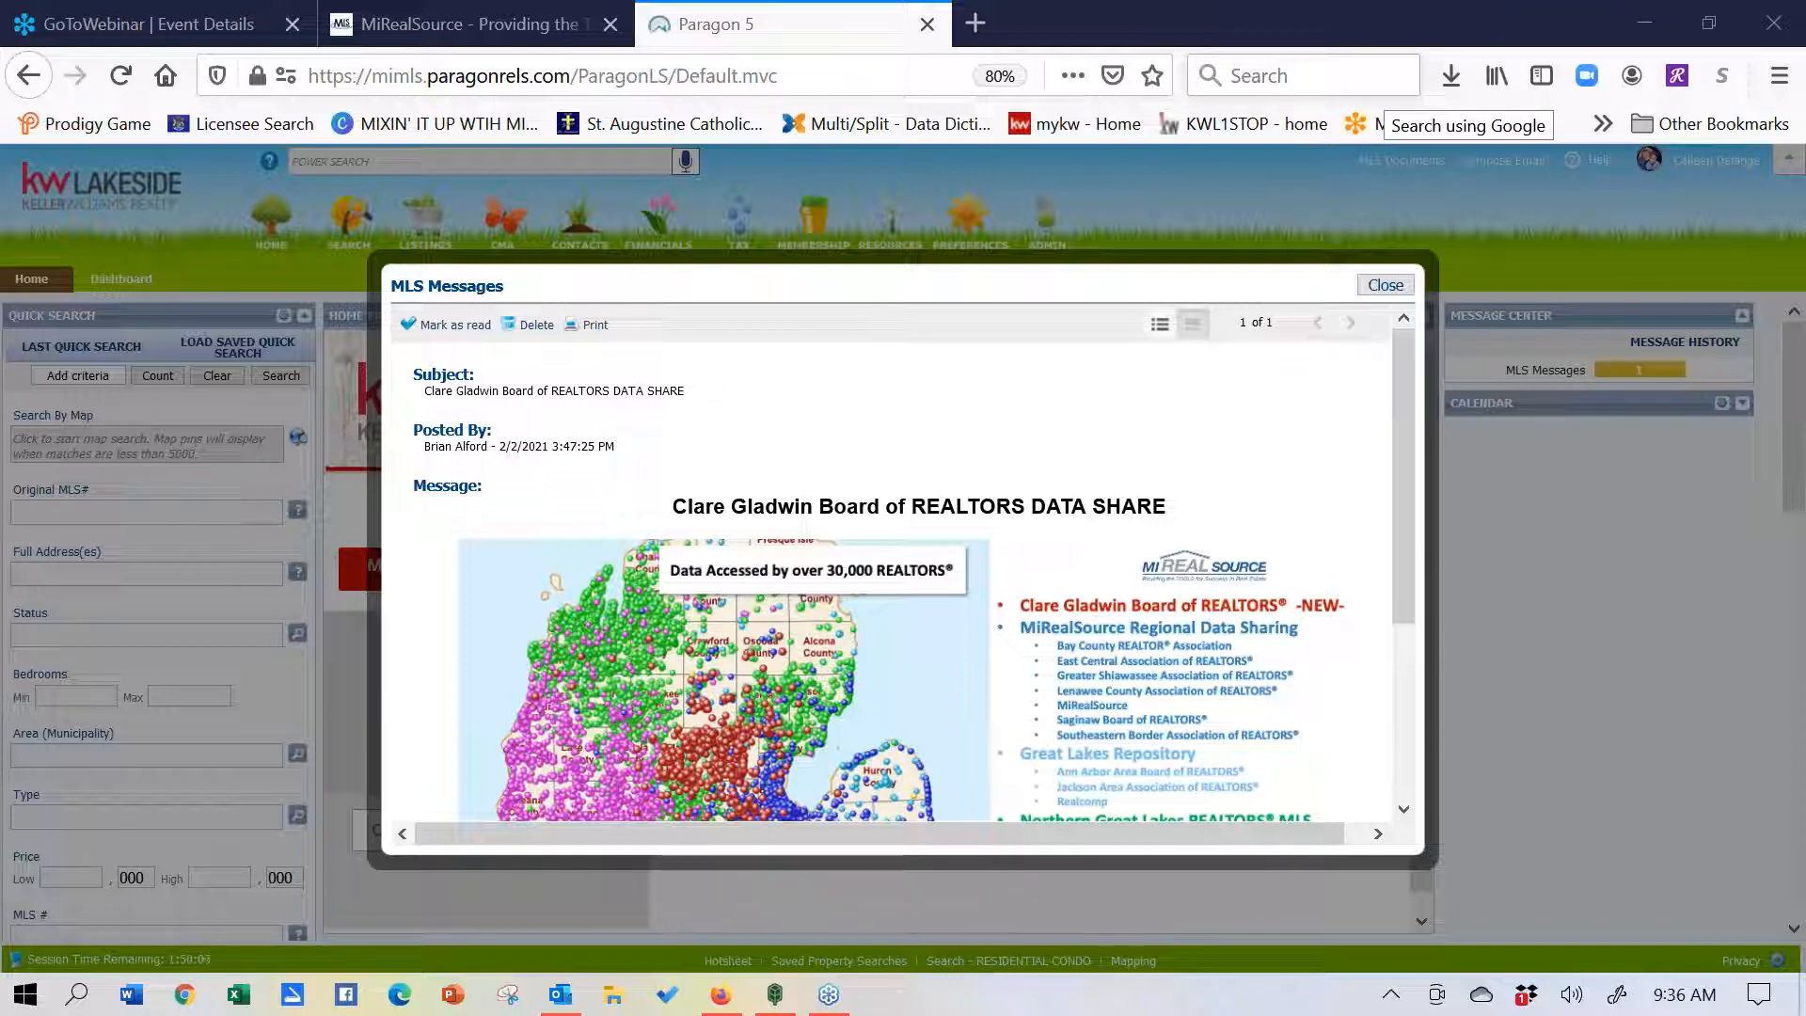
# - Close the MLS data-share message and show the MiRealSource MLS home-page message
pyautogui.click(1373, 284)
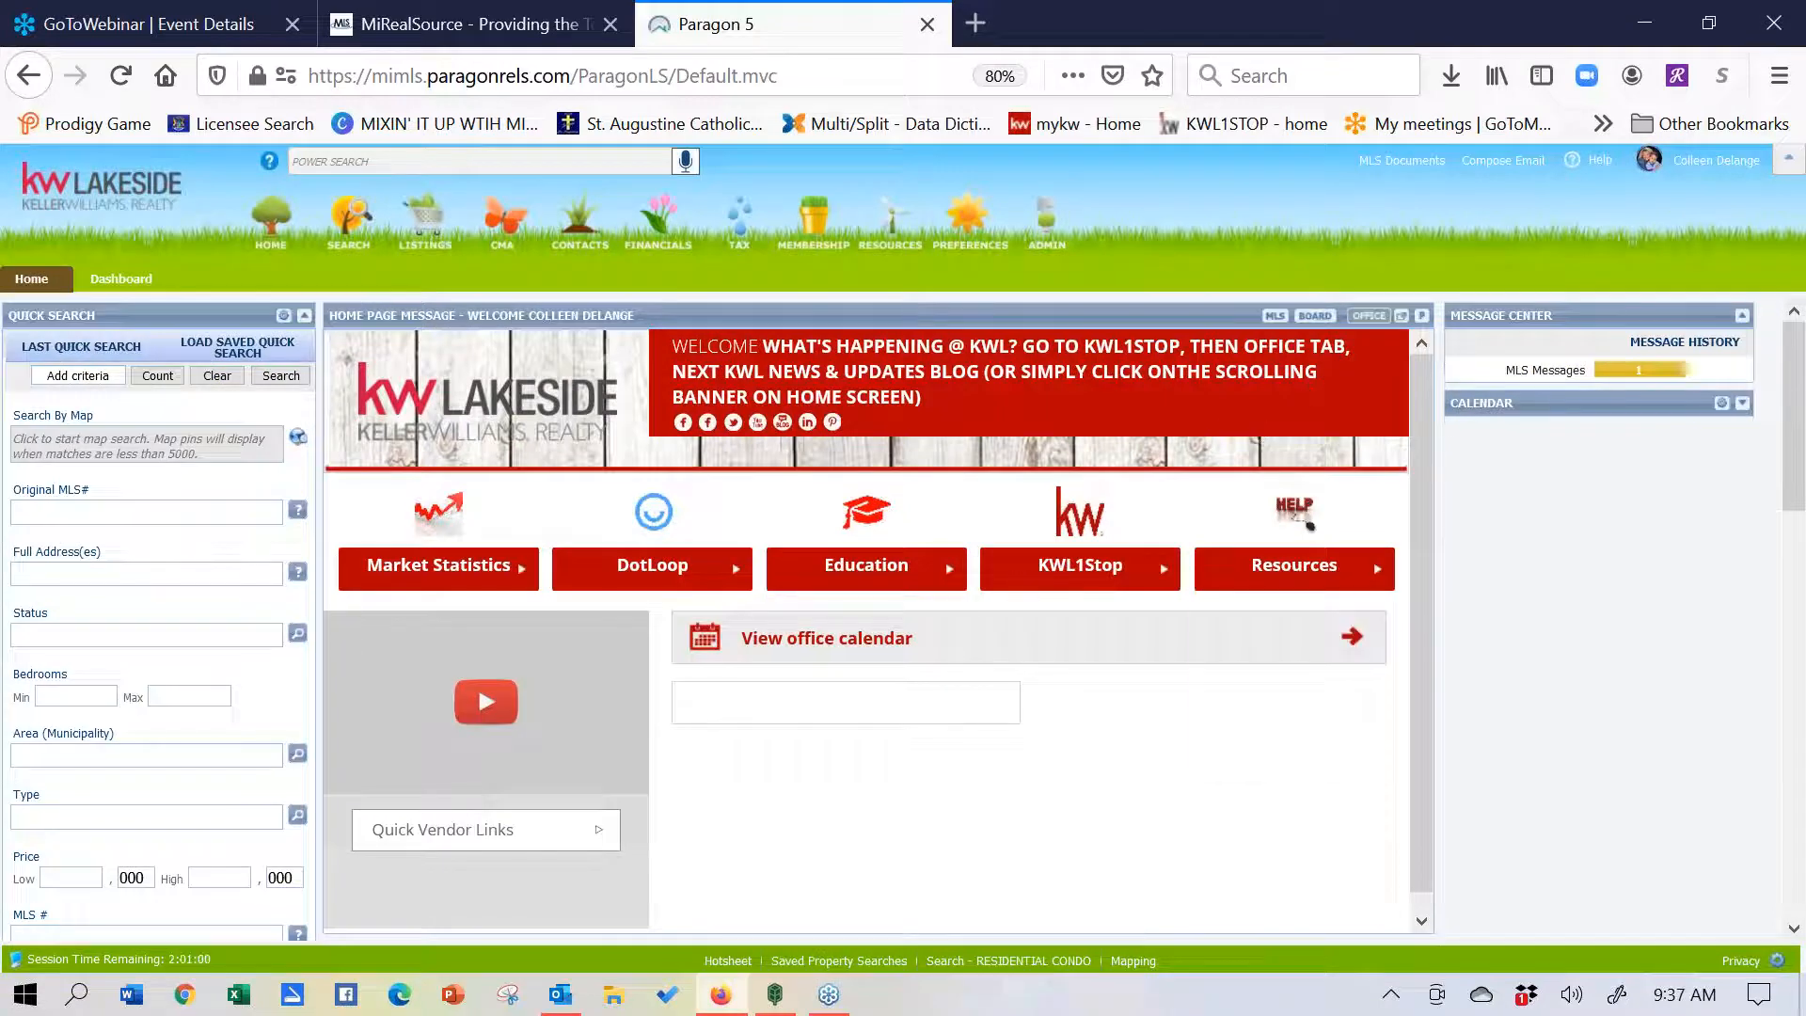
pyautogui.click(1275, 318)
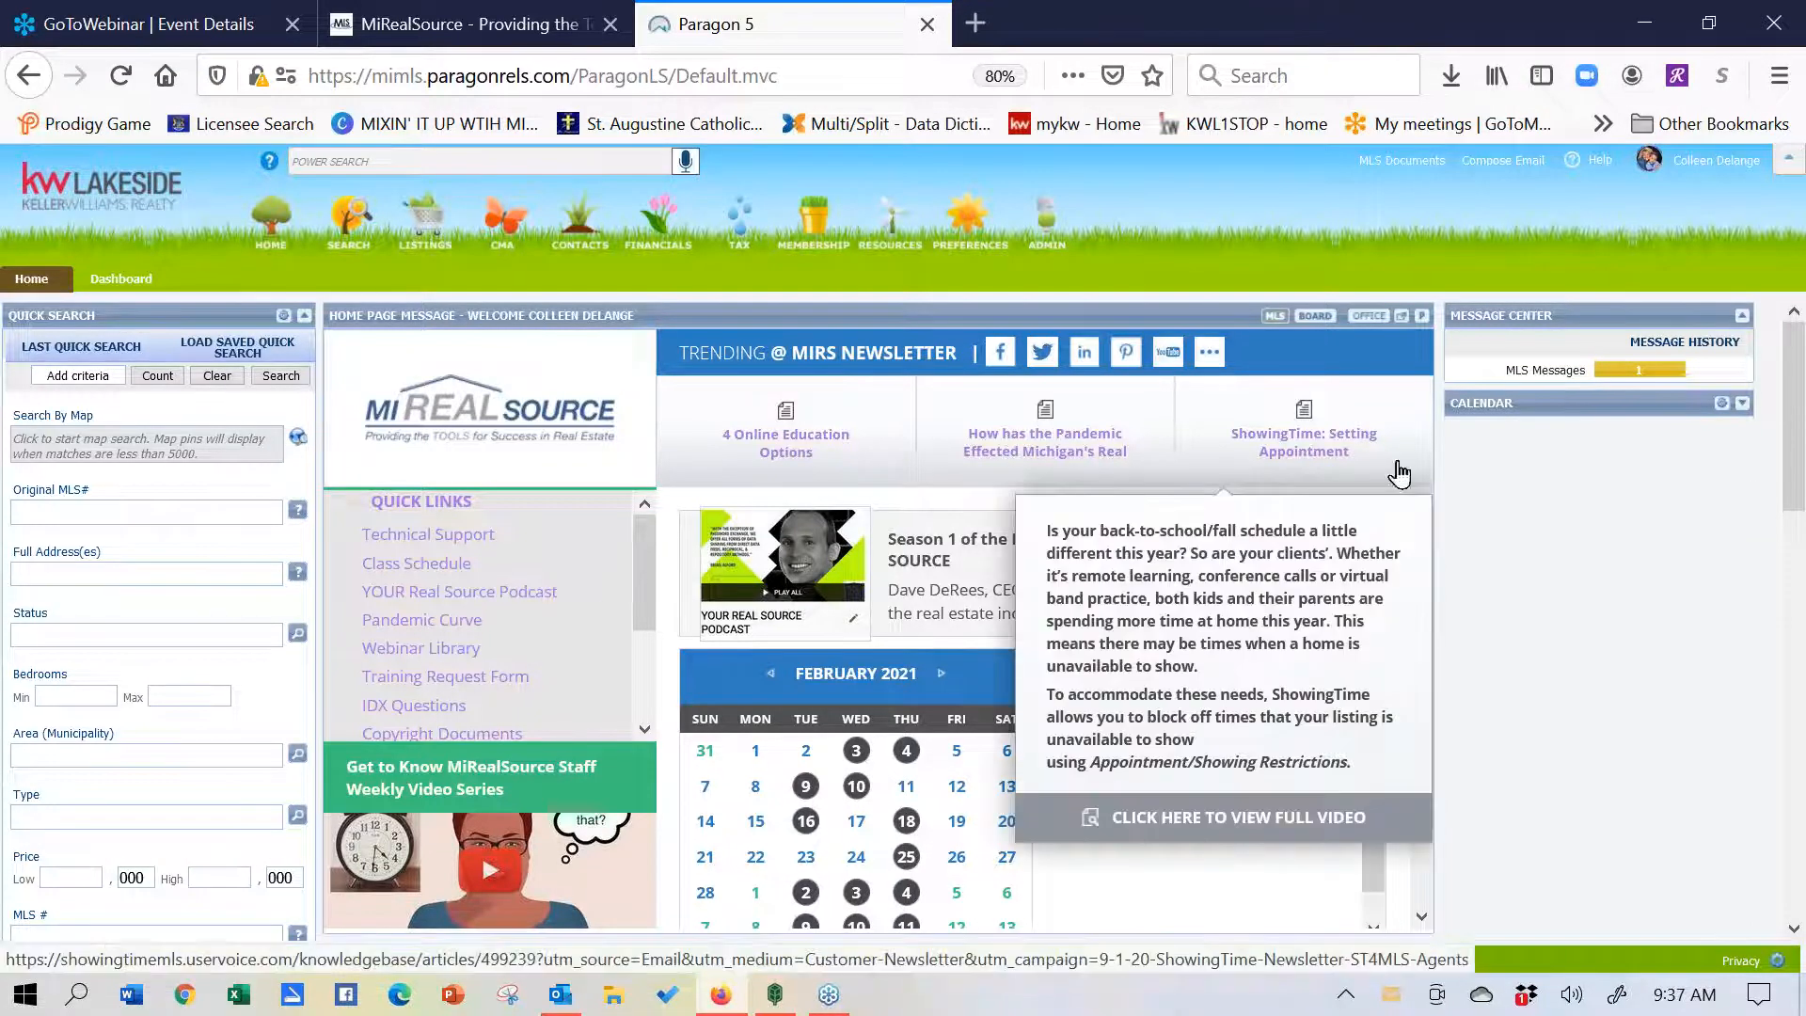
pyautogui.click(1640, 377)
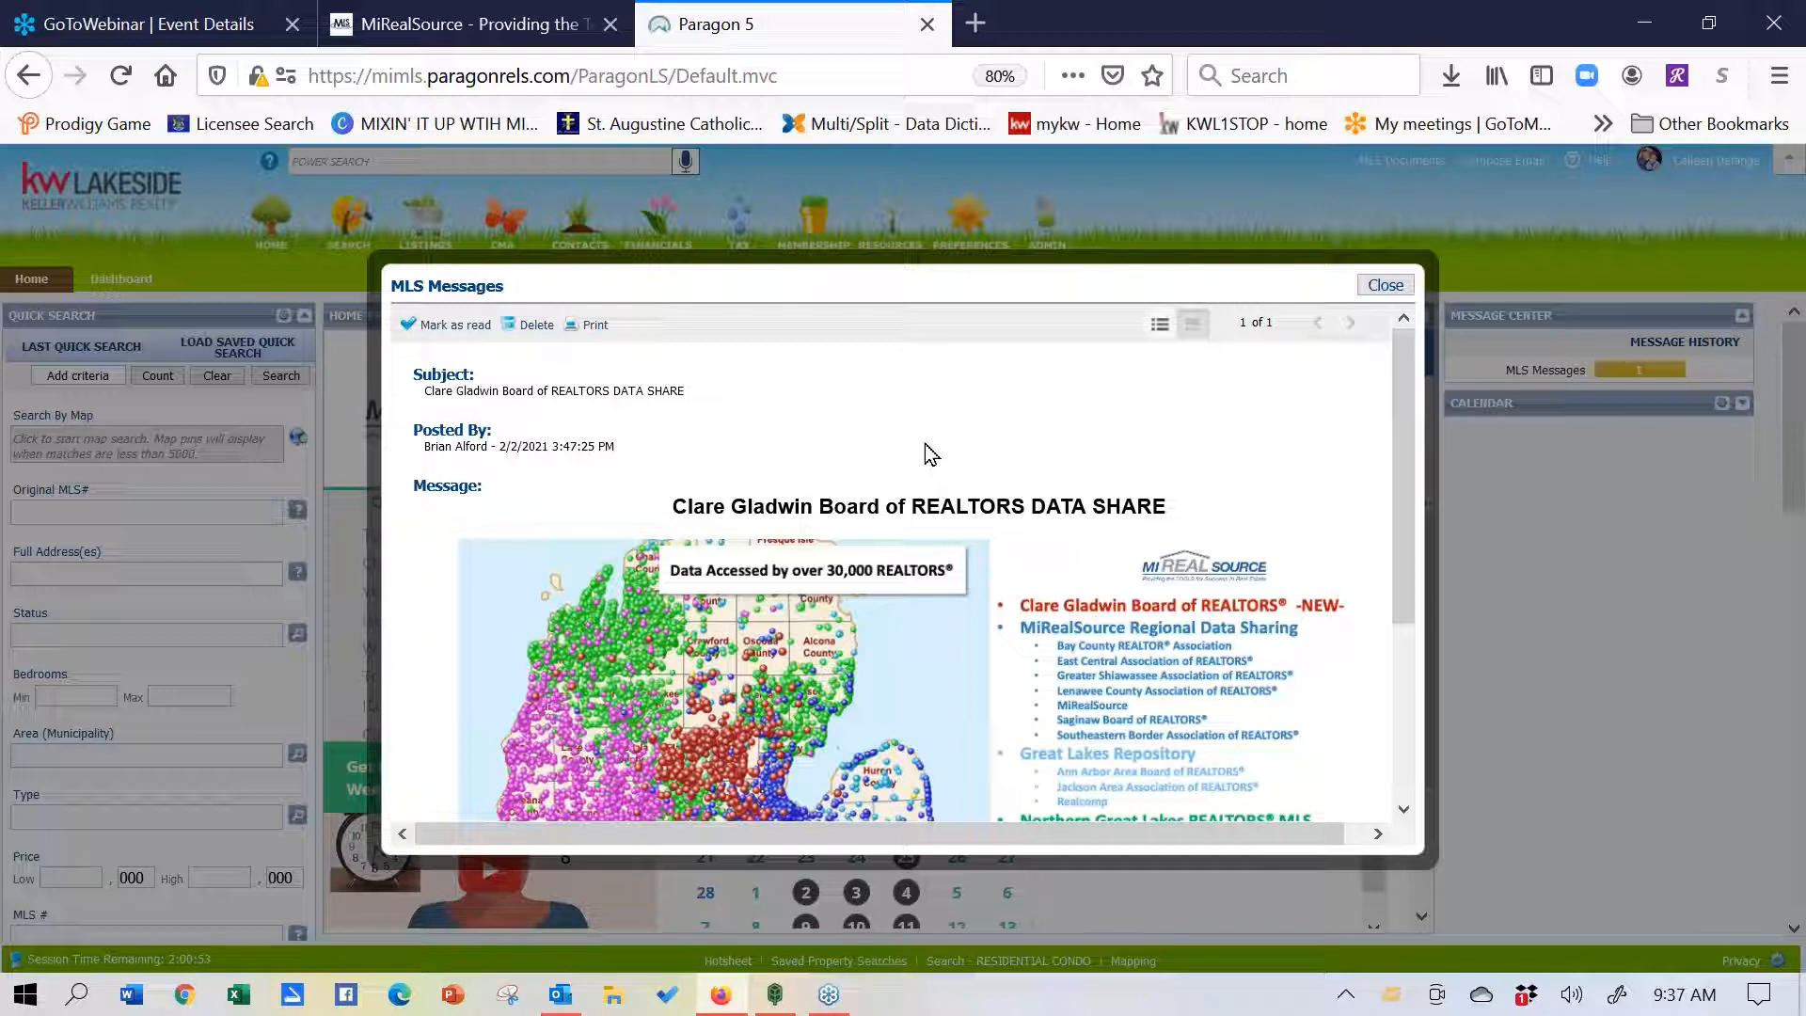
pyautogui.click(1386, 285)
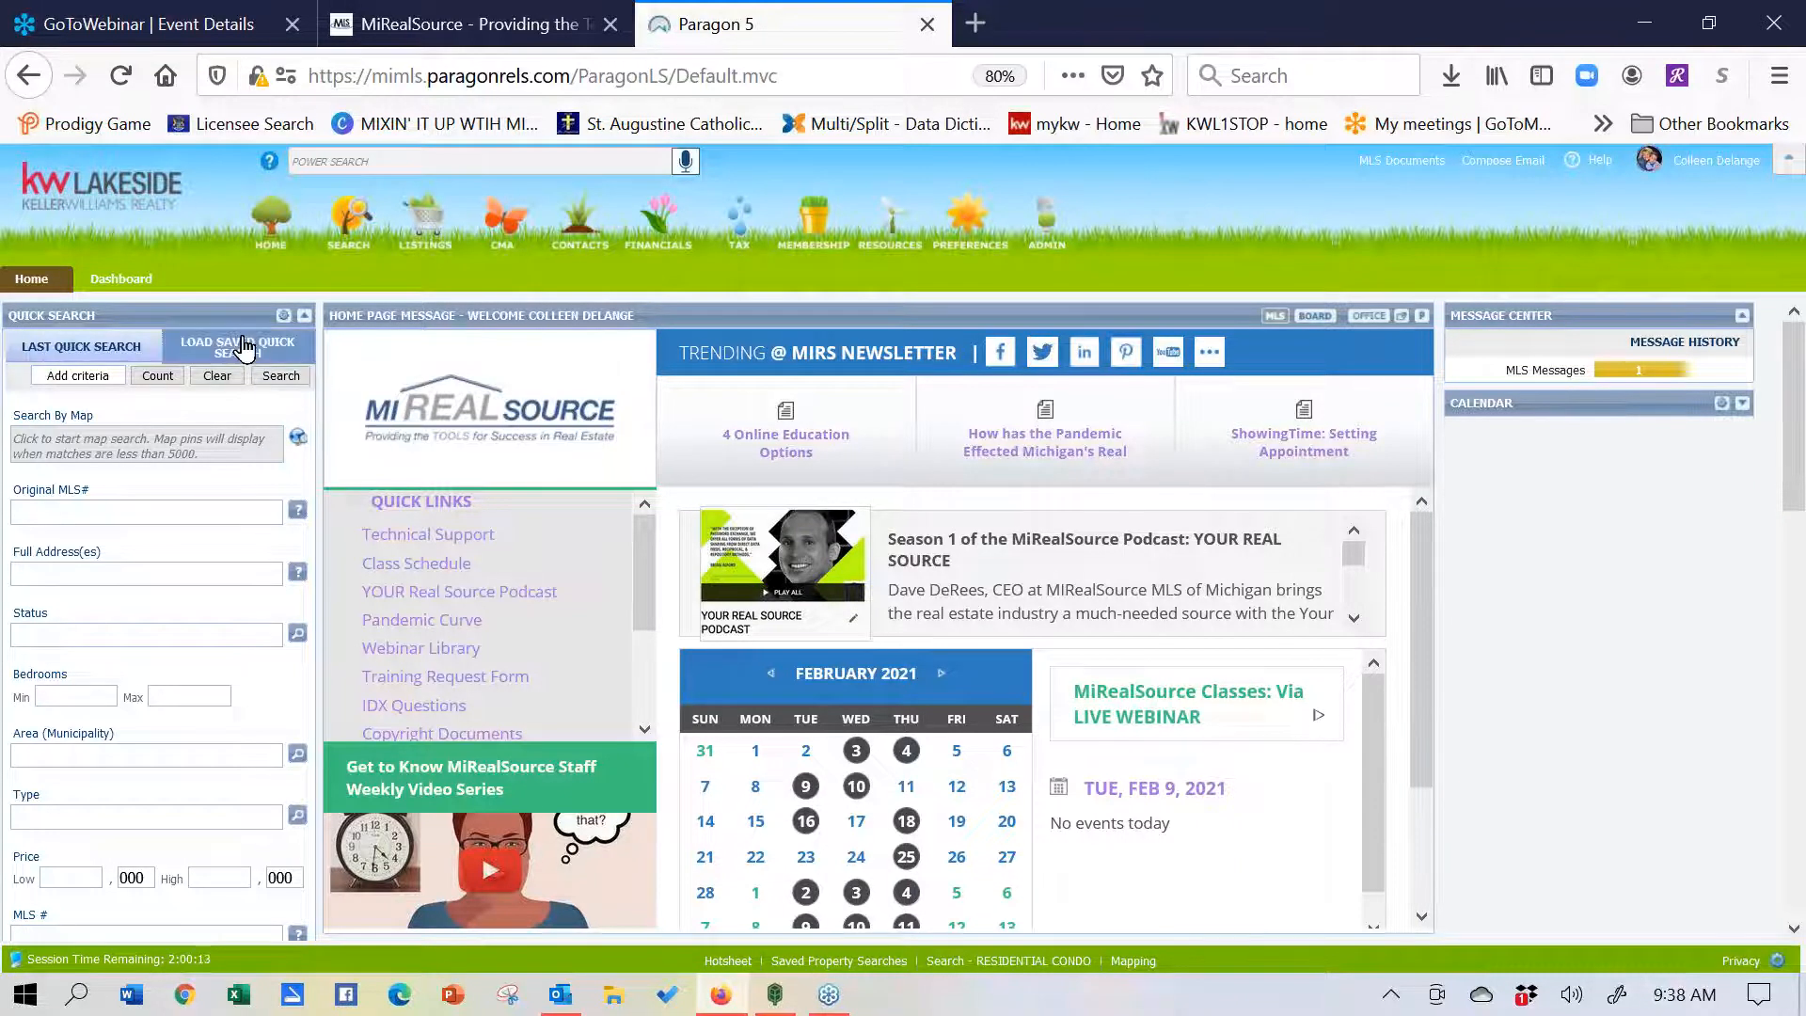
# - Drag the Quick Search panel from the left column into the right-hand column
pyautogui.moveTo(185, 318); pyautogui.dragTo(1635, 311)
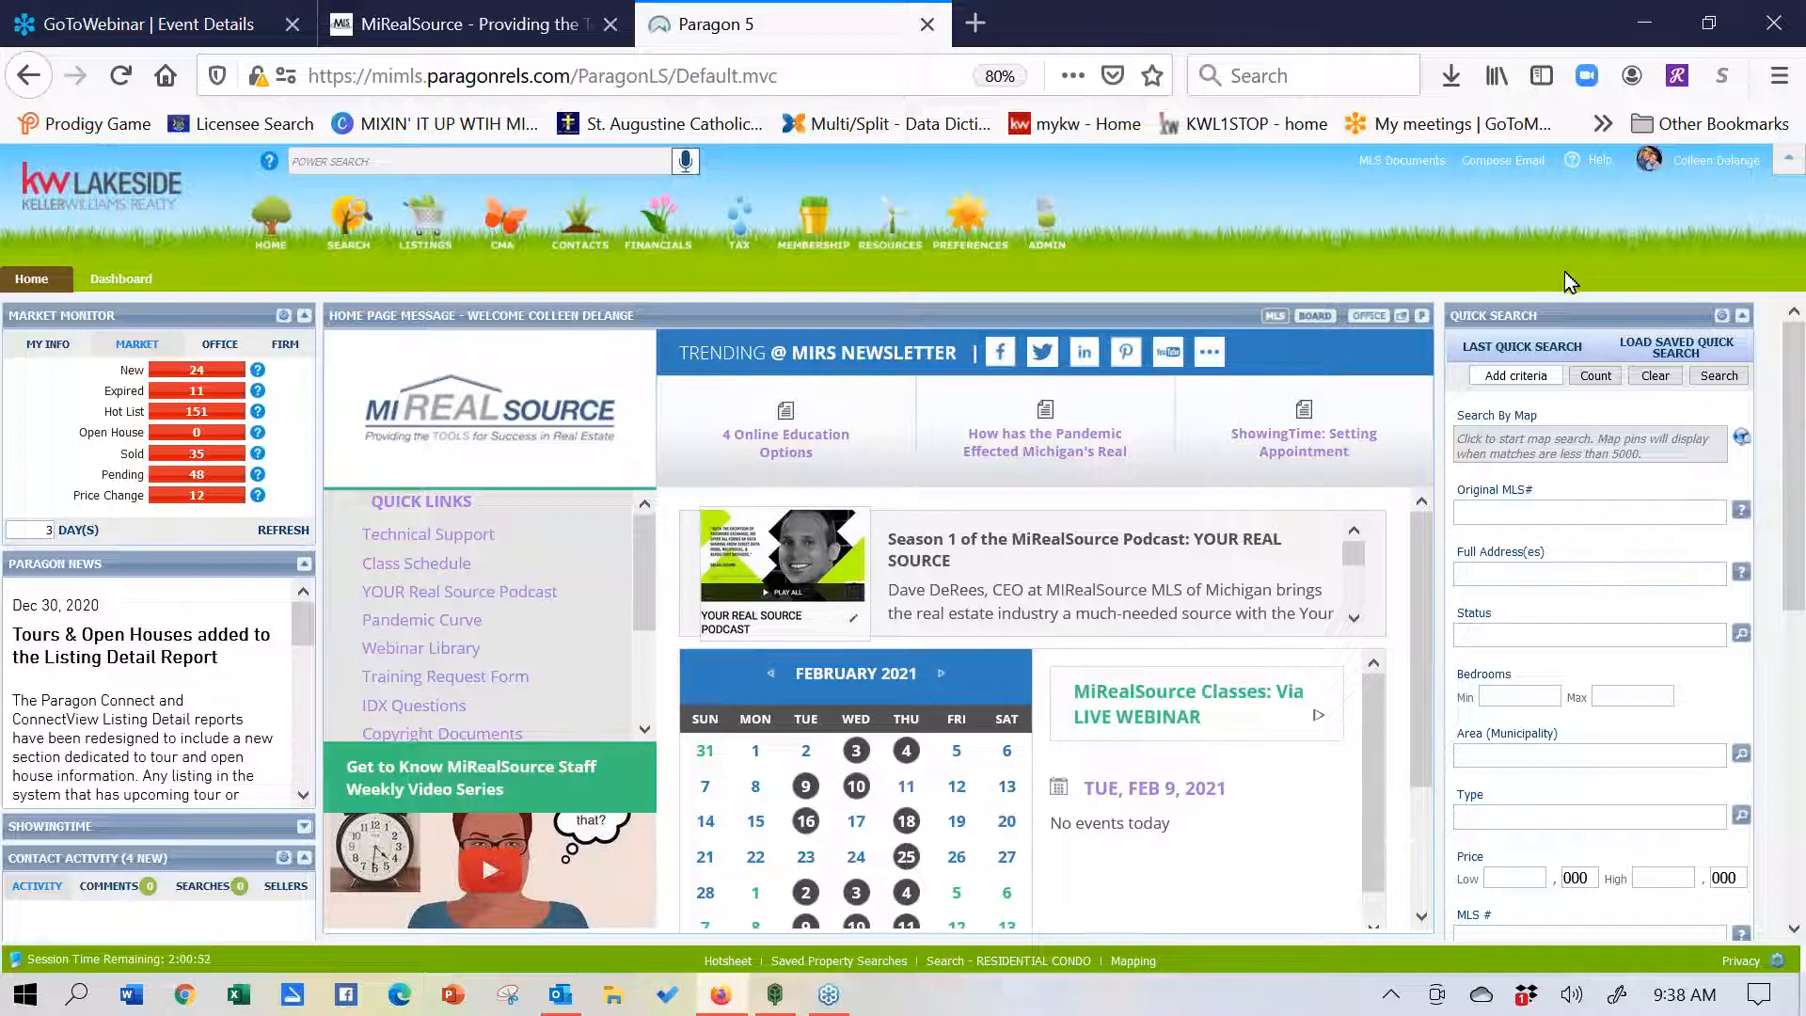
pyautogui.moveTo(1570, 302); pyautogui.dragTo(1571, 242)
# - Search Power Search for '4110', then replace it with '123 cherr' to list seven matches
pyautogui.click(522, 159)
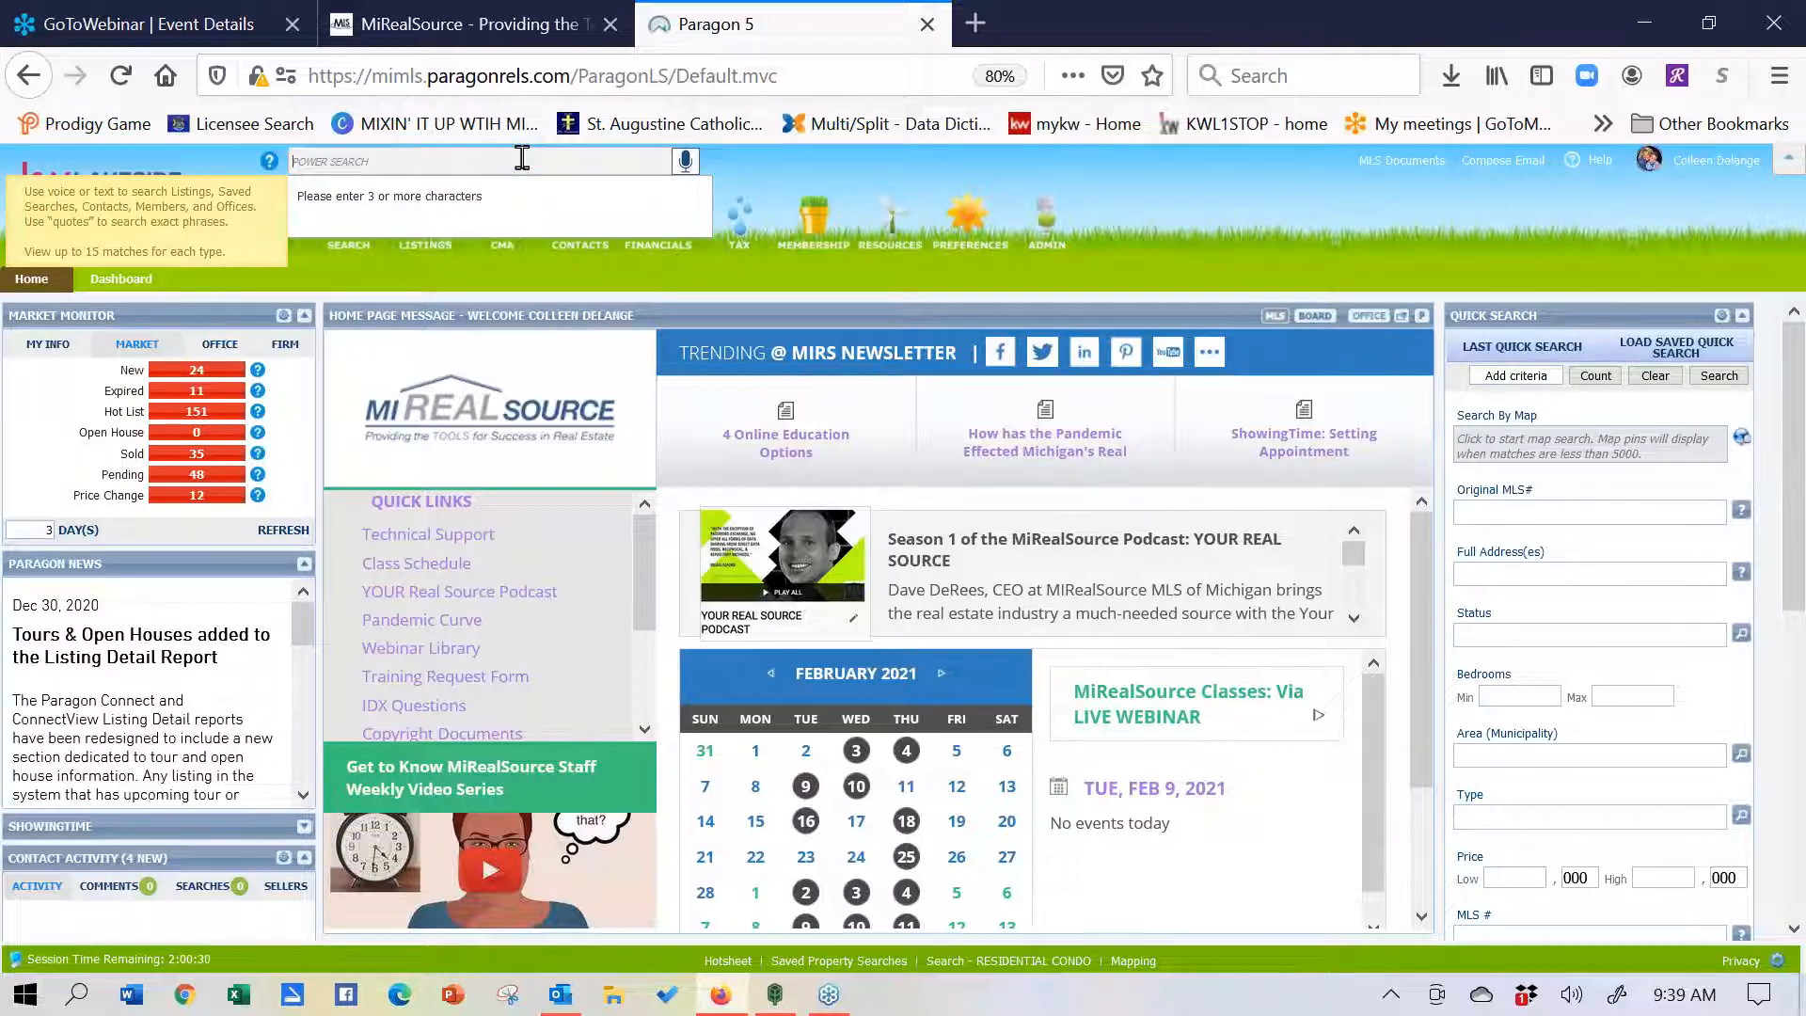
pyautogui.write('411')
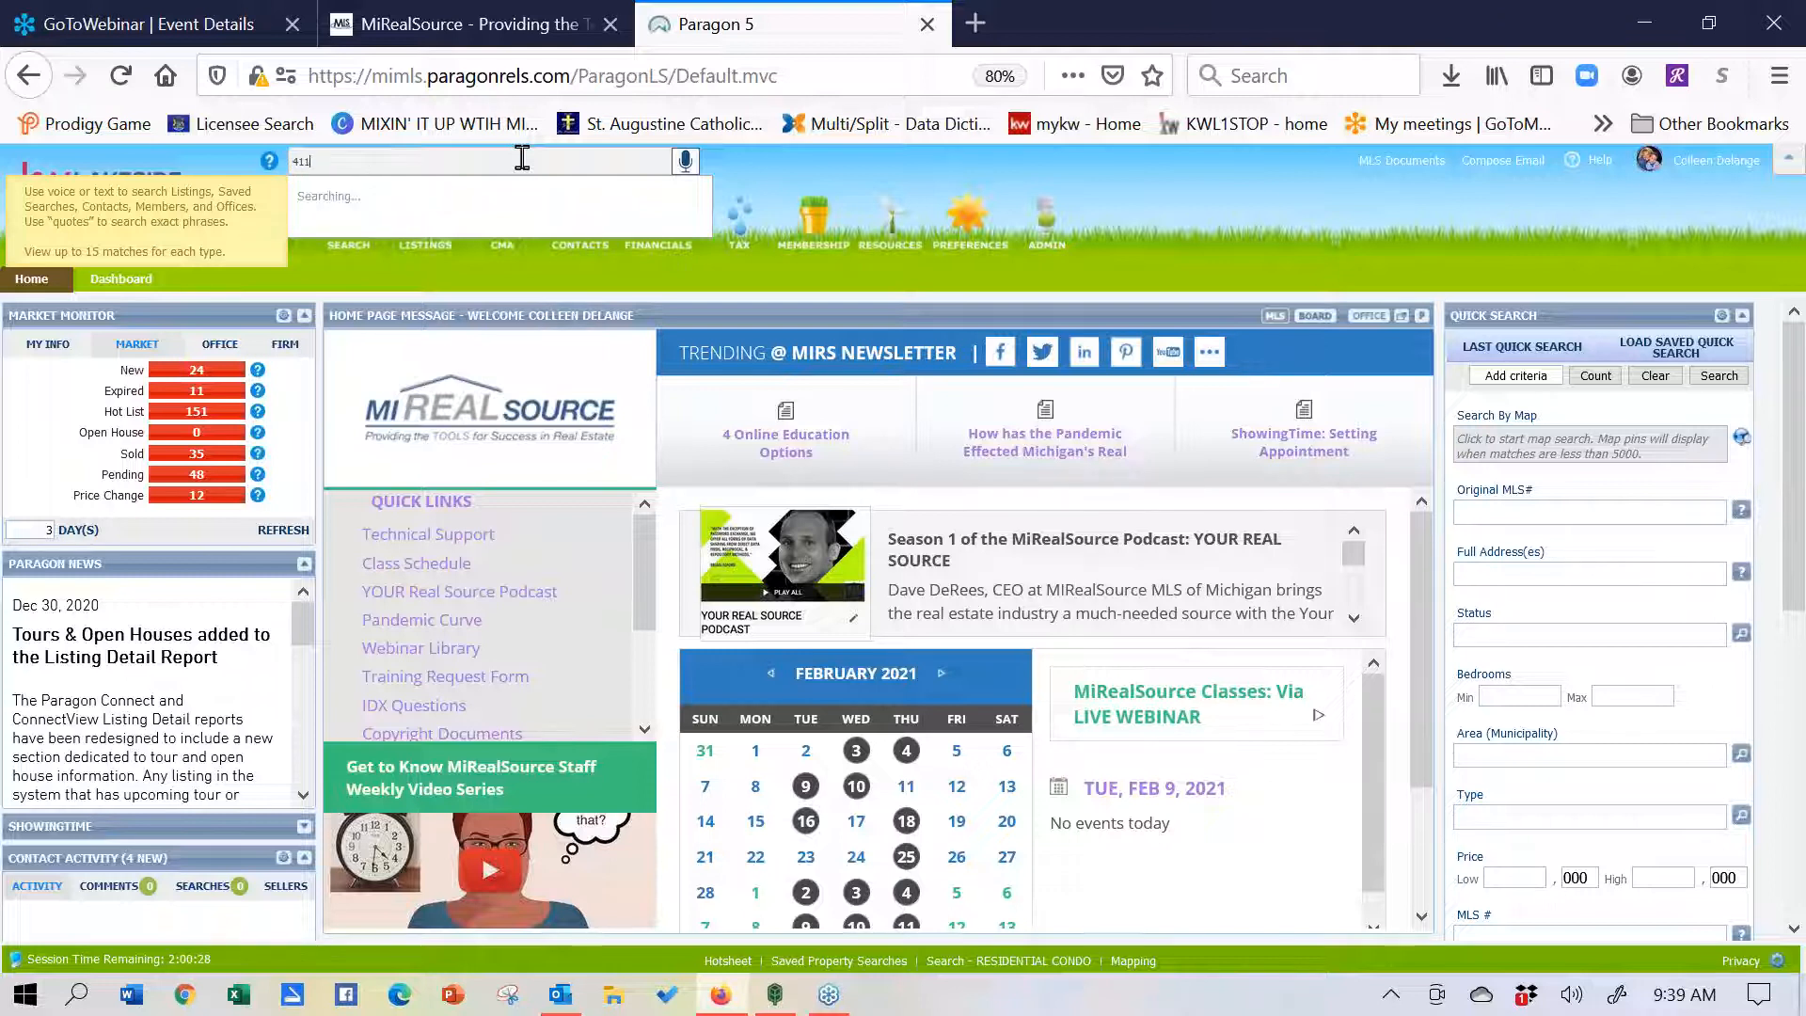
pyautogui.write('0')
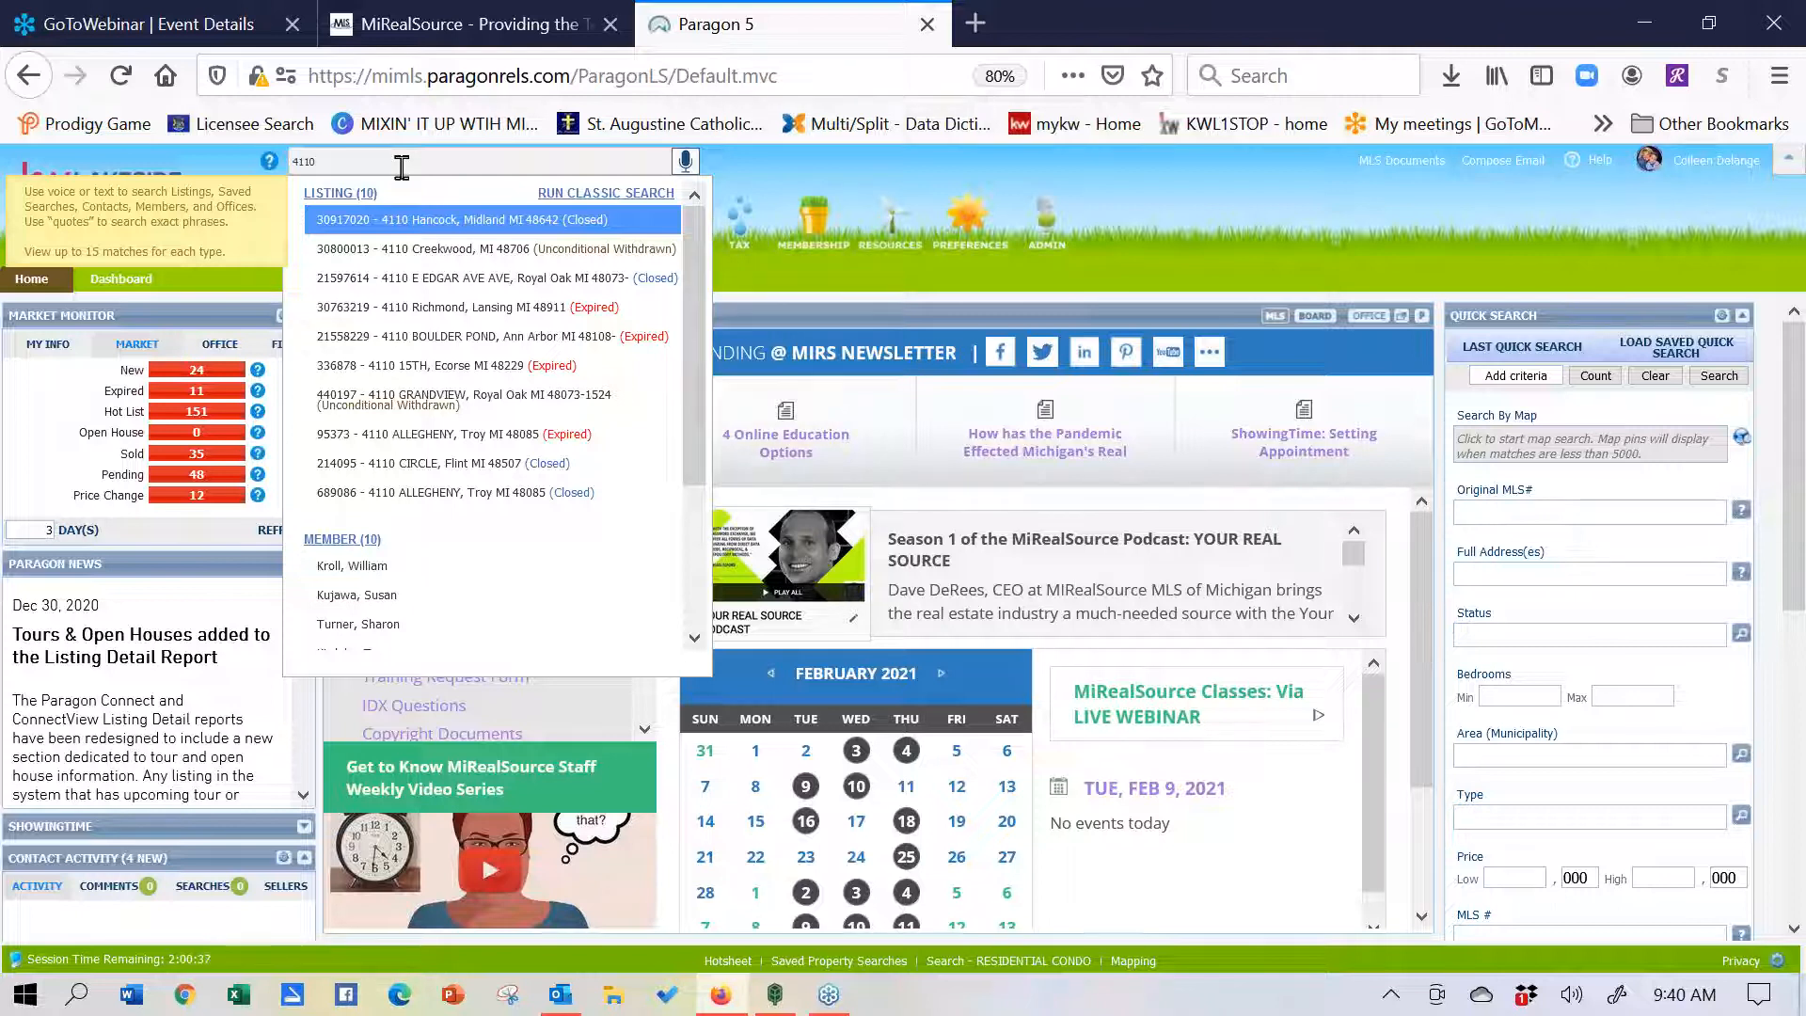
pyautogui.press('BackSpace')
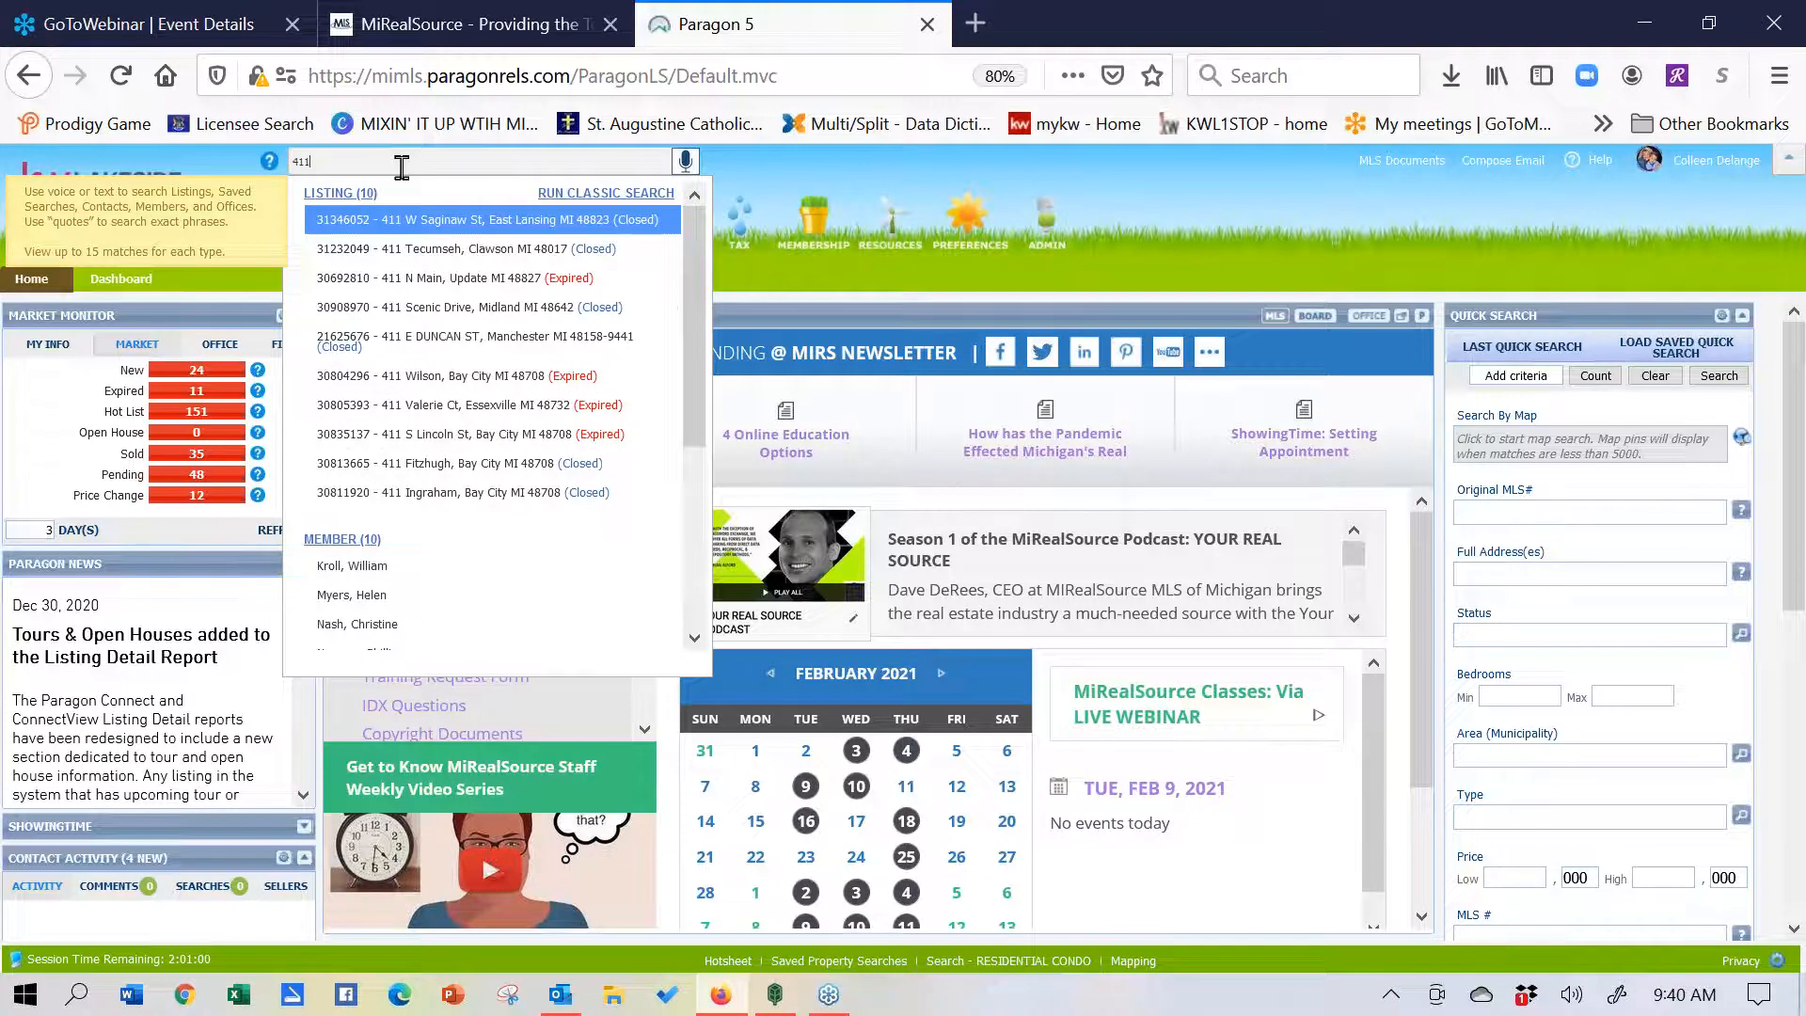
pyautogui.press('BackSpace')
pyautogui.press('BackSpace')
pyautogui.press('BackSpace')
pyautogui.write('123 cherry')
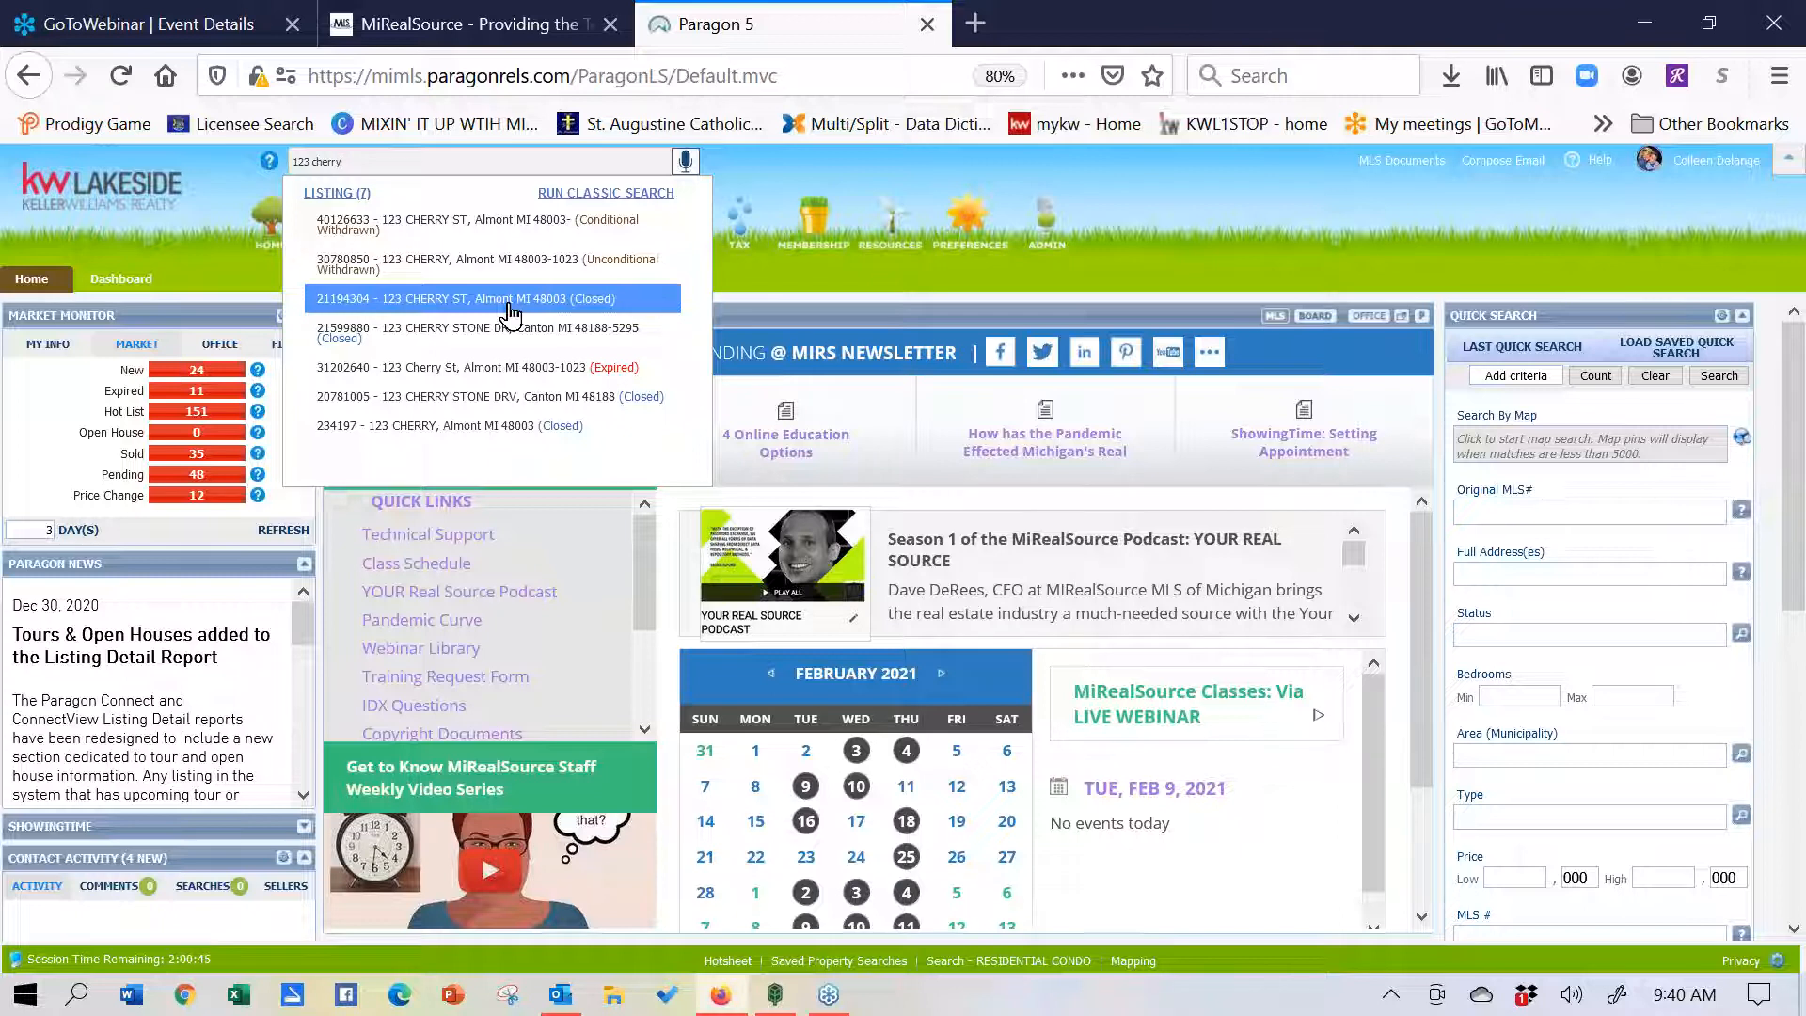
# - Open the seven 123 Cherry listings as results, then replace the search text with '123 main'
pyautogui.click(350, 197)
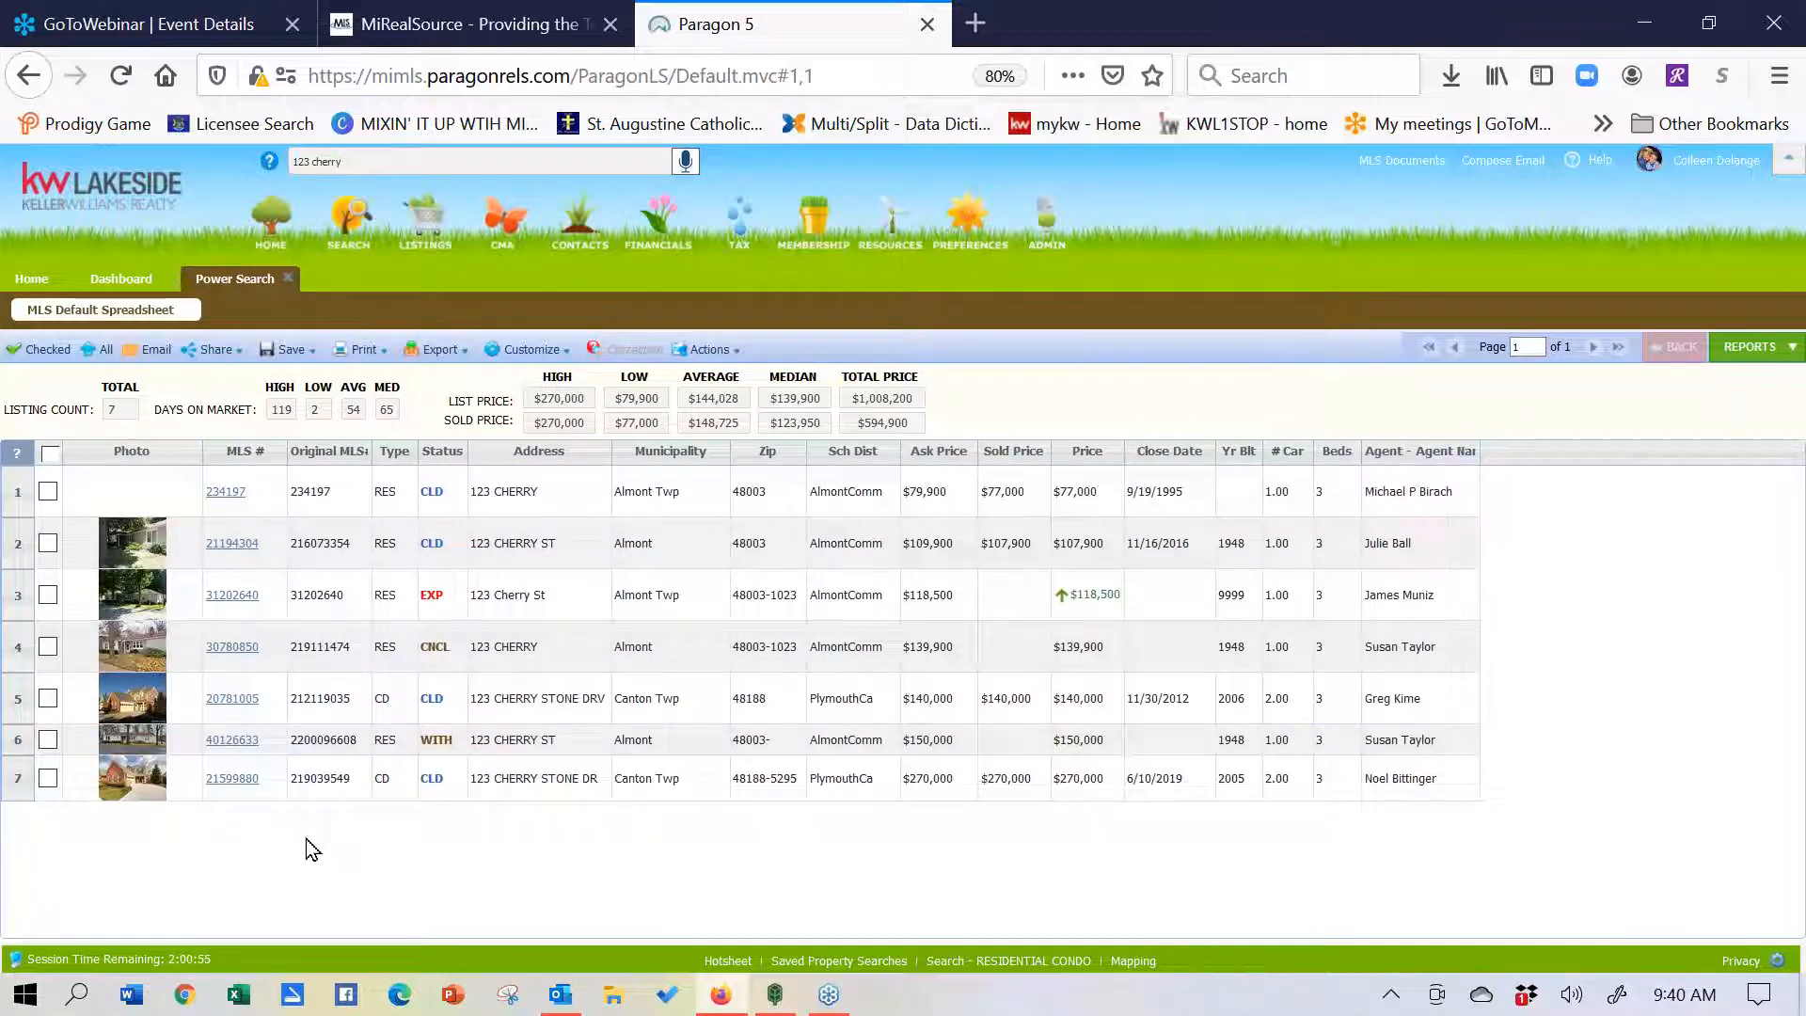
pyautogui.moveTo(366, 158); pyautogui.dragTo(283, 170)
pyautogui.press('BackSpace')
pyautogui.write('123 main')
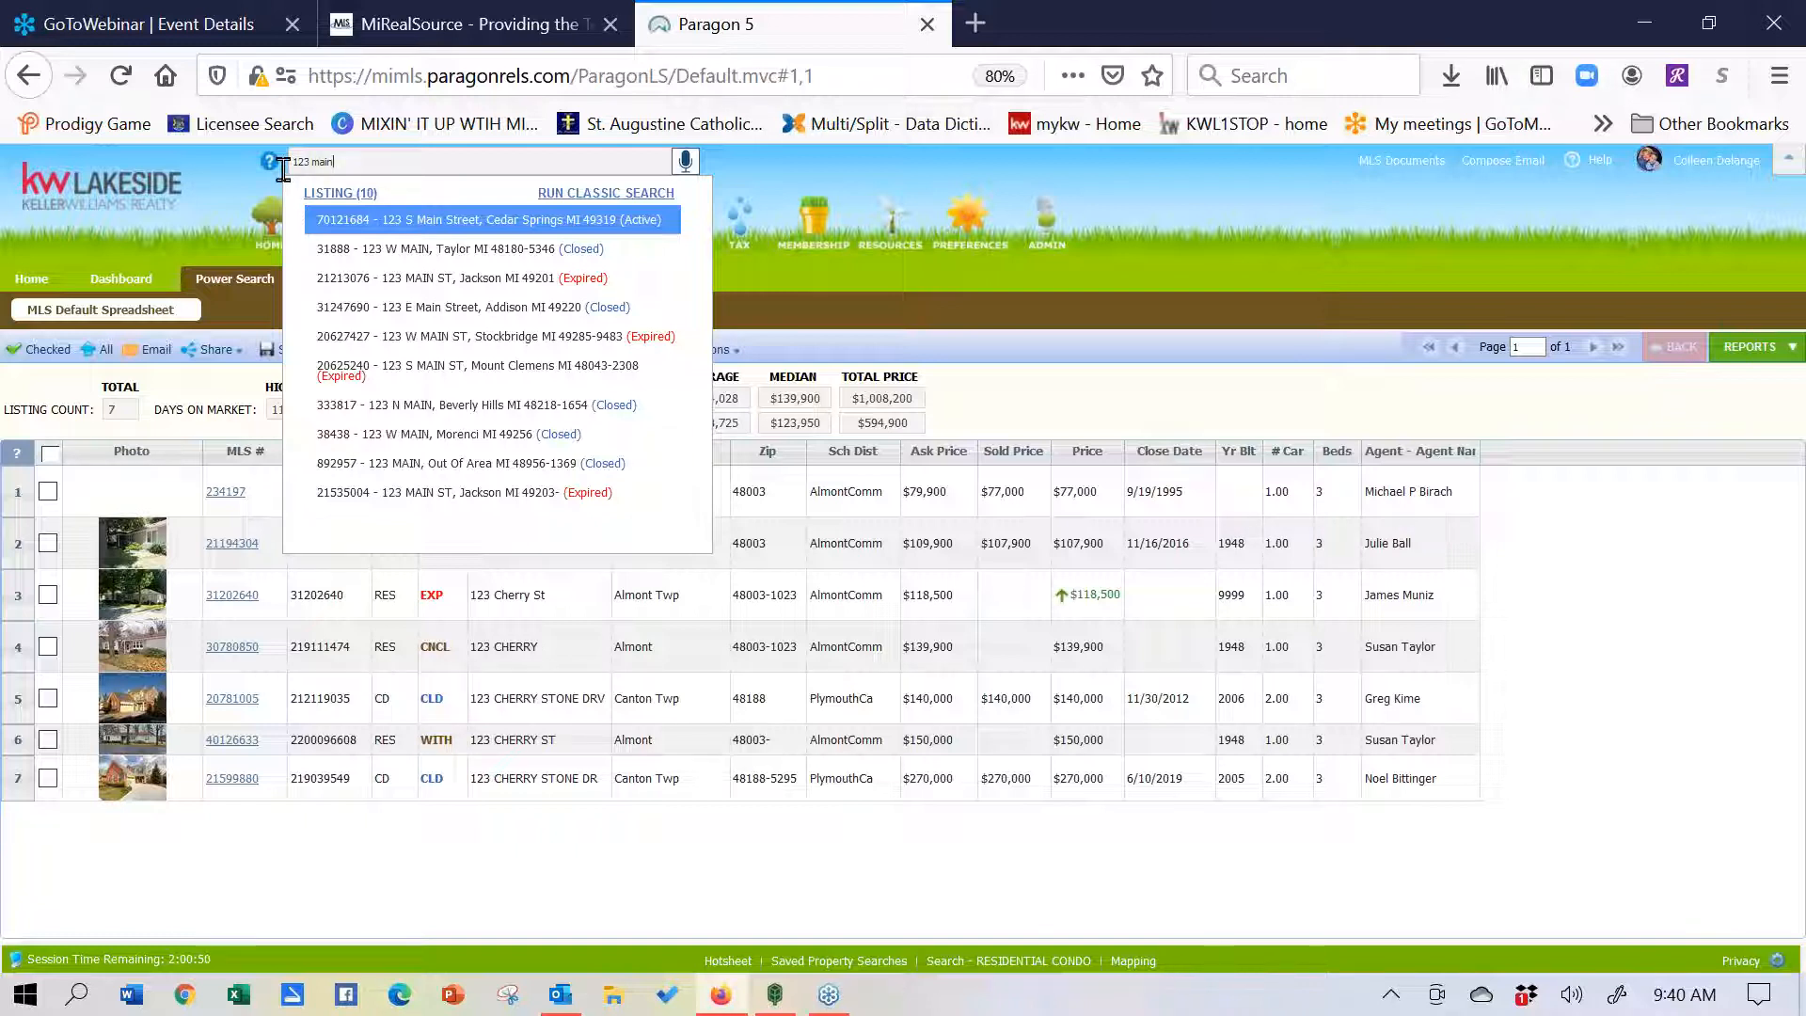
# - Erase the '123 main' text from the Power Search box
pyautogui.press('BackSpace')
pyautogui.press('BackSpace')
pyautogui.press('BackSpace')
pyautogui.press('BackSpace')
pyautogui.press('BackSpace')
pyautogui.press('BackSpace')
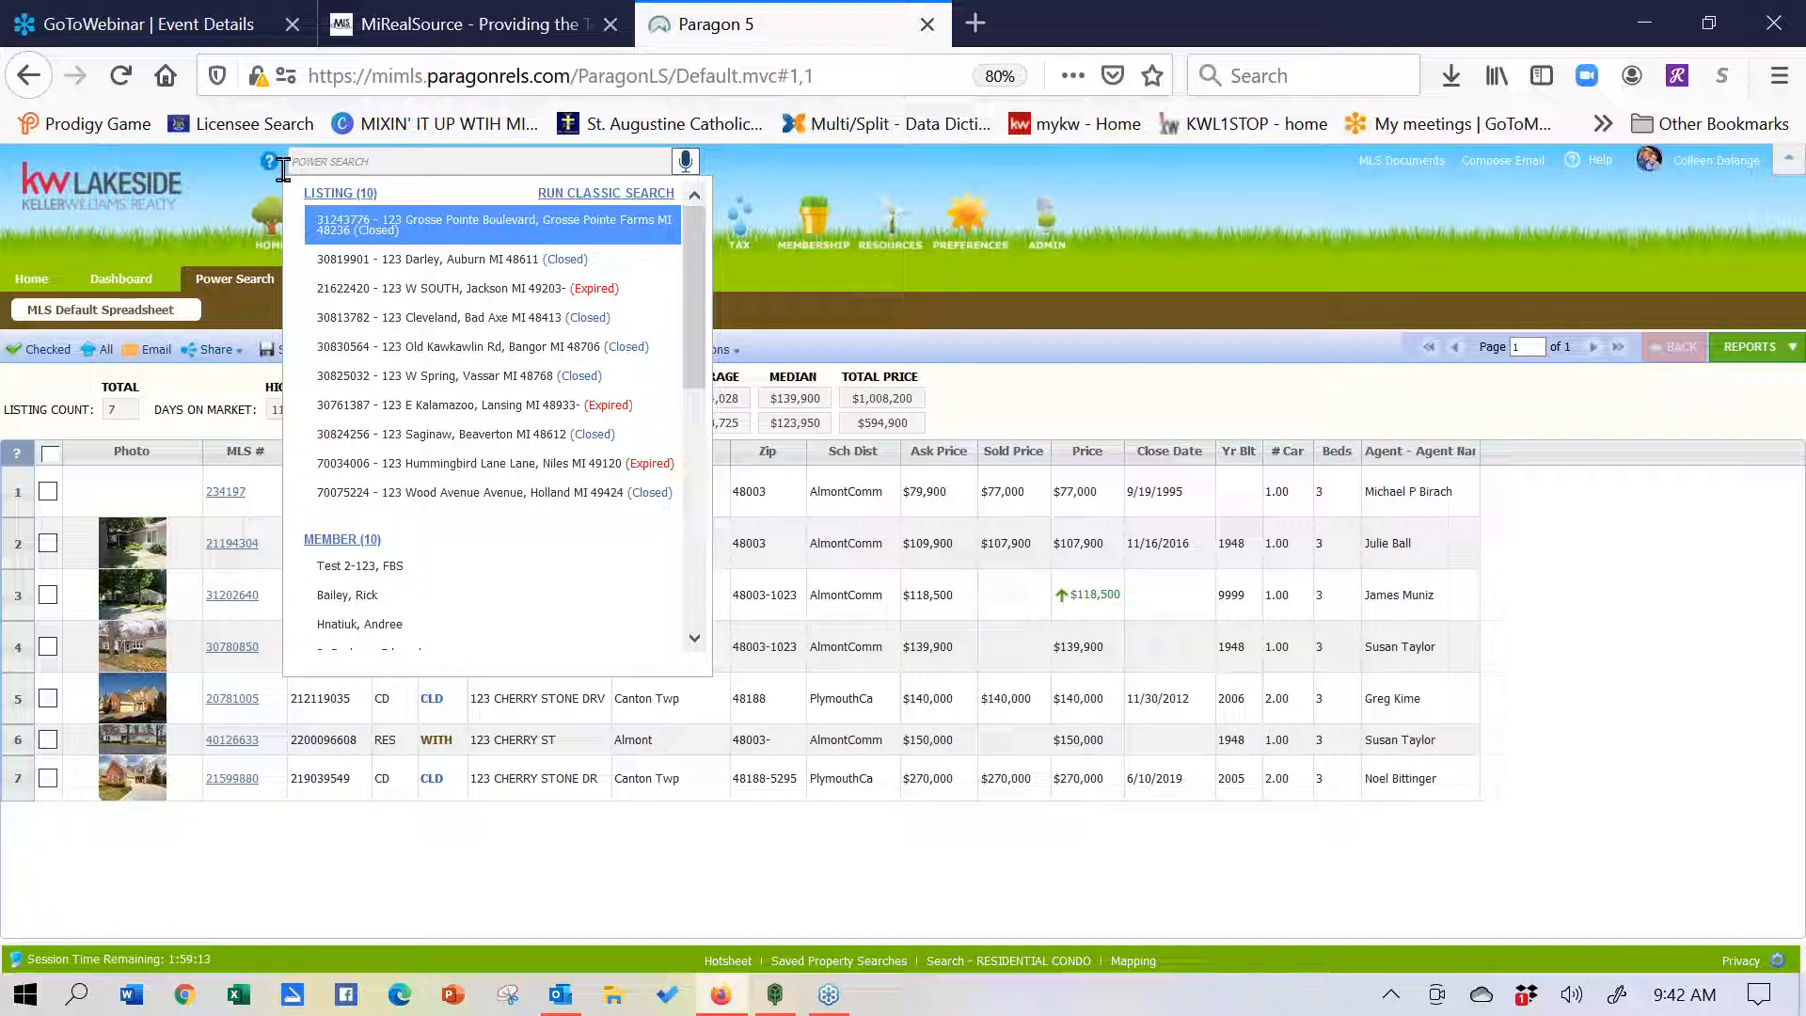
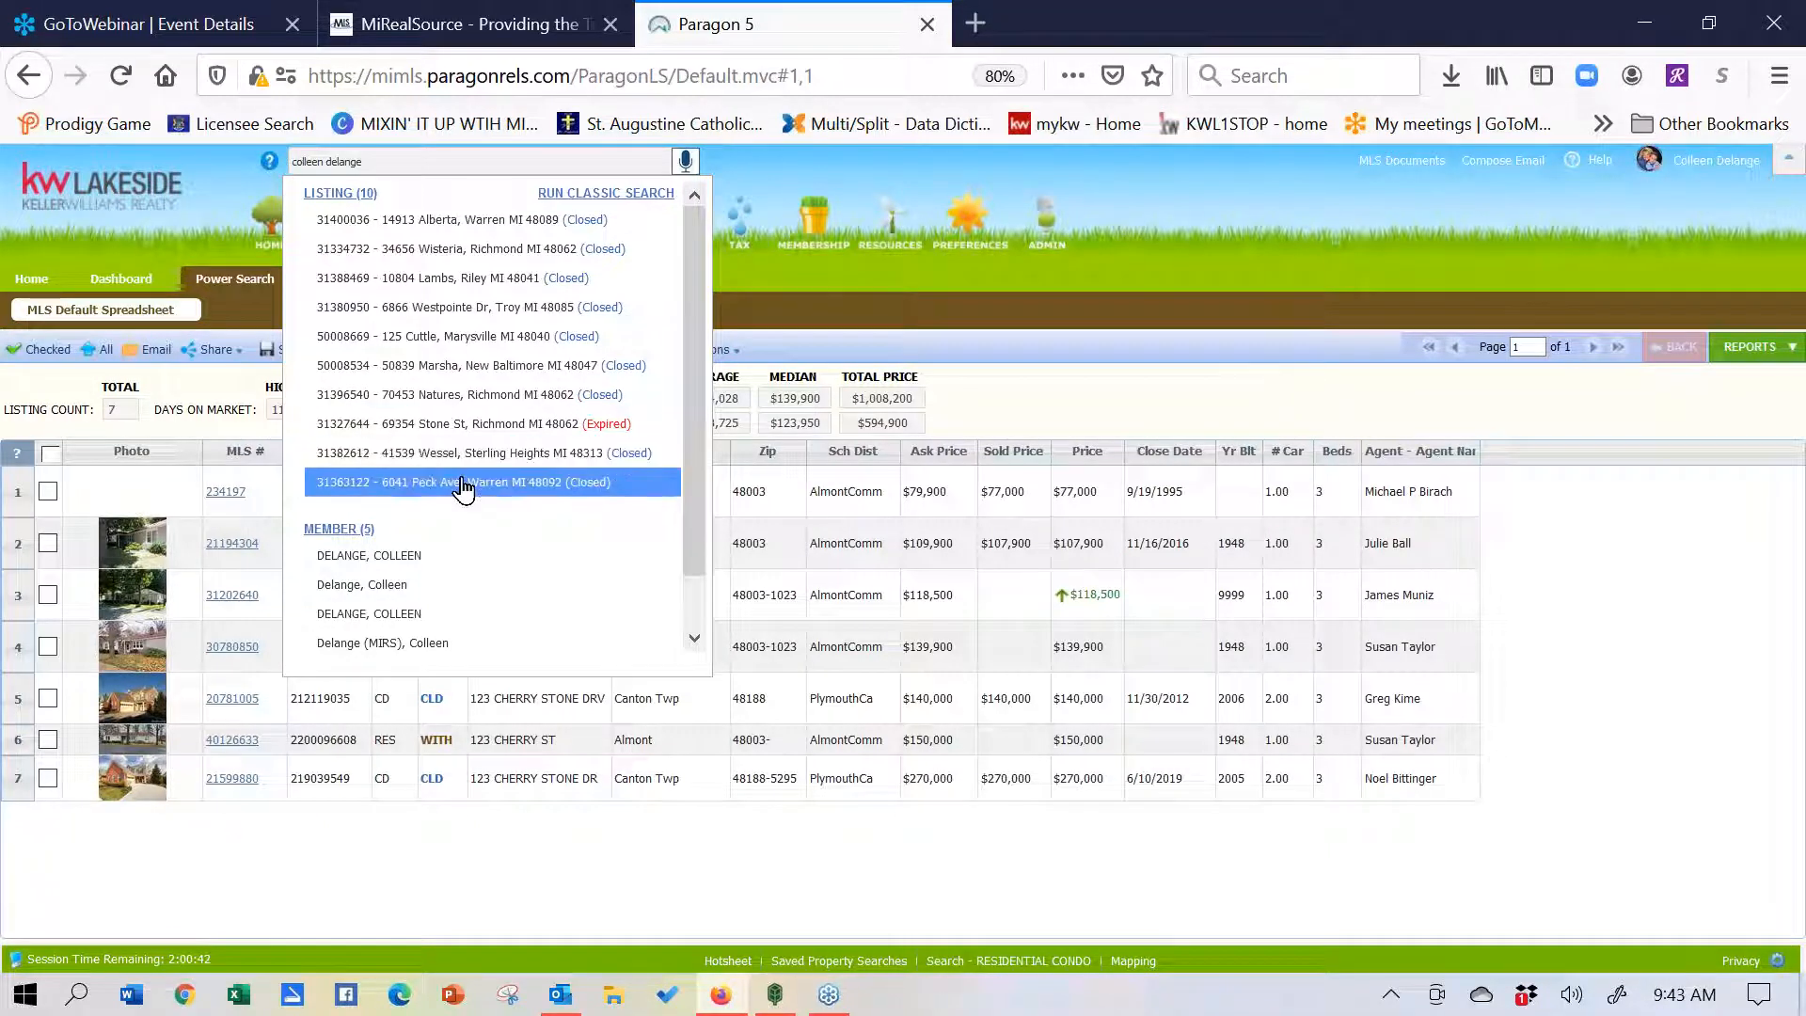
# - Open the matching member's Agent Report, review the office and contact details, and close it
pyautogui.click(385, 586)
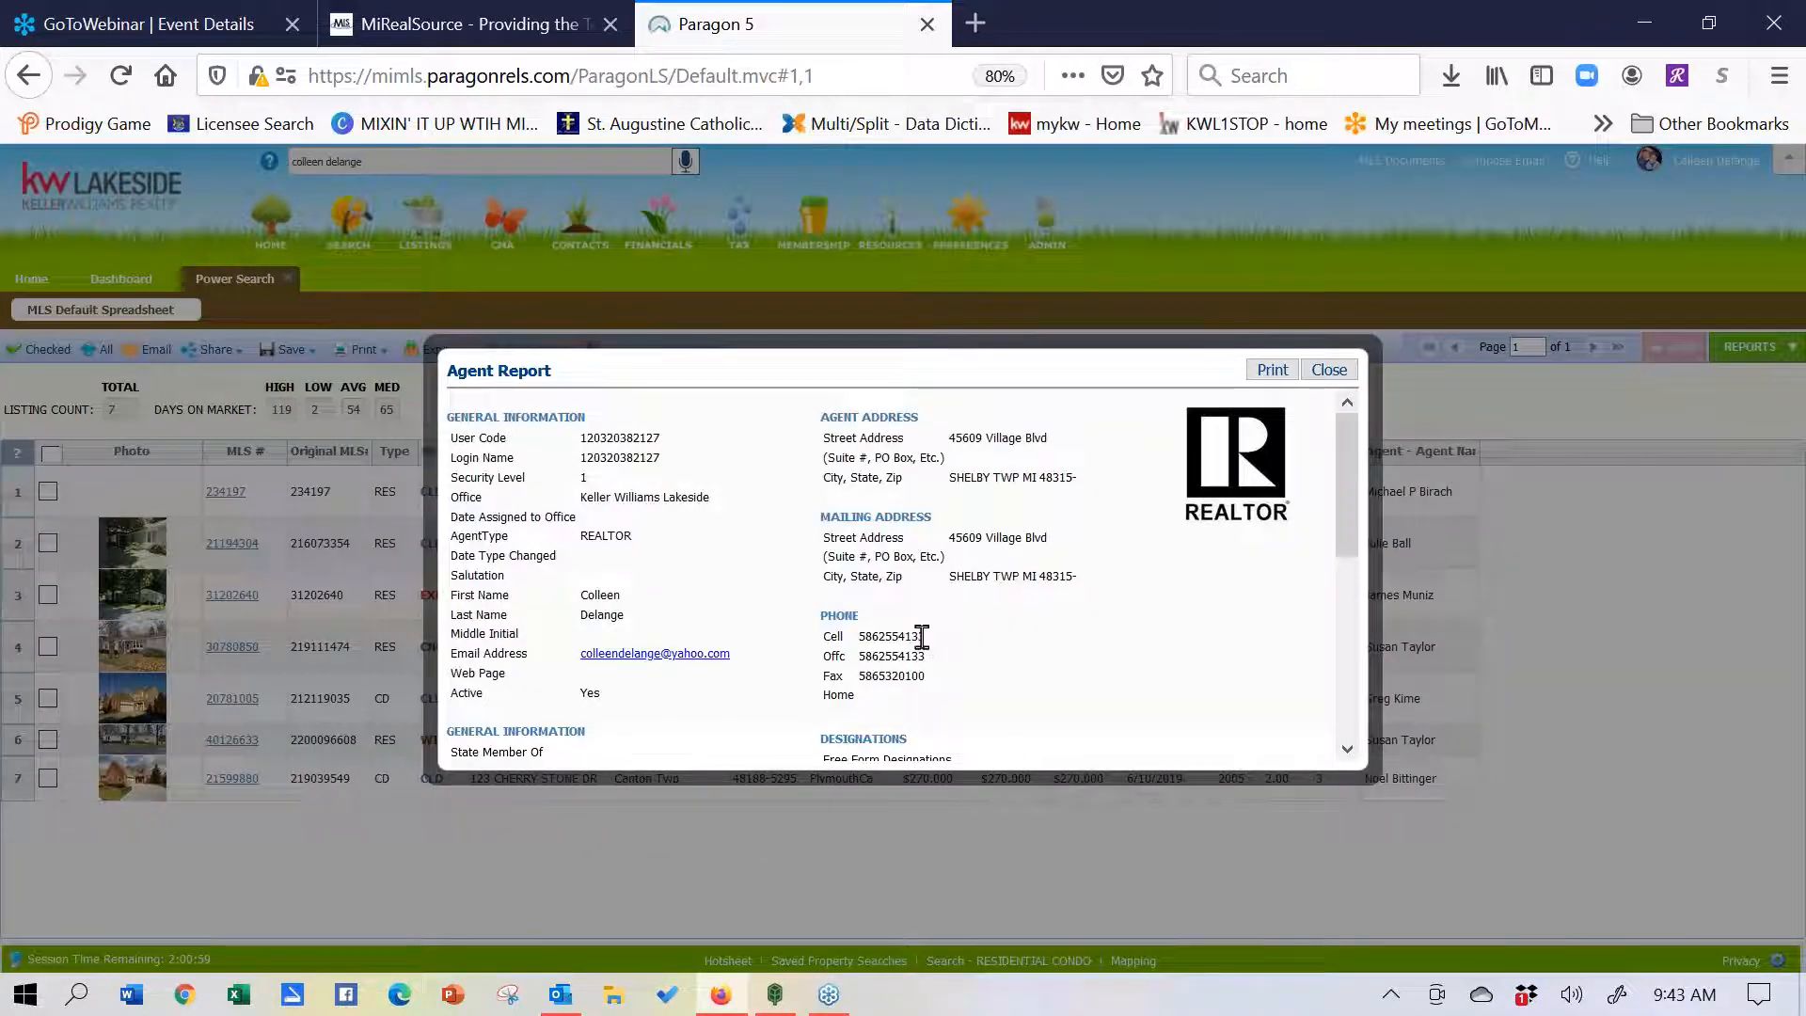
pyautogui.moveTo(923, 638); pyautogui.dragTo(804, 644)
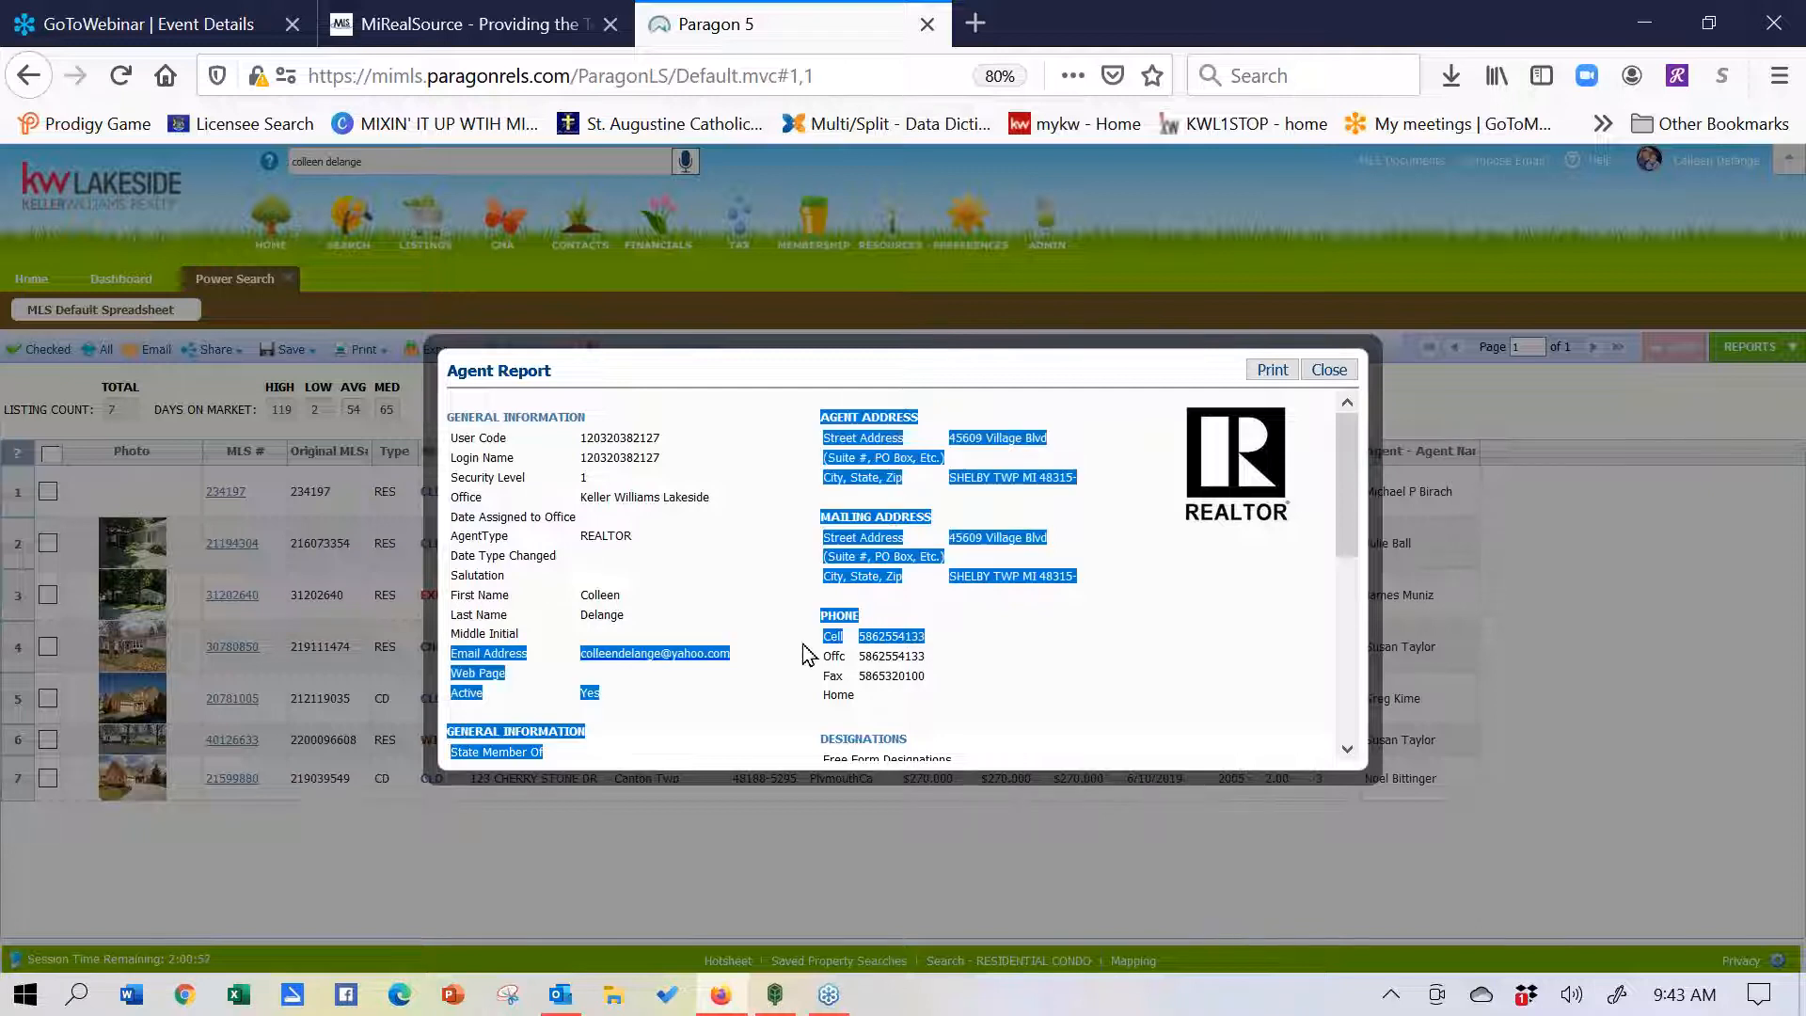
pyautogui.click(734, 563)
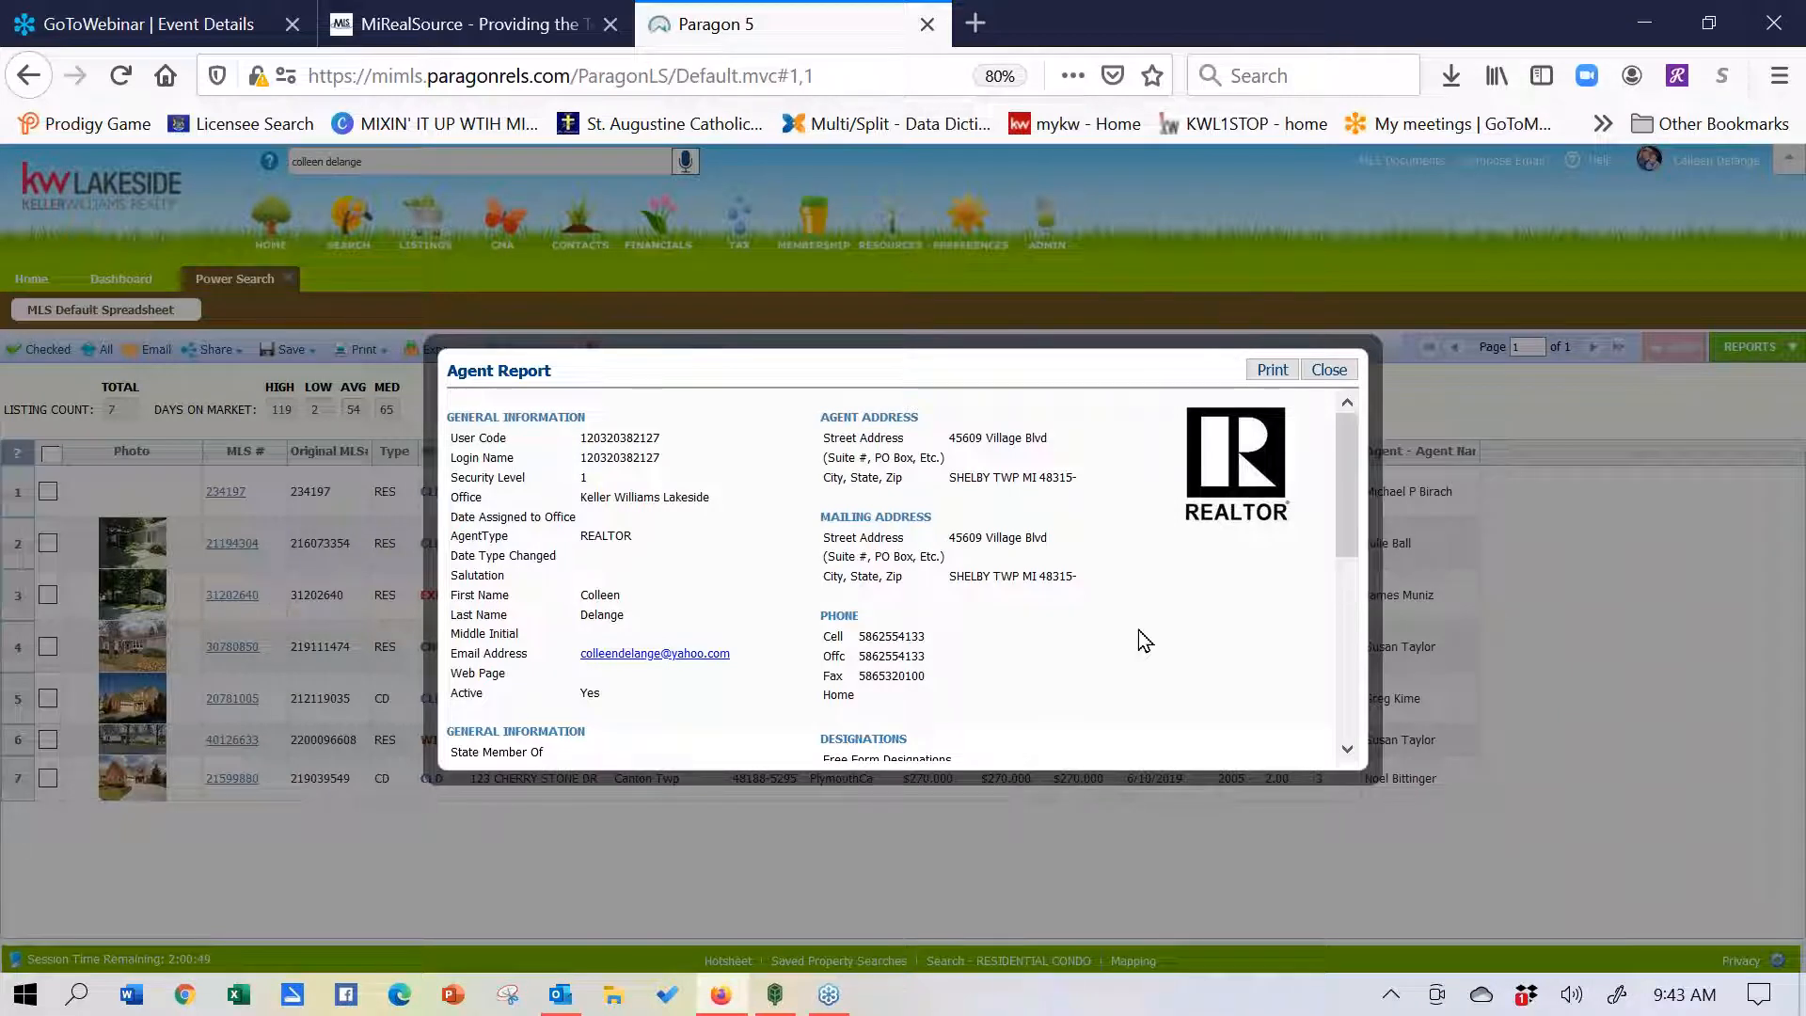
pyautogui.click(1329, 370)
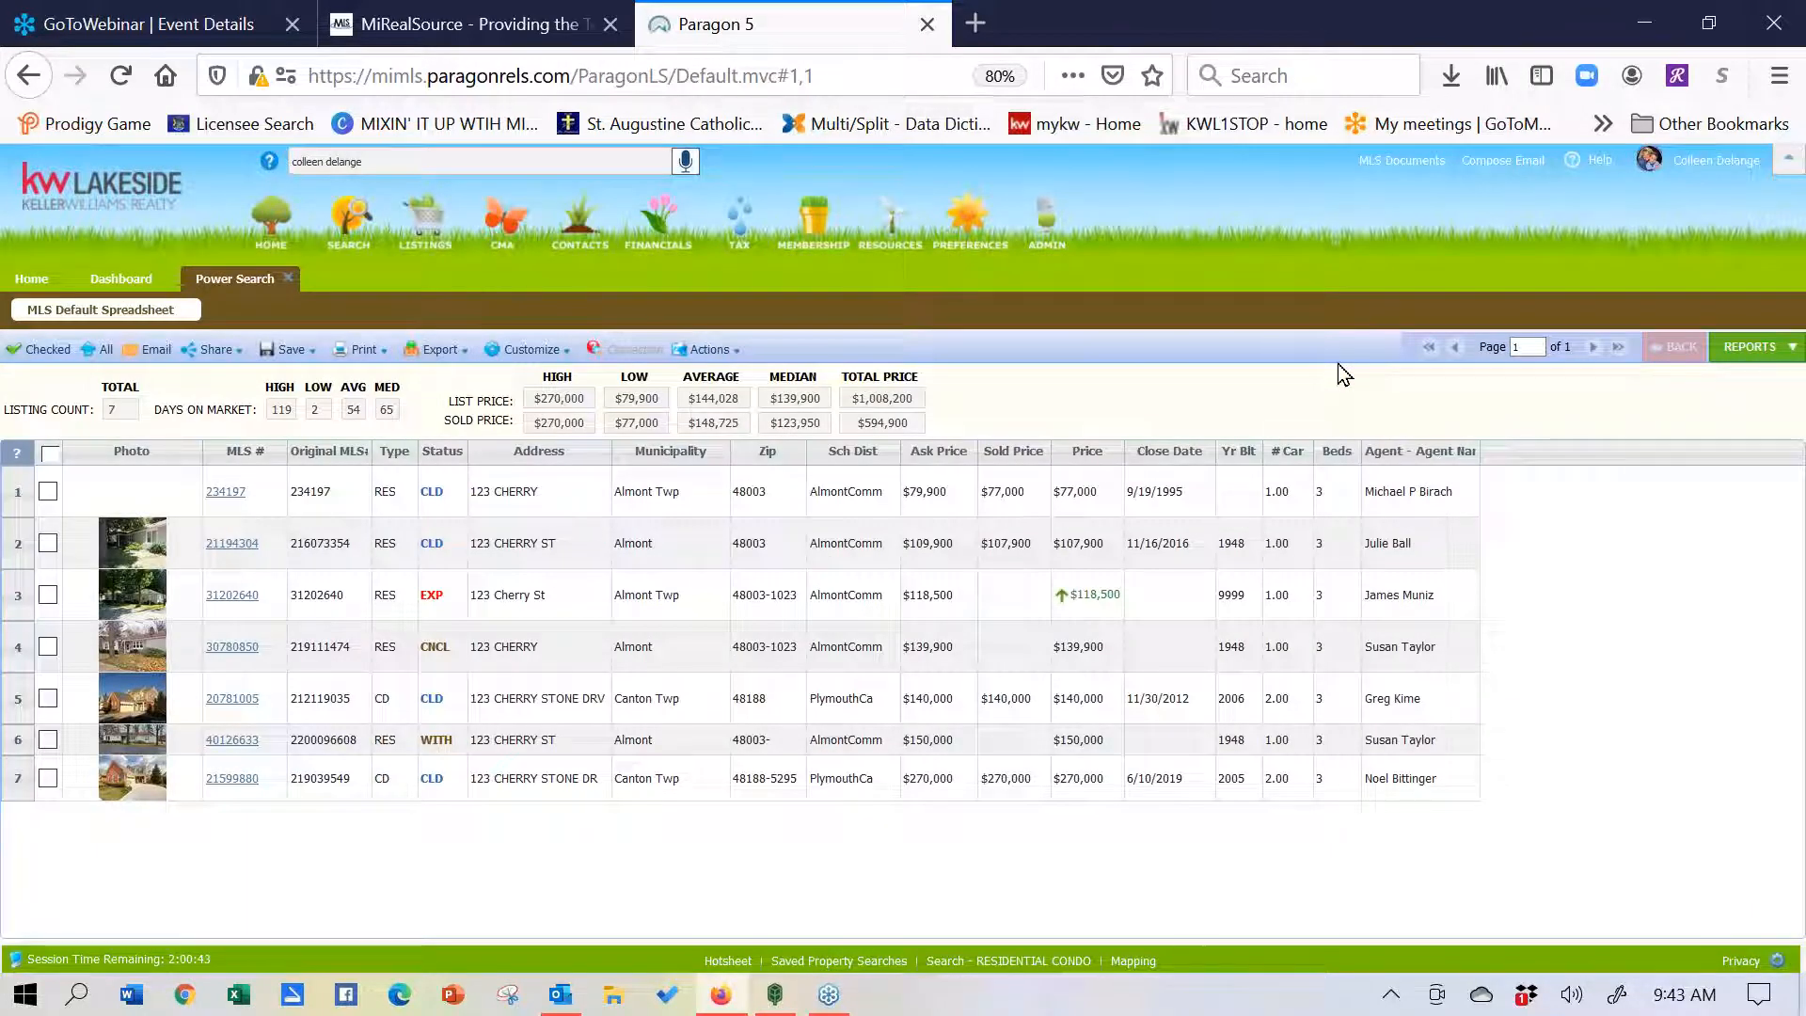
# - Leave the Power Search results and return to the home-page Quick Search criteria form
pyautogui.click(442, 158)
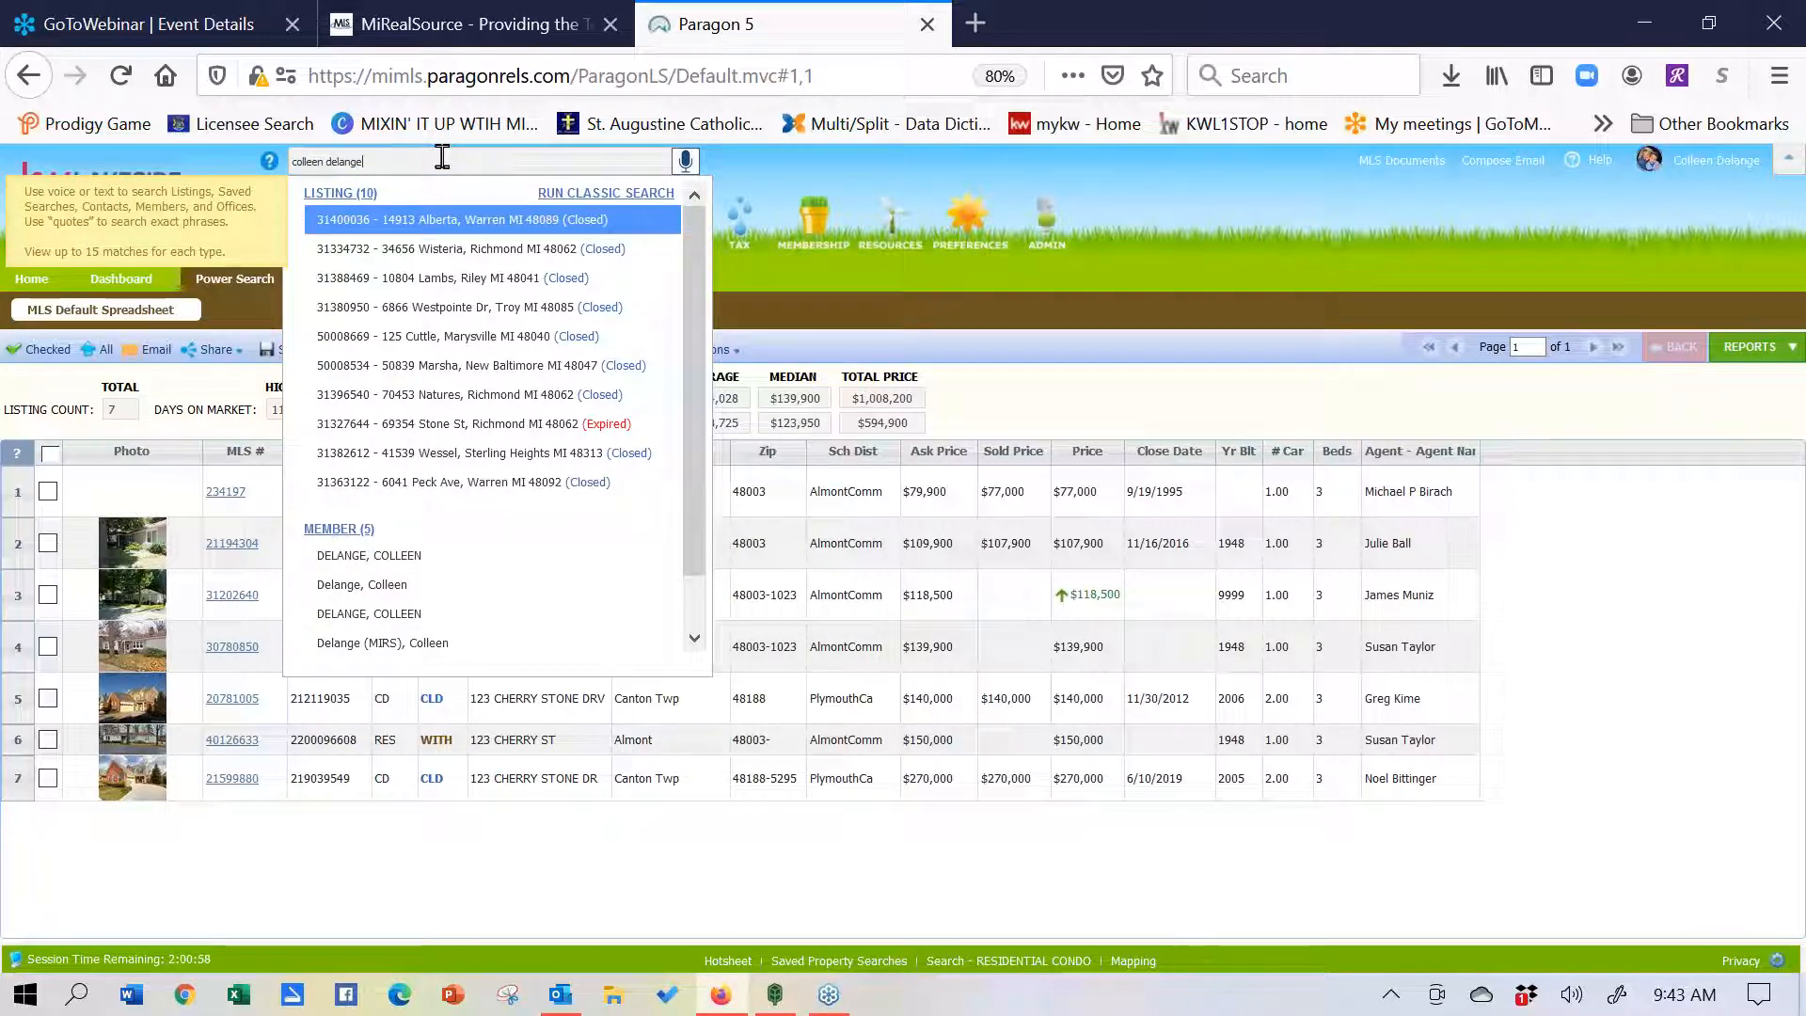
pyautogui.click(1187, 242)
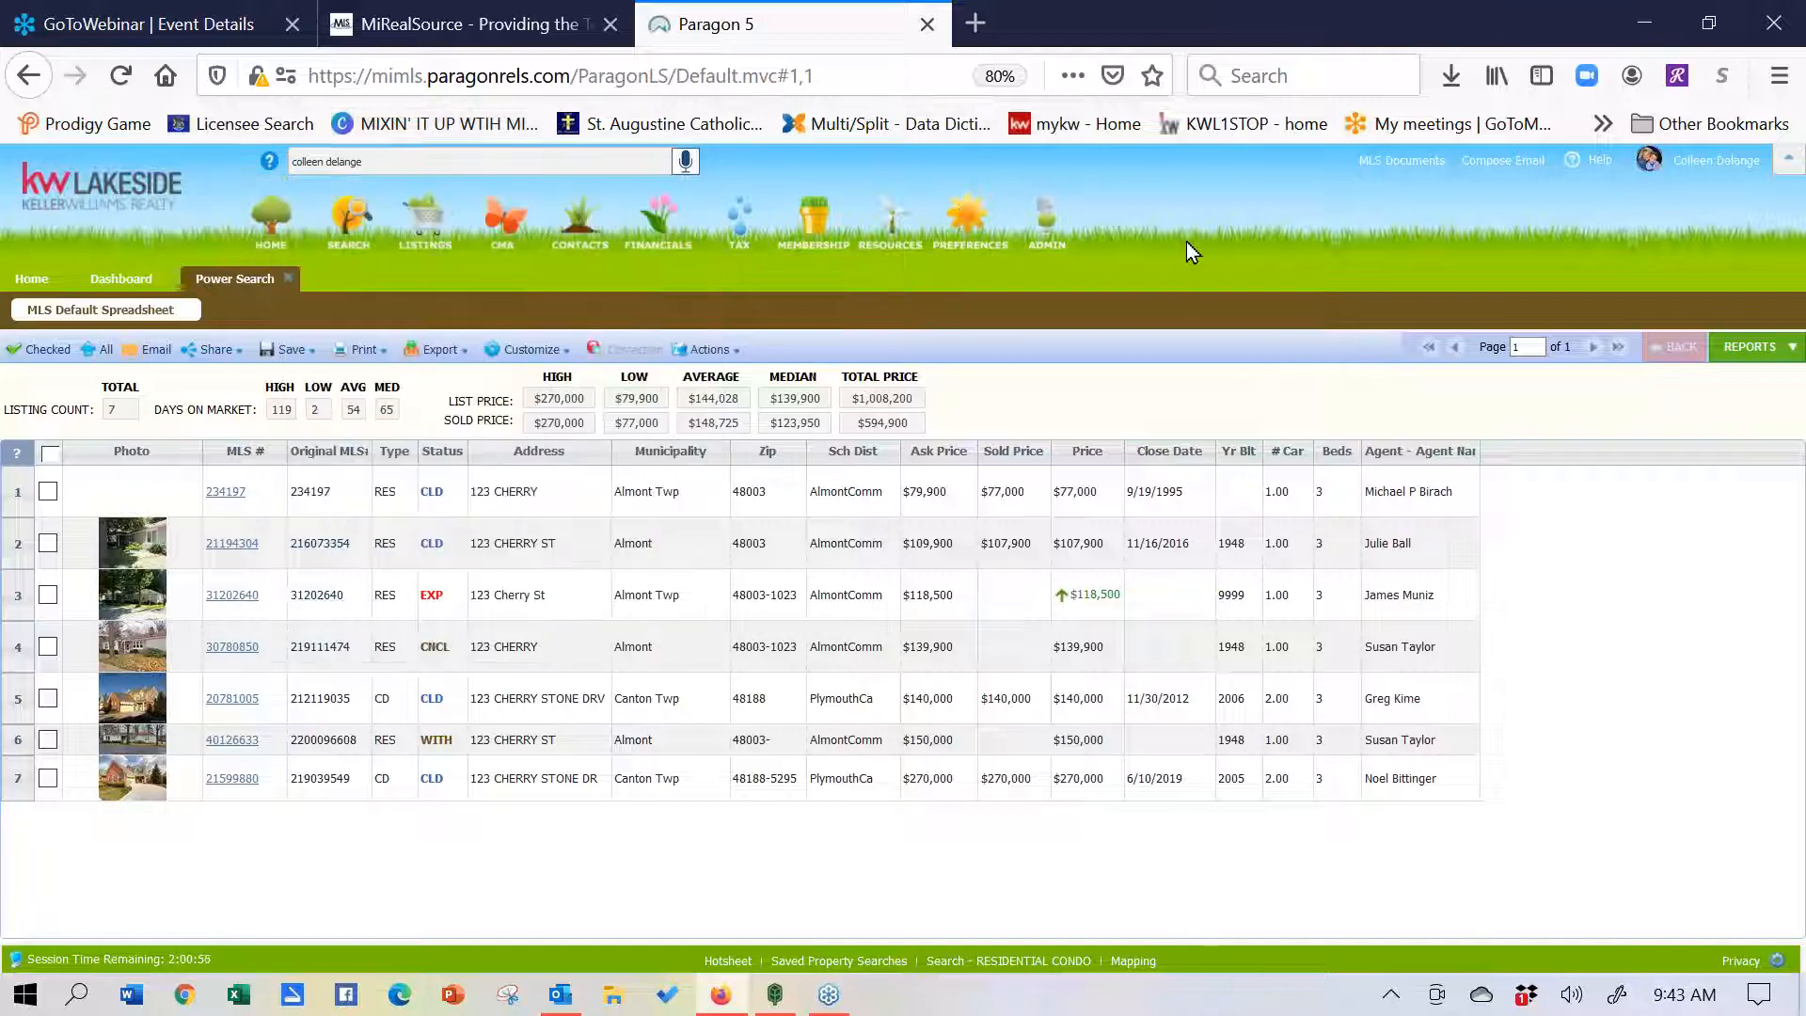
pyautogui.click(290, 279)
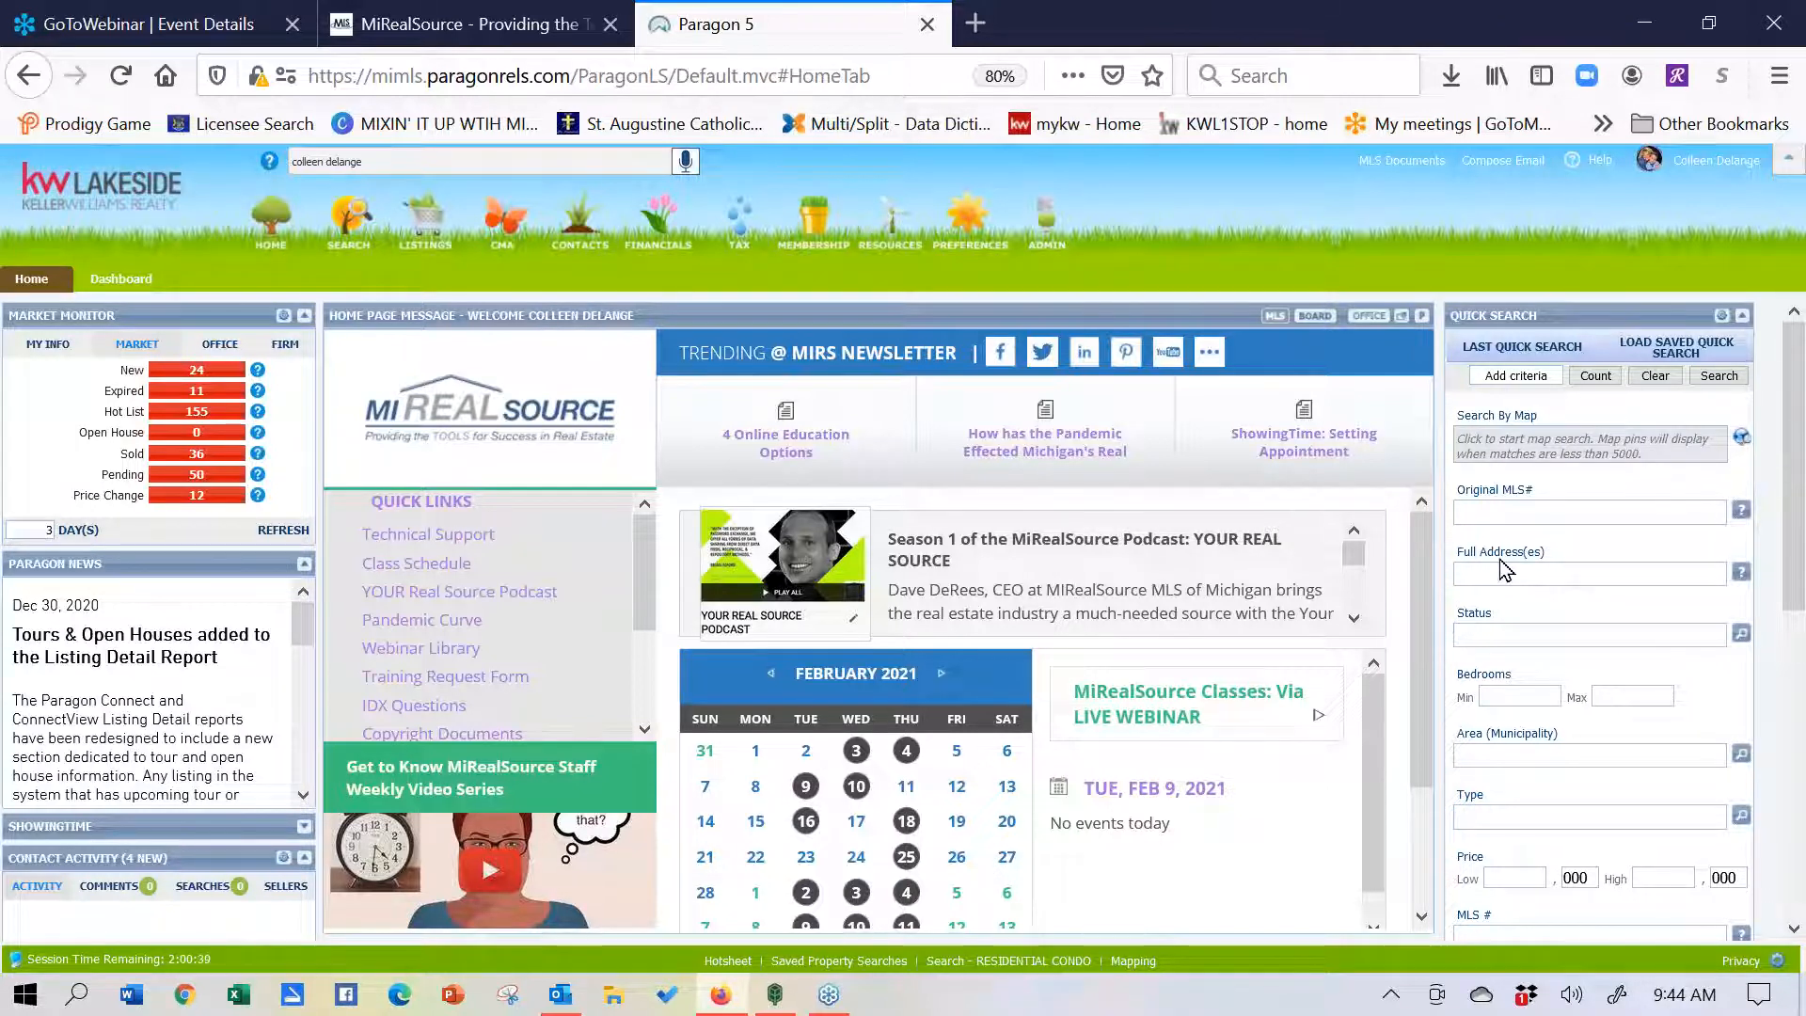
pyautogui.click(1569, 354)
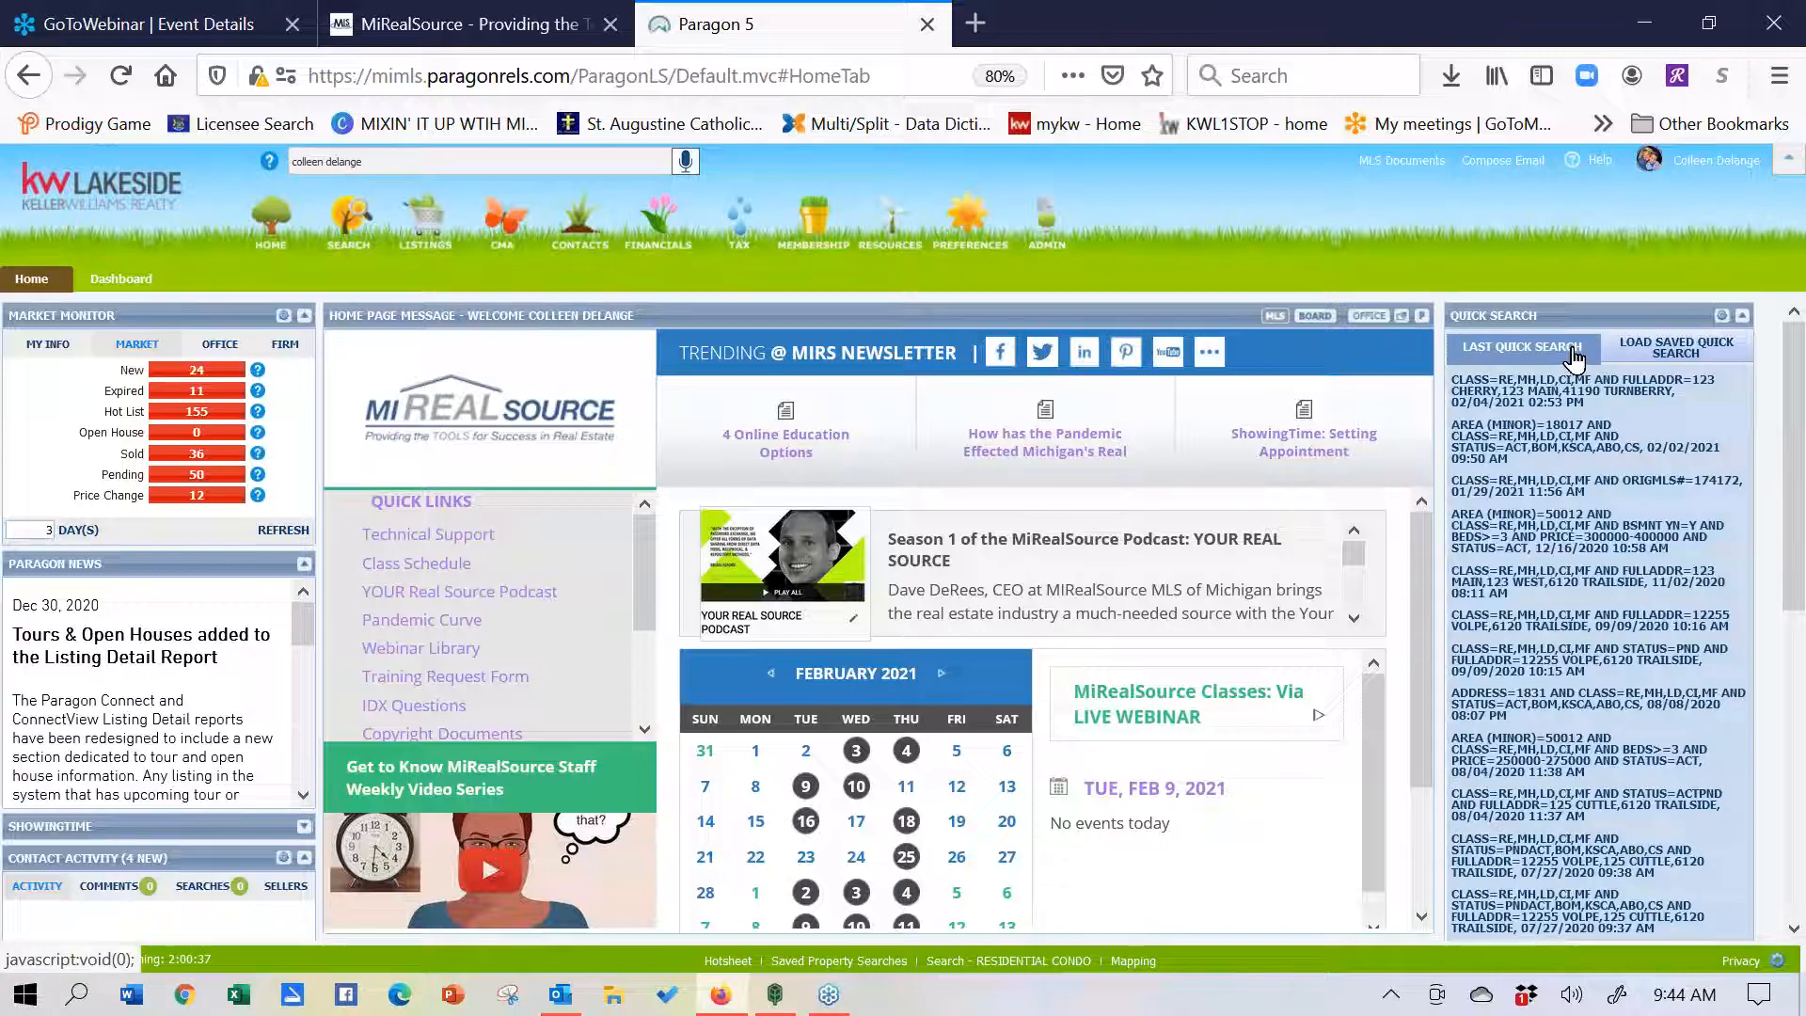
pyautogui.click(1604, 351)
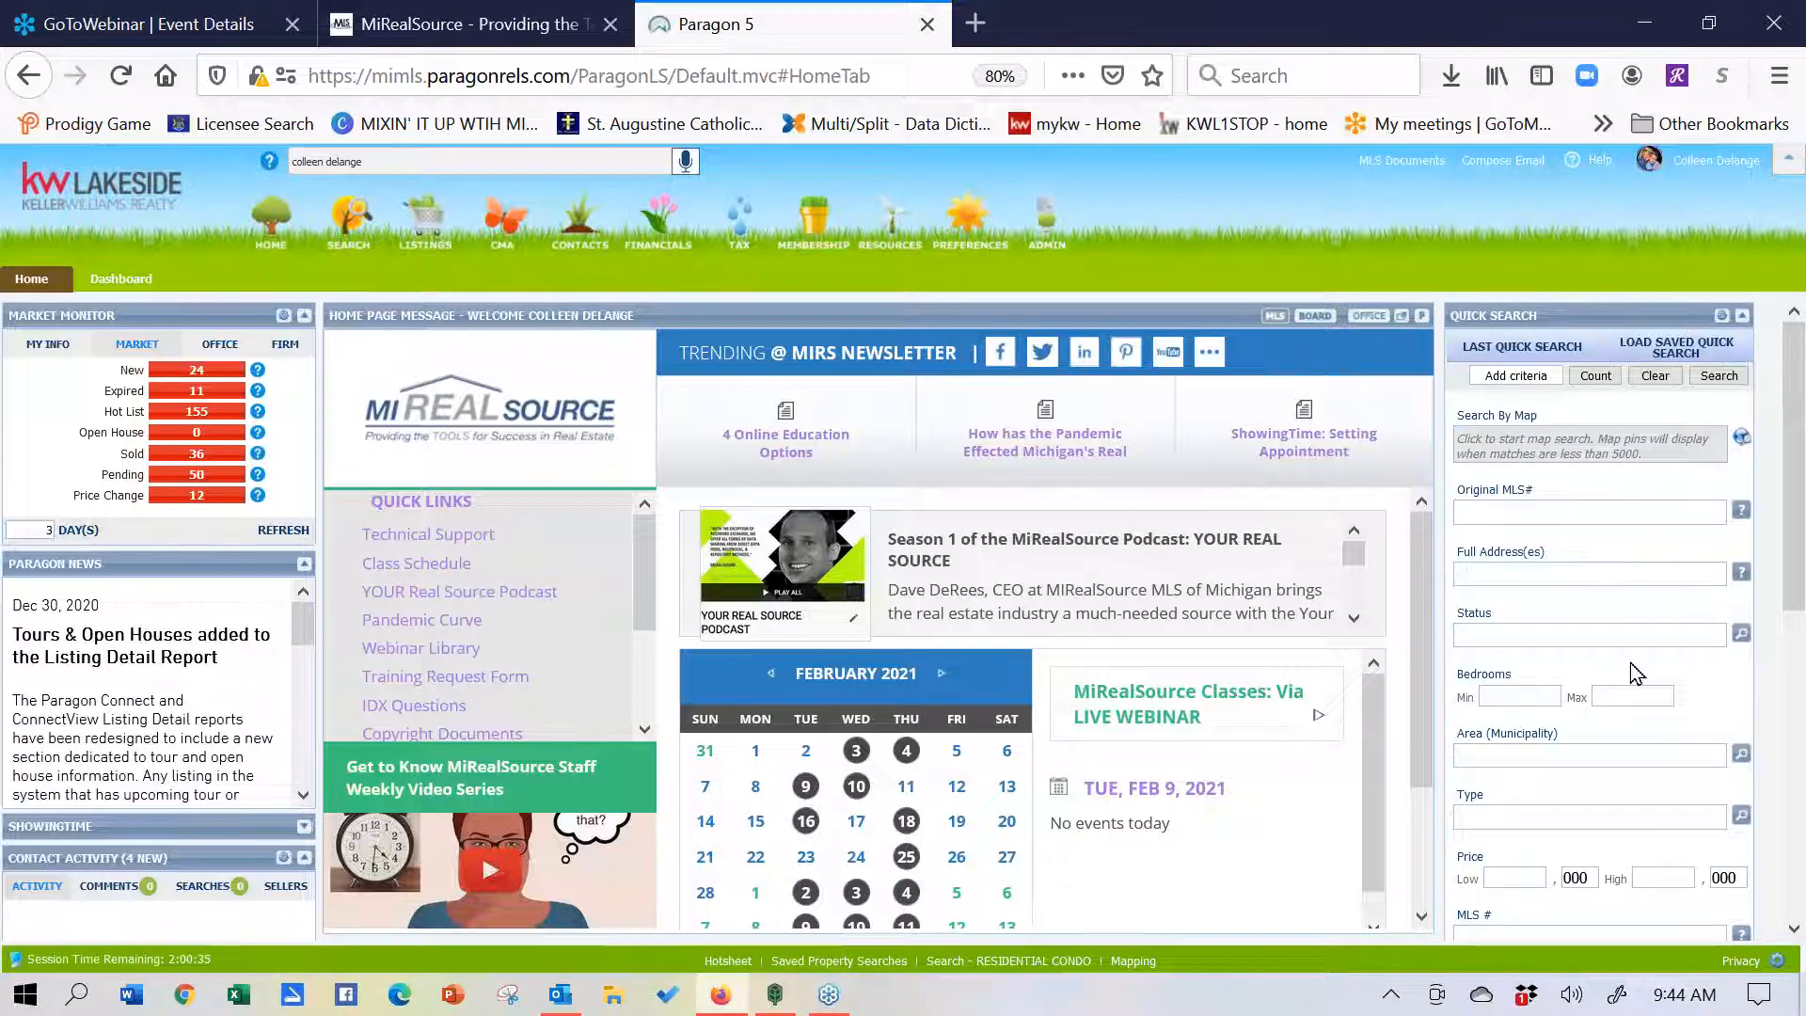
# - Set minimum bedrooms to 3 and Area to Sterling Heights and Warren Twp
pyautogui.click(1529, 696)
pyautogui.write('3')
pyautogui.click(1556, 754)
pyautogui.write('sterling he')
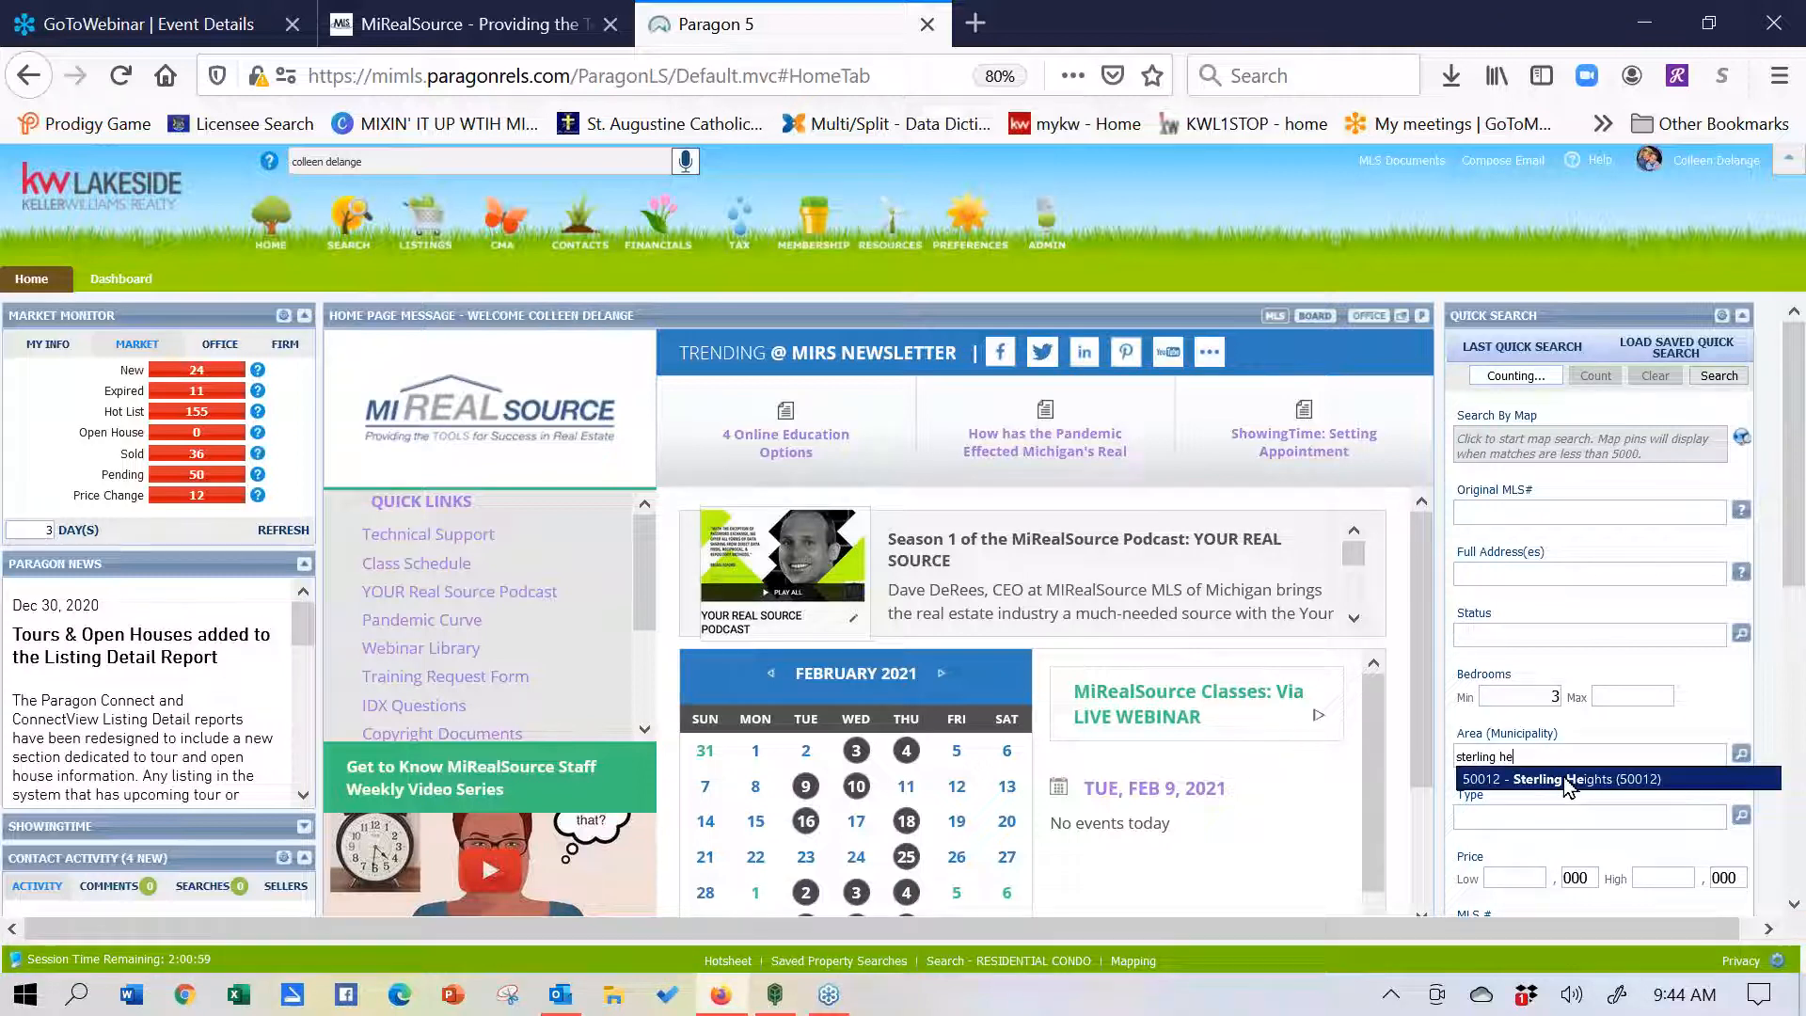
pyautogui.click(1567, 779)
pyautogui.write('w')
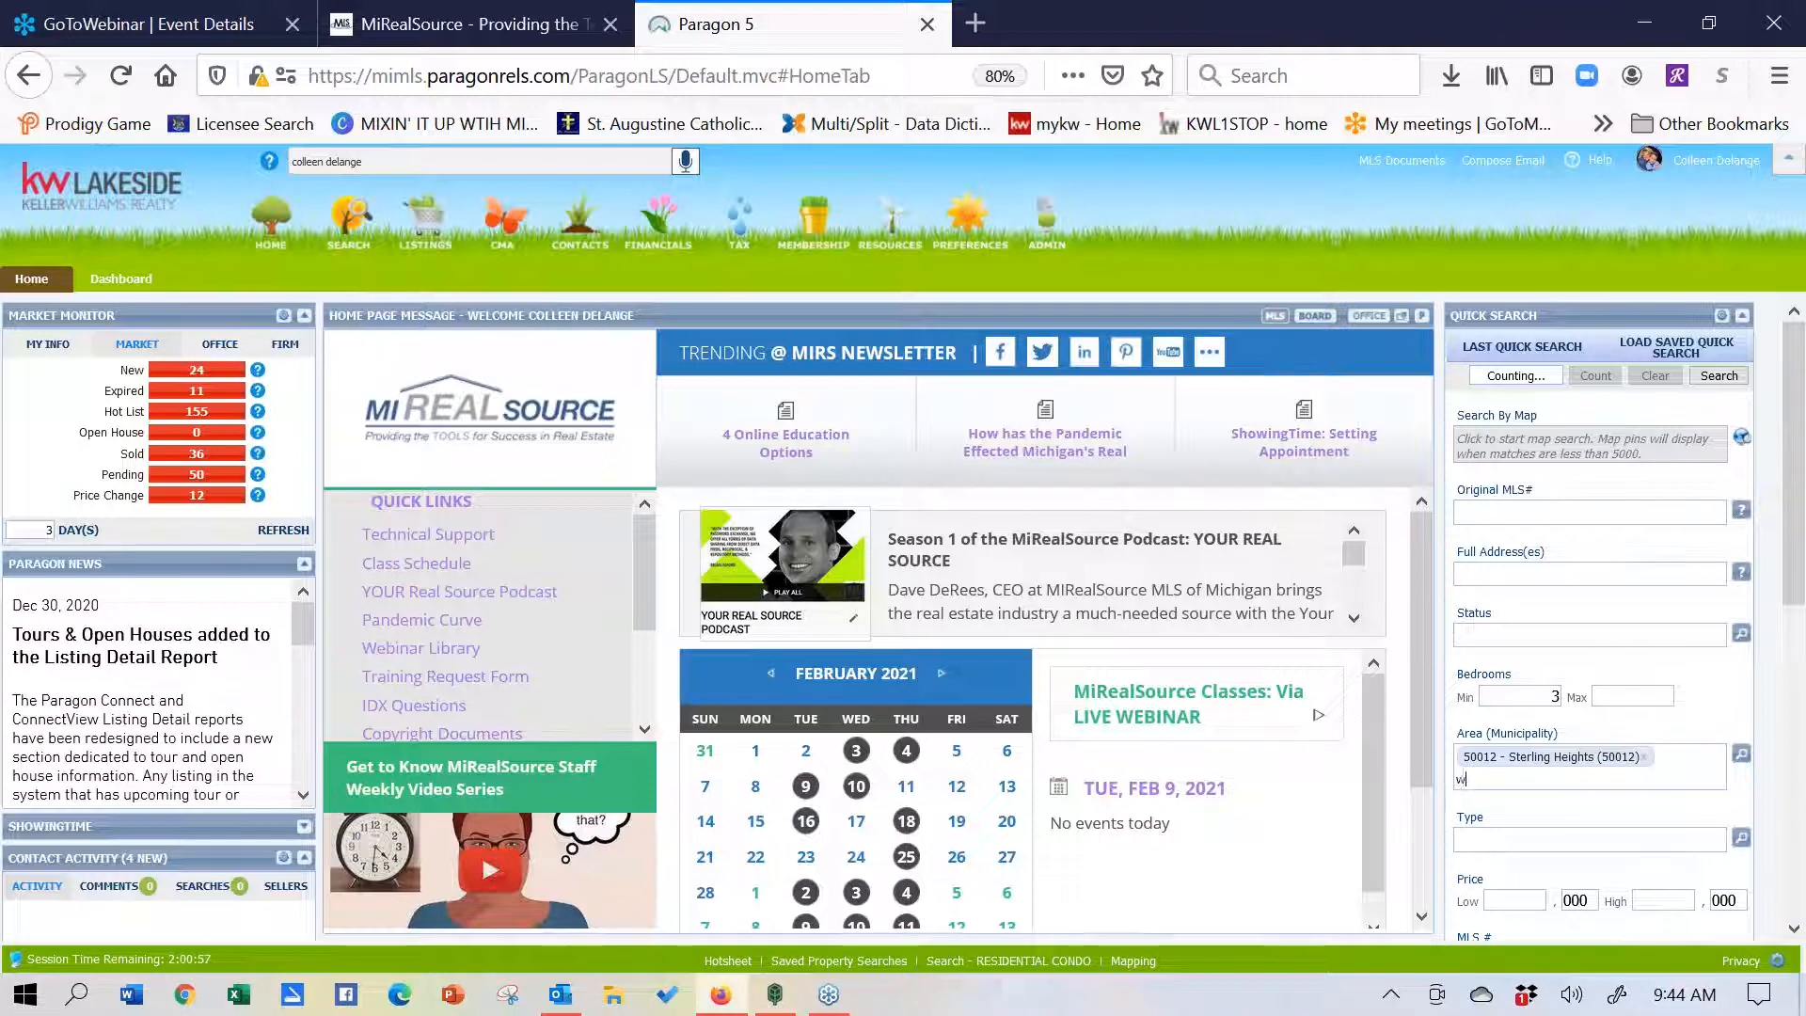
pyautogui.write('areen')
pyautogui.press('BackSpace')
pyautogui.press('BackSpace')
pyautogui.press('BackSpace')
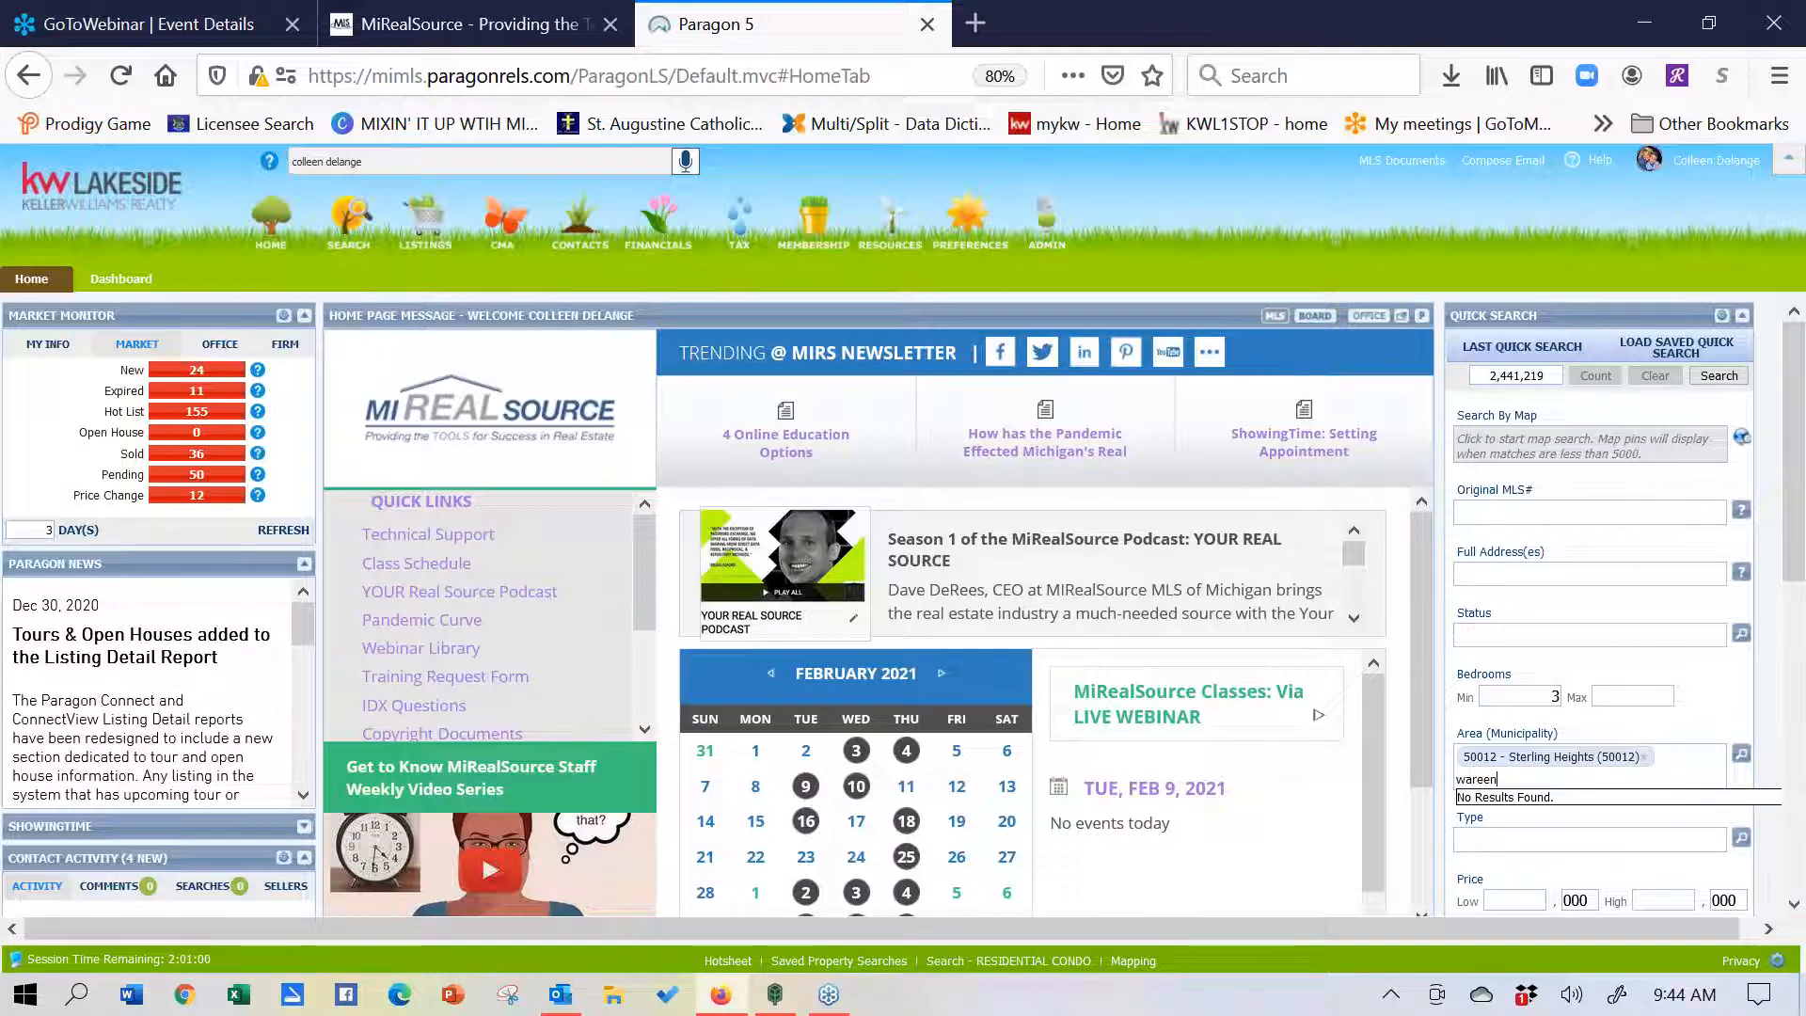
pyautogui.write('ren')
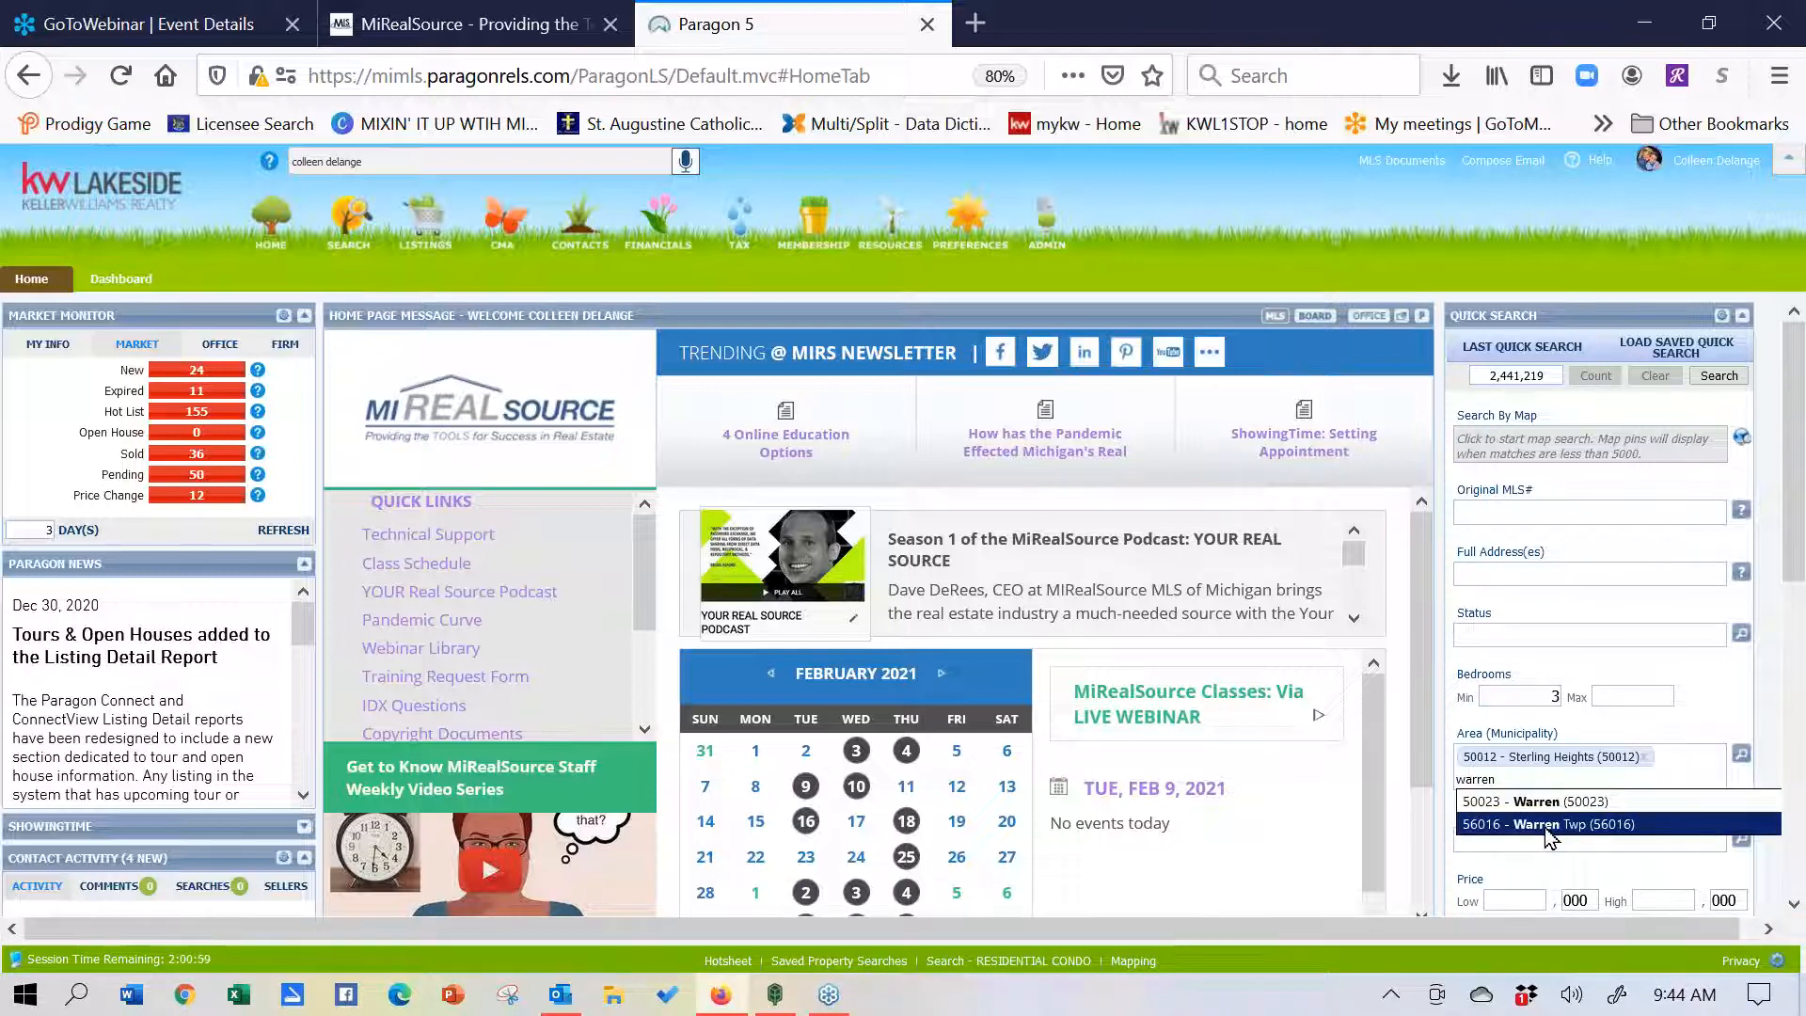
pyautogui.click(1550, 827)
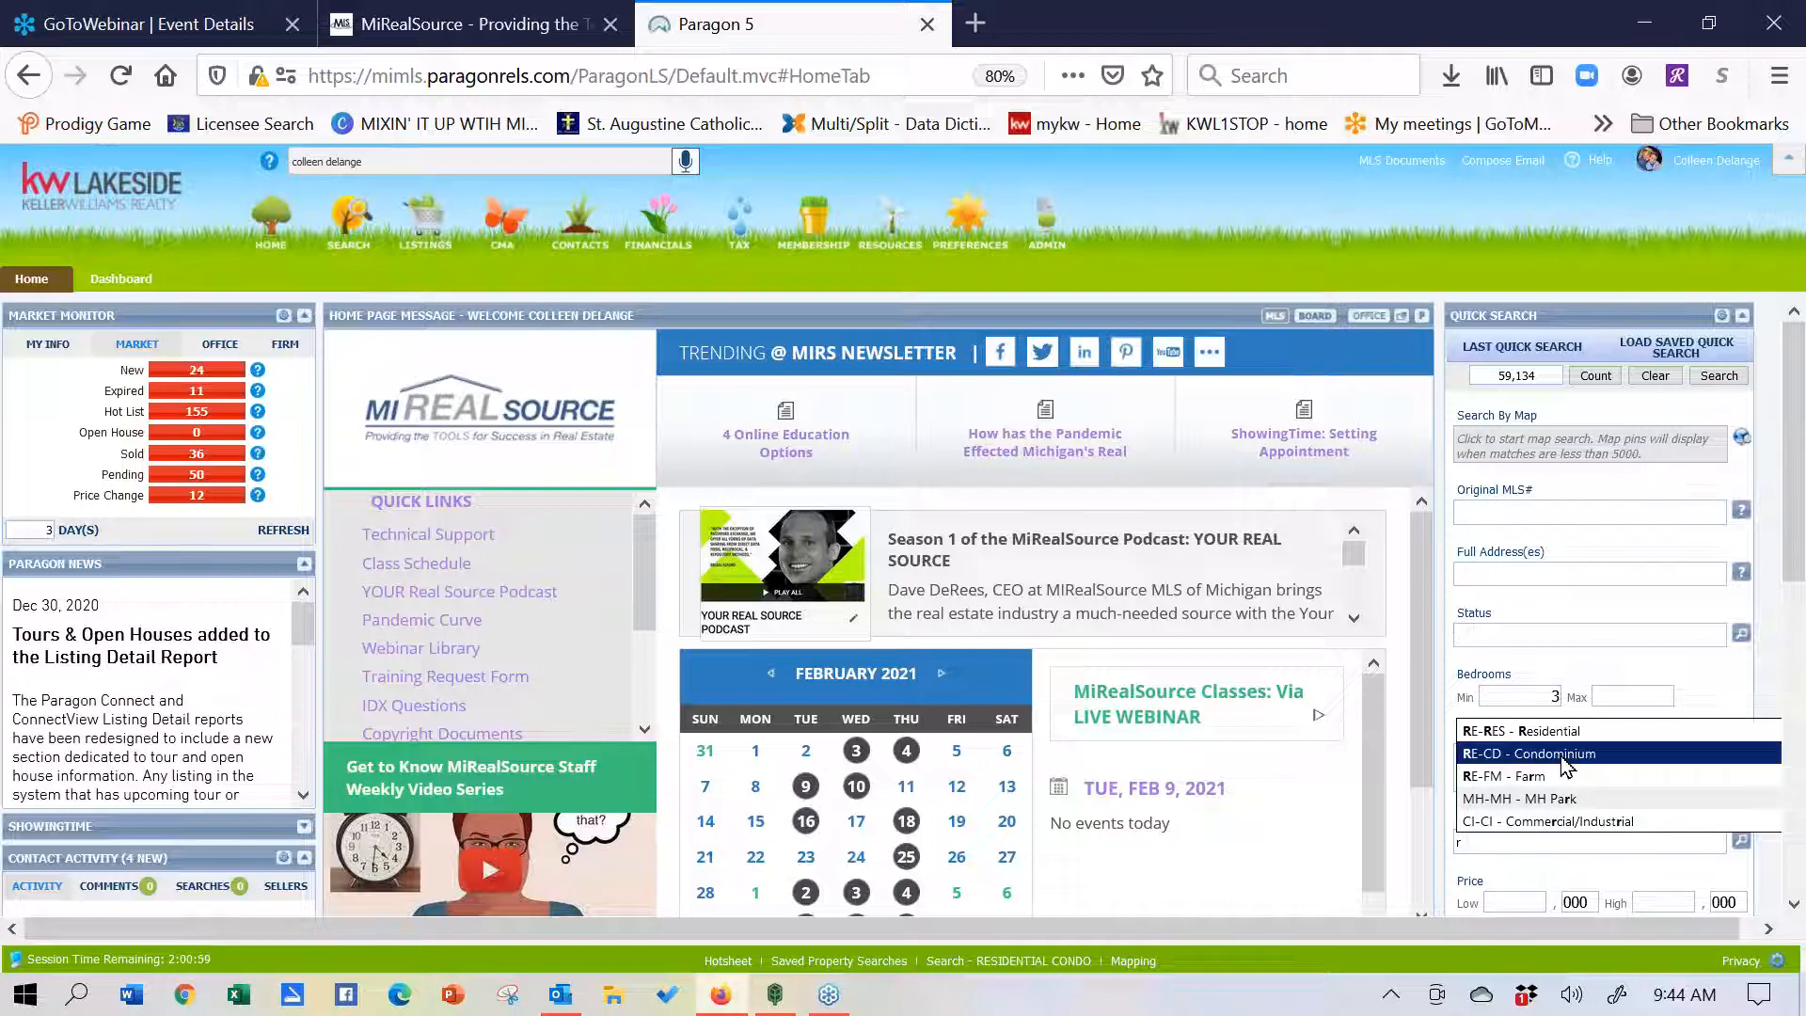
# - Limit Type to RE-RES - Residential and Basement Y/N to Y - Yes
pyautogui.click(1566, 732)
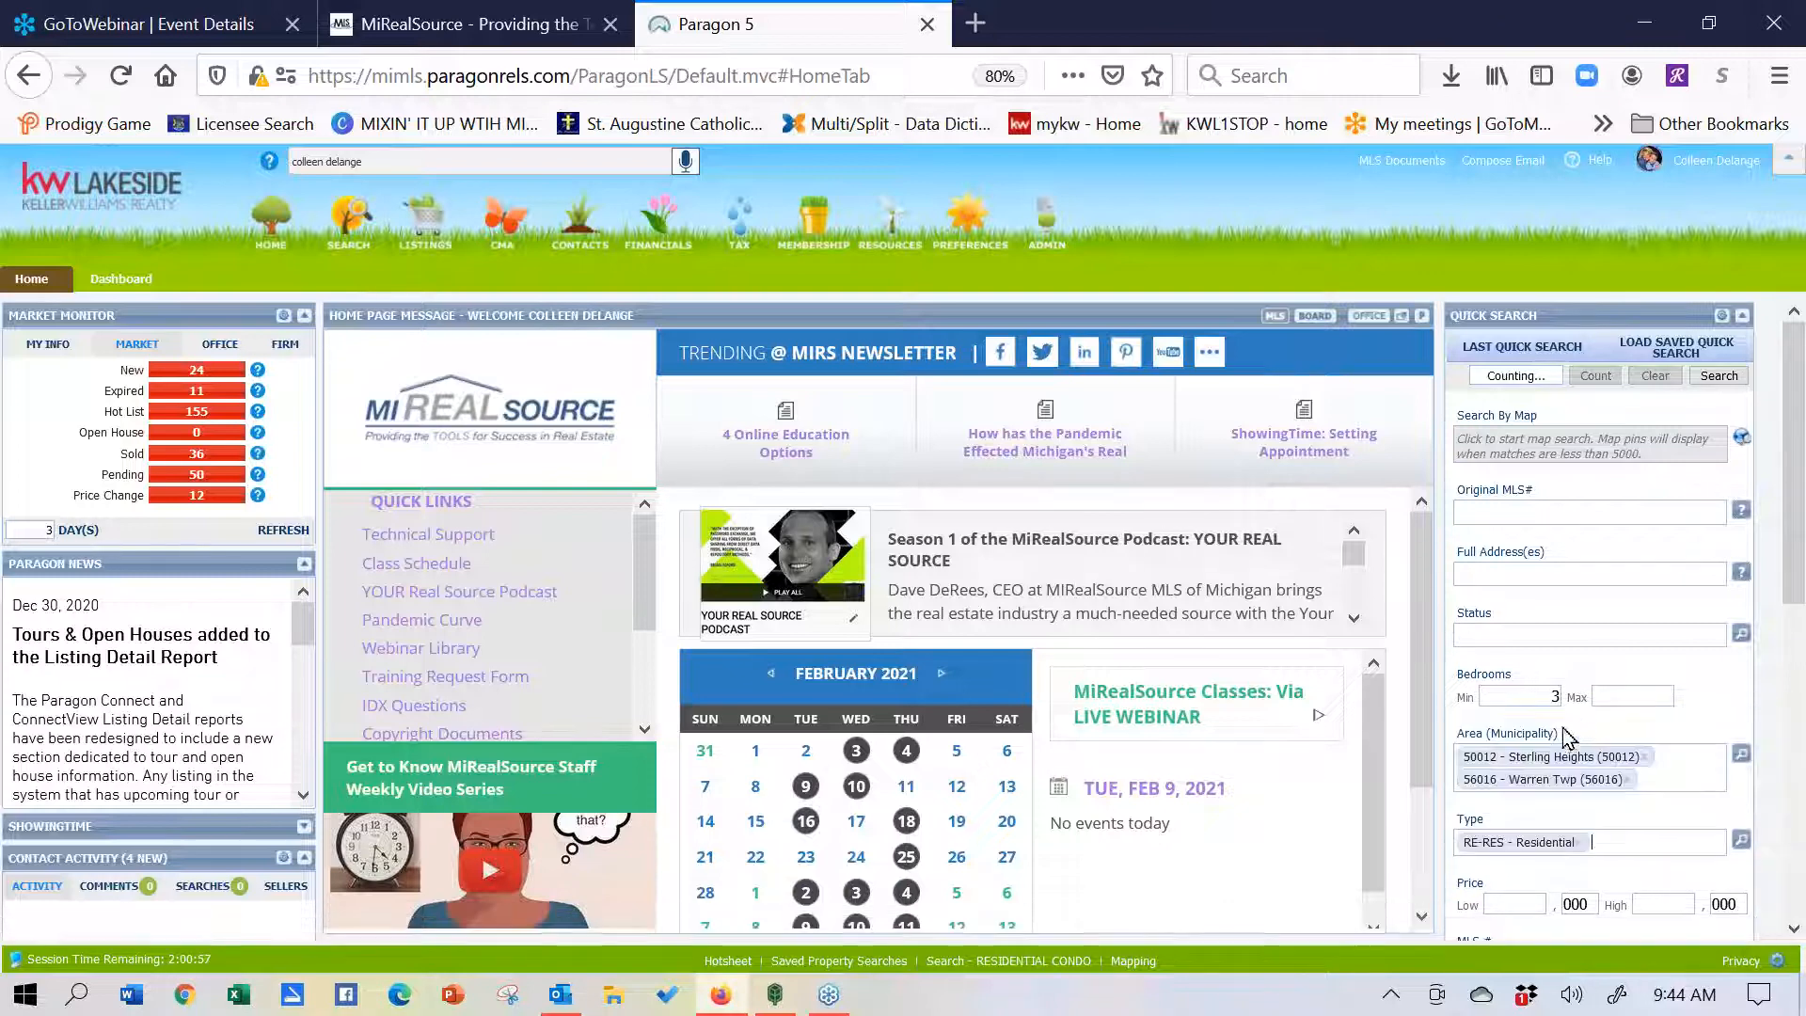
pyautogui.moveTo(1799, 551); pyautogui.dragTo(1797, 642)
pyautogui.click(1527, 847)
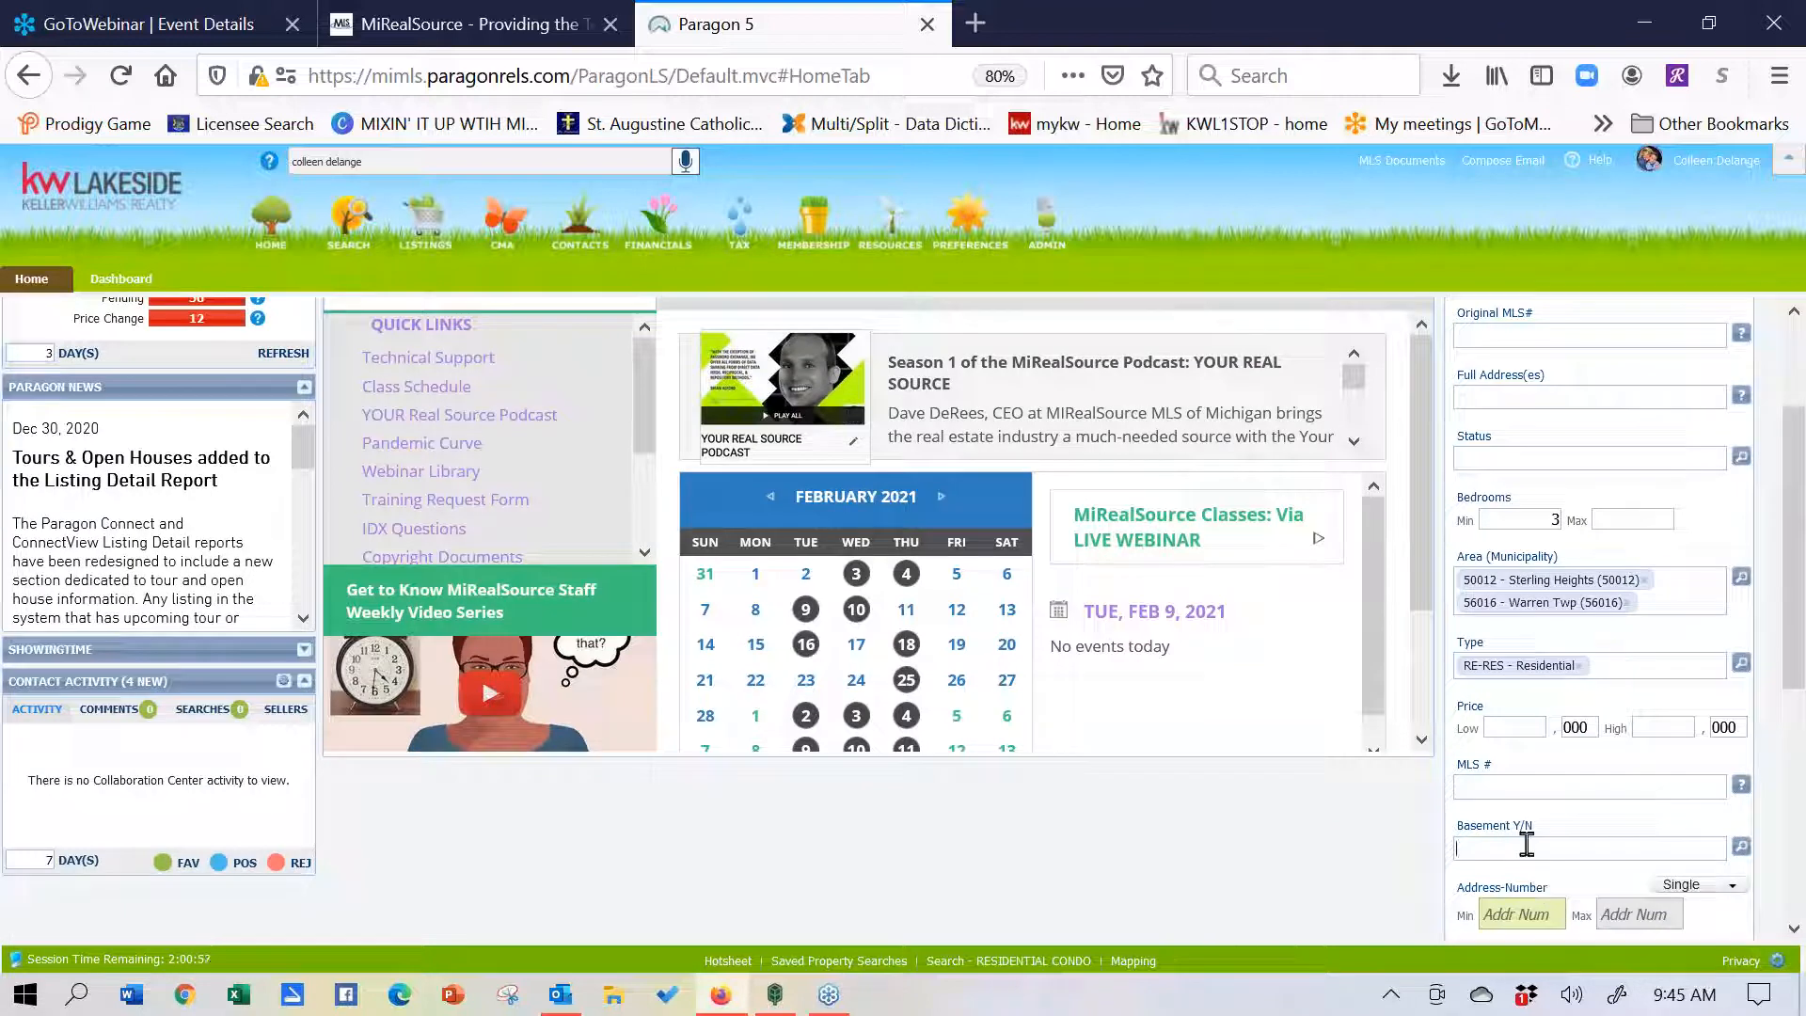
pyautogui.write('y')
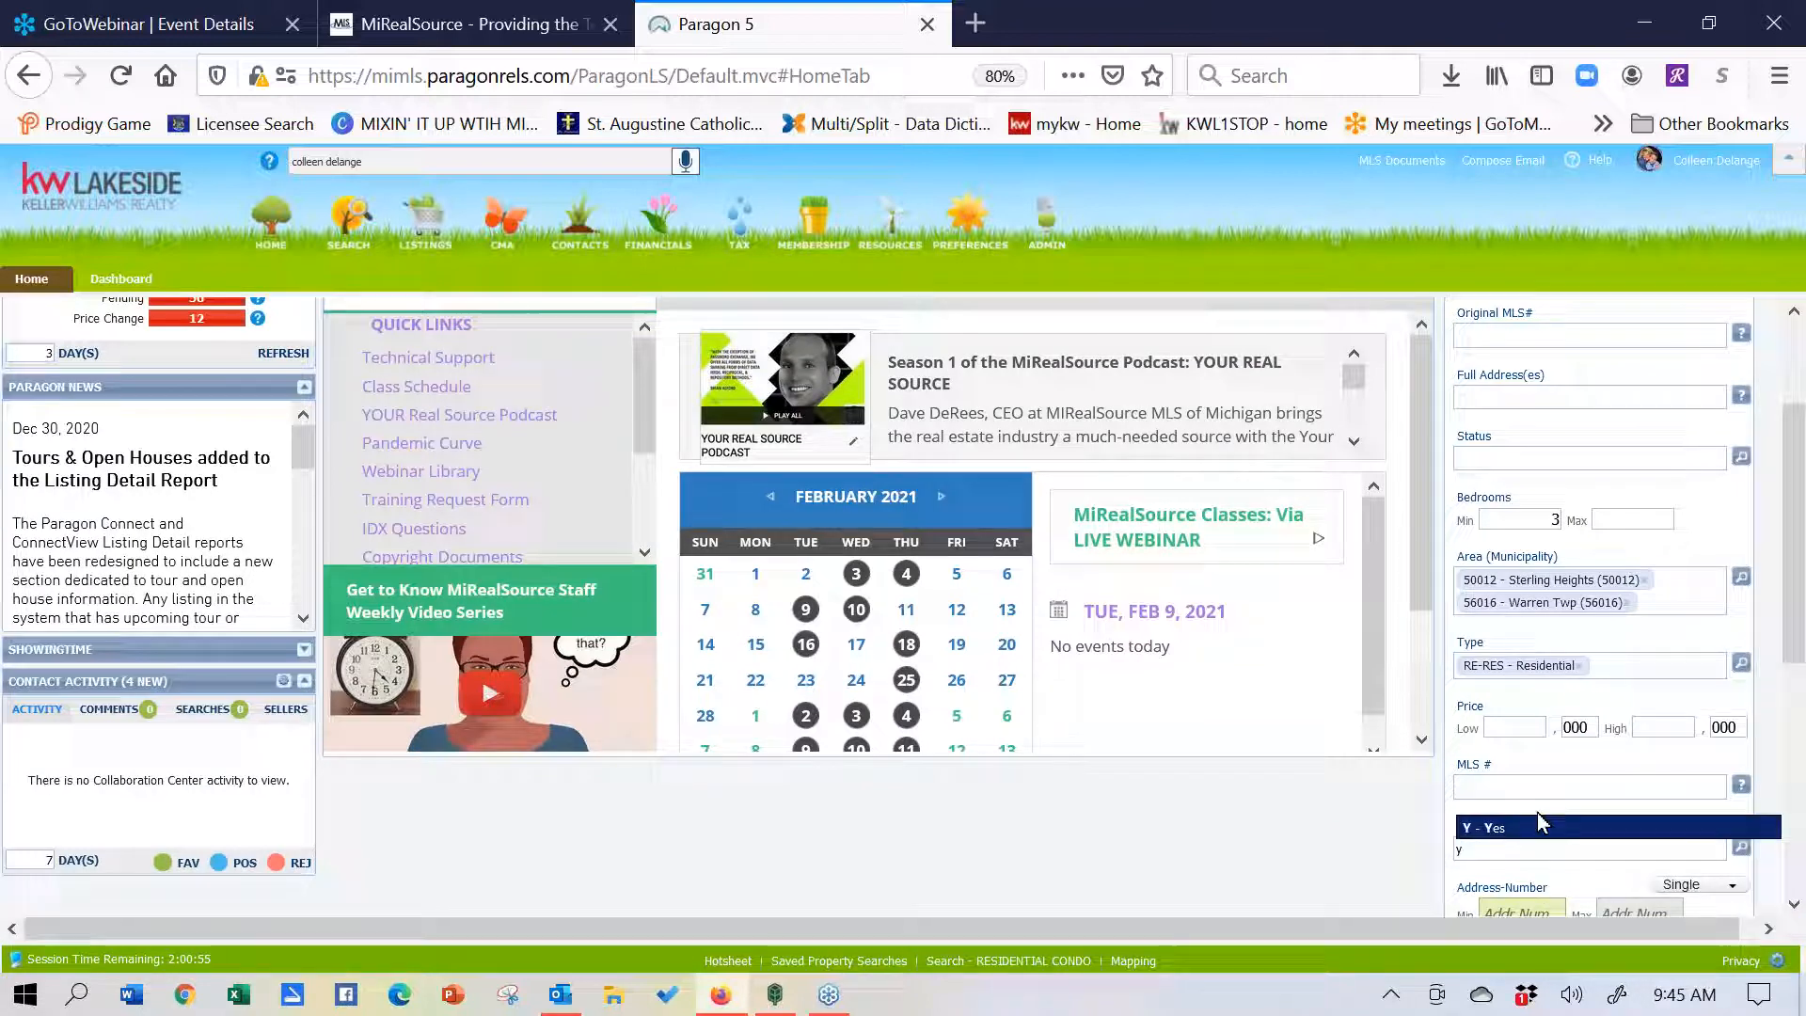
pyautogui.click(1543, 832)
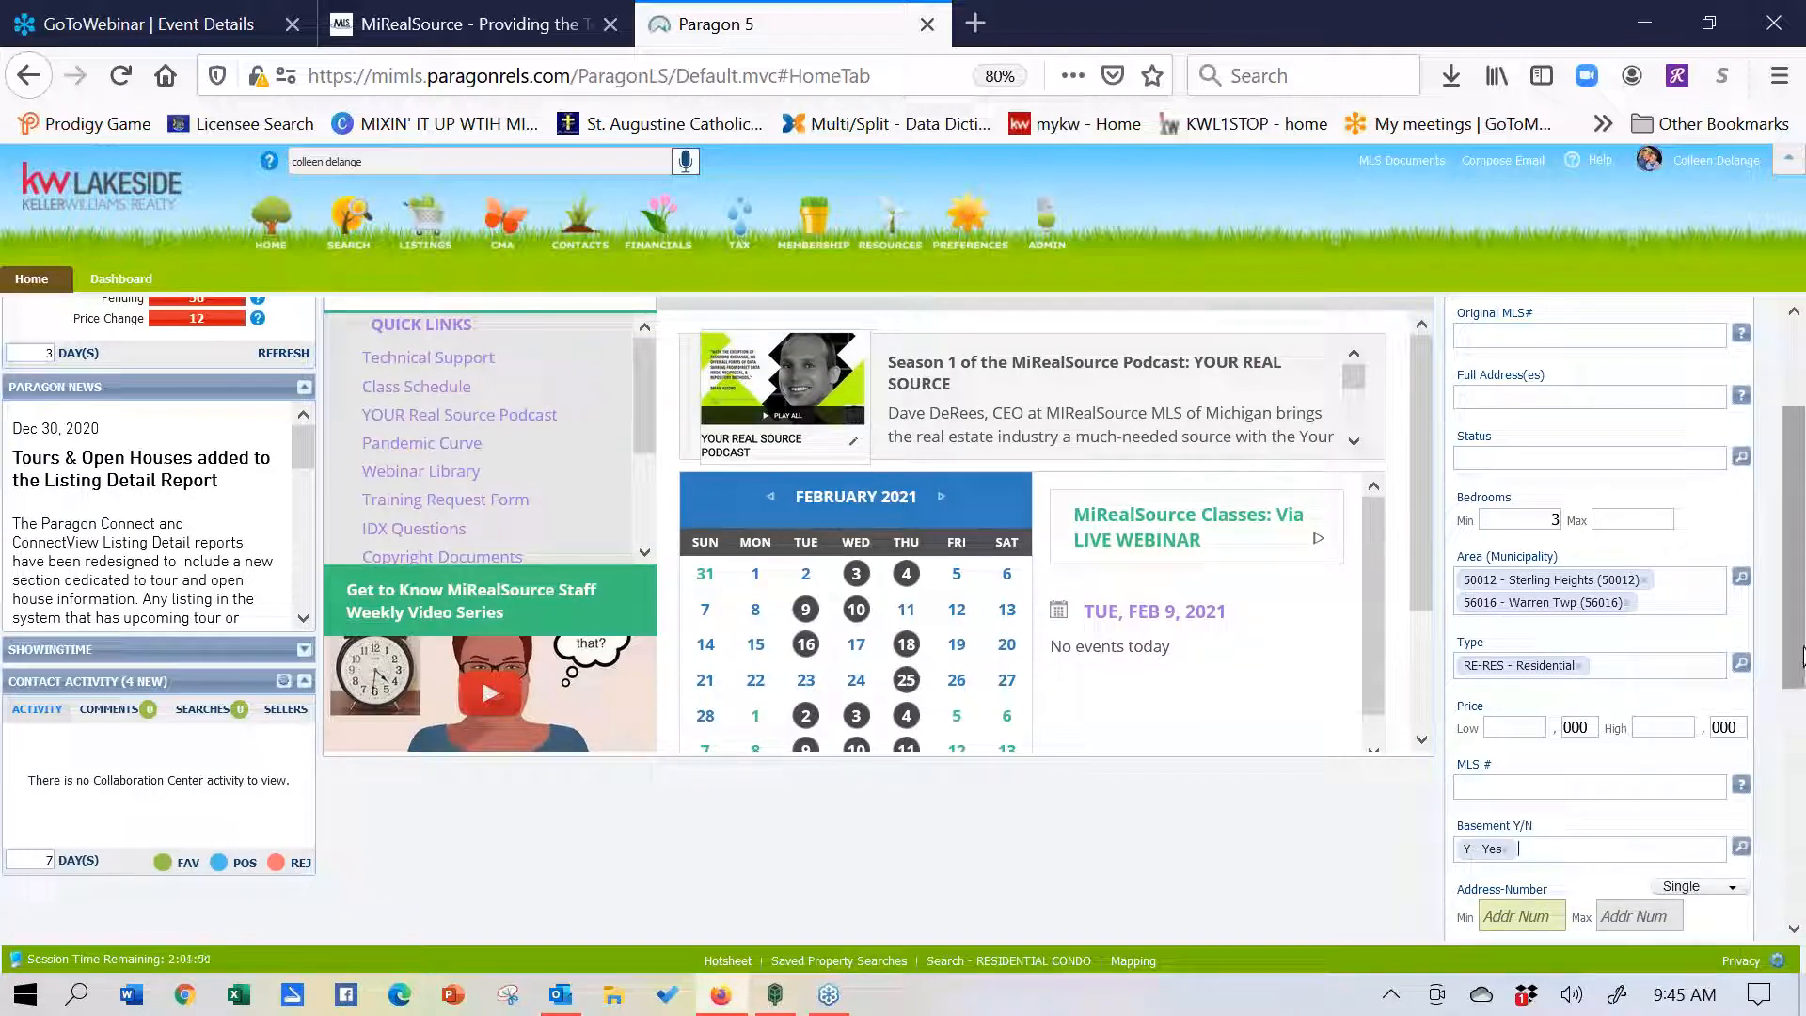
pyautogui.moveTo(1802, 655); pyautogui.dragTo(1802, 599)
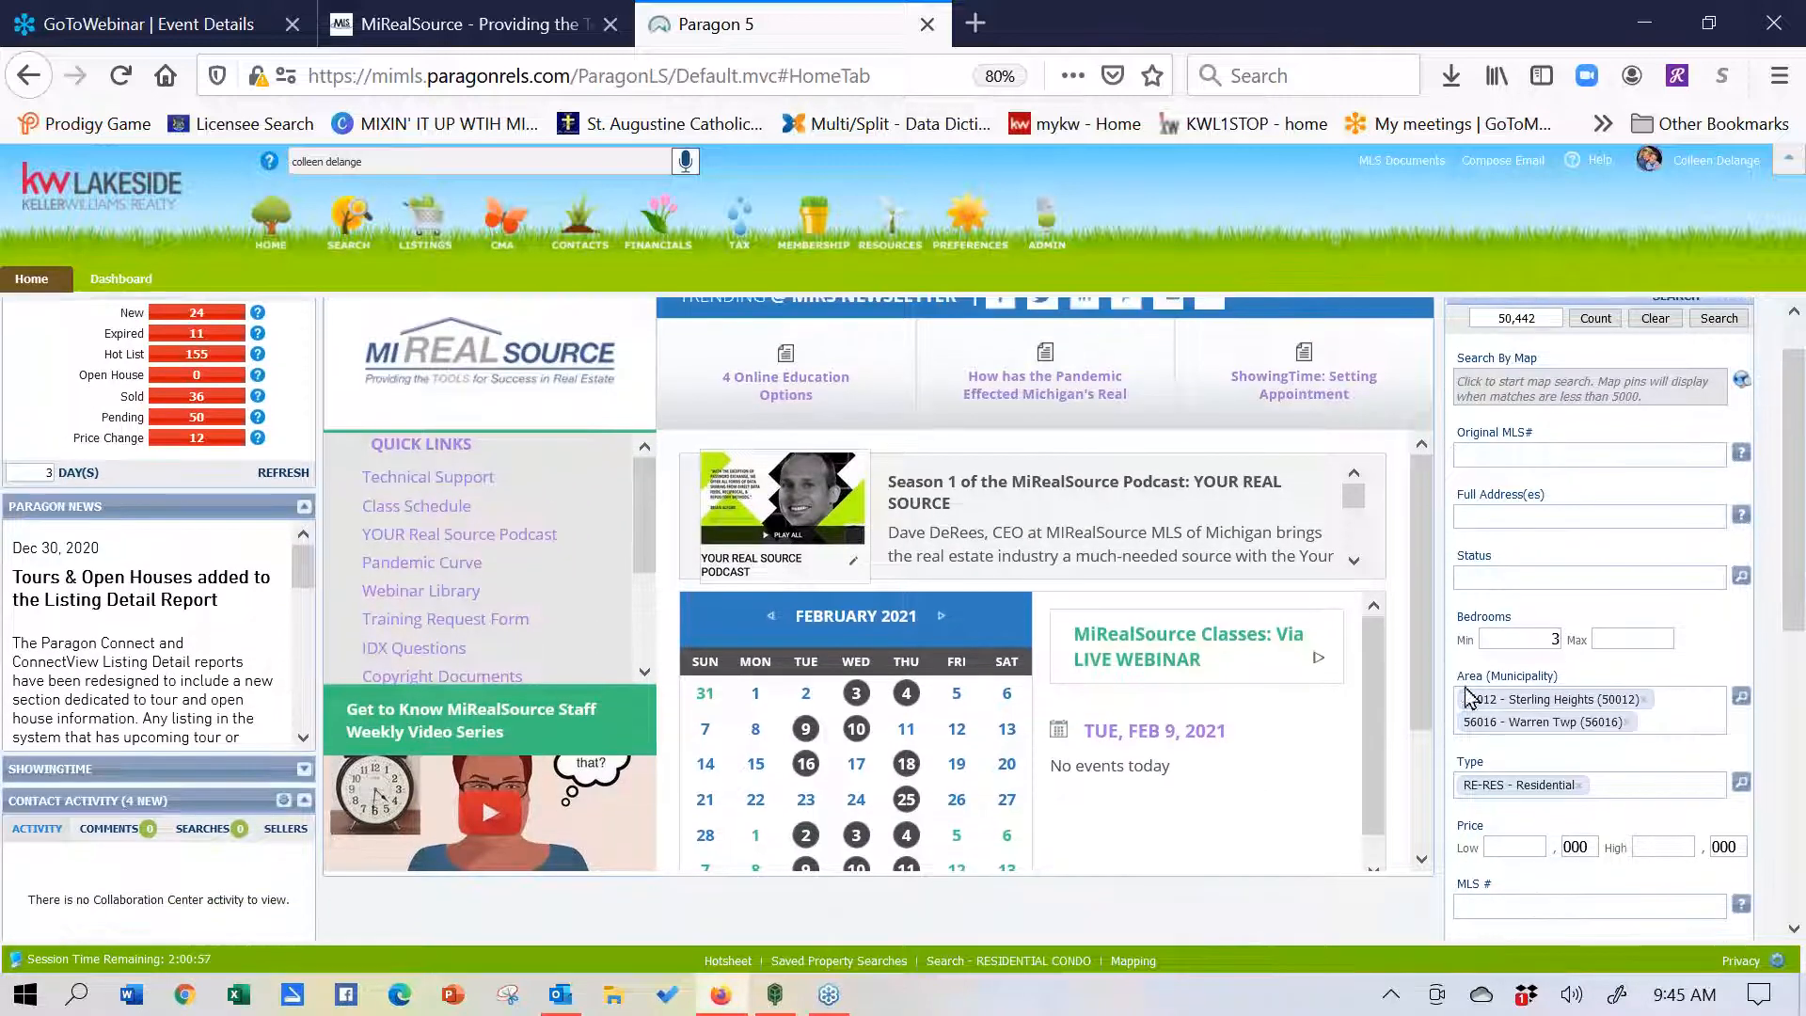
# - Set Status to ACT - Active and price 200 to 250, then count the 6 matches
pyautogui.click(1505, 573)
pyautogui.write('a')
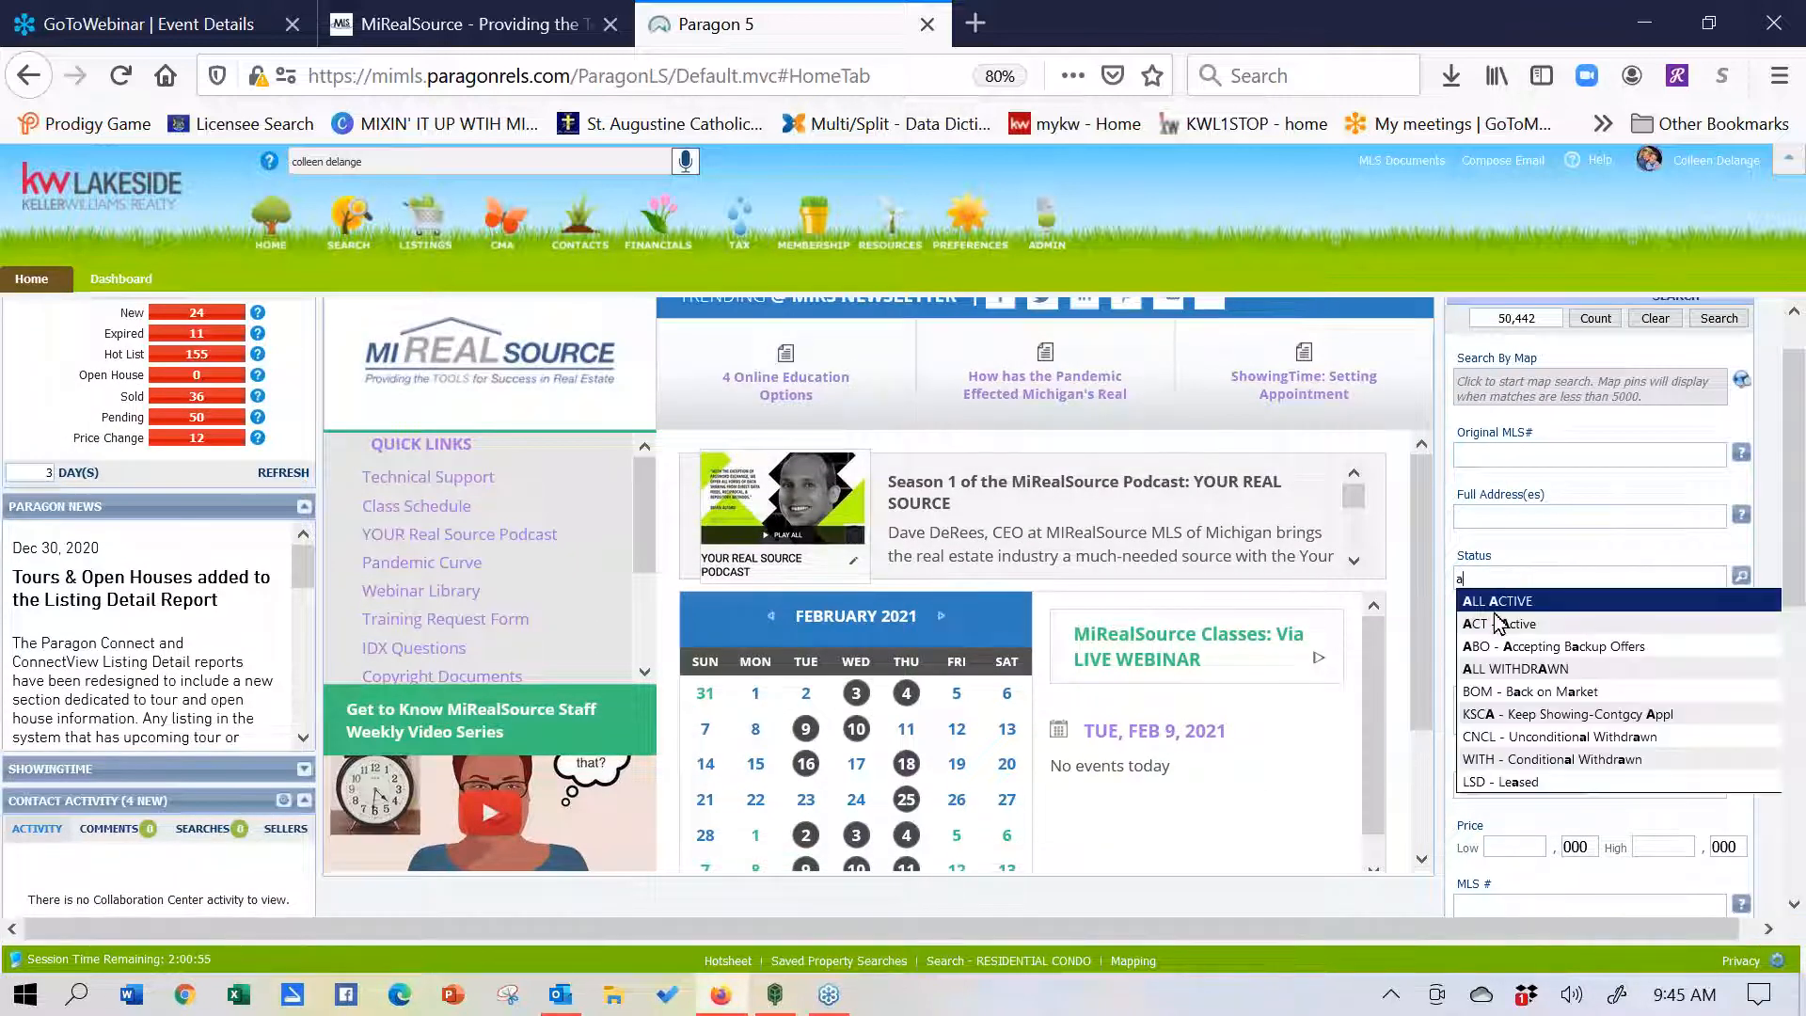
pyautogui.click(1499, 624)
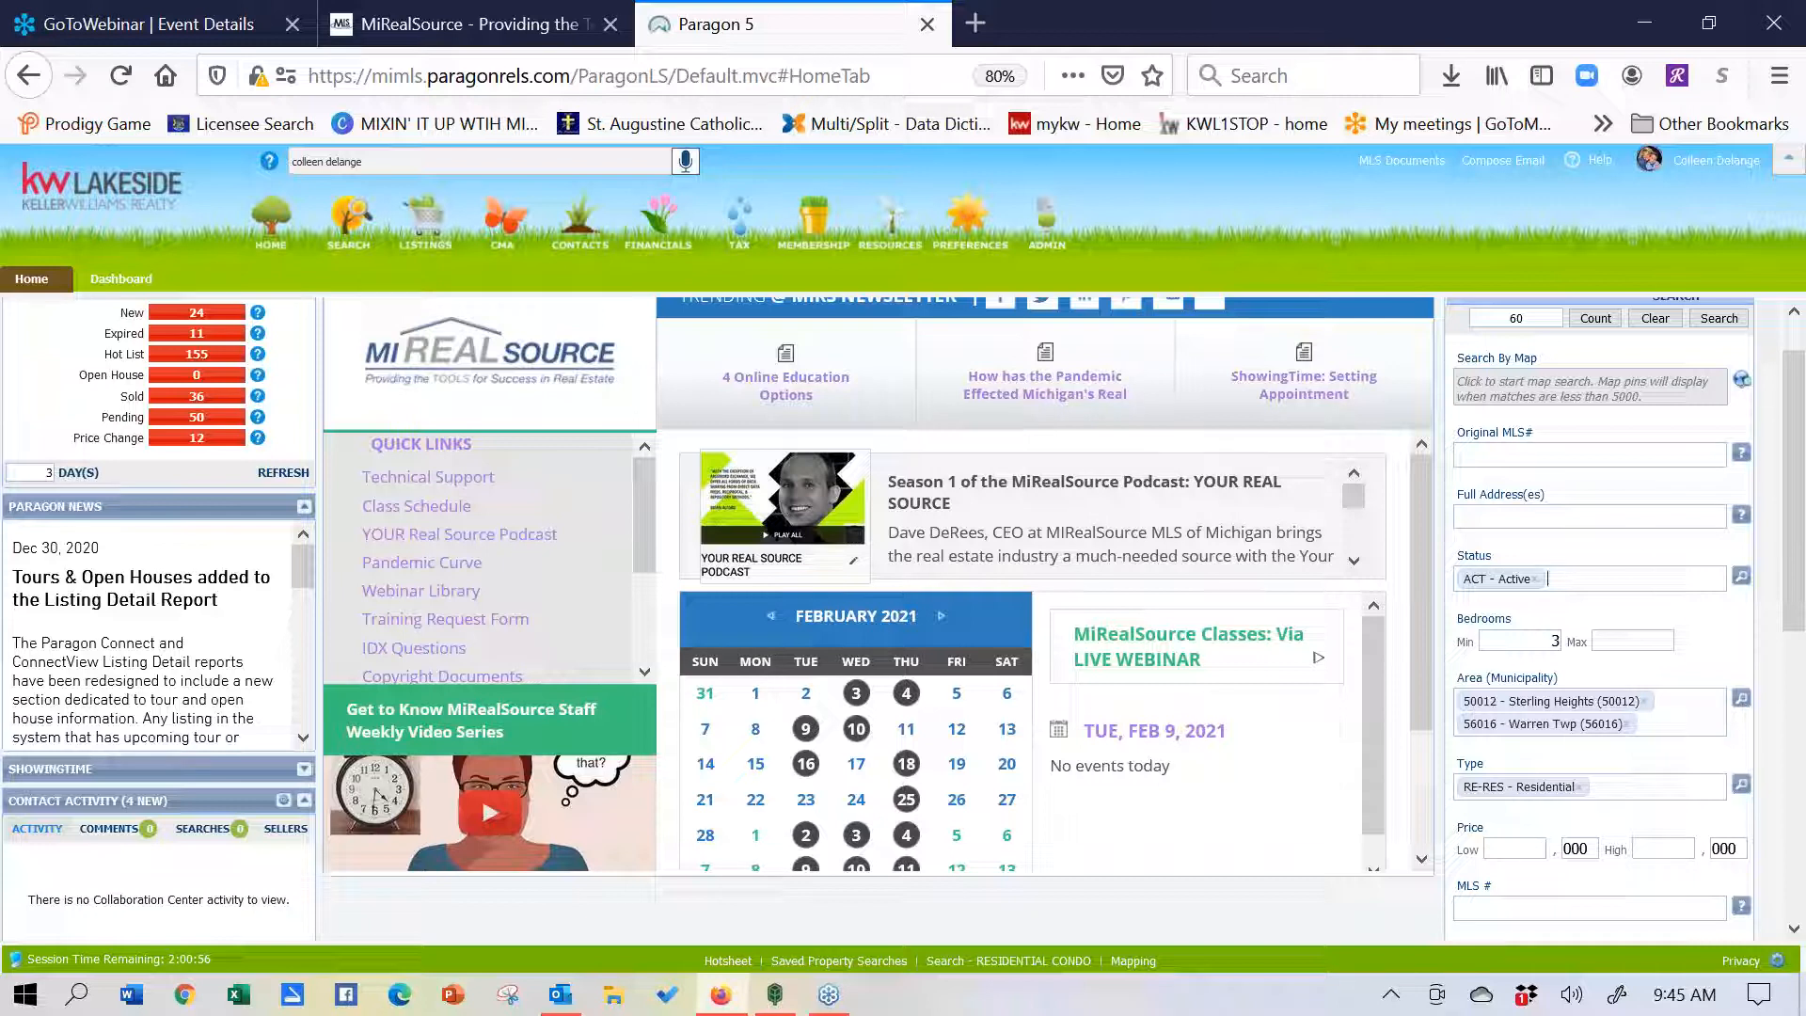
pyautogui.click(1502, 849)
pyautogui.write('2000')
pyautogui.press('BackSpace')
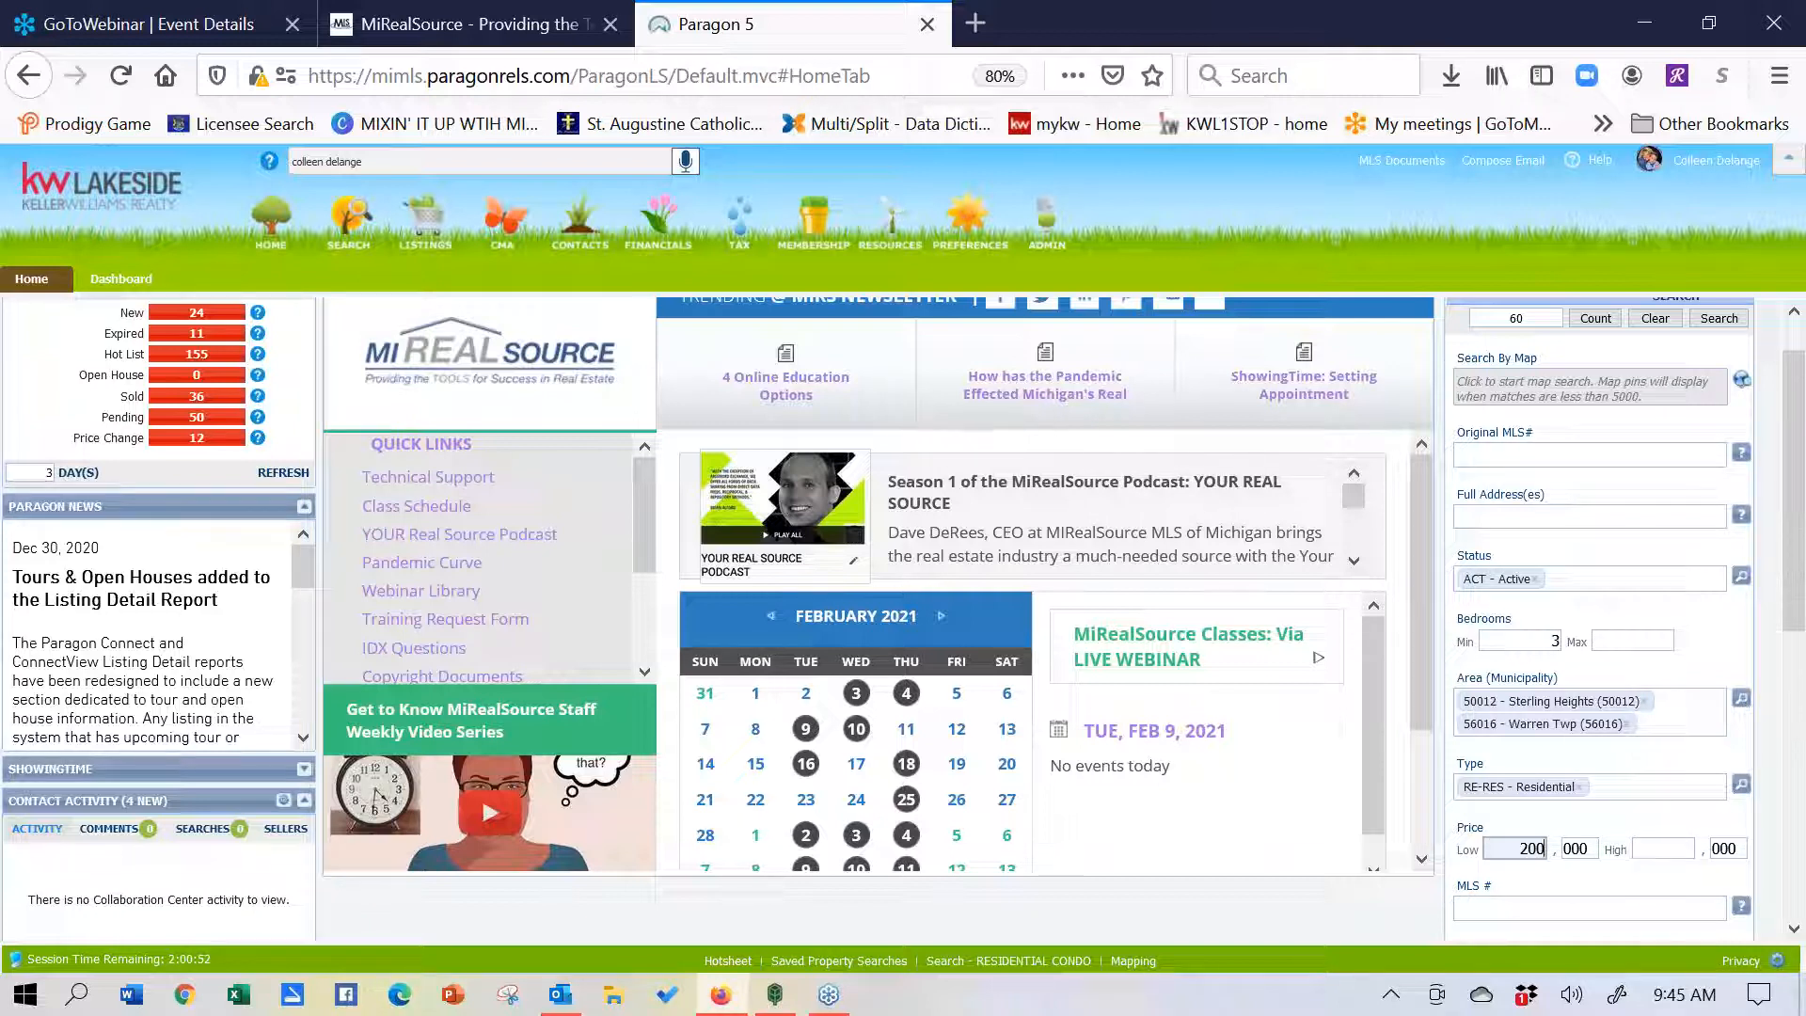
pyautogui.click(1649, 848)
pyautogui.write('250')
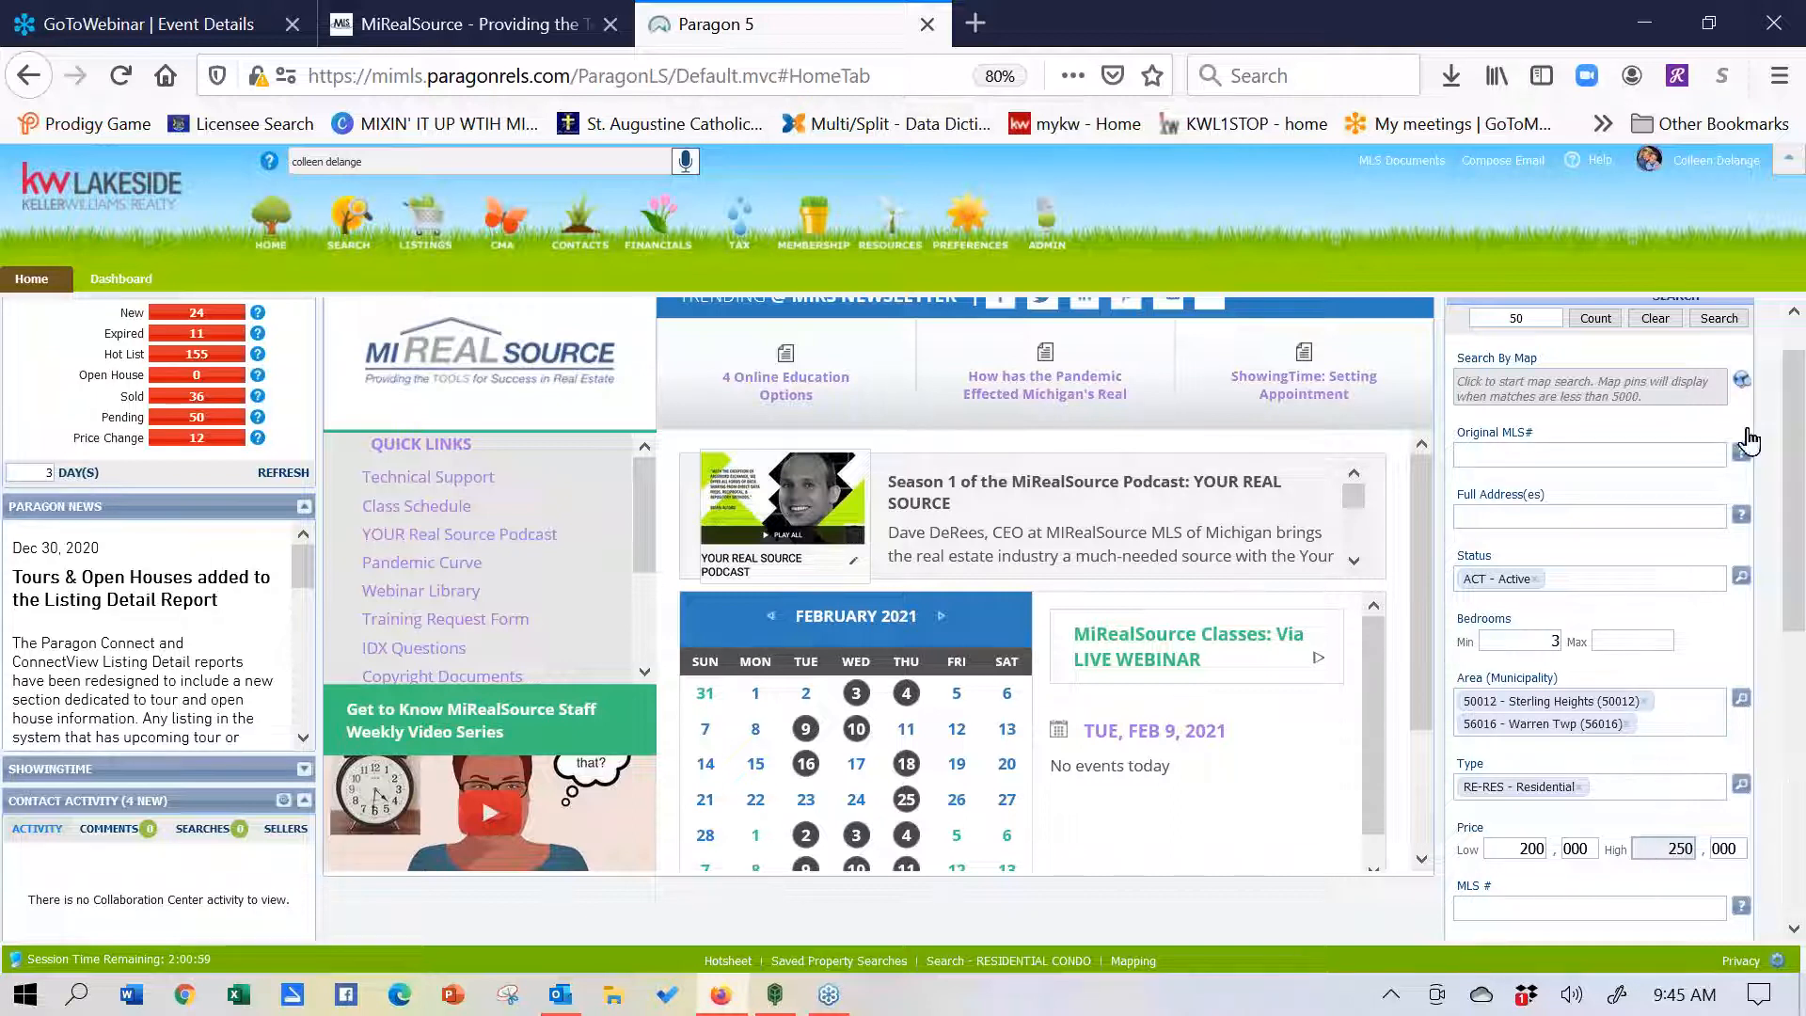
pyautogui.click(1606, 326)
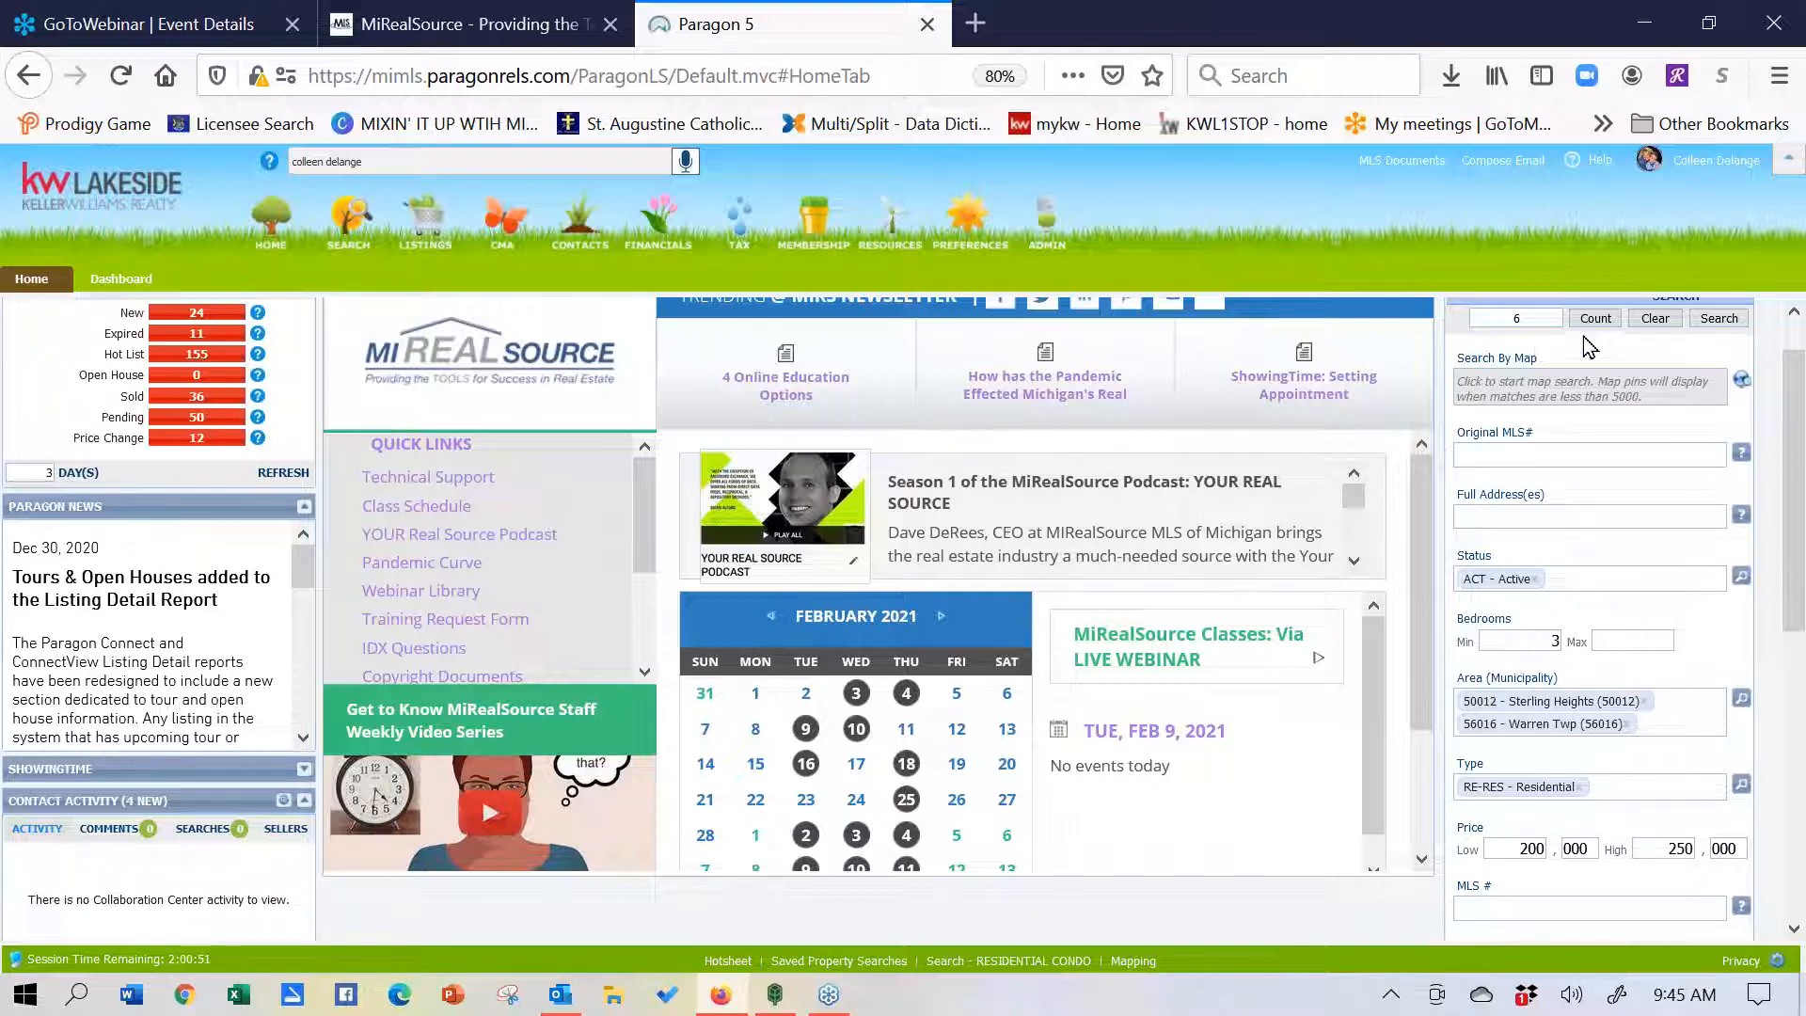
# - Run the search and display the 6 listings in the custom saved report layout
pyautogui.click(1736, 318)
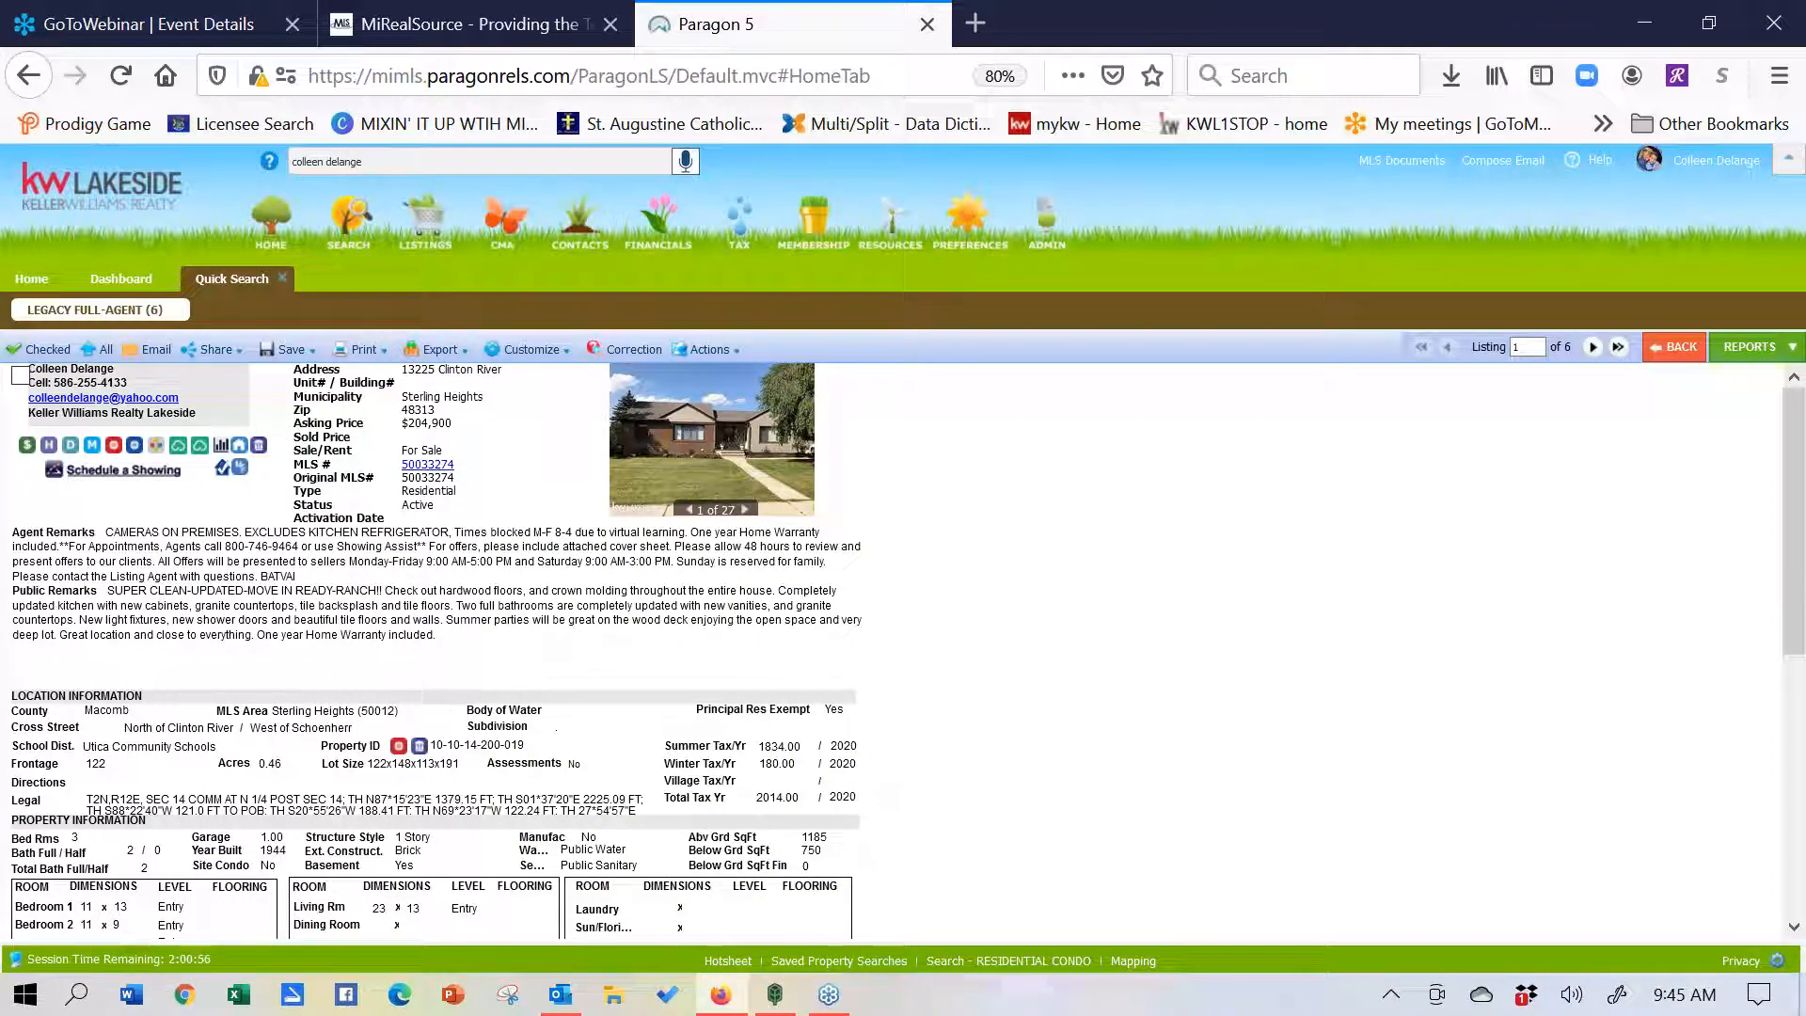
pyautogui.click(1735, 355)
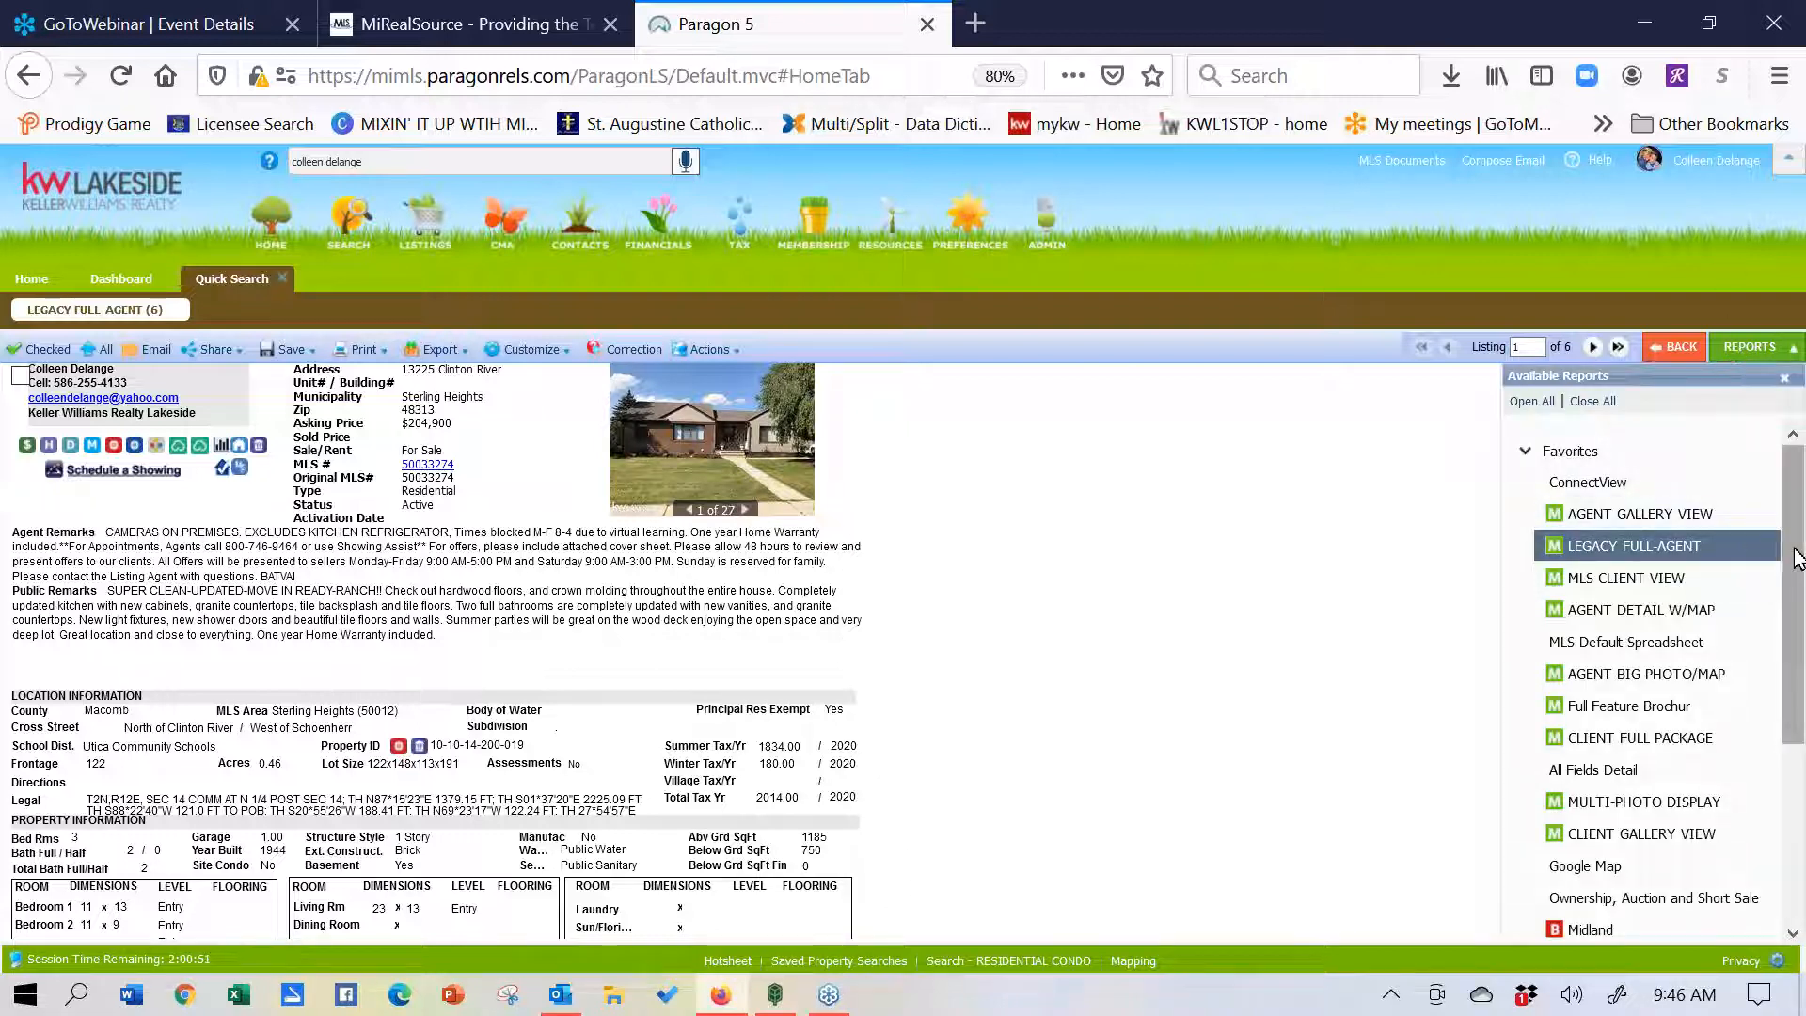
pyautogui.scroll(-2, 1793, 626)
pyautogui.scroll(-1, 1793, 626)
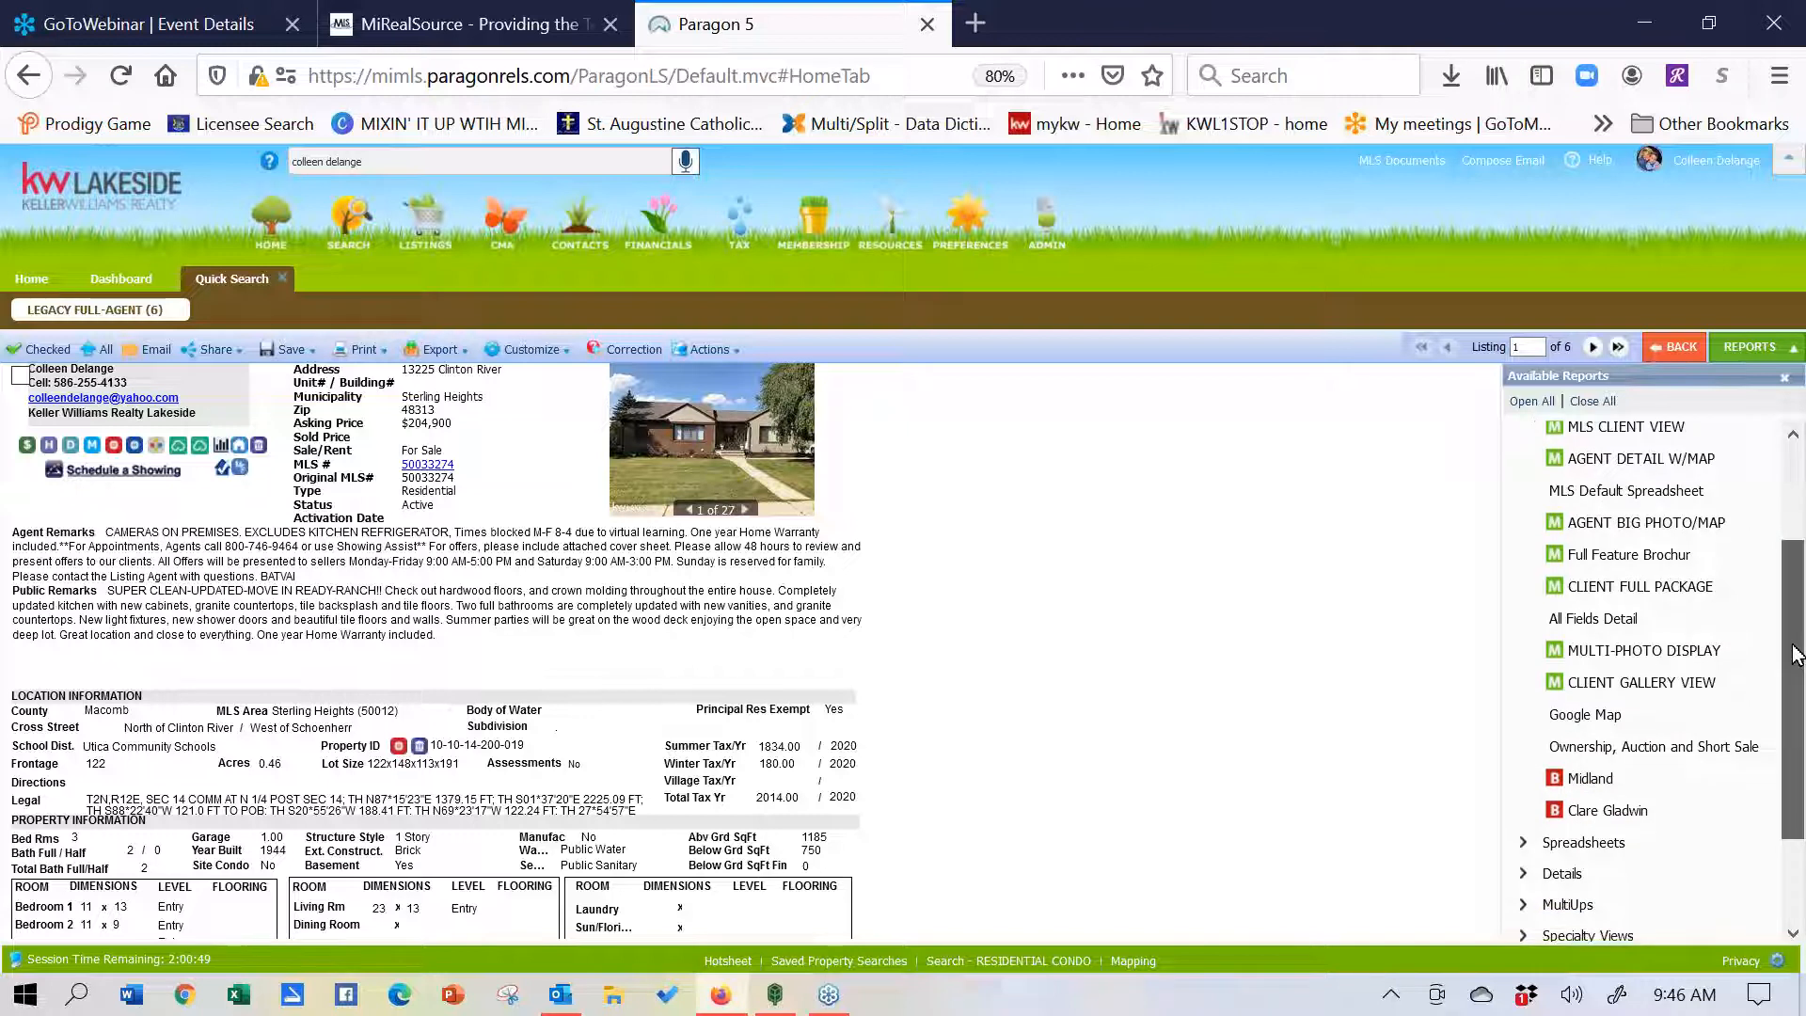
pyautogui.click(1609, 813)
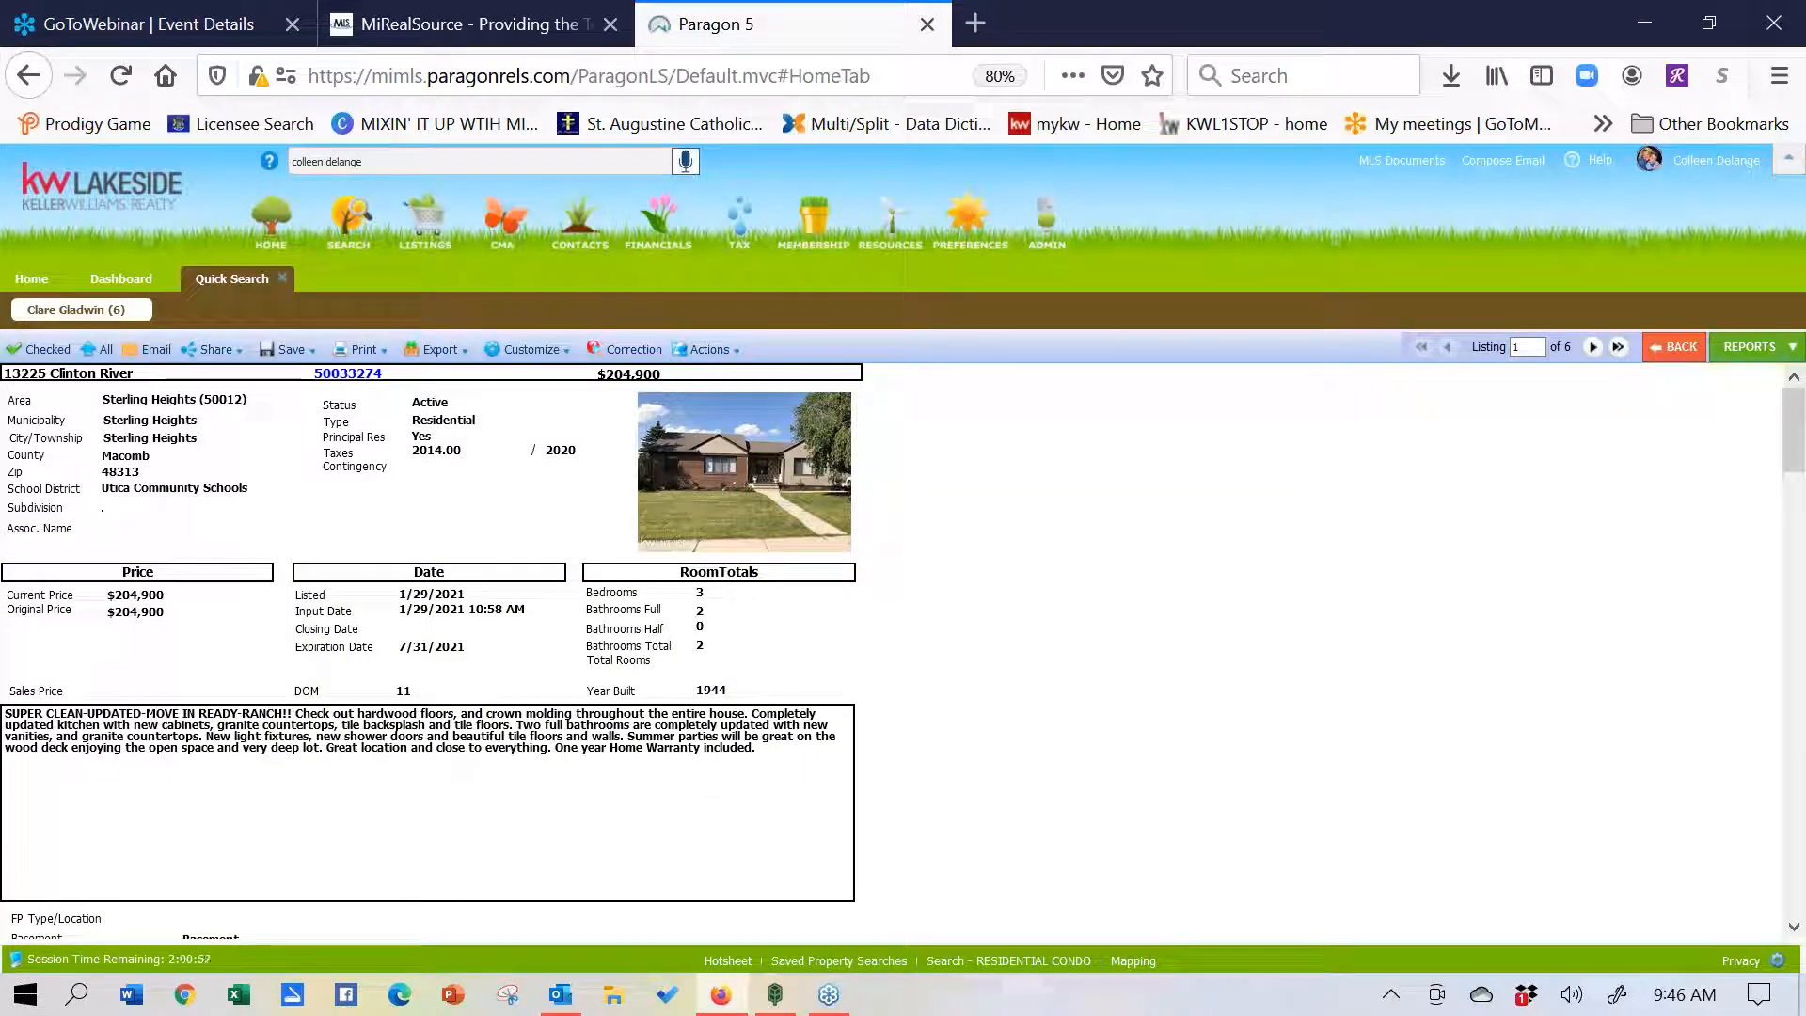
pyautogui.click(1796, 929)
pyautogui.click(1797, 930)
pyautogui.click(1797, 929)
pyautogui.click(1797, 929)
pyautogui.click(1797, 929)
pyautogui.click(1797, 930)
pyautogui.click(1797, 930)
pyautogui.click(1797, 929)
pyautogui.click(1796, 929)
pyautogui.click(1797, 929)
pyautogui.click(1797, 929)
pyautogui.click(1796, 930)
pyautogui.click(1797, 929)
pyautogui.click(1797, 929)
pyautogui.click(1797, 929)
pyautogui.click(1796, 929)
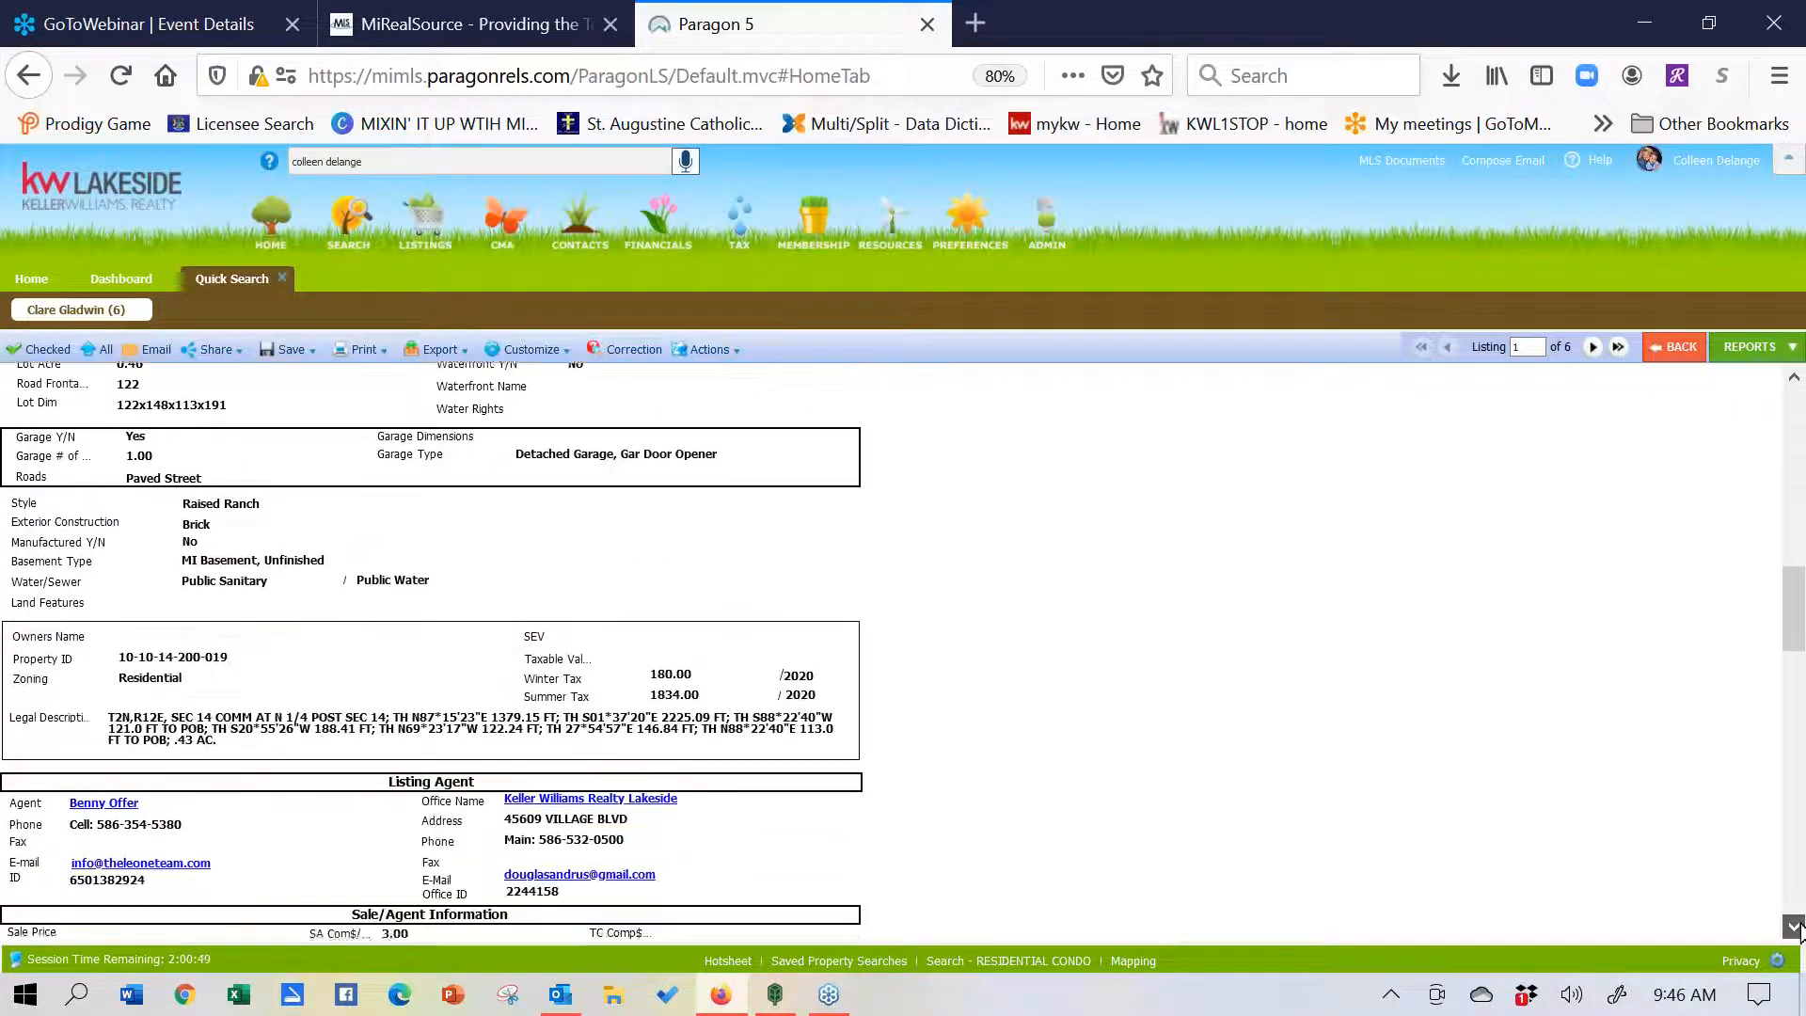
pyautogui.click(1797, 929)
pyautogui.click(1797, 930)
pyautogui.click(1796, 929)
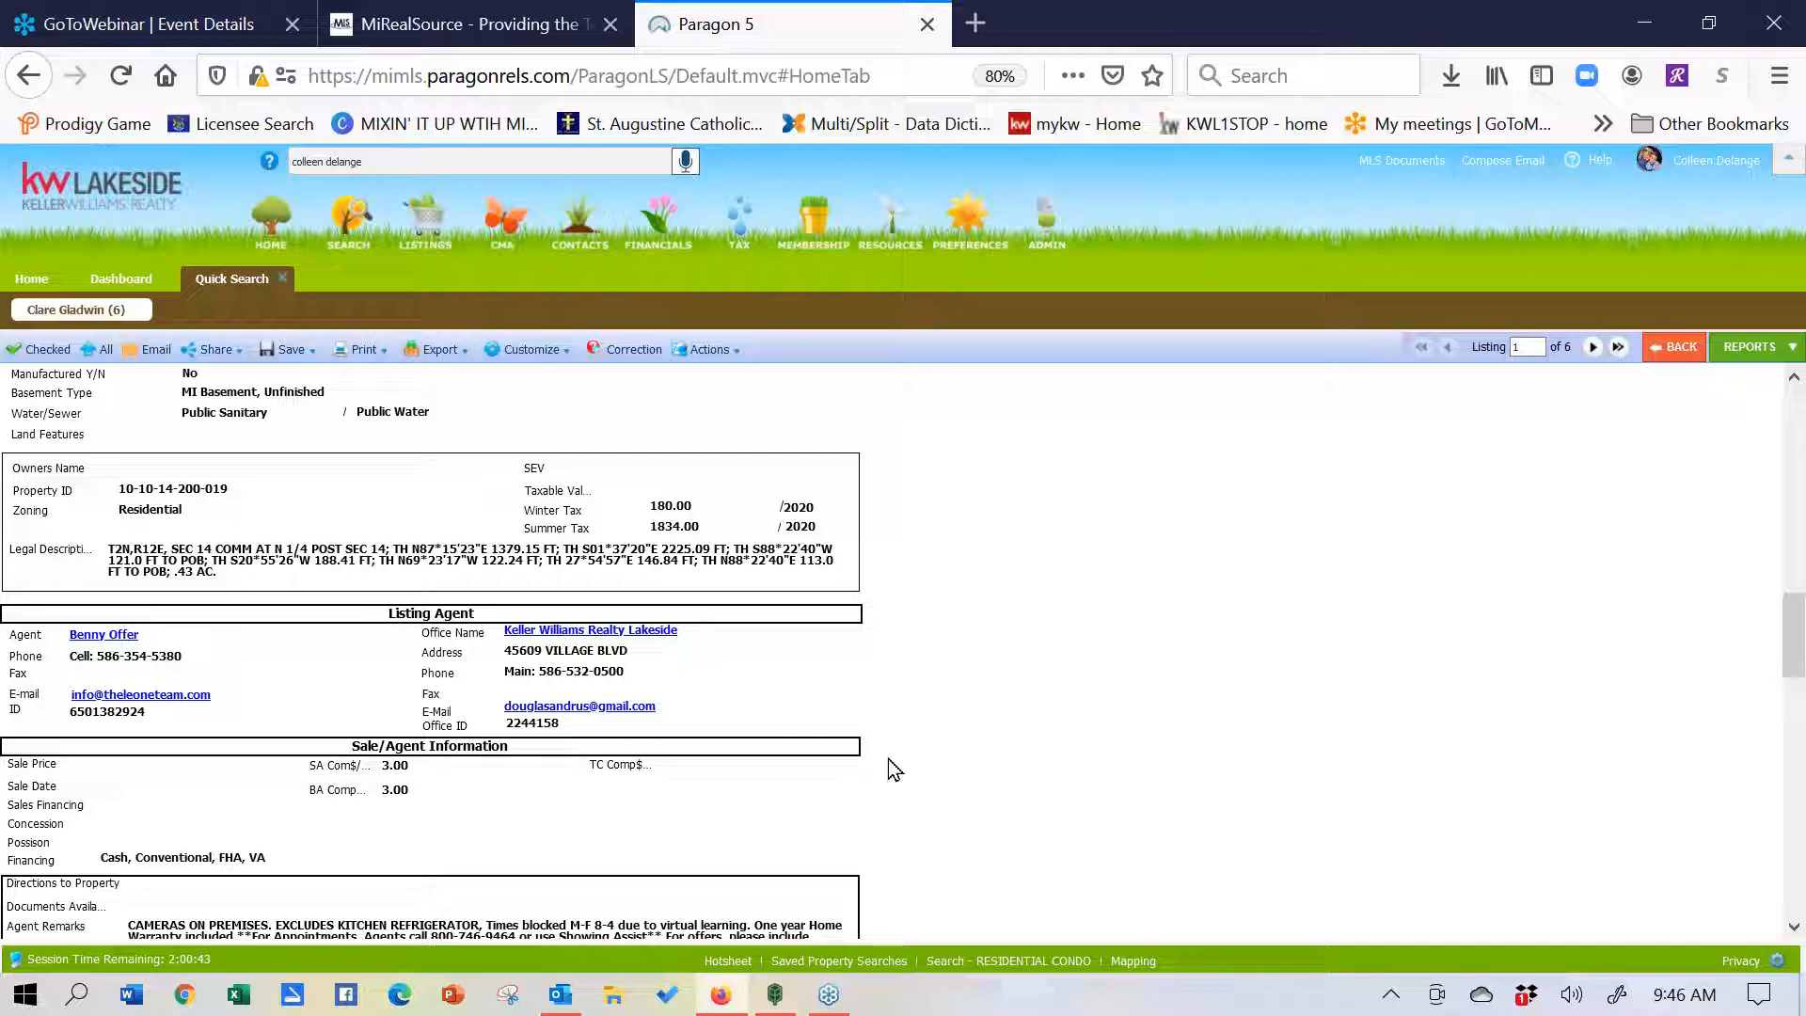
pyautogui.scroll(-8, 266, 621)
pyautogui.scroll(4, 230, 512)
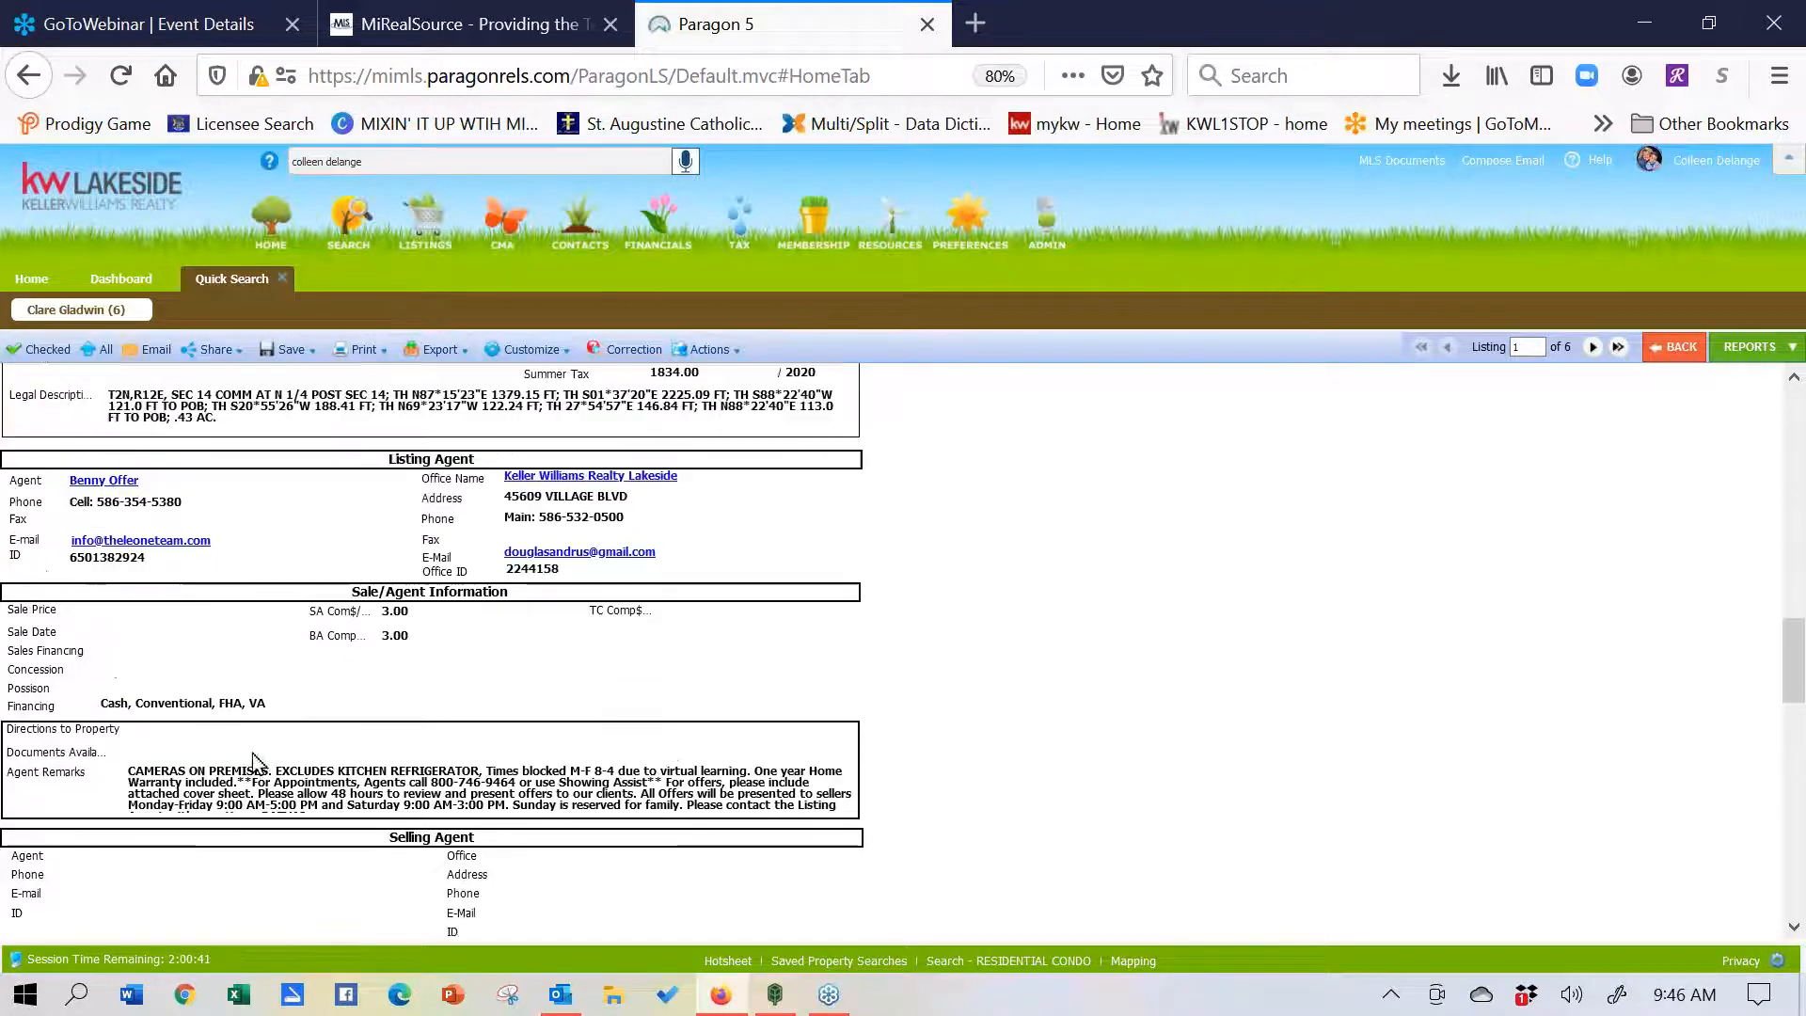
pyautogui.scroll(10, 242, 691)
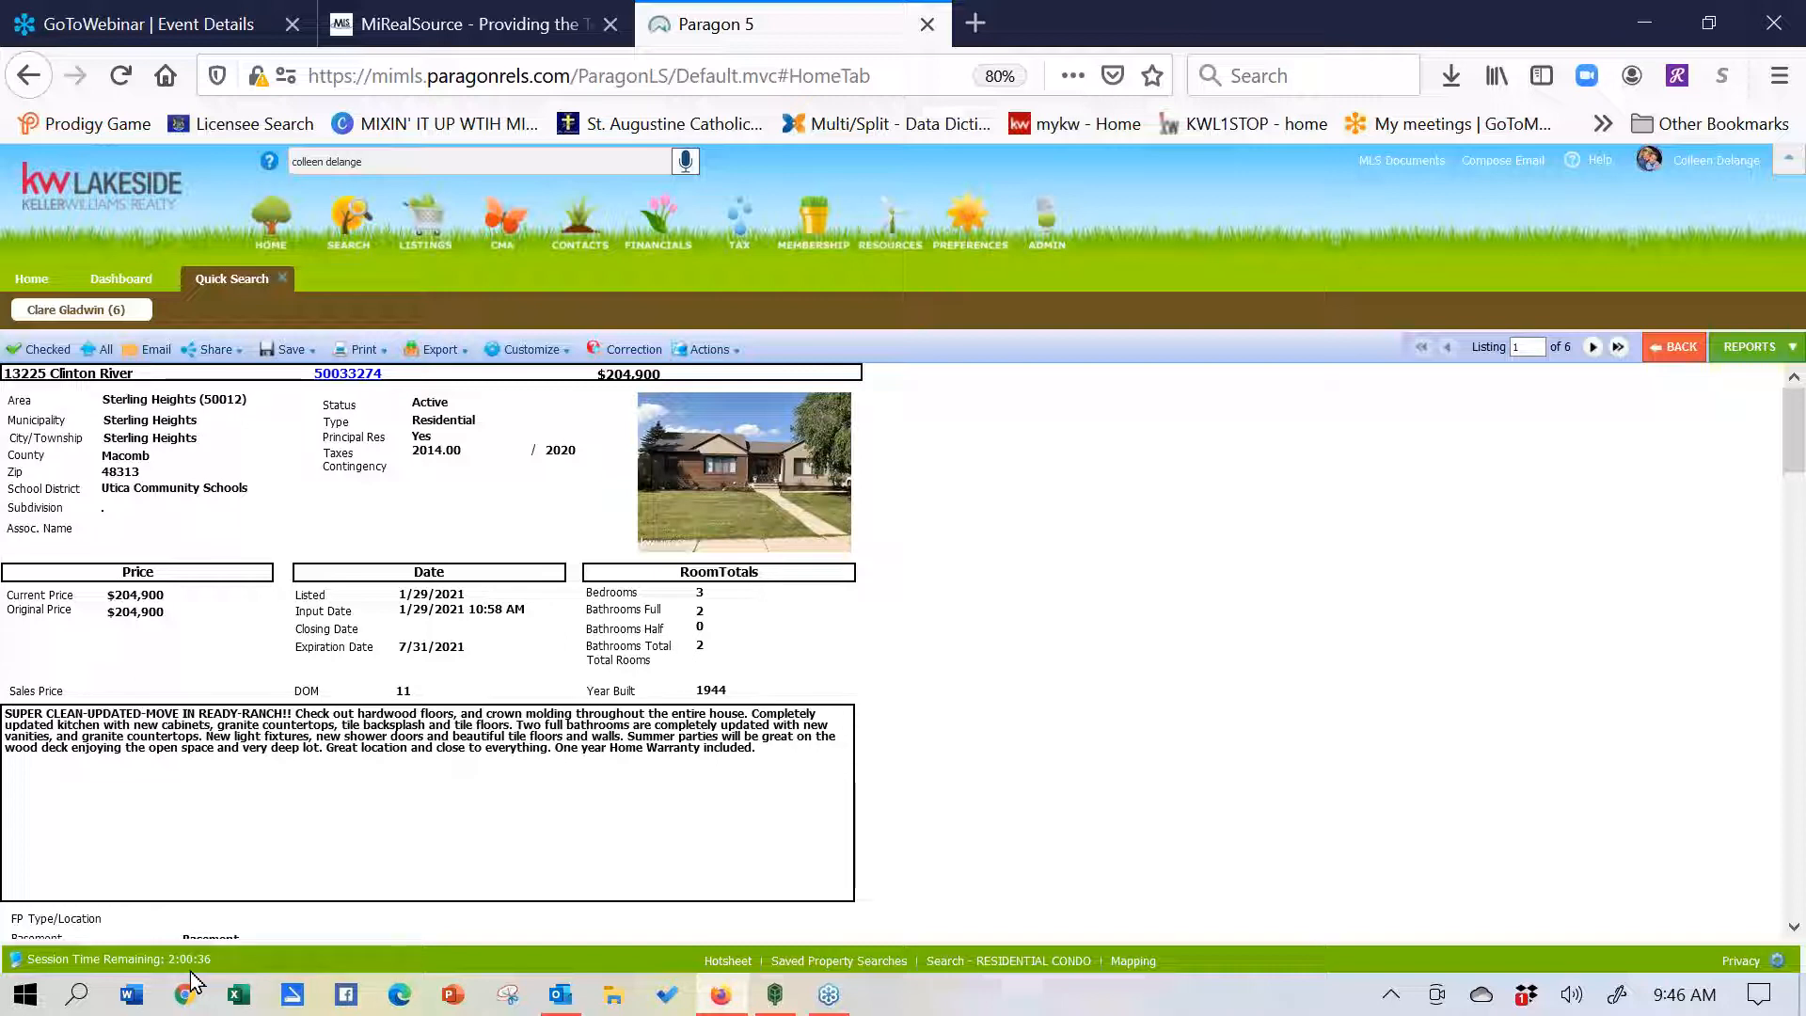
pyautogui.click(1735, 358)
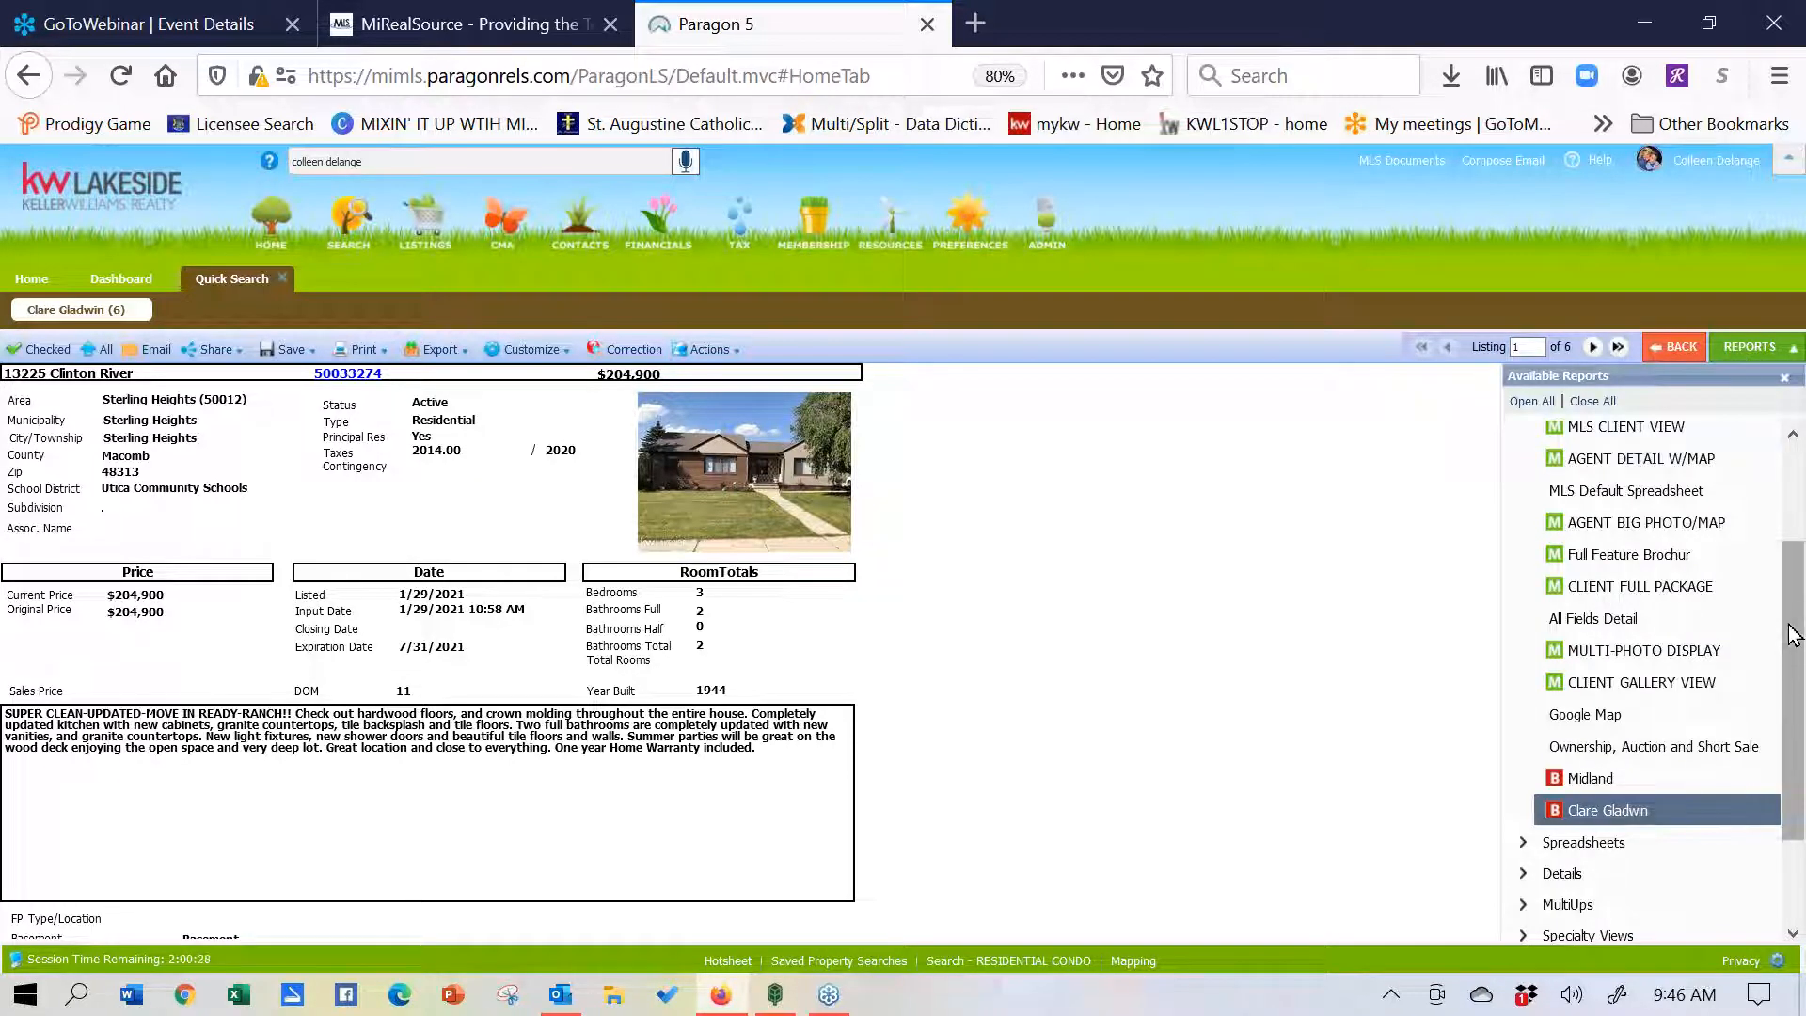
pyautogui.scroll(3, 1717, 571)
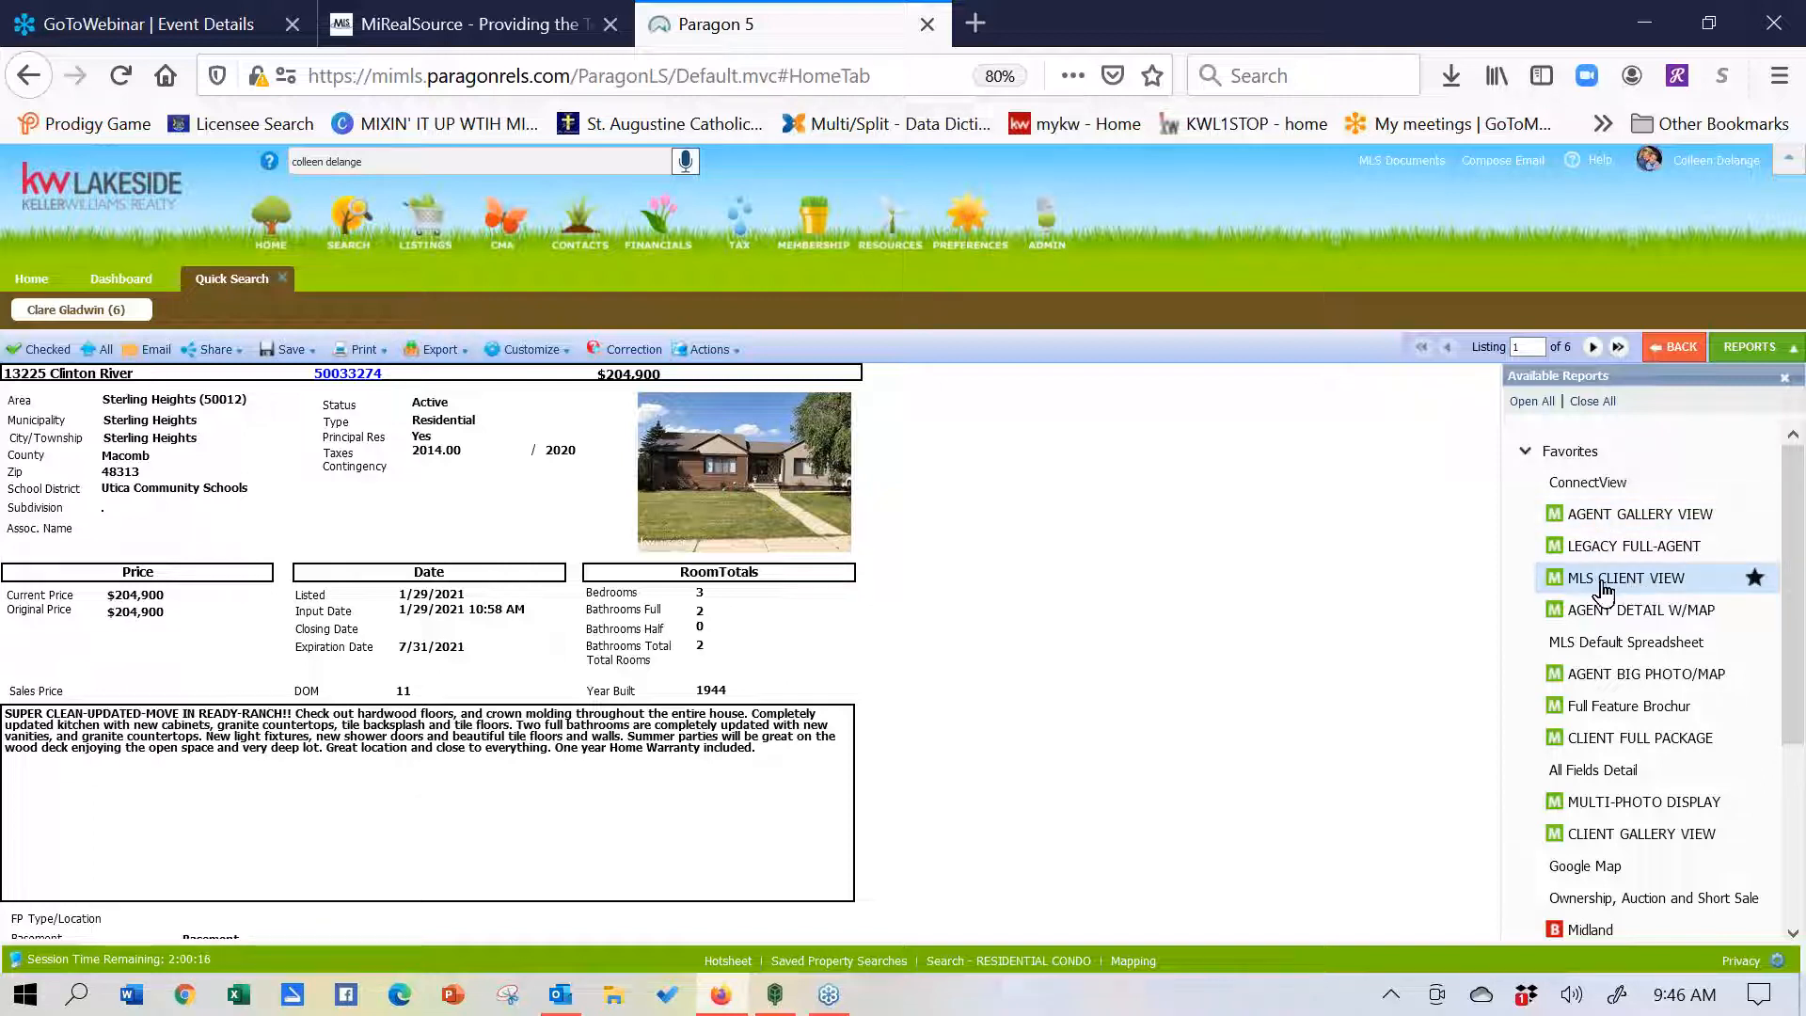
pyautogui.click(1657, 583)
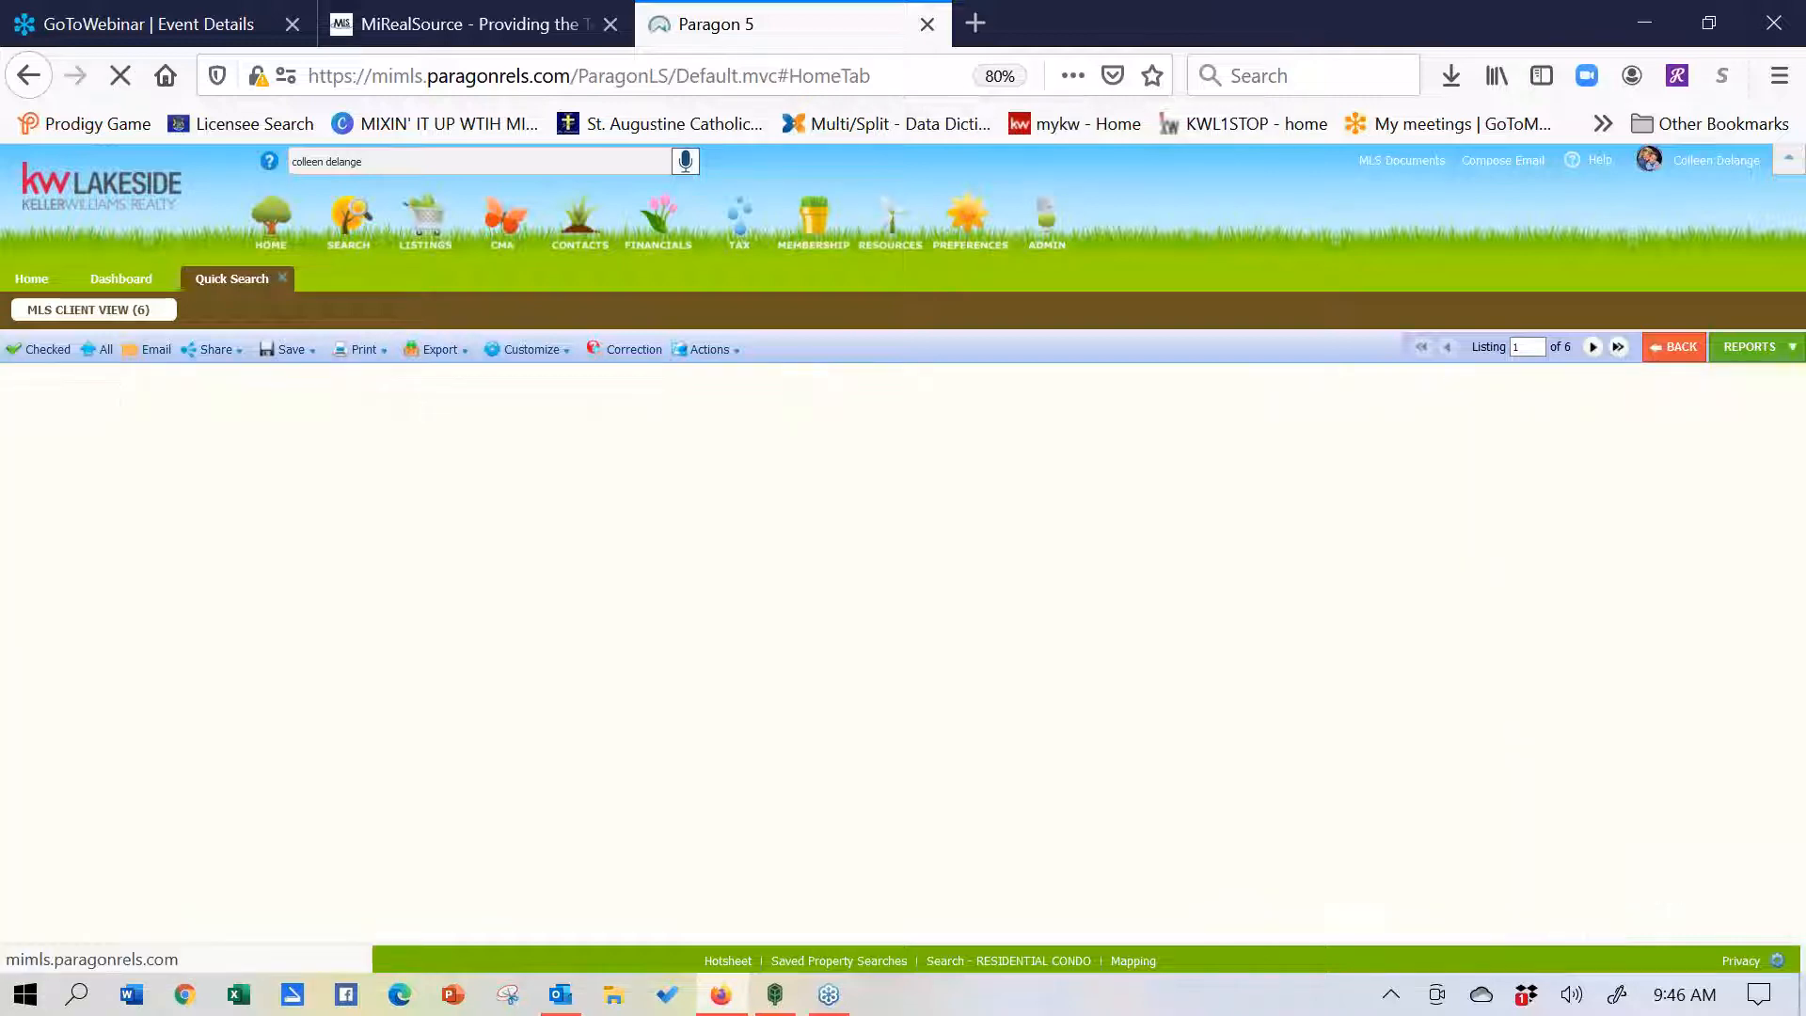
pyautogui.moveTo(1797, 555); pyautogui.dragTo(1765, 531)
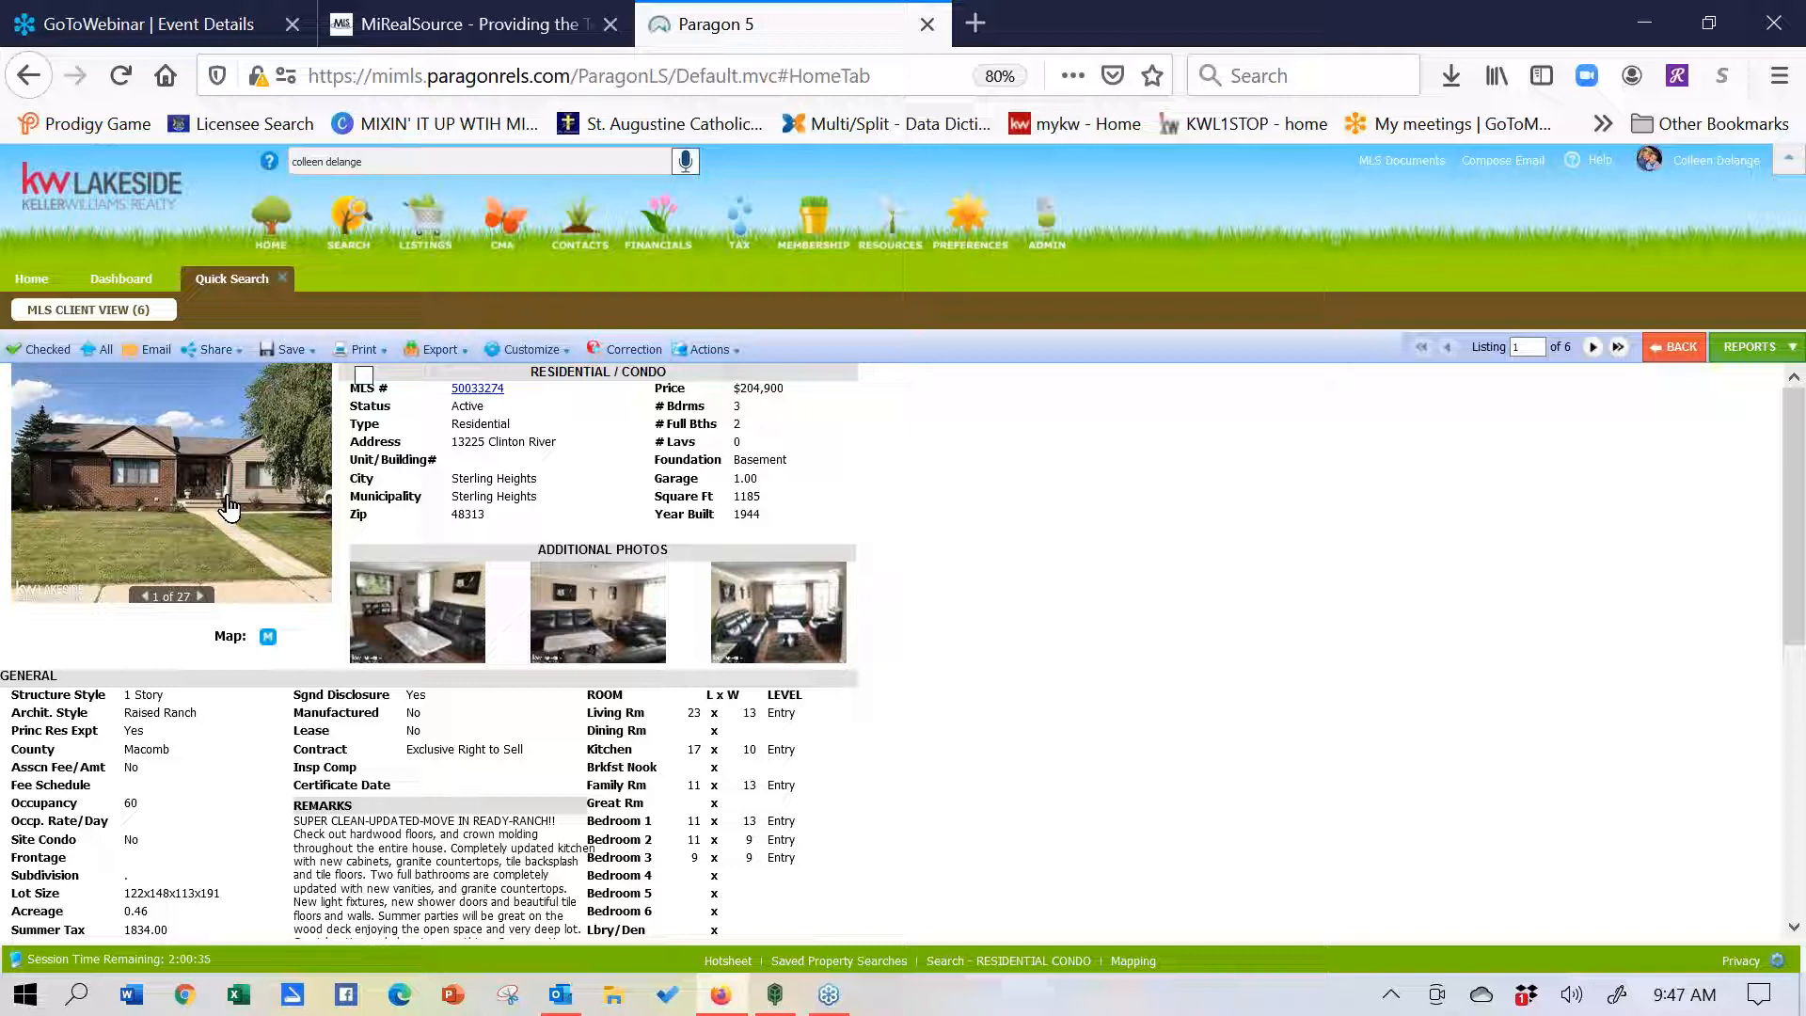
pyautogui.moveTo(208, 356)
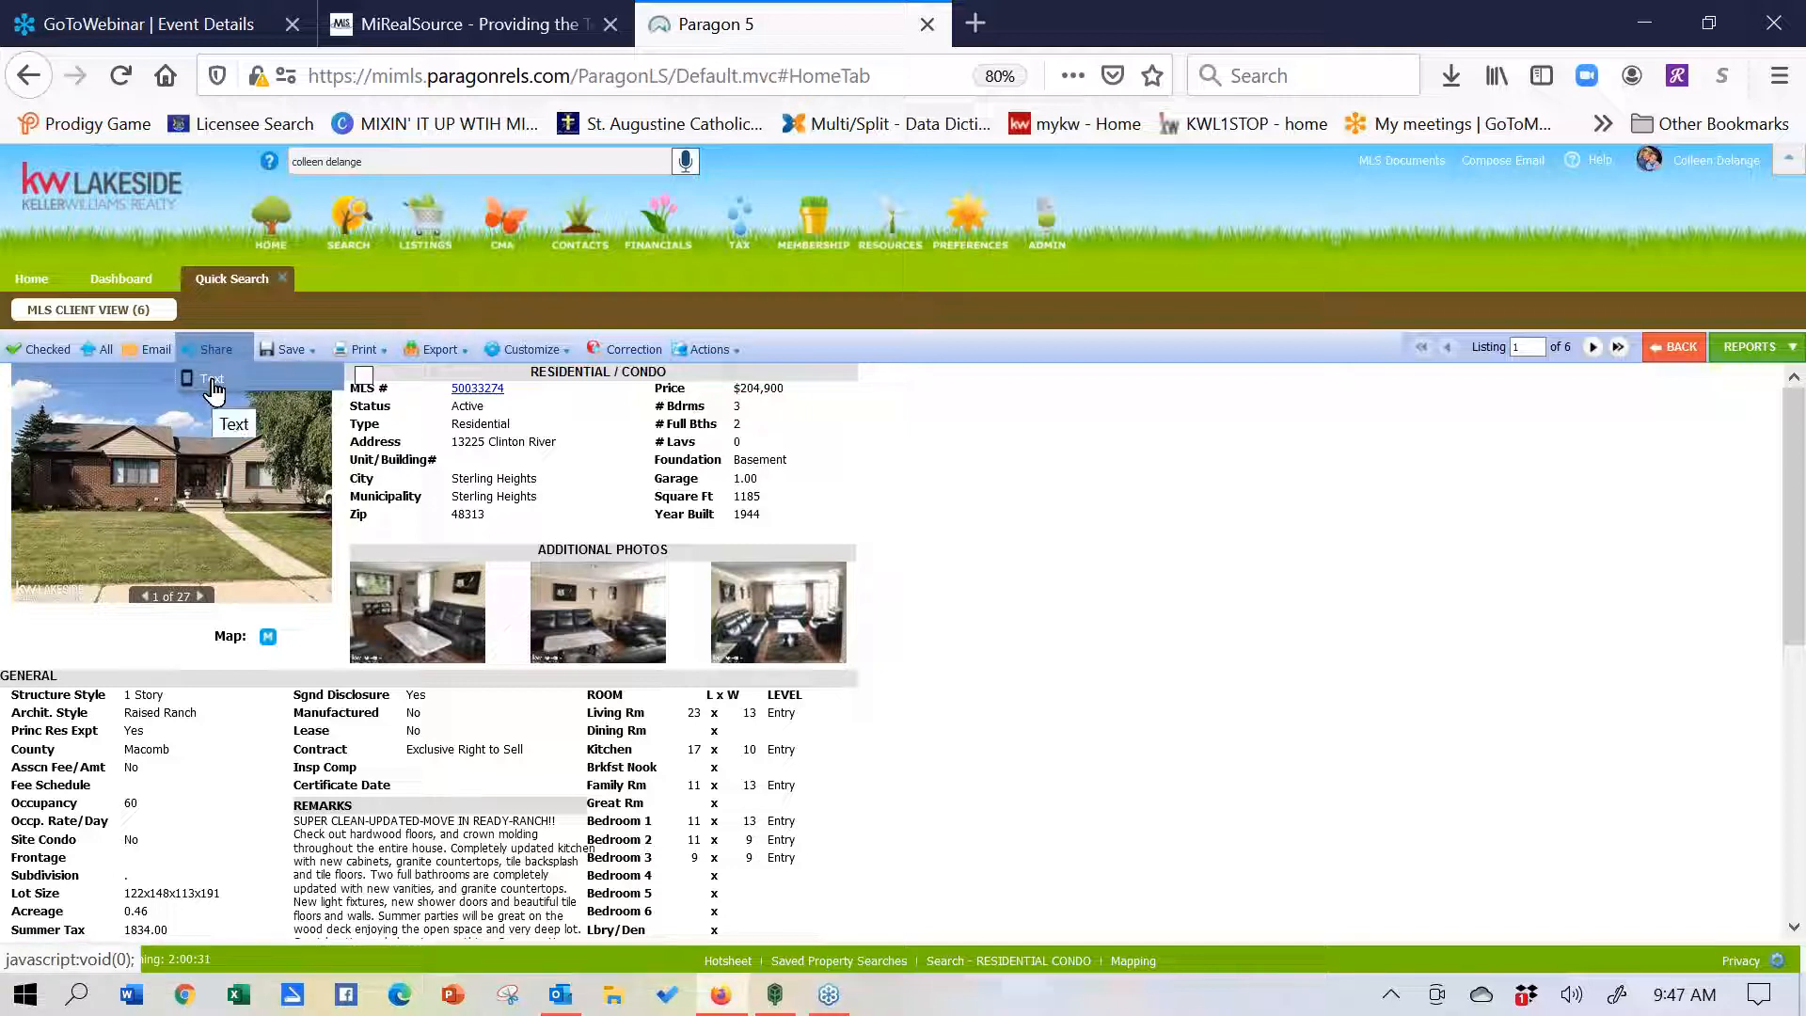
pyautogui.click(214, 383)
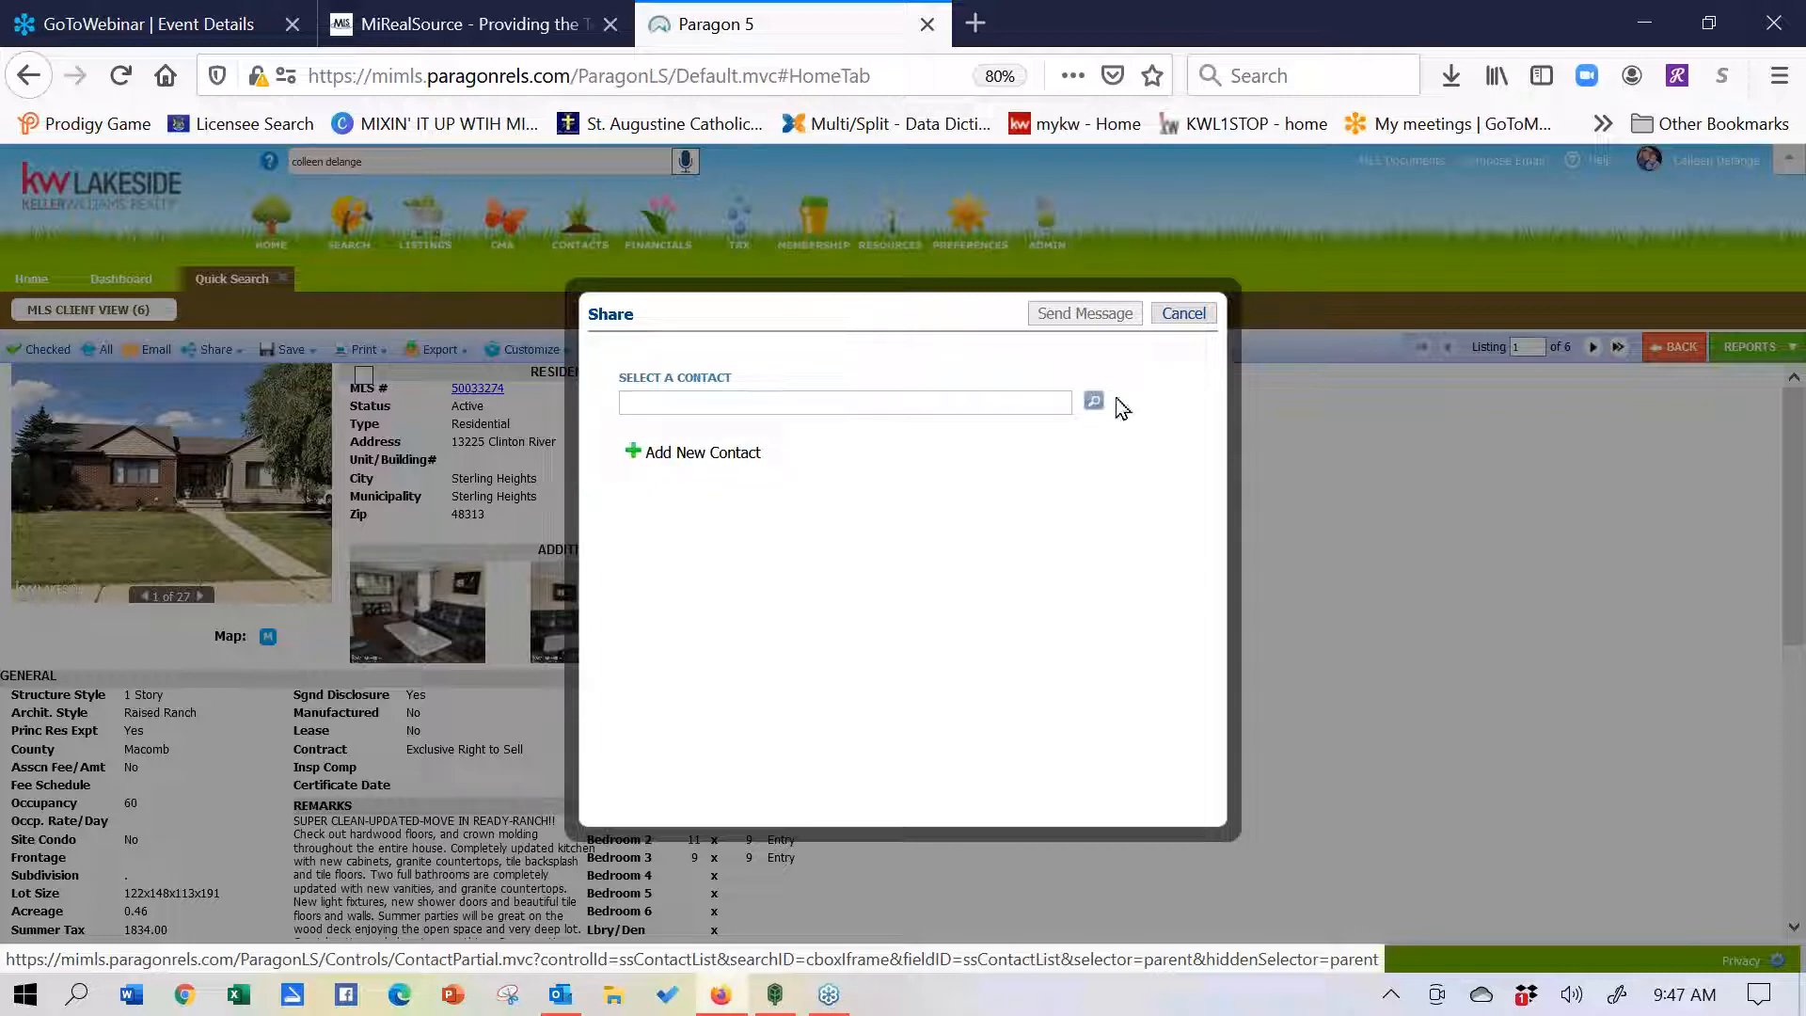
pyautogui.click(1185, 313)
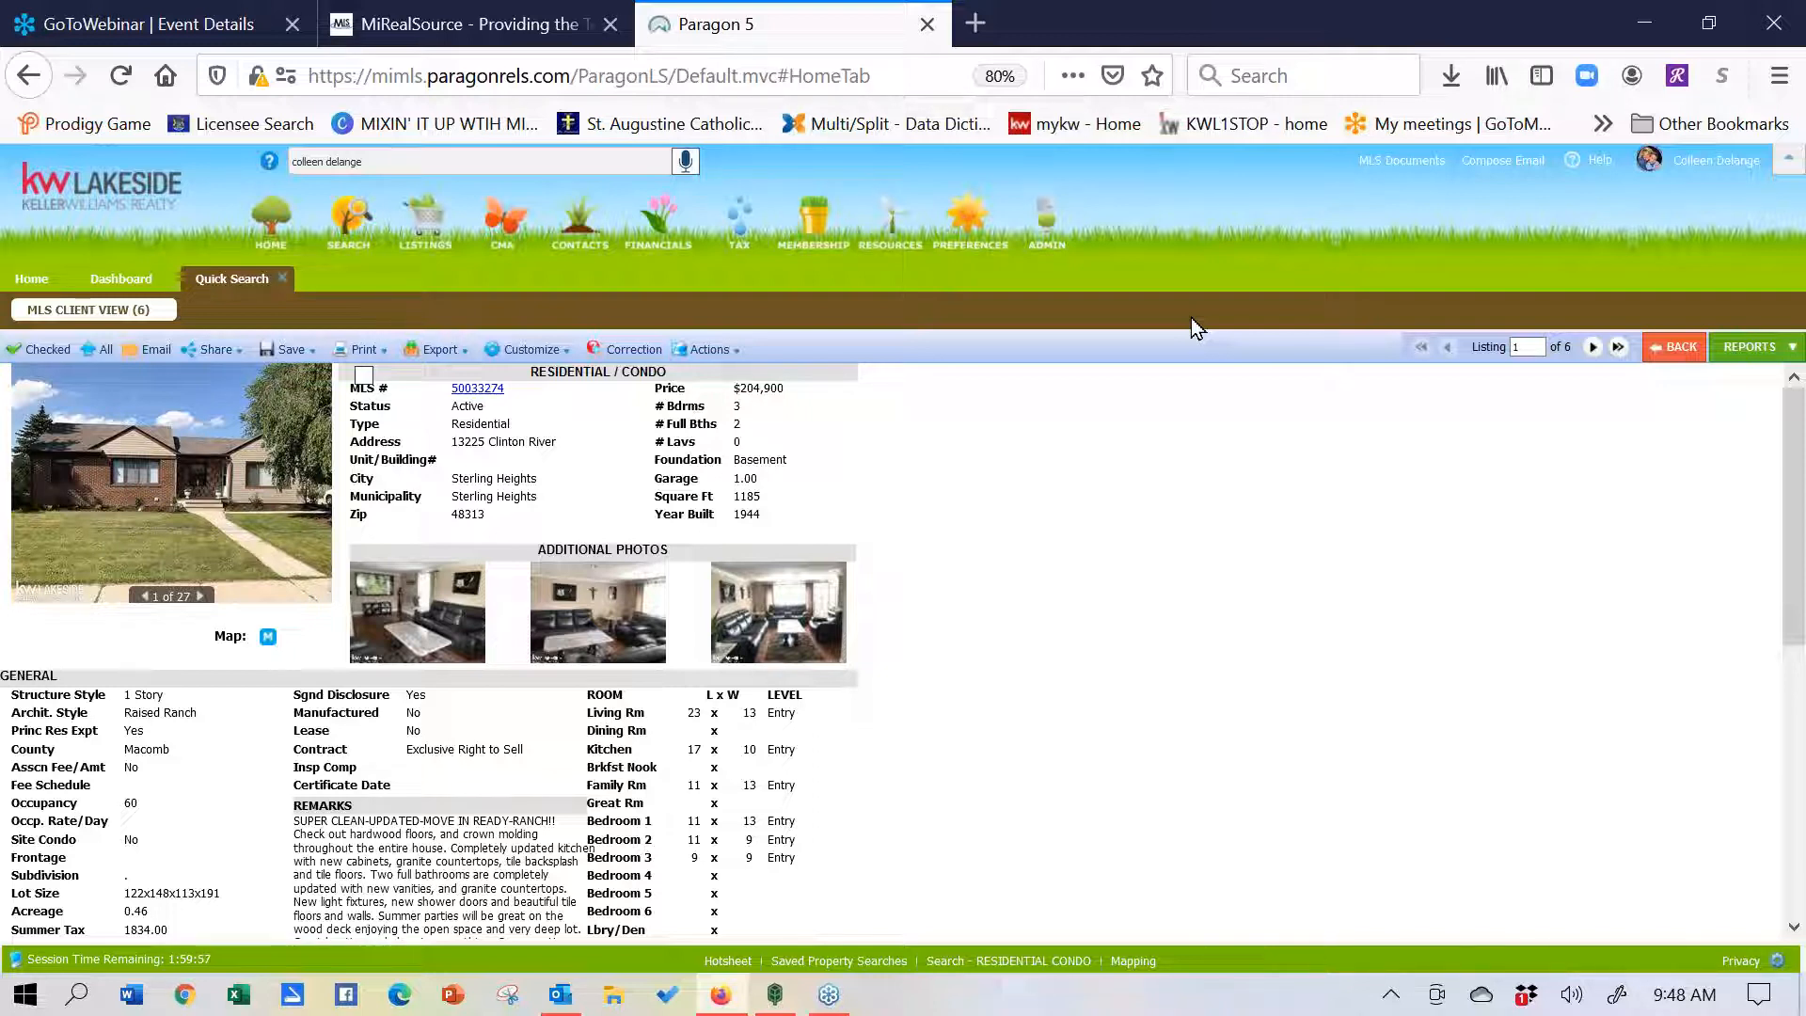
pyautogui.click(1749, 353)
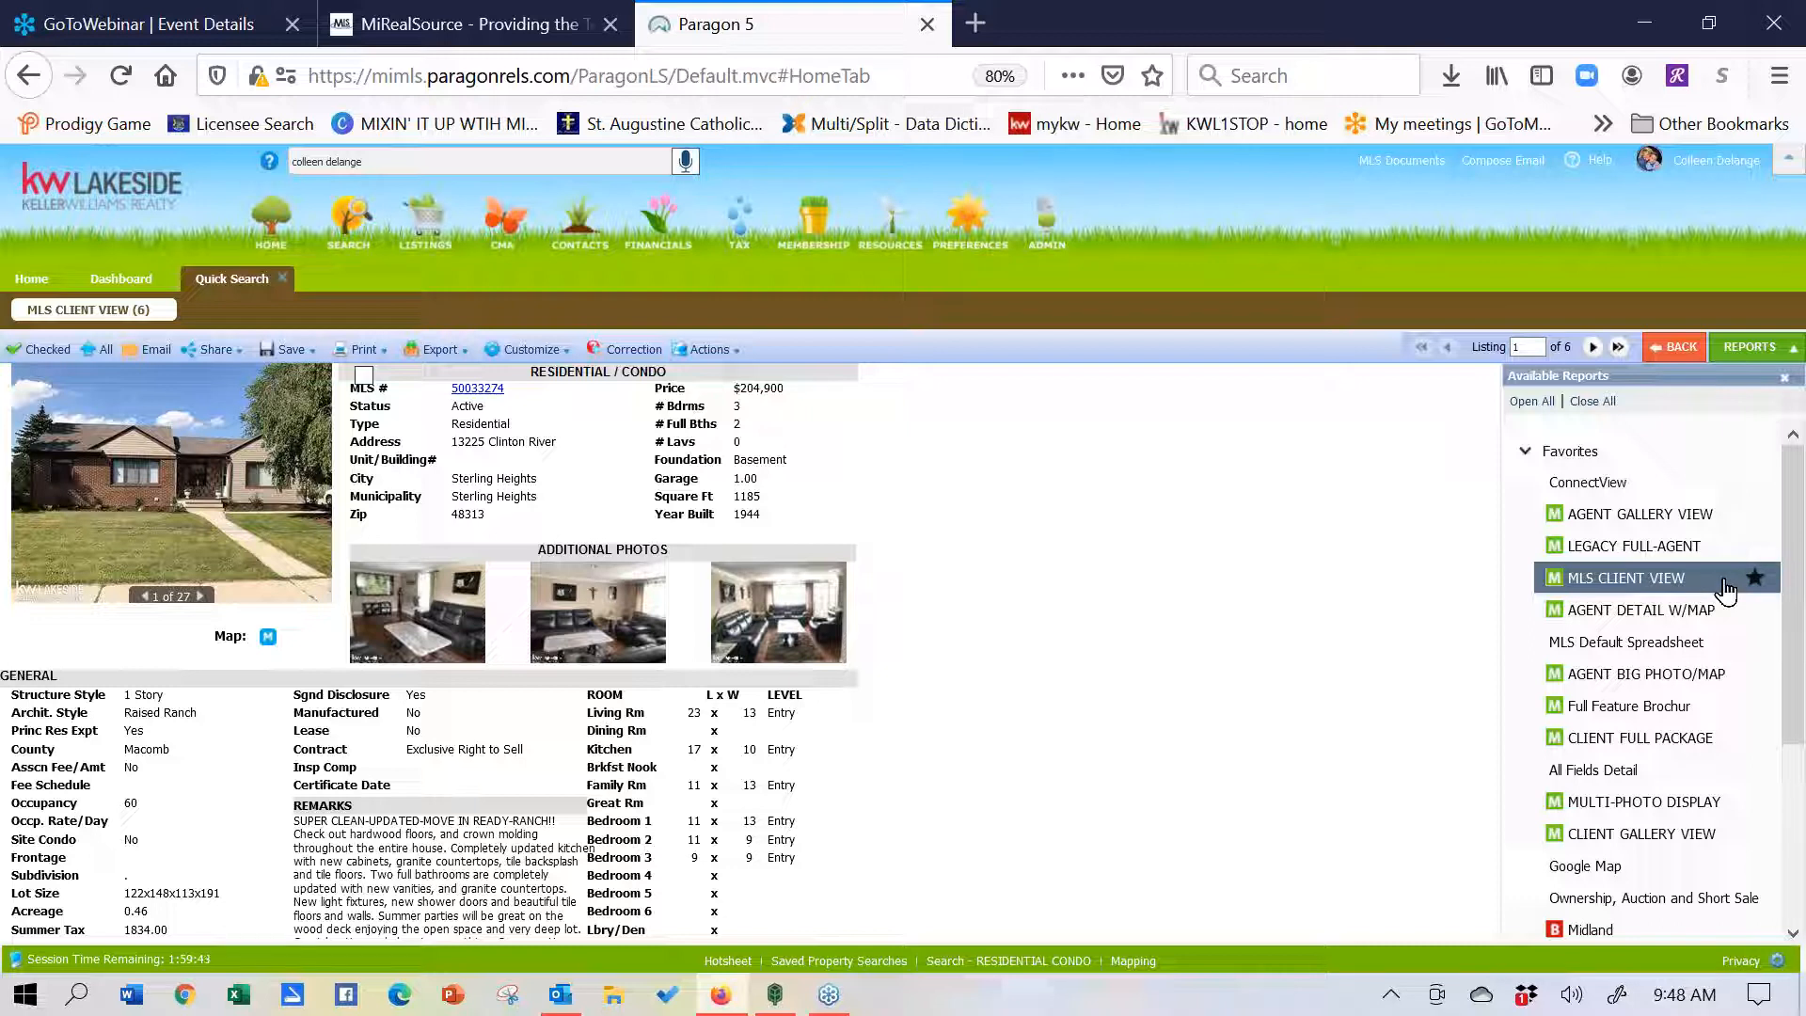
# - Switch the listing display to the CLIENT FULL PACKAGE report from the Available Reports list
pyautogui.moveTo(1792, 598); pyautogui.dragTo(1794, 748)
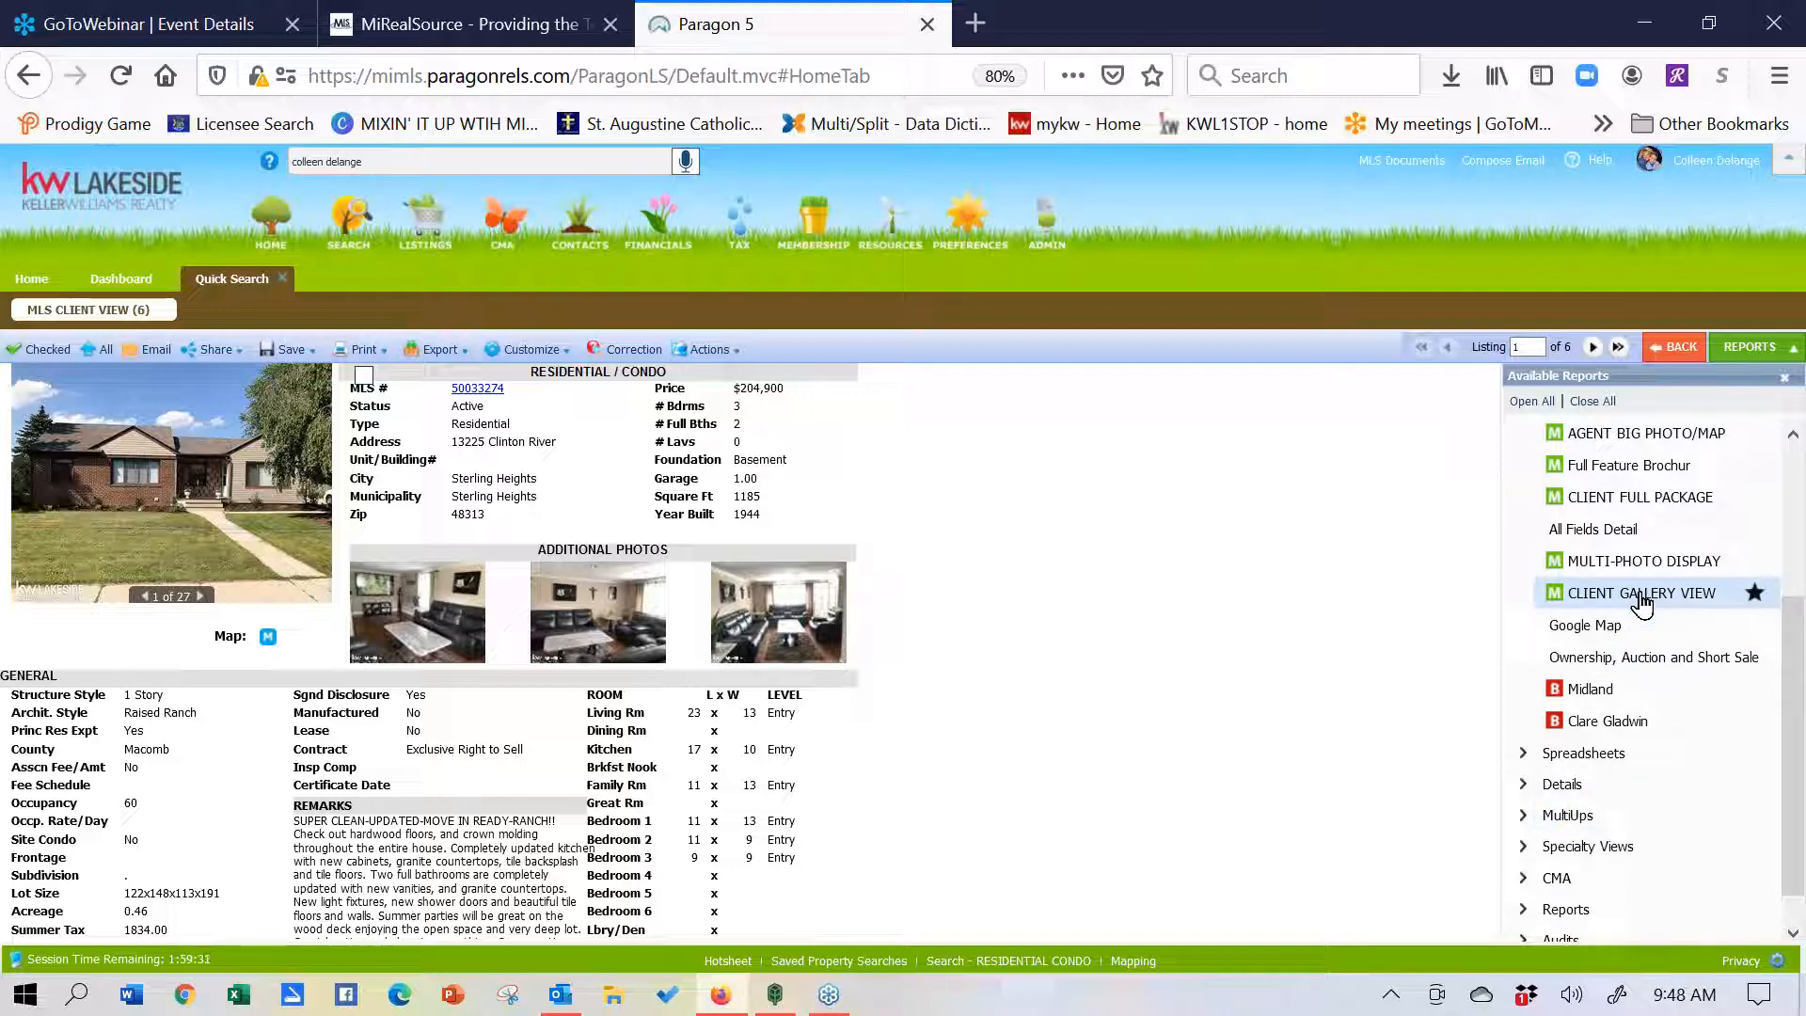
pyautogui.click(1641, 497)
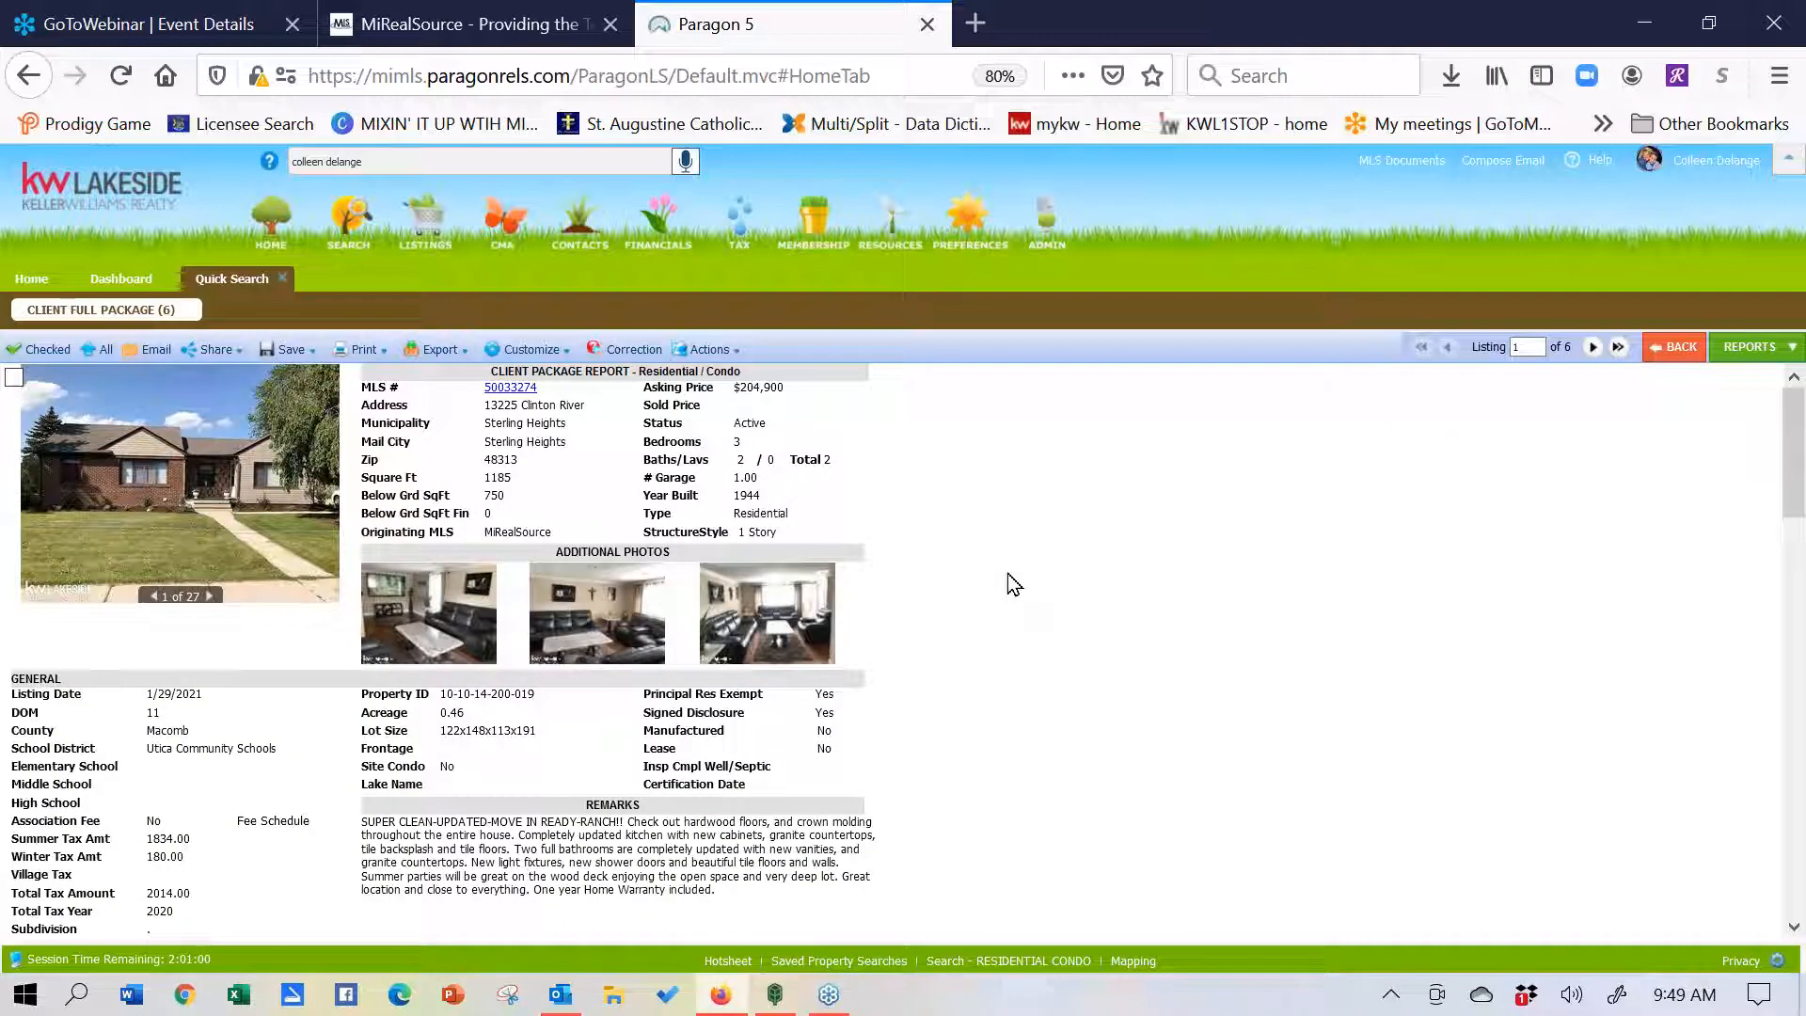
# - Open Street View at the property on the listing map and look around
pyautogui.moveTo(1796, 500); pyautogui.dragTo(1797, 859)
pyautogui.scroll(-3, 432, 649)
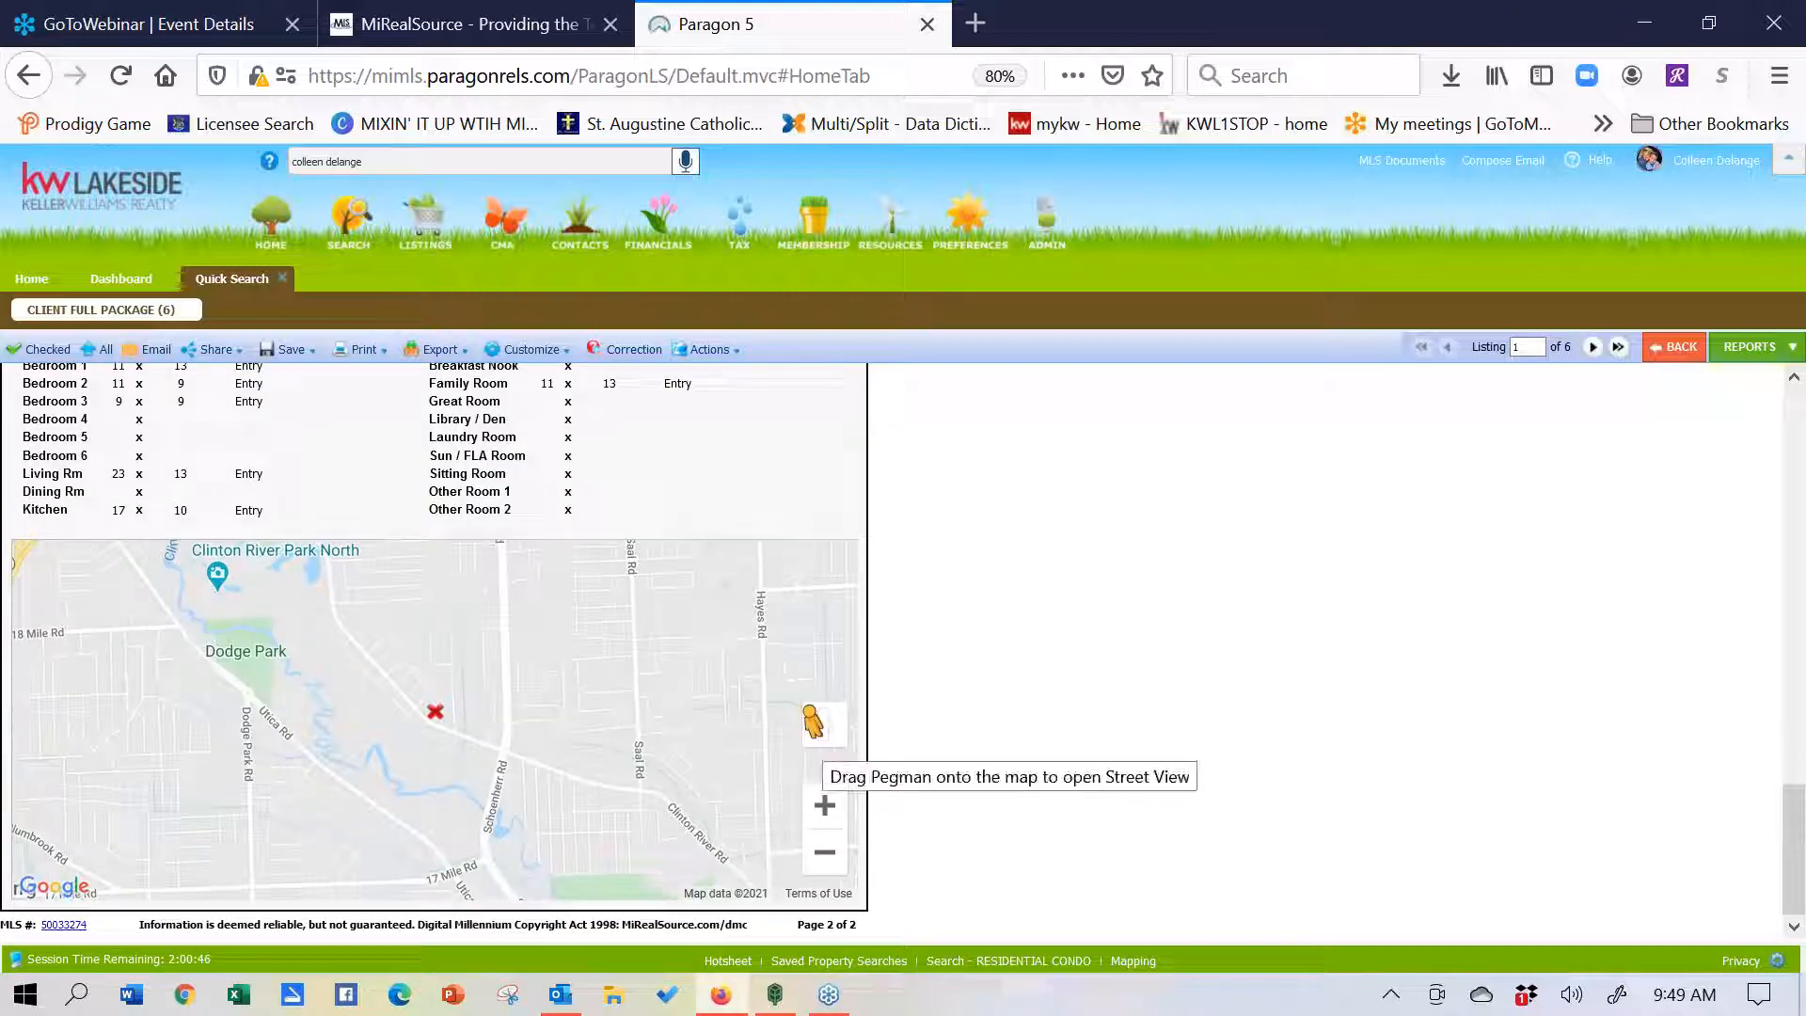
pyautogui.moveTo(434, 711)
pyautogui.mouseDown()
pyautogui.moveTo(625, 677)
pyautogui.moveTo(431, 703)
pyautogui.mouseUp()
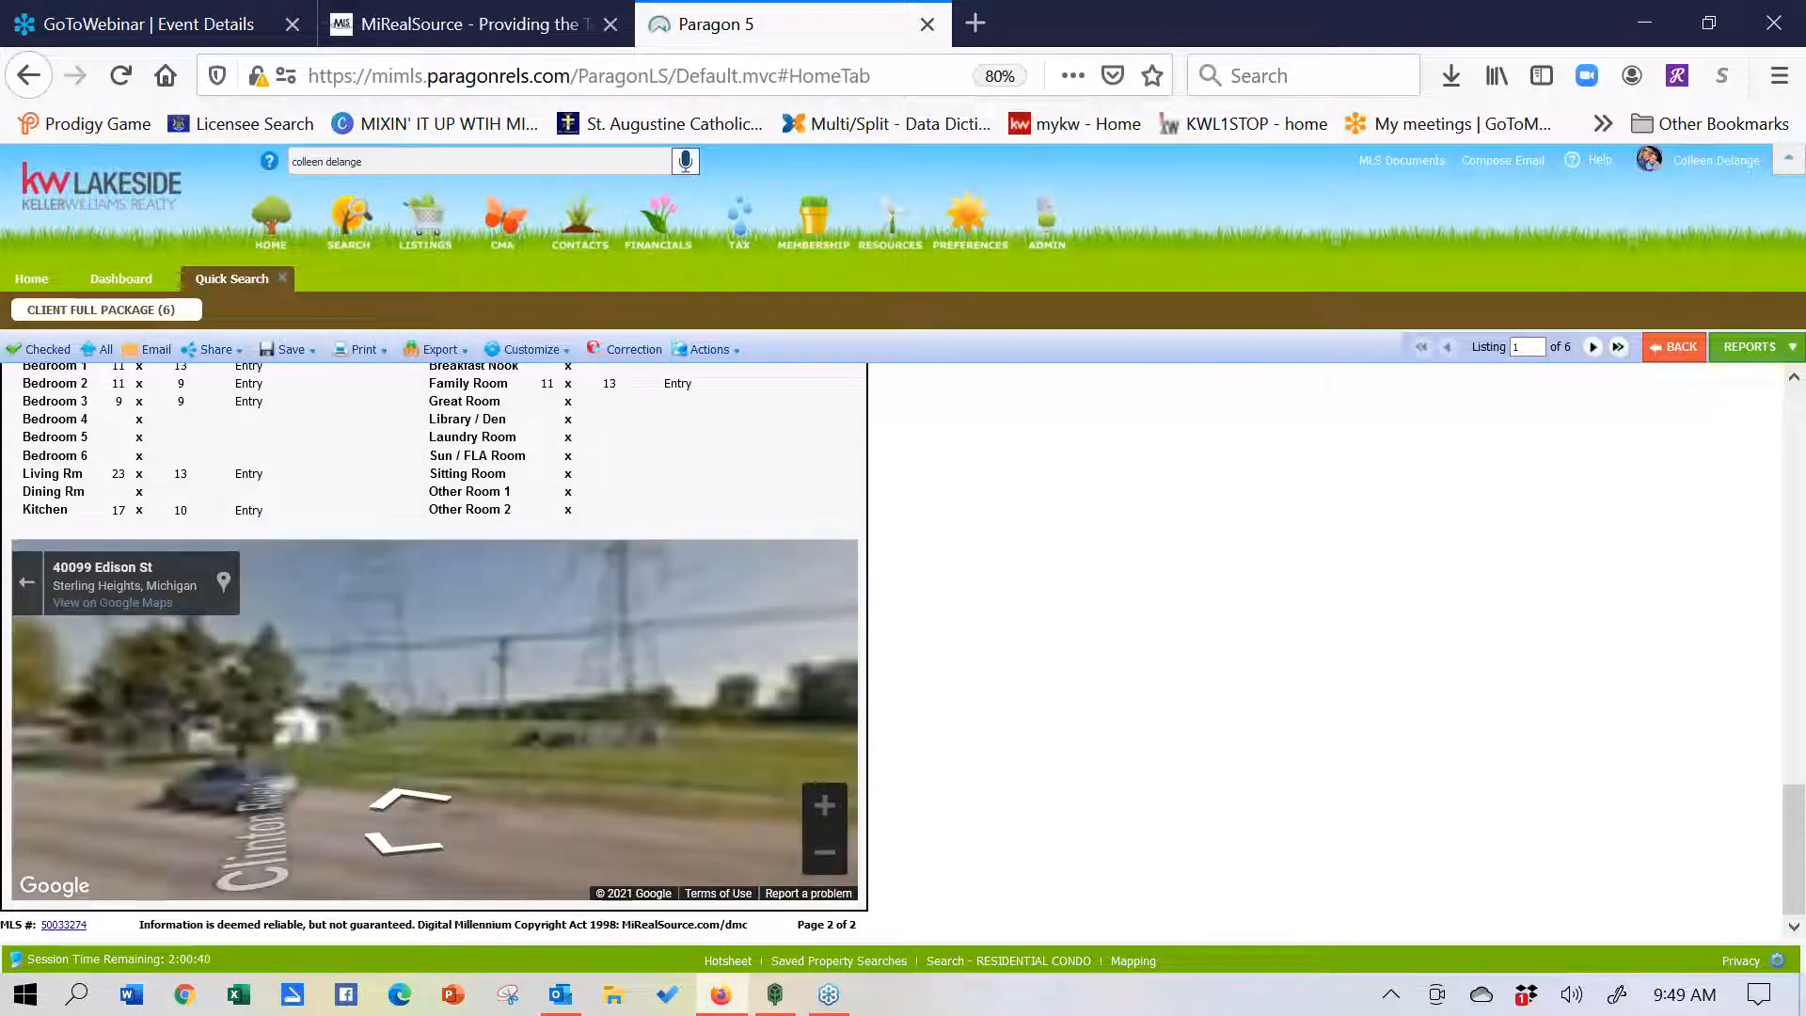
pyautogui.moveTo(313, 753); pyautogui.dragTo(685, 734)
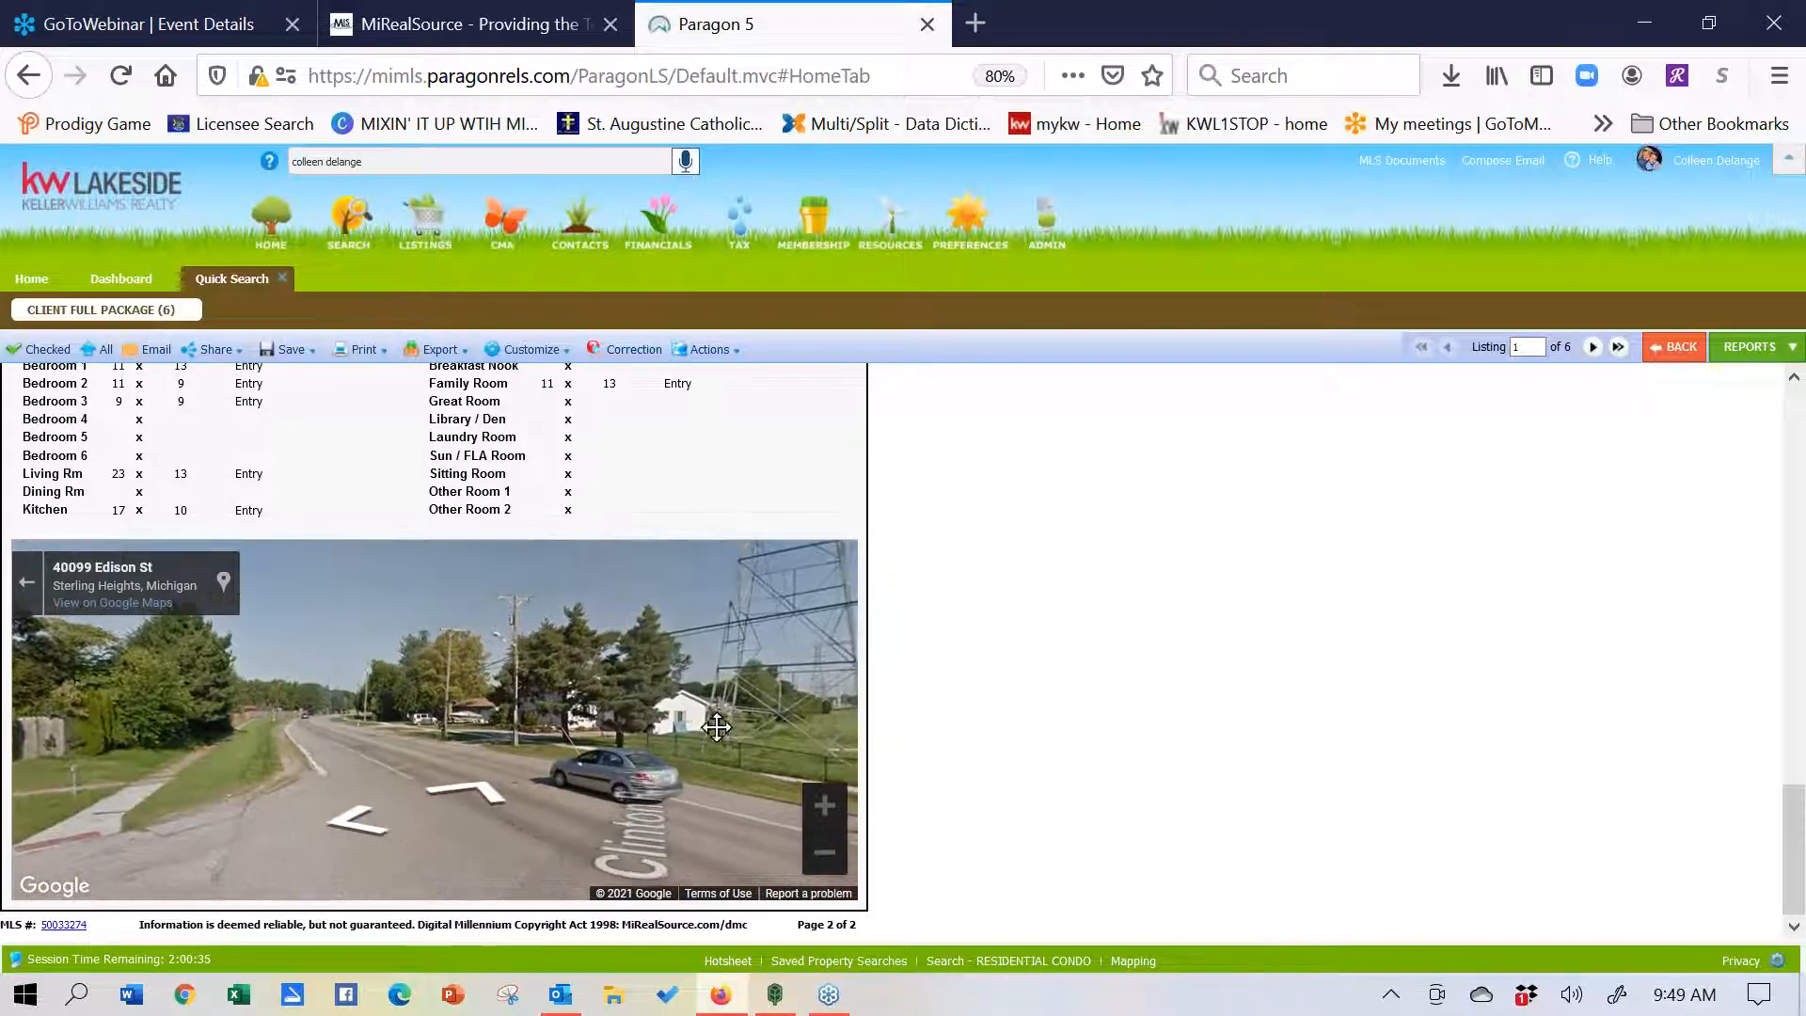
# - Move along Clinton River Rd to face the houses, then close the Quick Search results
pyautogui.click(311, 715)
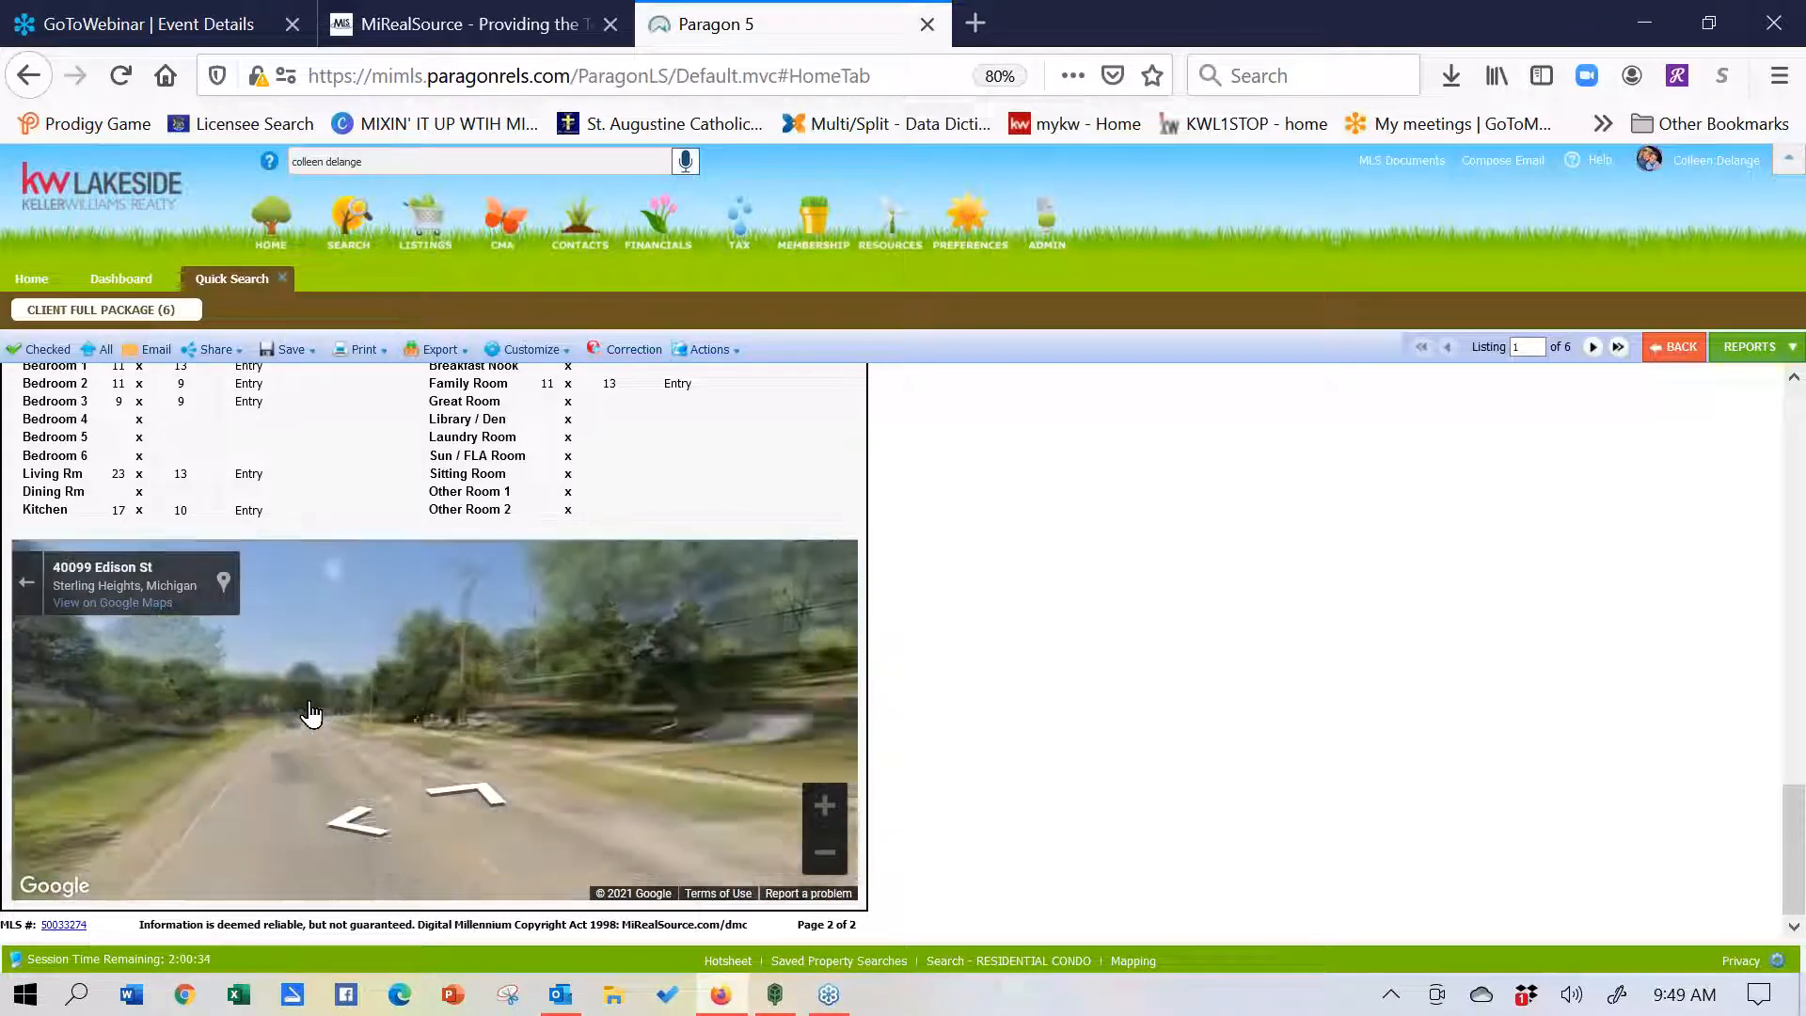
pyautogui.moveTo(693, 749); pyautogui.dragTo(750, 734)
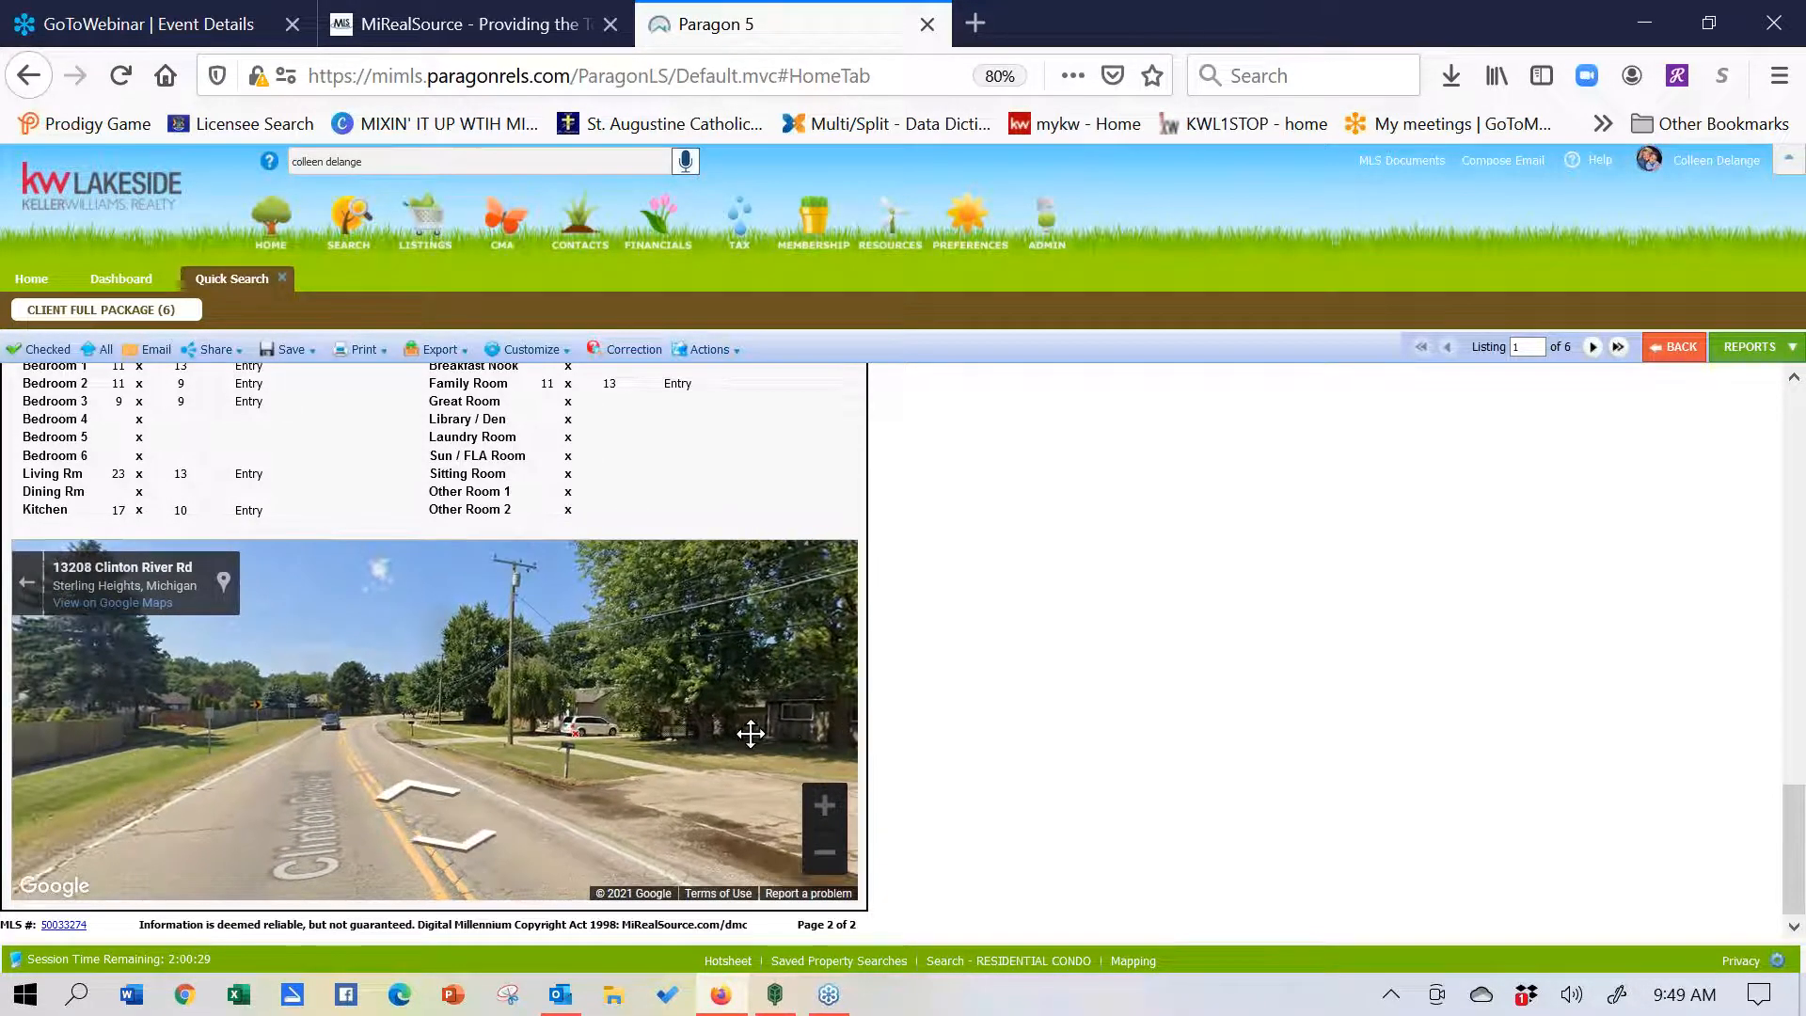
pyautogui.click(367, 679)
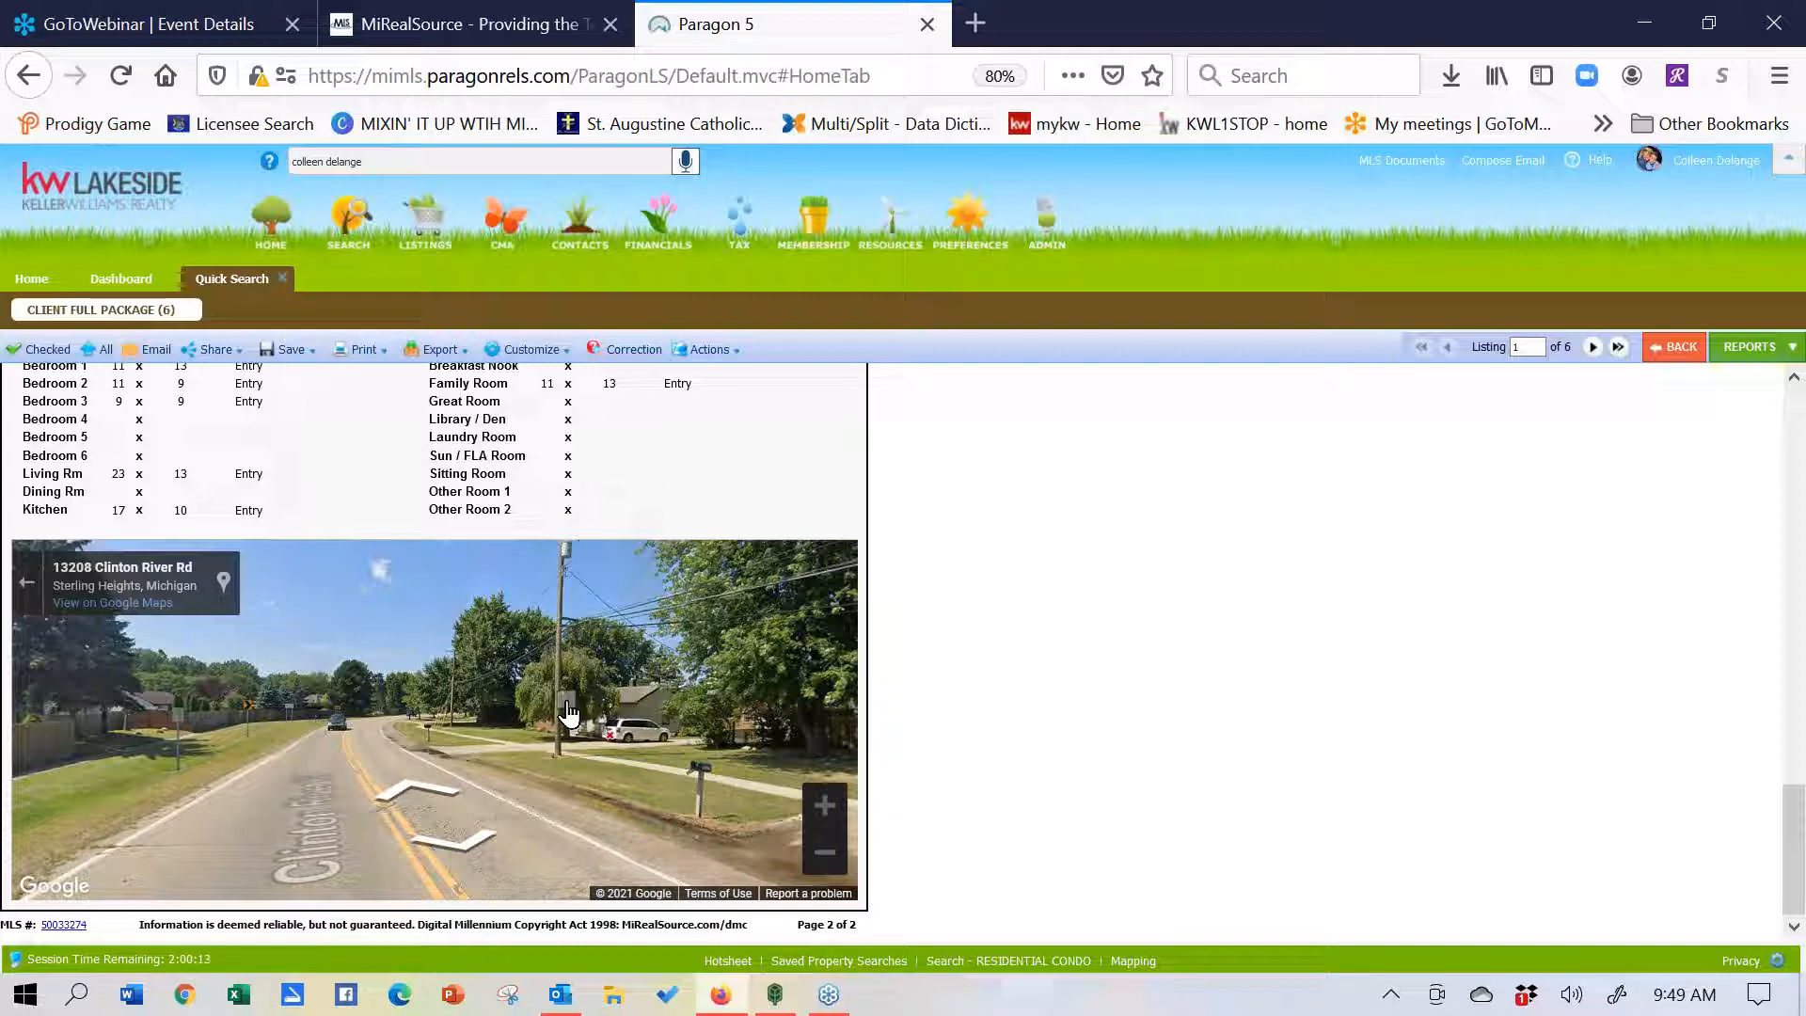
pyautogui.click(283, 279)
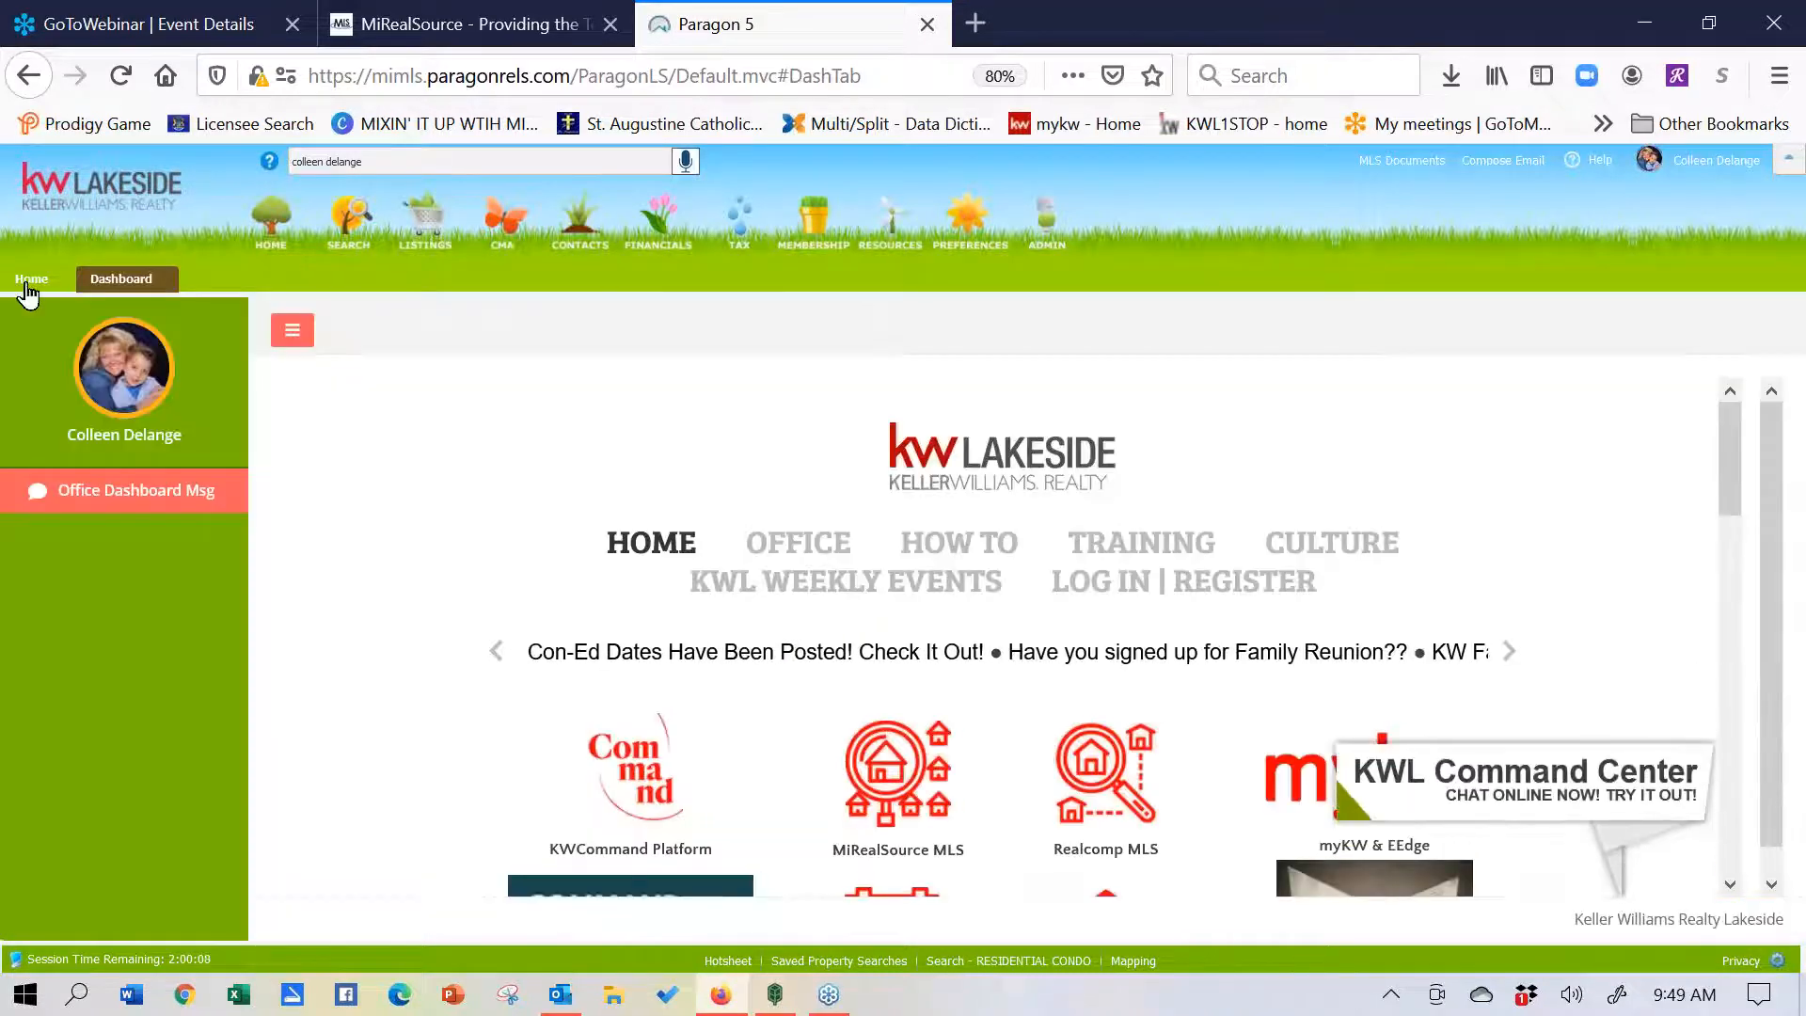
# - Go back to the Home page and delete the old text in the power search box
pyautogui.click(32, 279)
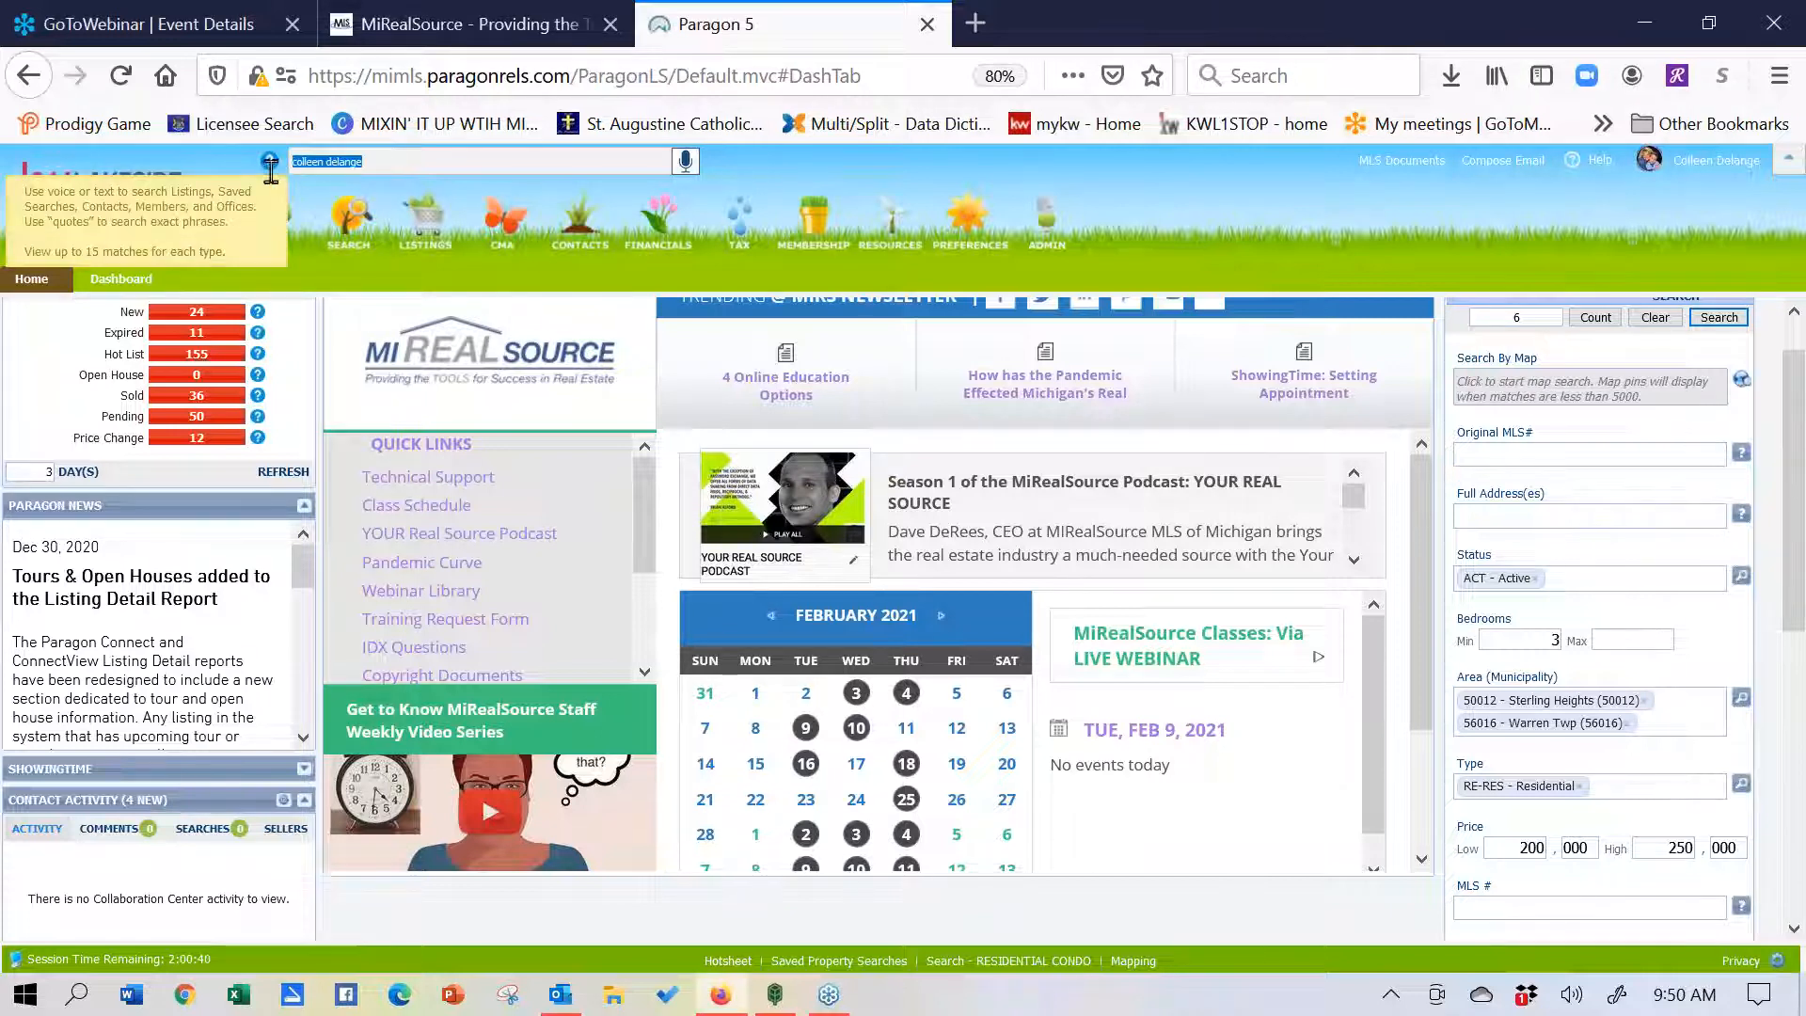
pyautogui.click(382, 162)
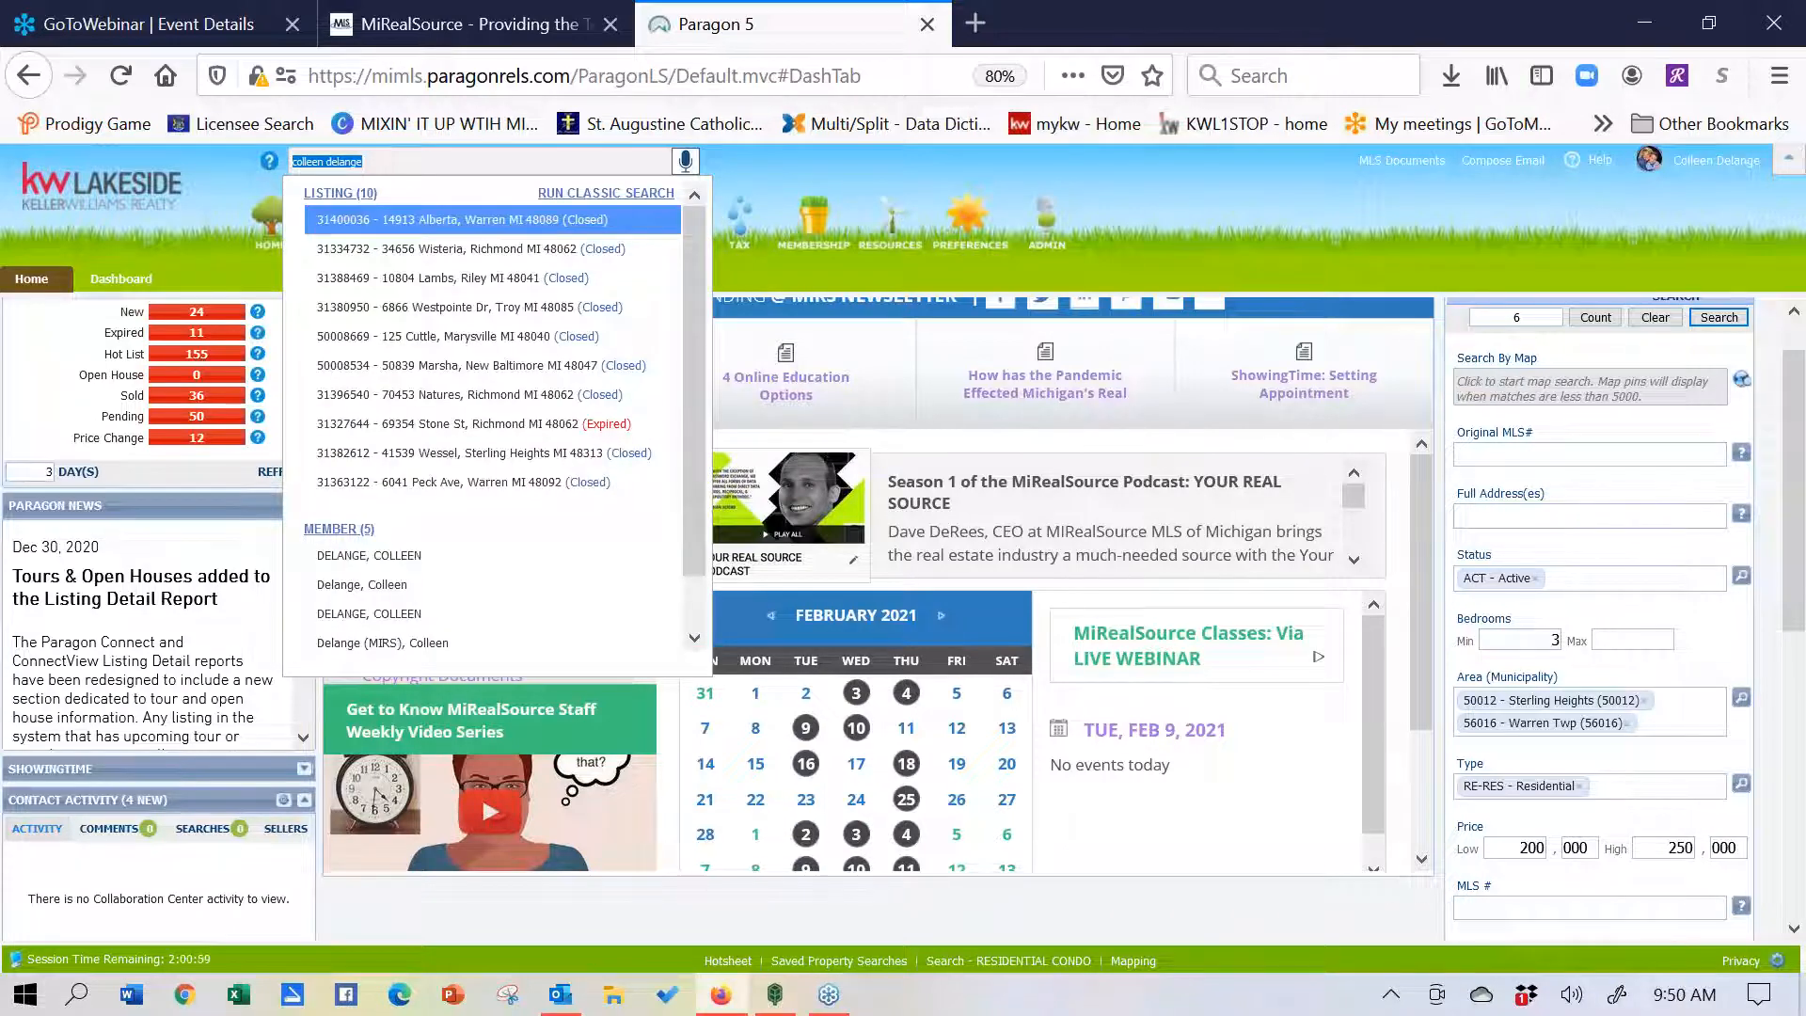
pyautogui.press('BackSpace')
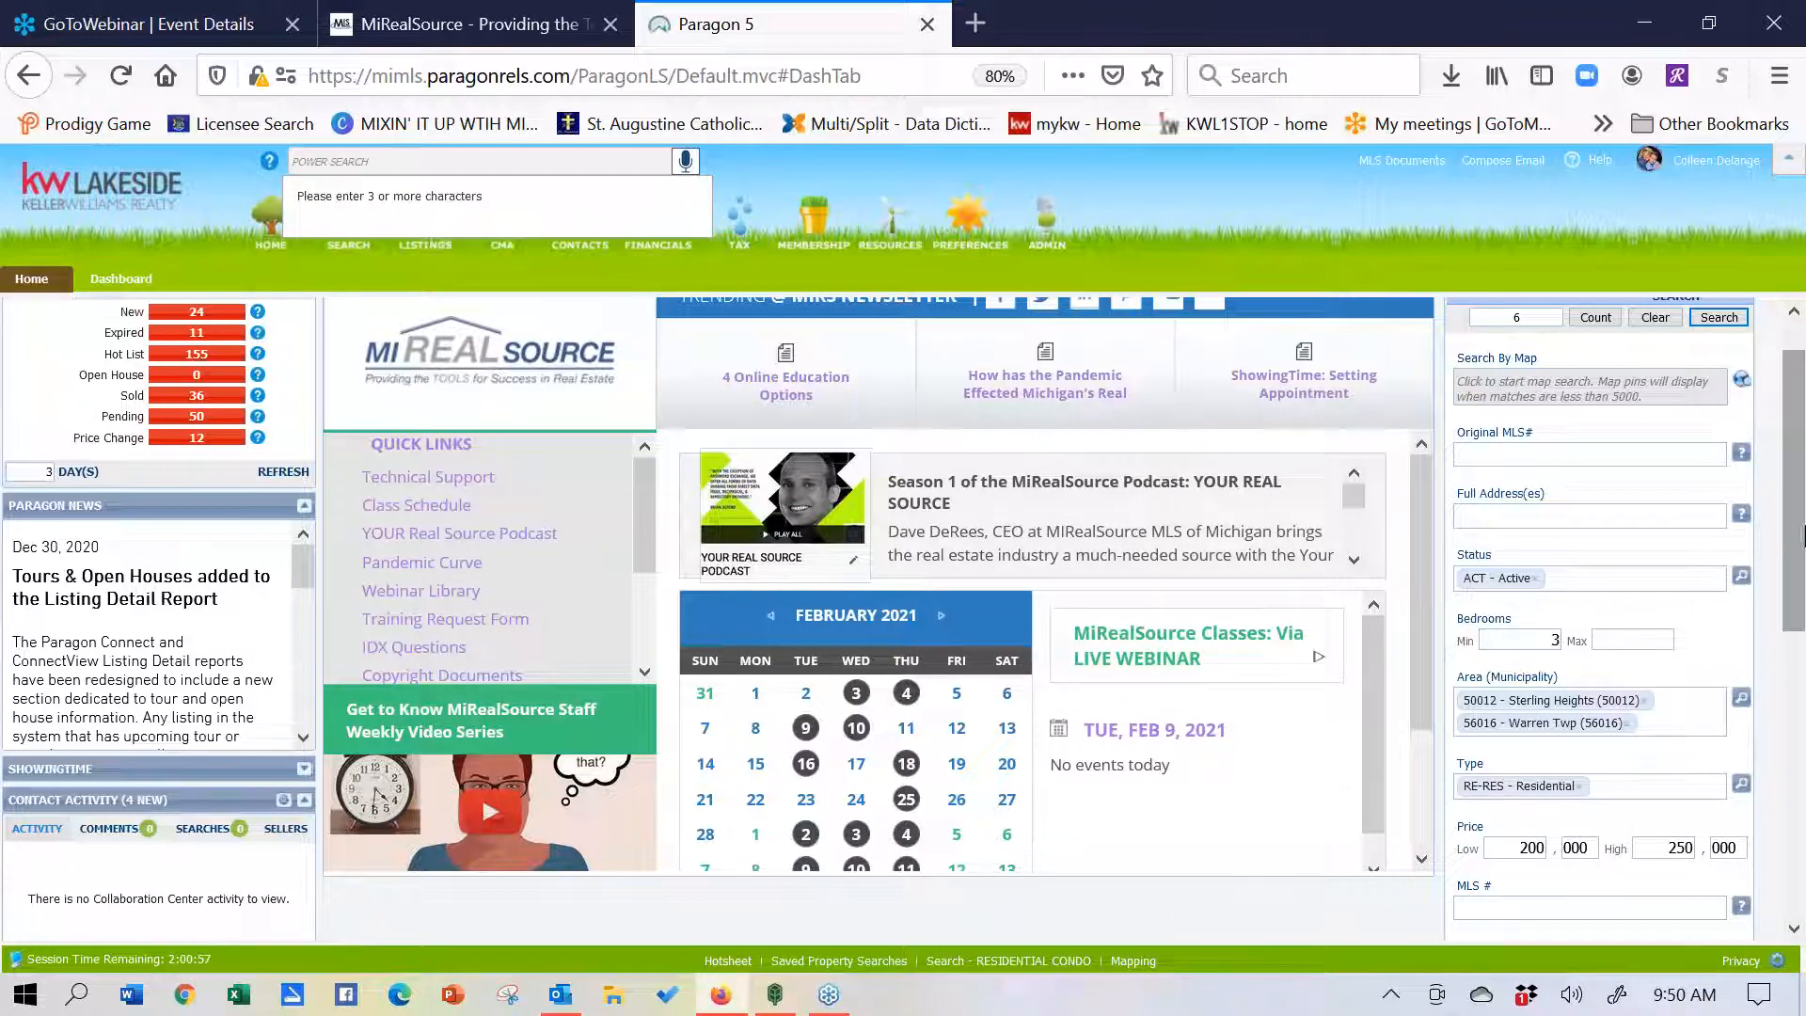
pyautogui.scroll(1, 1797, 511)
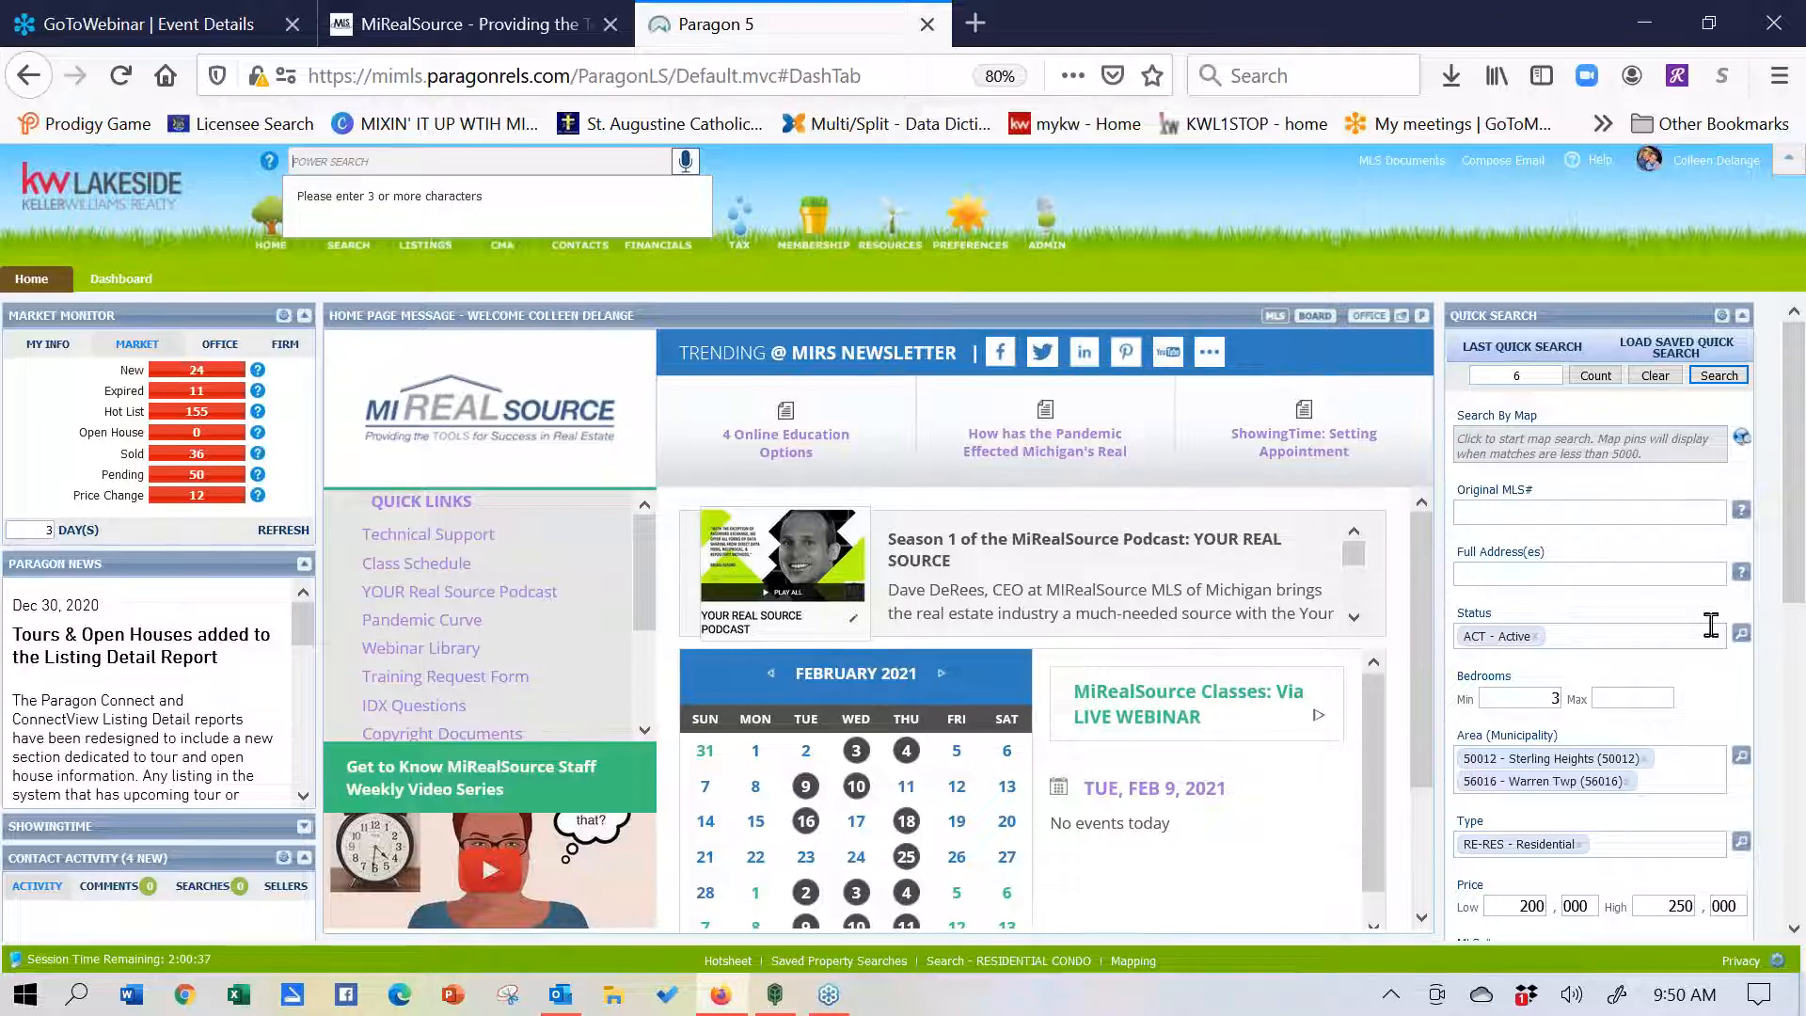
# - Clear the Active, 200,000–250,000 criteria and put the cursor in Full Address(es)
pyautogui.click(1657, 376)
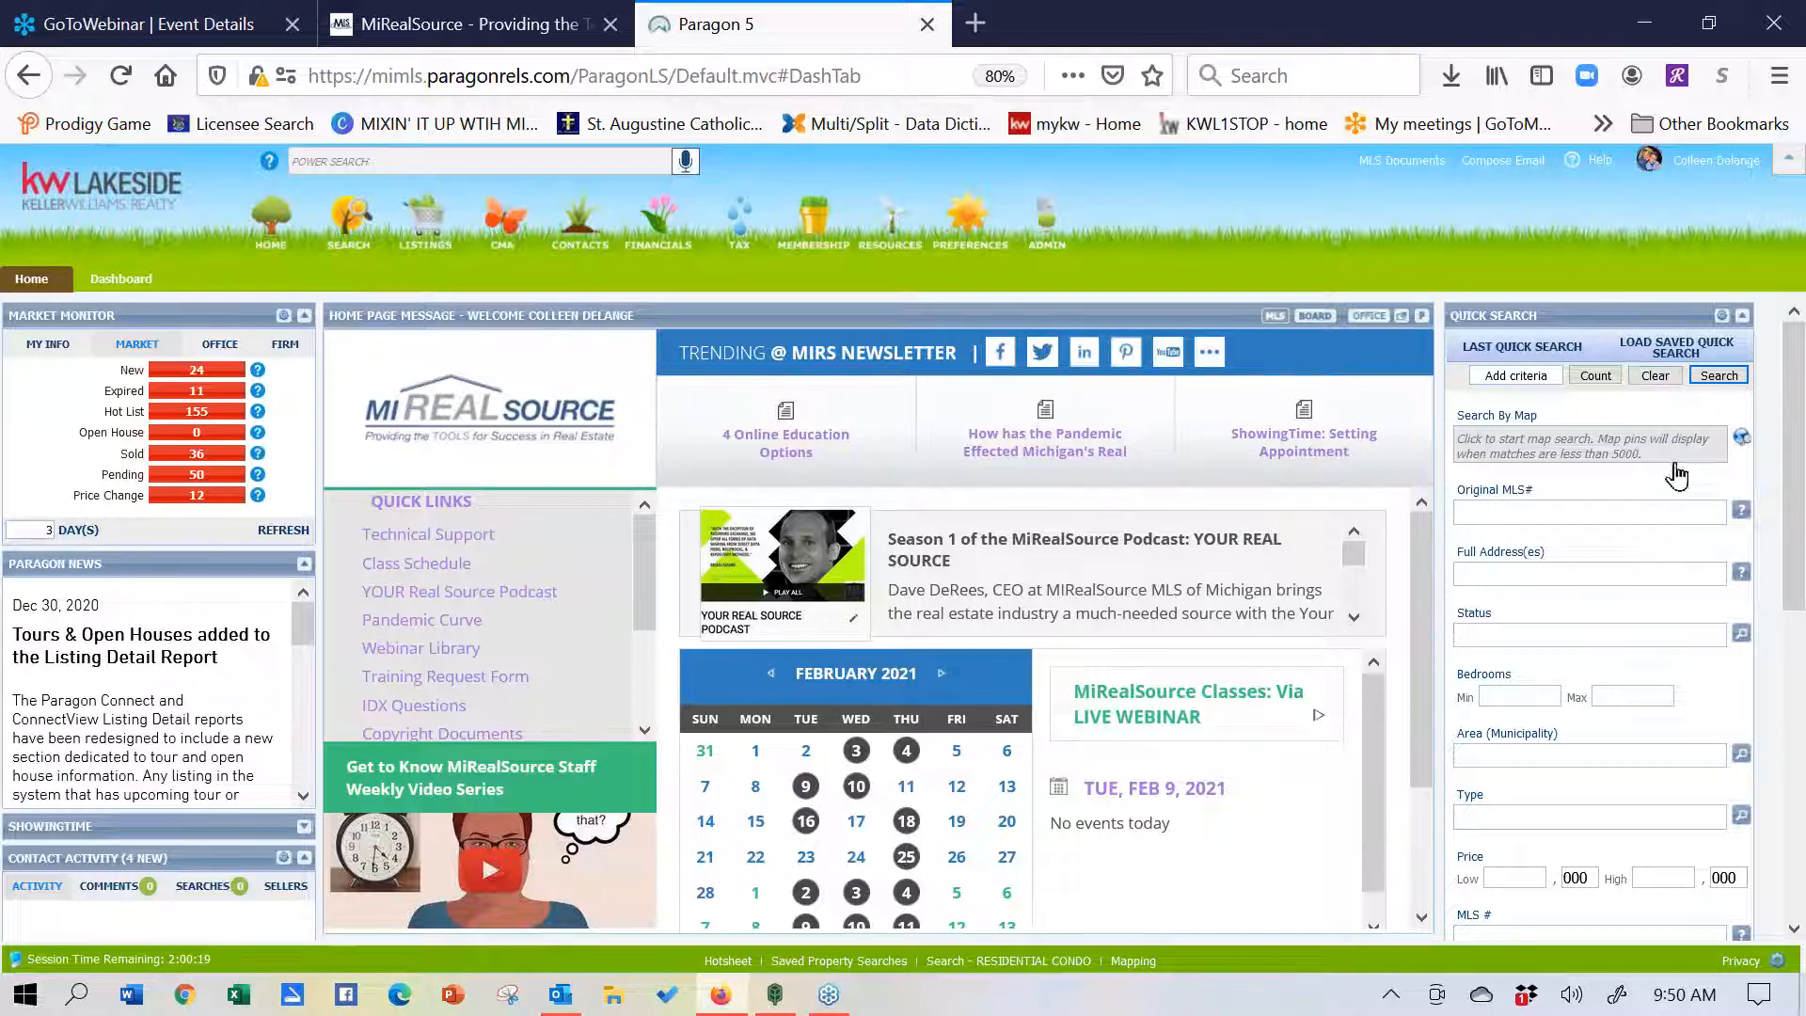
pyautogui.click(1560, 577)
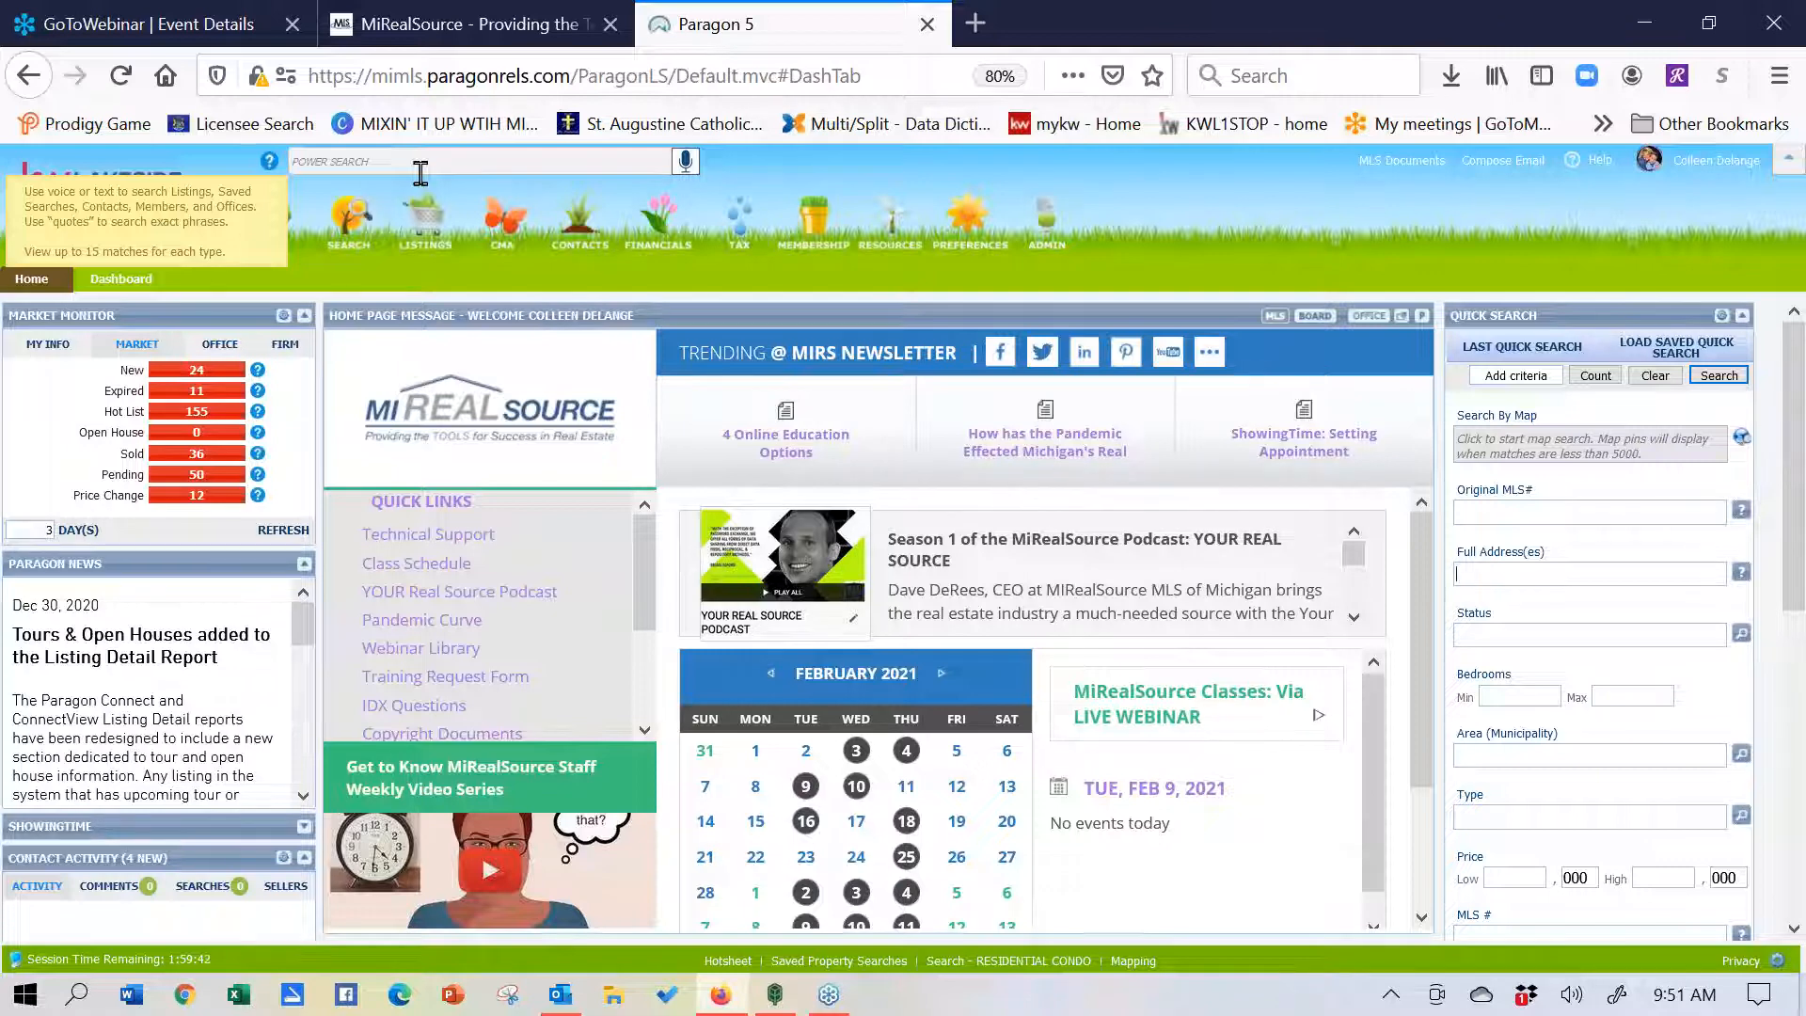
# - Search Full Address(es) for 123 cherry, 123 main and 123 turnberry
pyautogui.click(1510, 572)
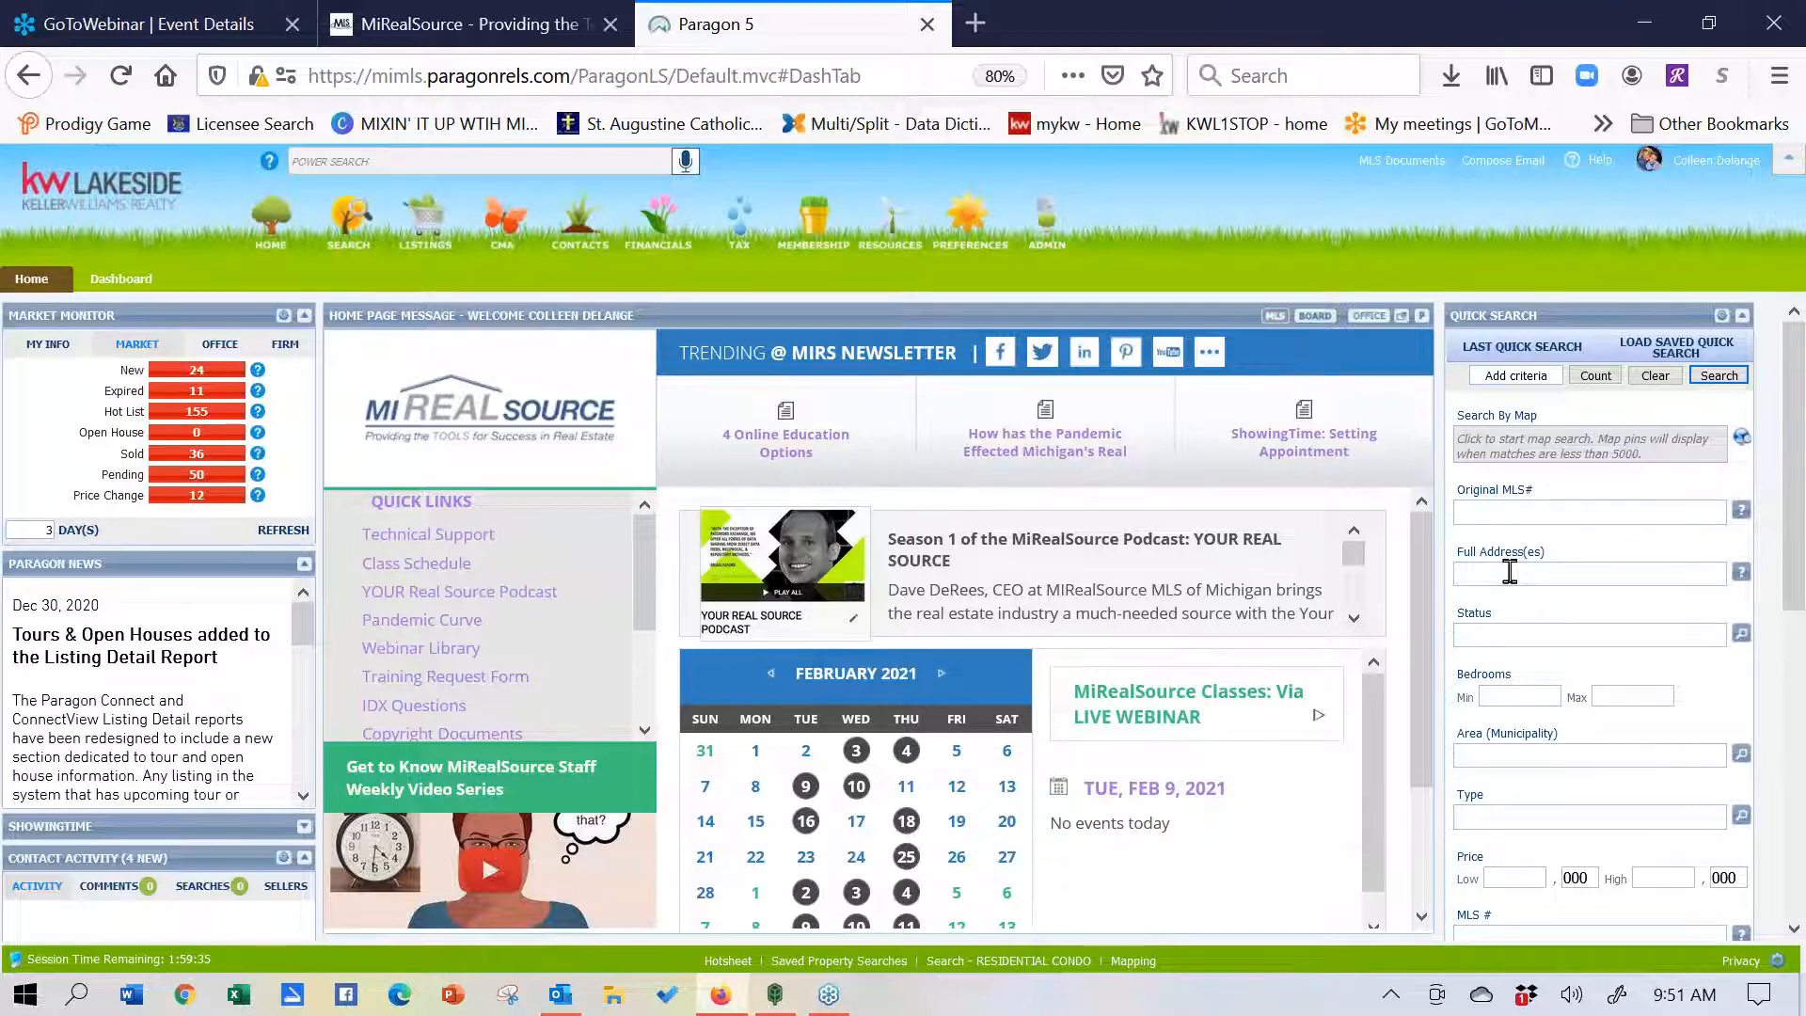
pyautogui.write('123 cherry')
pyautogui.press('Tab')
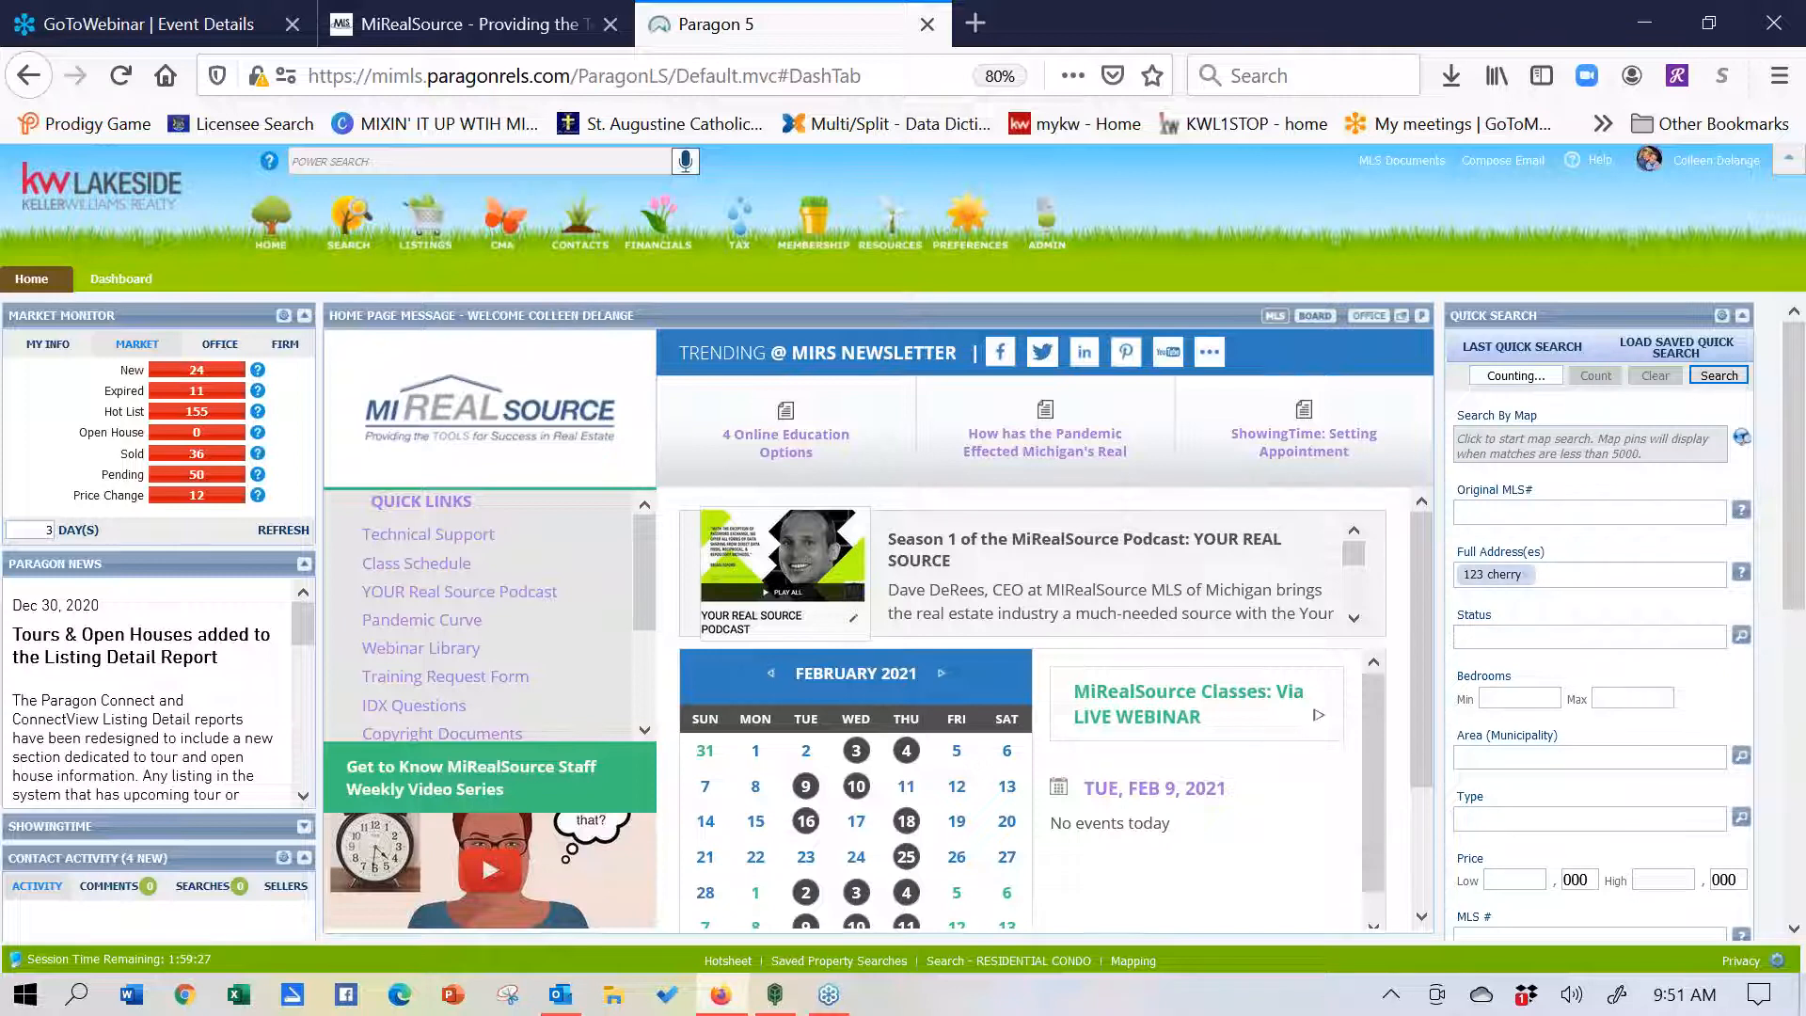
pyautogui.write('123')
pyautogui.write(' ma')
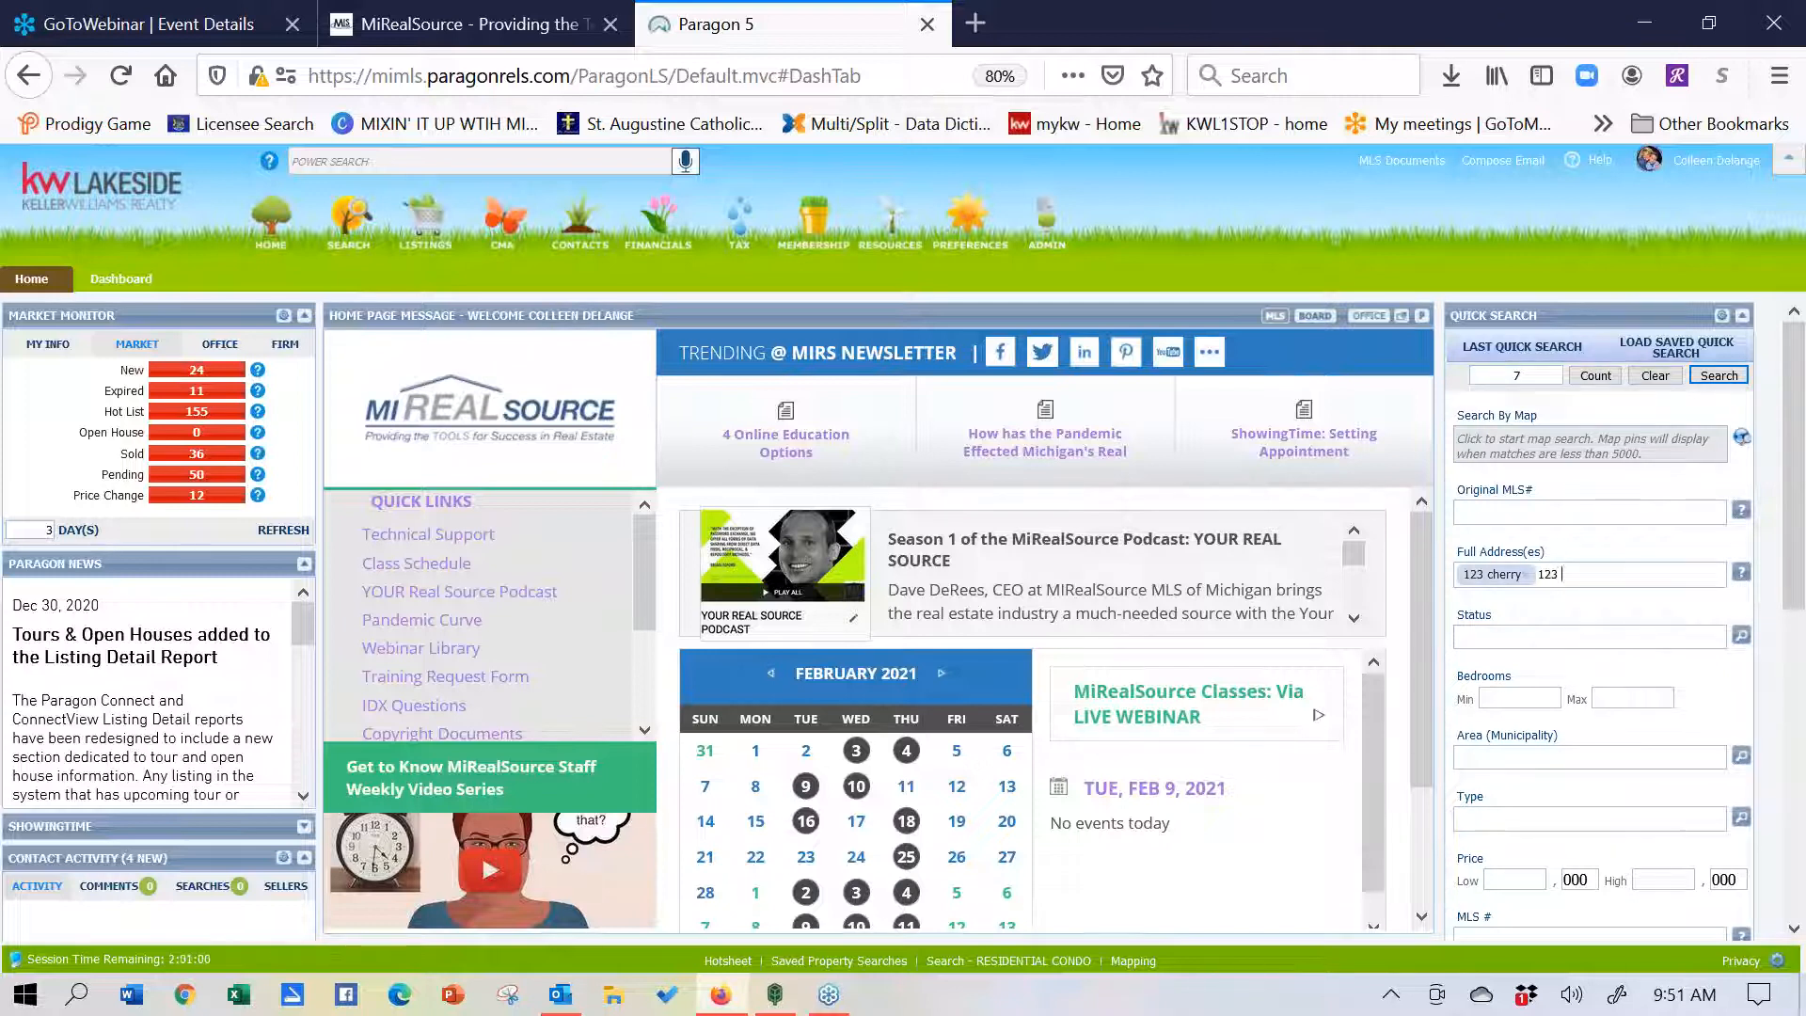
pyautogui.write('in')
pyautogui.press('Tab')
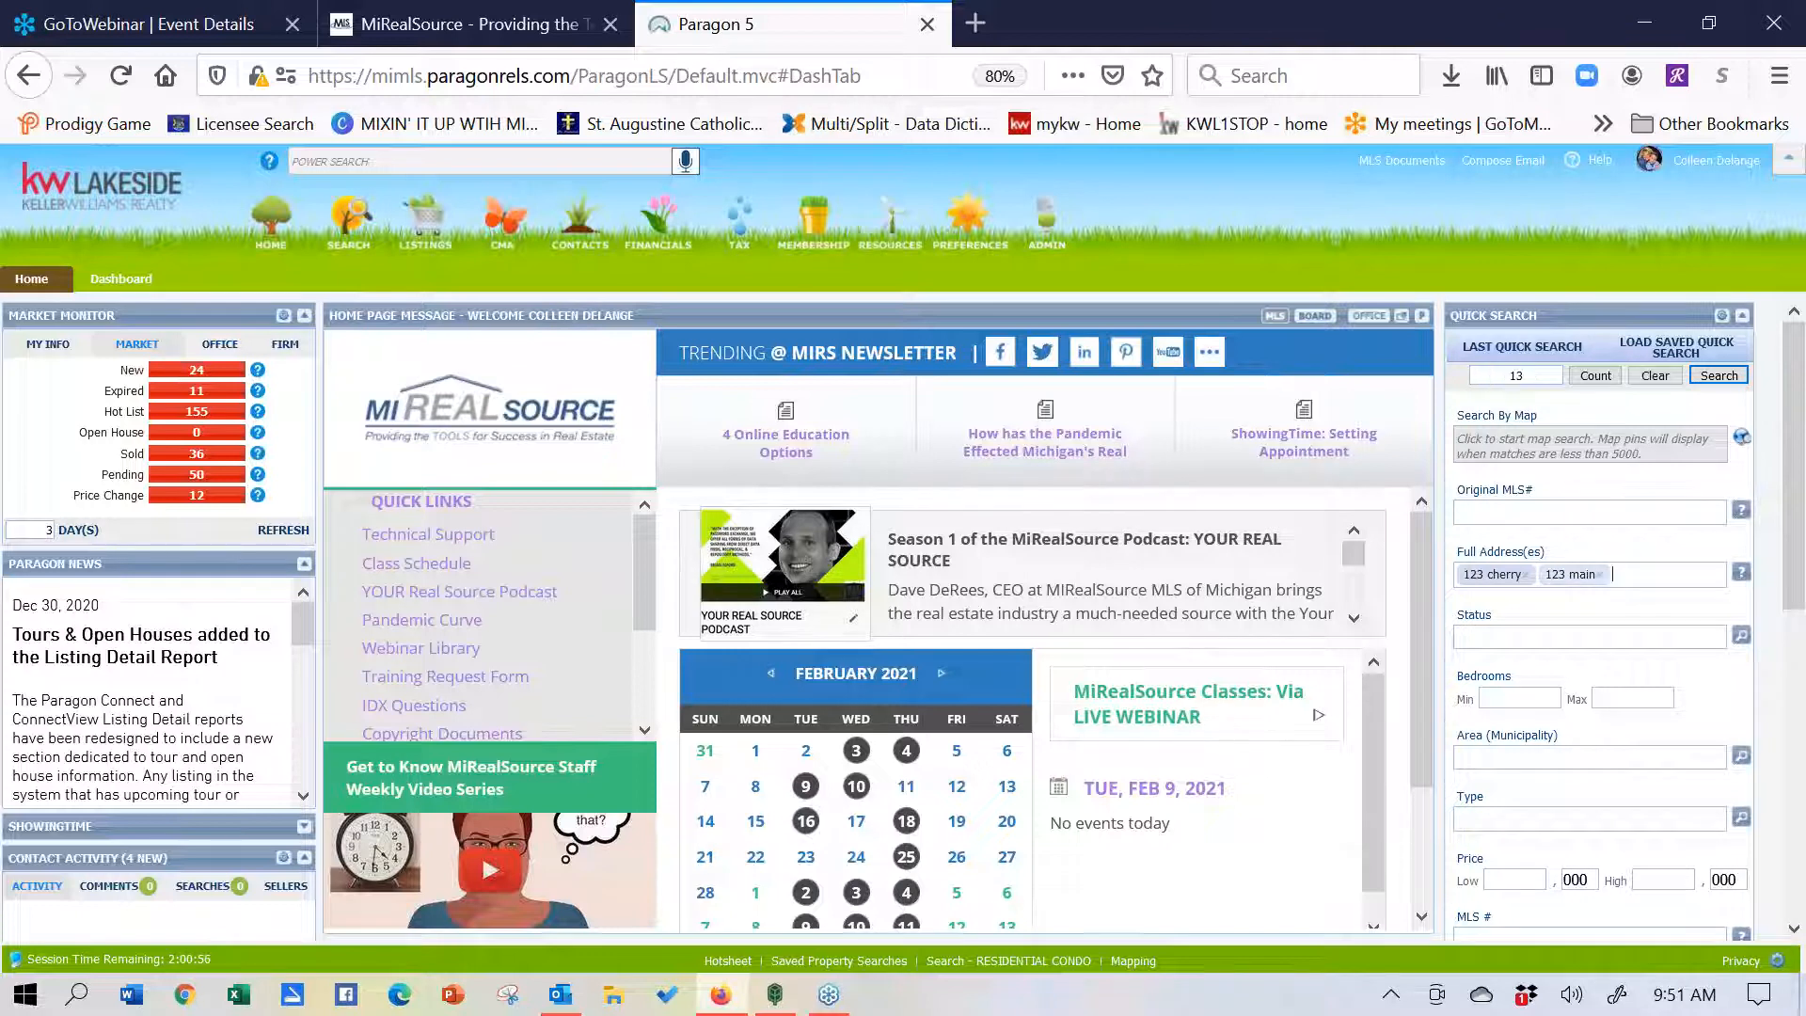
pyautogui.write('41106')
pyautogui.press('BackSpace')
pyautogui.press('BackSpace')
pyautogui.press('BackSpace')
pyautogui.press('BackSpace')
pyautogui.press('BackSpace')
pyautogui.write('011')
pyautogui.press('BackSpace')
pyautogui.press('BackSpace')
pyautogui.press('BackSpace')
pyautogui.press('BackSpace')
pyautogui.write('123 turnberry')
pyautogui.press('Return')
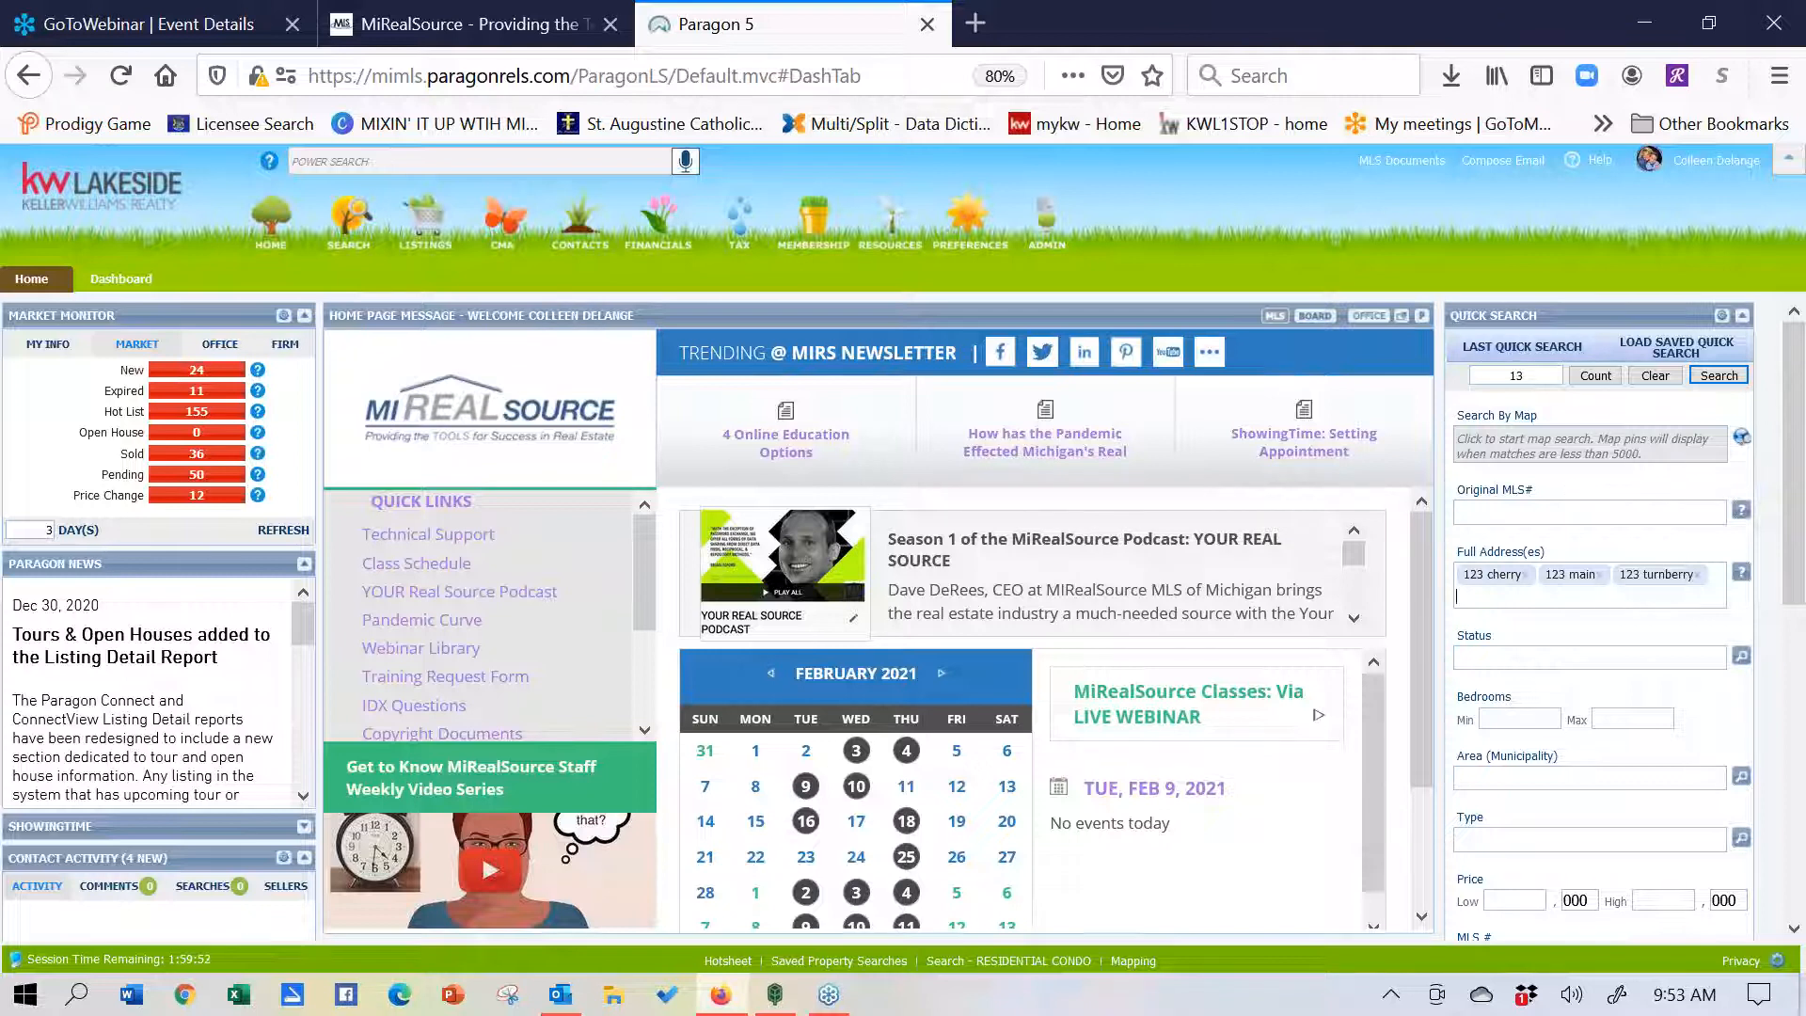
pyautogui.click(1719, 377)
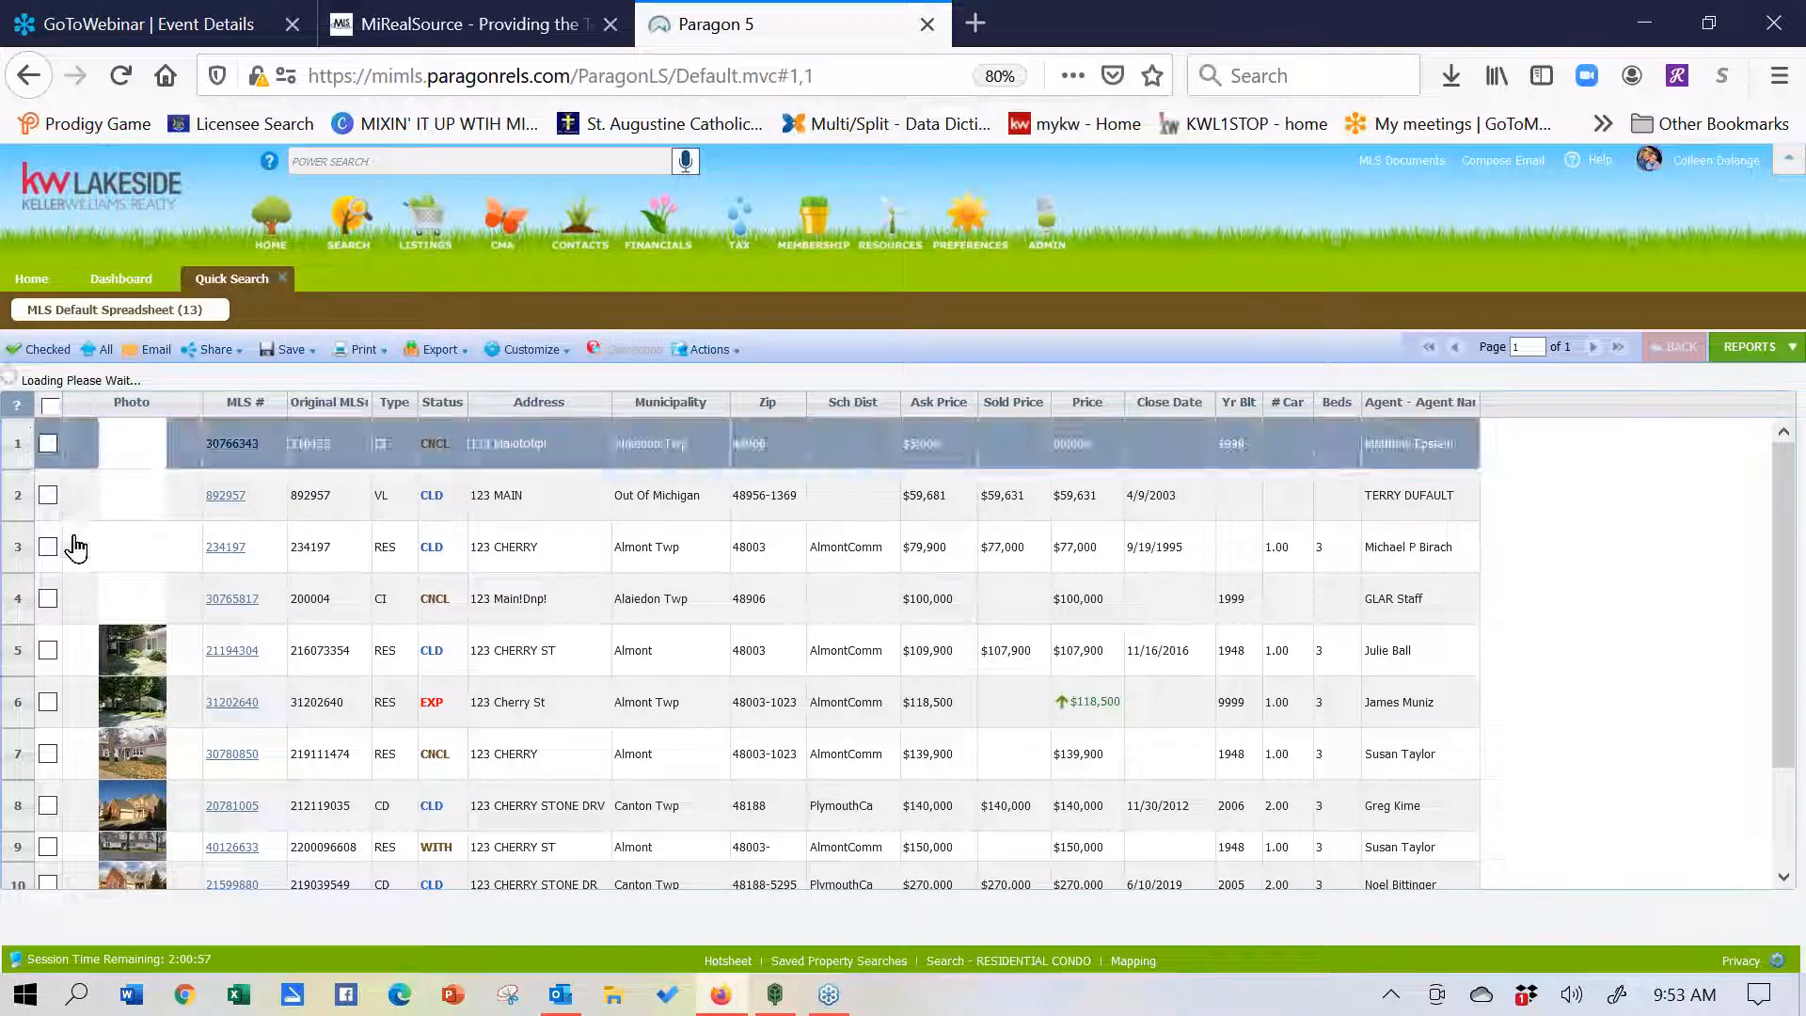
# - Check all 13 listings in the MLS Default Spreadsheet results
pyautogui.click(51, 408)
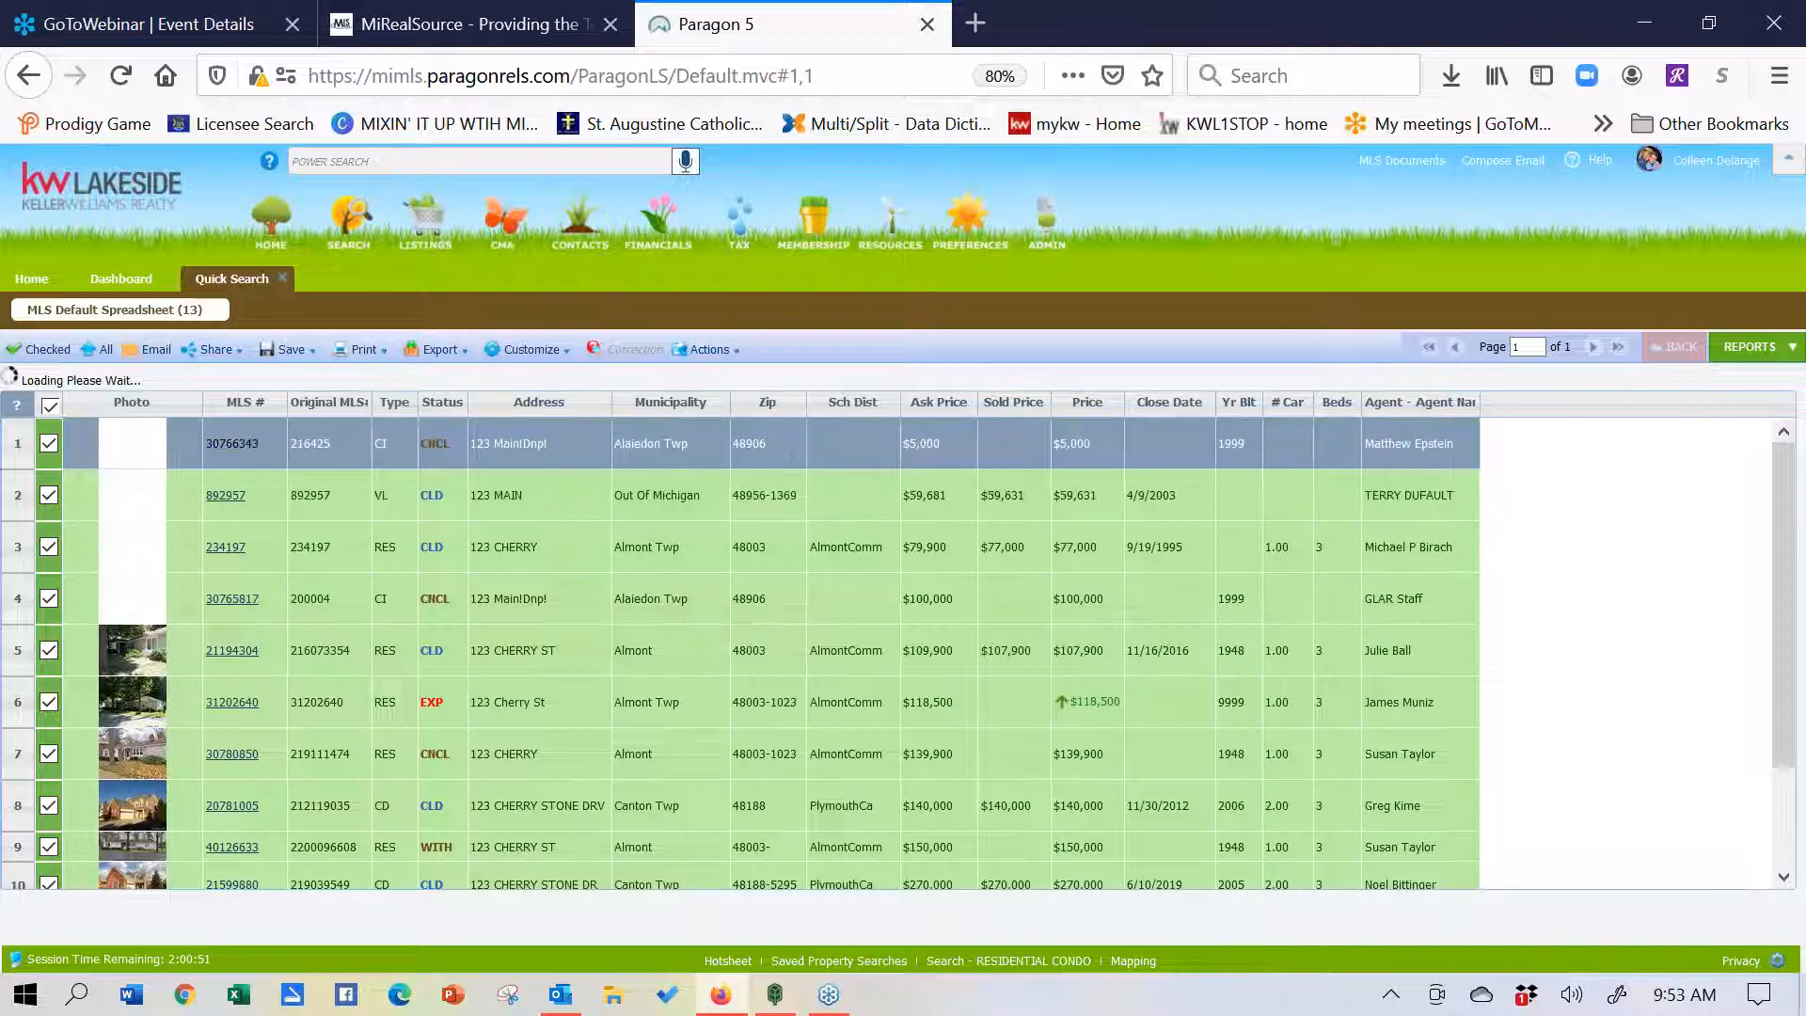
pyautogui.click(307, 349)
pyautogui.click(153, 356)
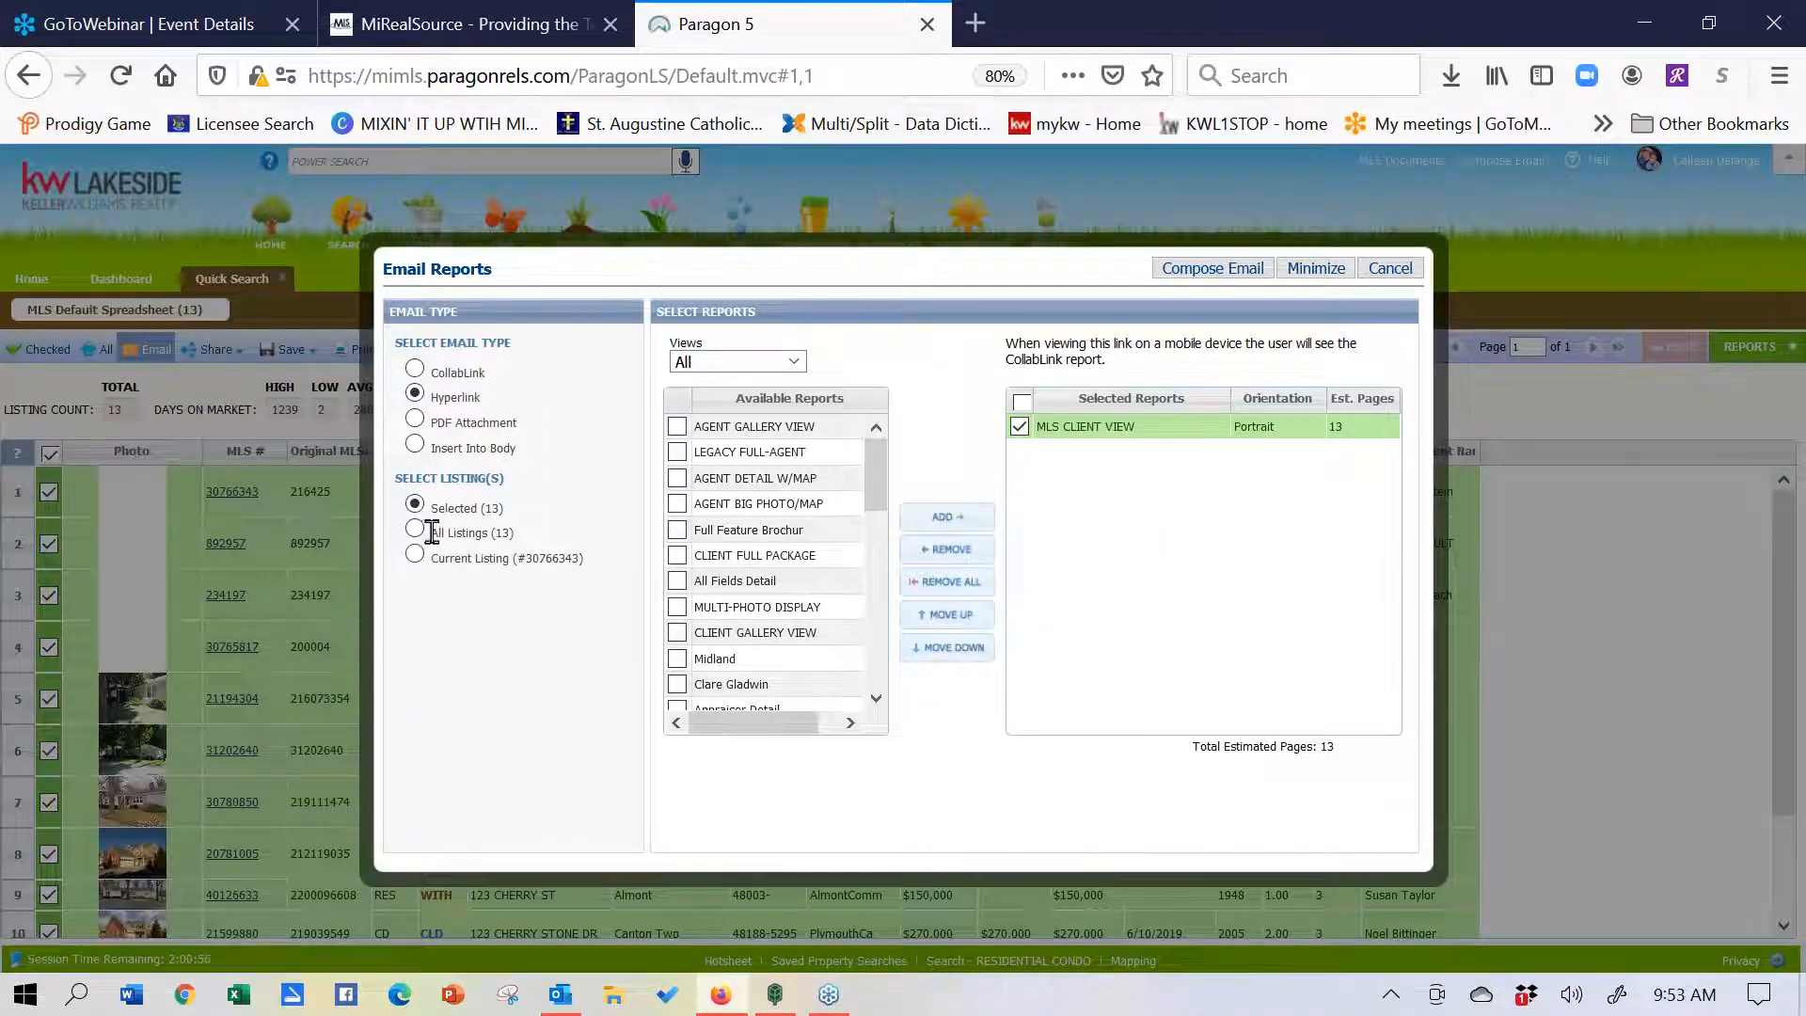
pyautogui.click(1233, 275)
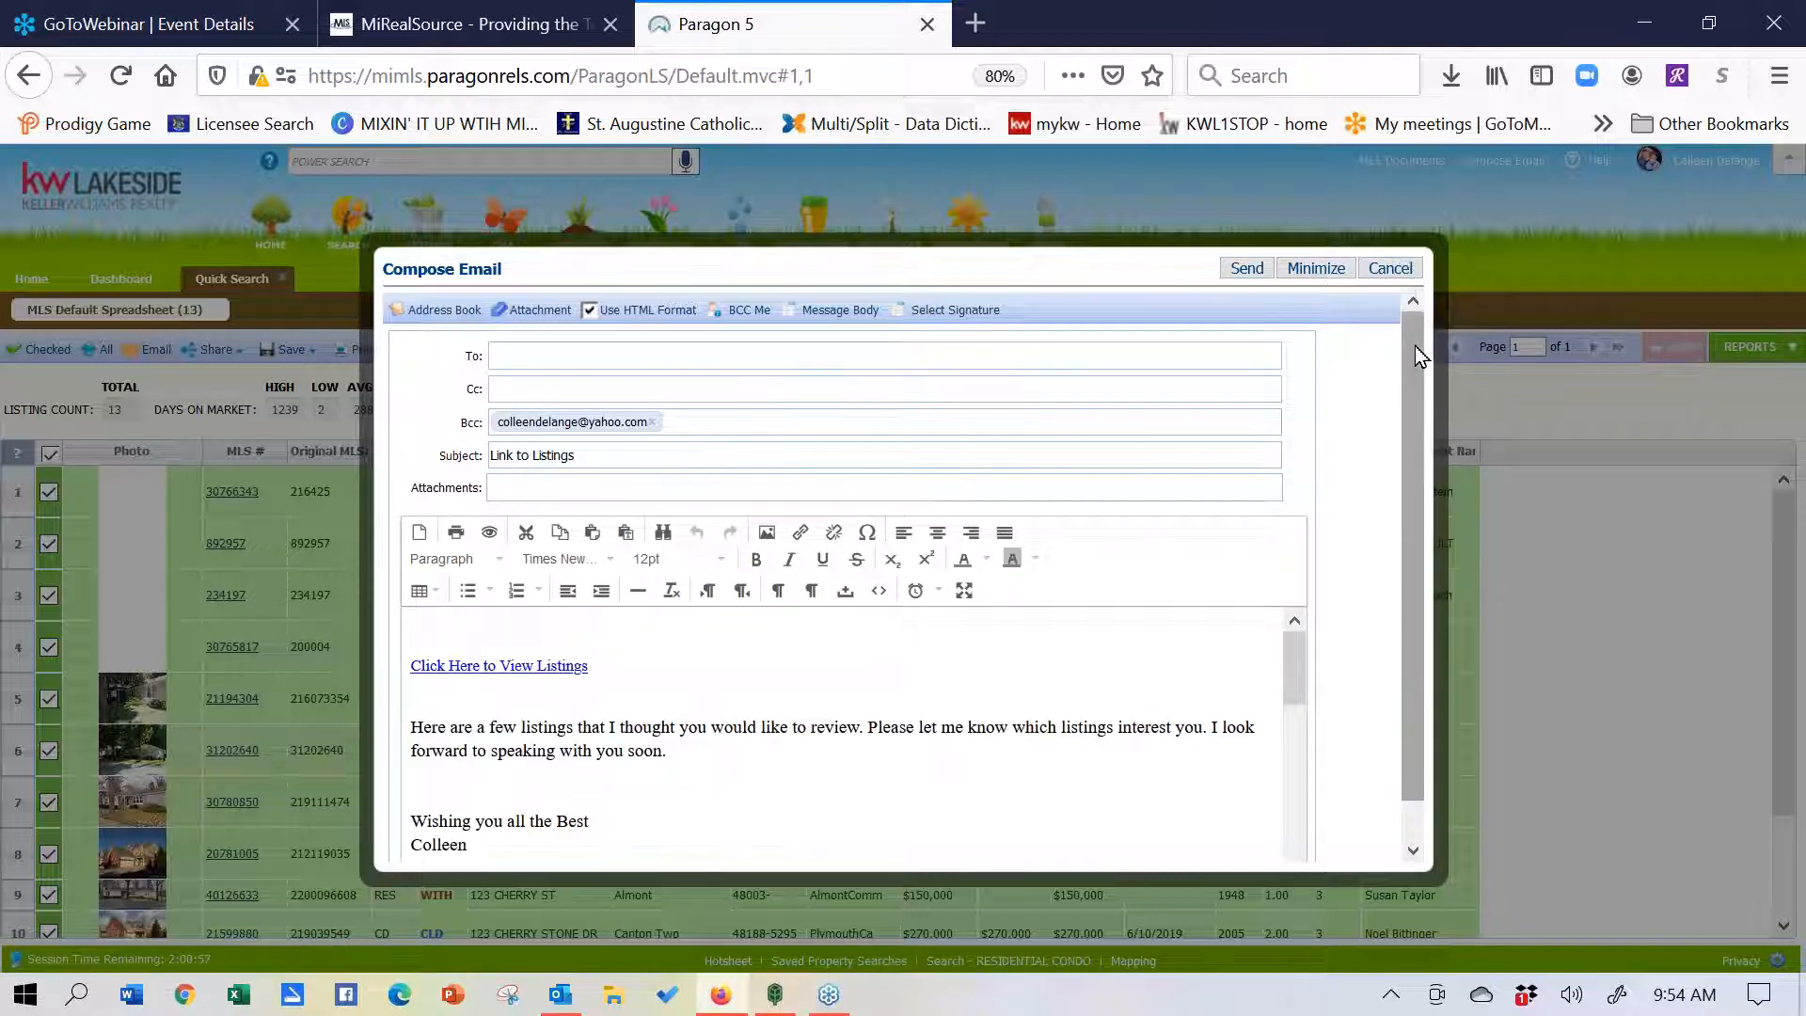
pyautogui.moveTo(1415, 347); pyautogui.dragTo(1413, 437)
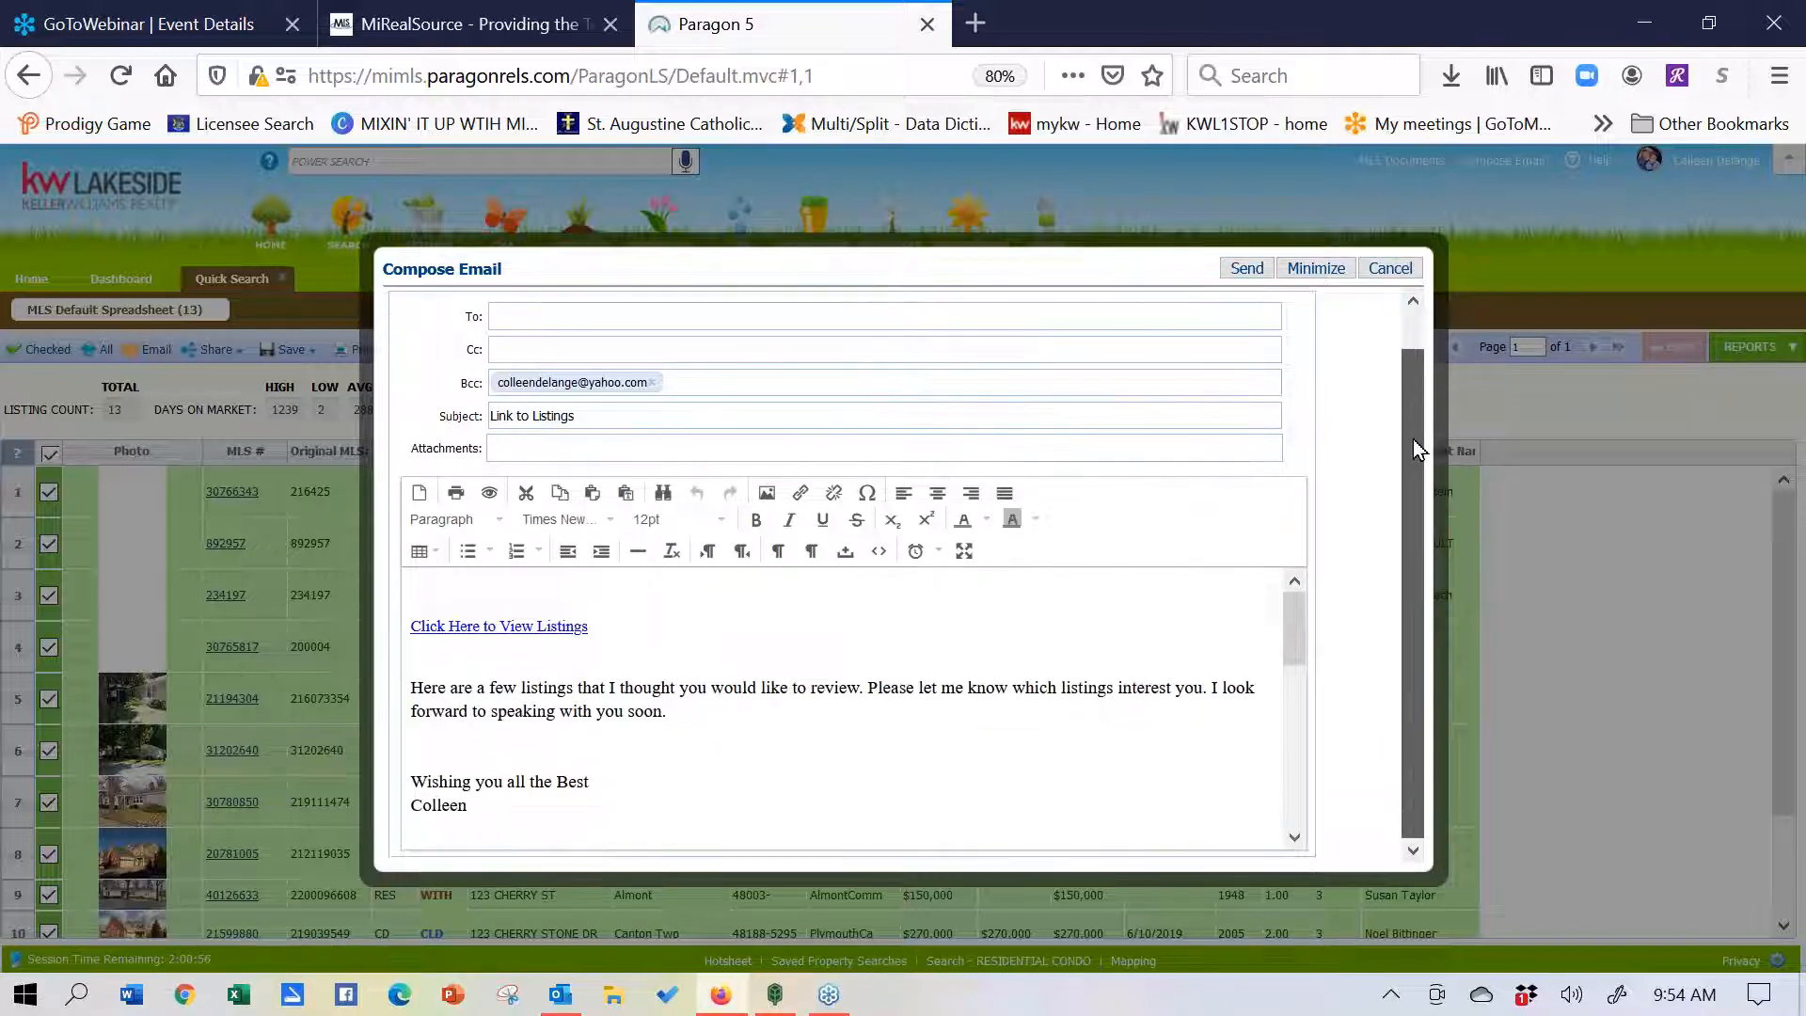
pyautogui.moveTo(1295, 626)
pyautogui.mouseDown()
pyautogui.moveTo(1295, 751)
pyautogui.moveTo(1300, 596)
pyautogui.mouseUp()
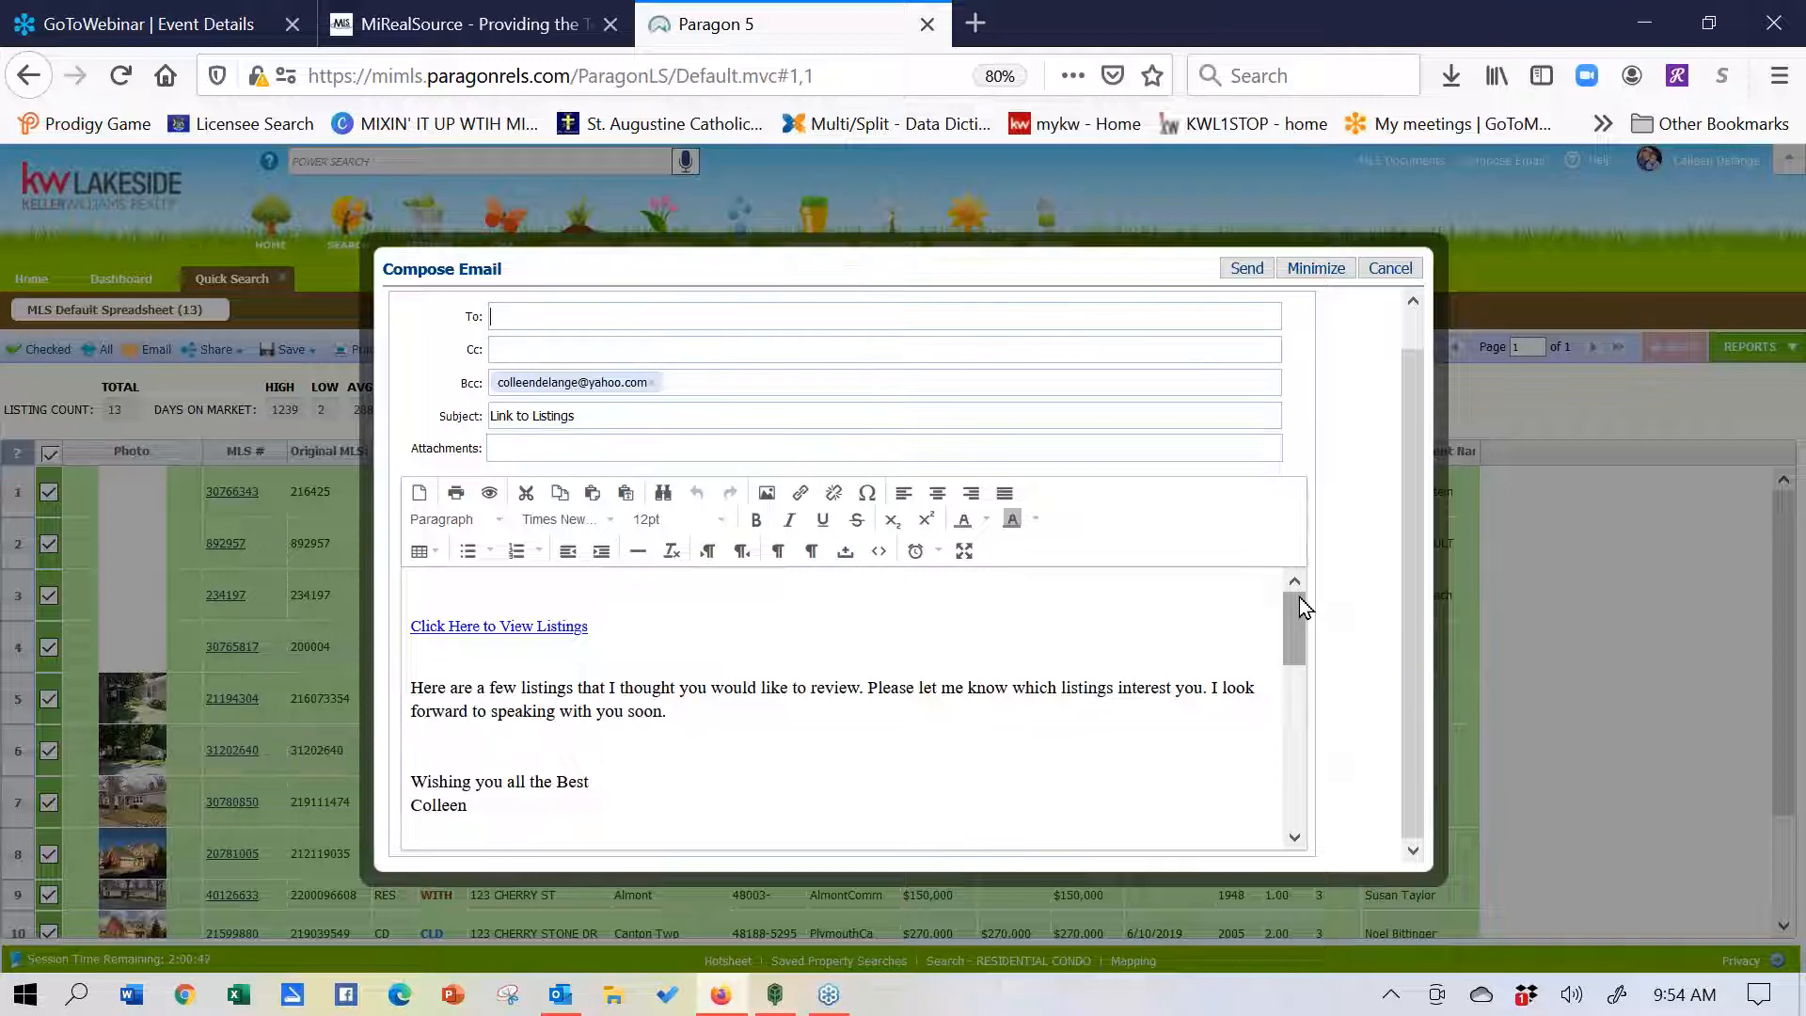
pyautogui.click(1390, 269)
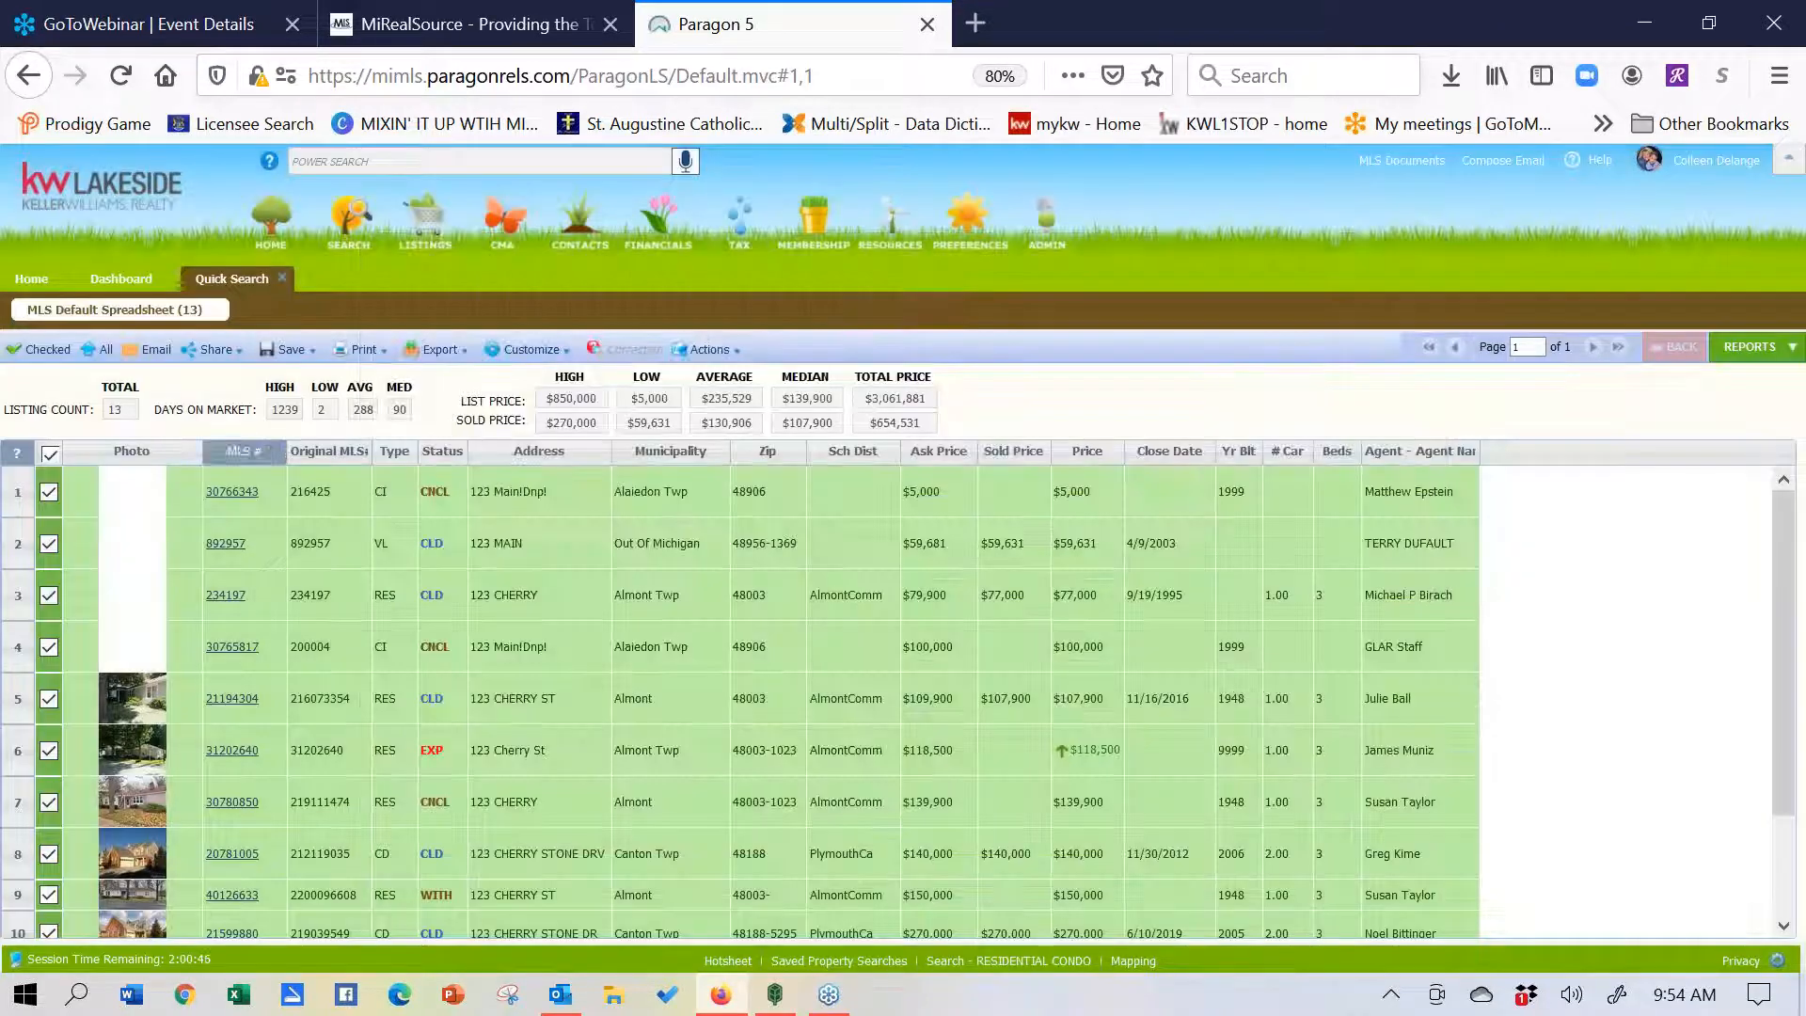
# - Look over the Share and Print options, then return to the Home tab
pyautogui.click(231, 351)
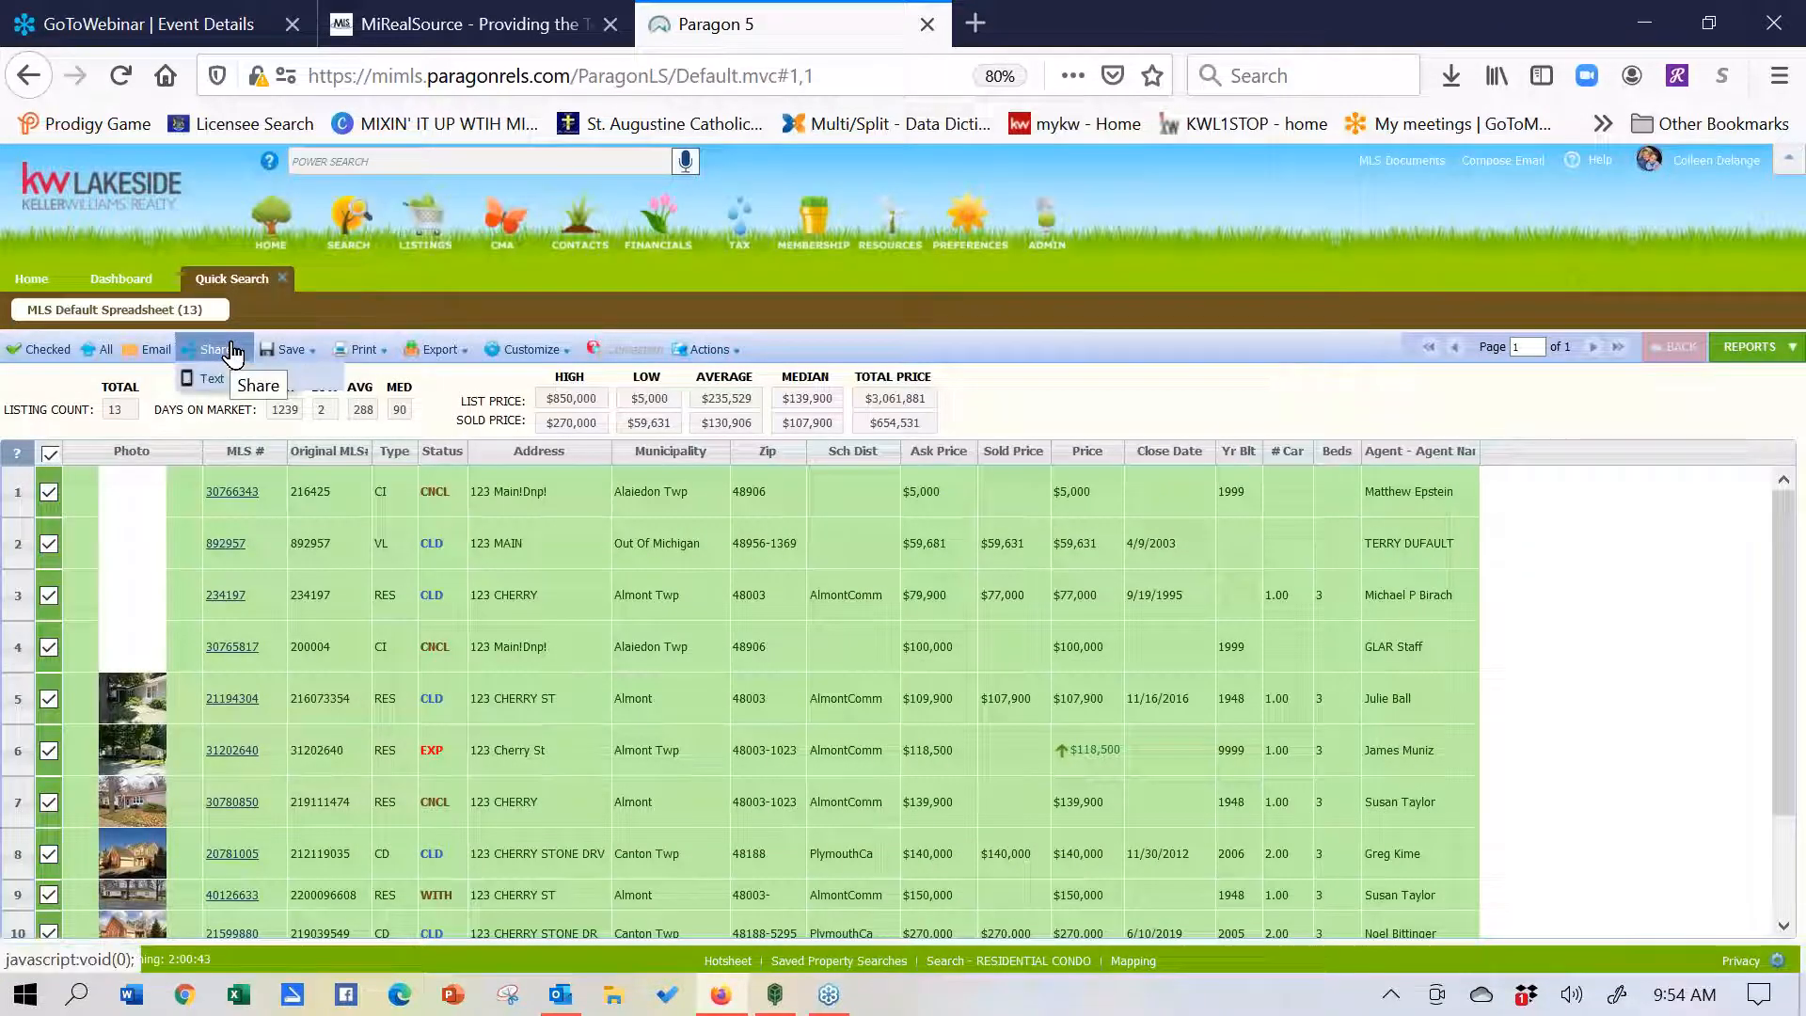
pyautogui.click(370, 356)
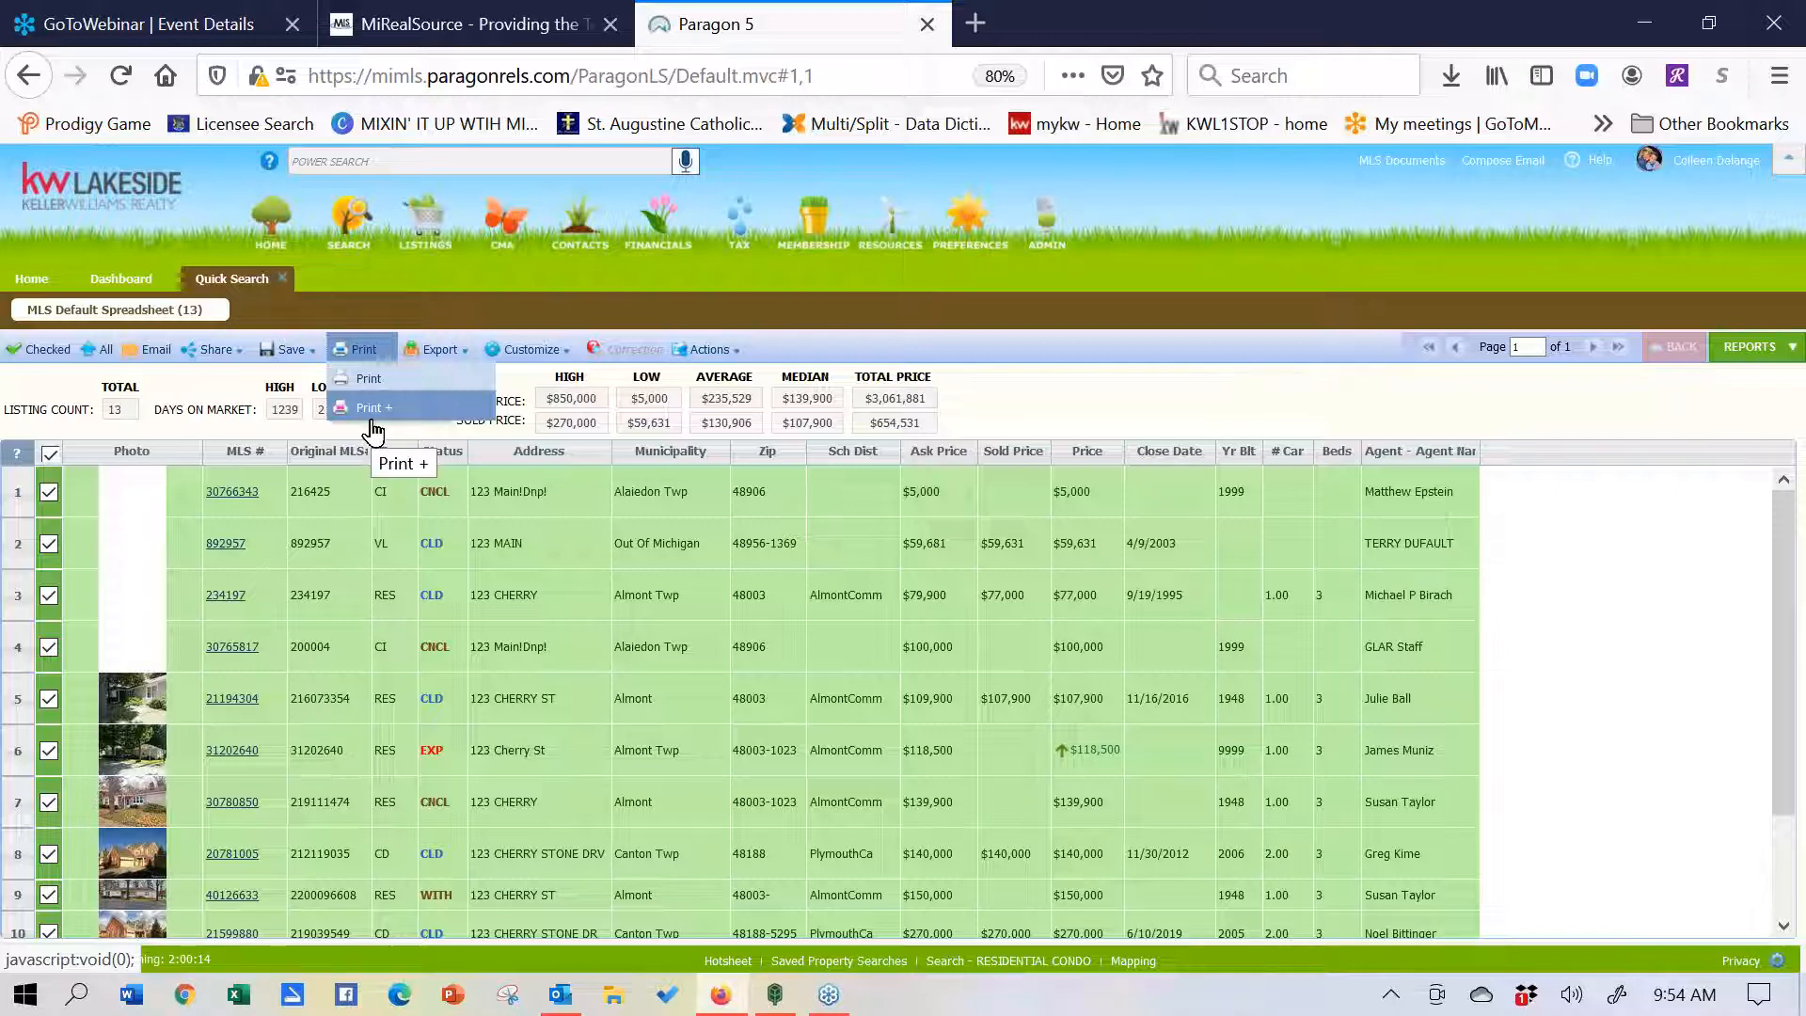
pyautogui.click(38, 283)
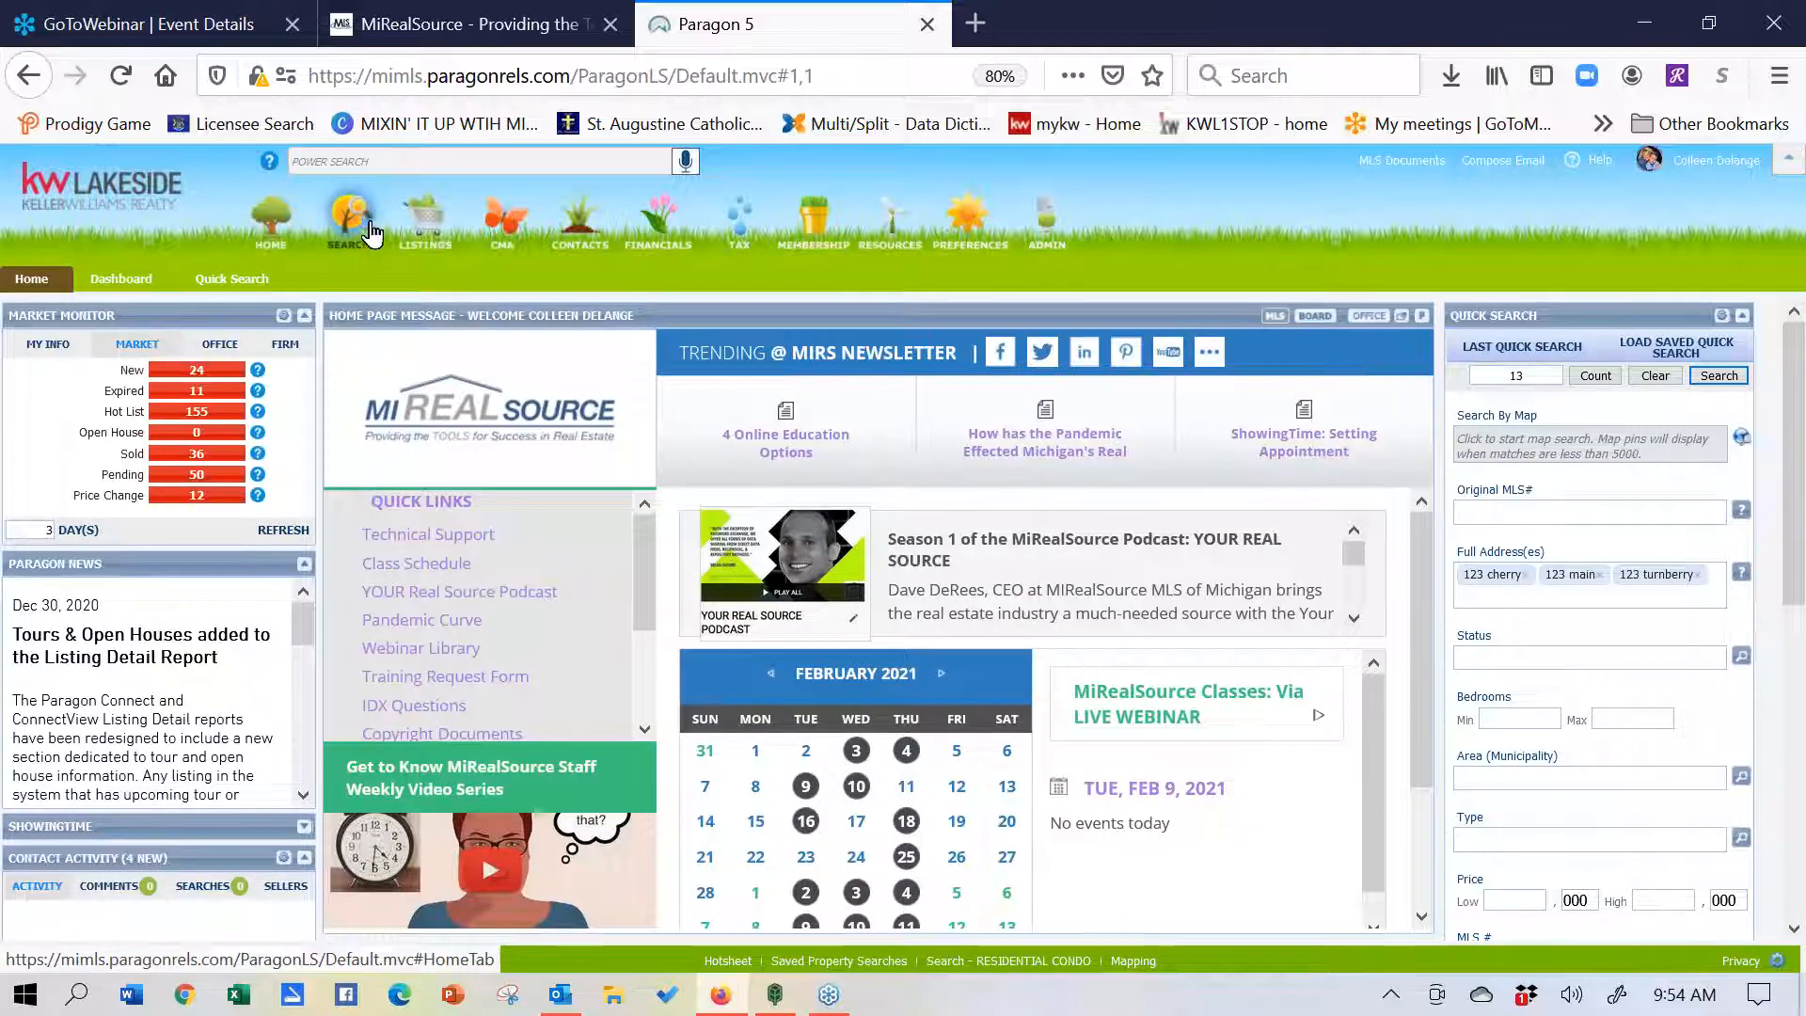
# - Clear the three 123 addresses and the count of 13 from Quick Search
pyautogui.click(378, 162)
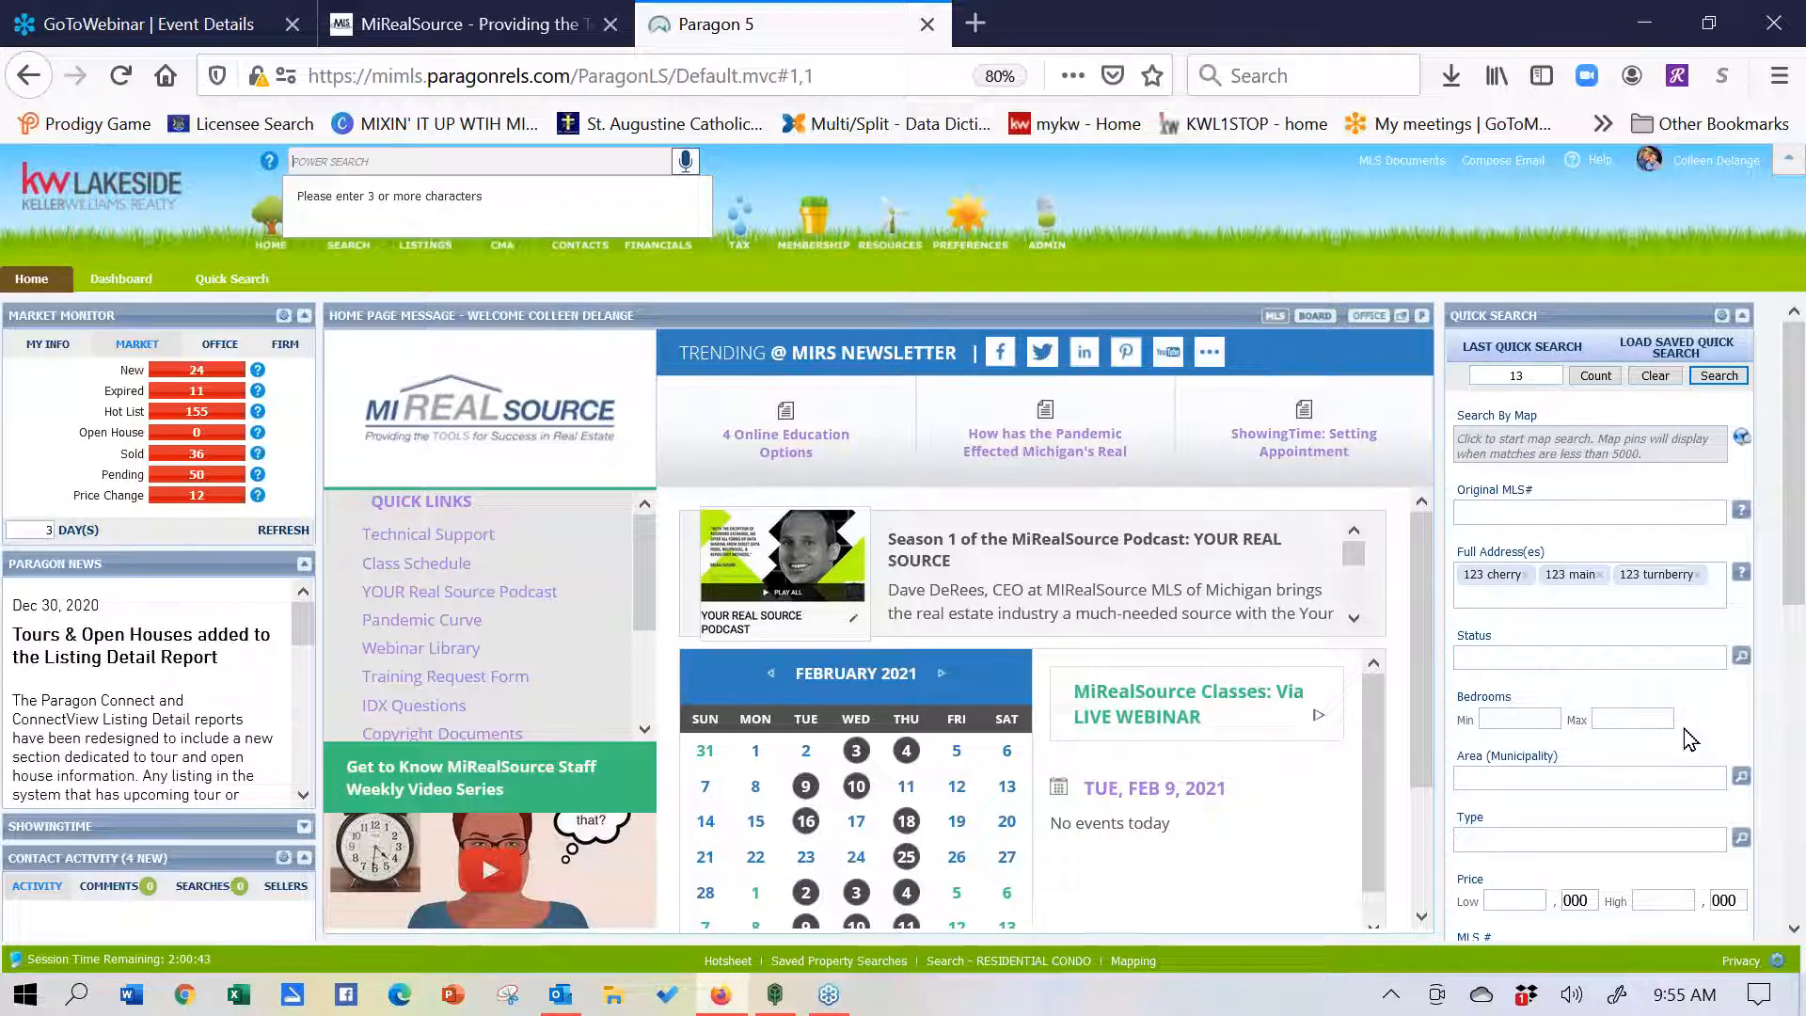
pyautogui.click(1551, 512)
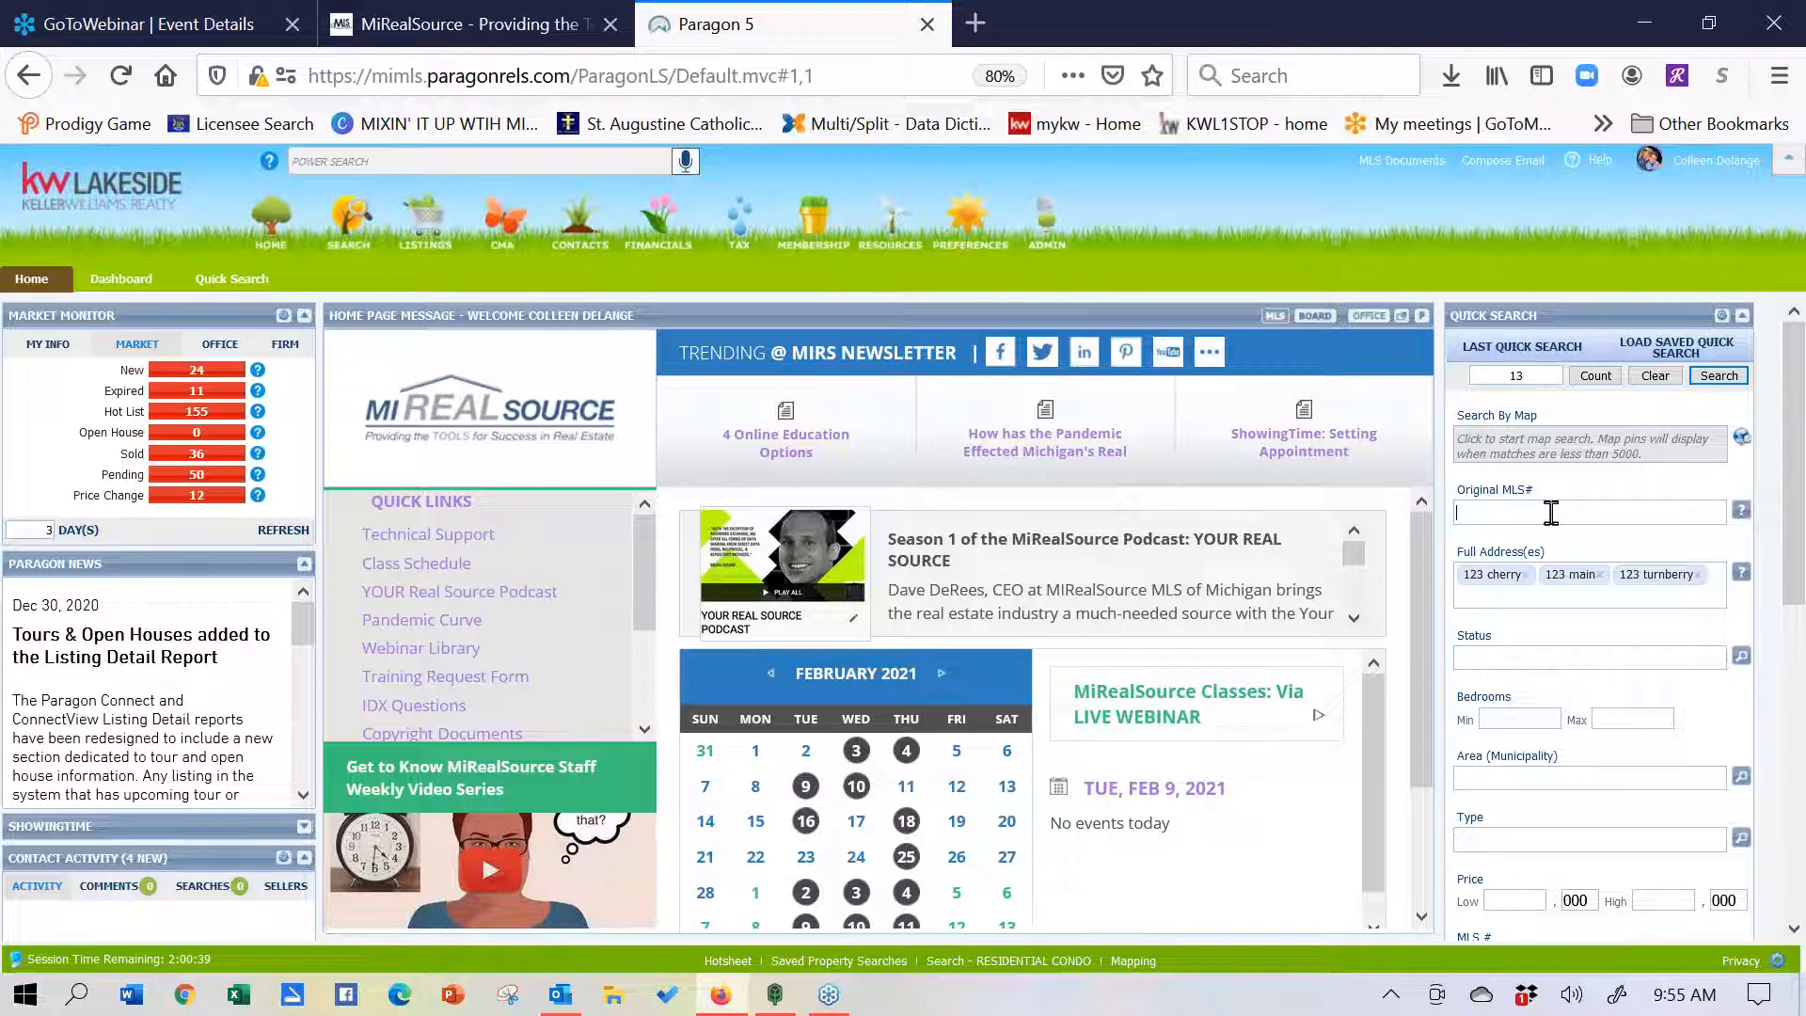
pyautogui.click(1657, 377)
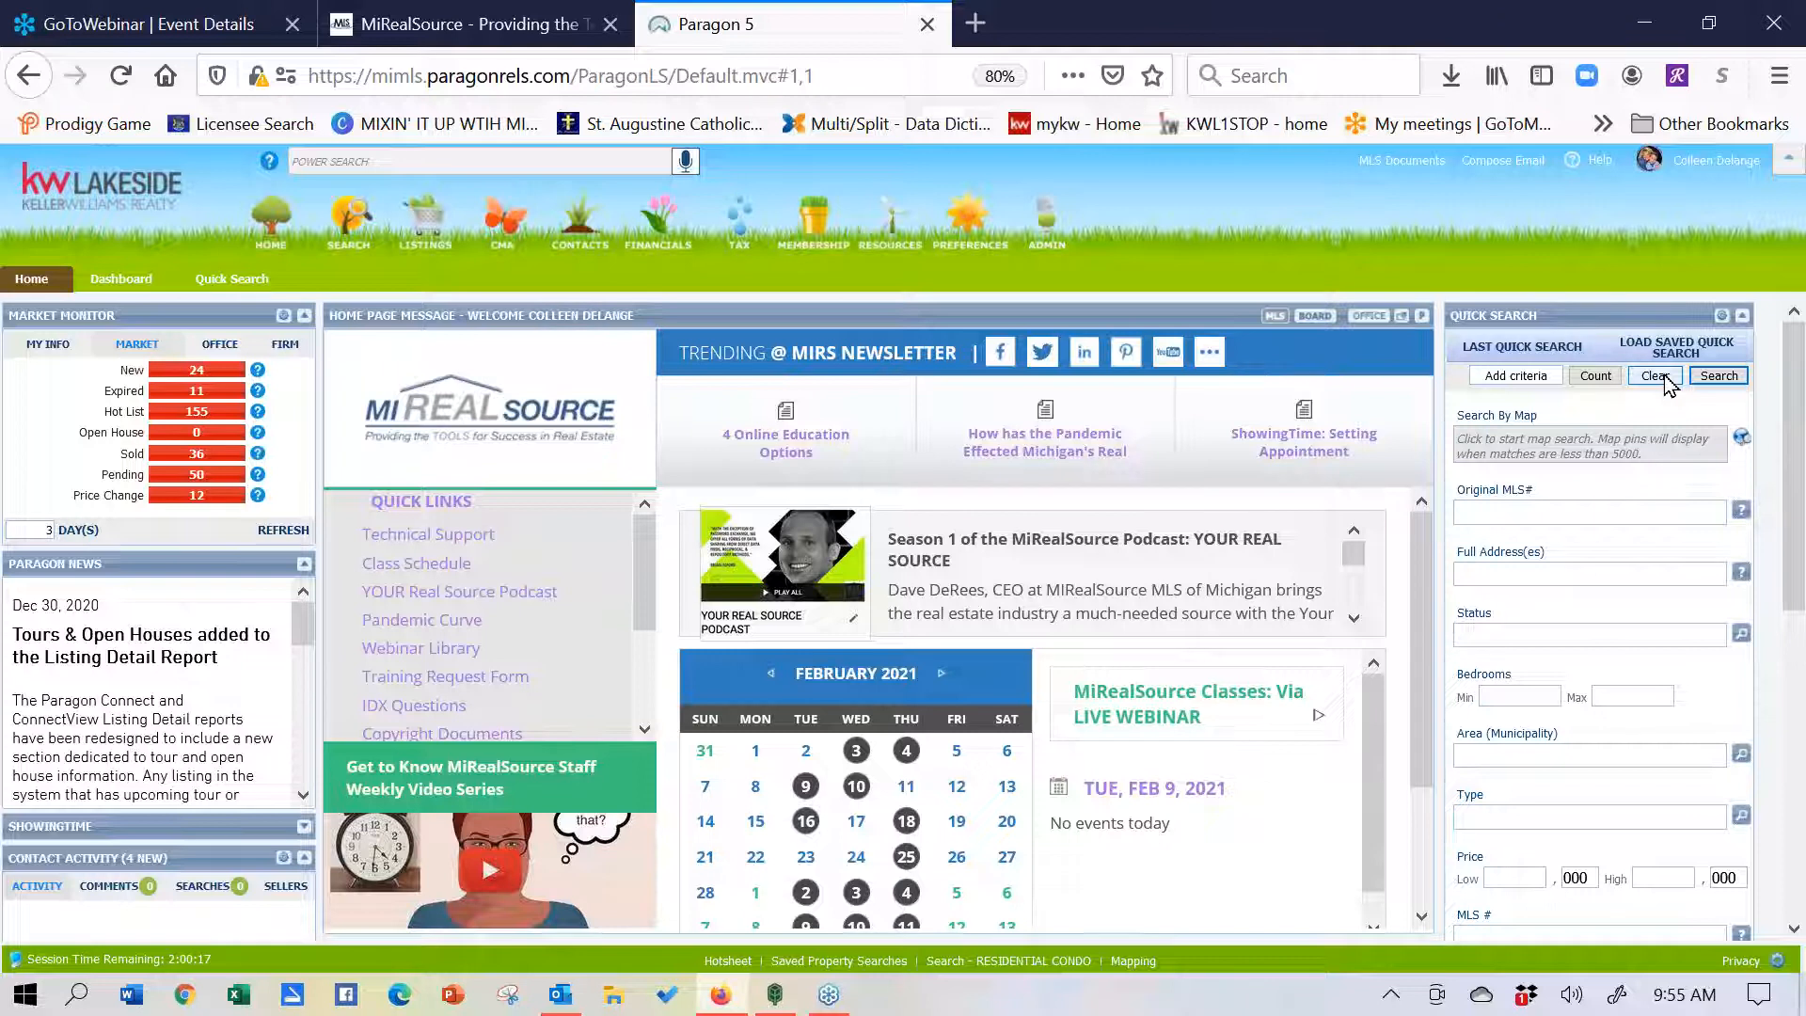
# - Enter 174018 as the Original MLS# criterion, giving a count of 3 listings
pyautogui.click(1579, 516)
pyautogui.write('174')
pyautogui.write('018')
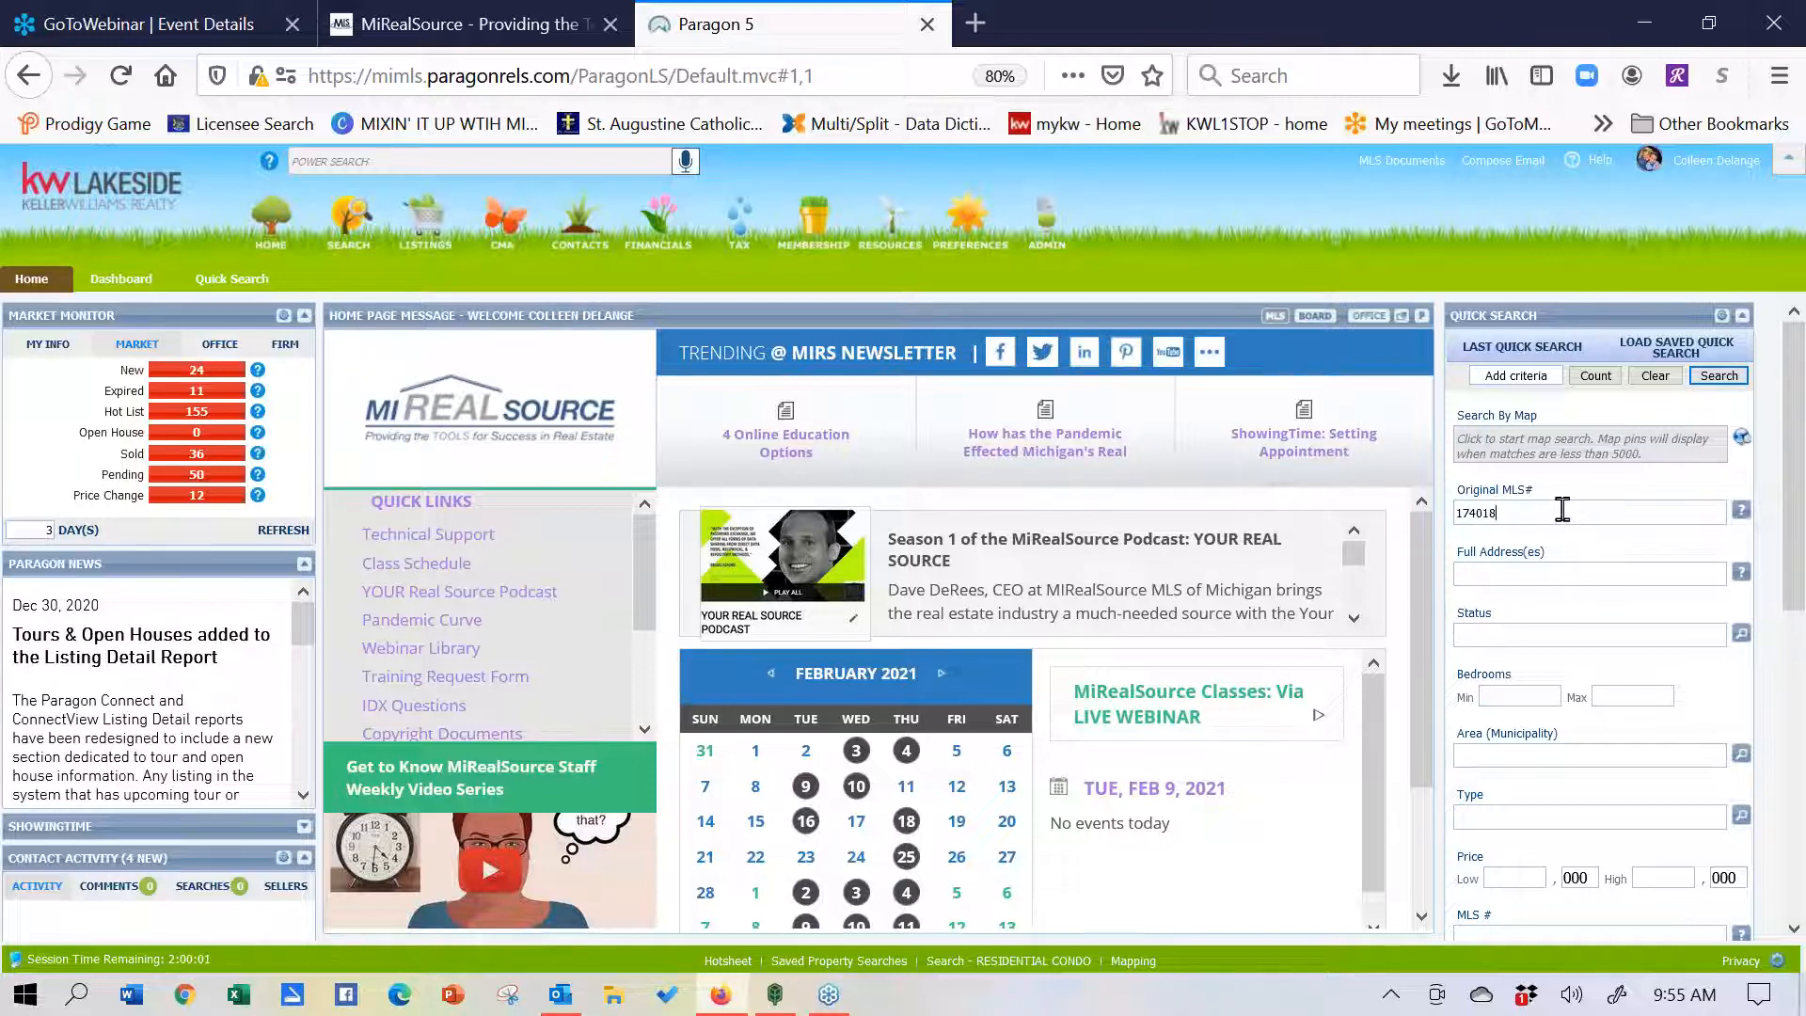
pyautogui.press('Tab')
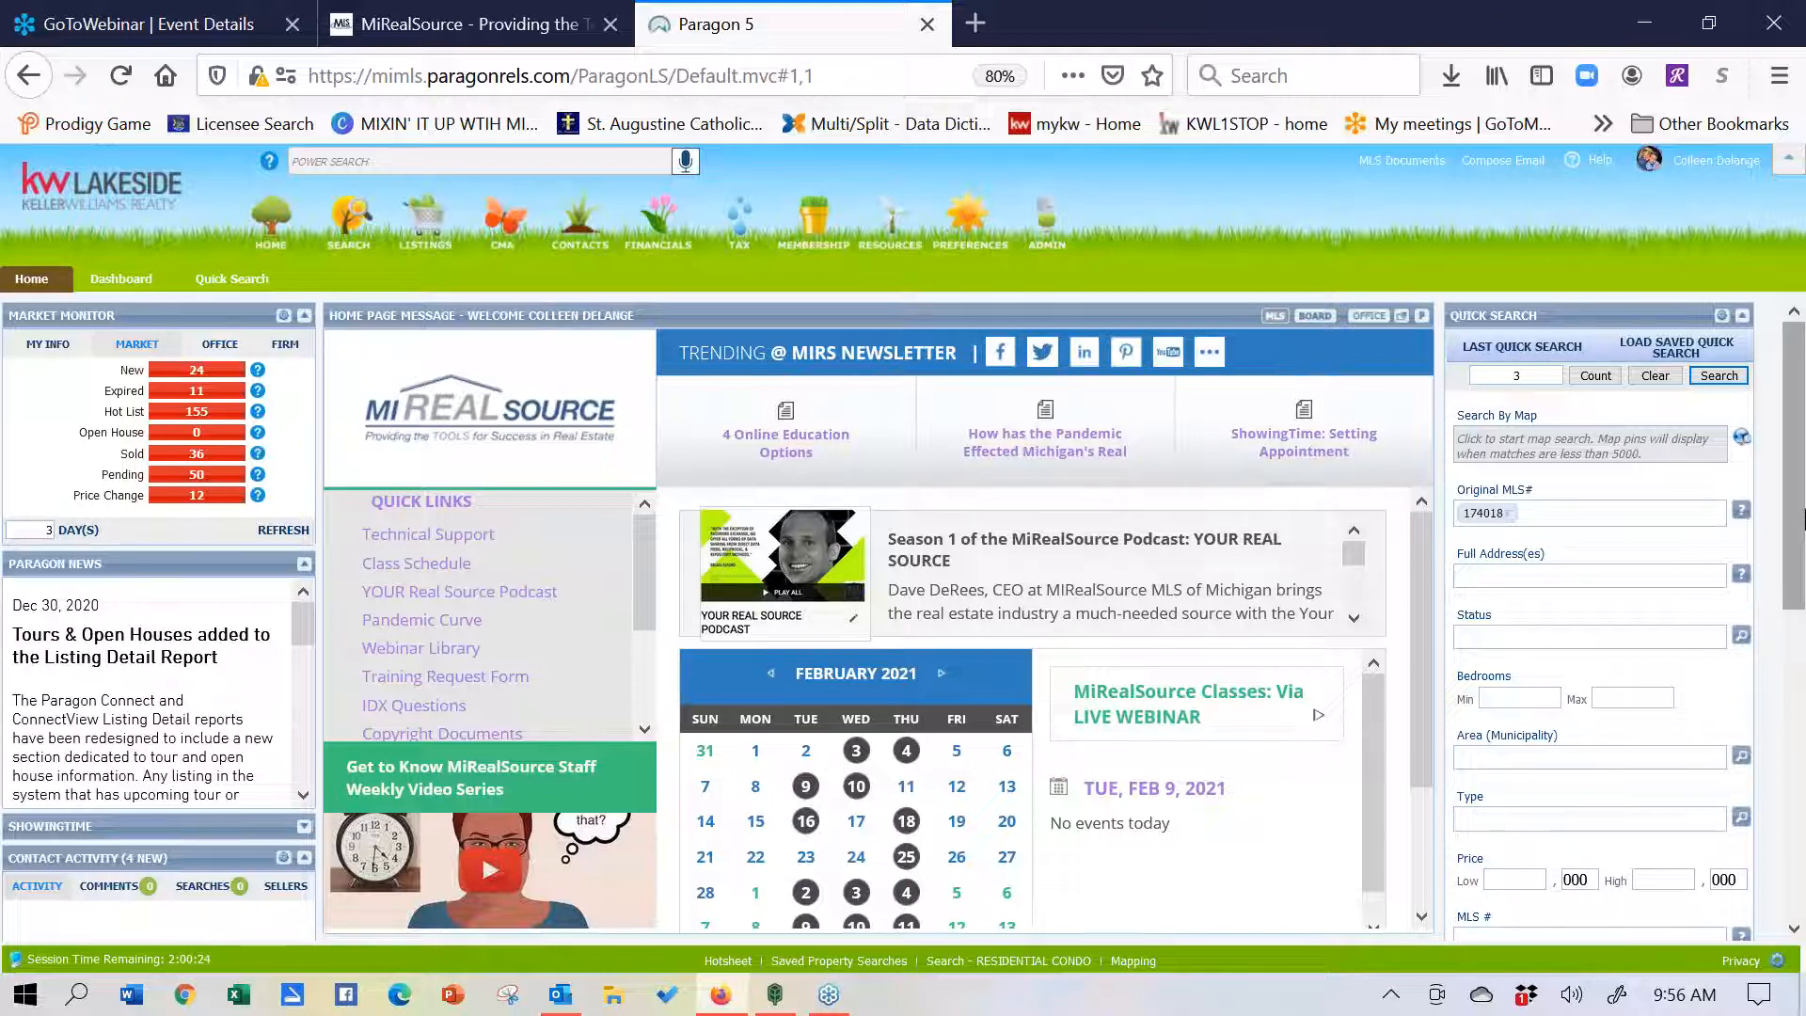
pyautogui.moveTo(1804, 522)
pyautogui.mouseDown()
pyautogui.moveTo(1799, 797)
pyautogui.moveTo(1797, 516)
pyautogui.mouseUp()
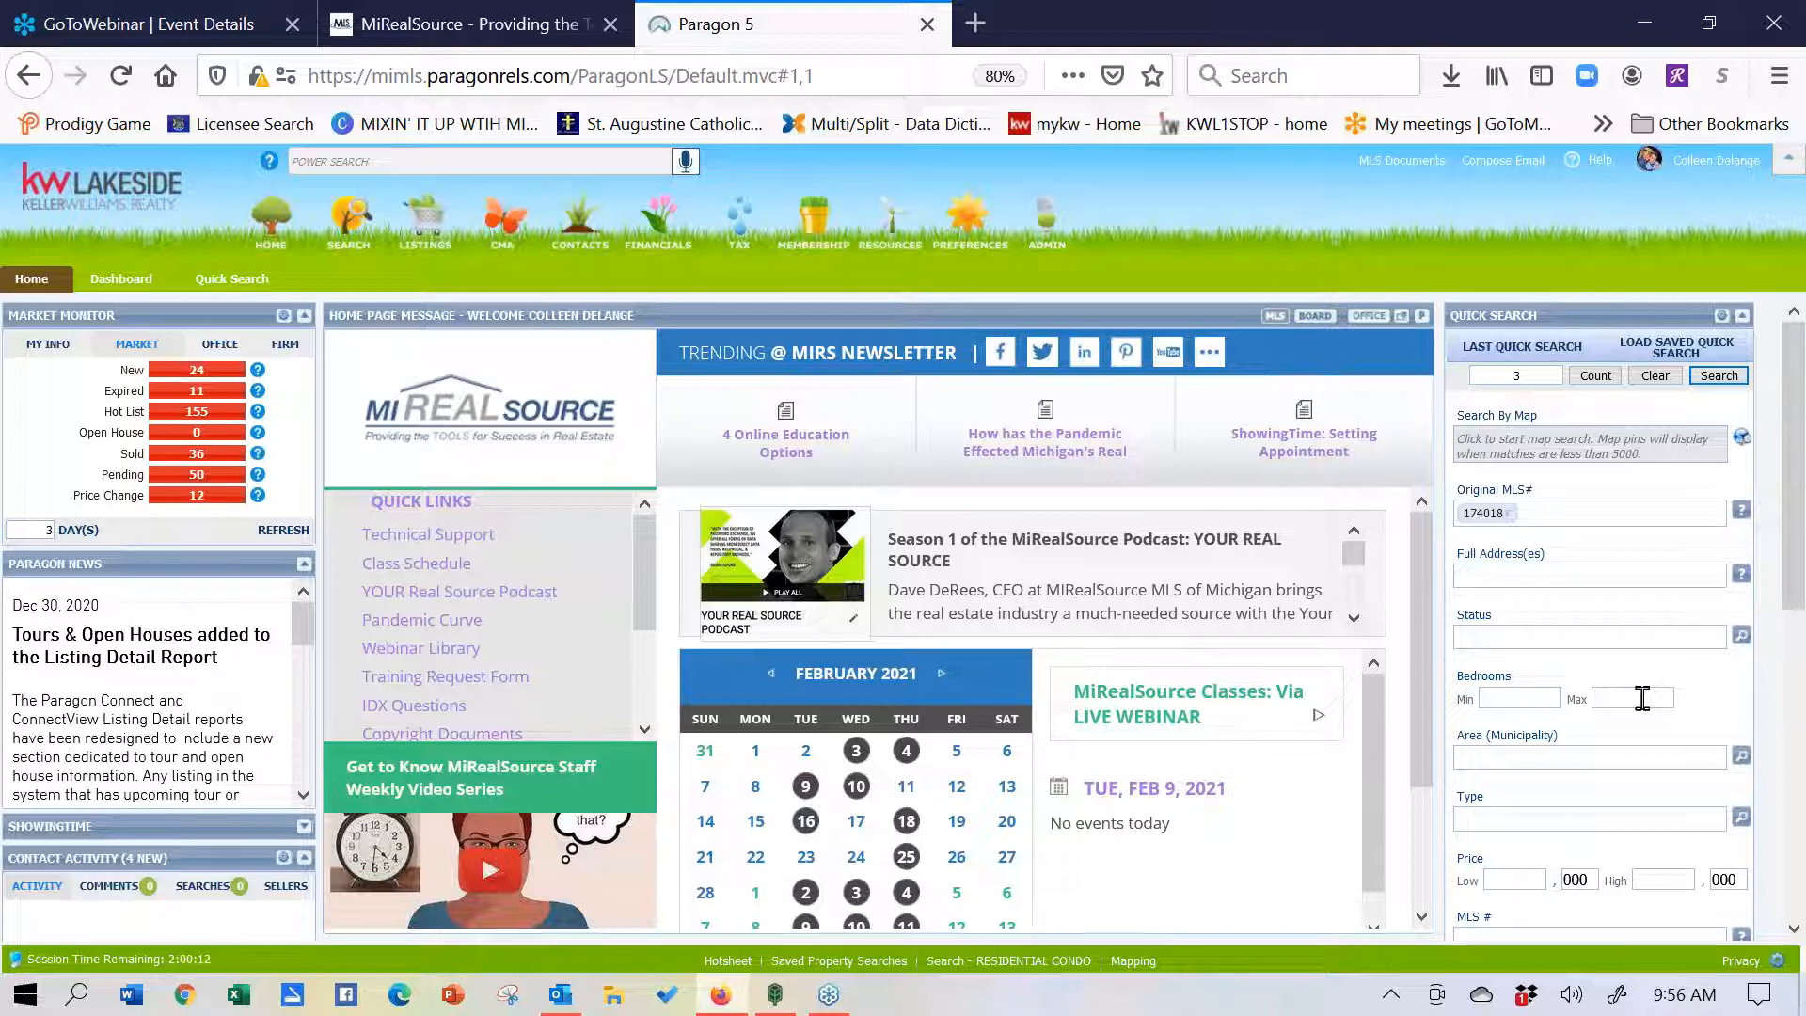
# - Remove Original MLS# from the selected Quick Search fields in the customize dialog
pyautogui.click(1722, 323)
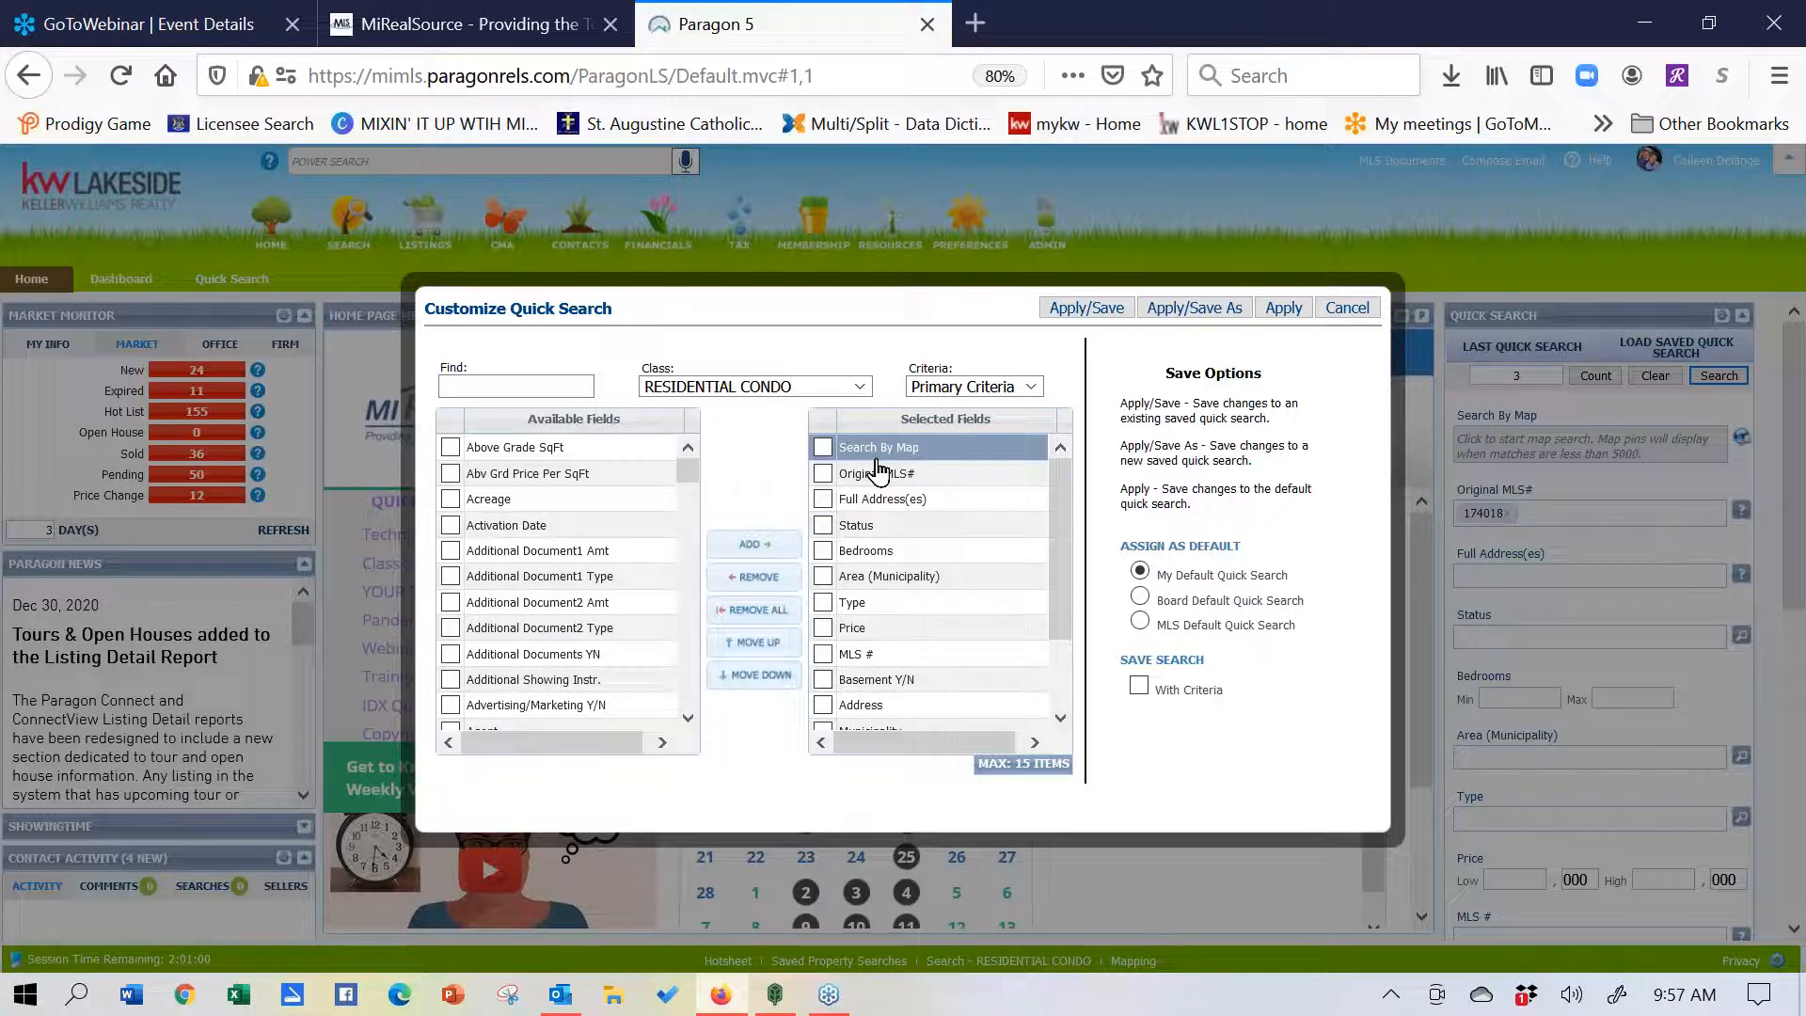
pyautogui.click(824, 475)
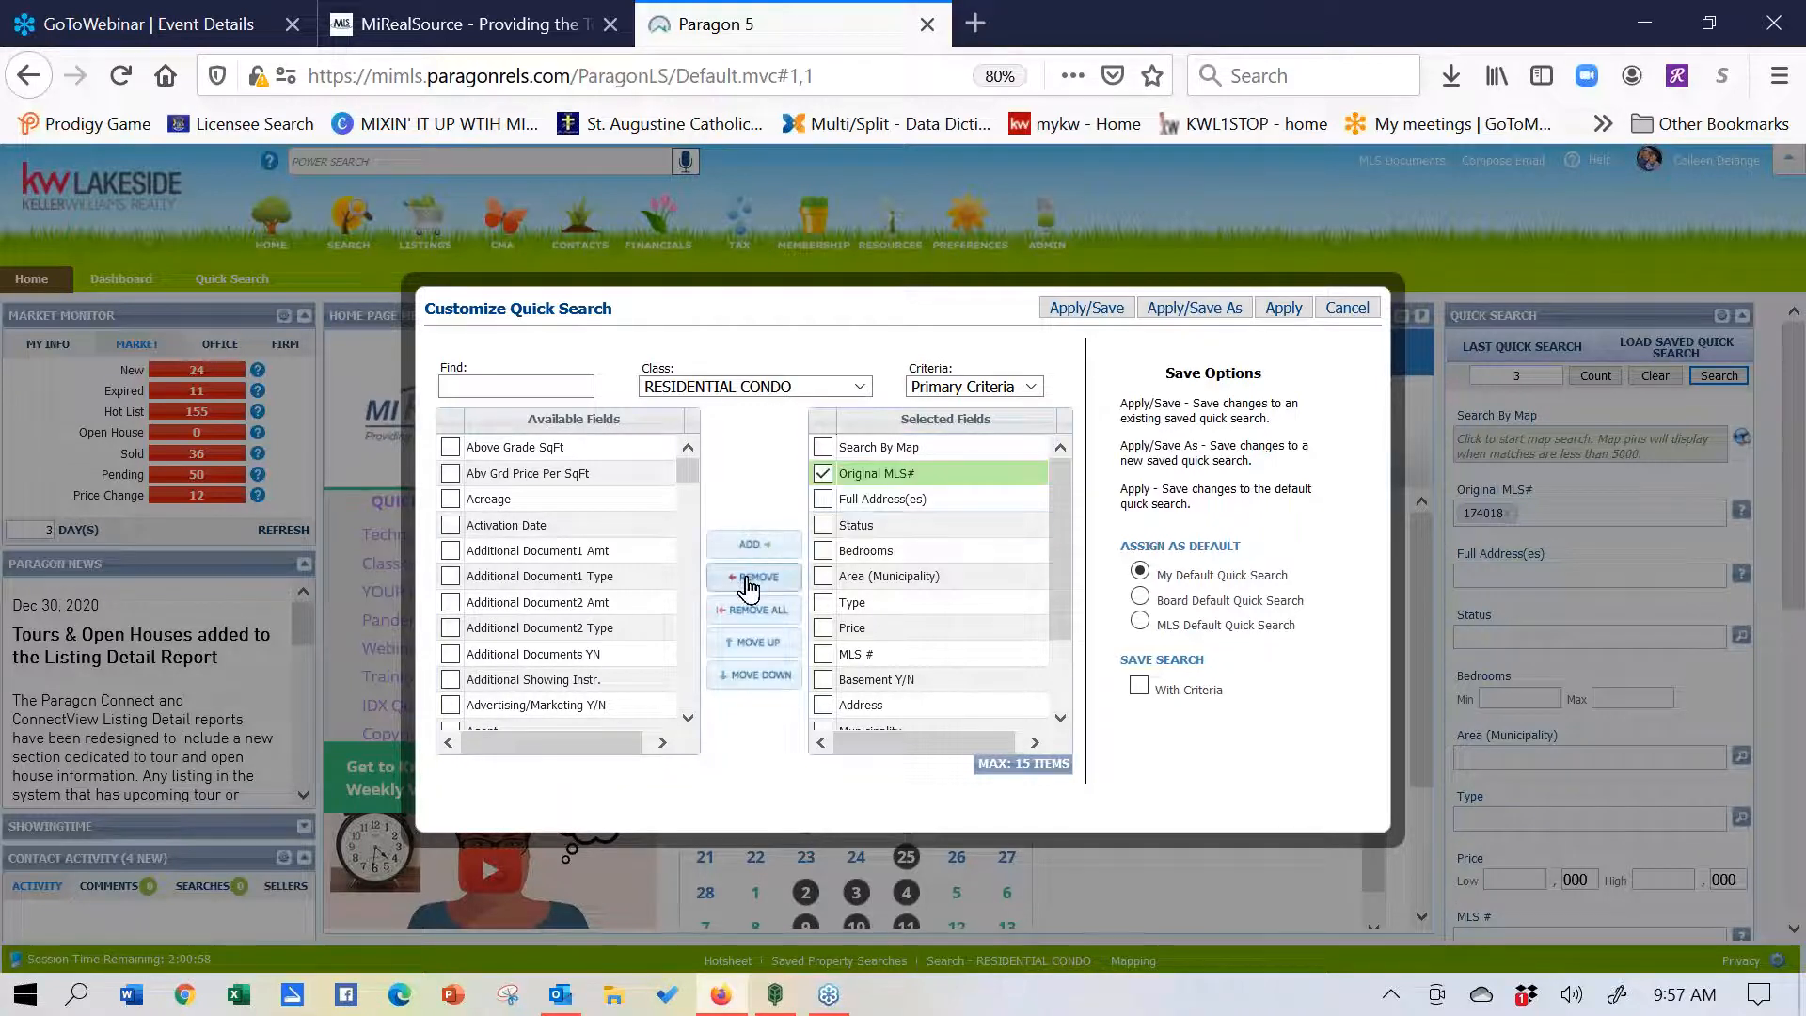
pyautogui.click(750, 579)
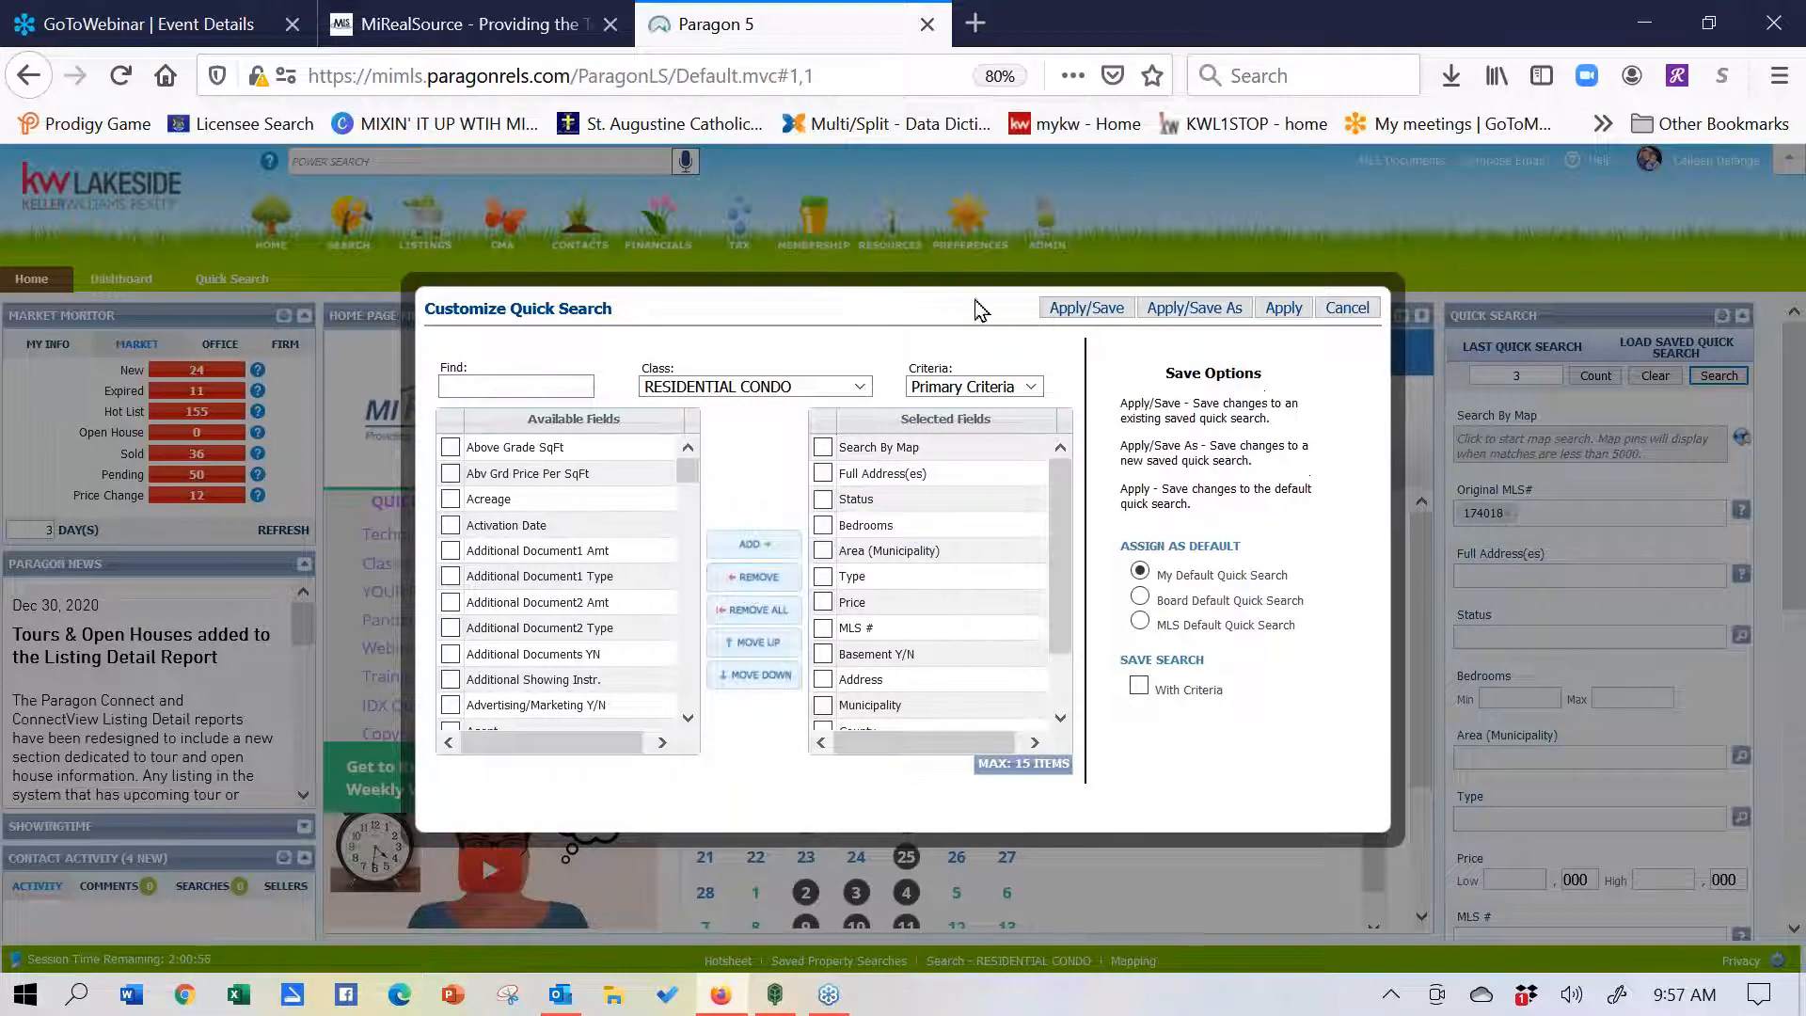
# - Find 'original' and add Original MLS# back at the end of the selected fields
pyautogui.click(516, 381)
pyautogui.write('origin')
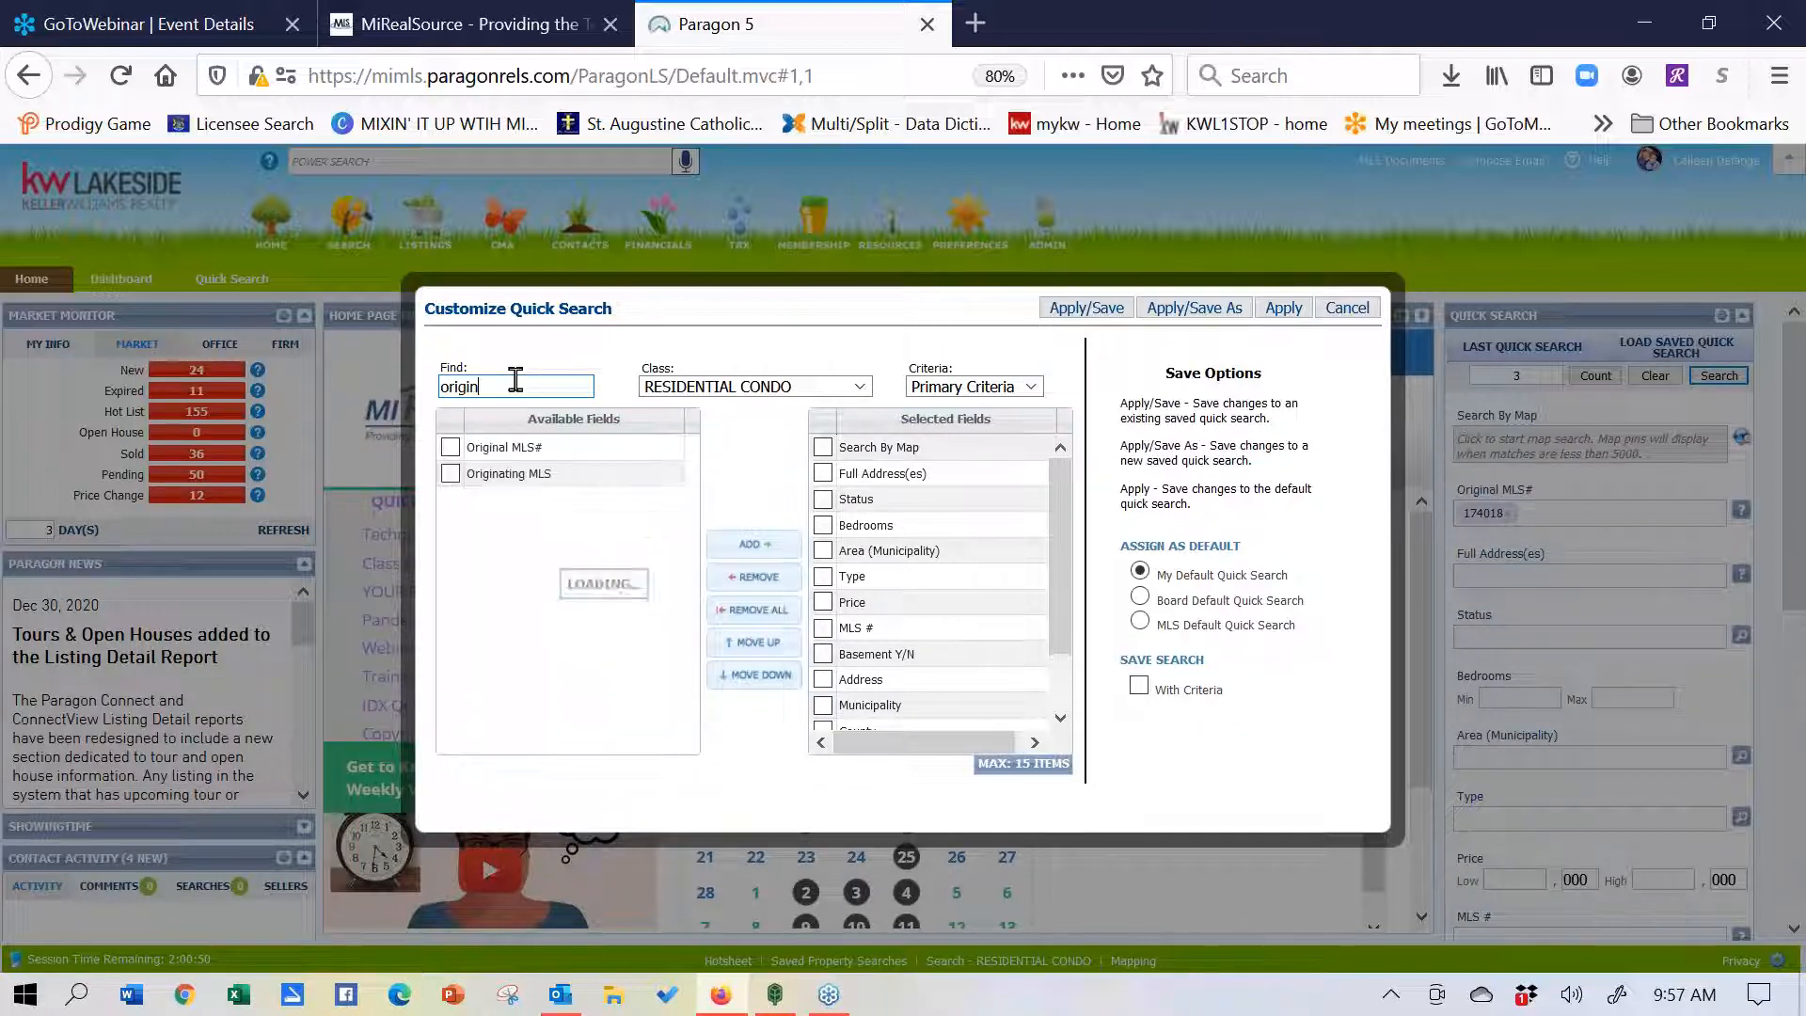
pyautogui.write('al')
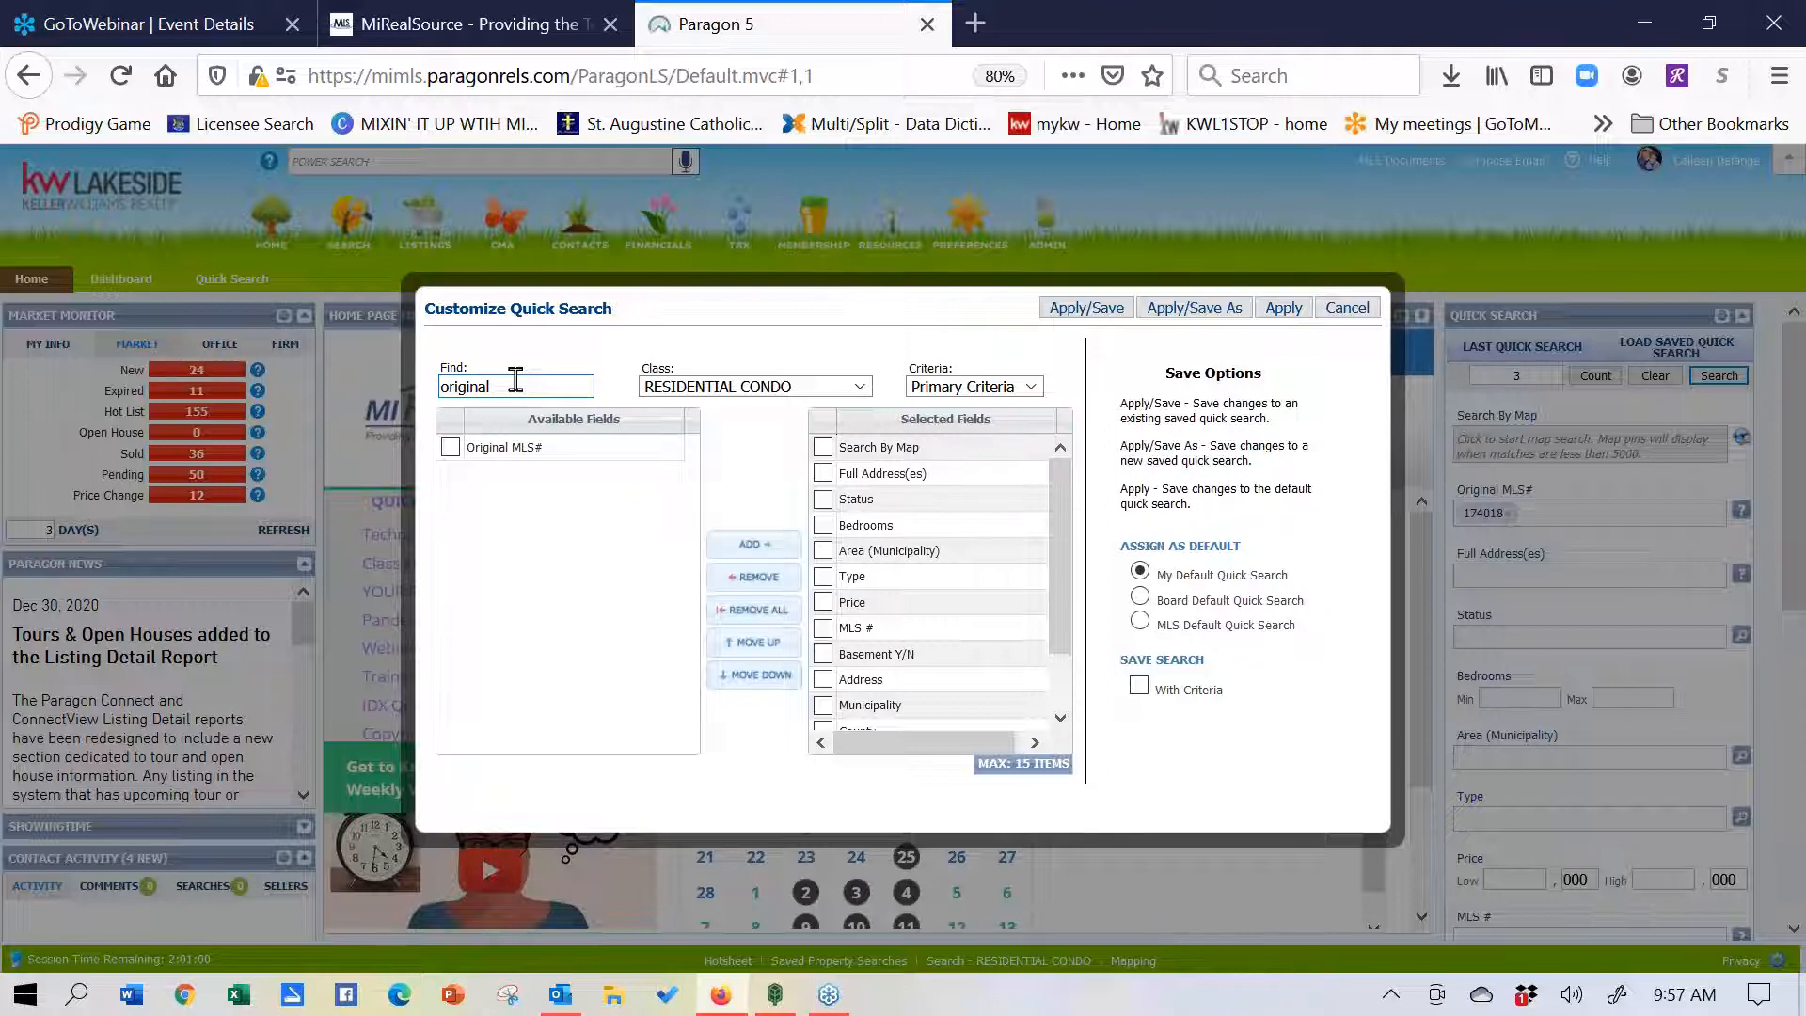
pyautogui.click(450, 448)
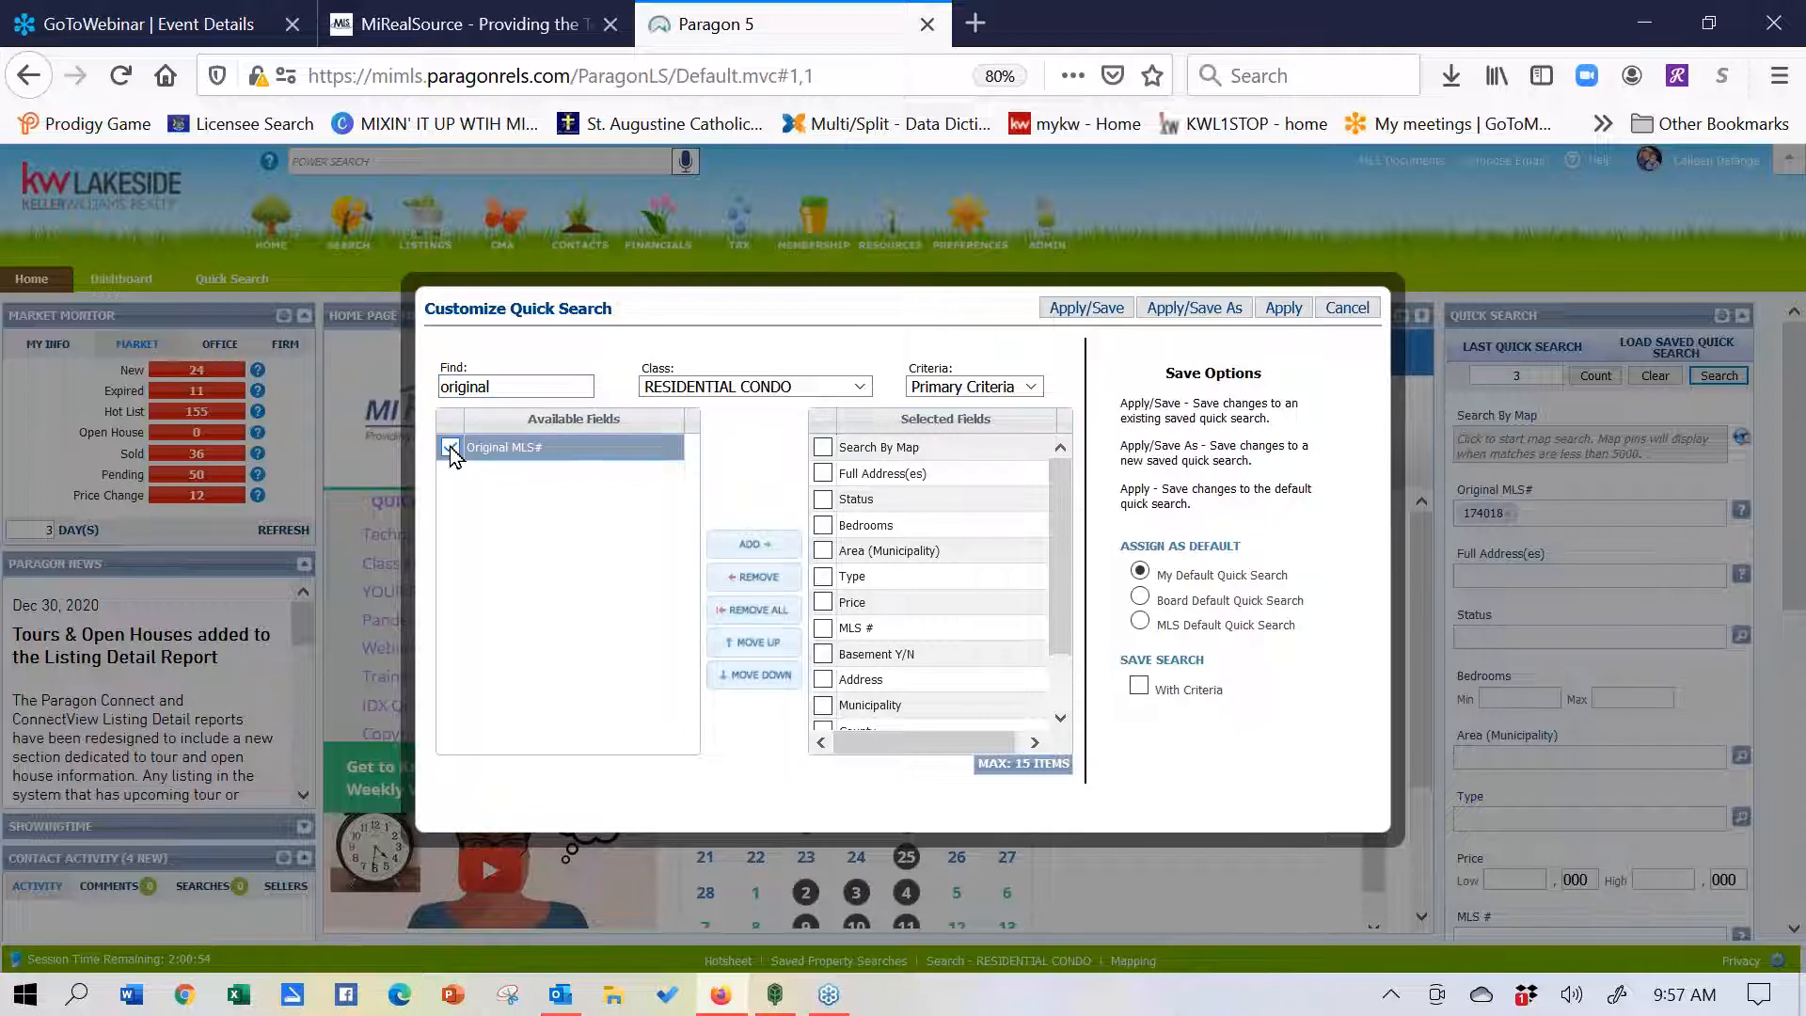
pyautogui.click(764, 547)
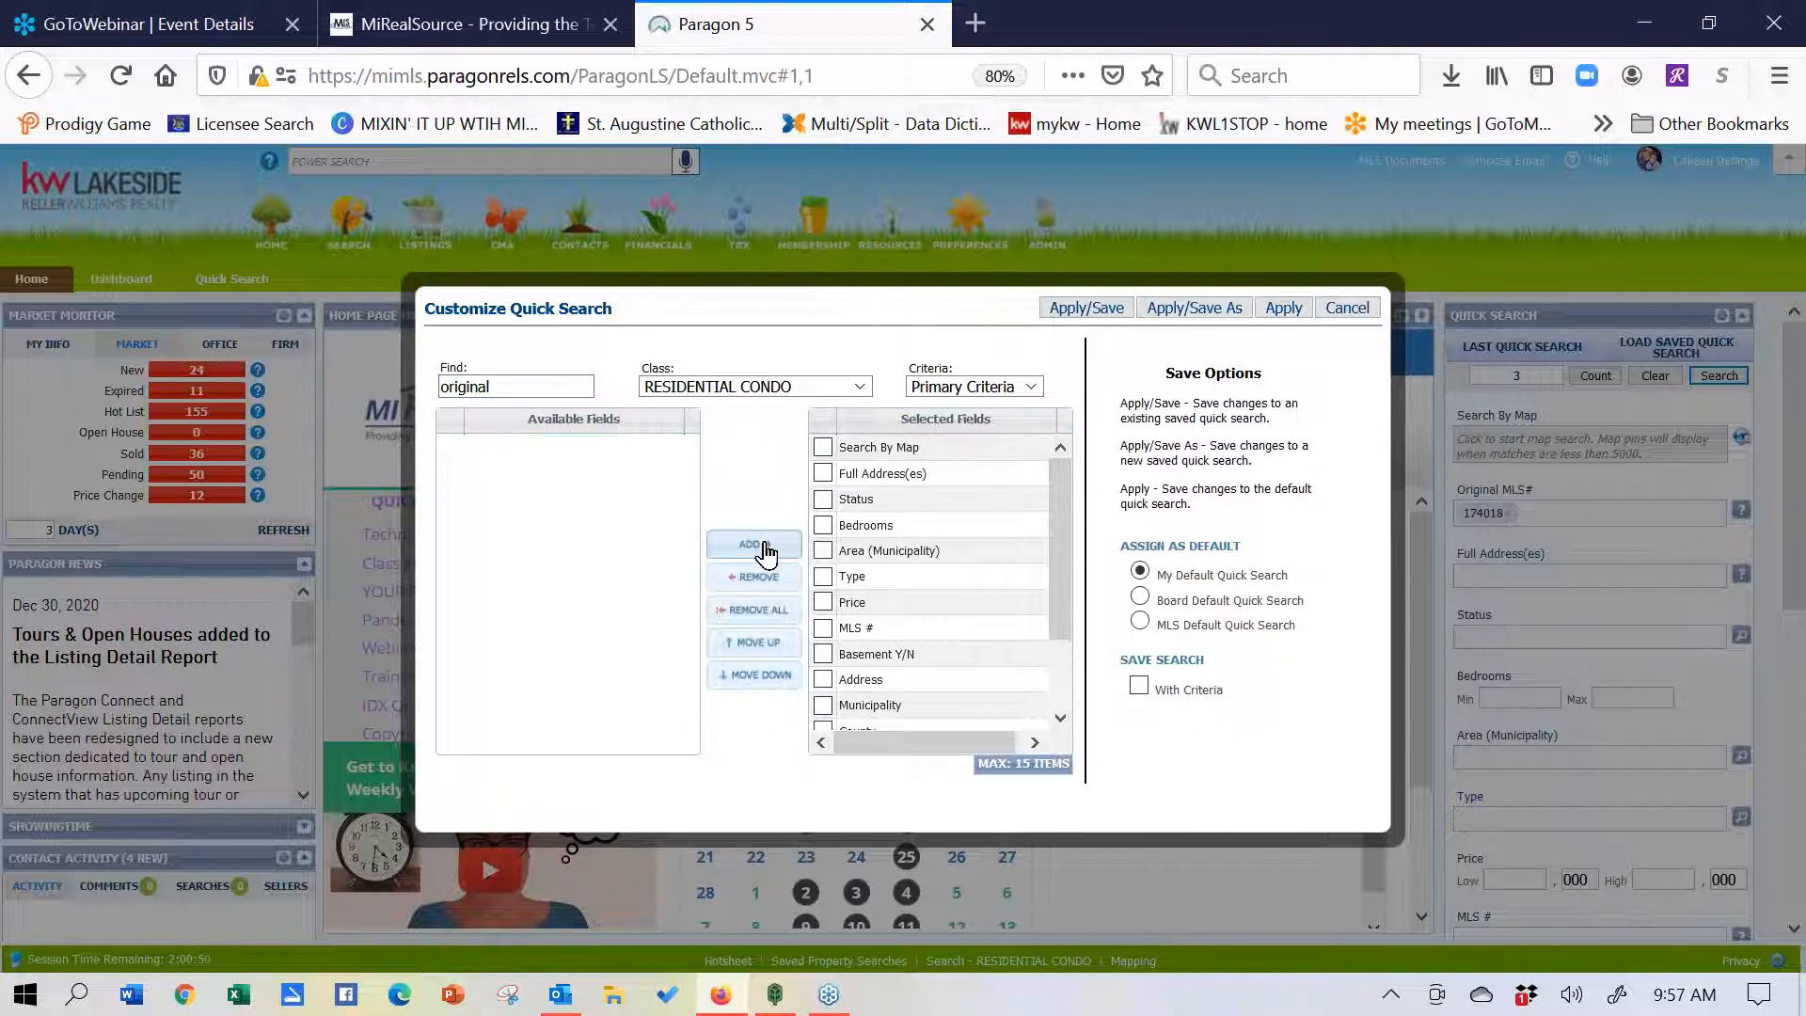
pyautogui.moveTo(1059, 489); pyautogui.dragTo(1064, 637)
pyautogui.click(946, 718)
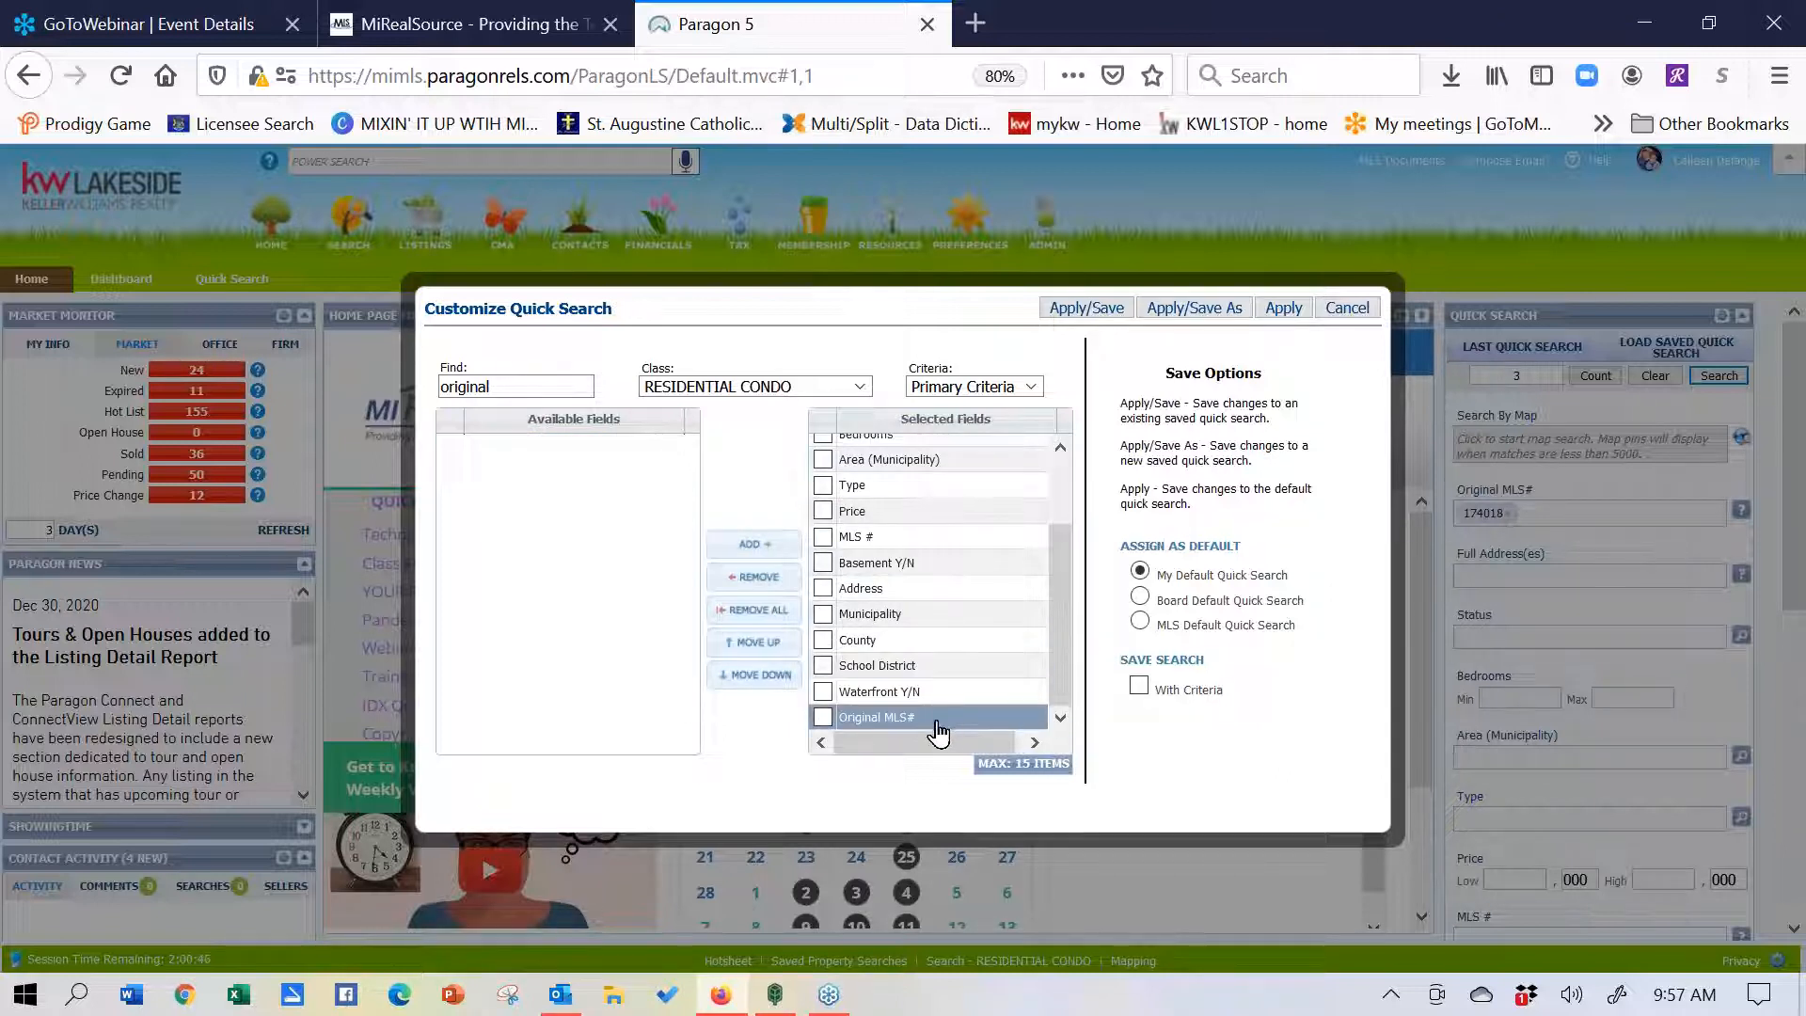
# - Reorder quick search fields: Original MLS# second, Basement Y/N right below Status, then apply
pyautogui.moveTo(938, 733); pyautogui.dragTo(939, 491)
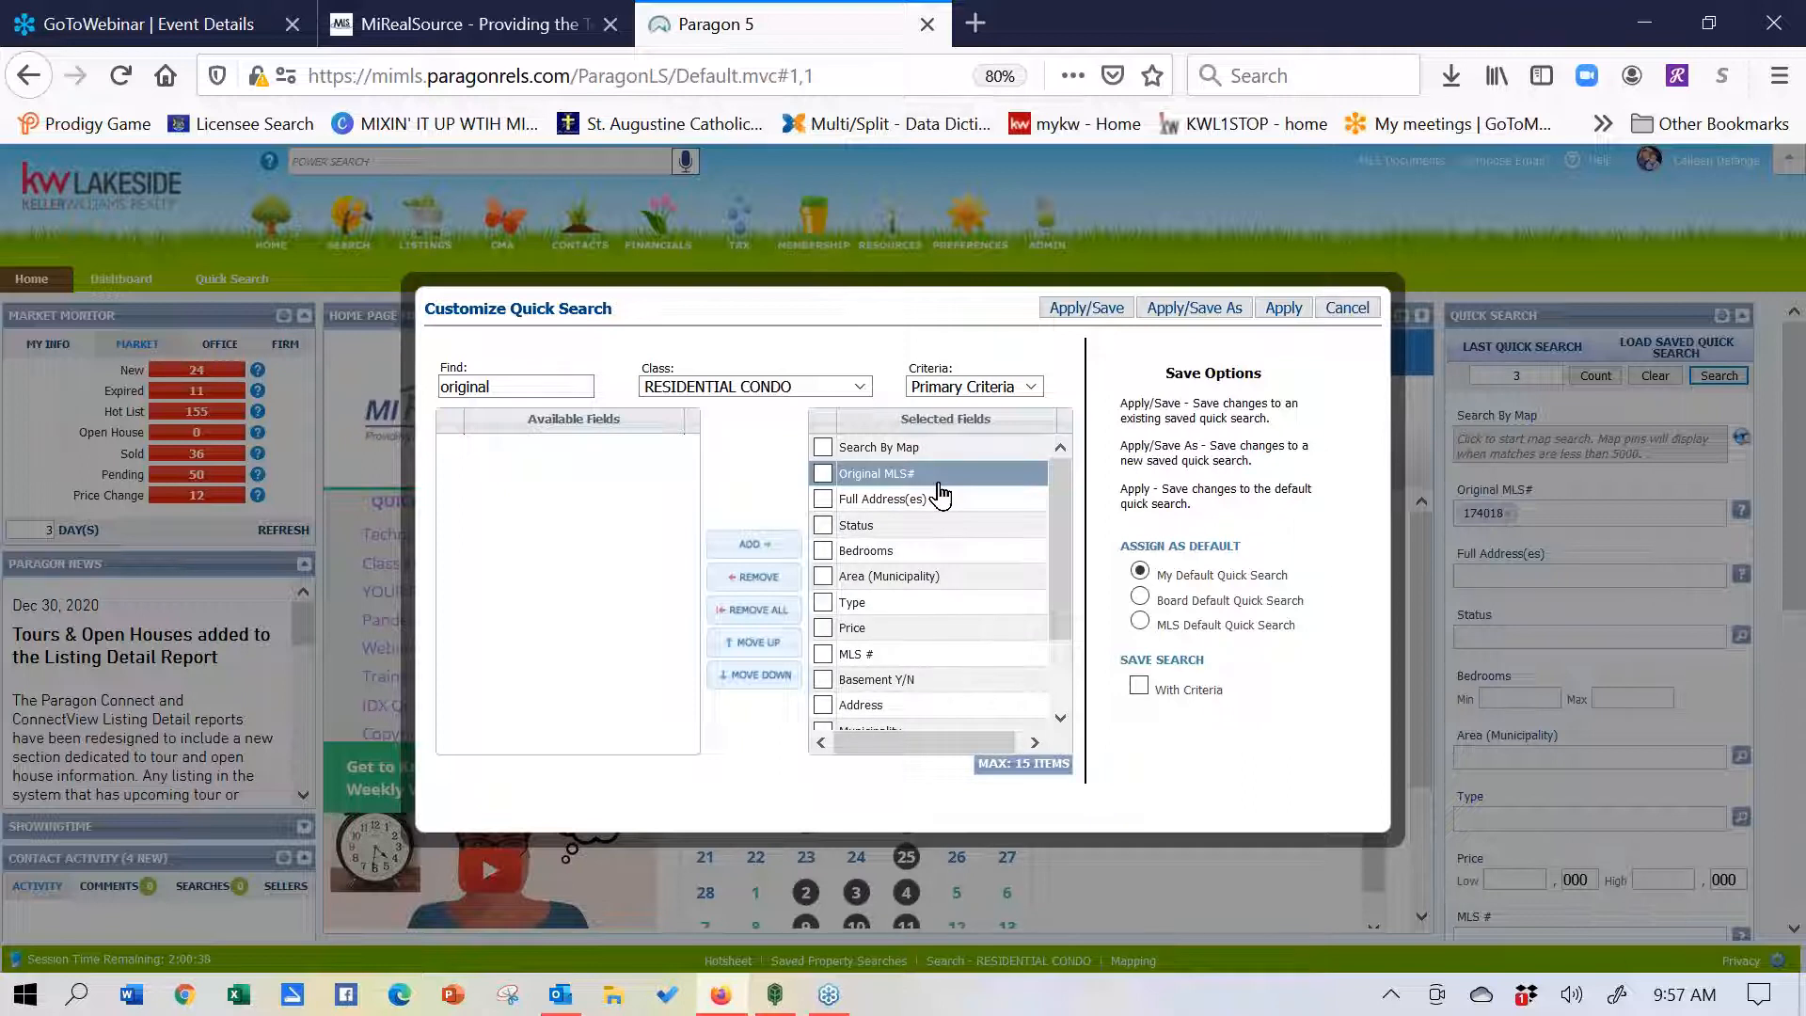
pyautogui.click(939, 452)
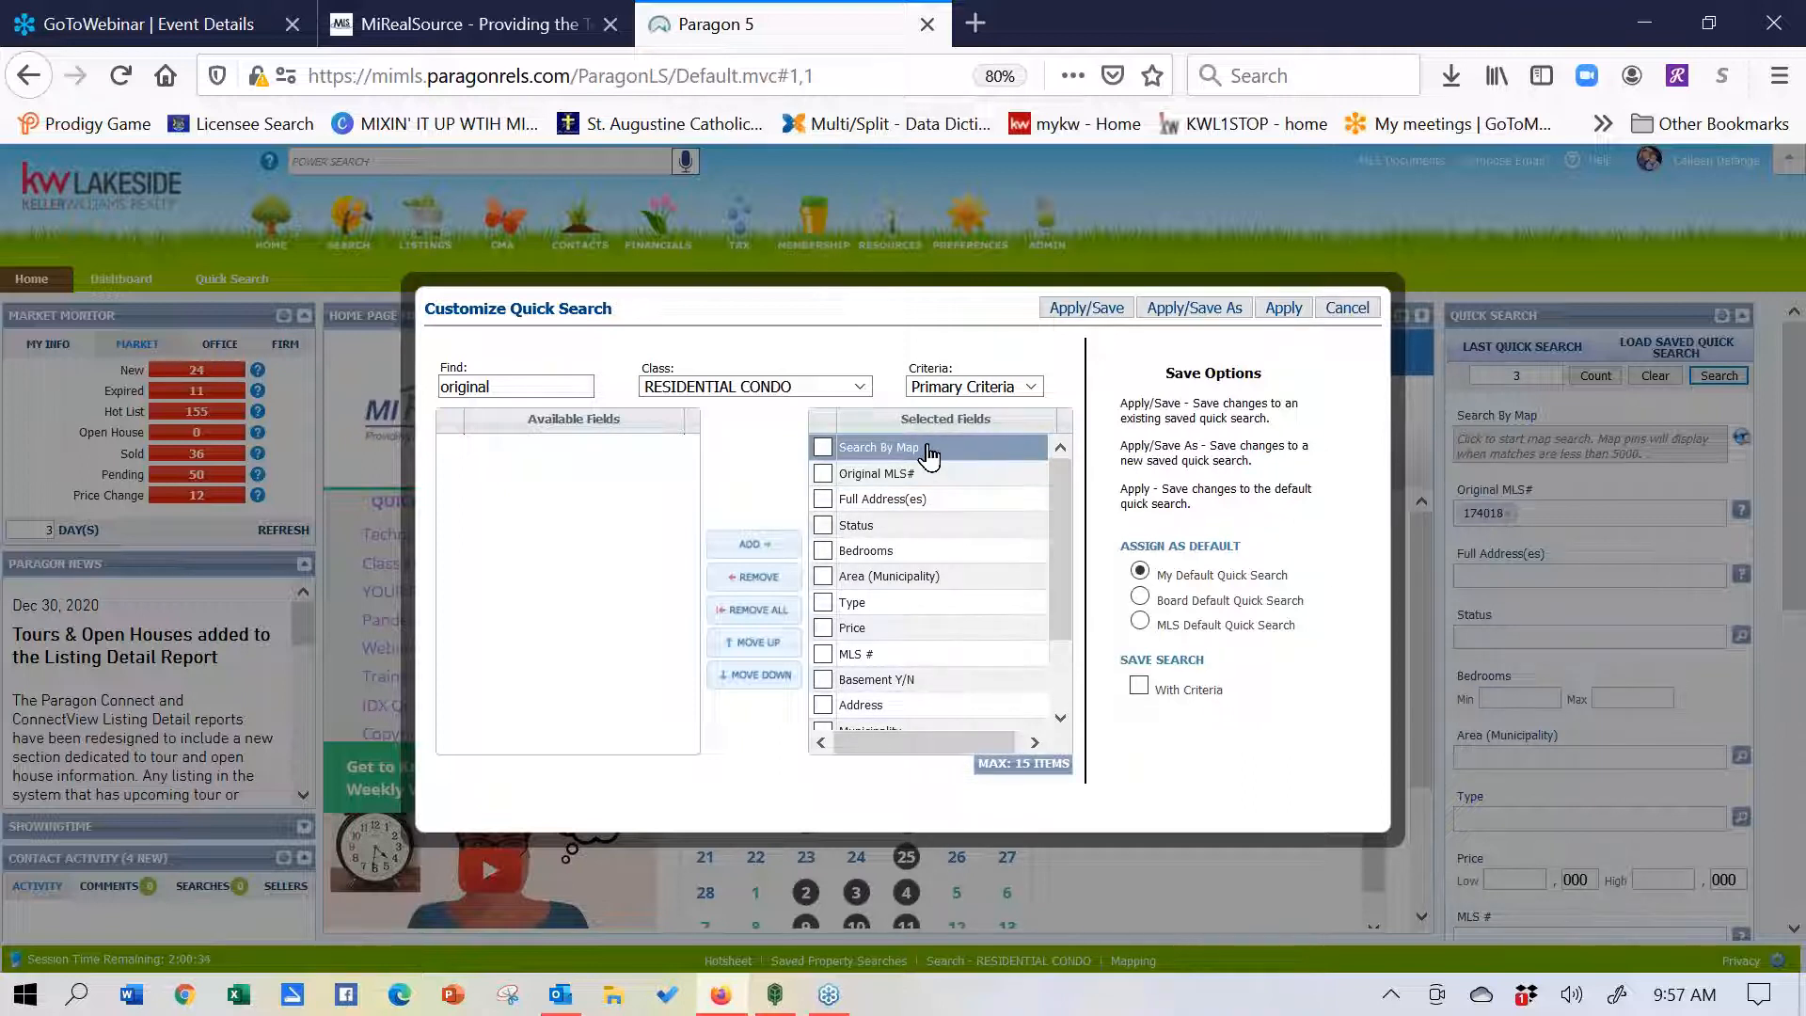
pyautogui.click(966, 480)
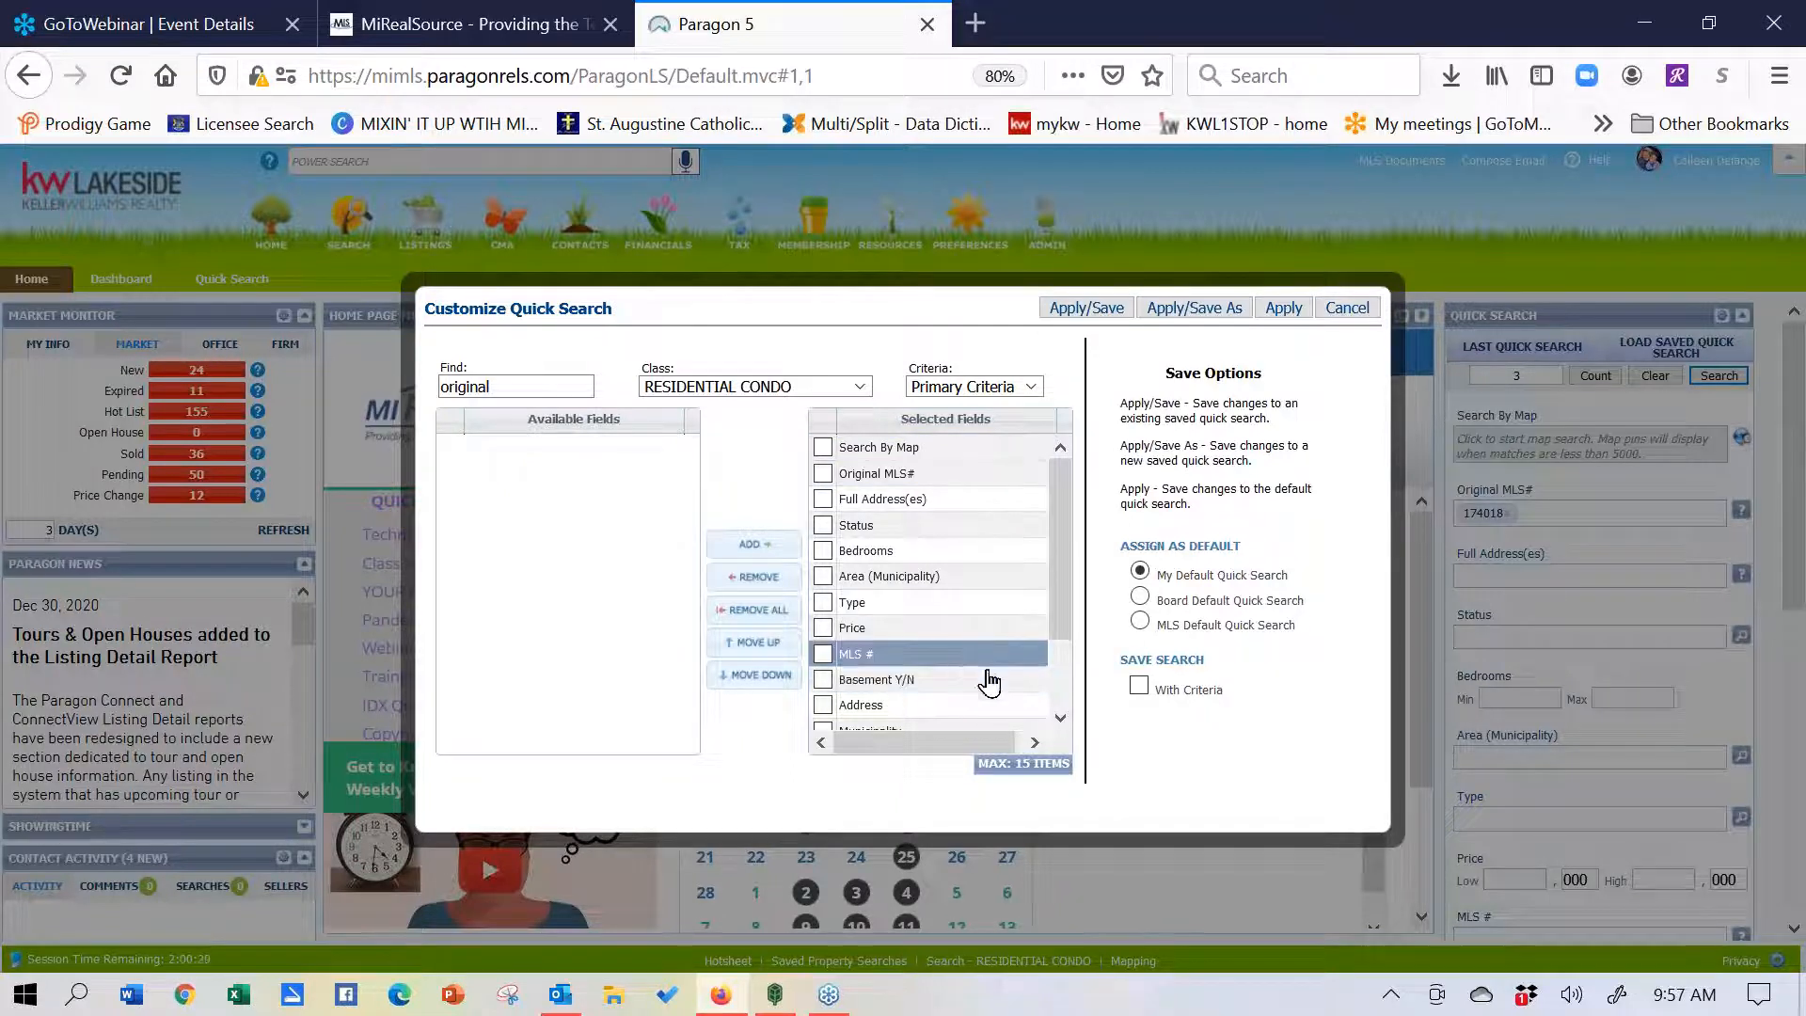
pyautogui.moveTo(985, 617); pyautogui.dragTo(1001, 550)
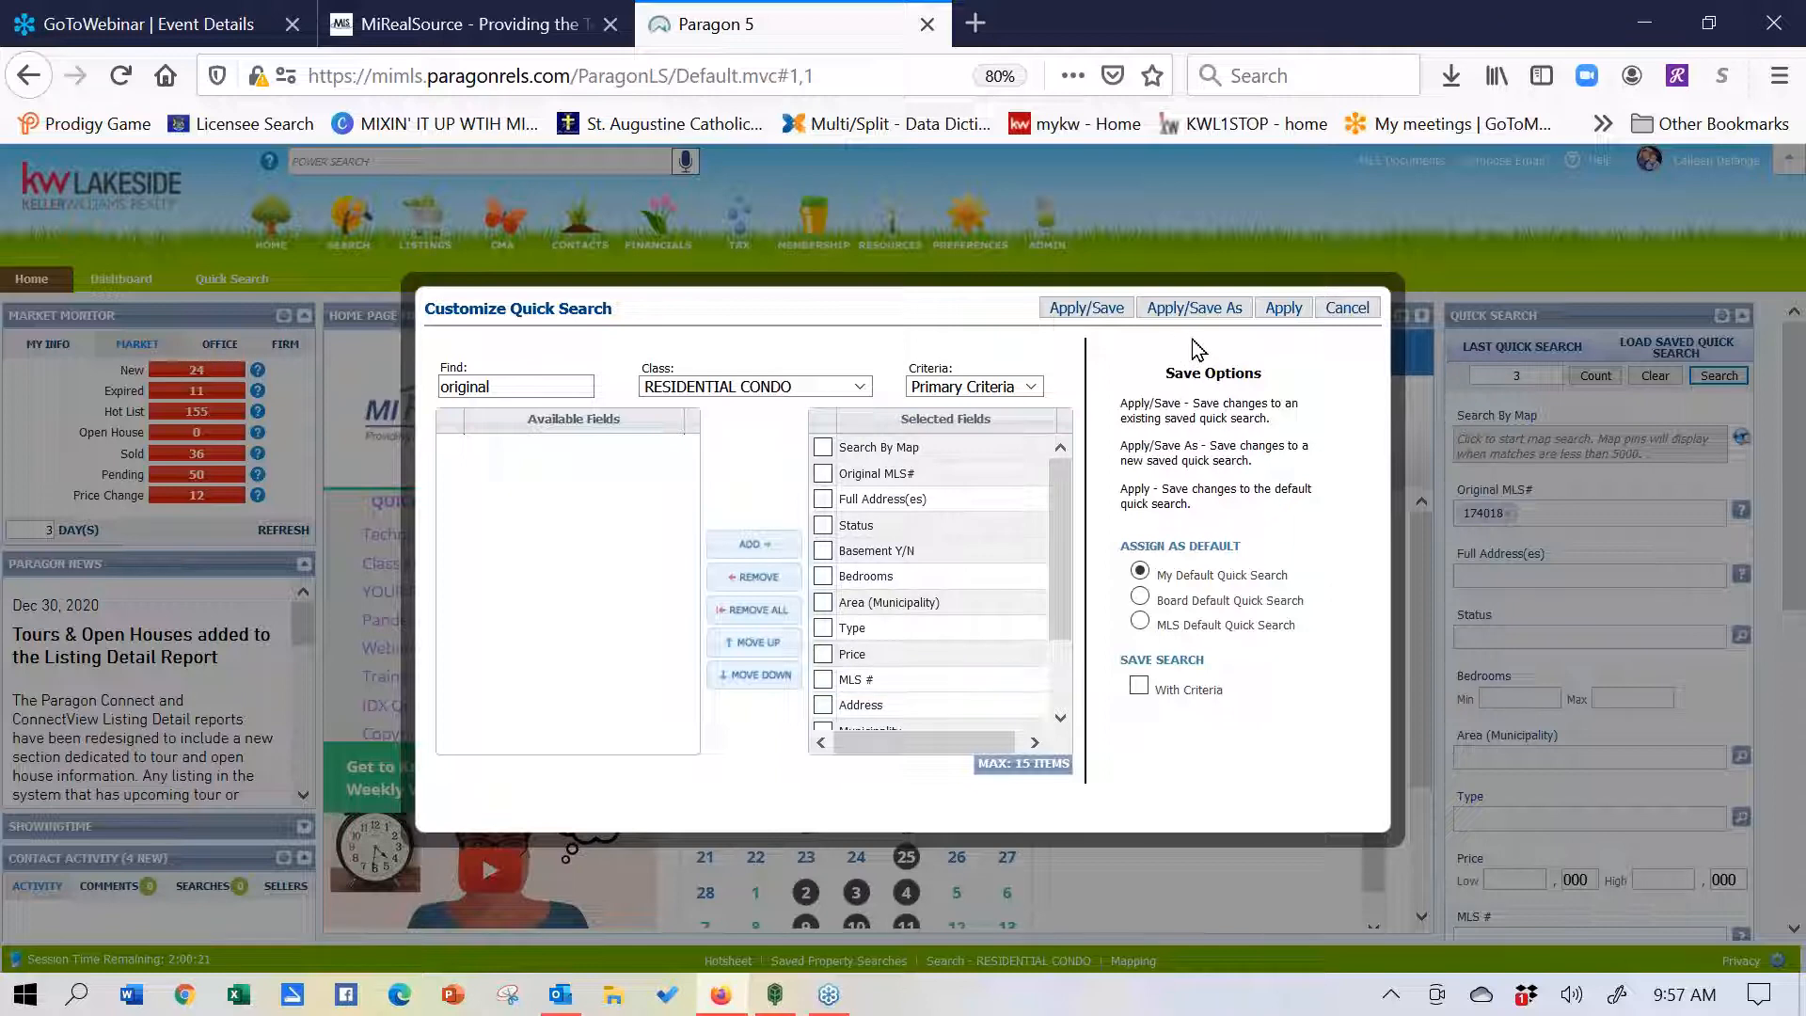
pyautogui.click(1283, 310)
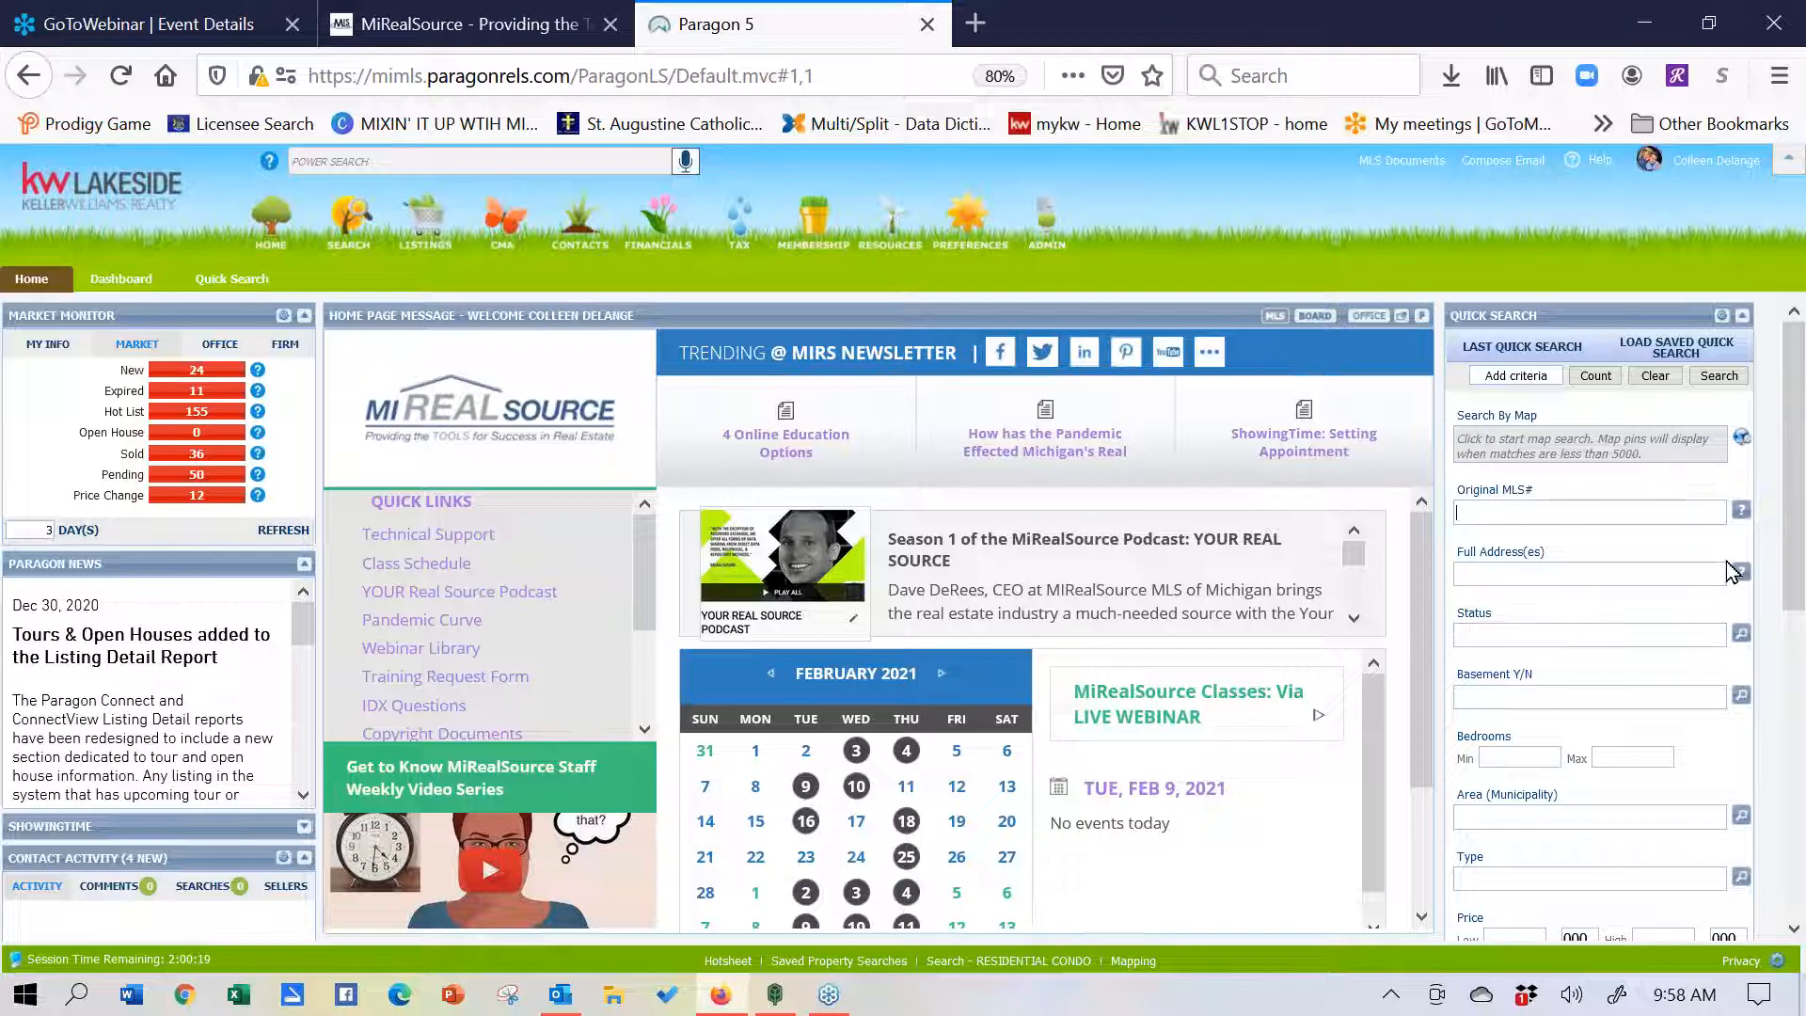
# - Dismiss the empty saved quick searches dialog and show the Last Quick Search list
pyautogui.click(1663, 362)
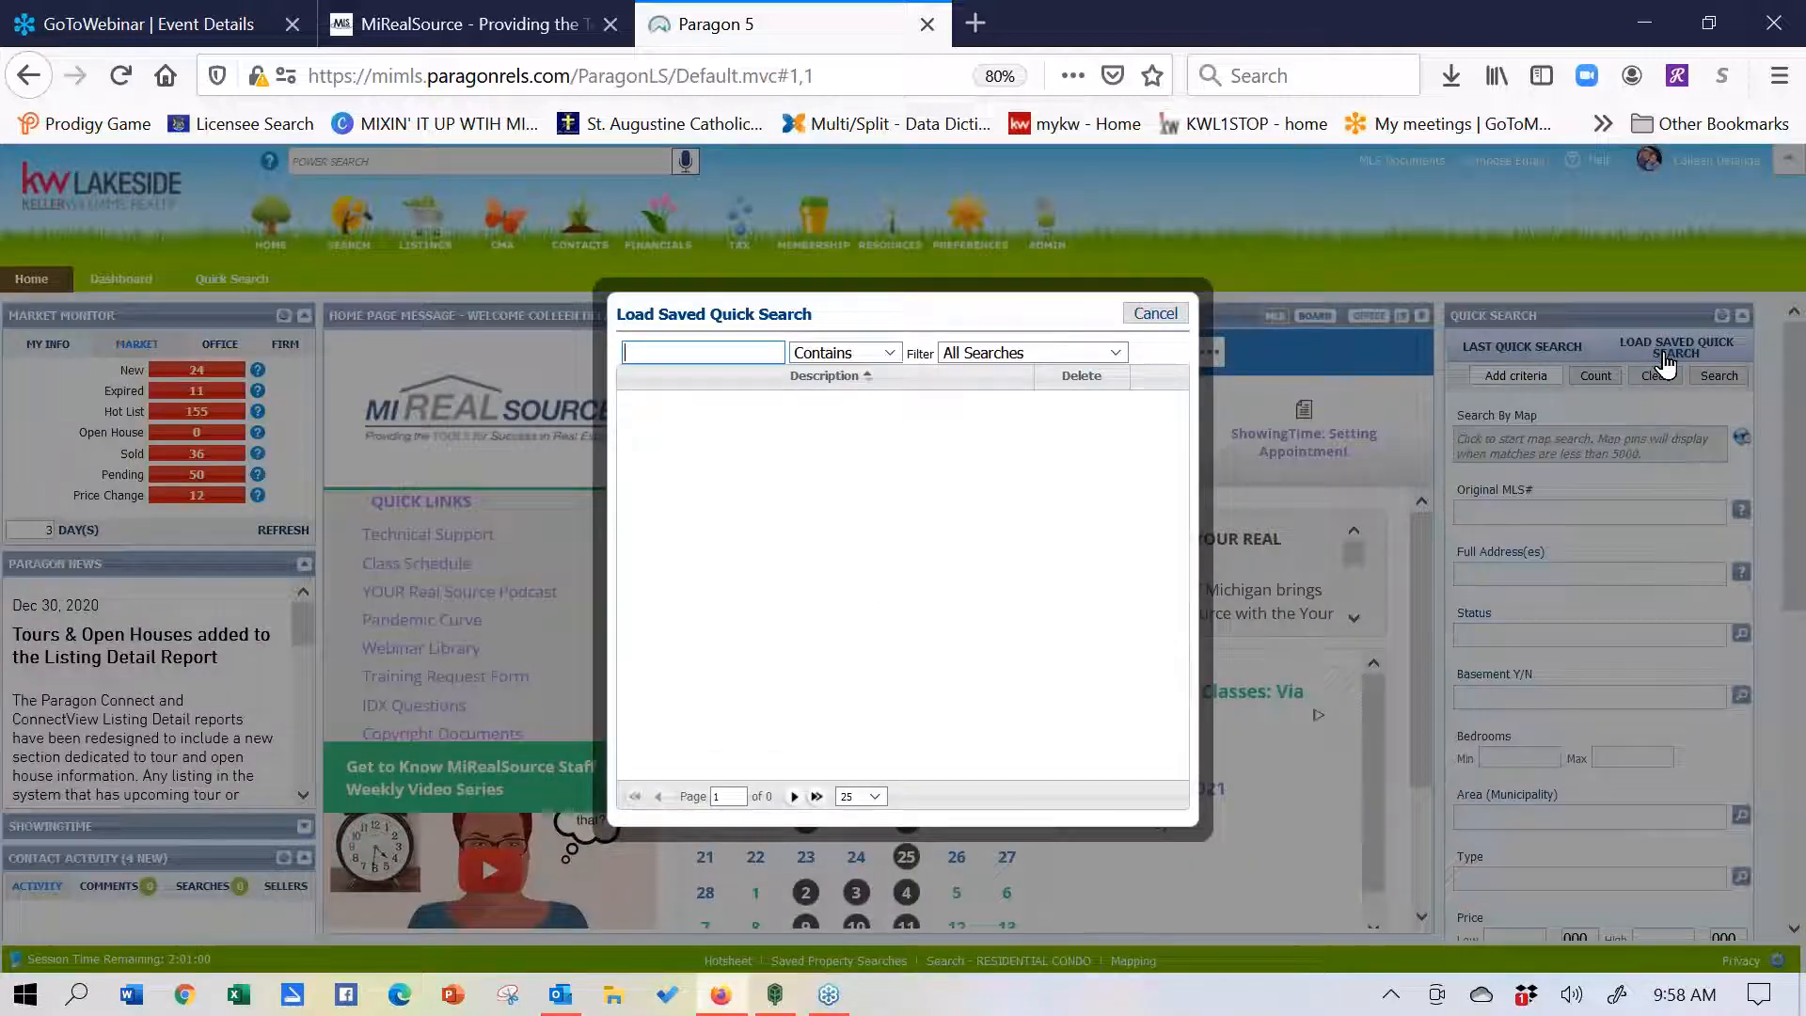
pyautogui.click(1155, 314)
pyautogui.click(1522, 346)
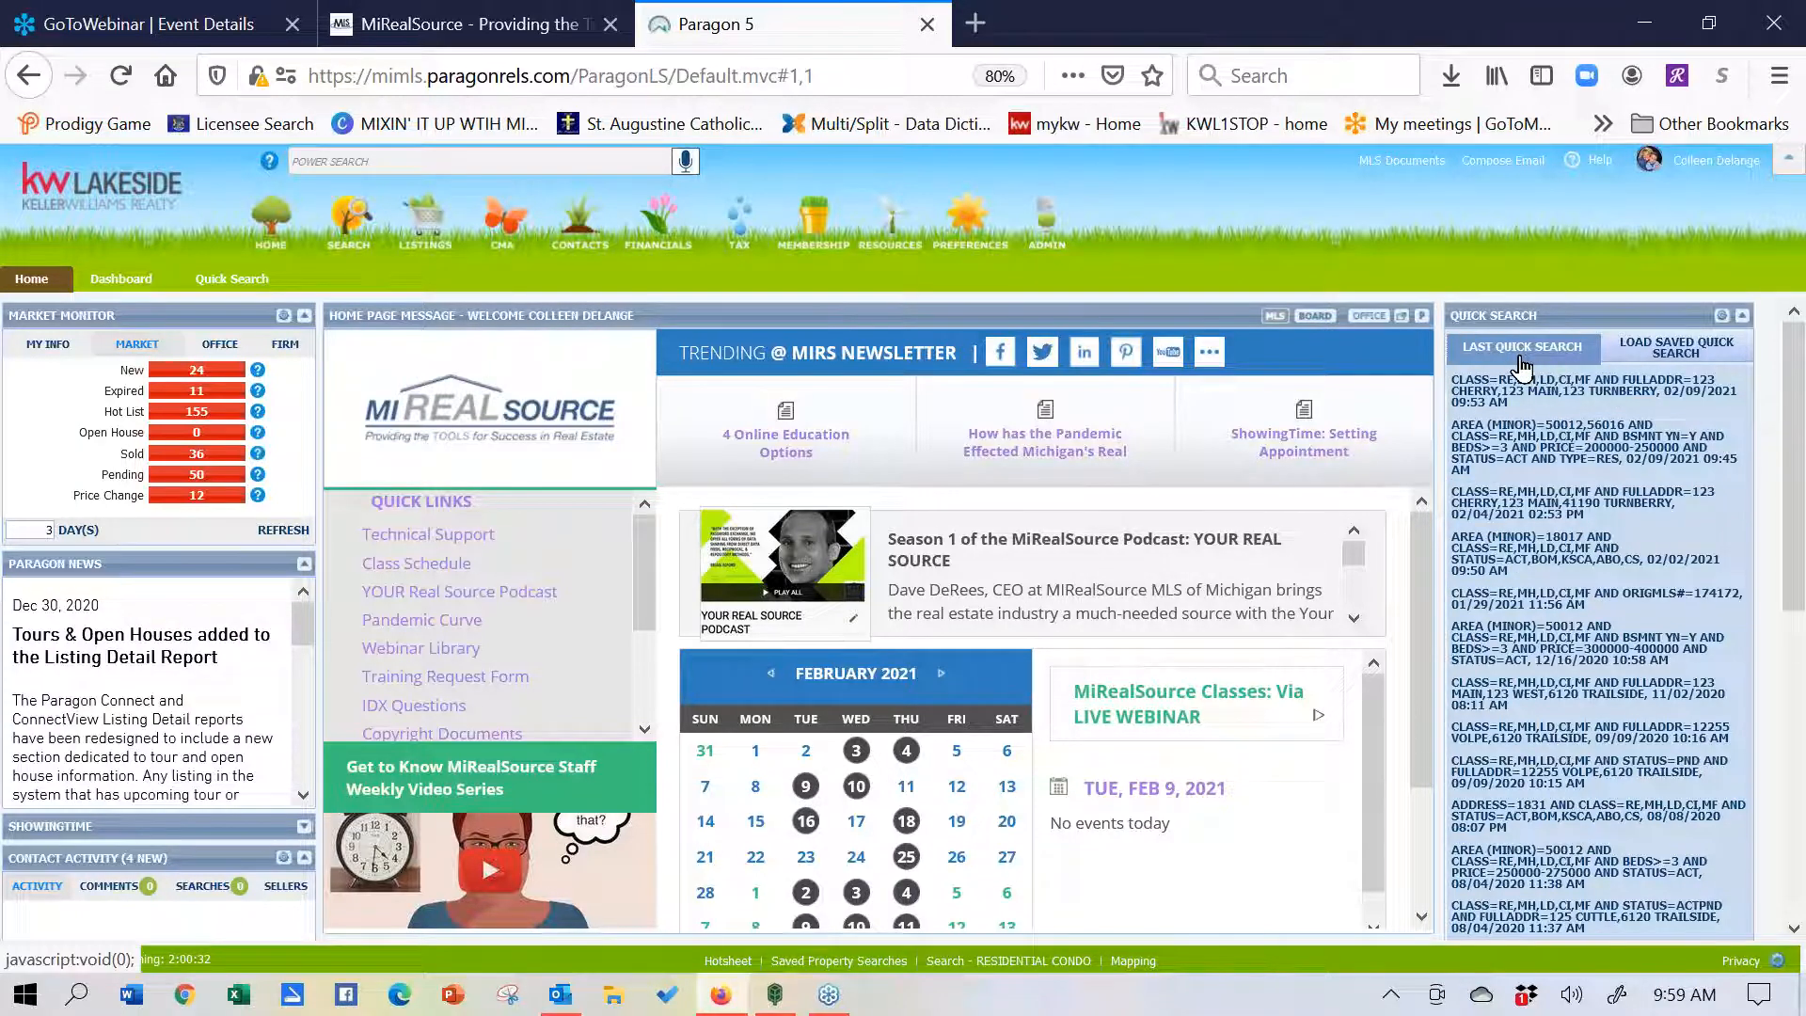
# - Reload a recent quick search so Status returns as All Active, then dismiss the power search hint
pyautogui.click(1564, 814)
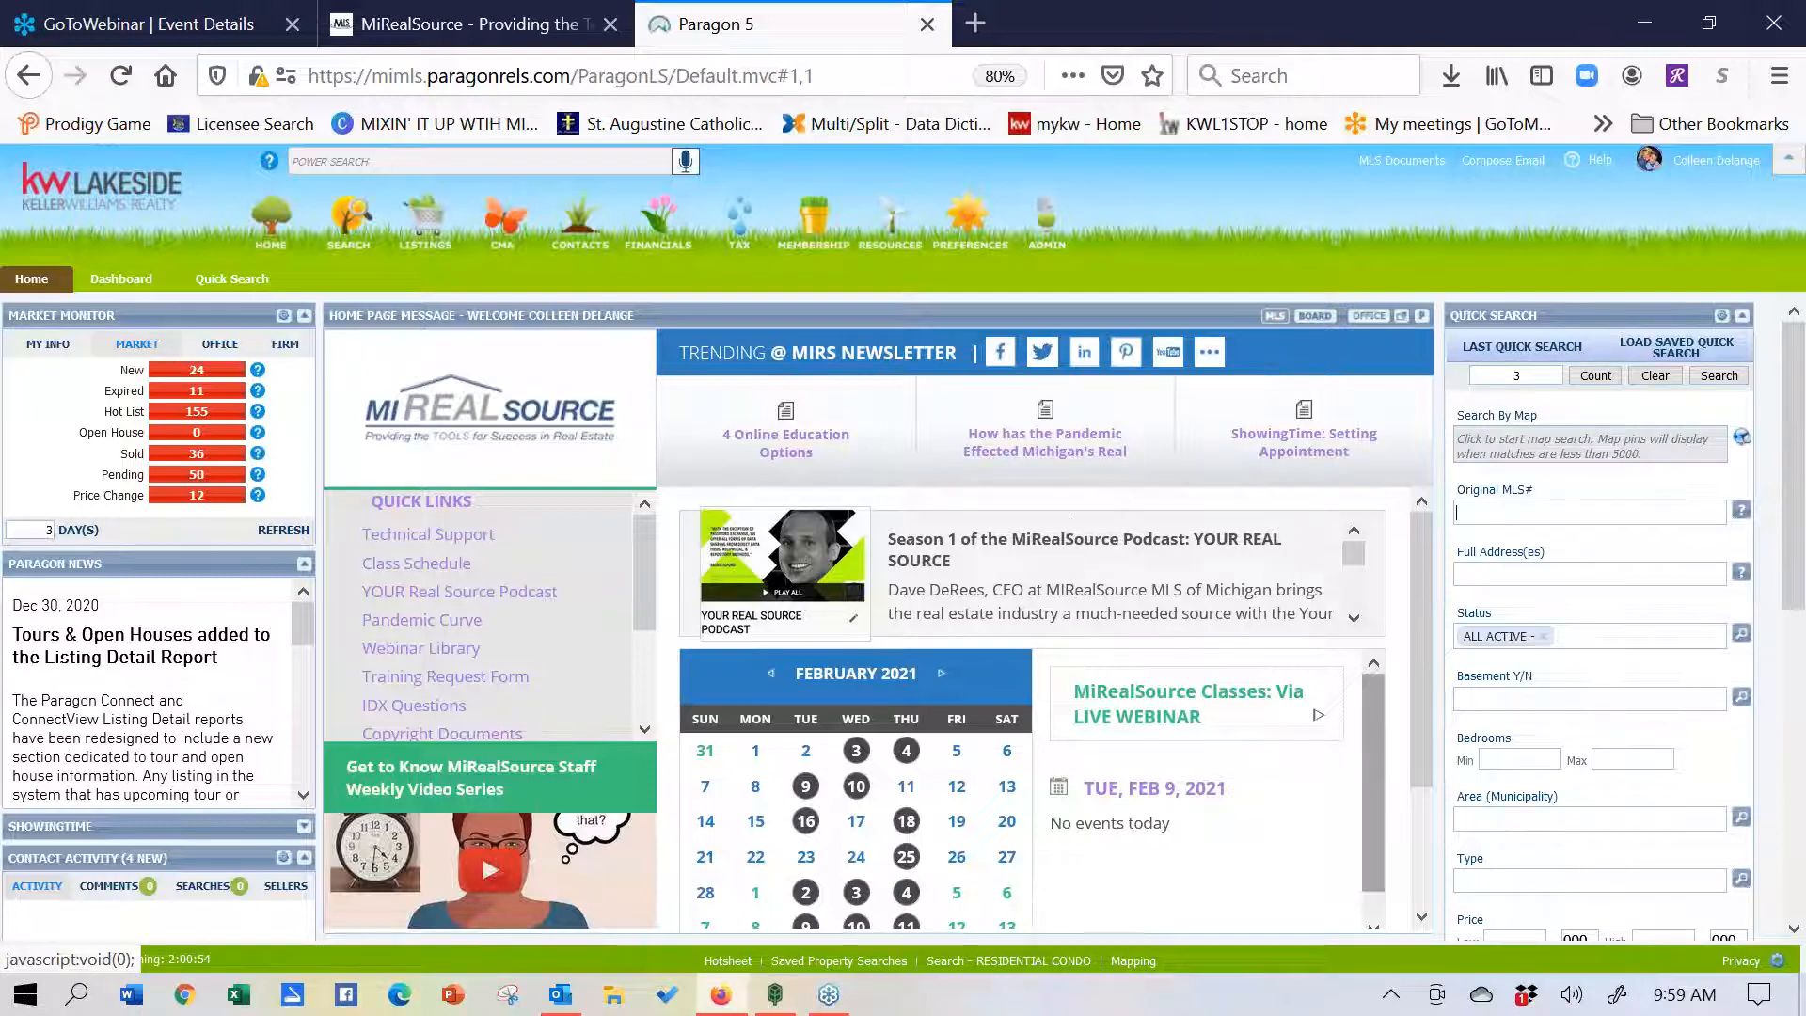
pyautogui.click(434, 160)
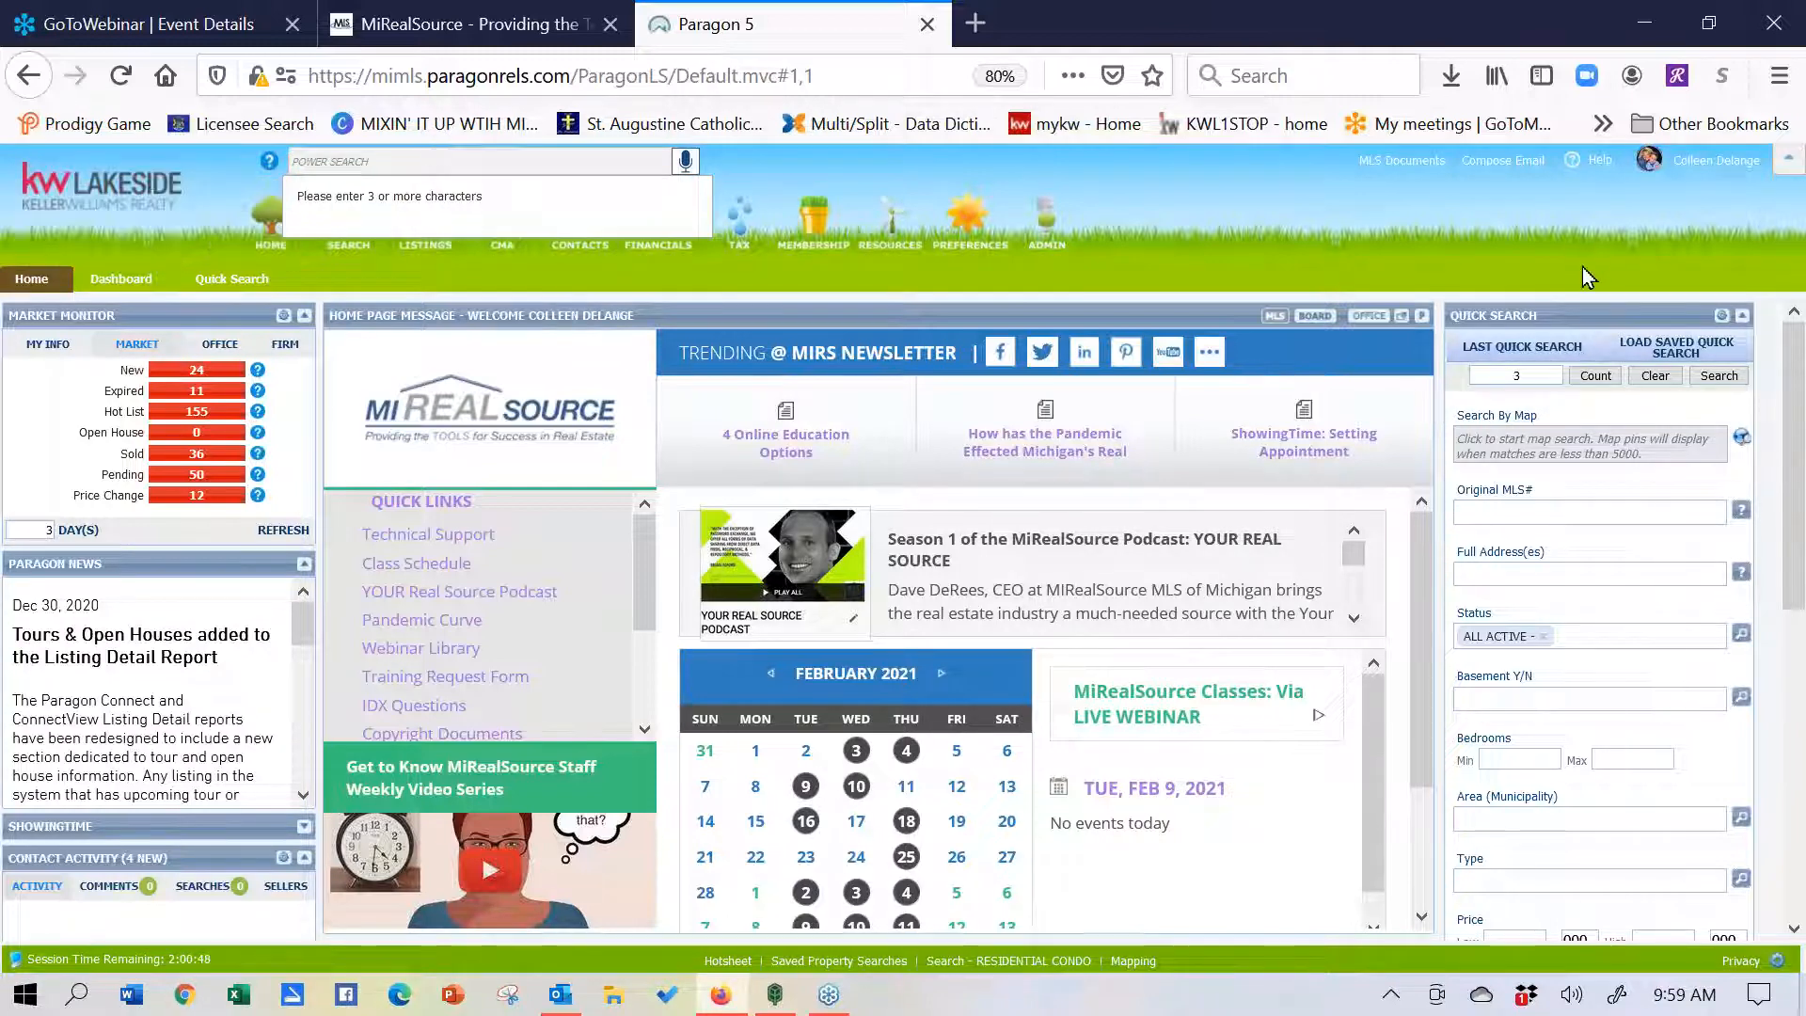
pyautogui.moveTo(1571, 346)
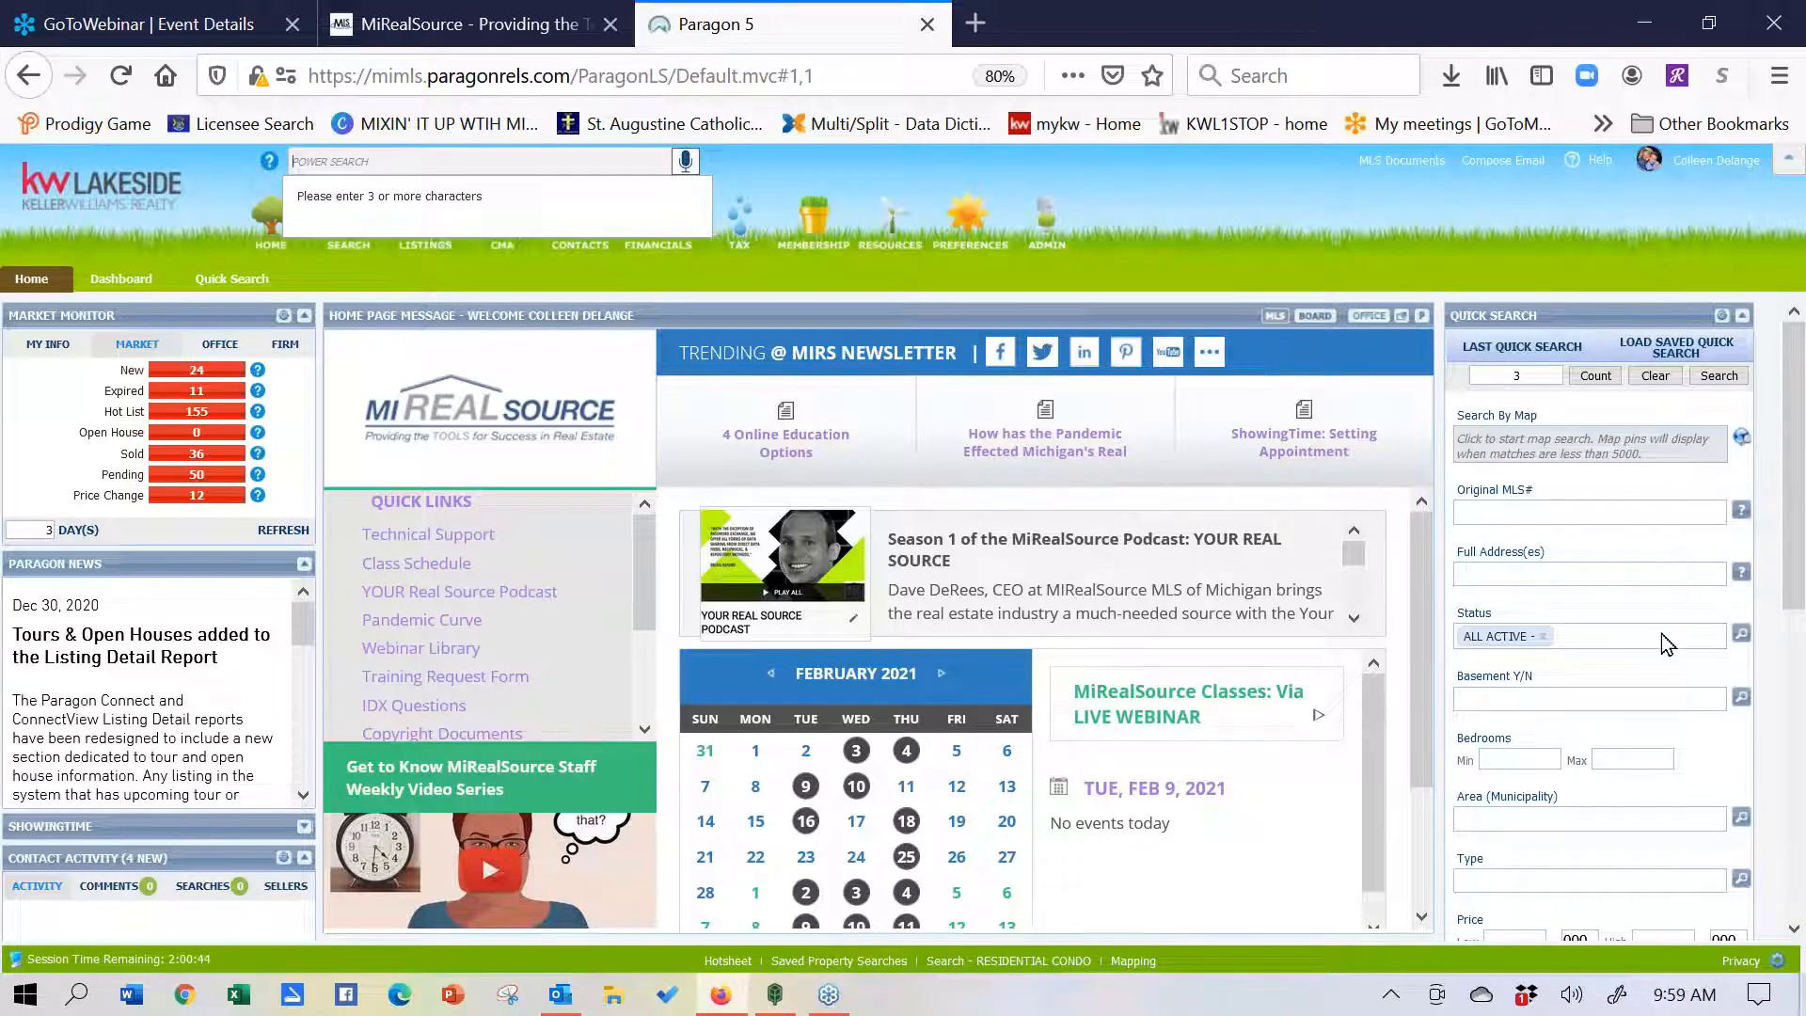
pyautogui.click(1584, 571)
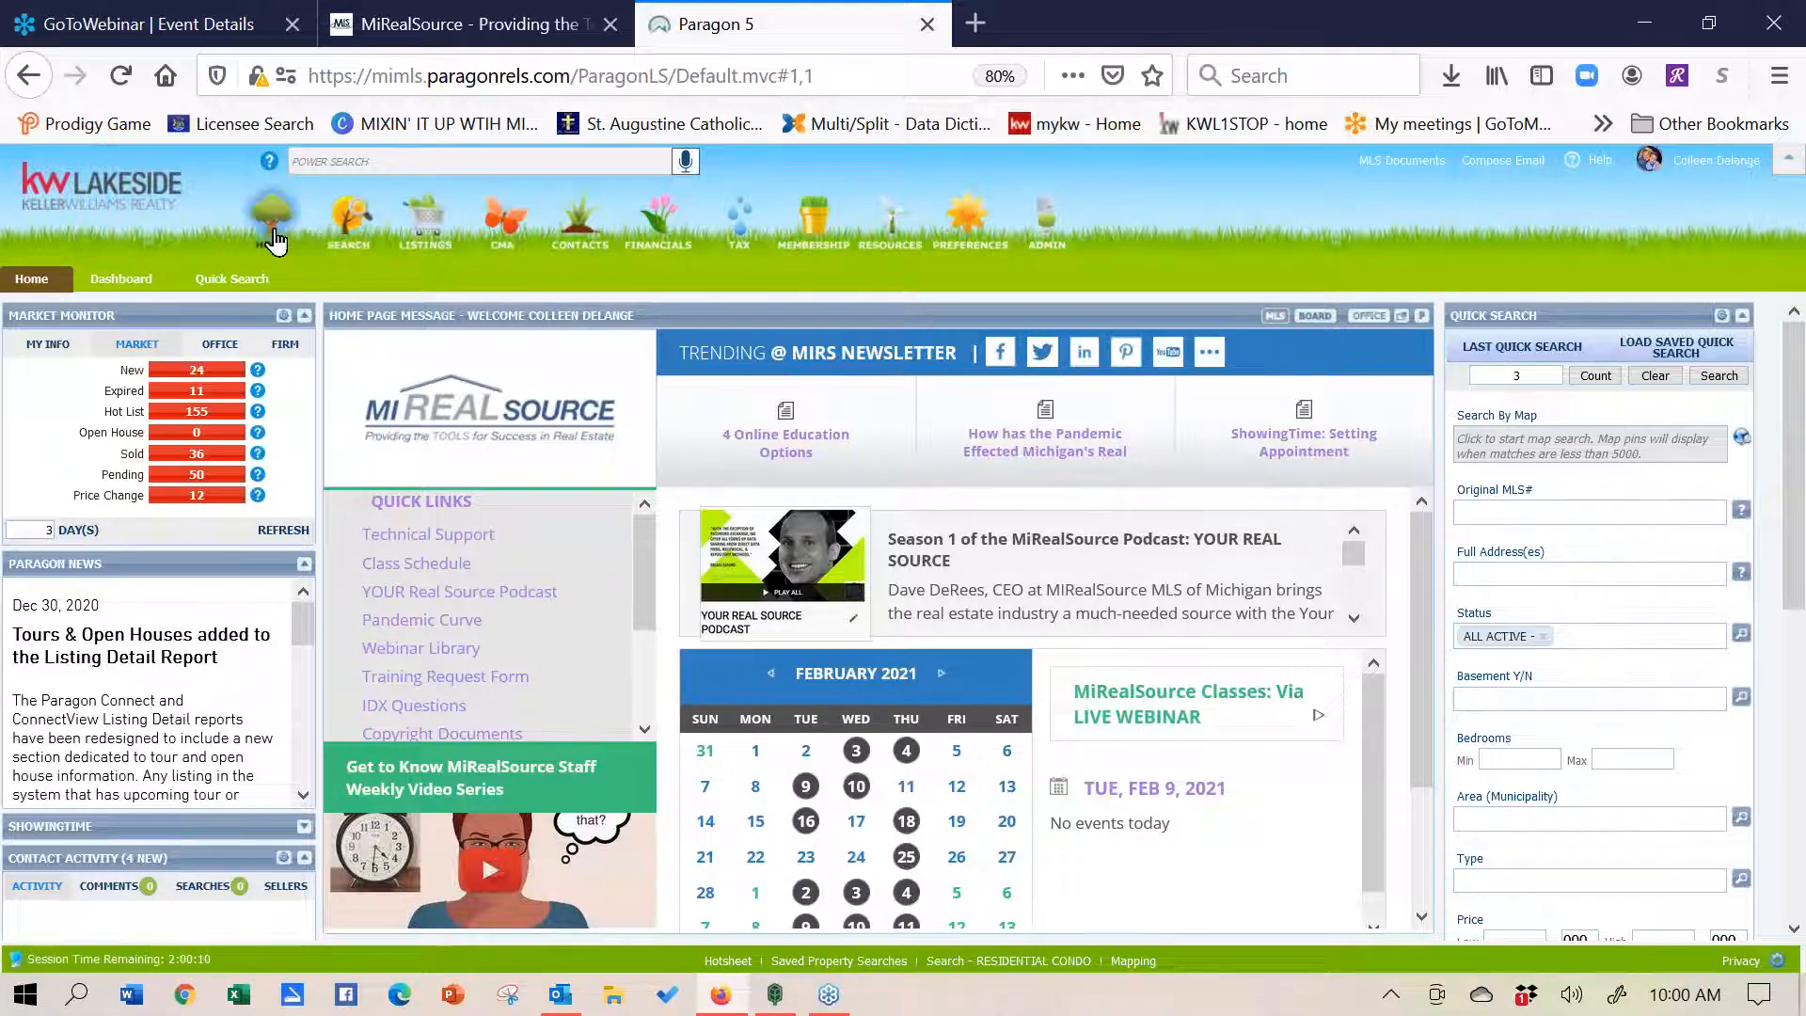
# - Start a new RESIDENTIAL CONDO search from the Search by Class list
pyautogui.click(341, 237)
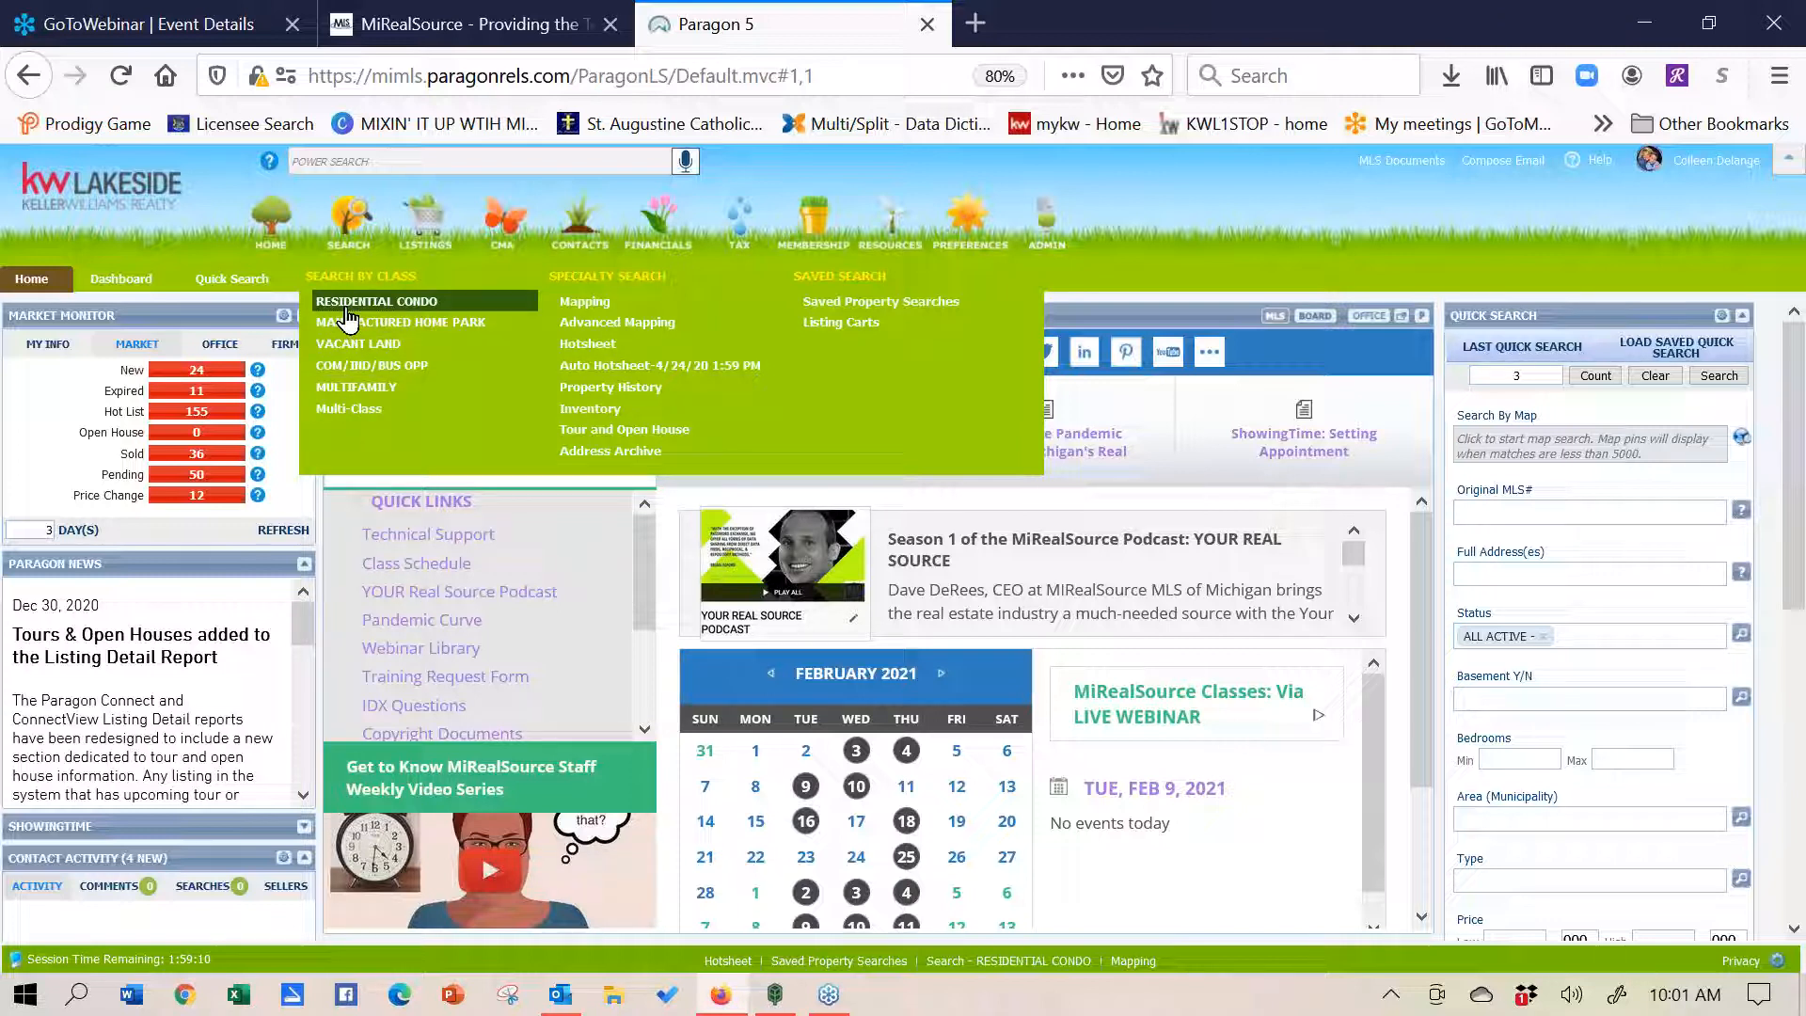
pyautogui.click(377, 301)
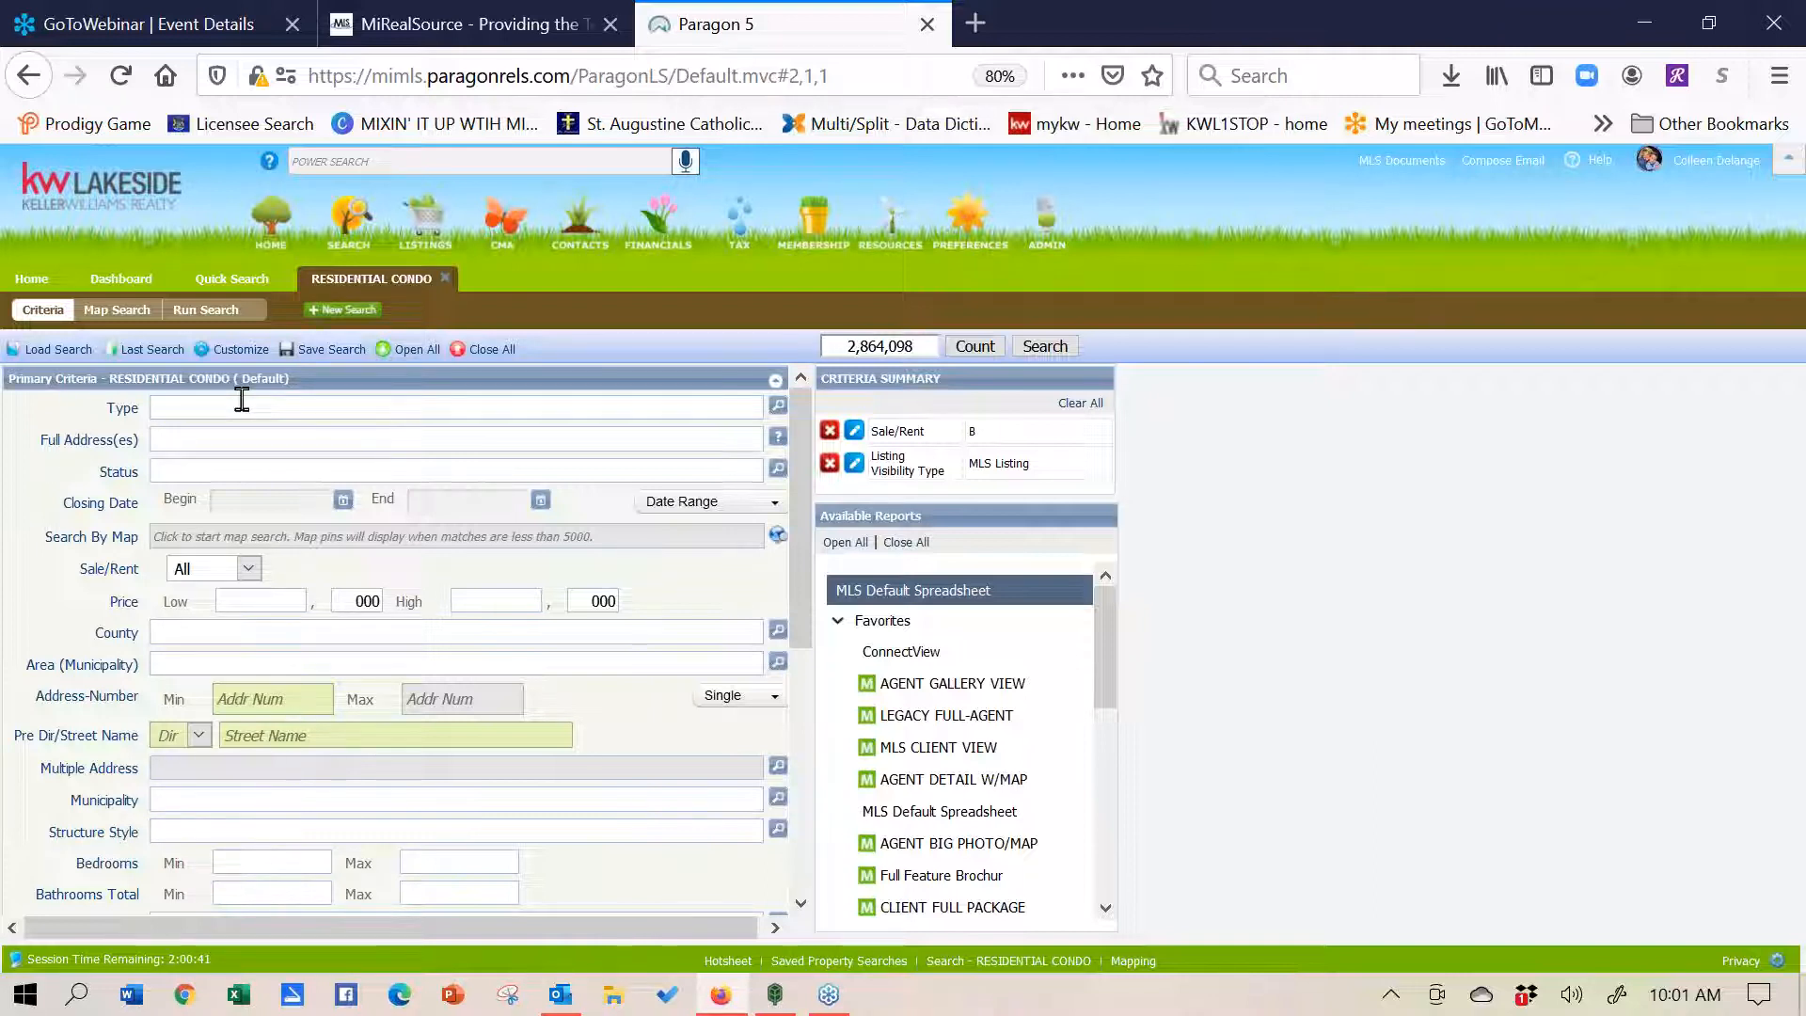
# - Limit Type to RES - Residential via the lookup list, then type 'ac' into Status
pyautogui.write('re')
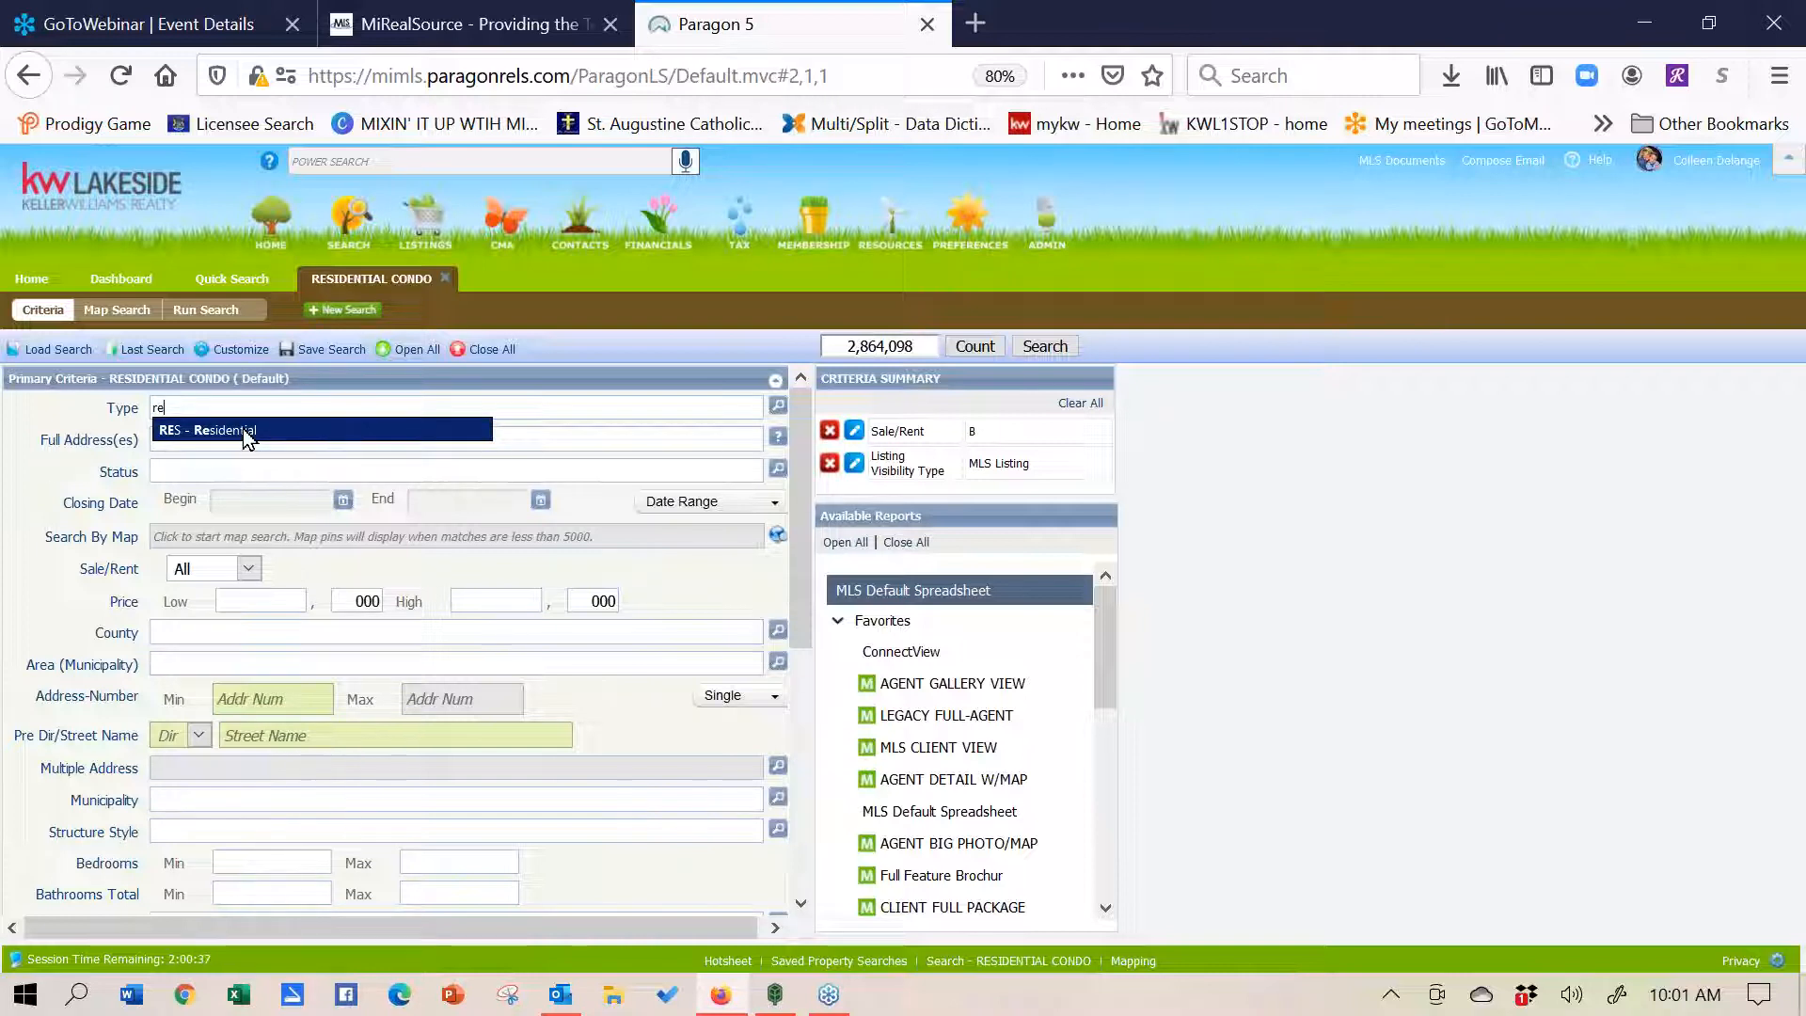
pyautogui.press('BackSpace')
pyautogui.press('BackSpace')
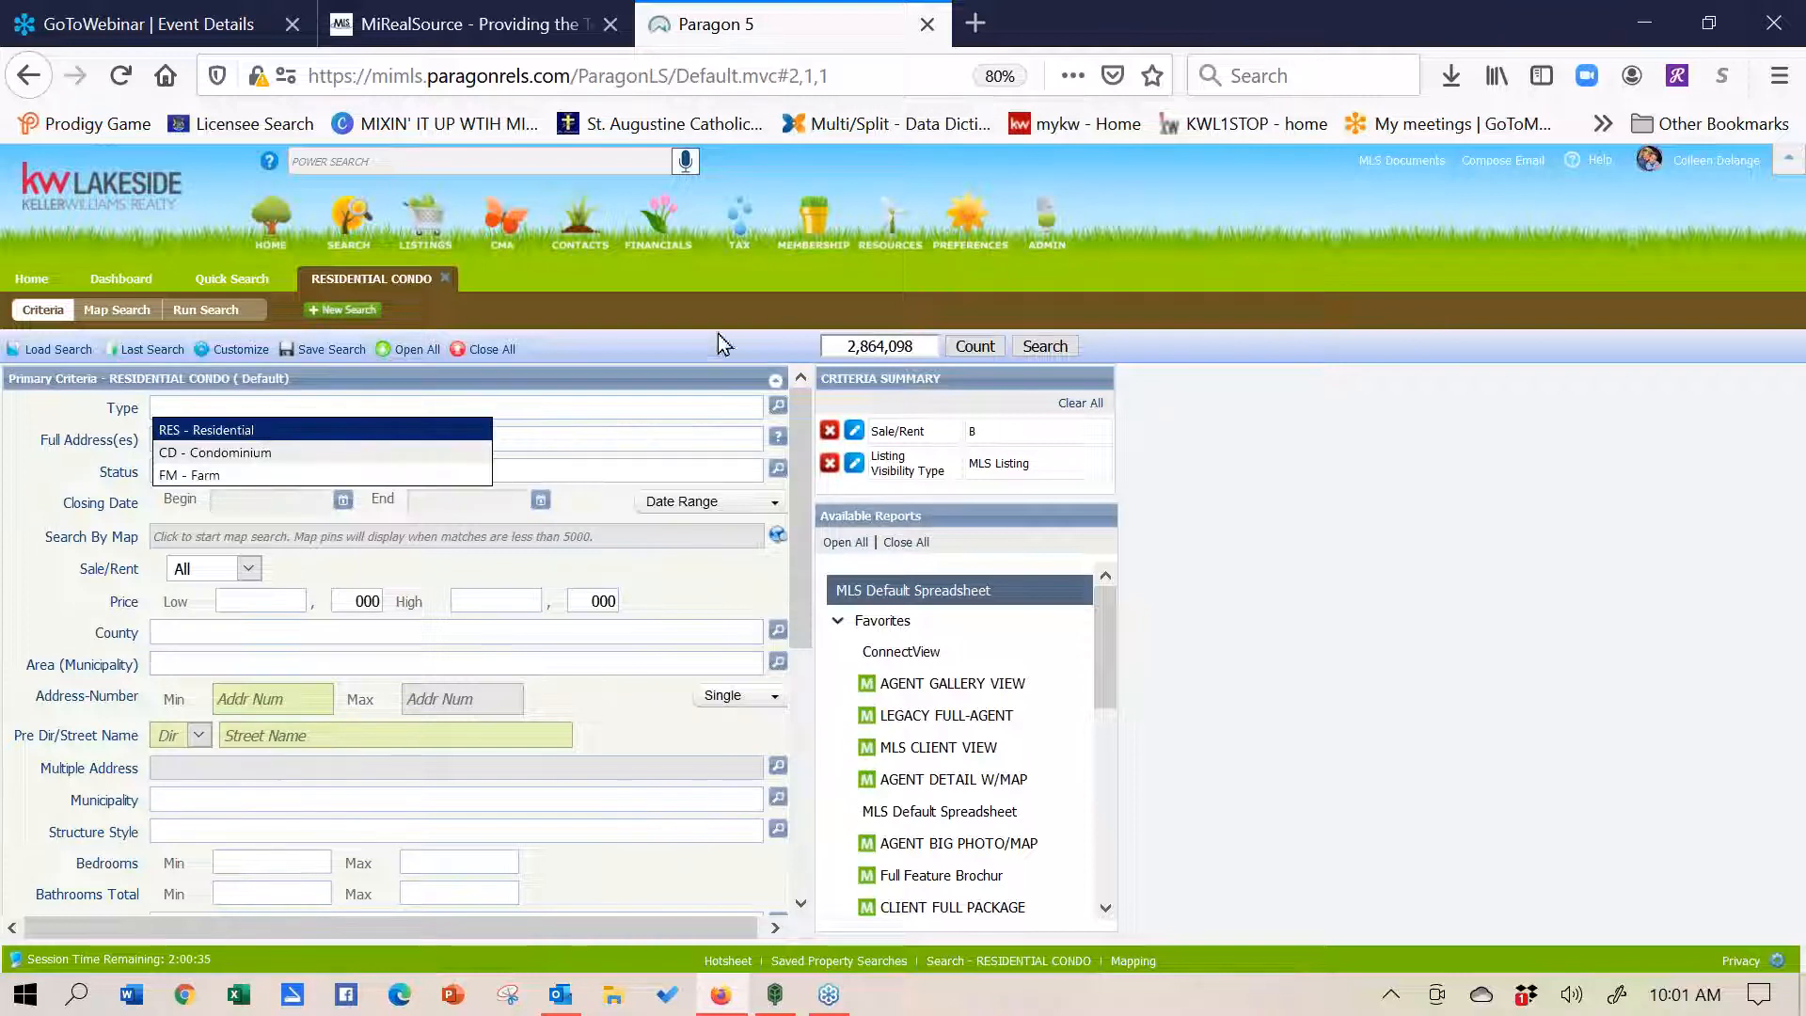
pyautogui.click(777, 411)
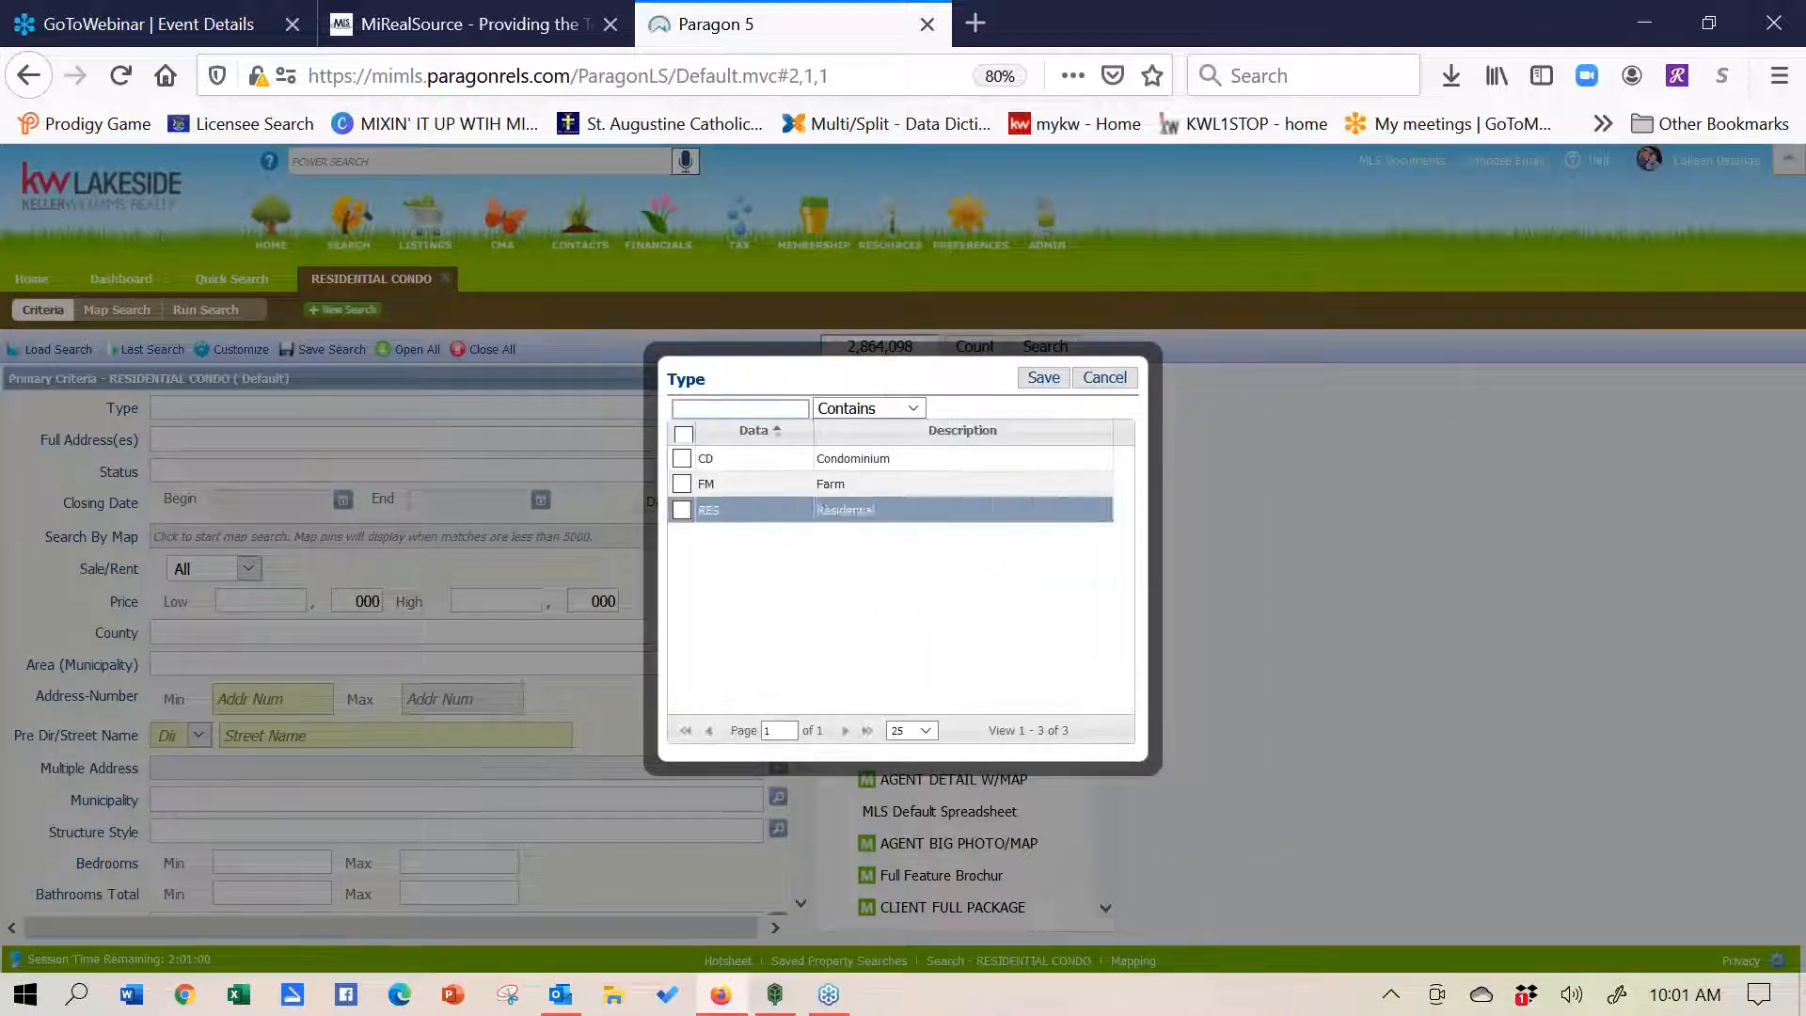
pyautogui.click(684, 514)
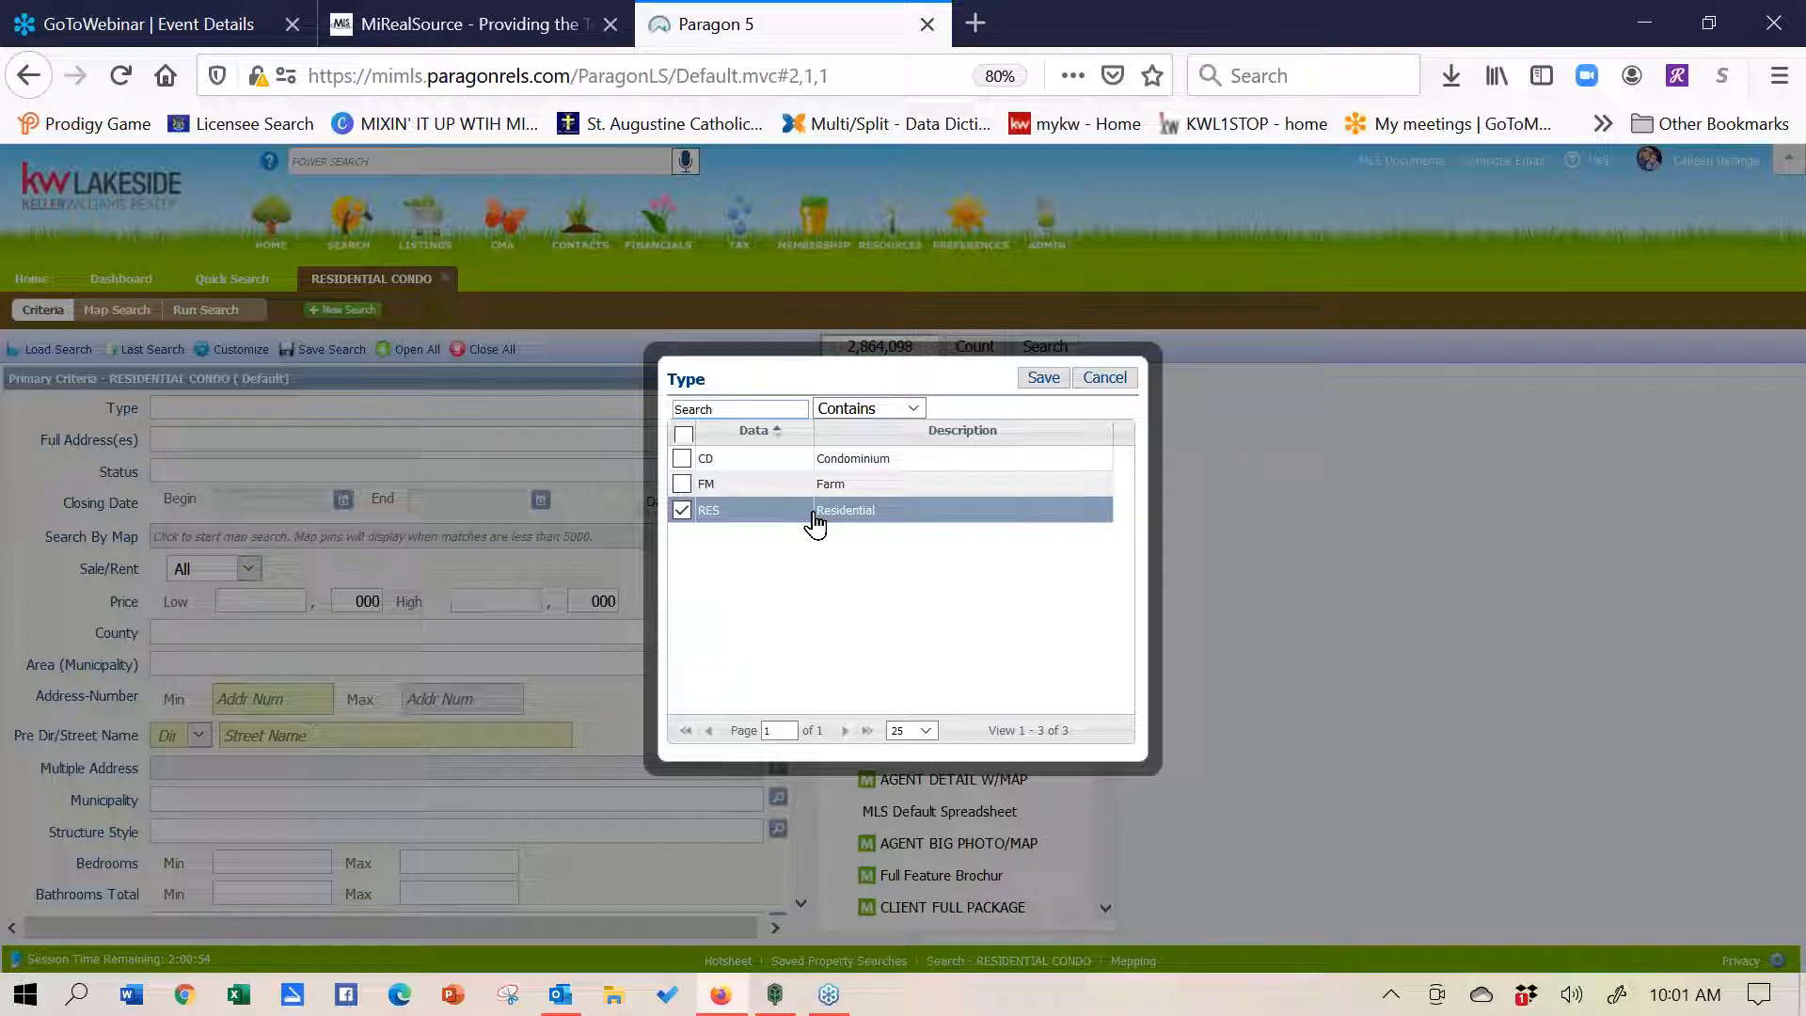
pyautogui.click(1044, 377)
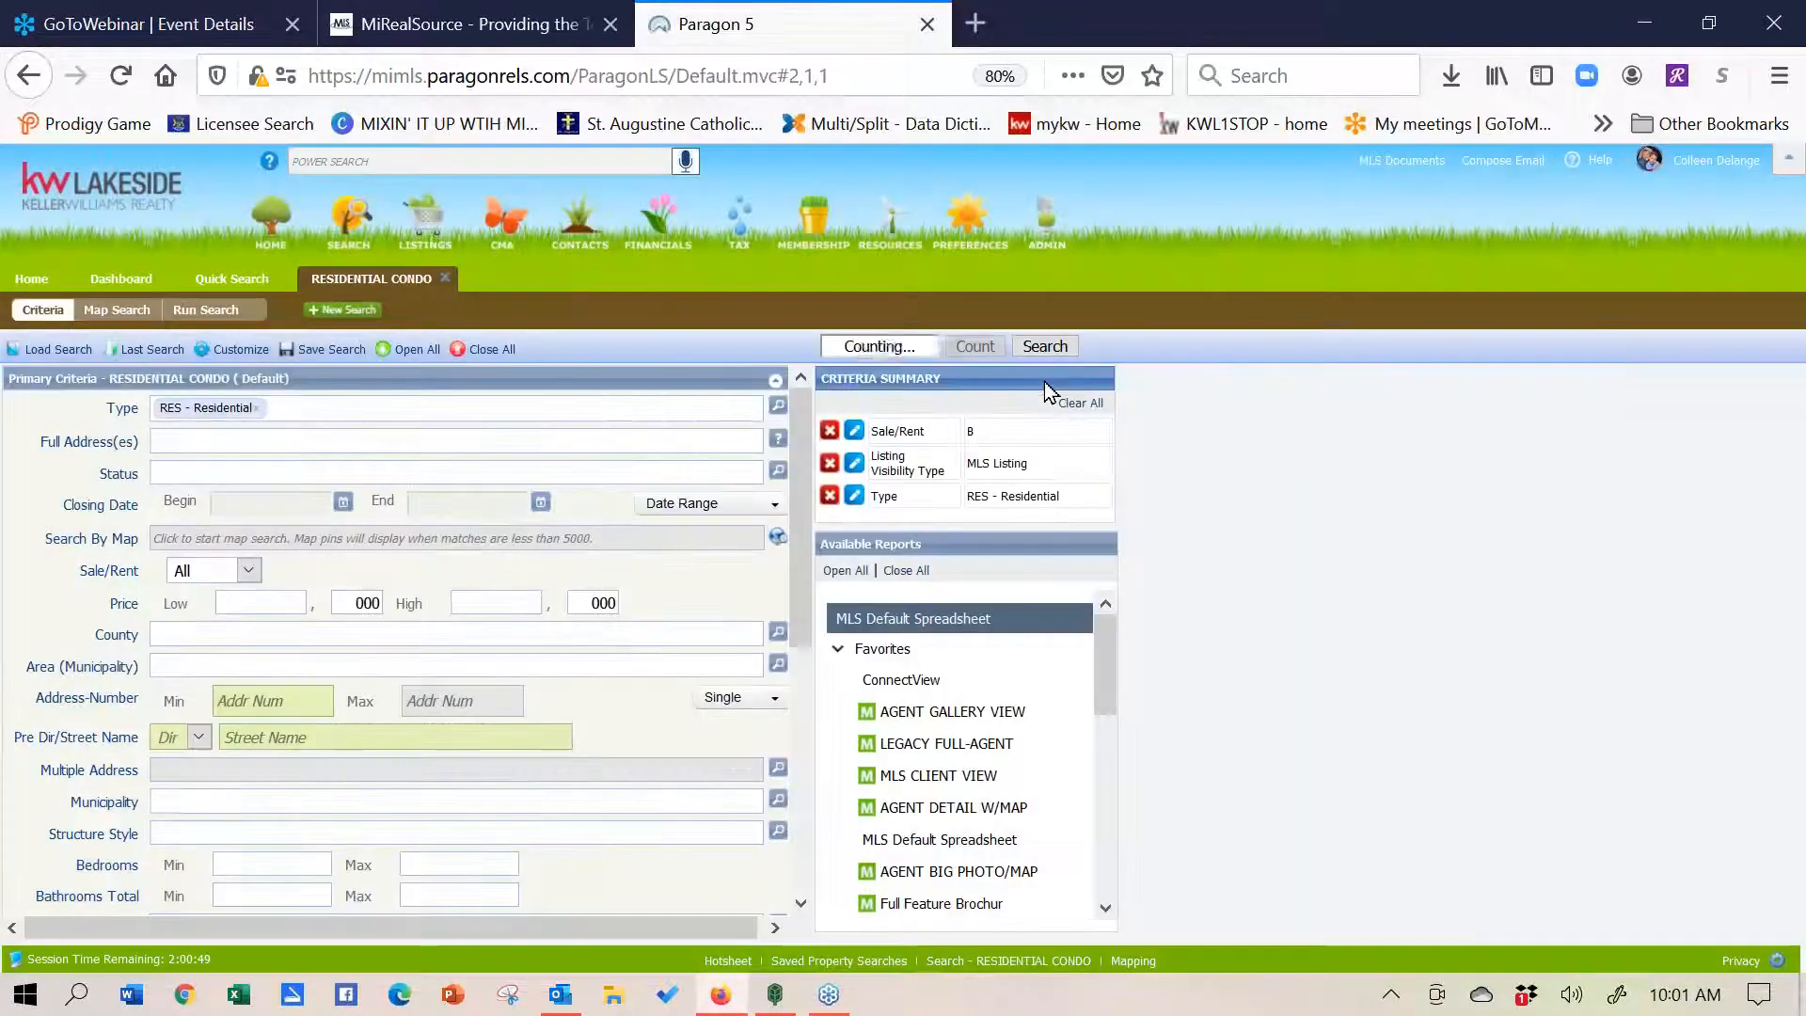
pyautogui.click(386, 470)
pyautogui.write('ac')
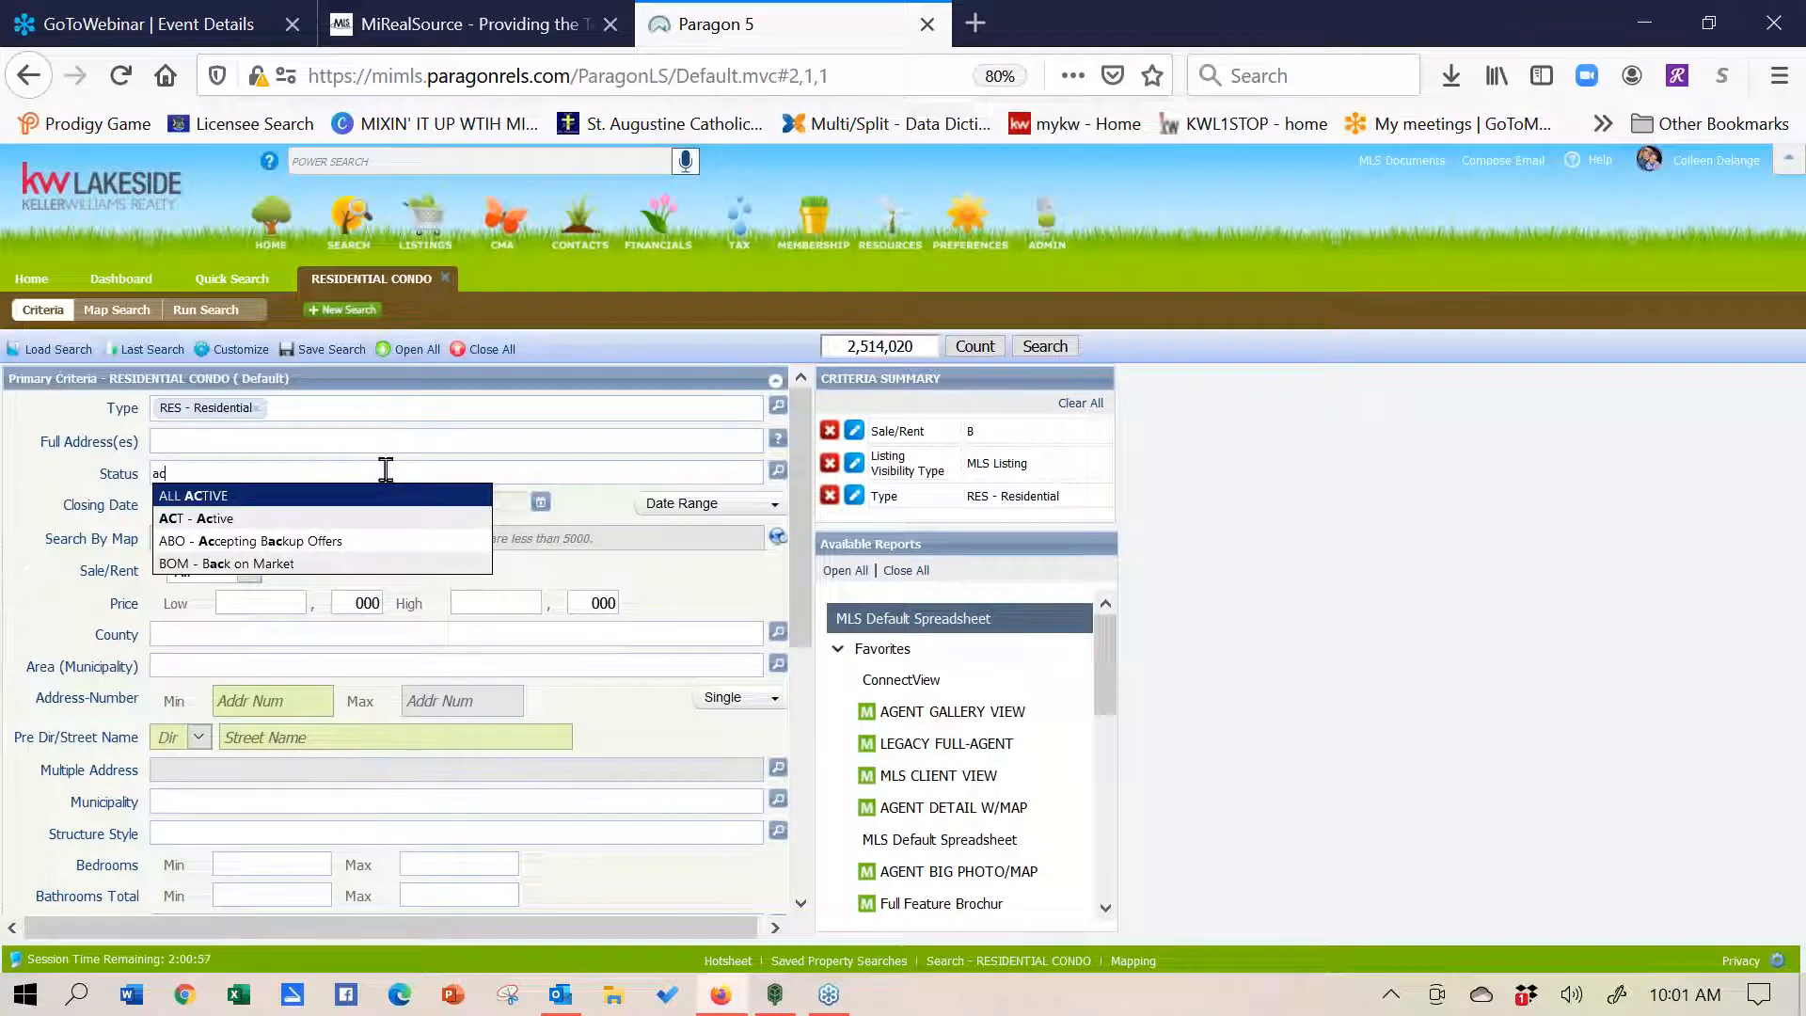
# - Set Status to ACT - Active and CLD - Closed
pyautogui.click(333, 520)
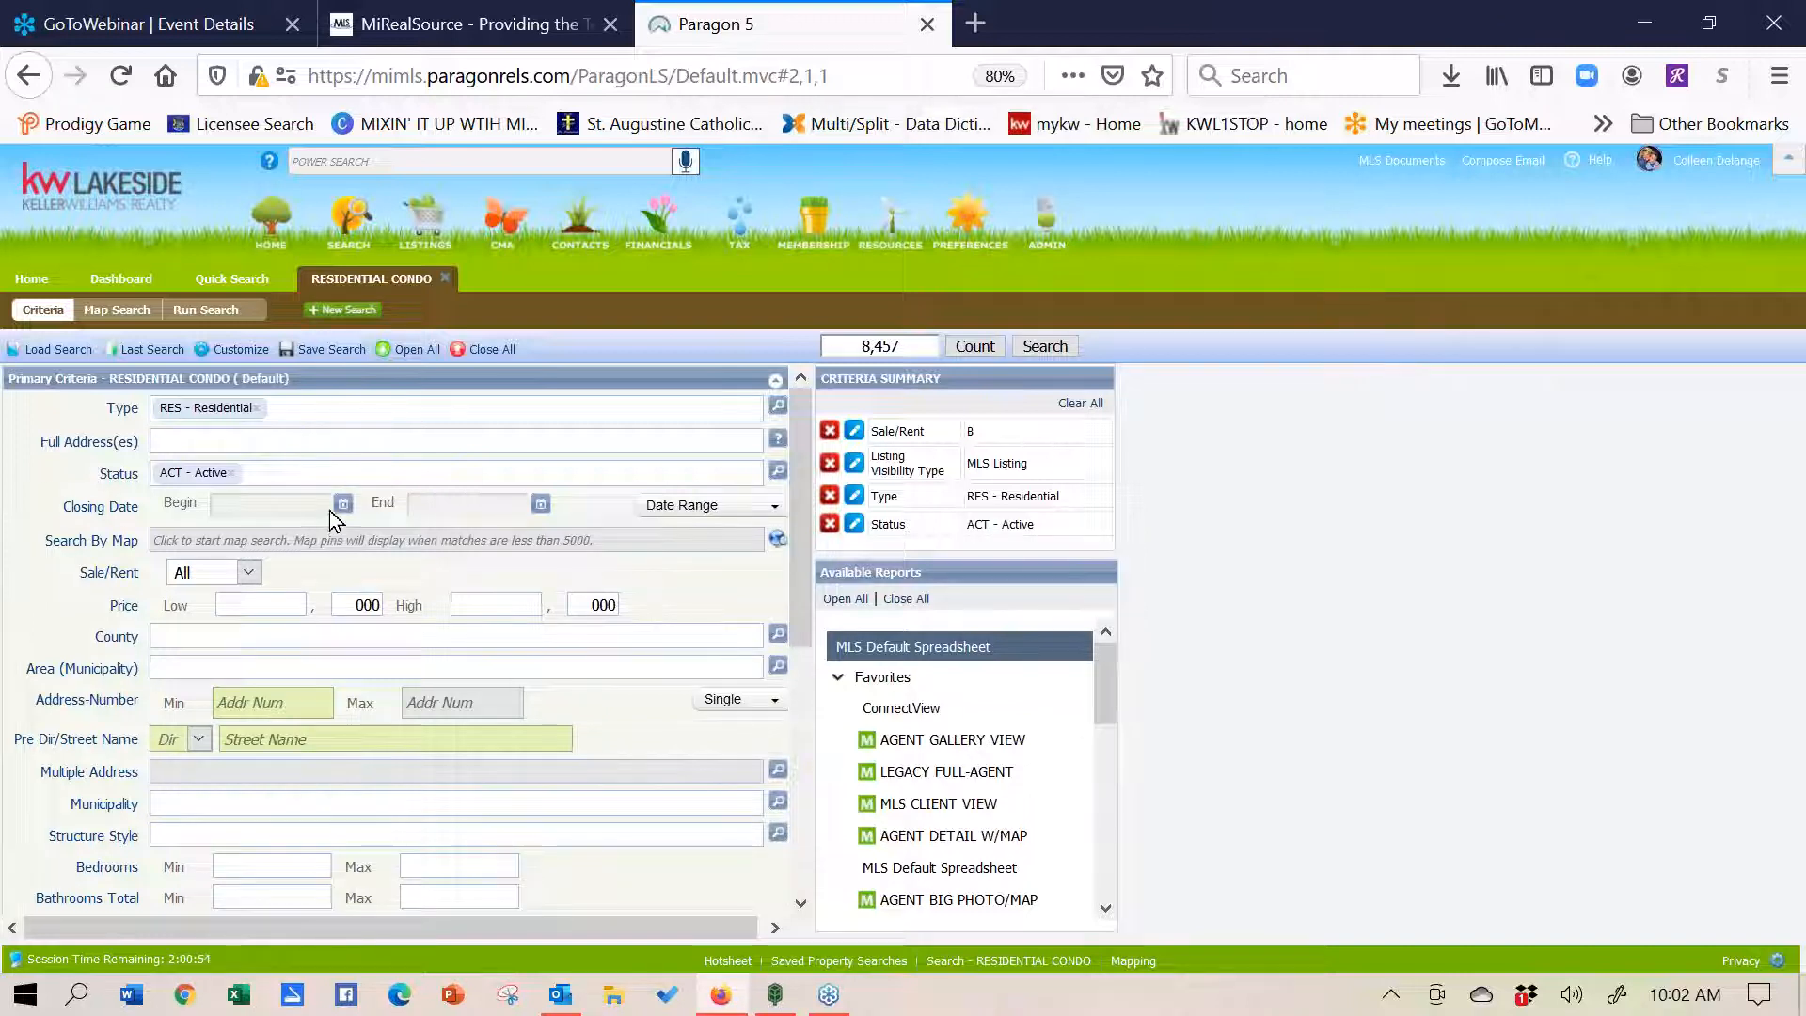
pyautogui.write('cl')
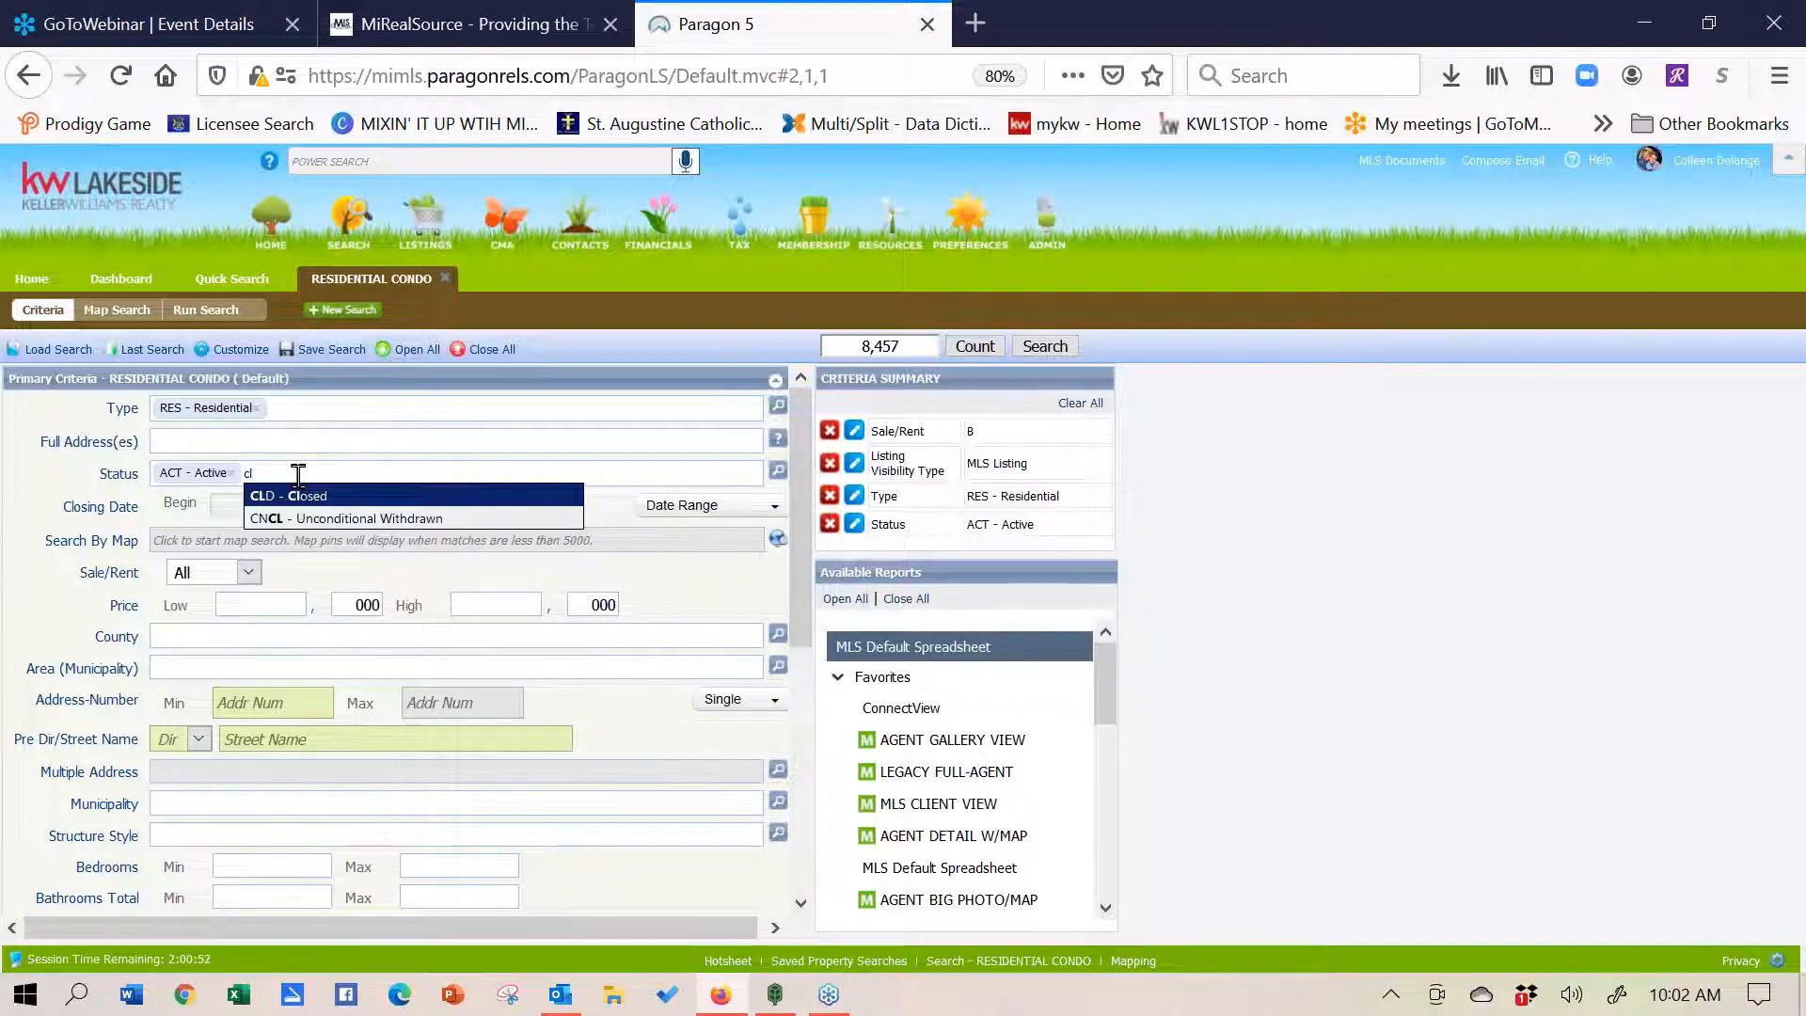
pyautogui.click(303, 503)
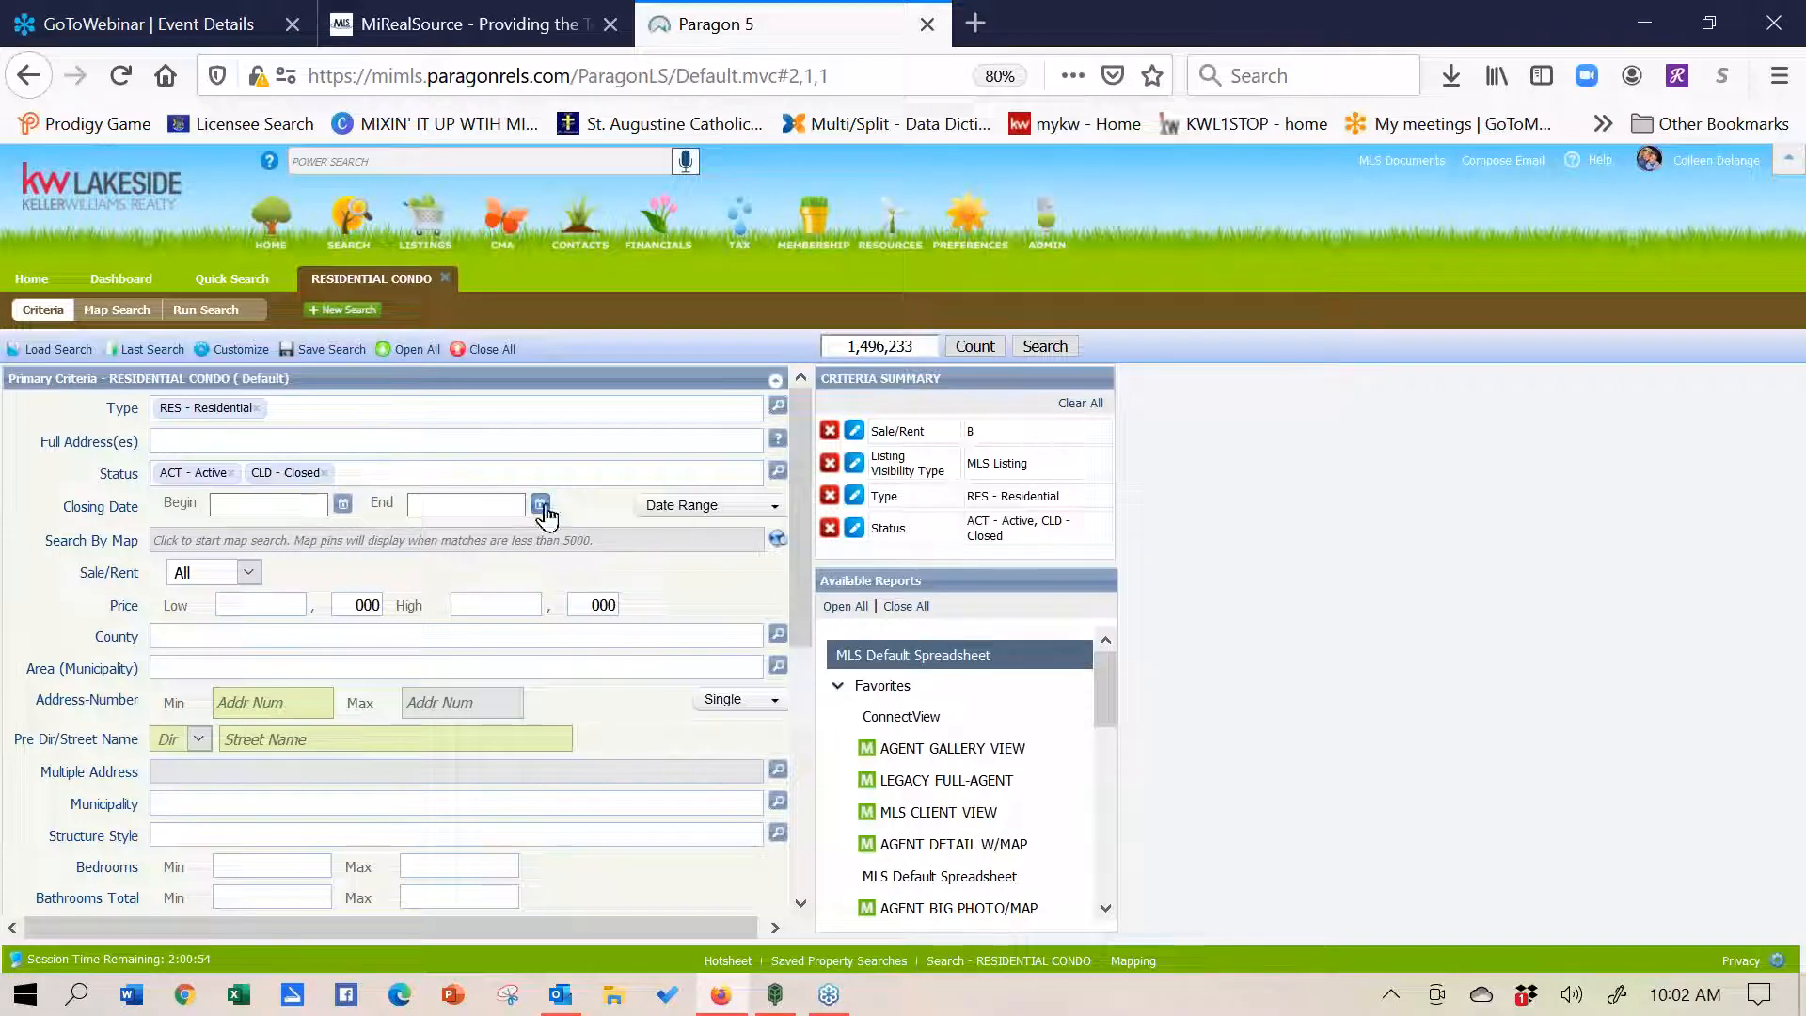
# - Set Closing Date to 6 Months Back and Sale/Rent to For Sale
pyautogui.click(690, 507)
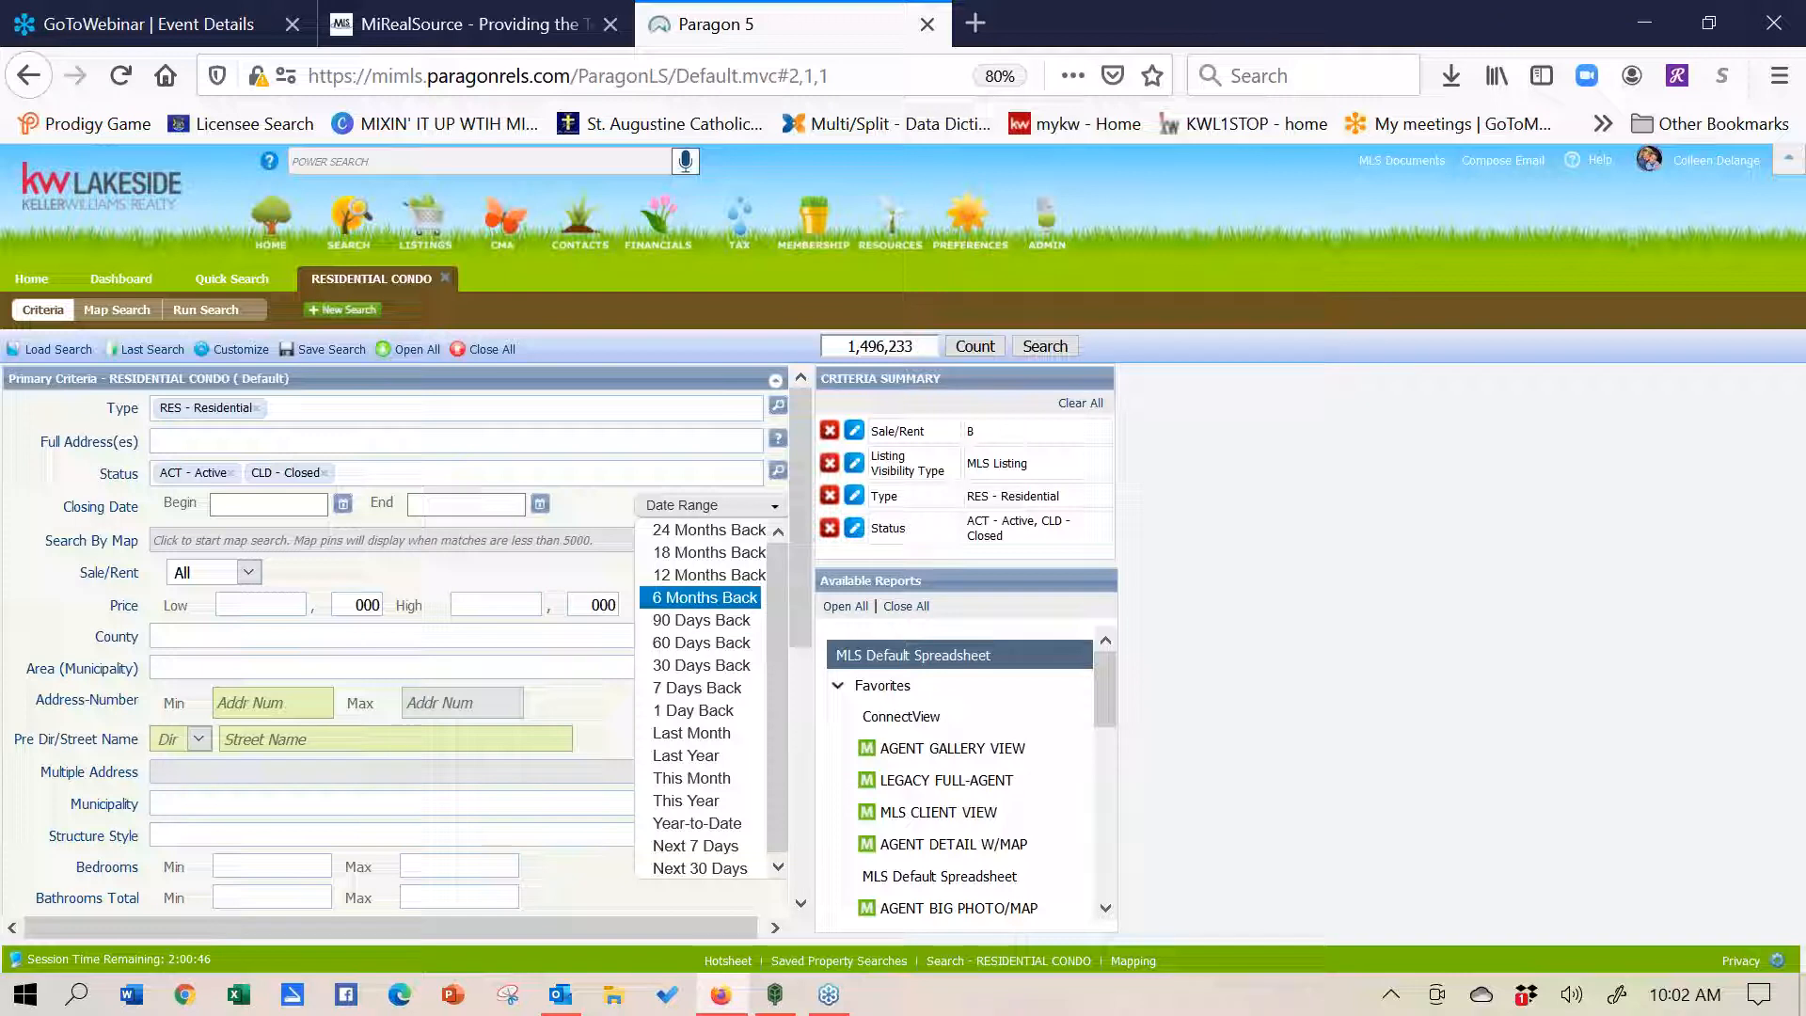
pyautogui.click(679, 602)
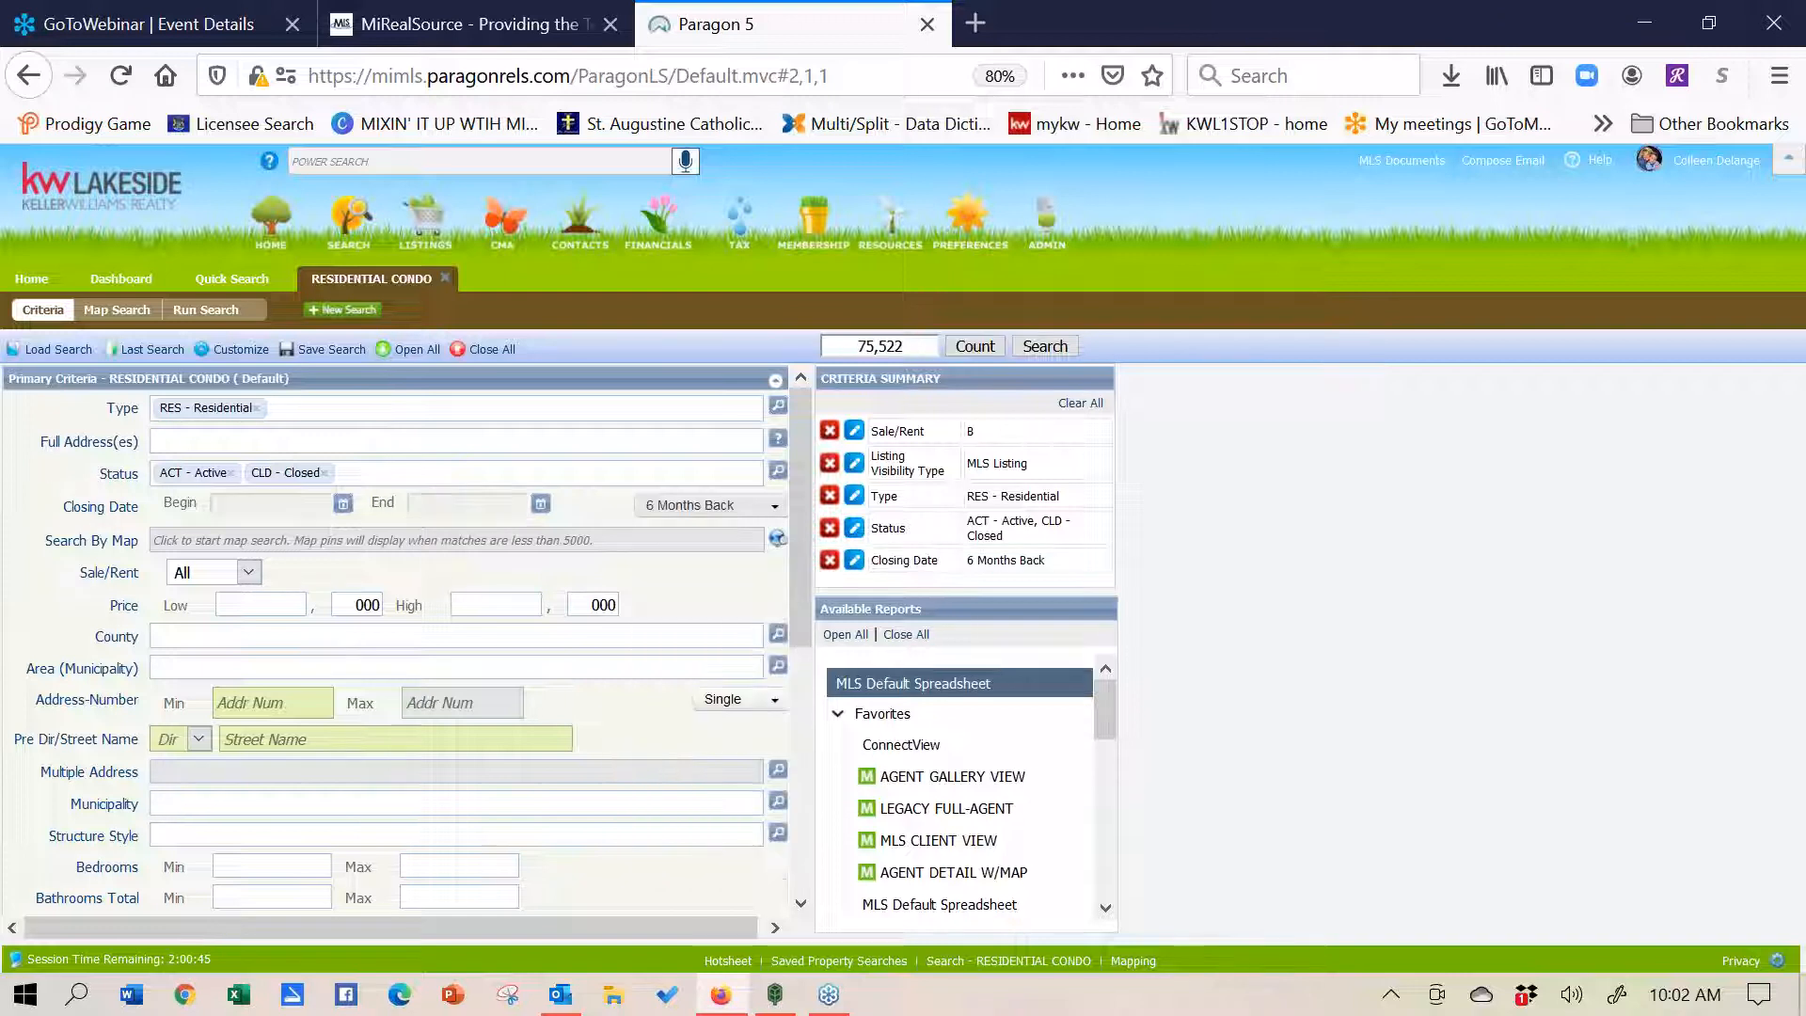
pyautogui.click(250, 573)
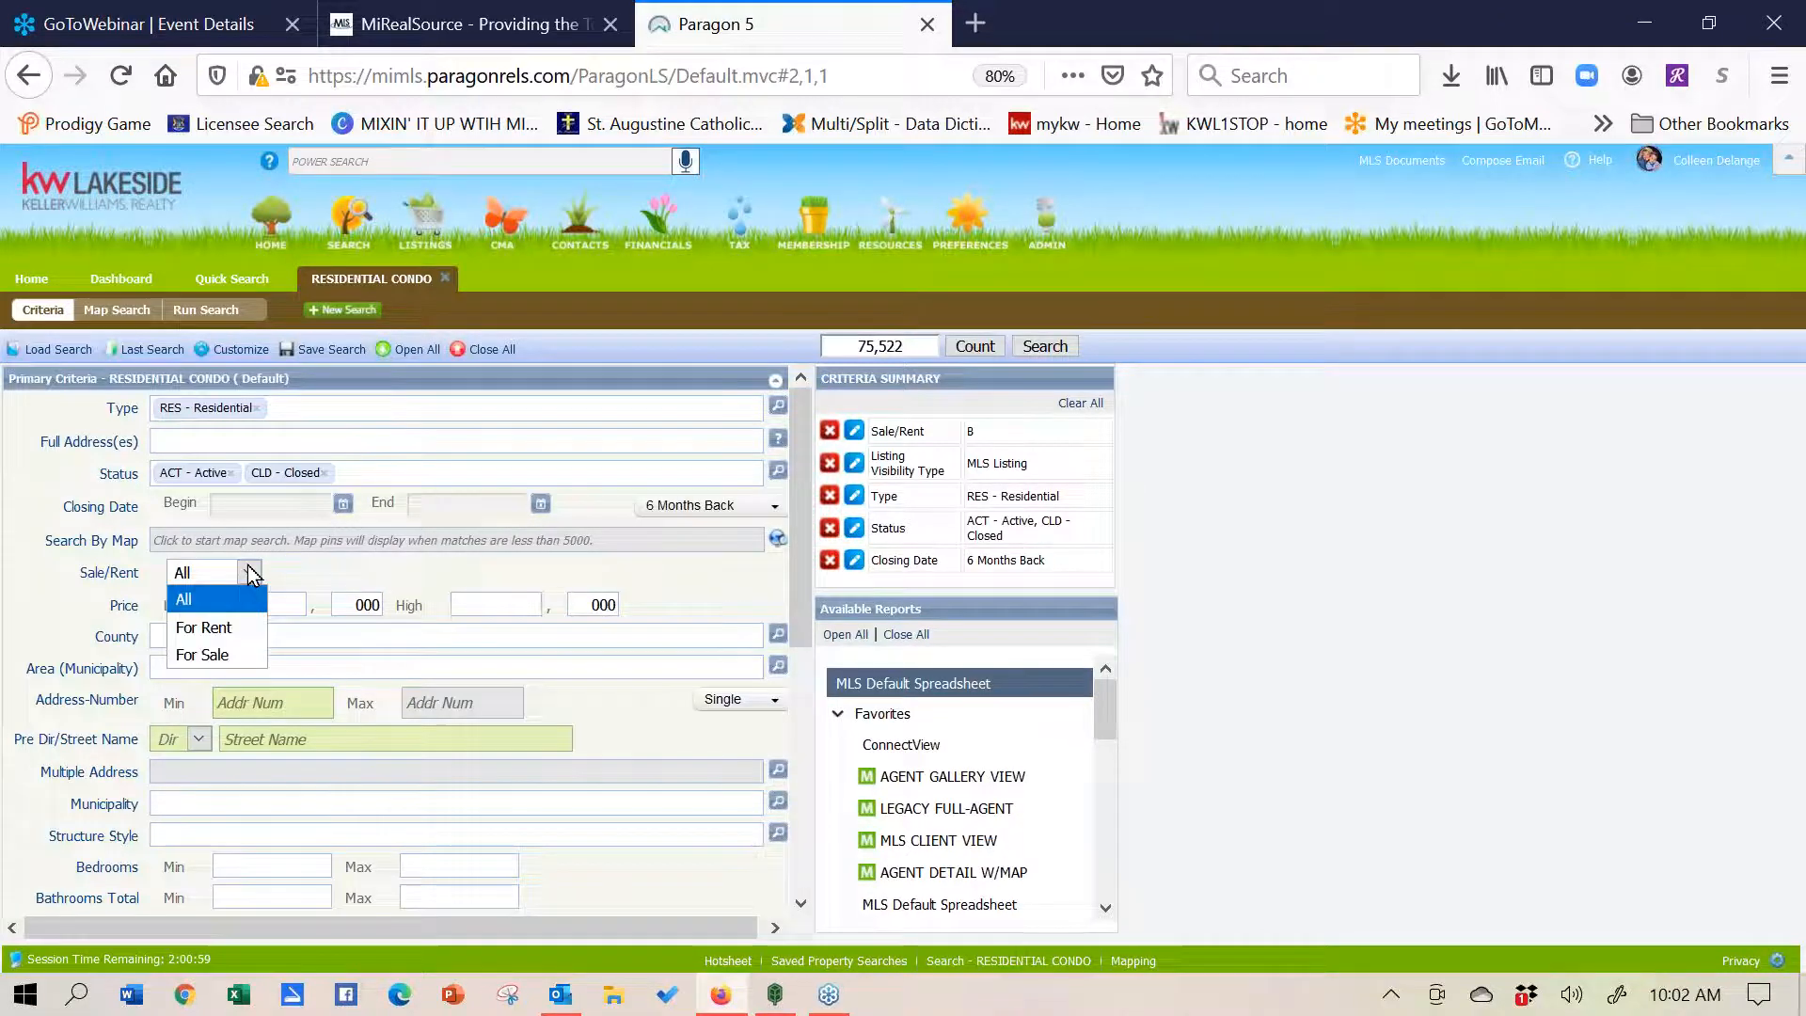
pyautogui.click(228, 656)
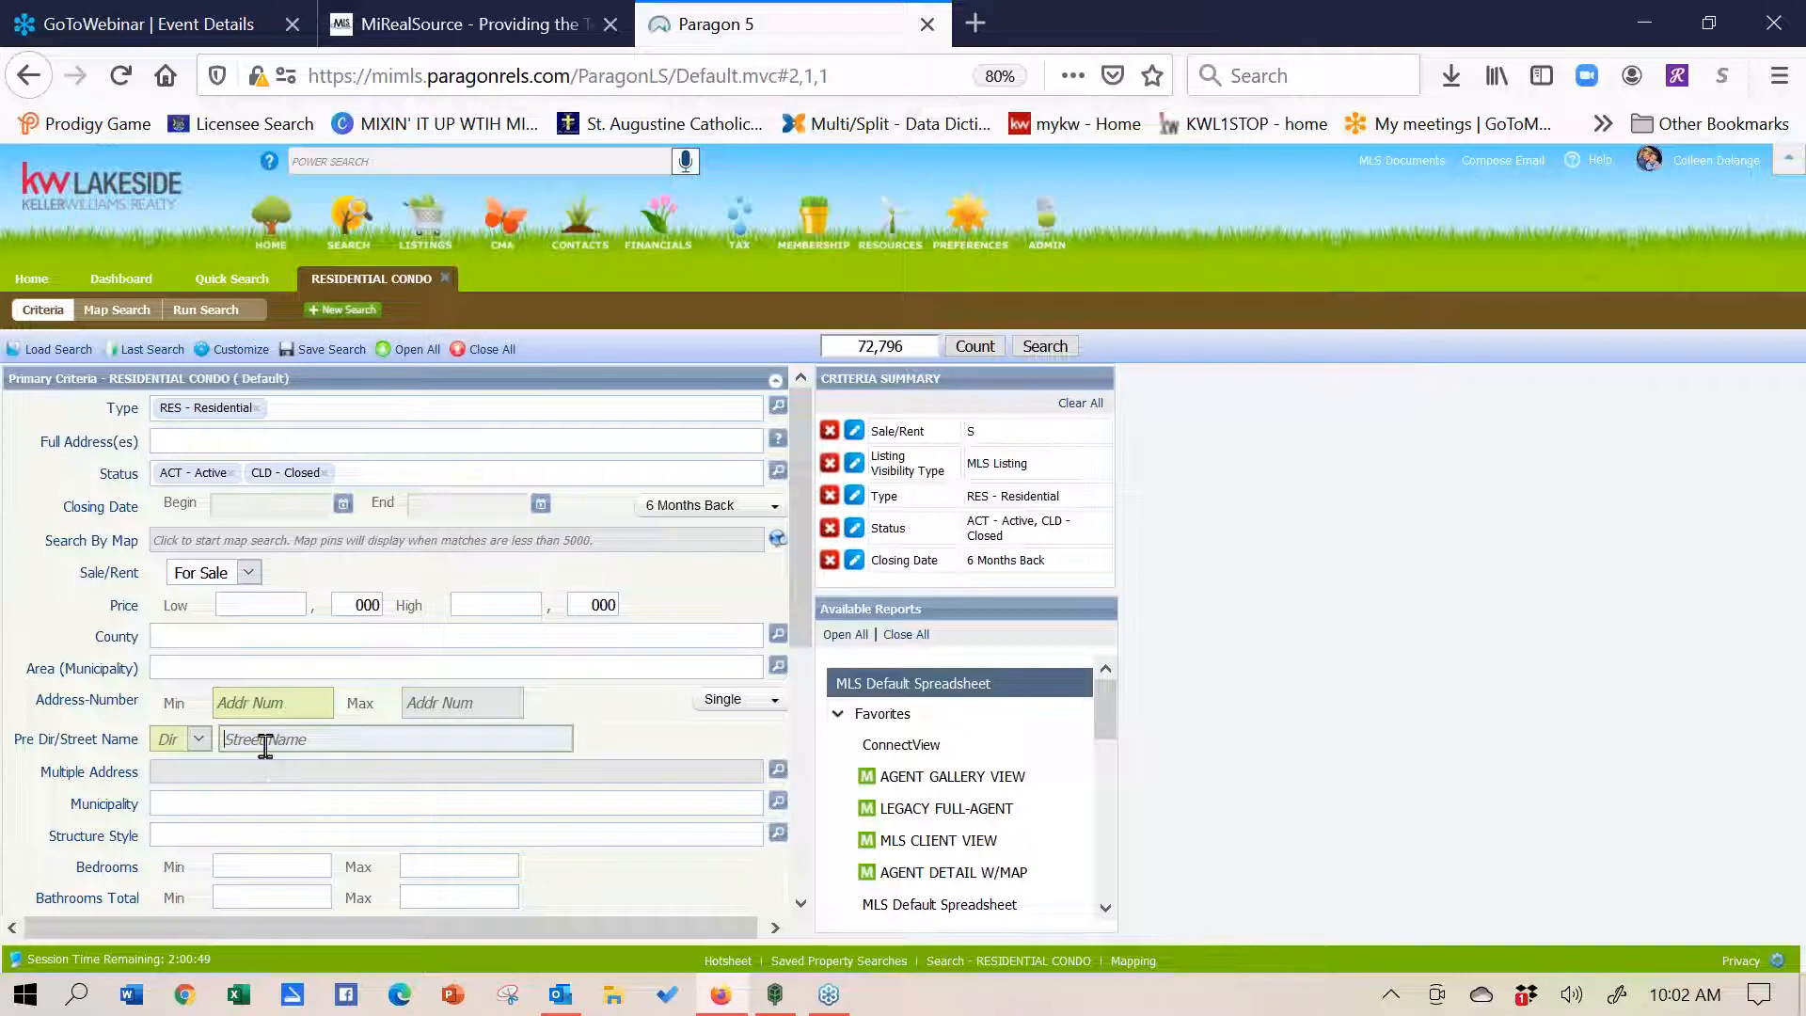
# - Set Structure Style to 1S - 1 Story and Bedrooms minimum to 3
pyautogui.click(210, 832)
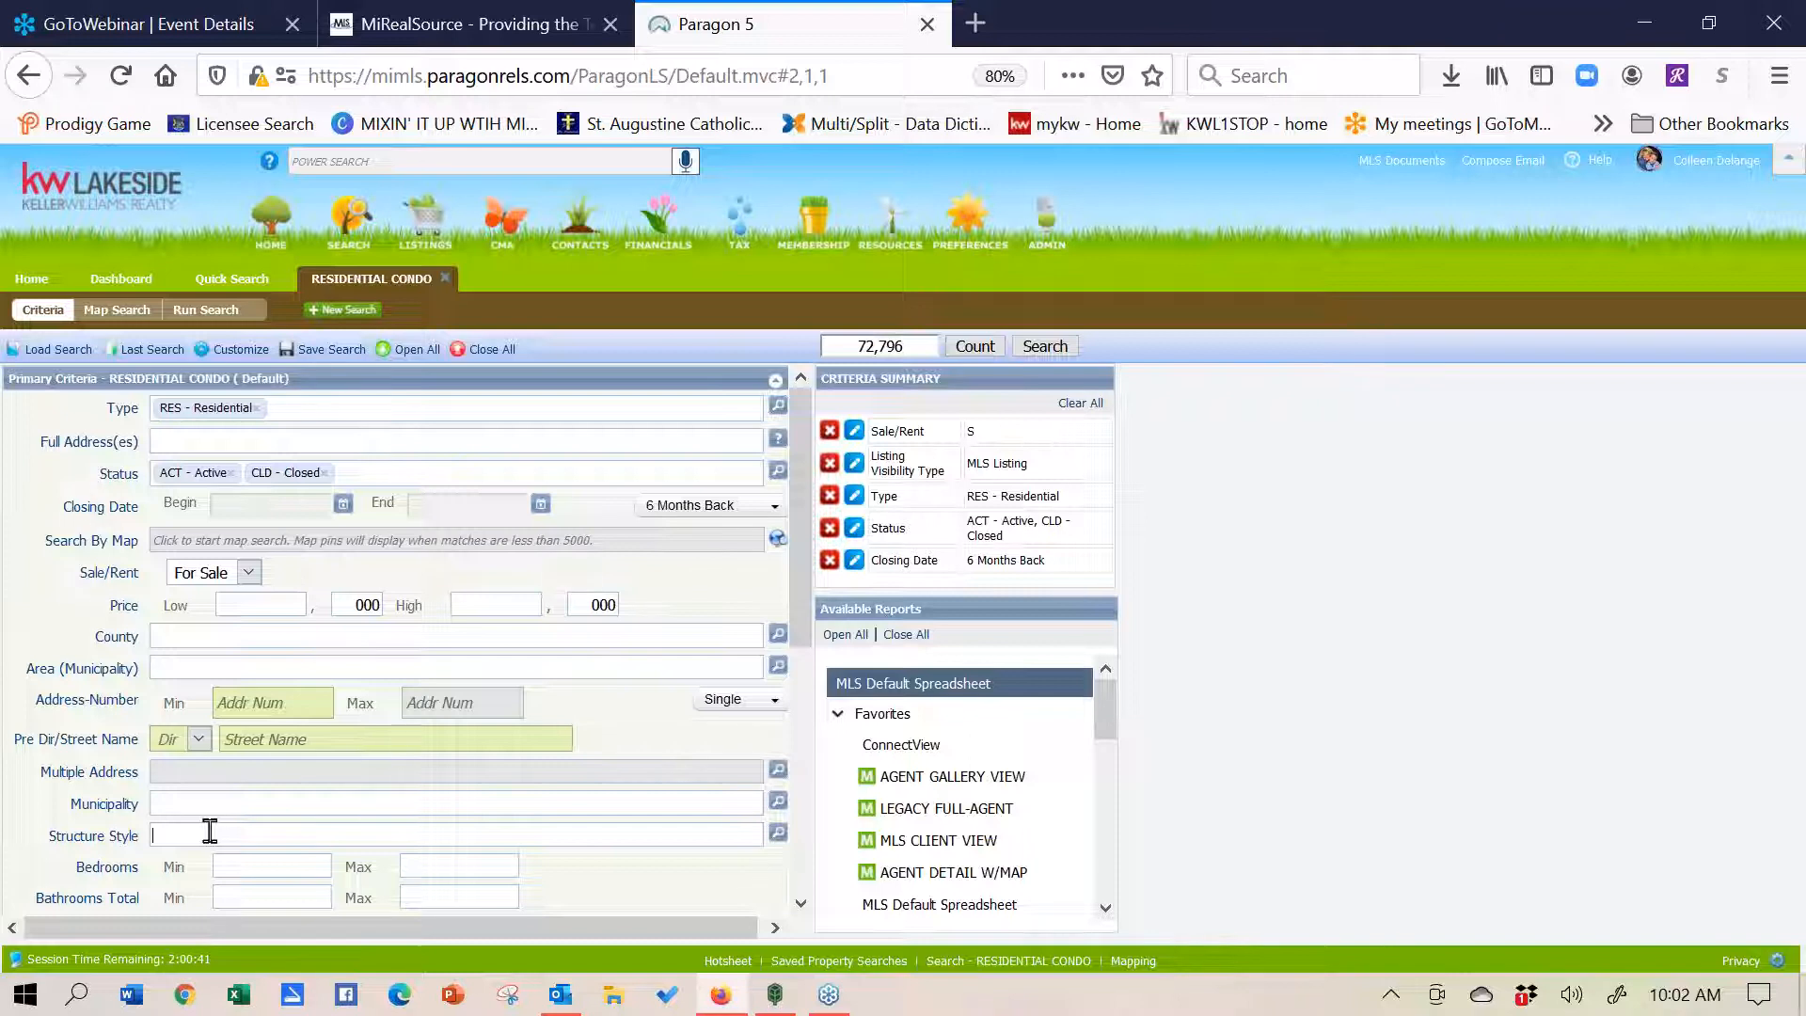
pyautogui.write('1')
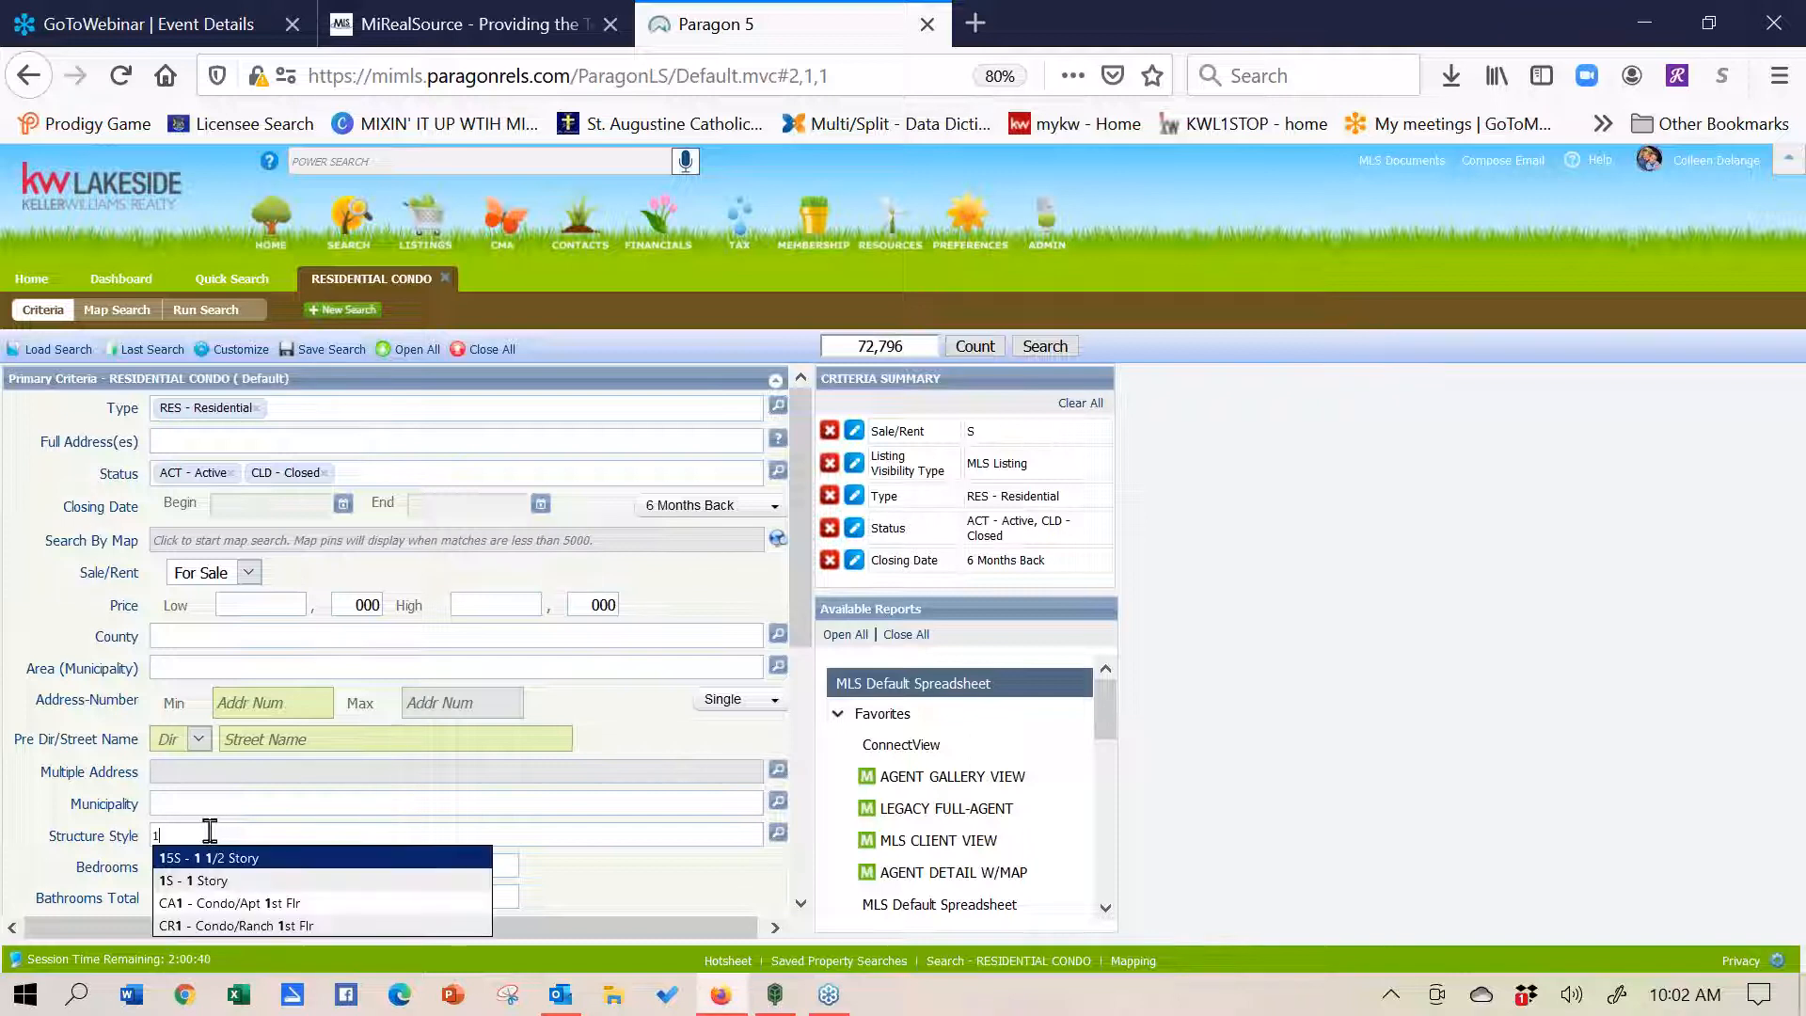
pyautogui.click(219, 884)
pyautogui.click(260, 867)
pyautogui.write('3')
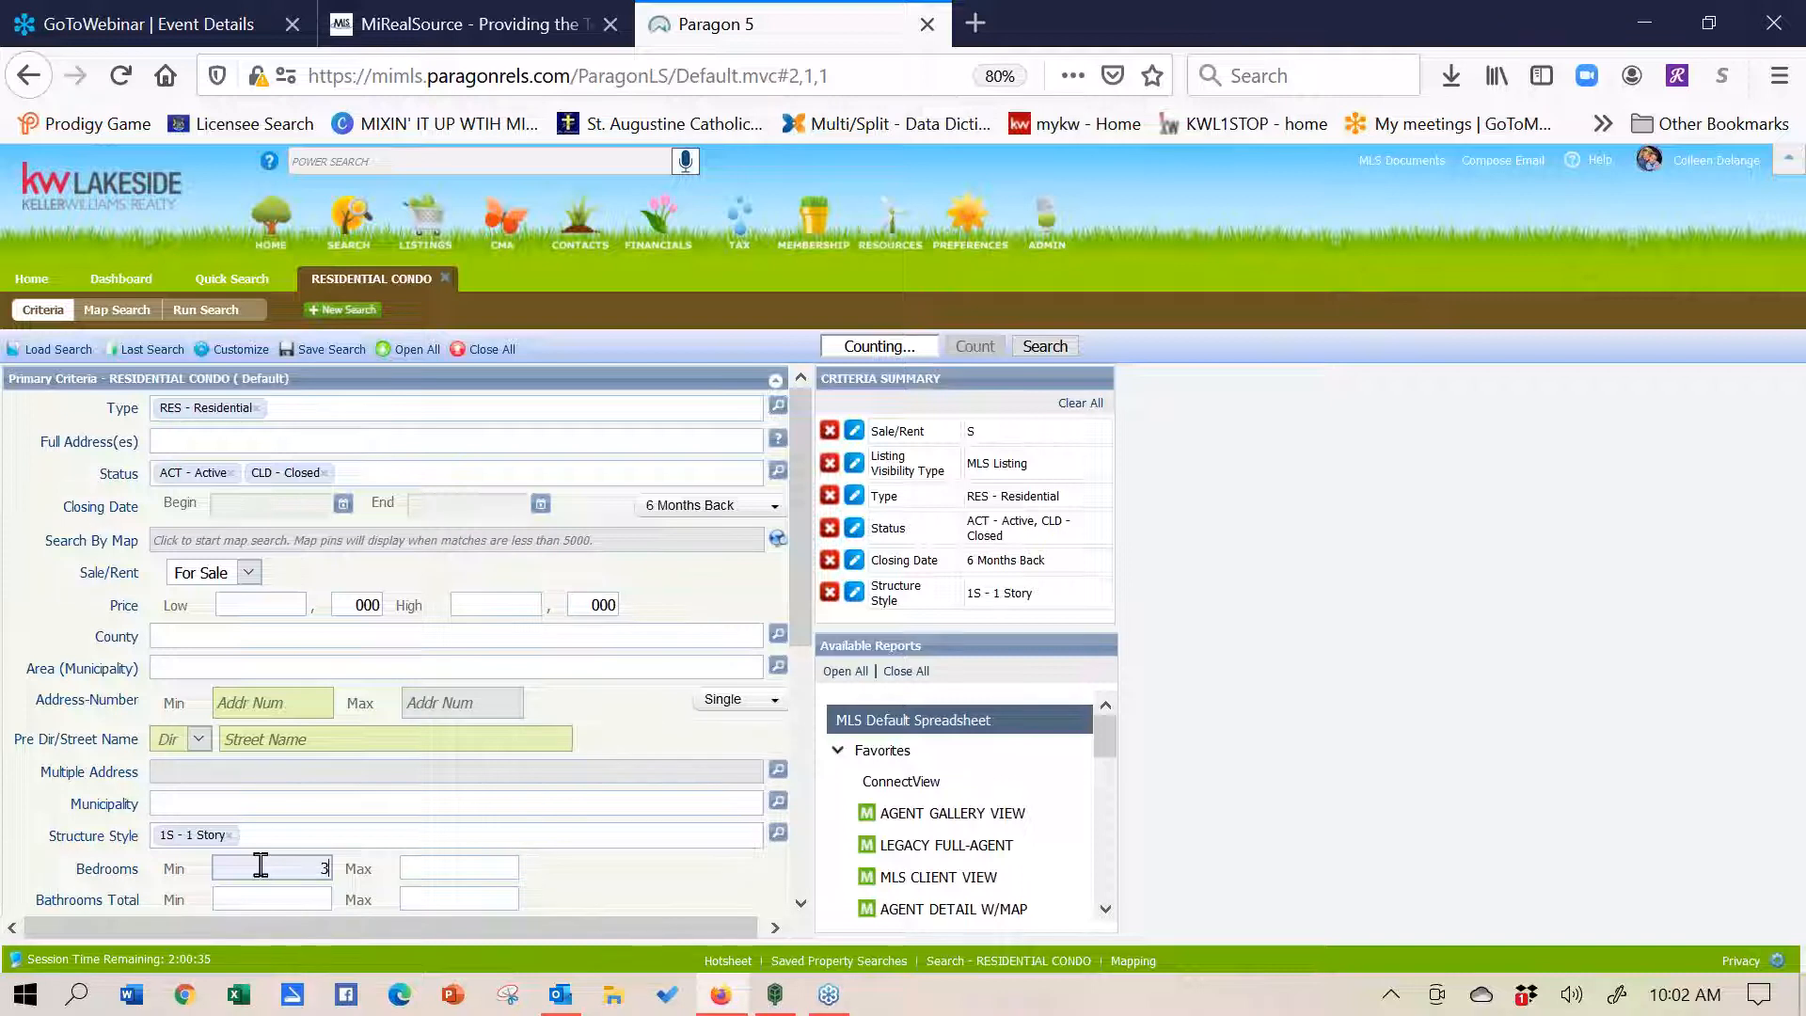
pyautogui.moveTo(797, 494); pyautogui.dragTo(799, 566)
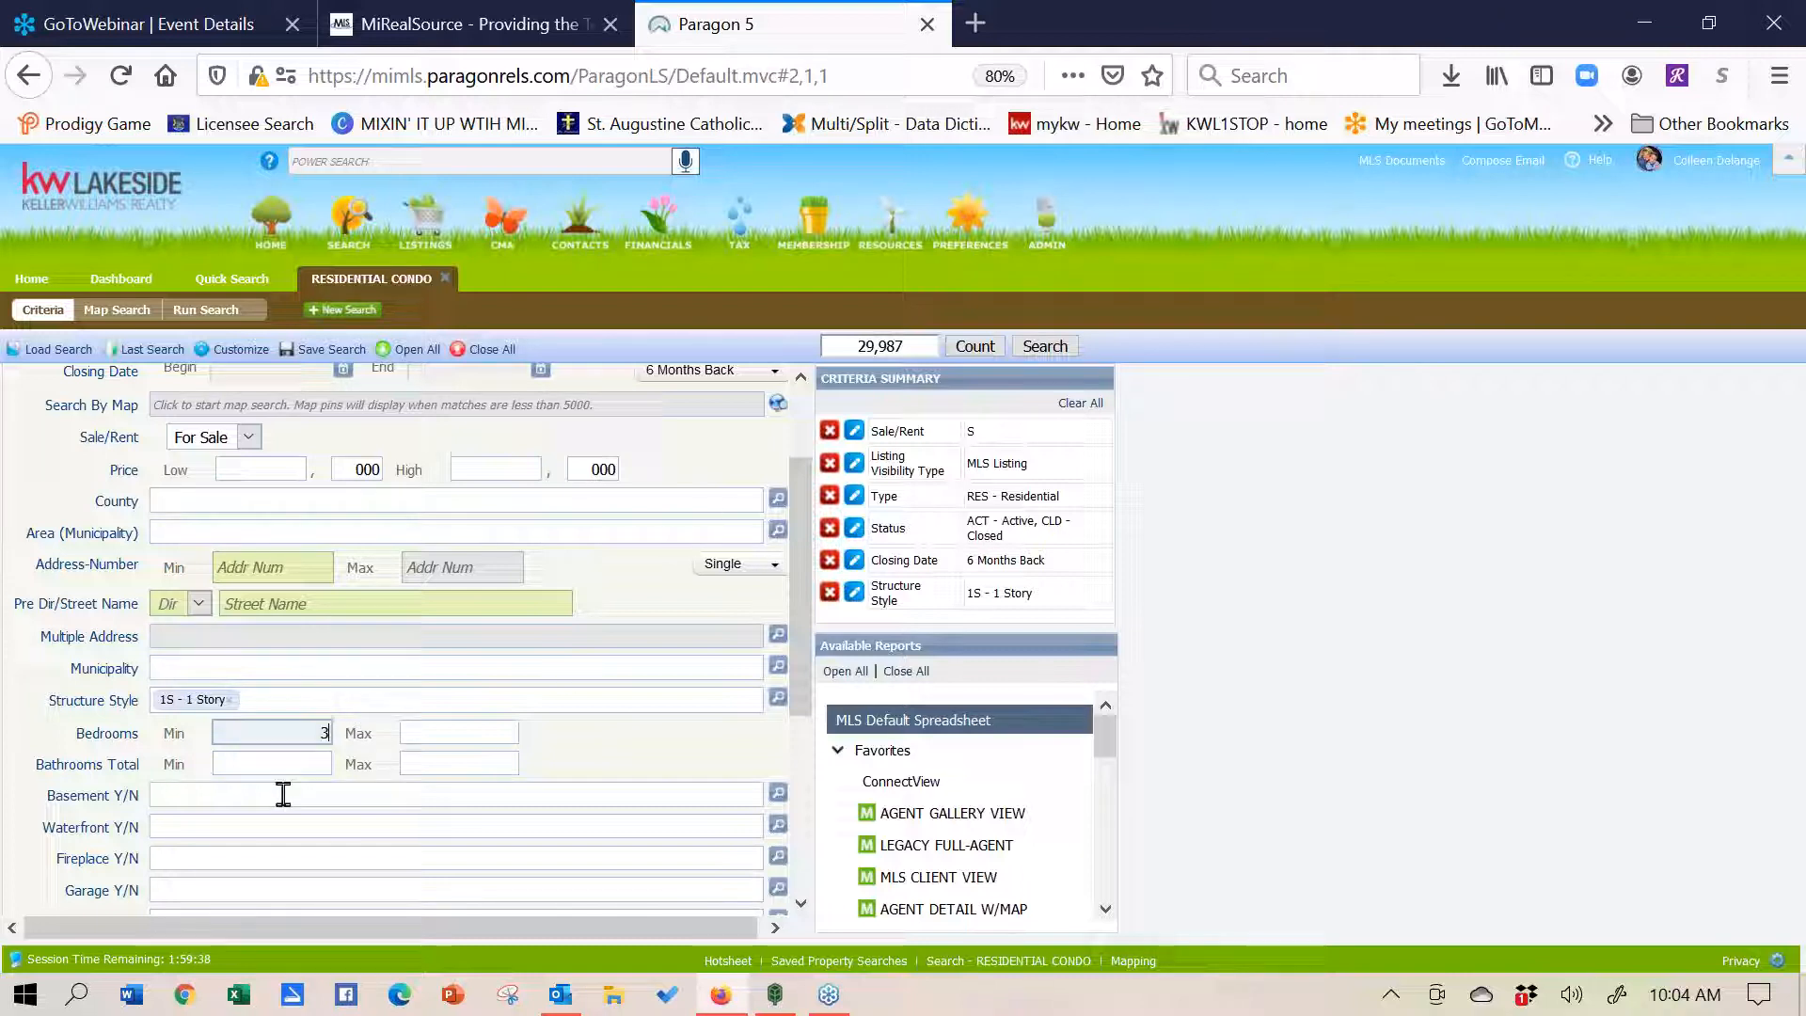
# - Leave the Bathrooms Total minimum blank and expand the Secondary Criteria section
pyautogui.click(275, 763)
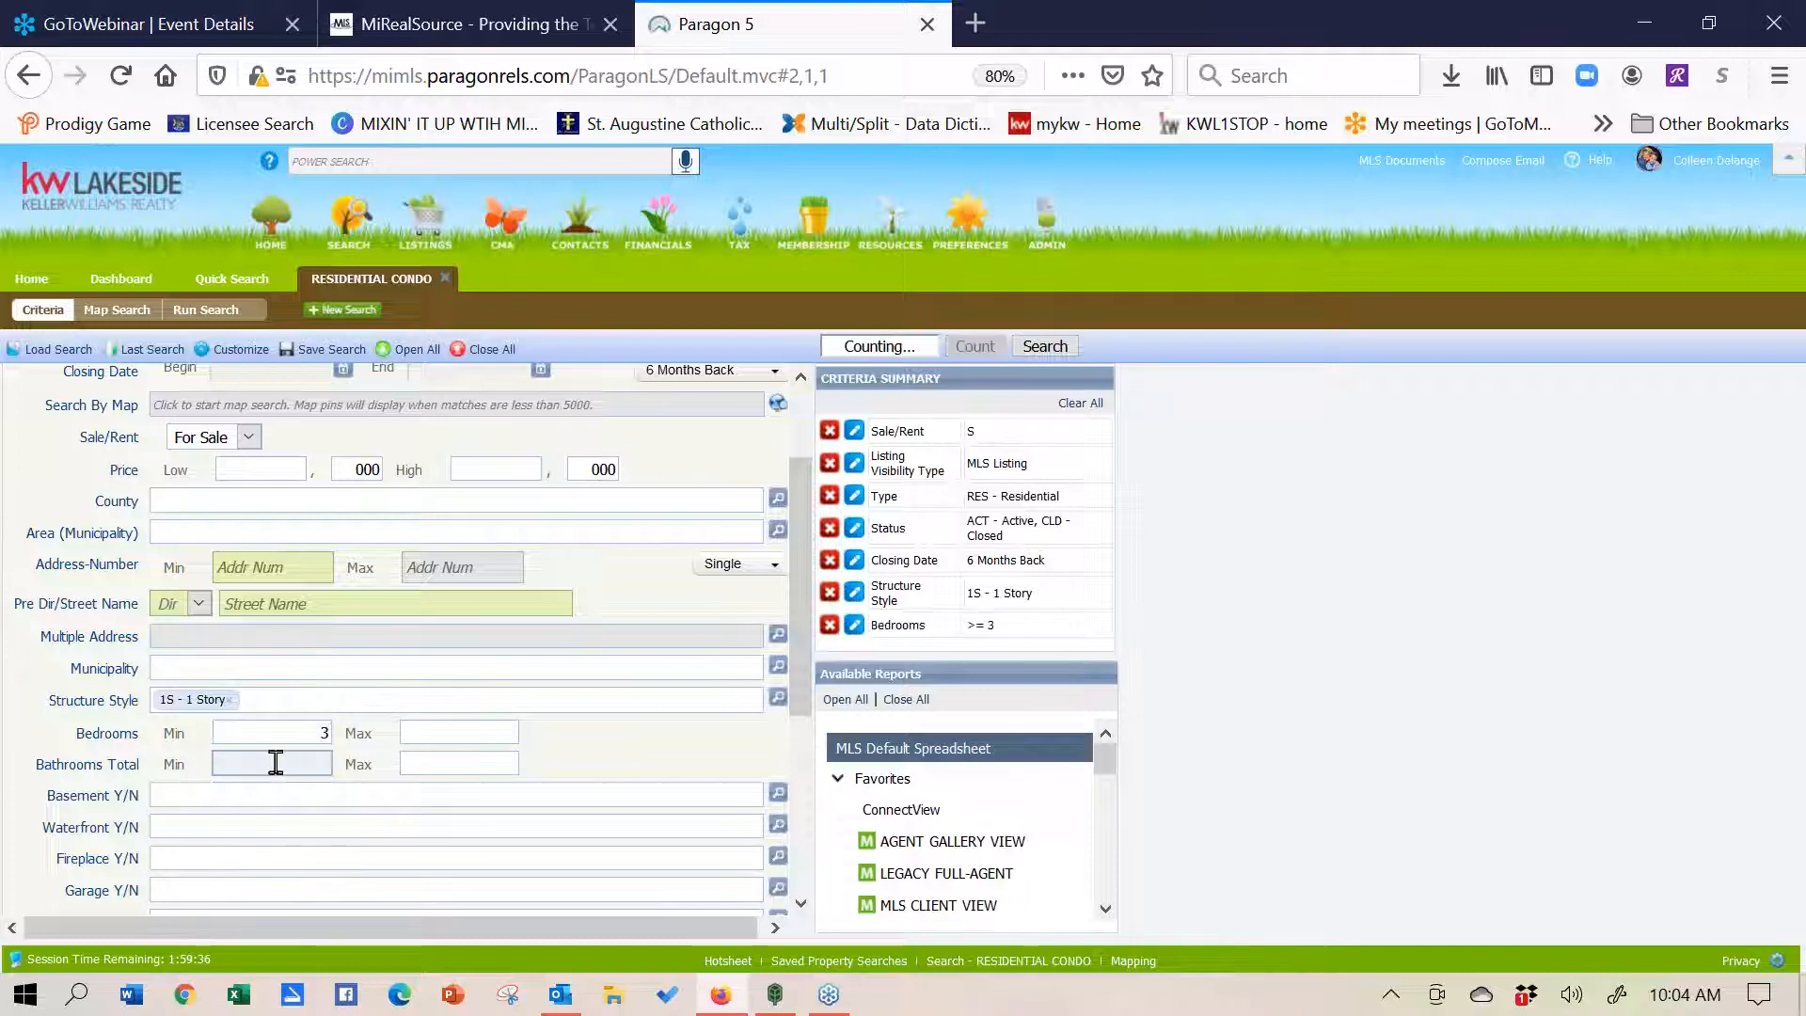
pyautogui.write('2')
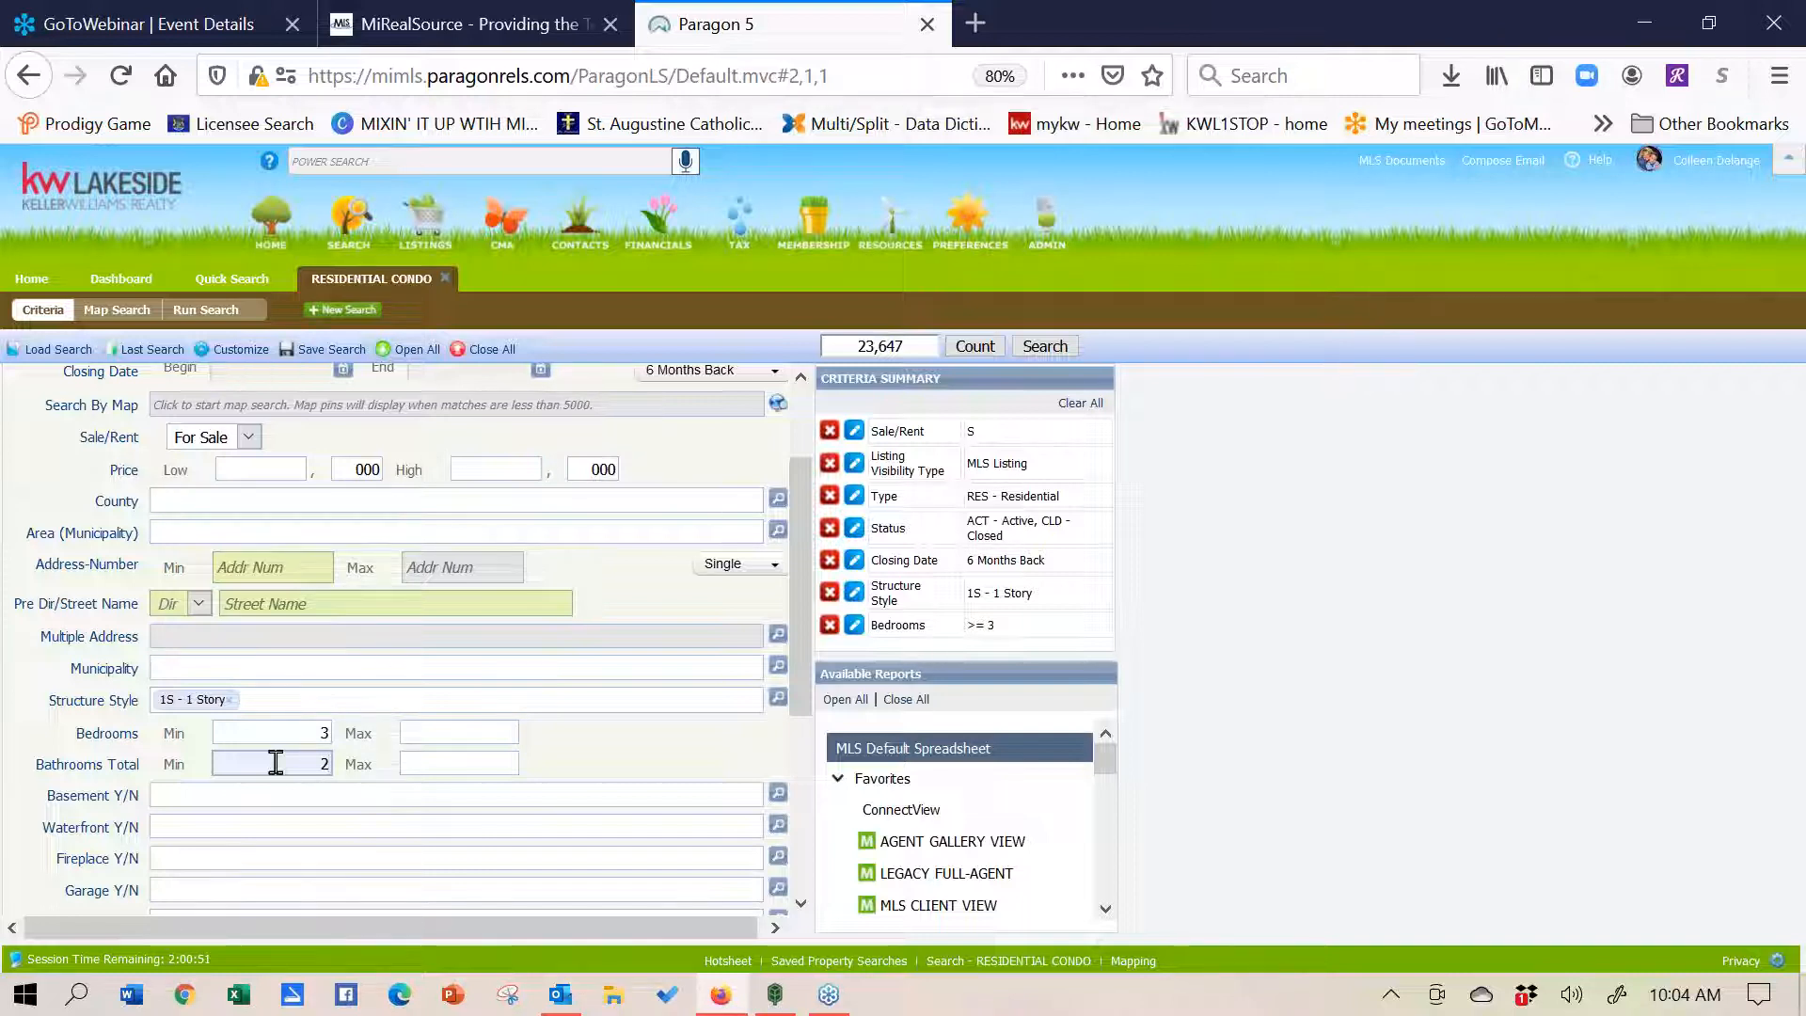
pyautogui.press('BackSpace')
pyautogui.moveTo(800, 591); pyautogui.dragTo(805, 766)
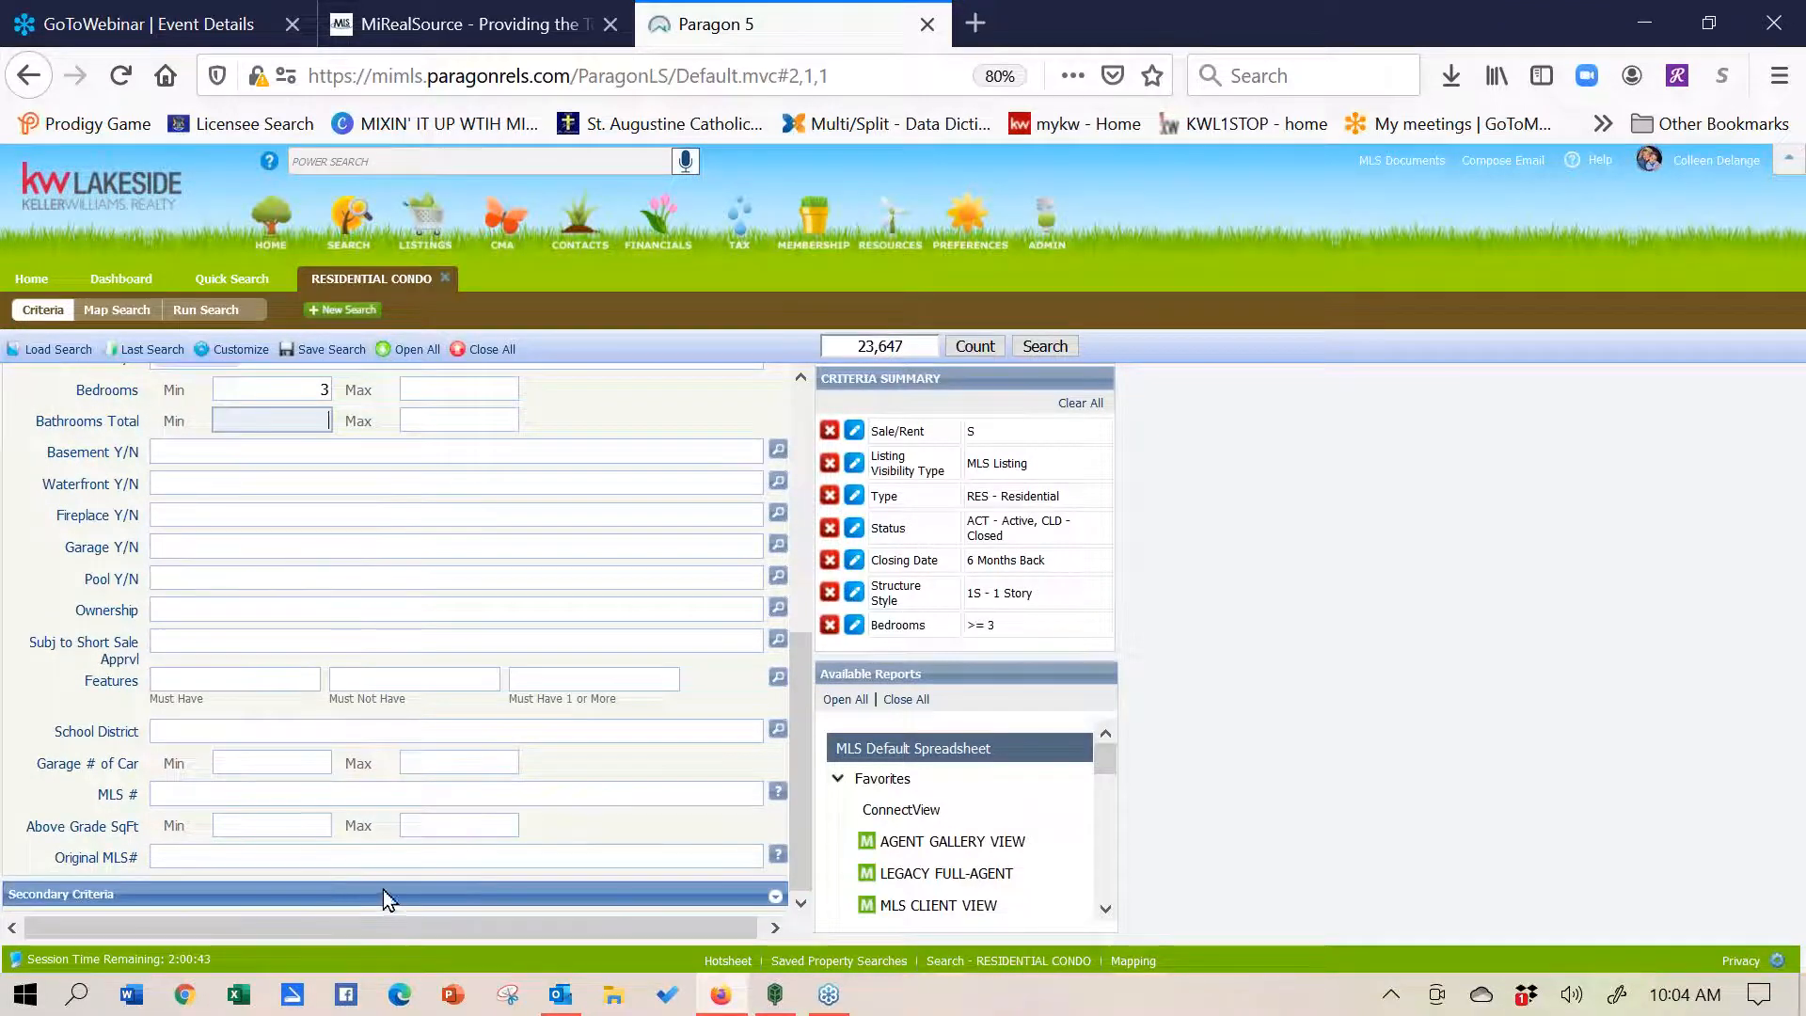
pyautogui.click(777, 896)
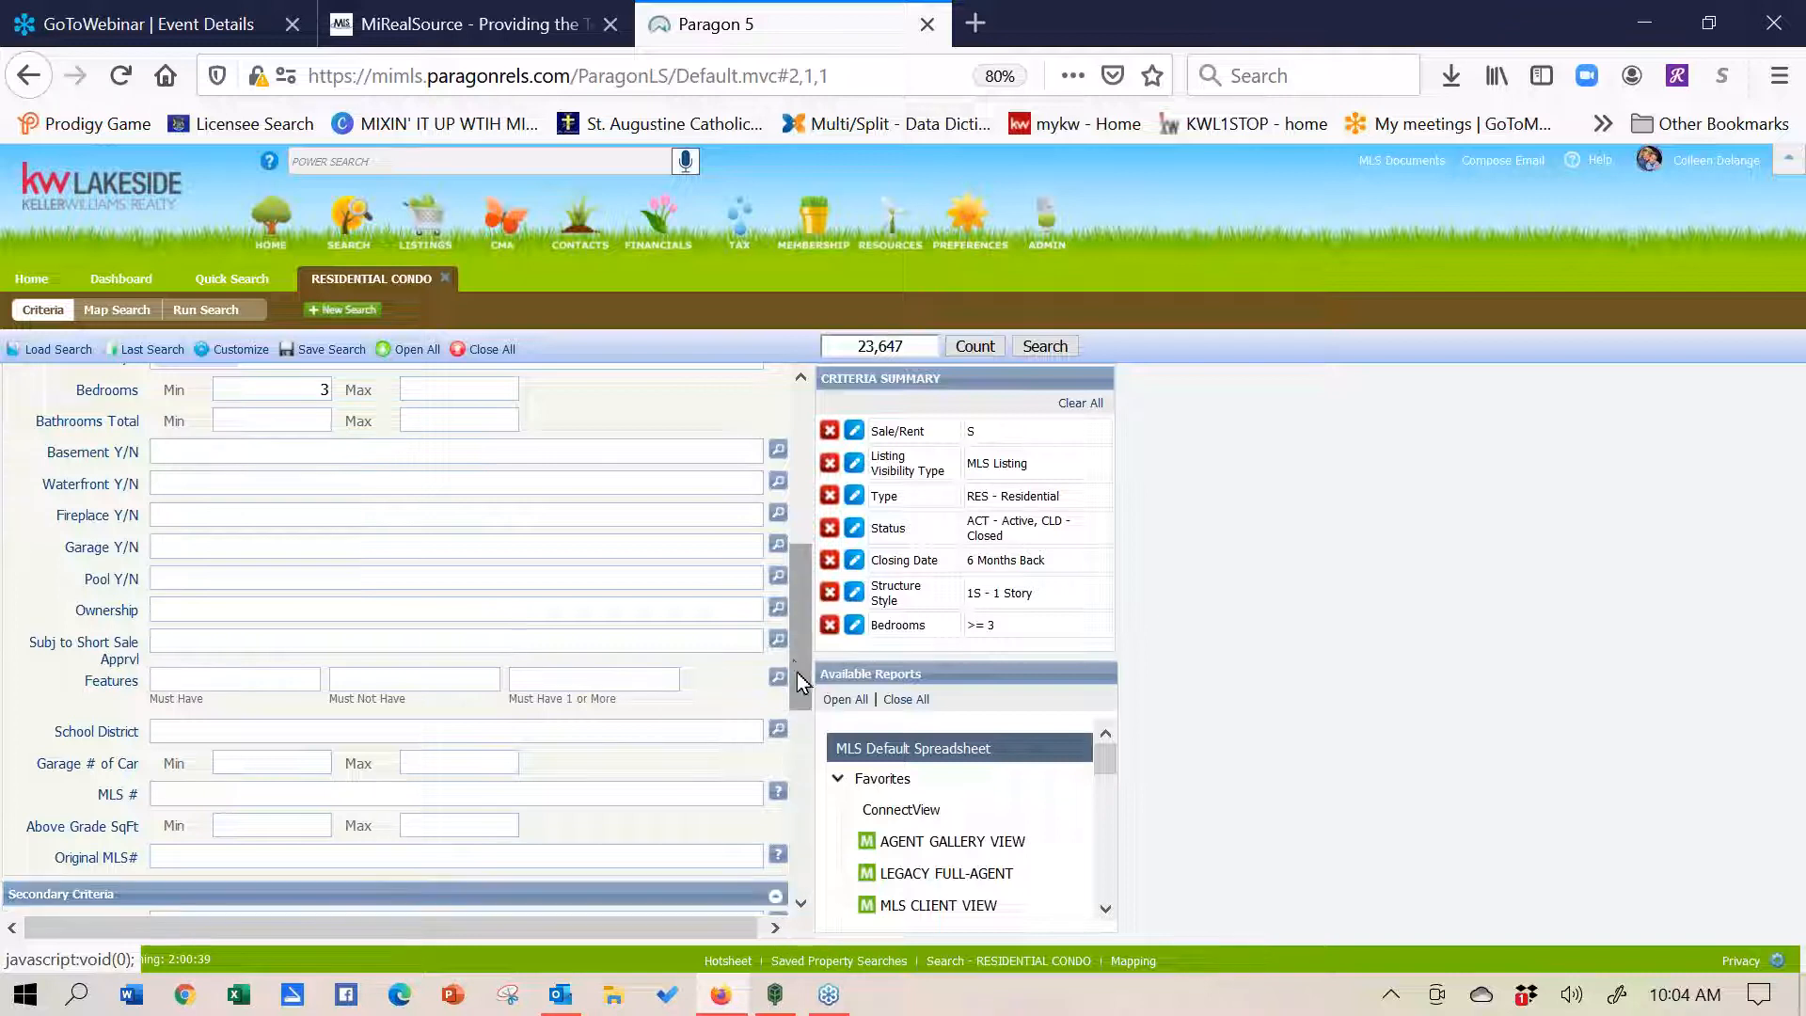
pyautogui.moveTo(793, 663); pyautogui.dragTo(809, 815)
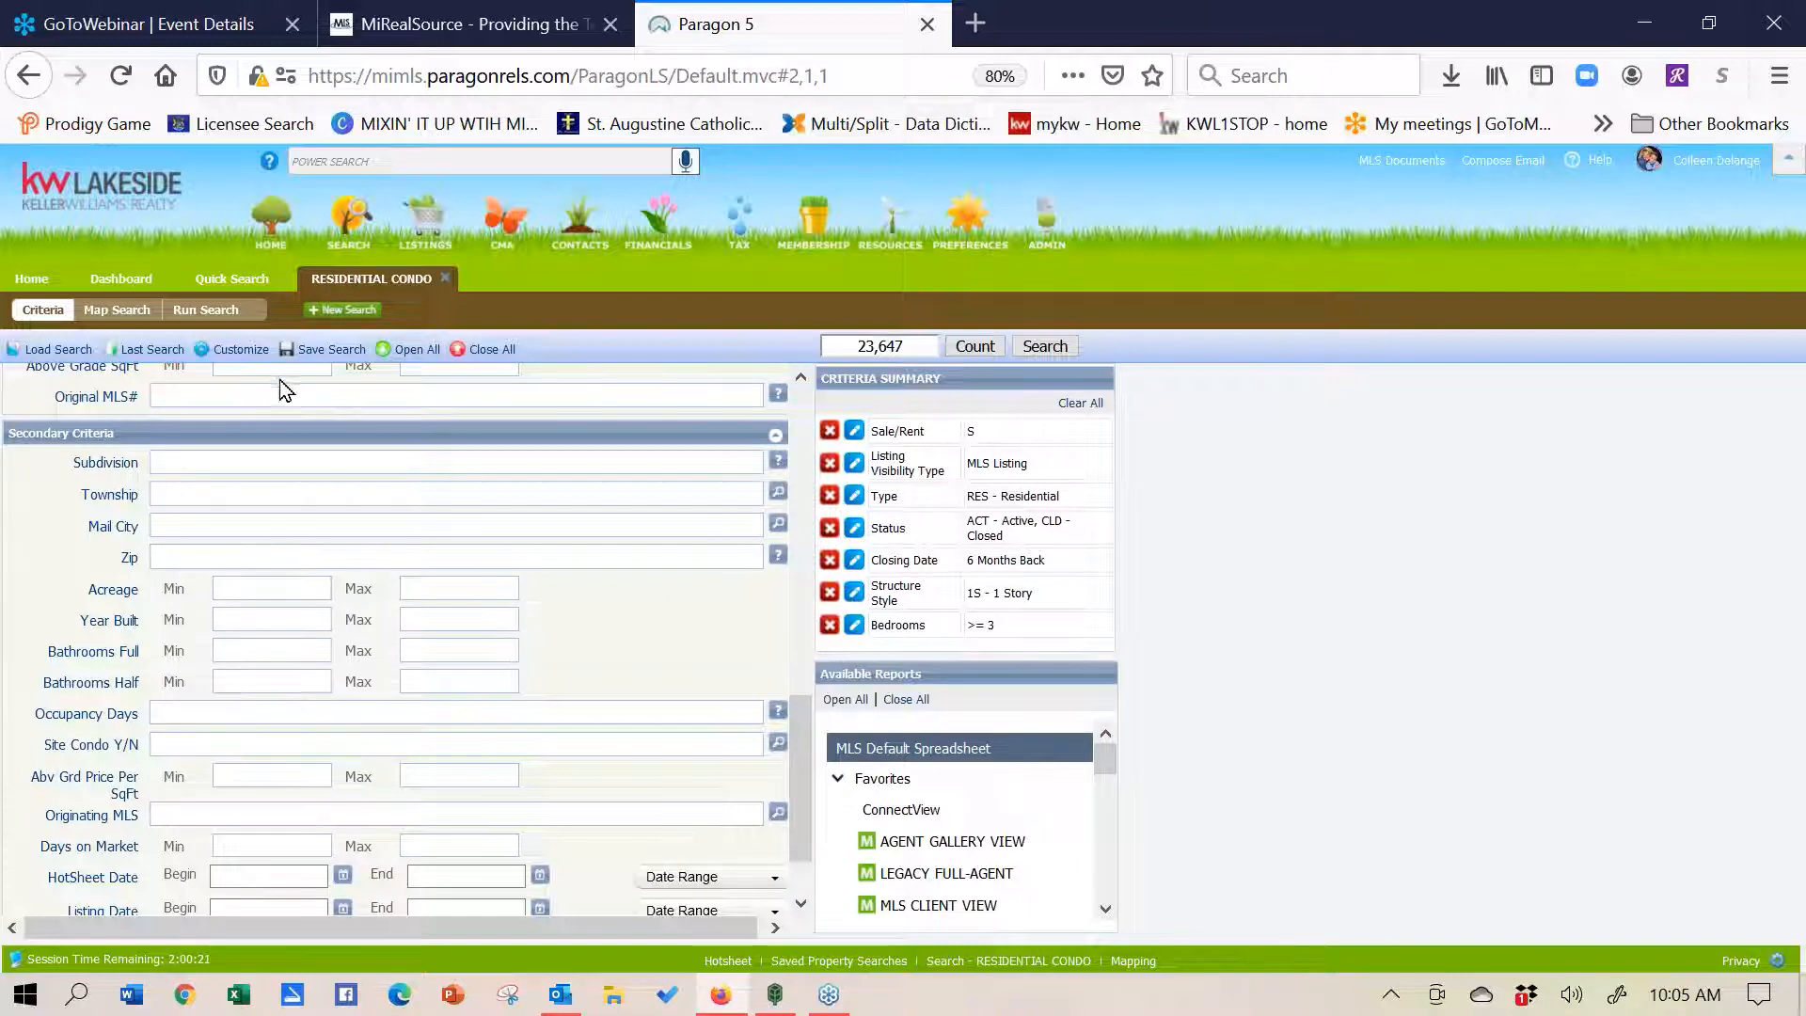
pyautogui.moveTo(252, 356)
pyautogui.click(253, 650)
pyautogui.write('2')
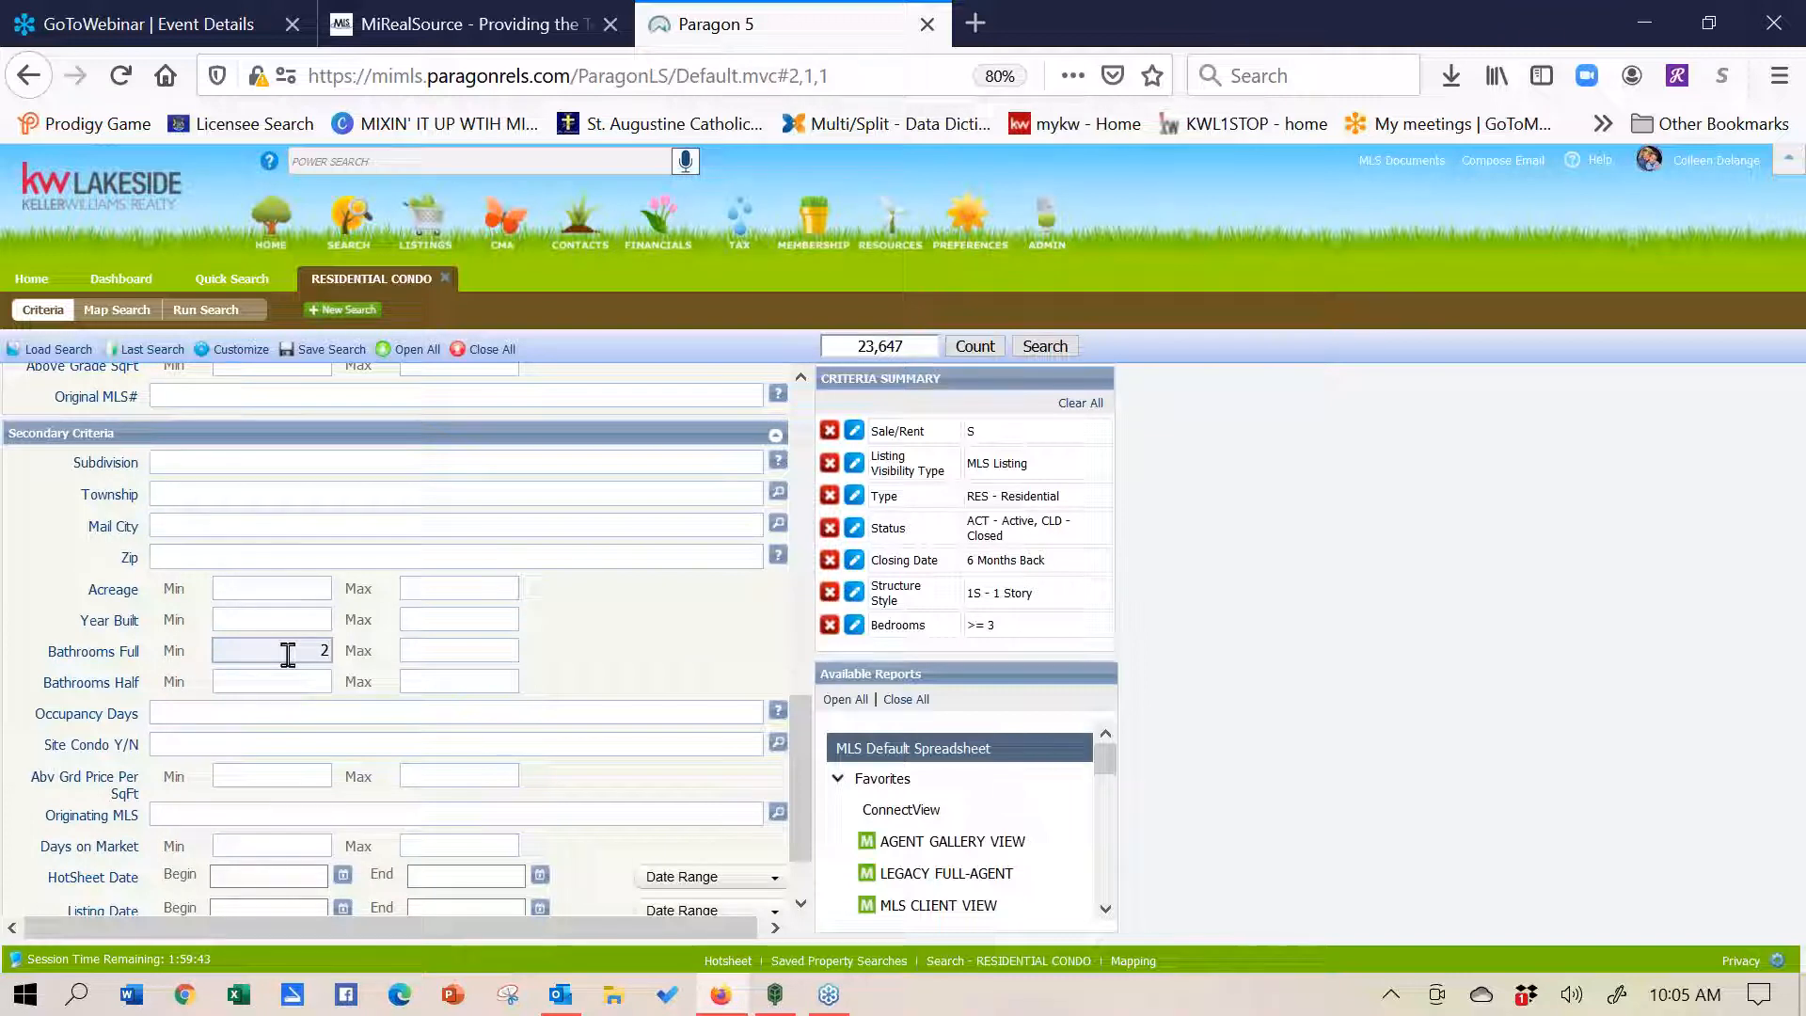
pyautogui.doubleClick(325, 650)
pyautogui.click(259, 686)
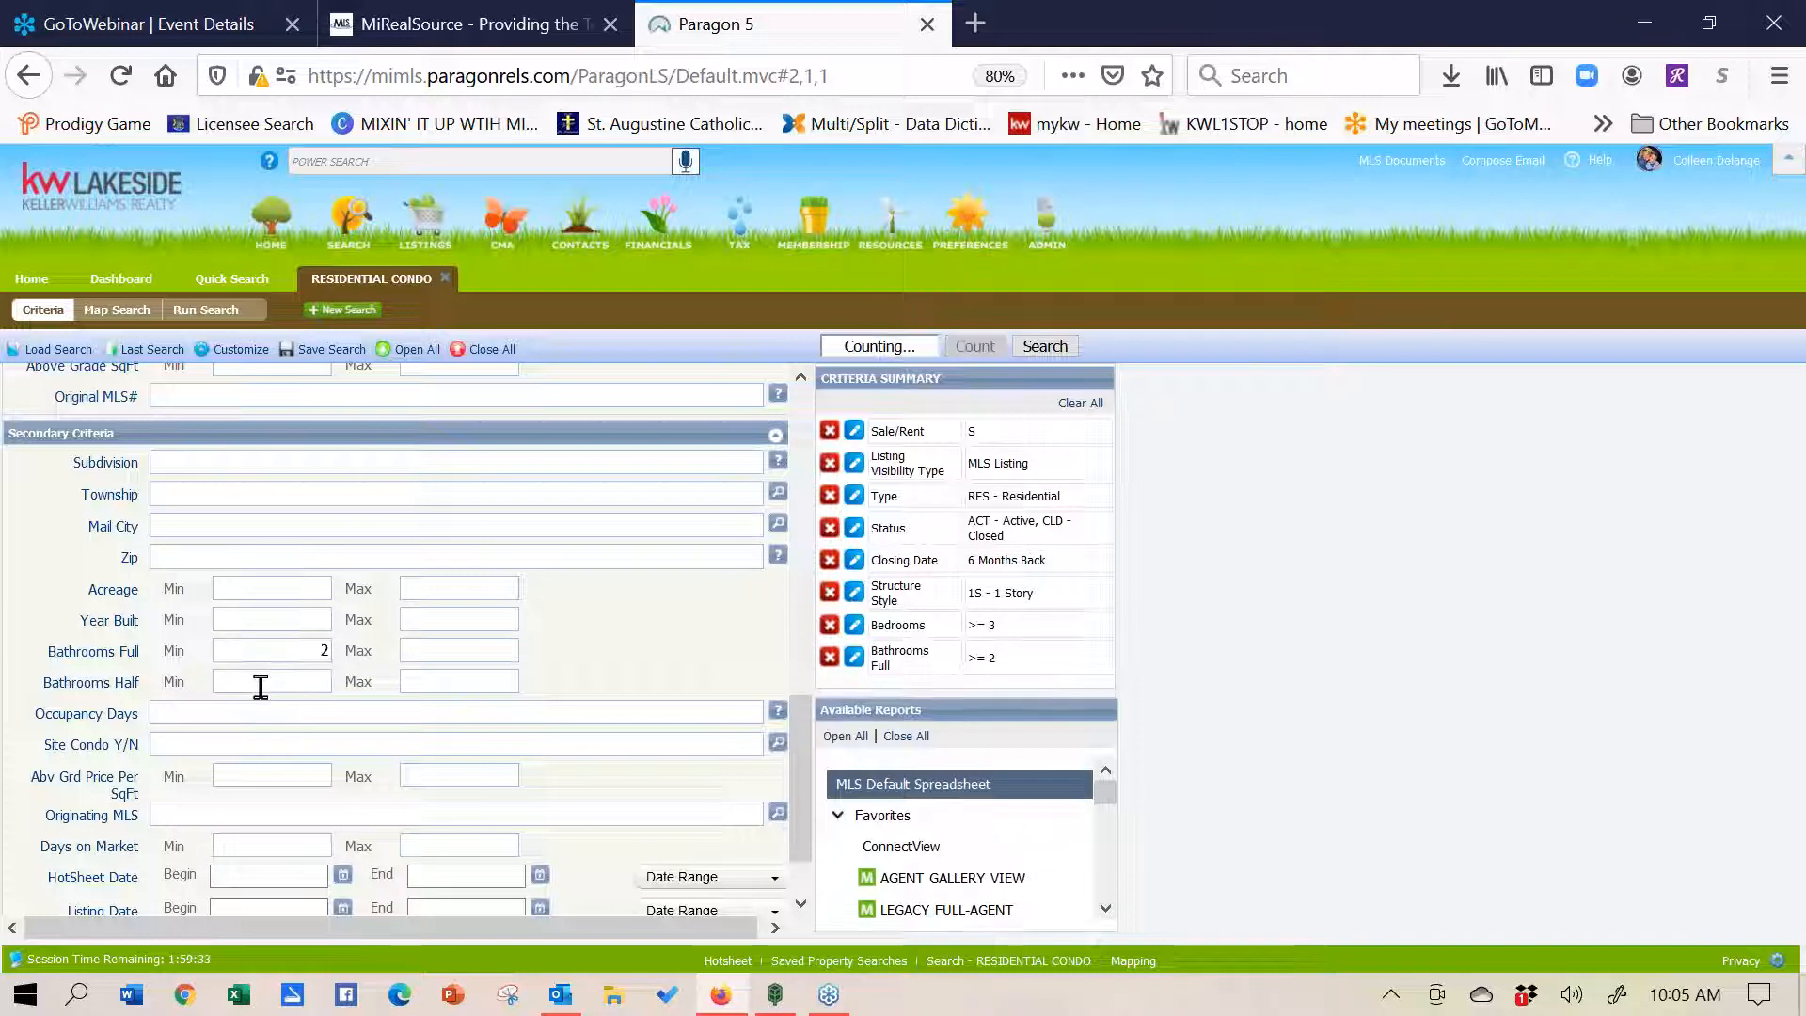
pyautogui.moveTo(306, 642); pyautogui.dragTo(348, 641)
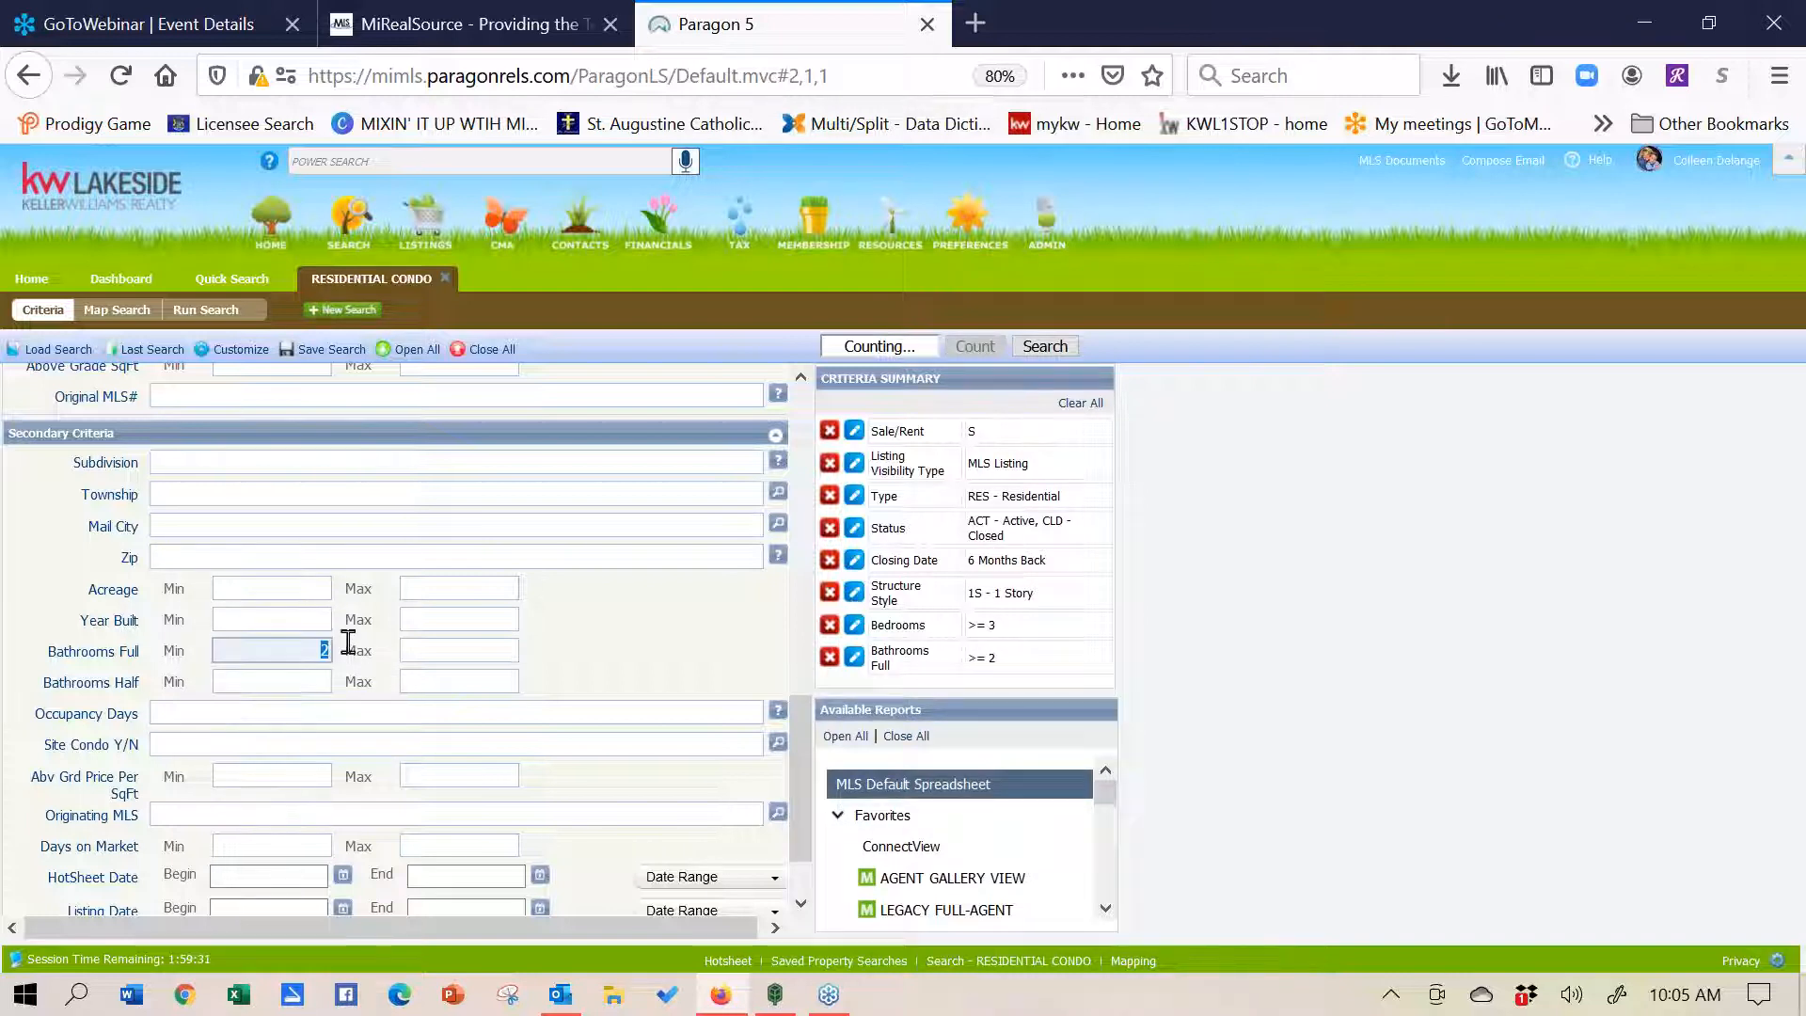
pyautogui.press('BackSpace')
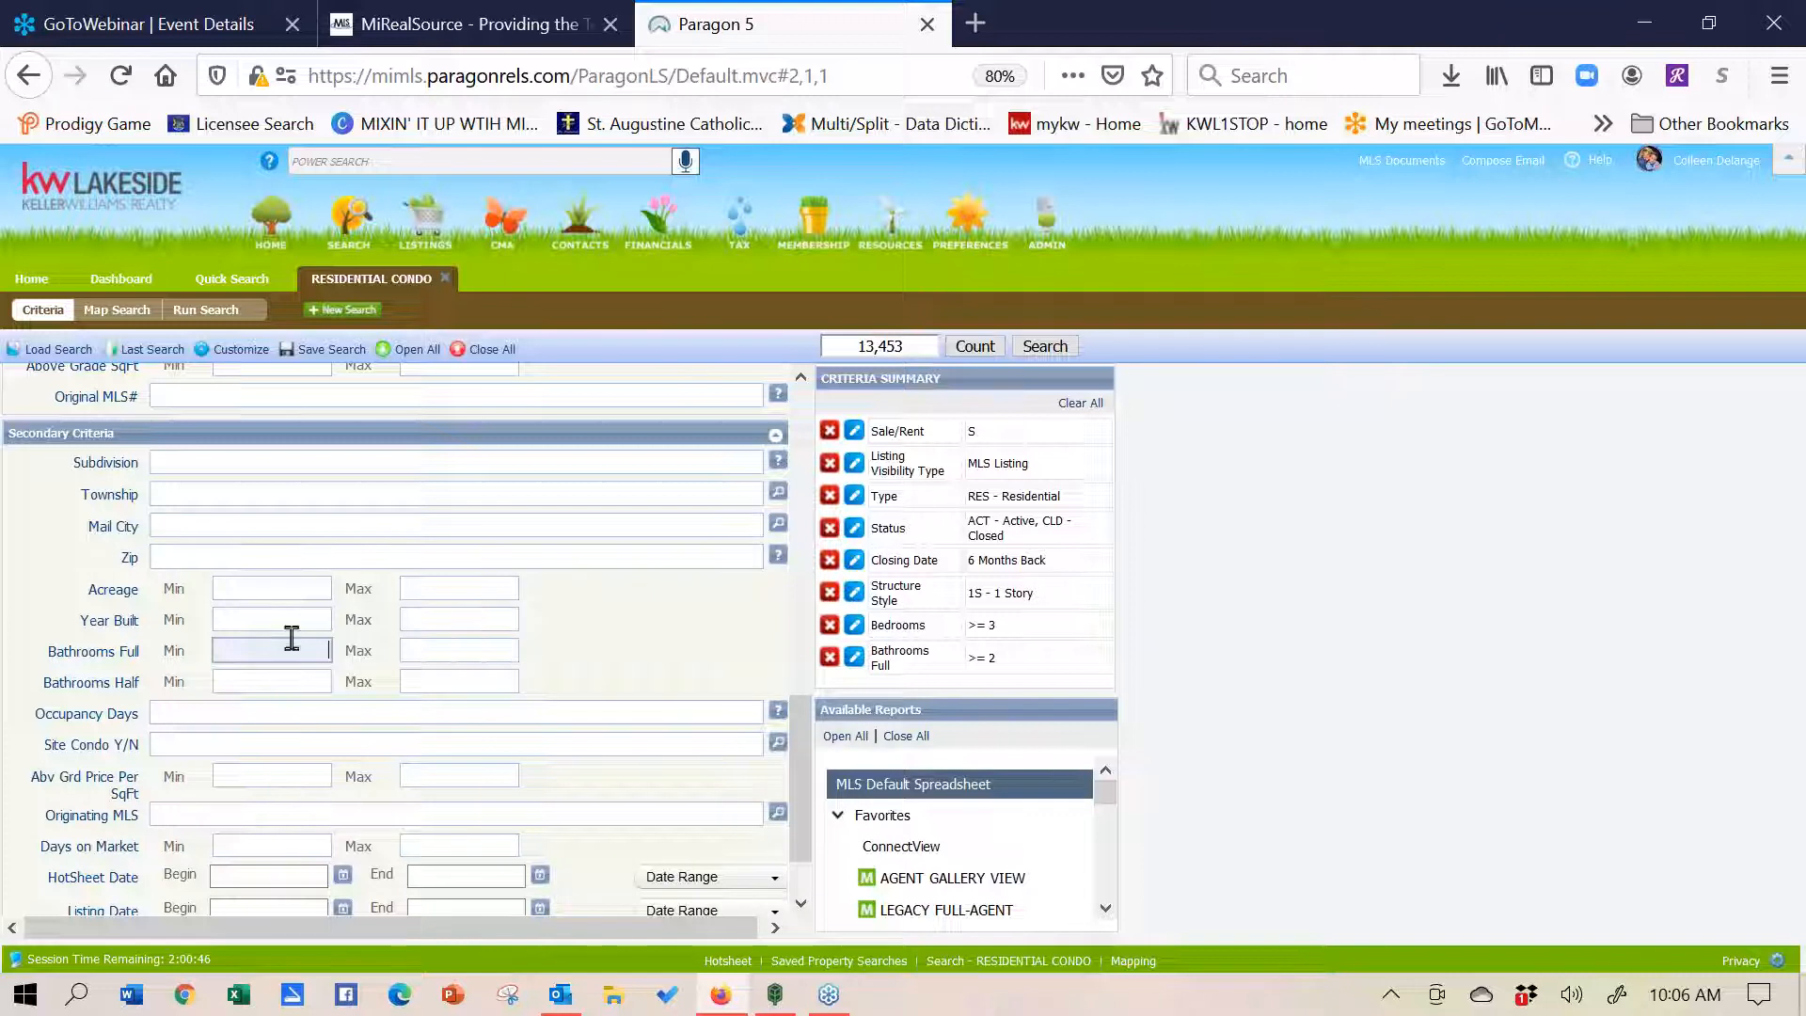
pyautogui.moveTo(800, 742); pyautogui.dragTo(813, 590)
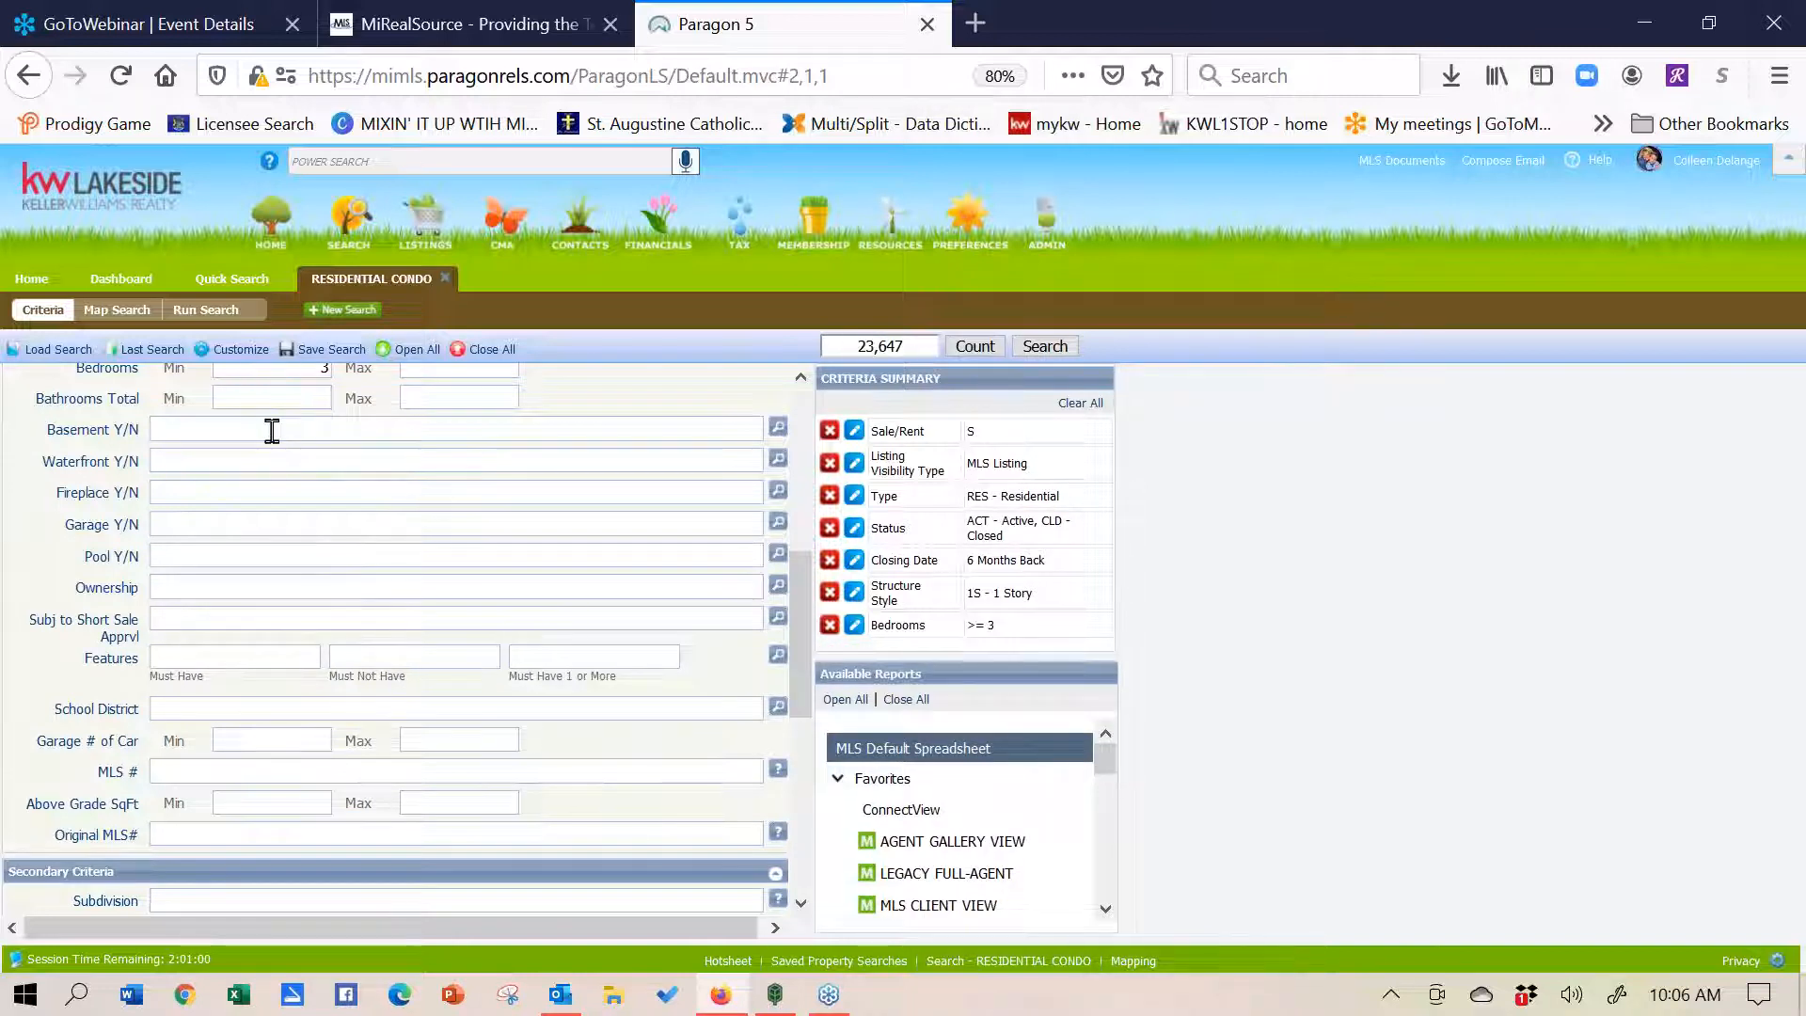
# - Set Basement Y/N to Y - Yes, bringing the match count to 18,080
pyautogui.write('y')
pyautogui.click(272, 461)
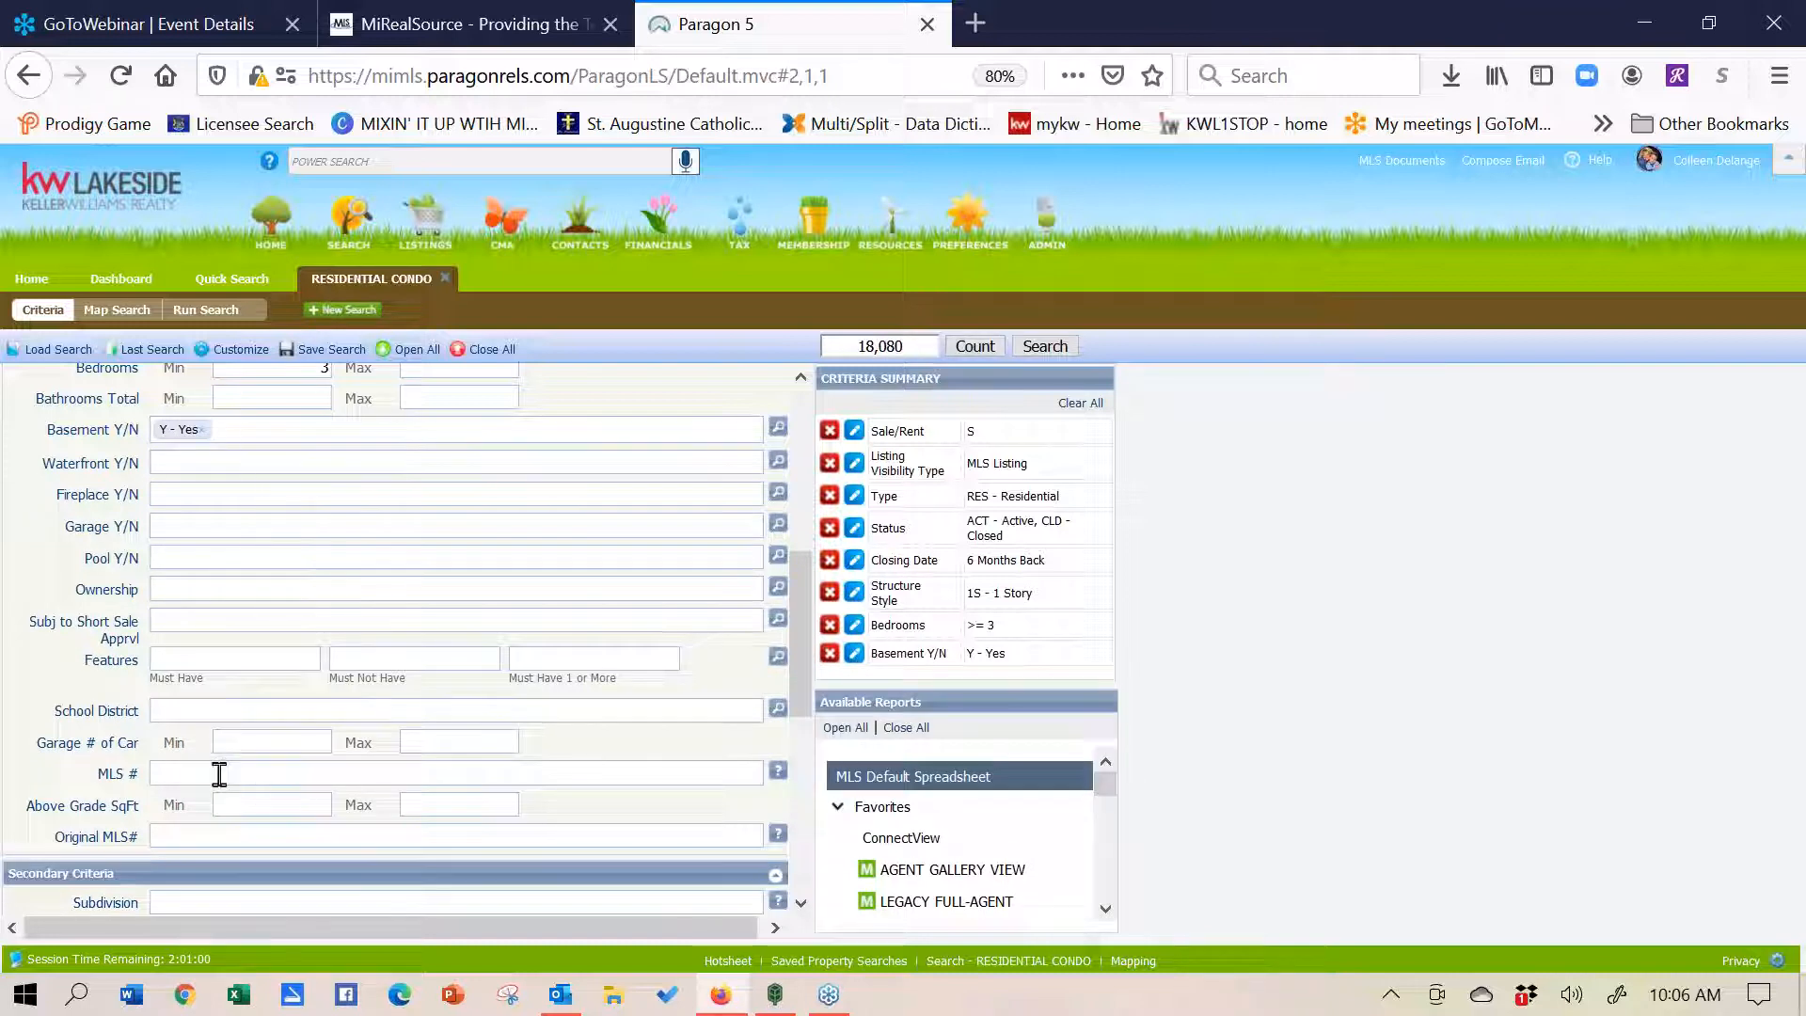
pyautogui.click(230, 805)
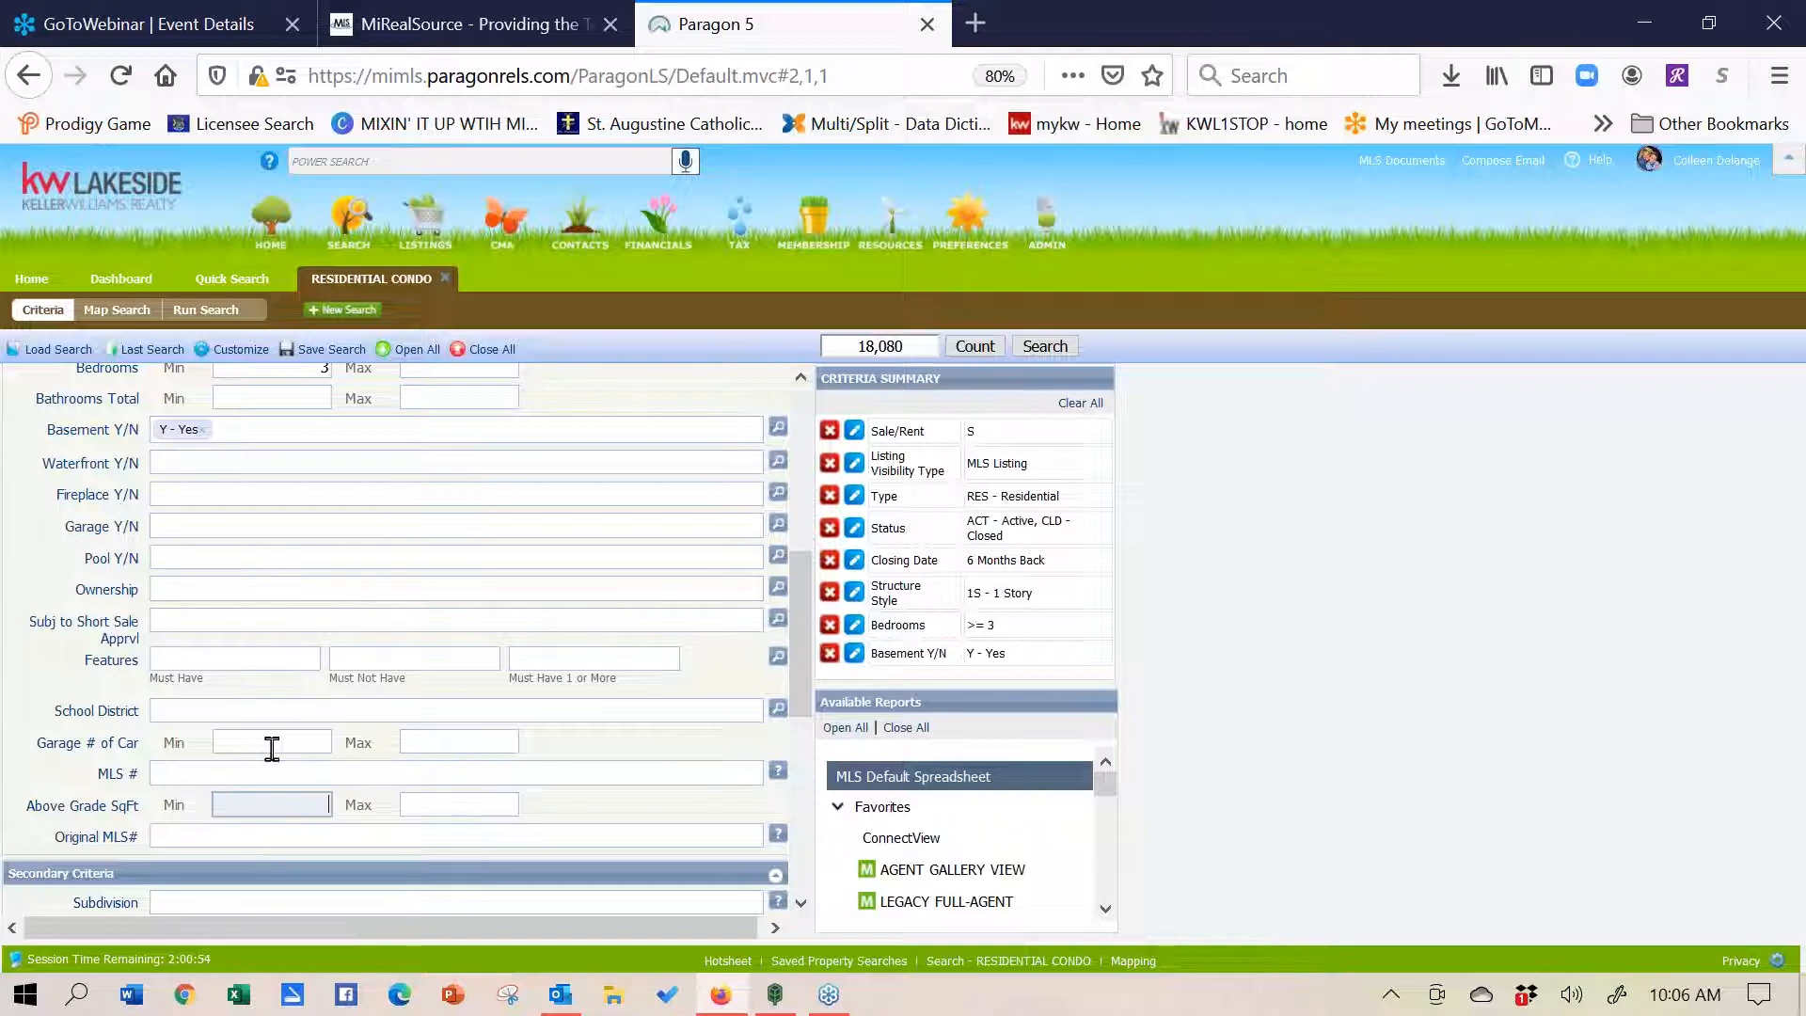
# - Add N21 - Inground Pool to Features Must Have, then remove it again
pyautogui.click(224, 652)
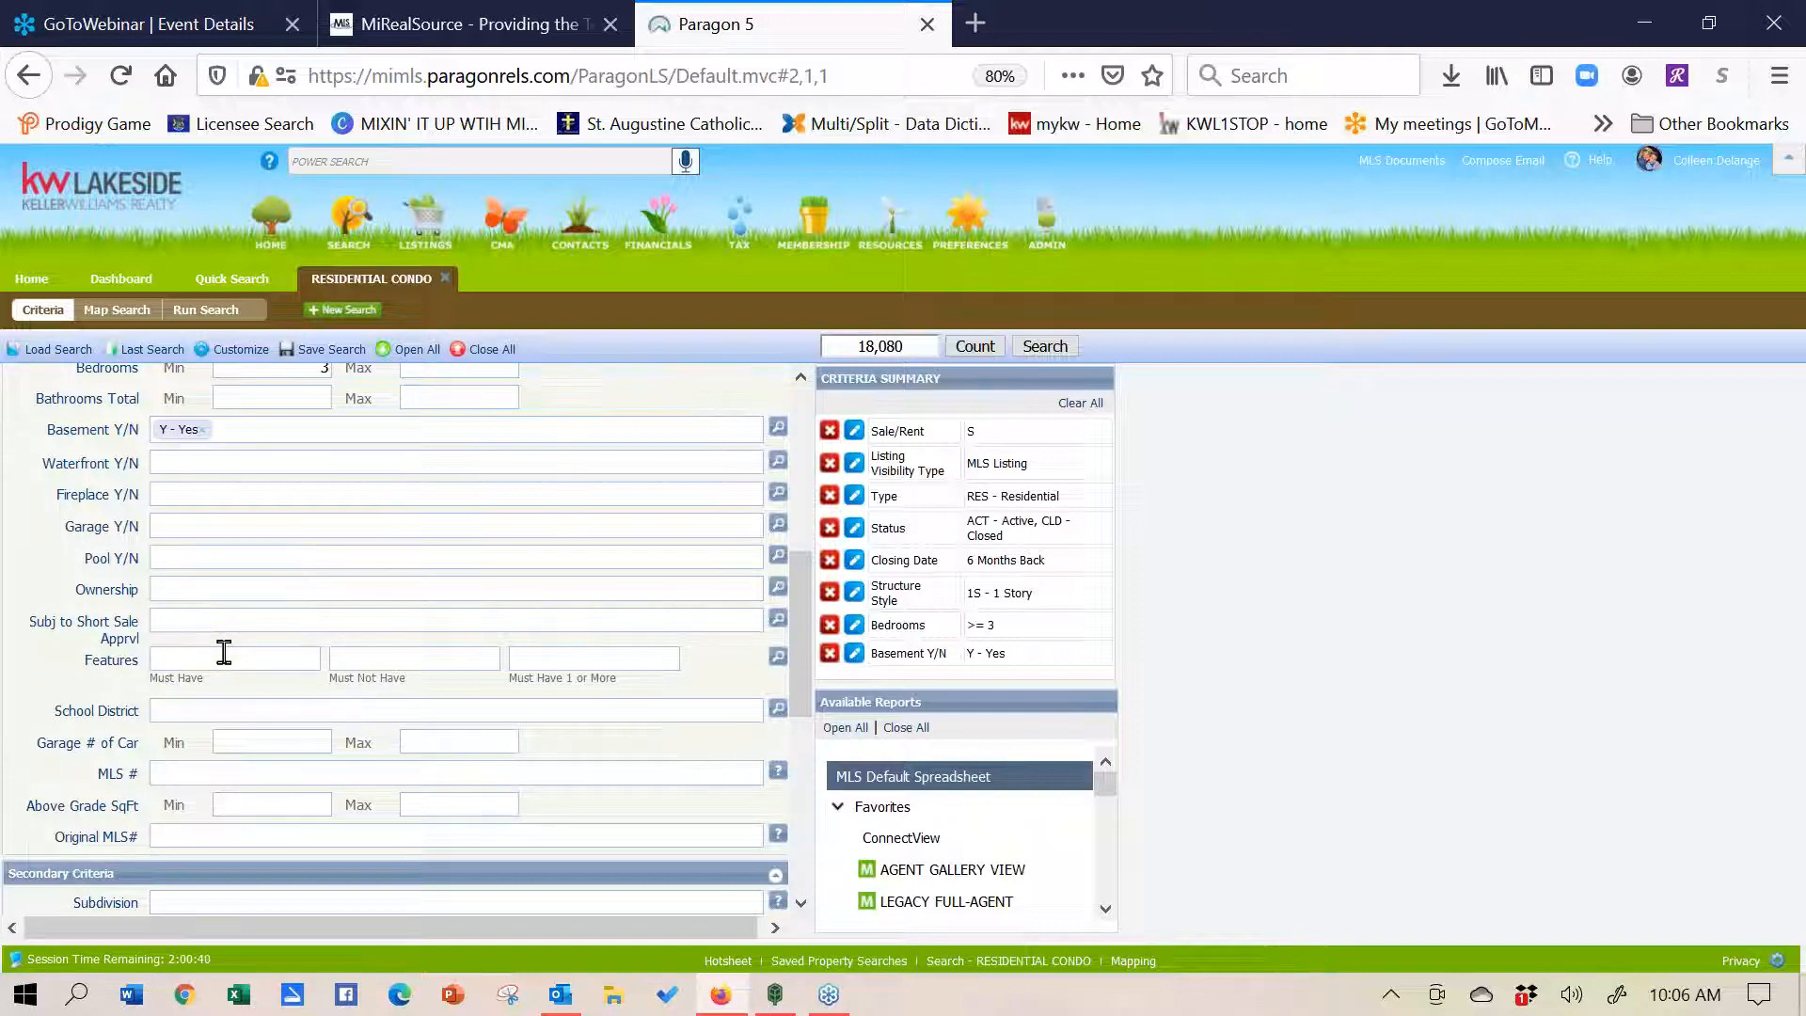
pyautogui.write('pool')
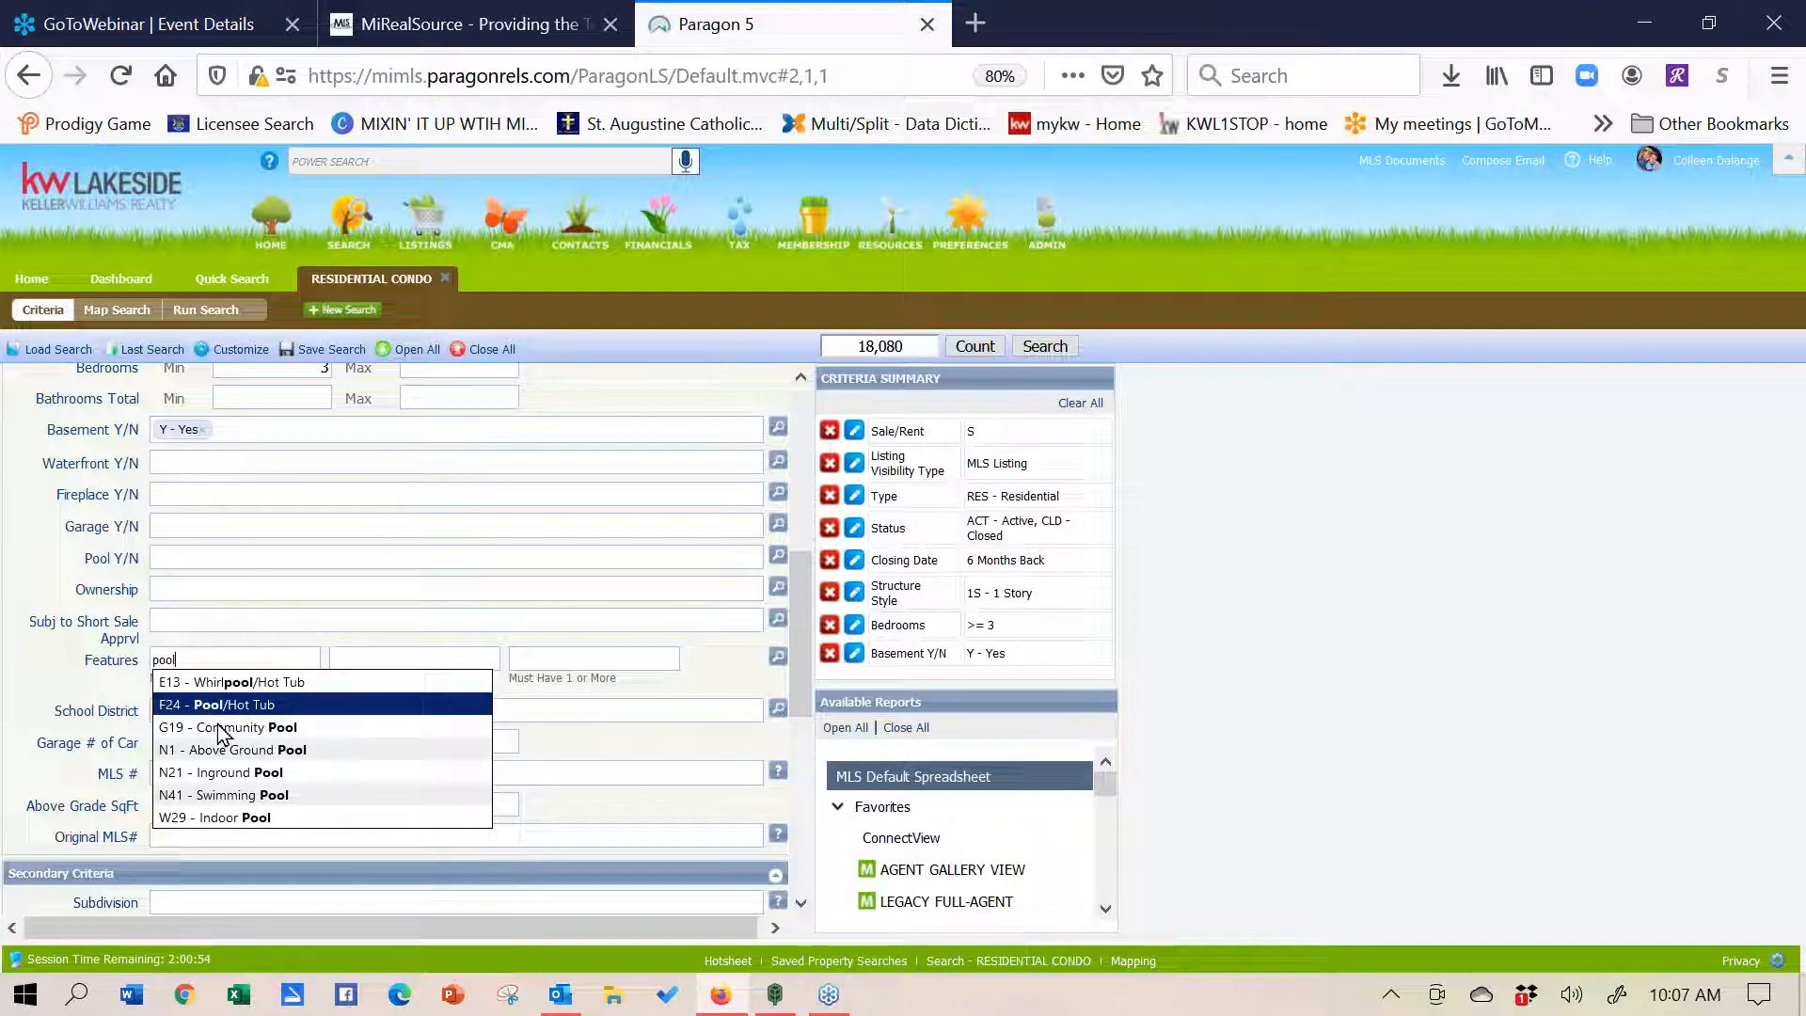
pyautogui.click(230, 773)
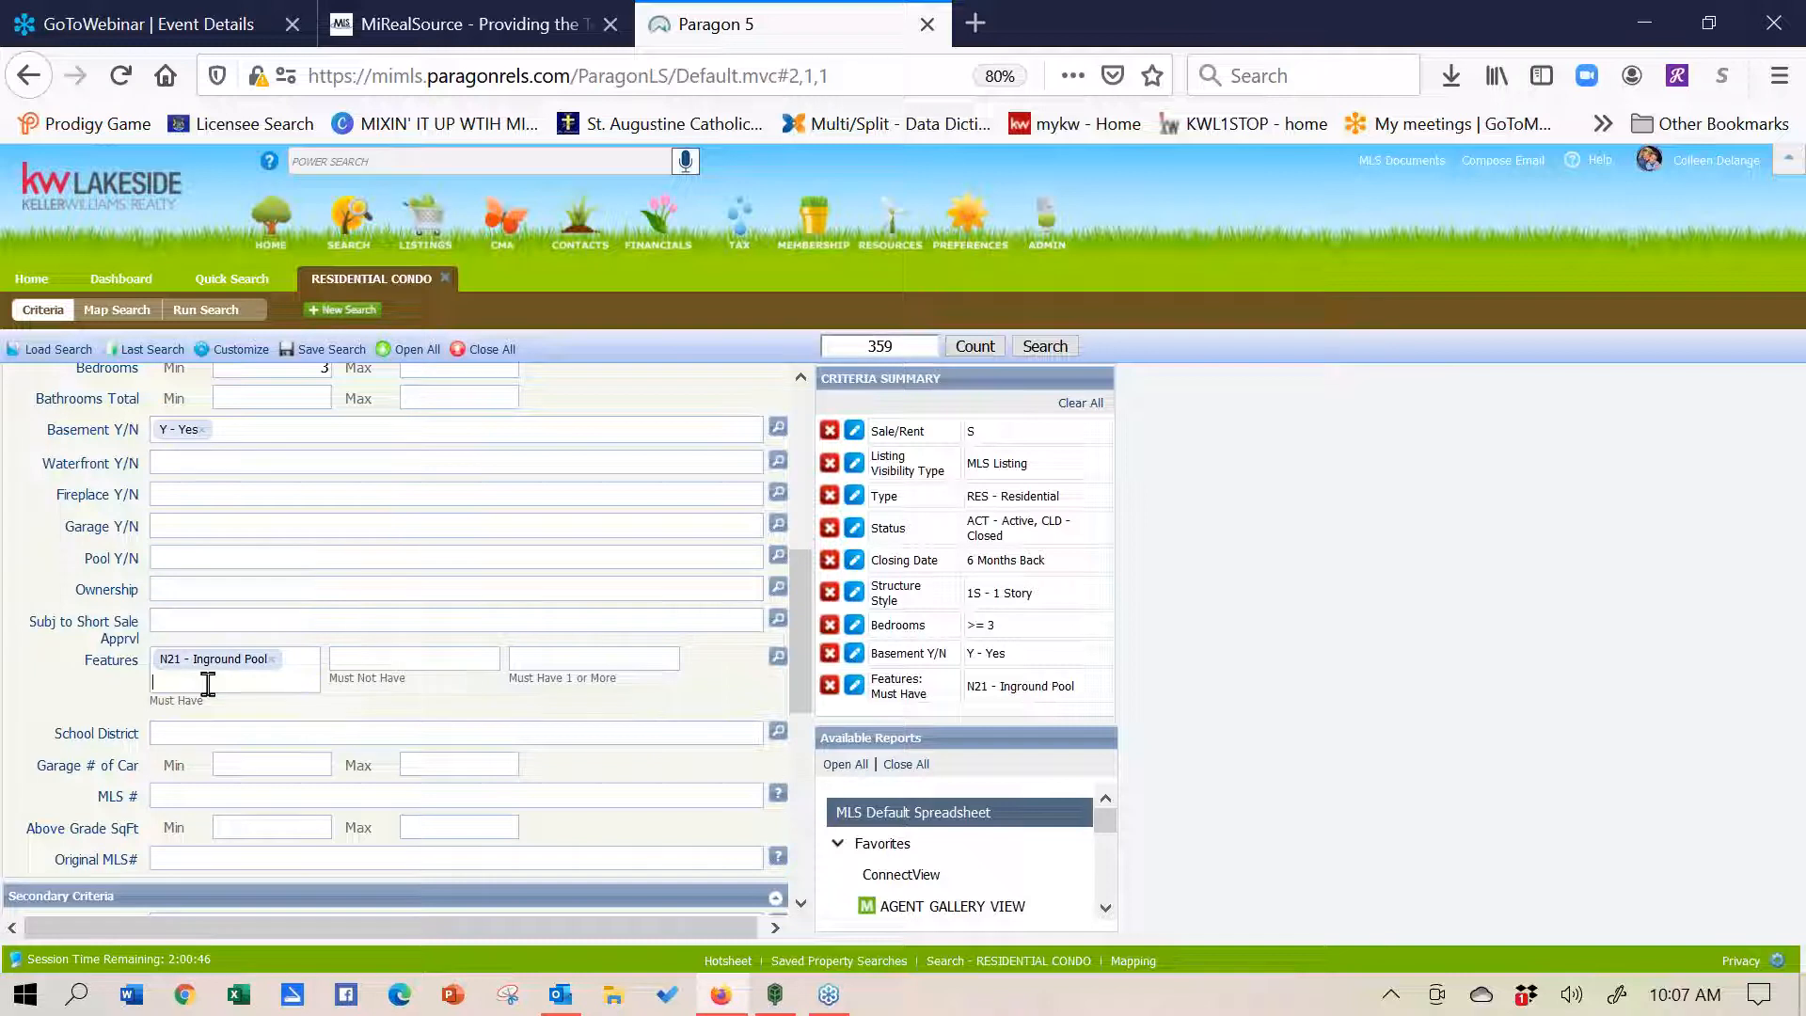
pyautogui.click(274, 659)
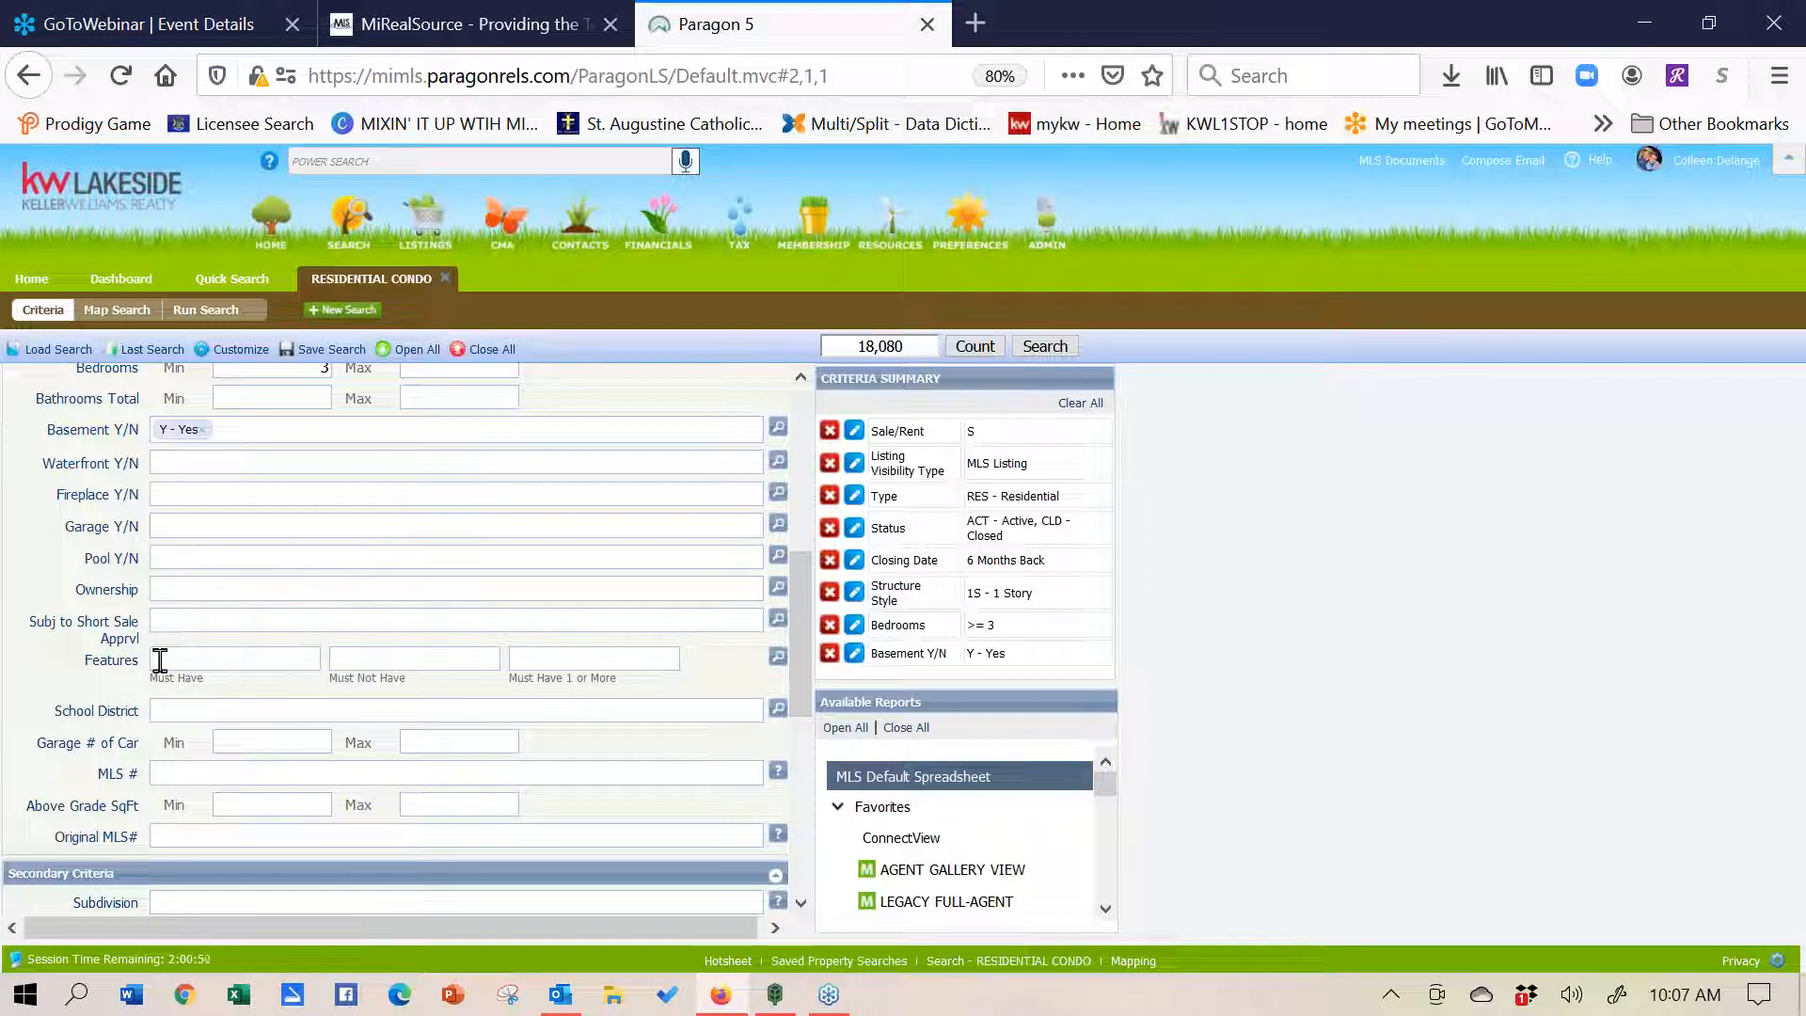
pyautogui.write('ole')
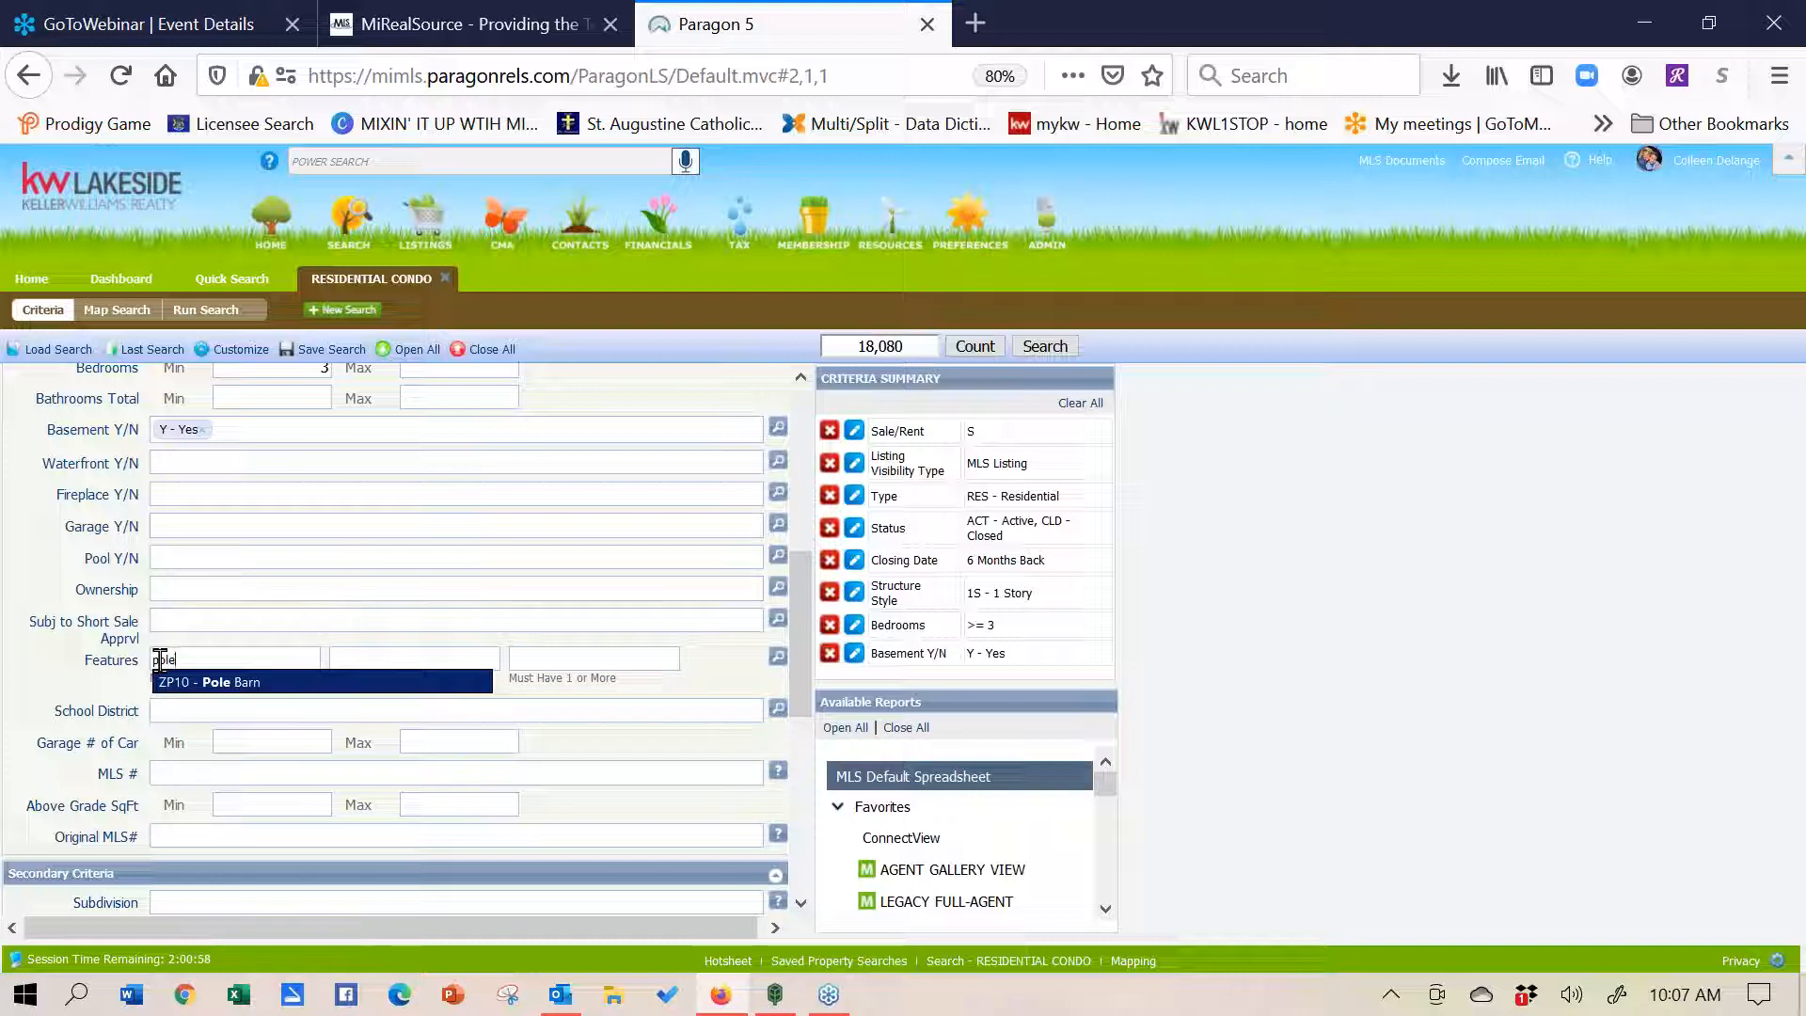
pyautogui.click(108, 693)
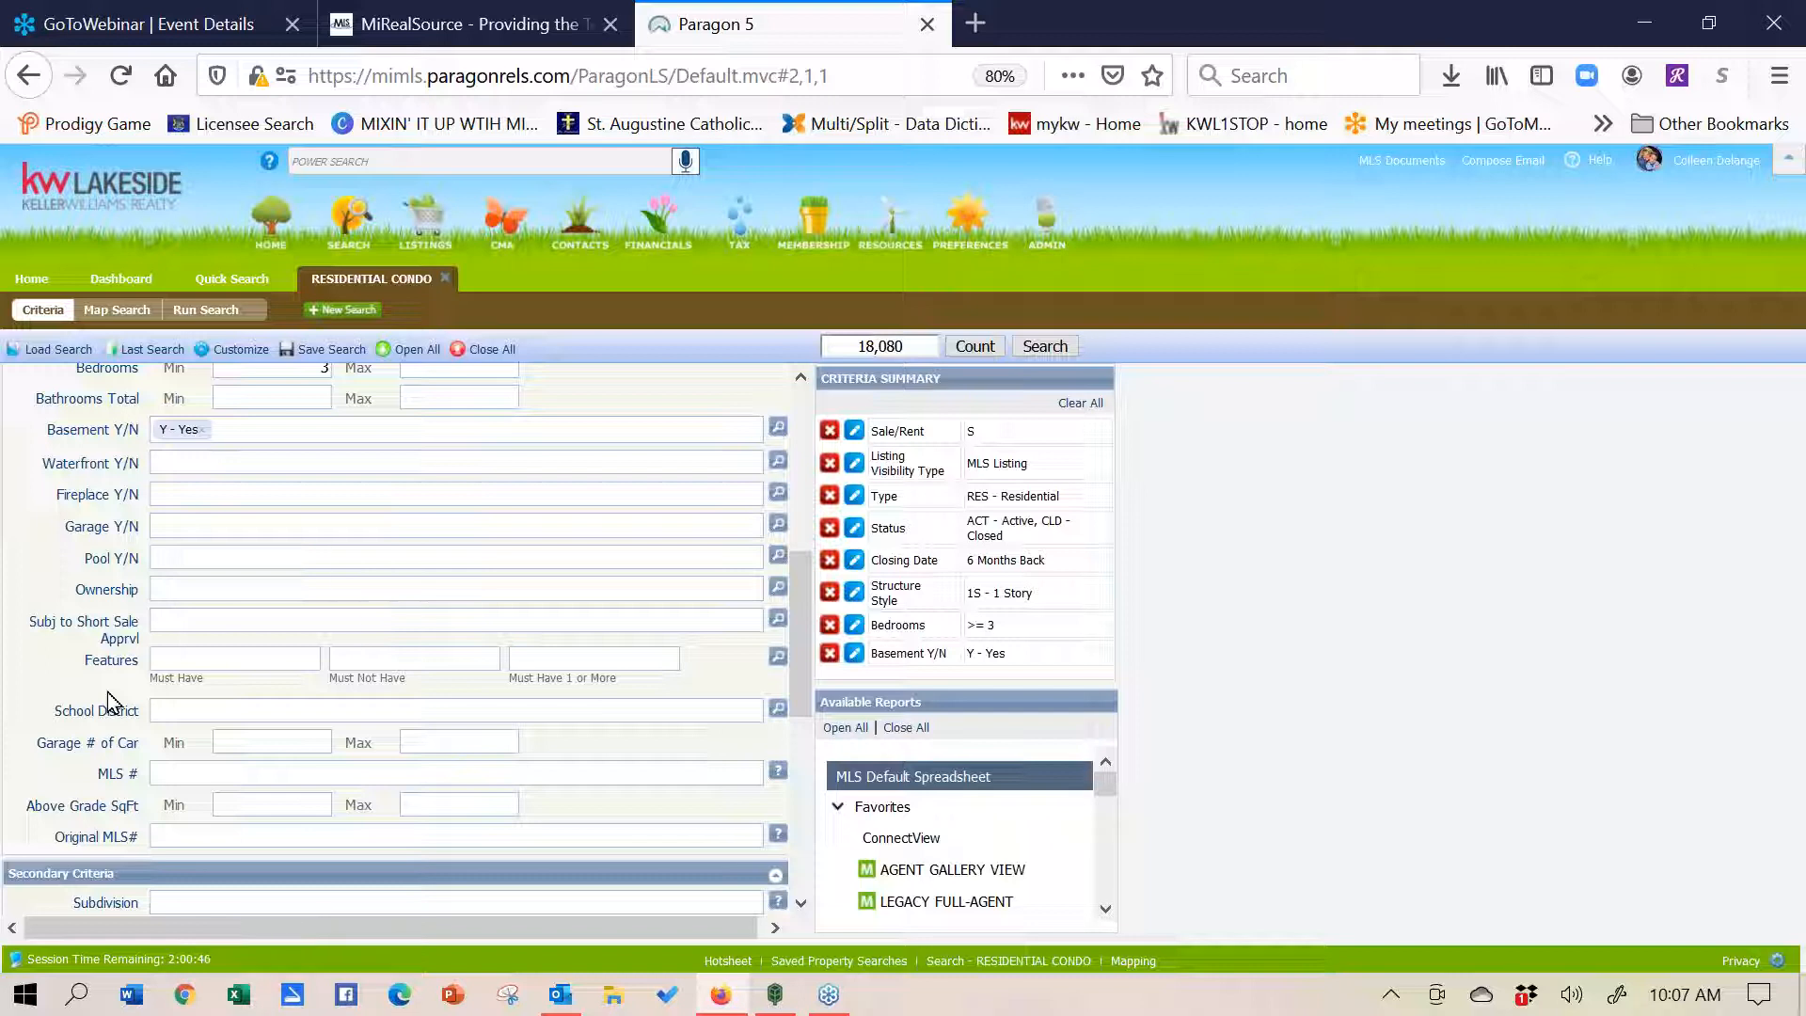
pyautogui.click(342, 663)
pyautogui.write('pool')
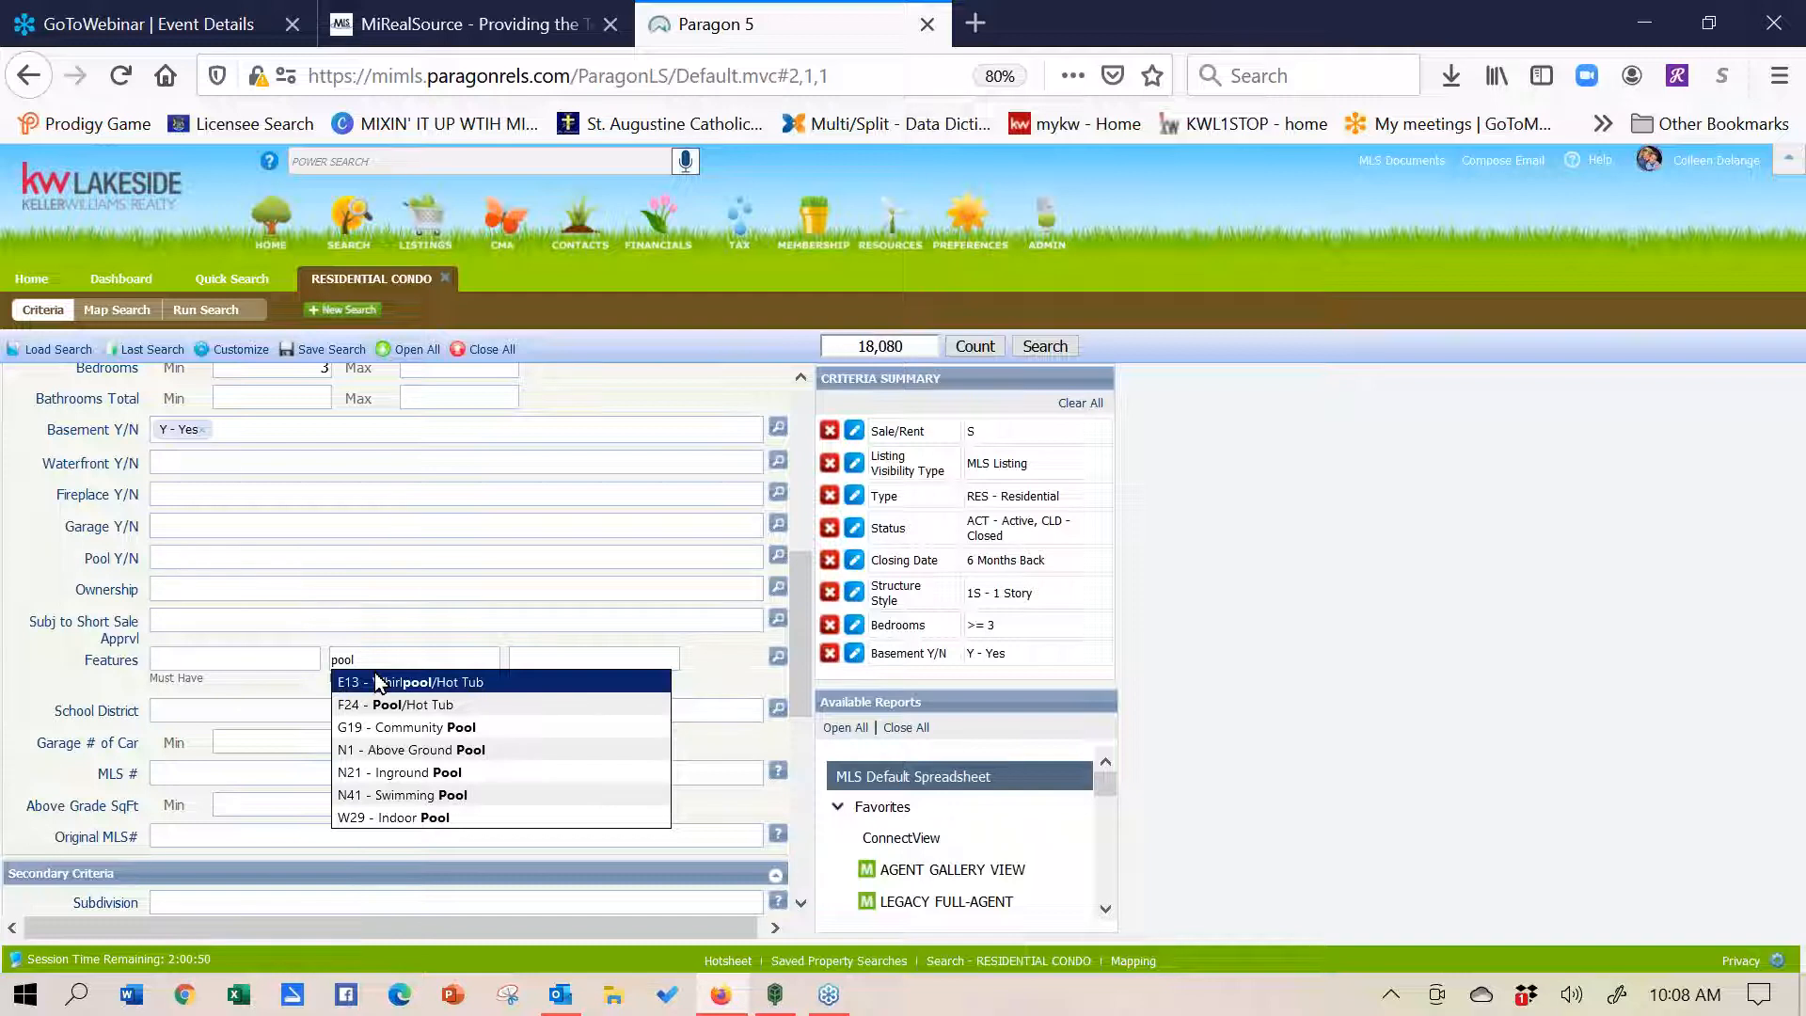
pyautogui.click(380, 683)
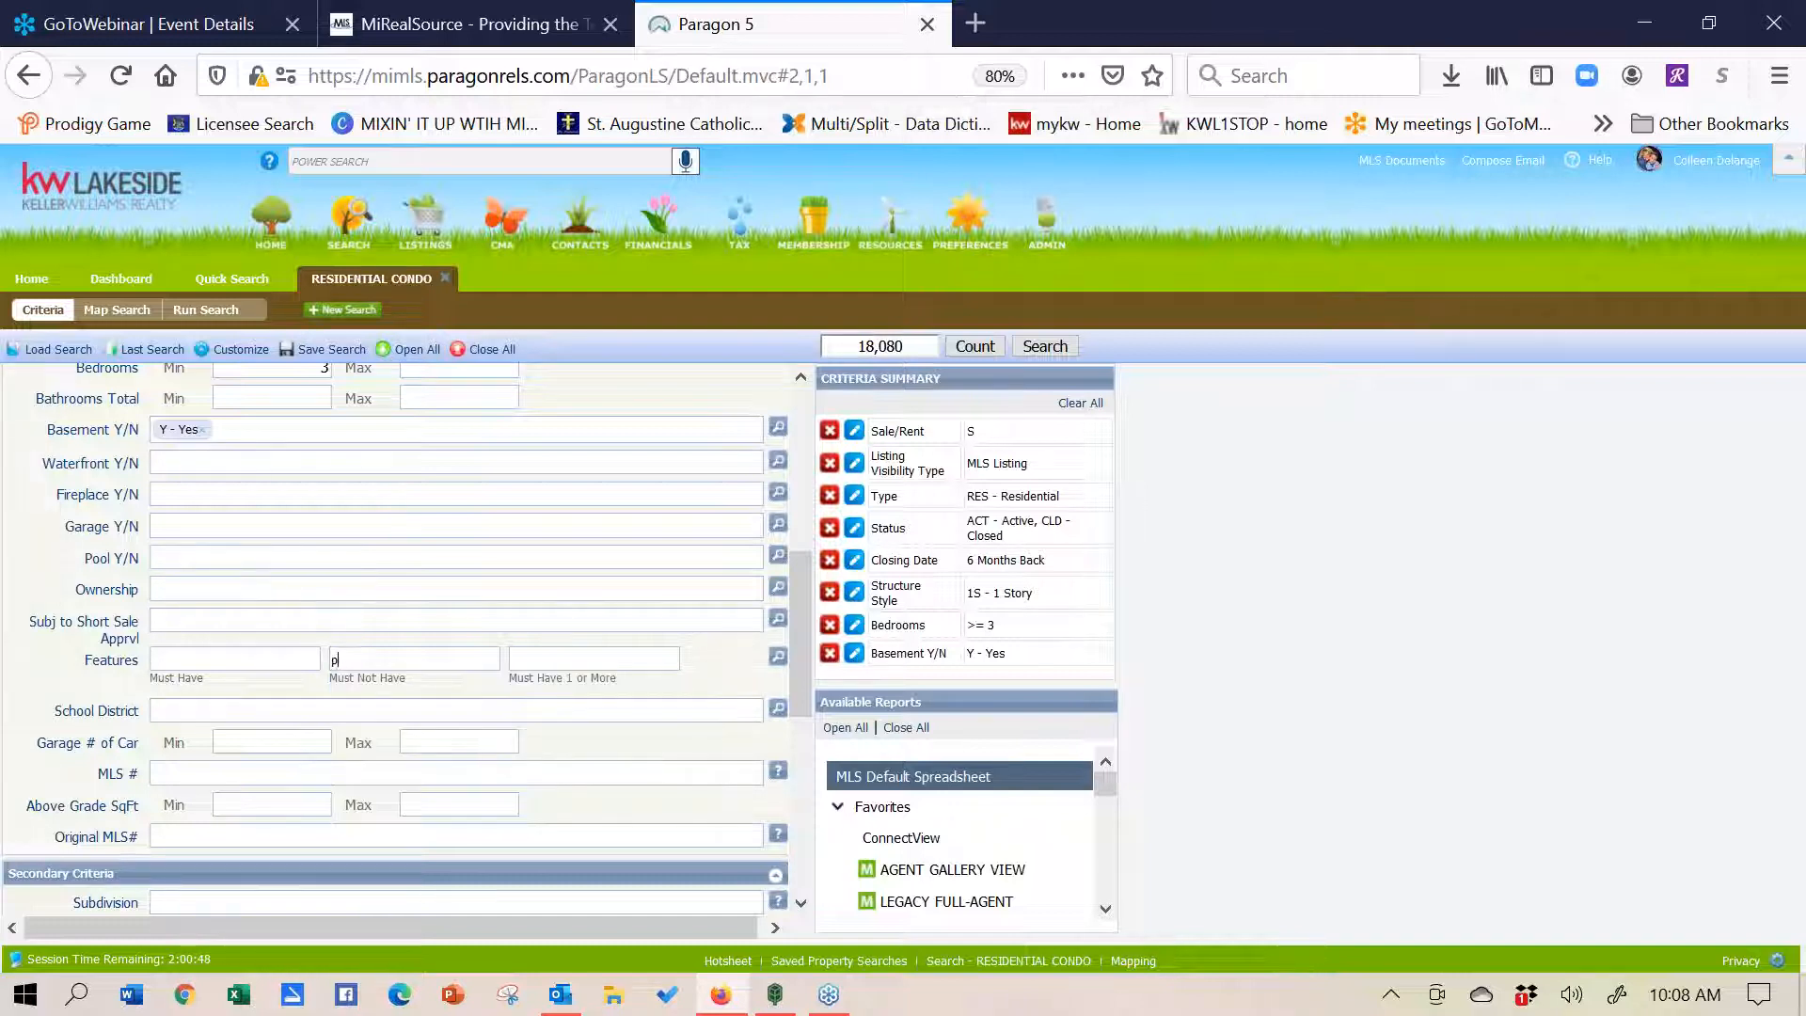
pyautogui.press('BackSpace')
pyautogui.write('se')
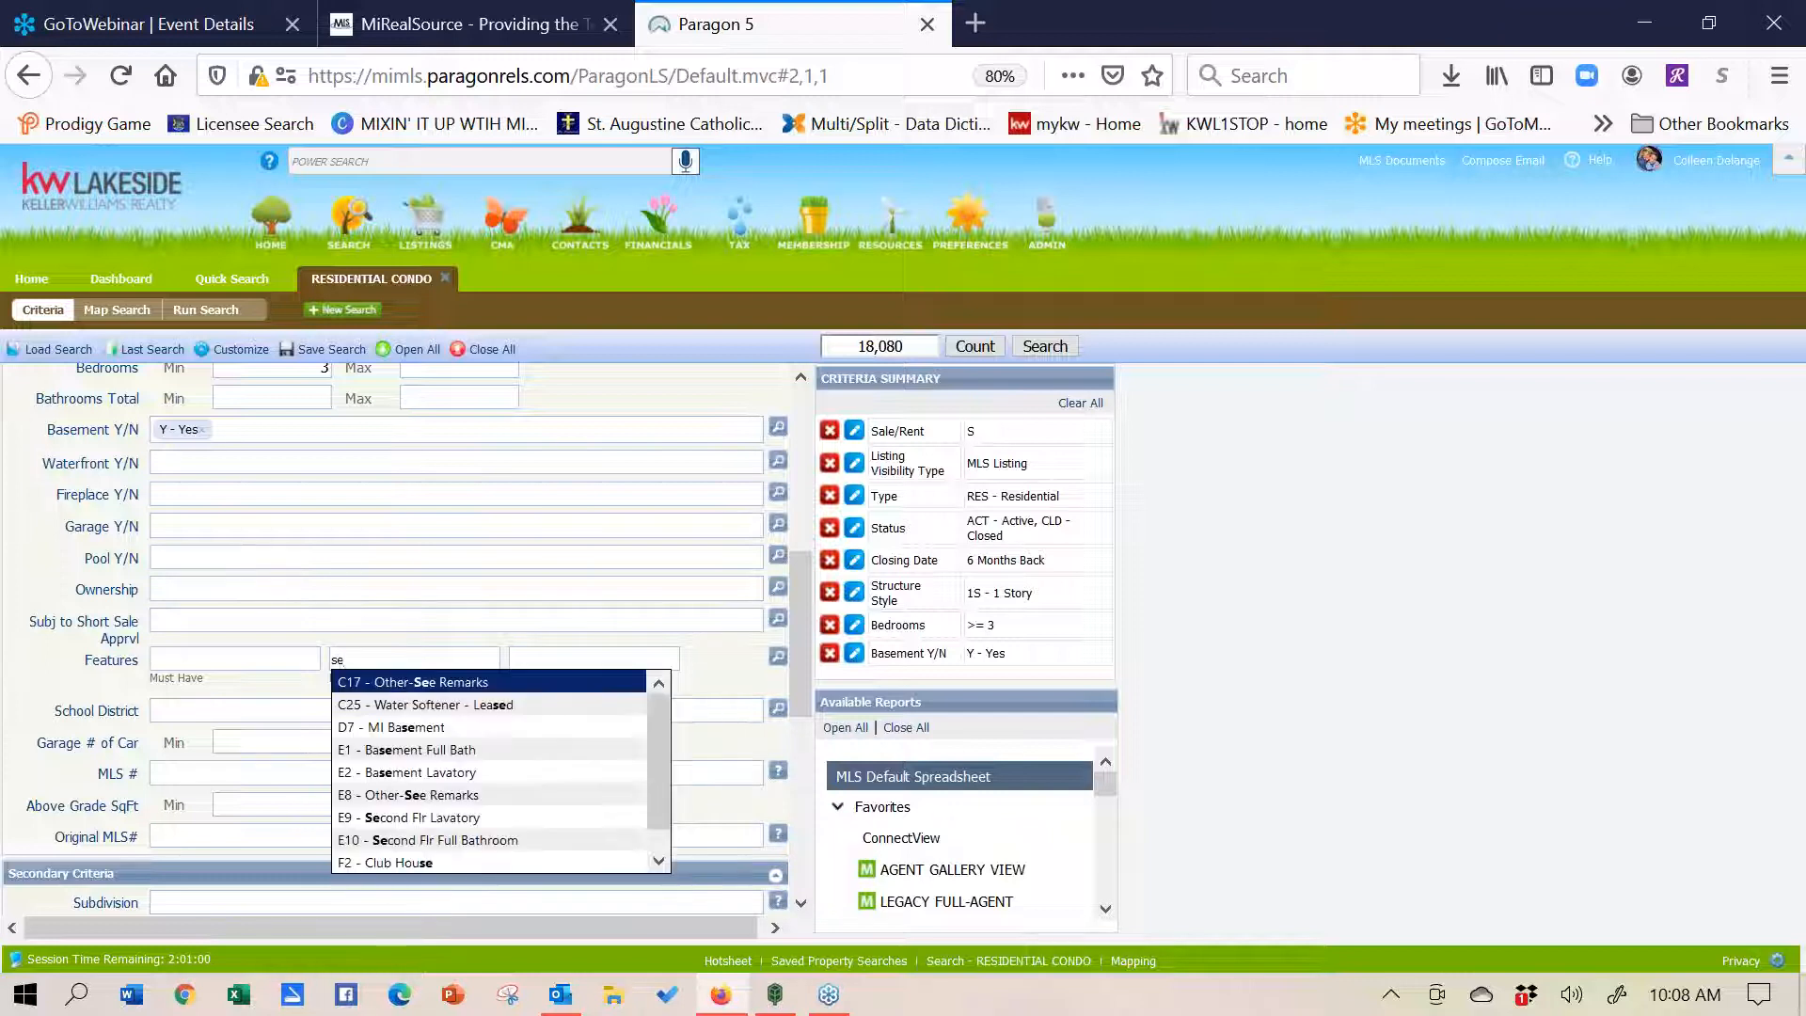
pyautogui.write('pt')
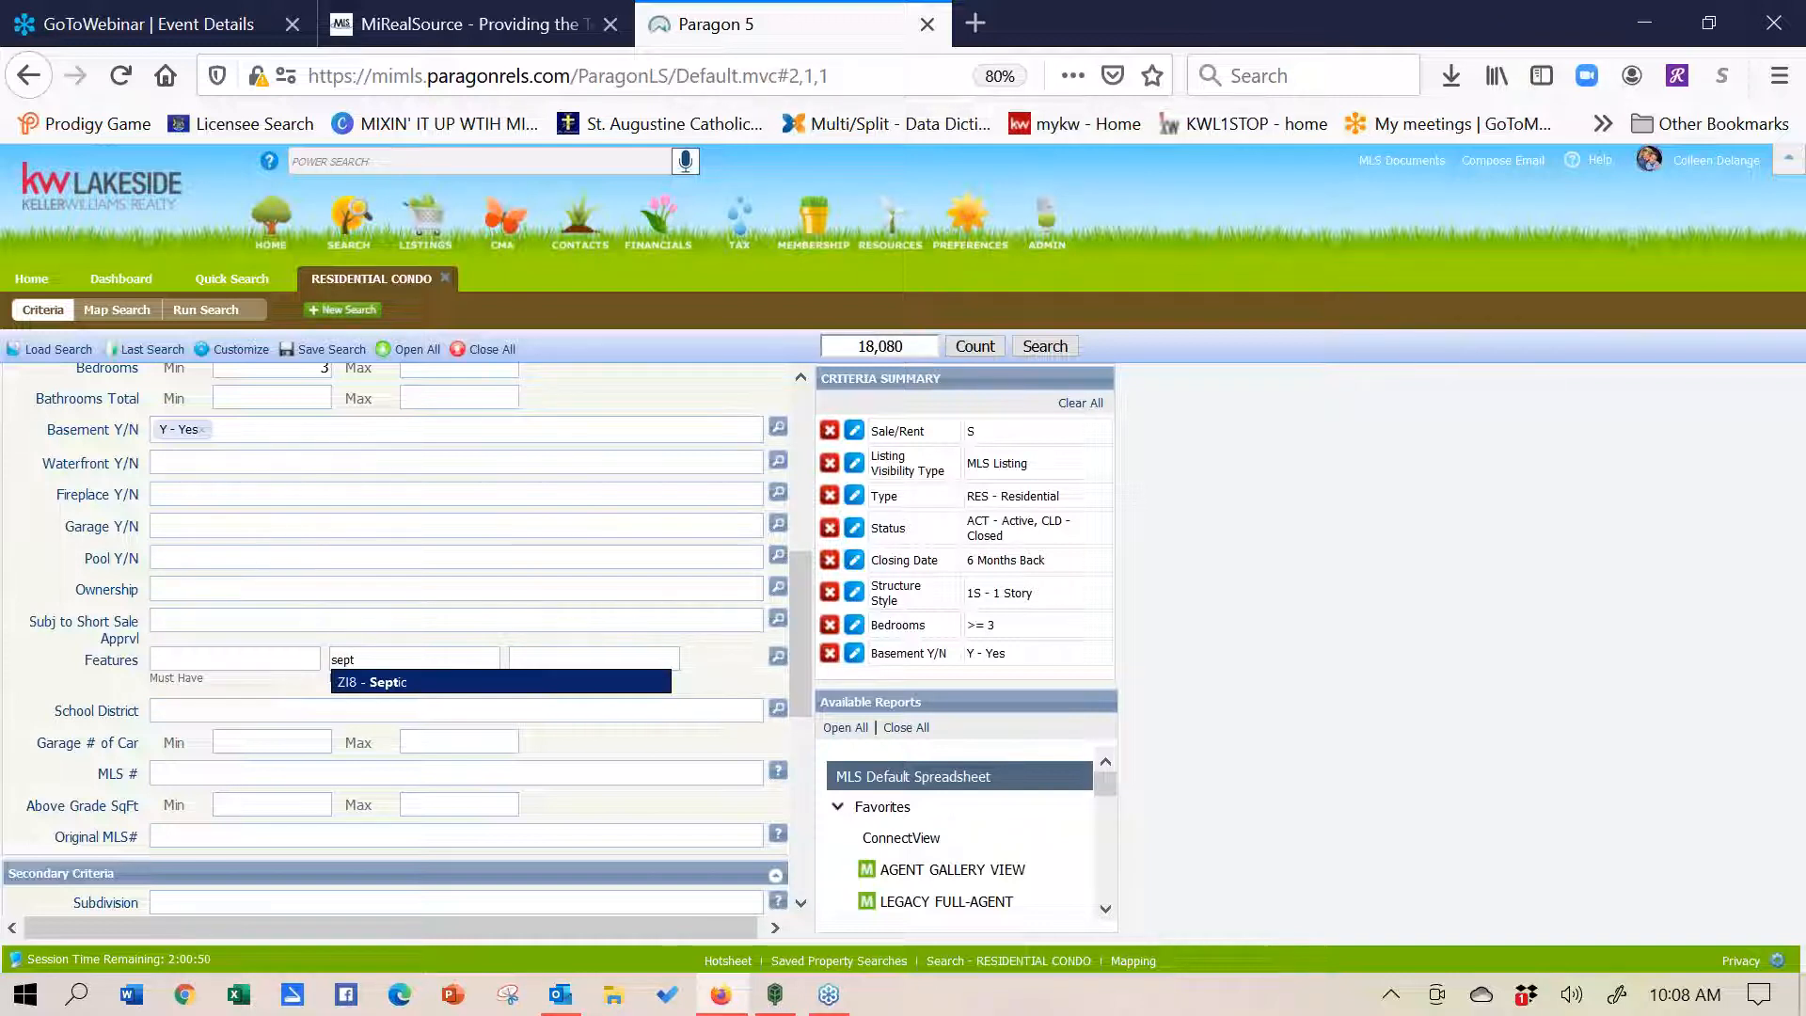
pyautogui.click(393, 684)
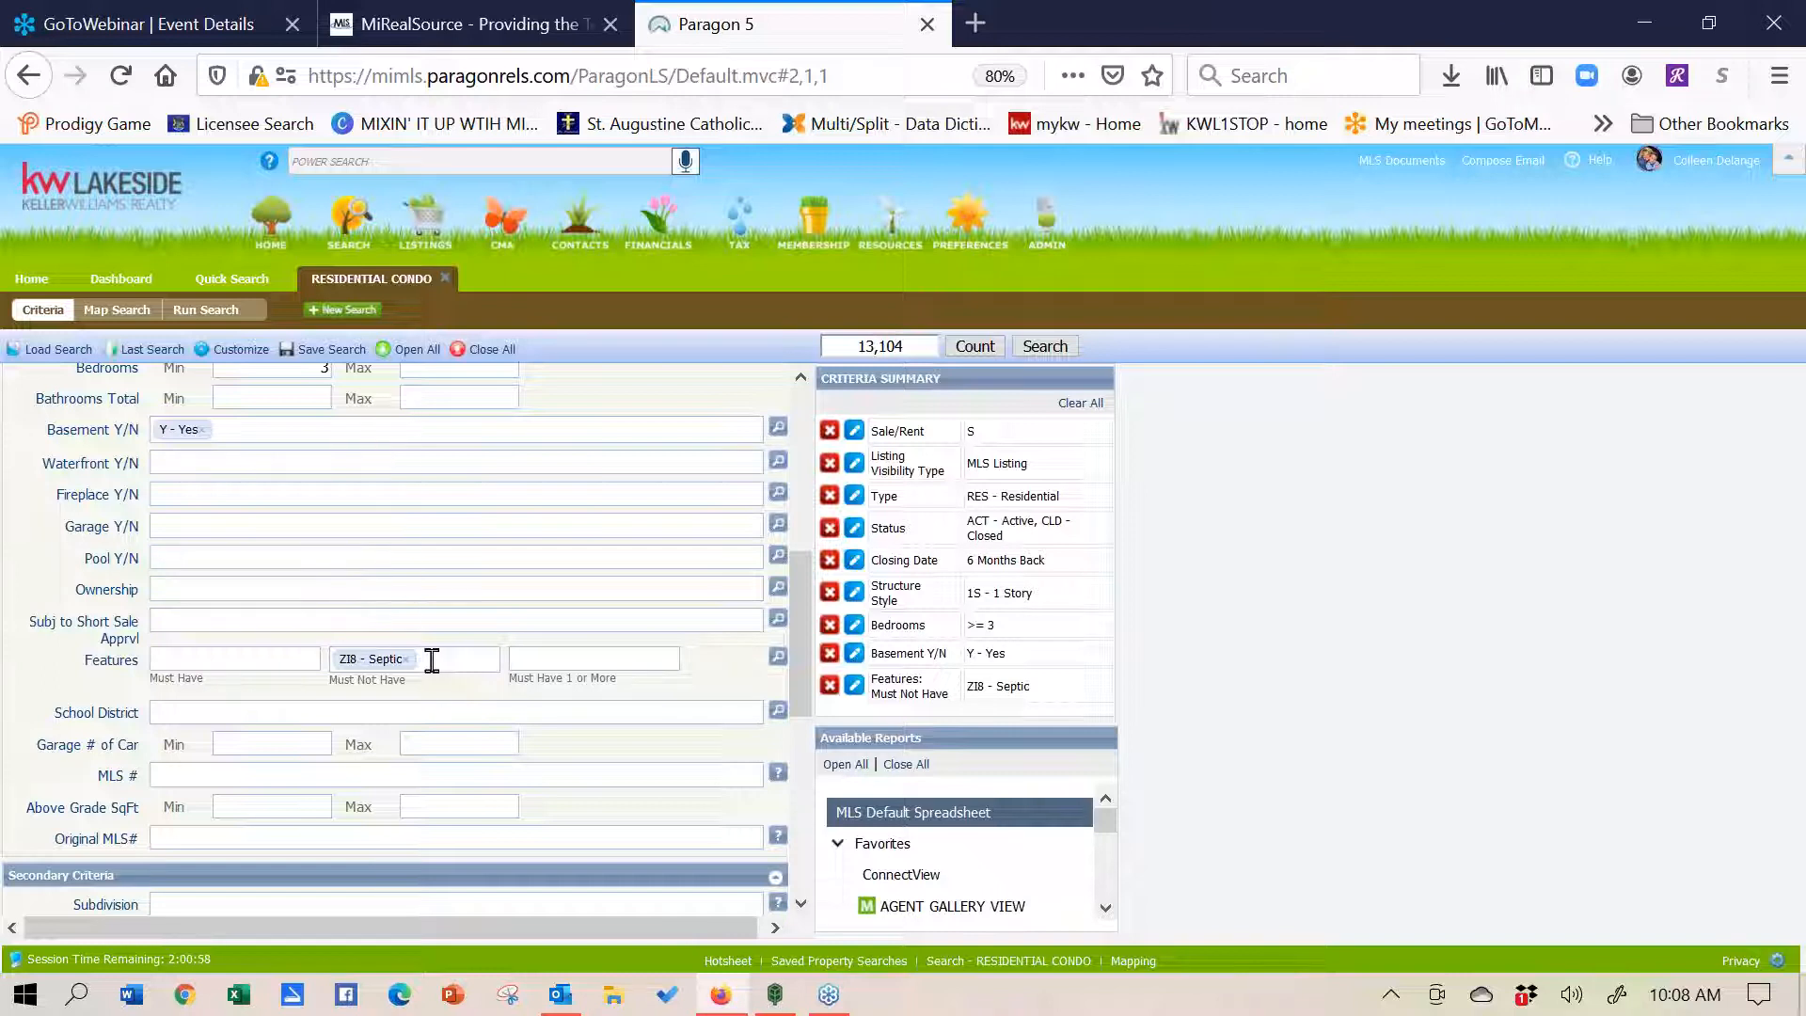
pyautogui.click(405, 660)
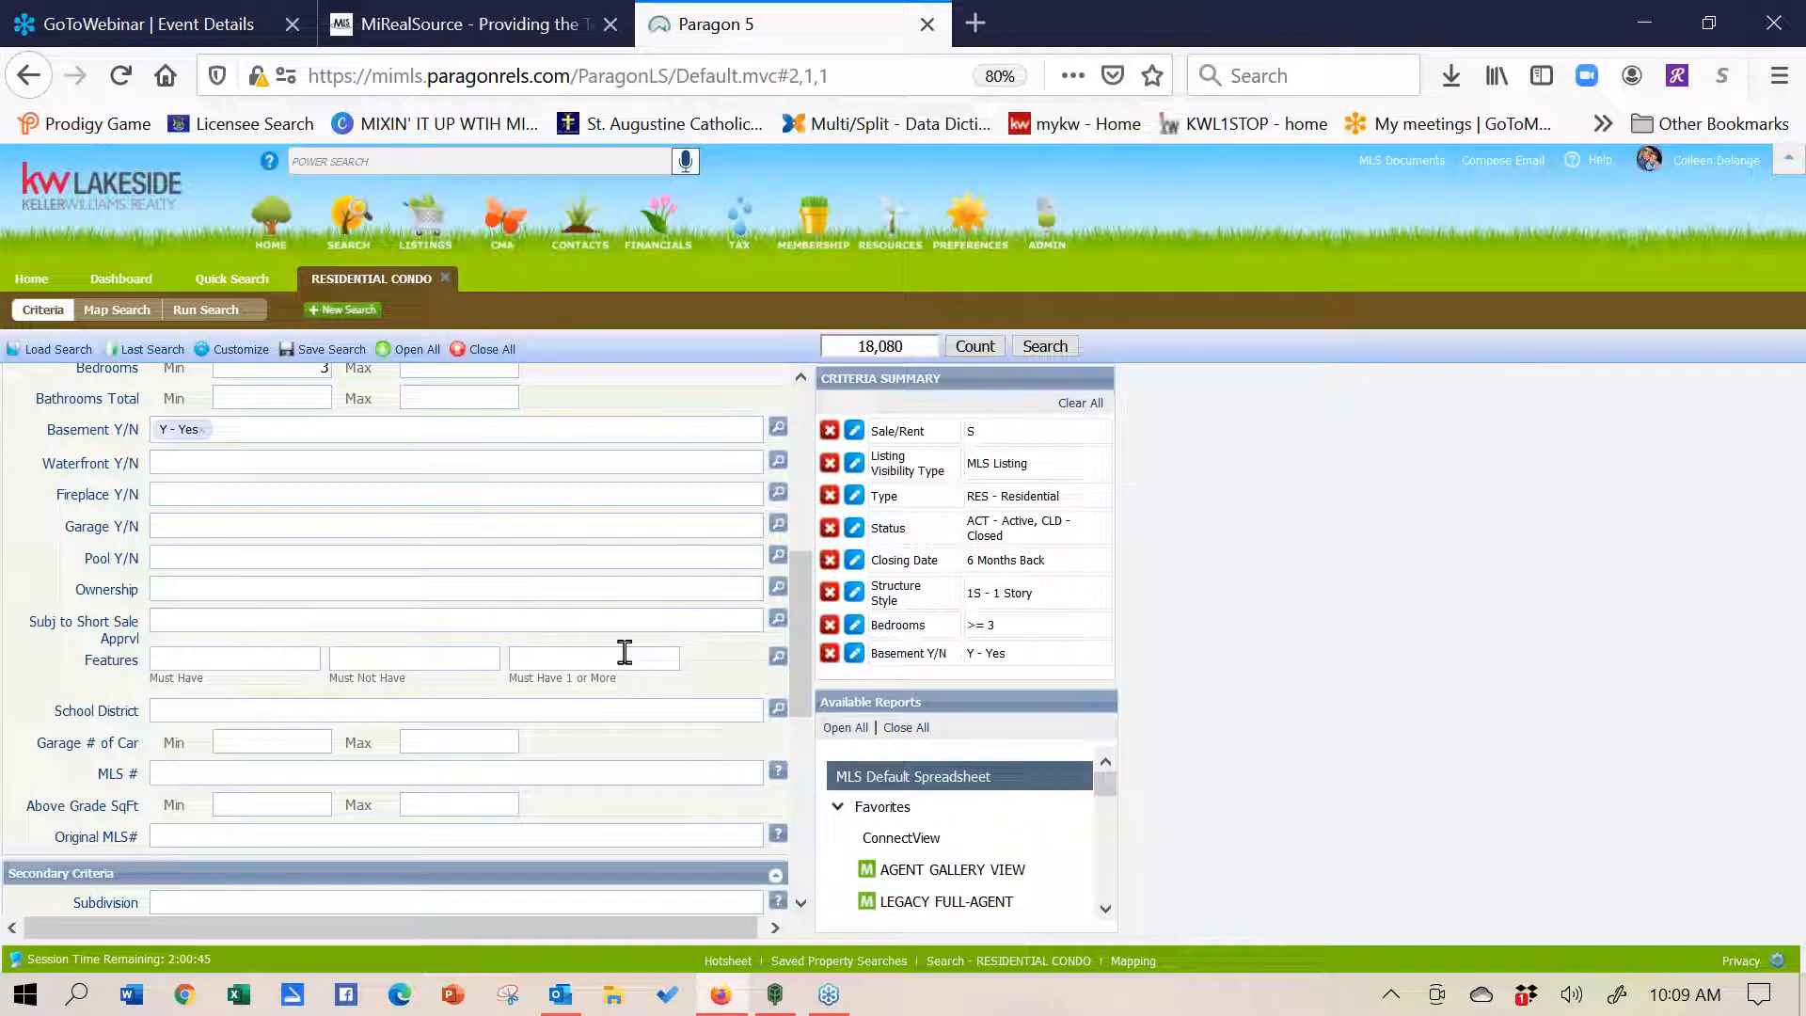
pyautogui.write('pole')
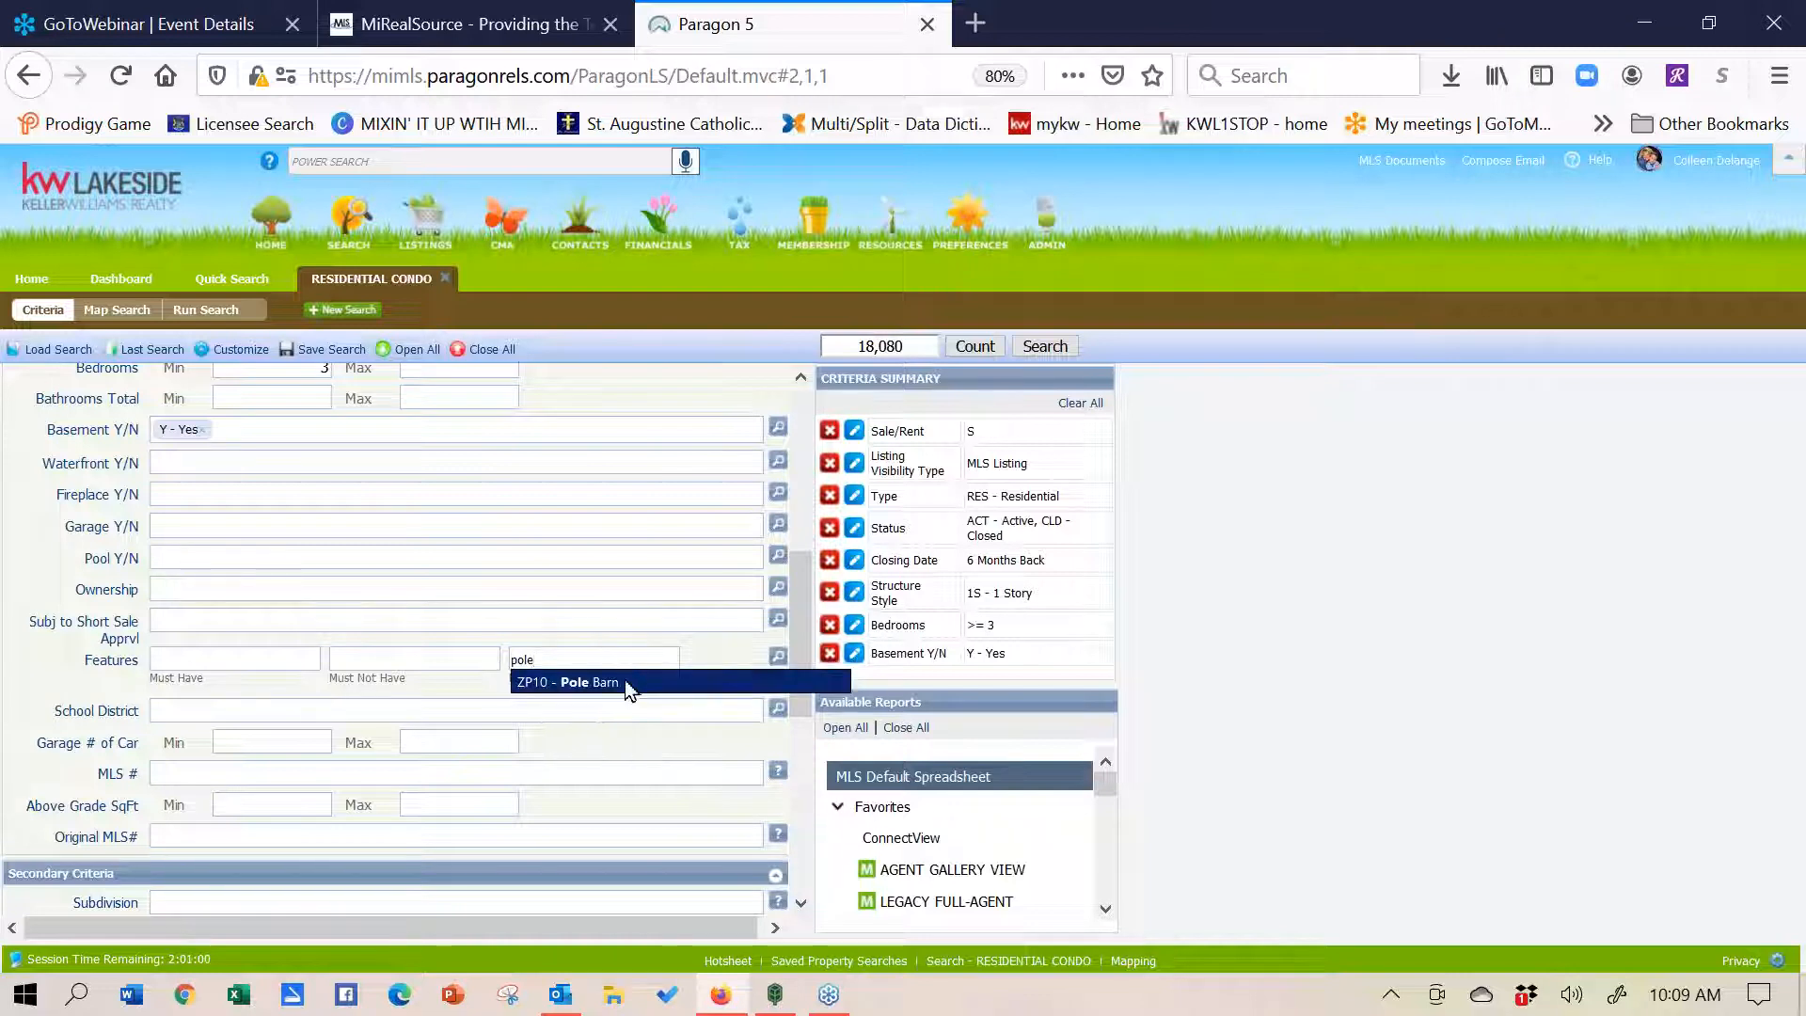
pyautogui.click(626, 683)
pyautogui.write('work')
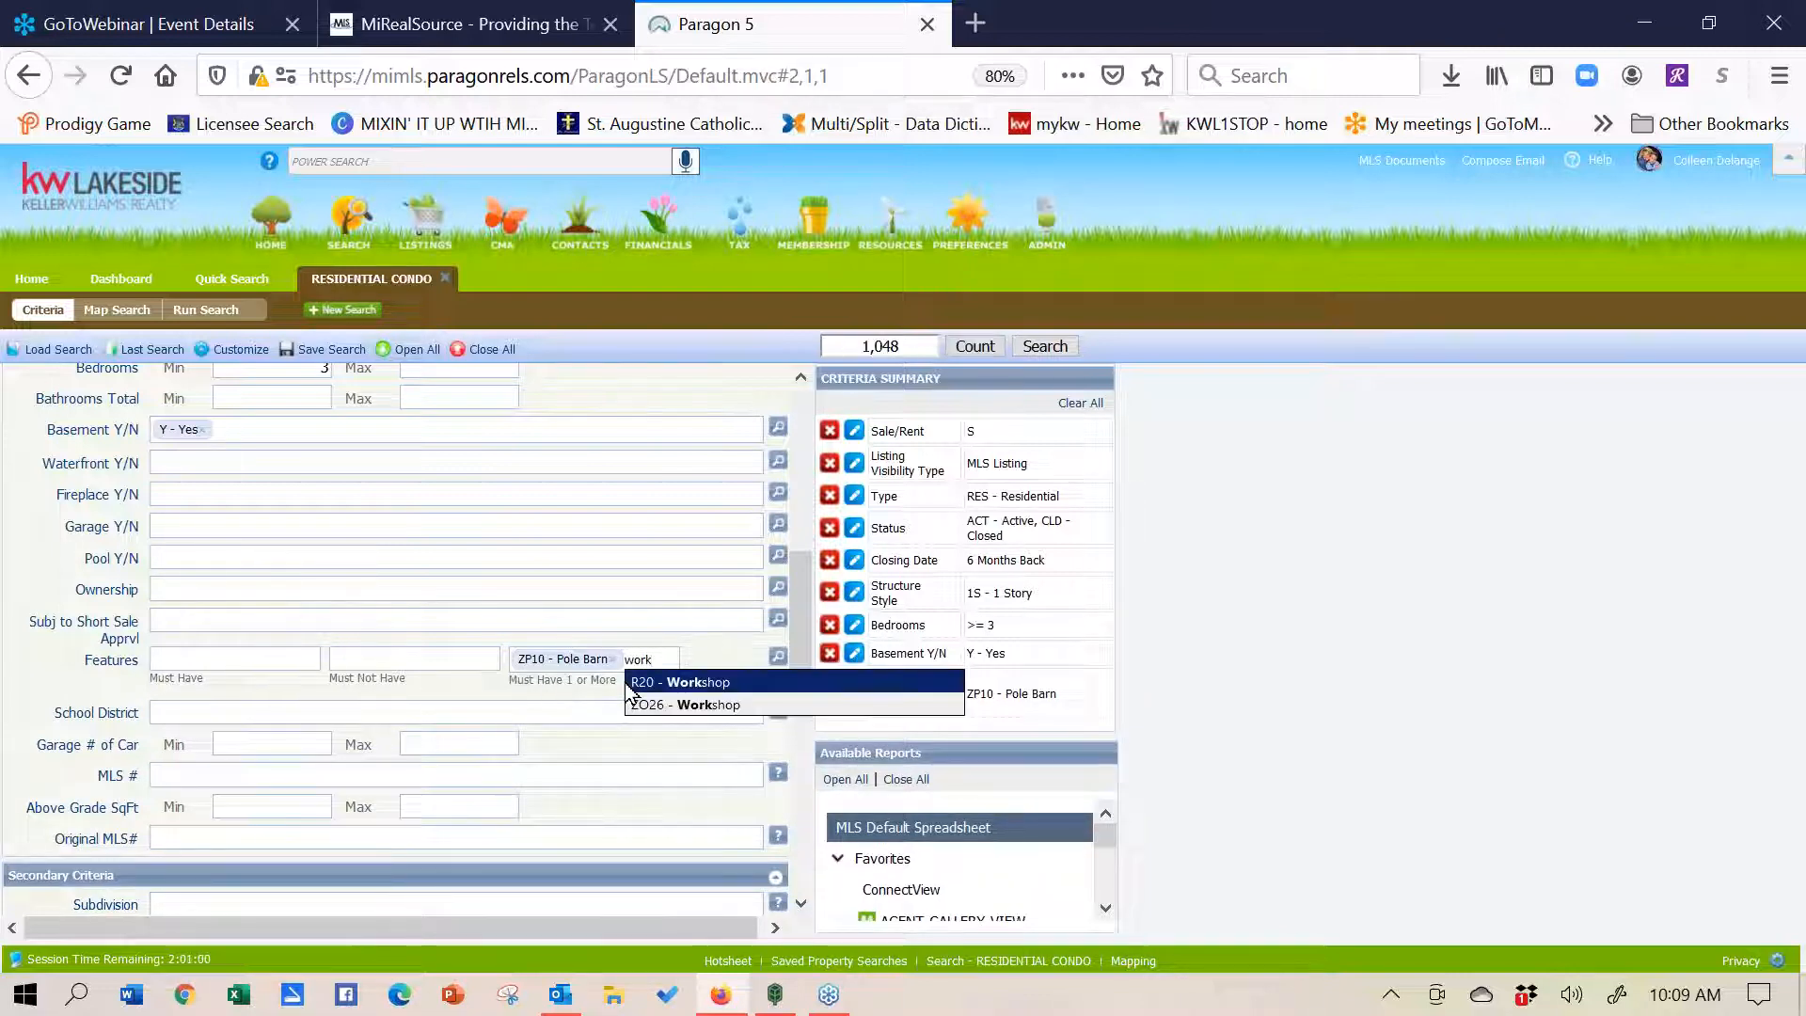
pyautogui.click(671, 683)
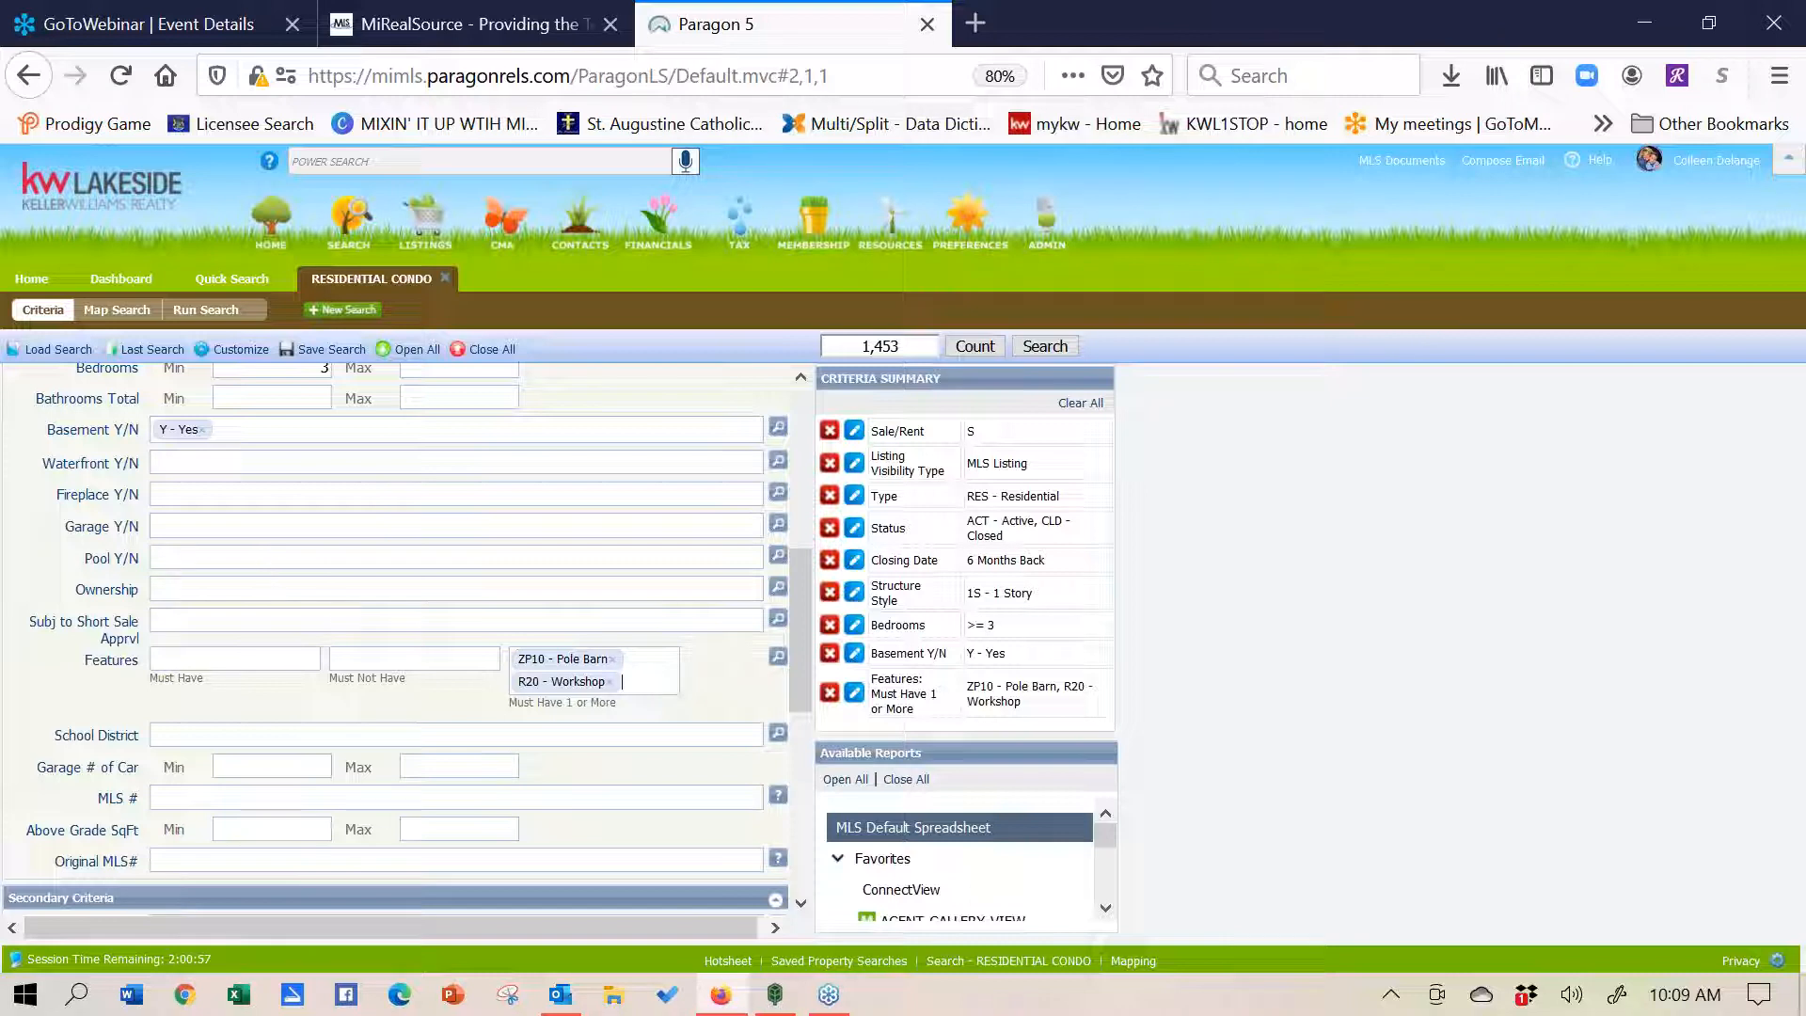
pyautogui.click(614, 659)
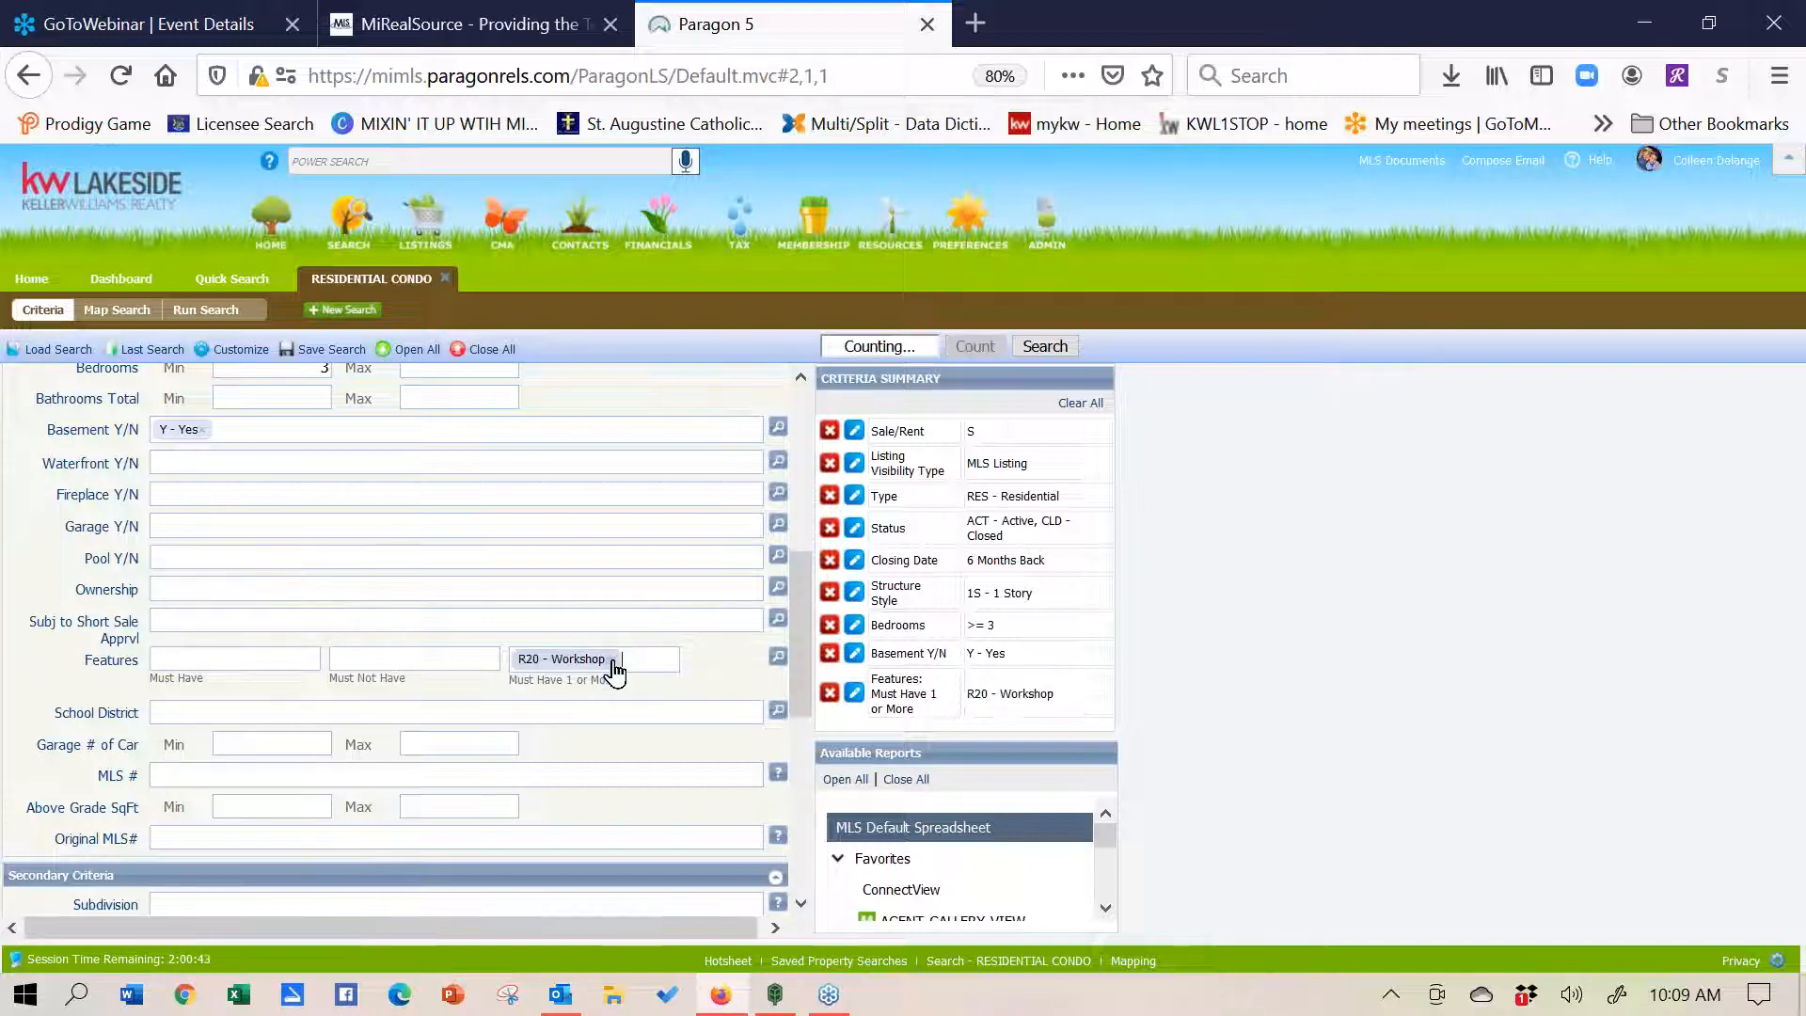
pyautogui.click(612, 662)
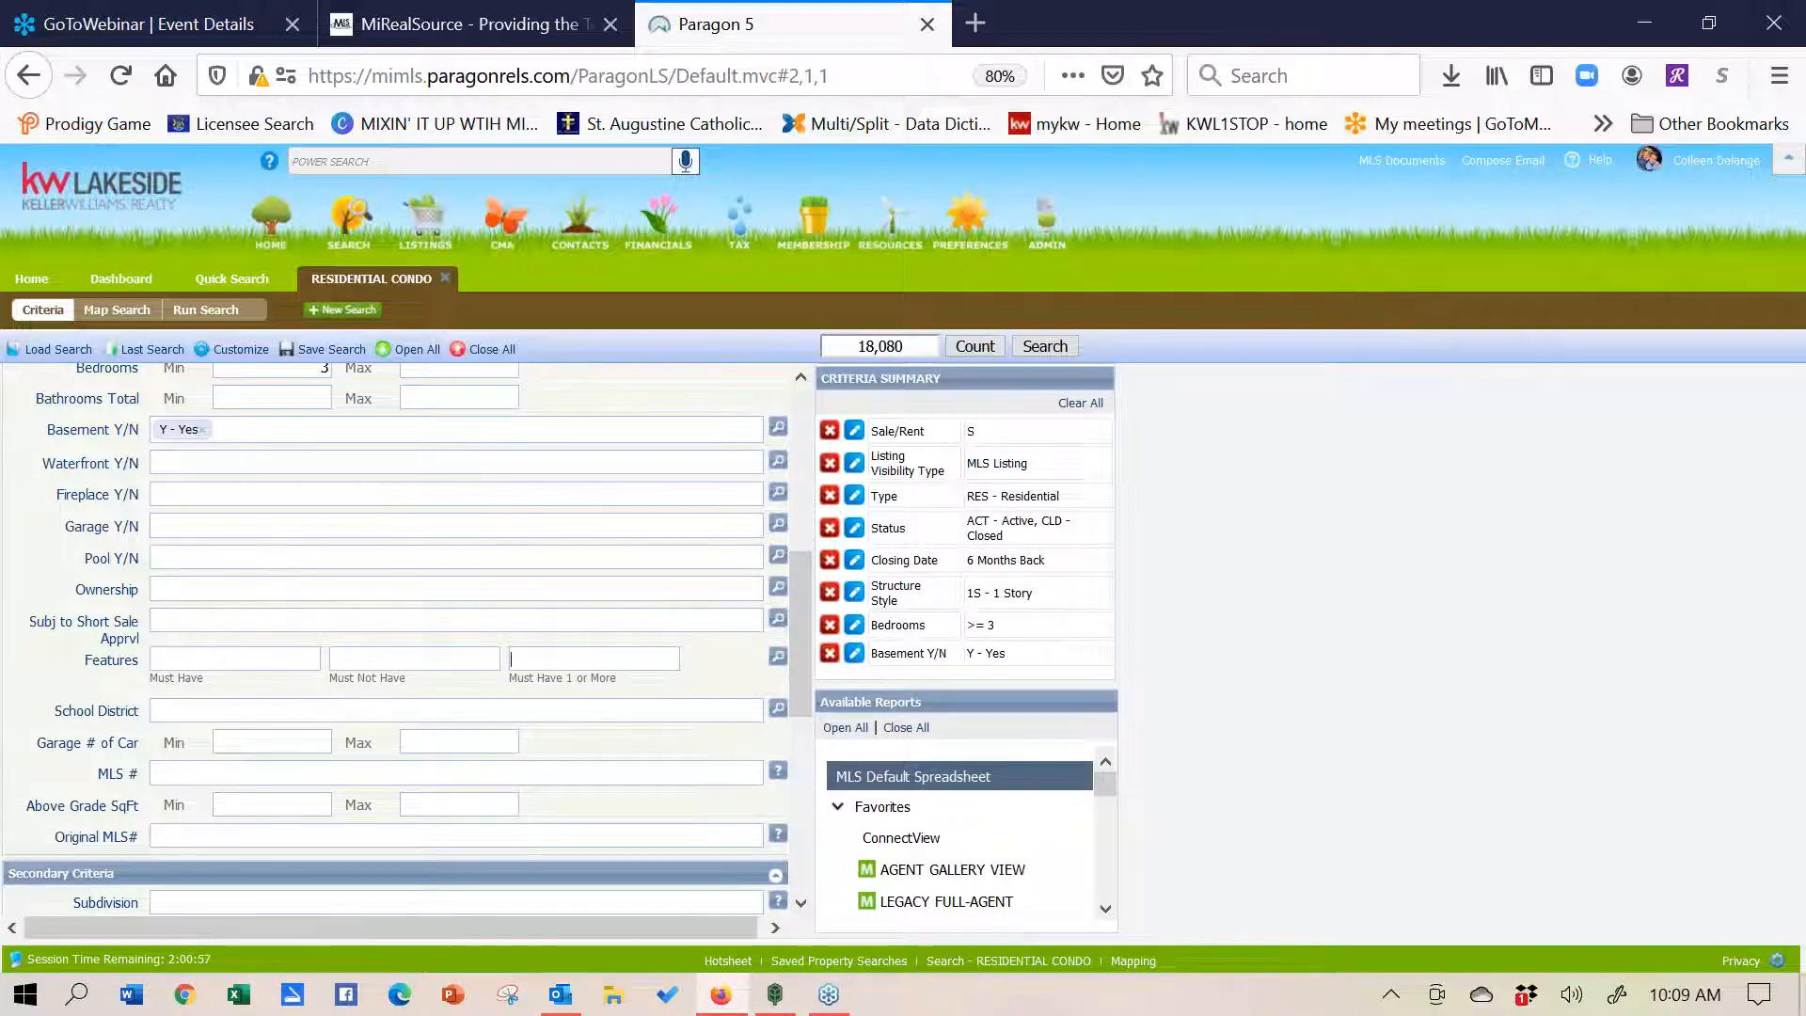
# - In the Features list, check then uncheck D5 - Finished and collapse D - Basement Type
pyautogui.click(777, 658)
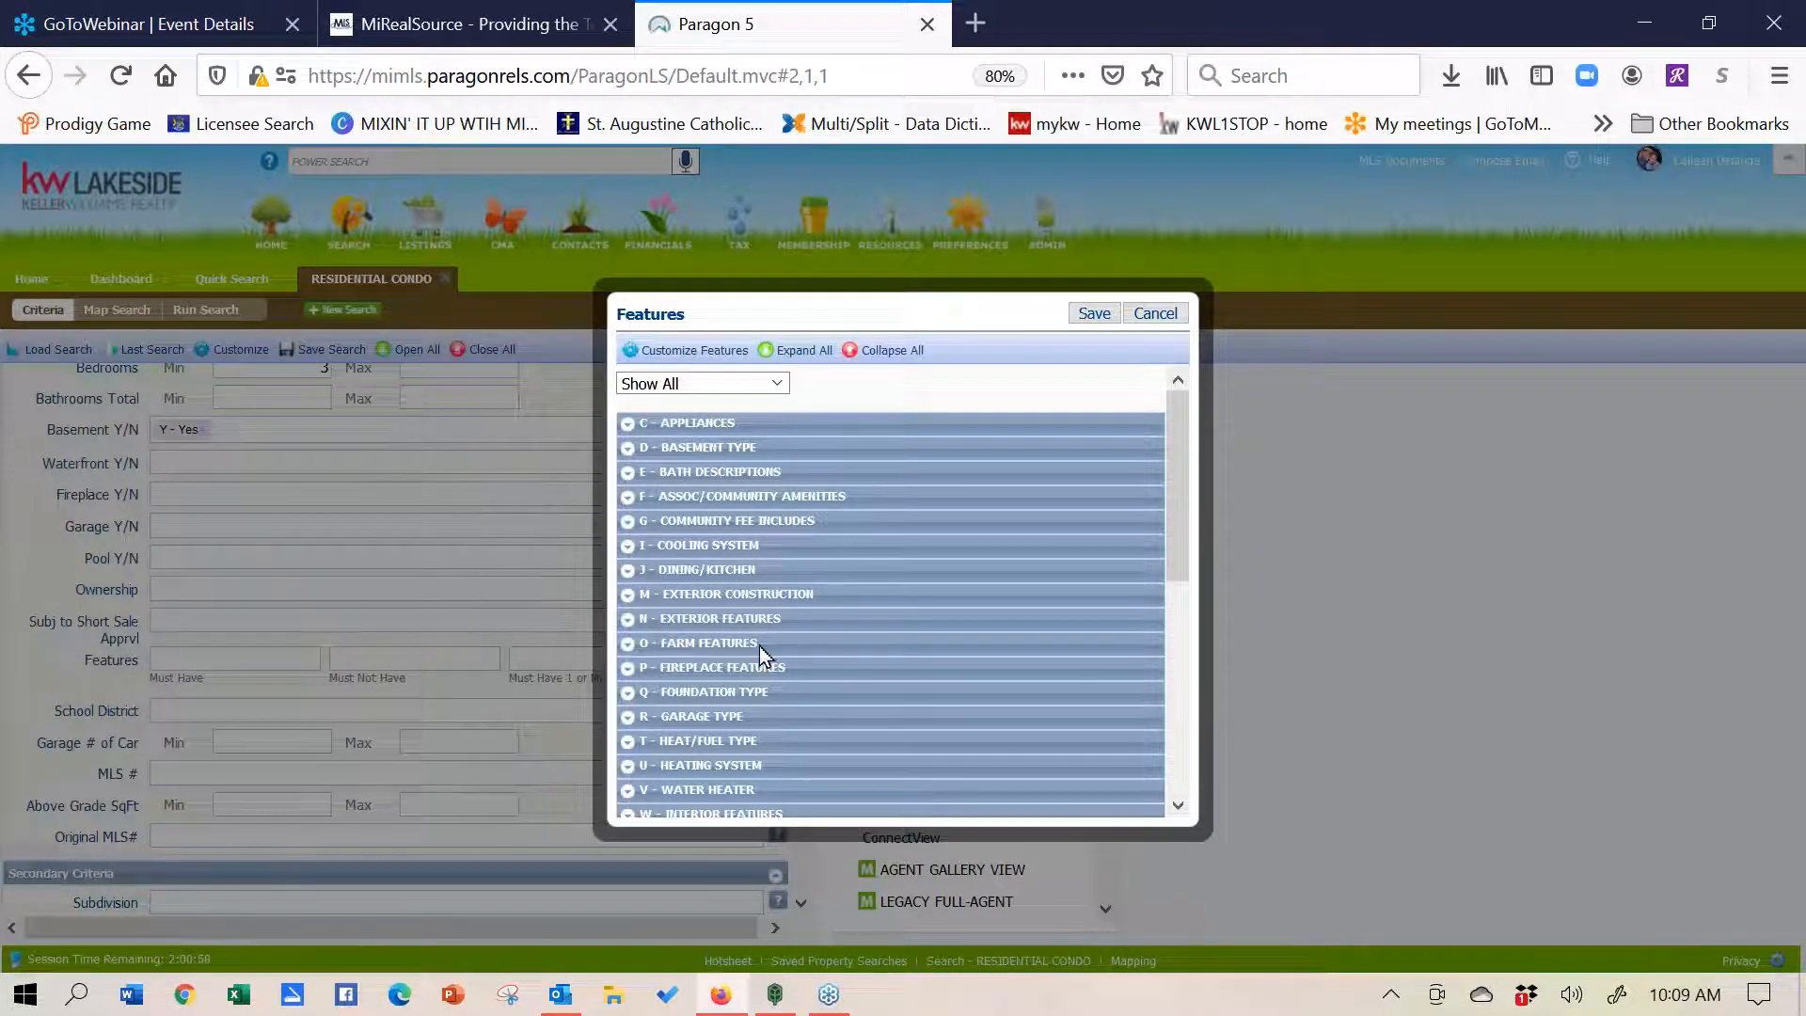
pyautogui.click(625, 452)
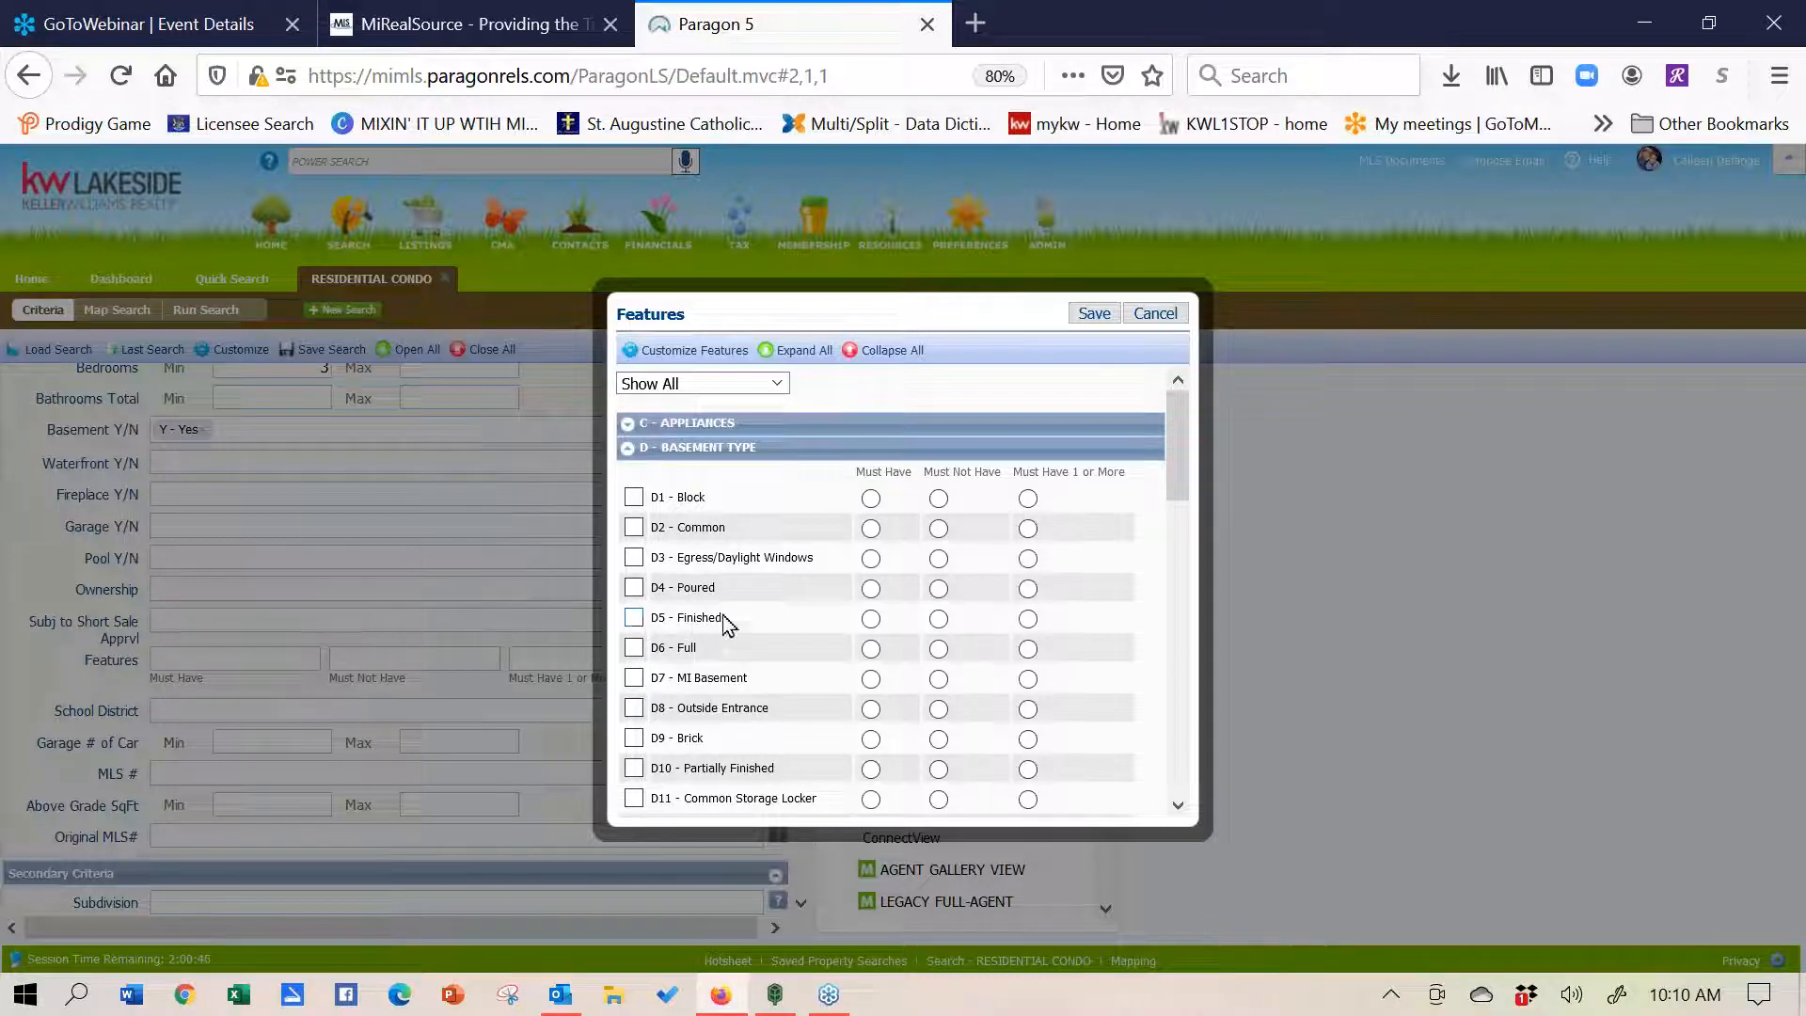
pyautogui.click(872, 621)
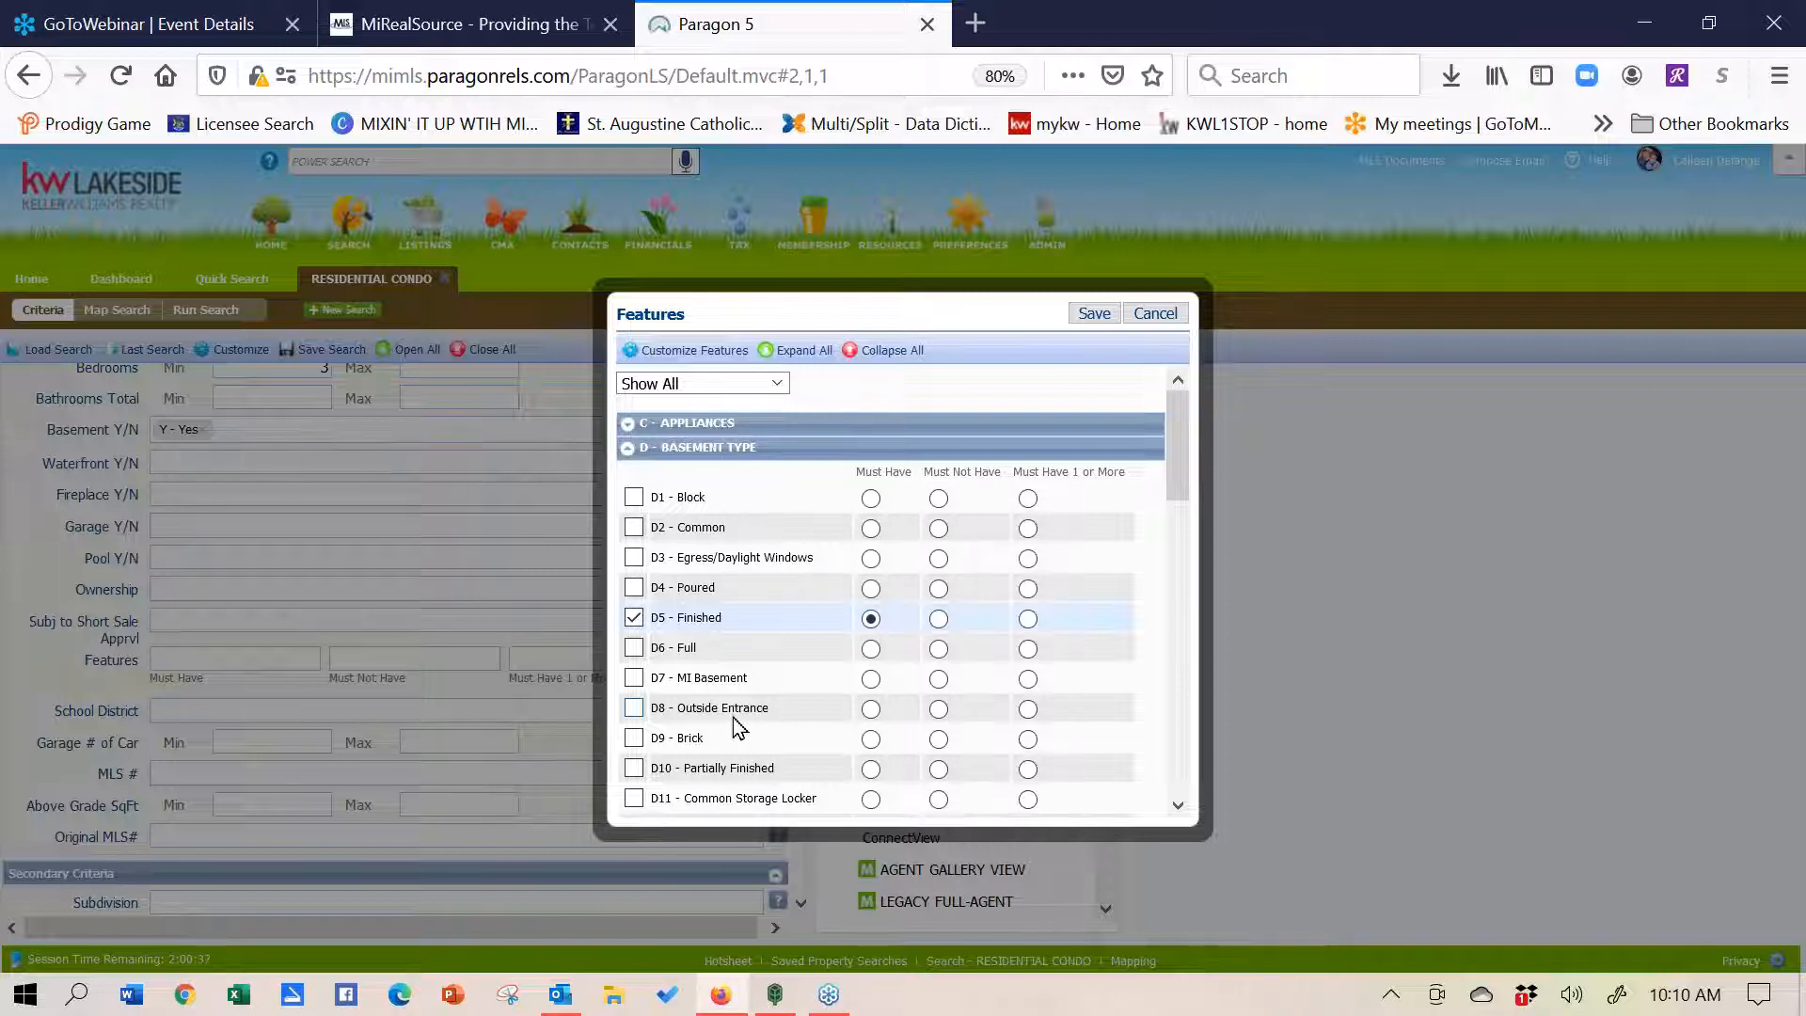
pyautogui.click(634, 618)
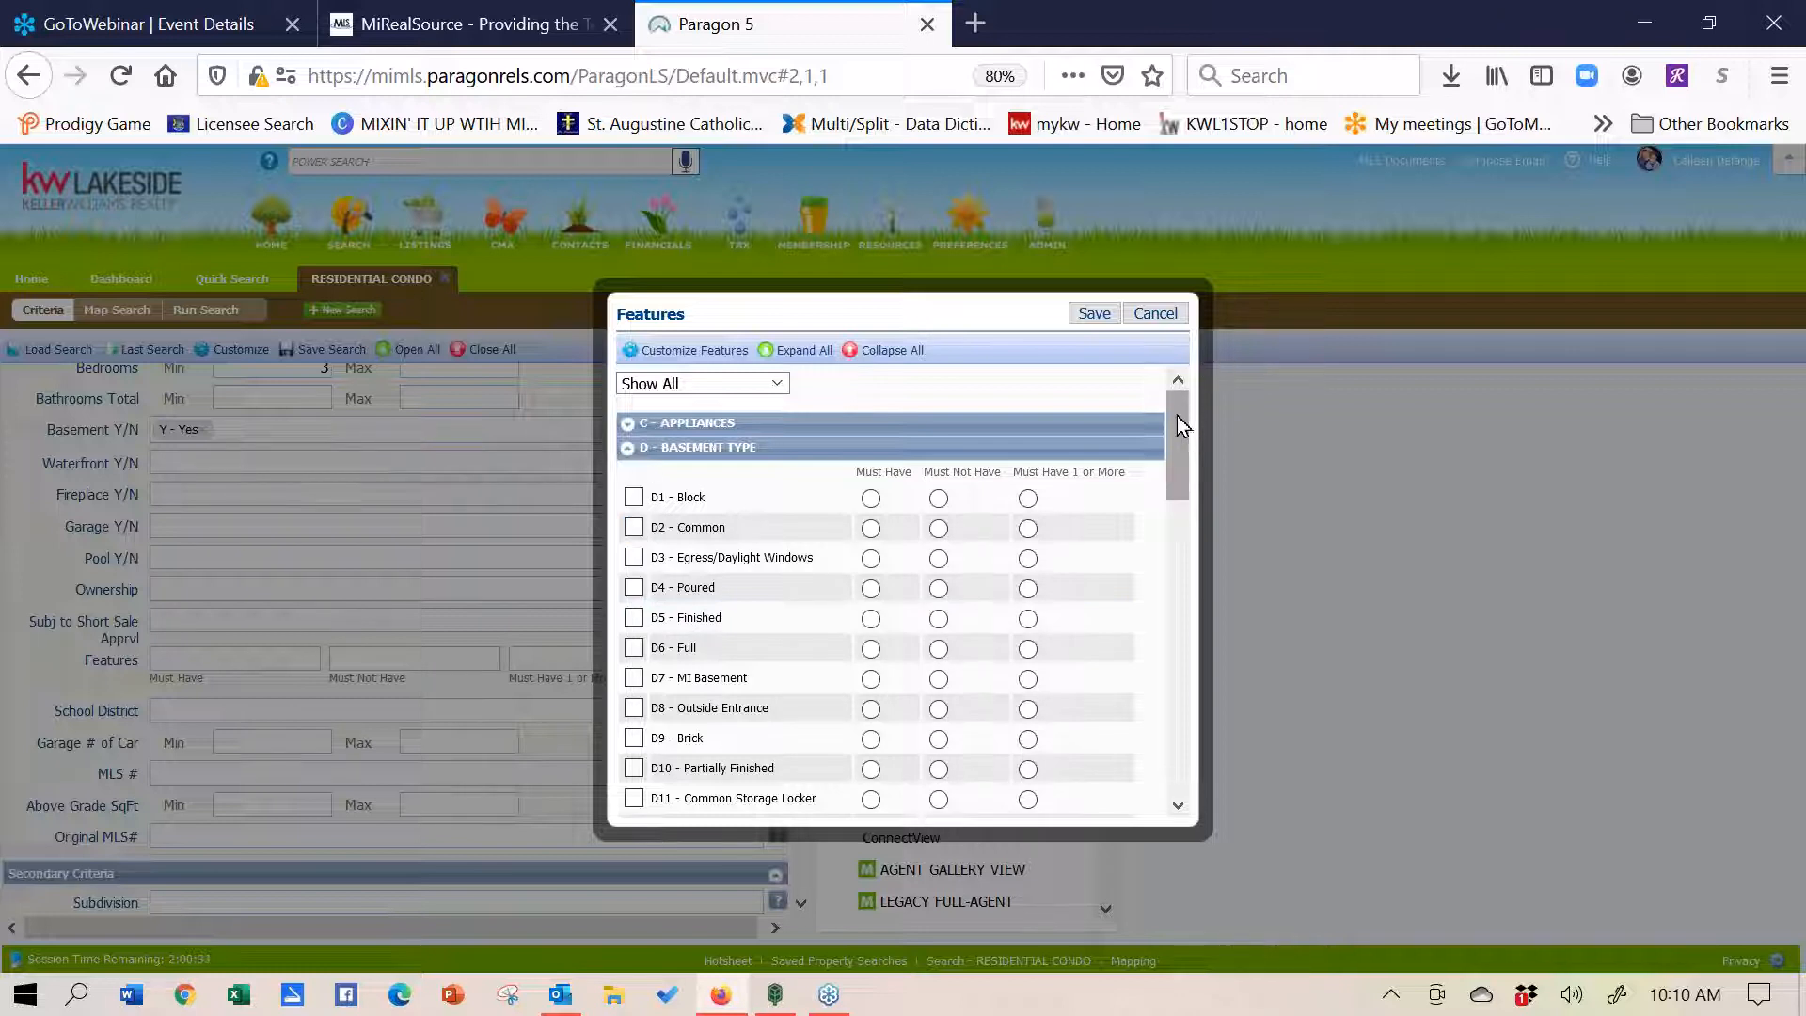
pyautogui.click(627, 451)
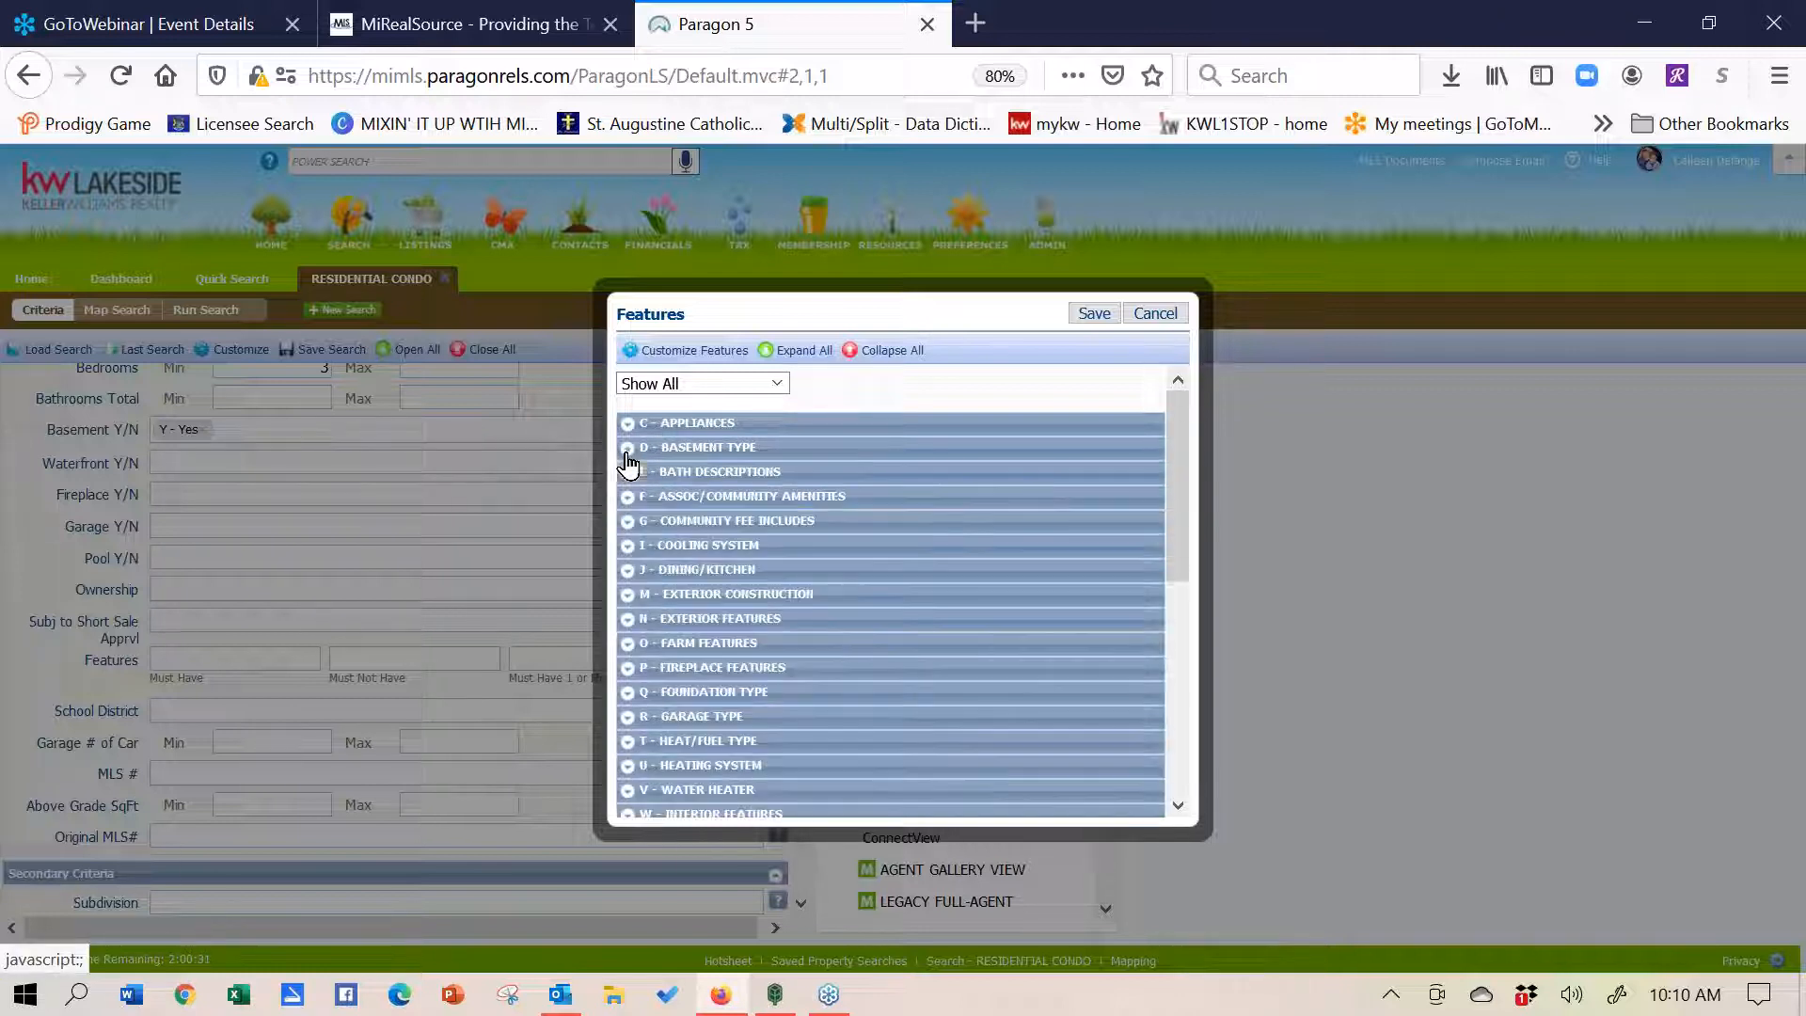
# - Browse the financial terms and pet restriction features, then expand ZU - Water Features
pyautogui.moveTo(1178, 419); pyautogui.dragTo(1176, 655)
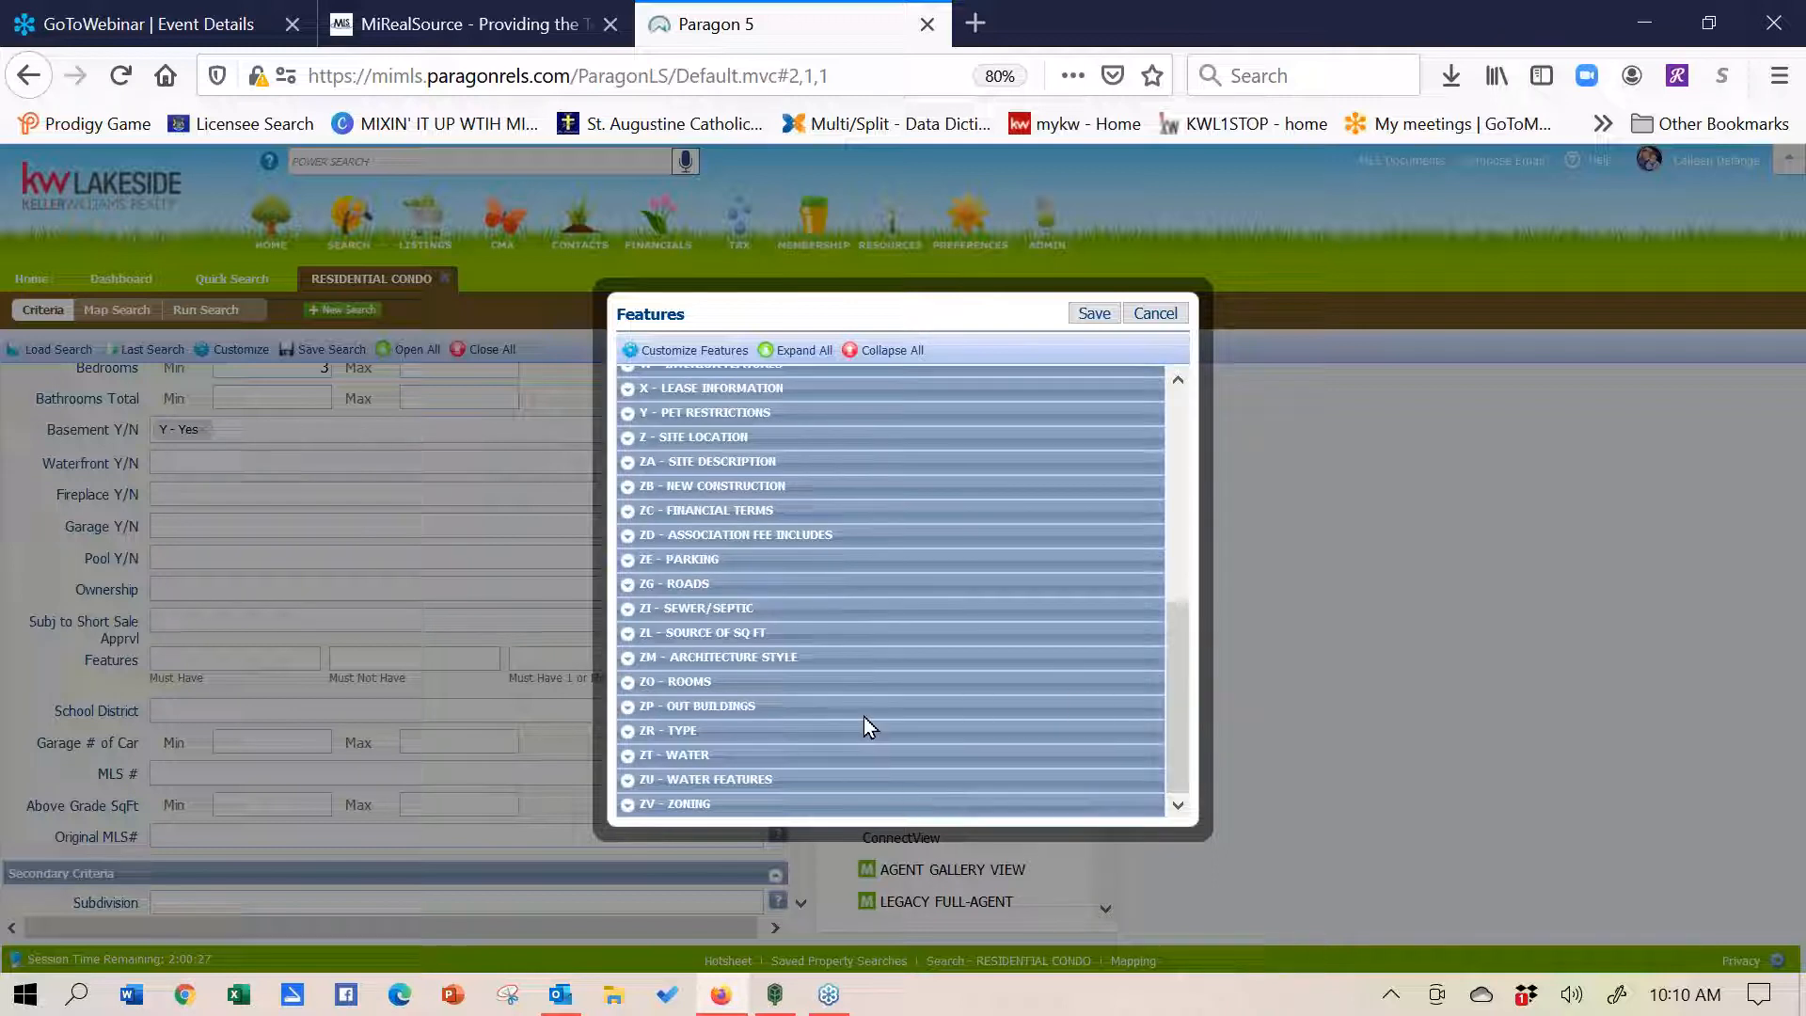
pyautogui.click(629, 511)
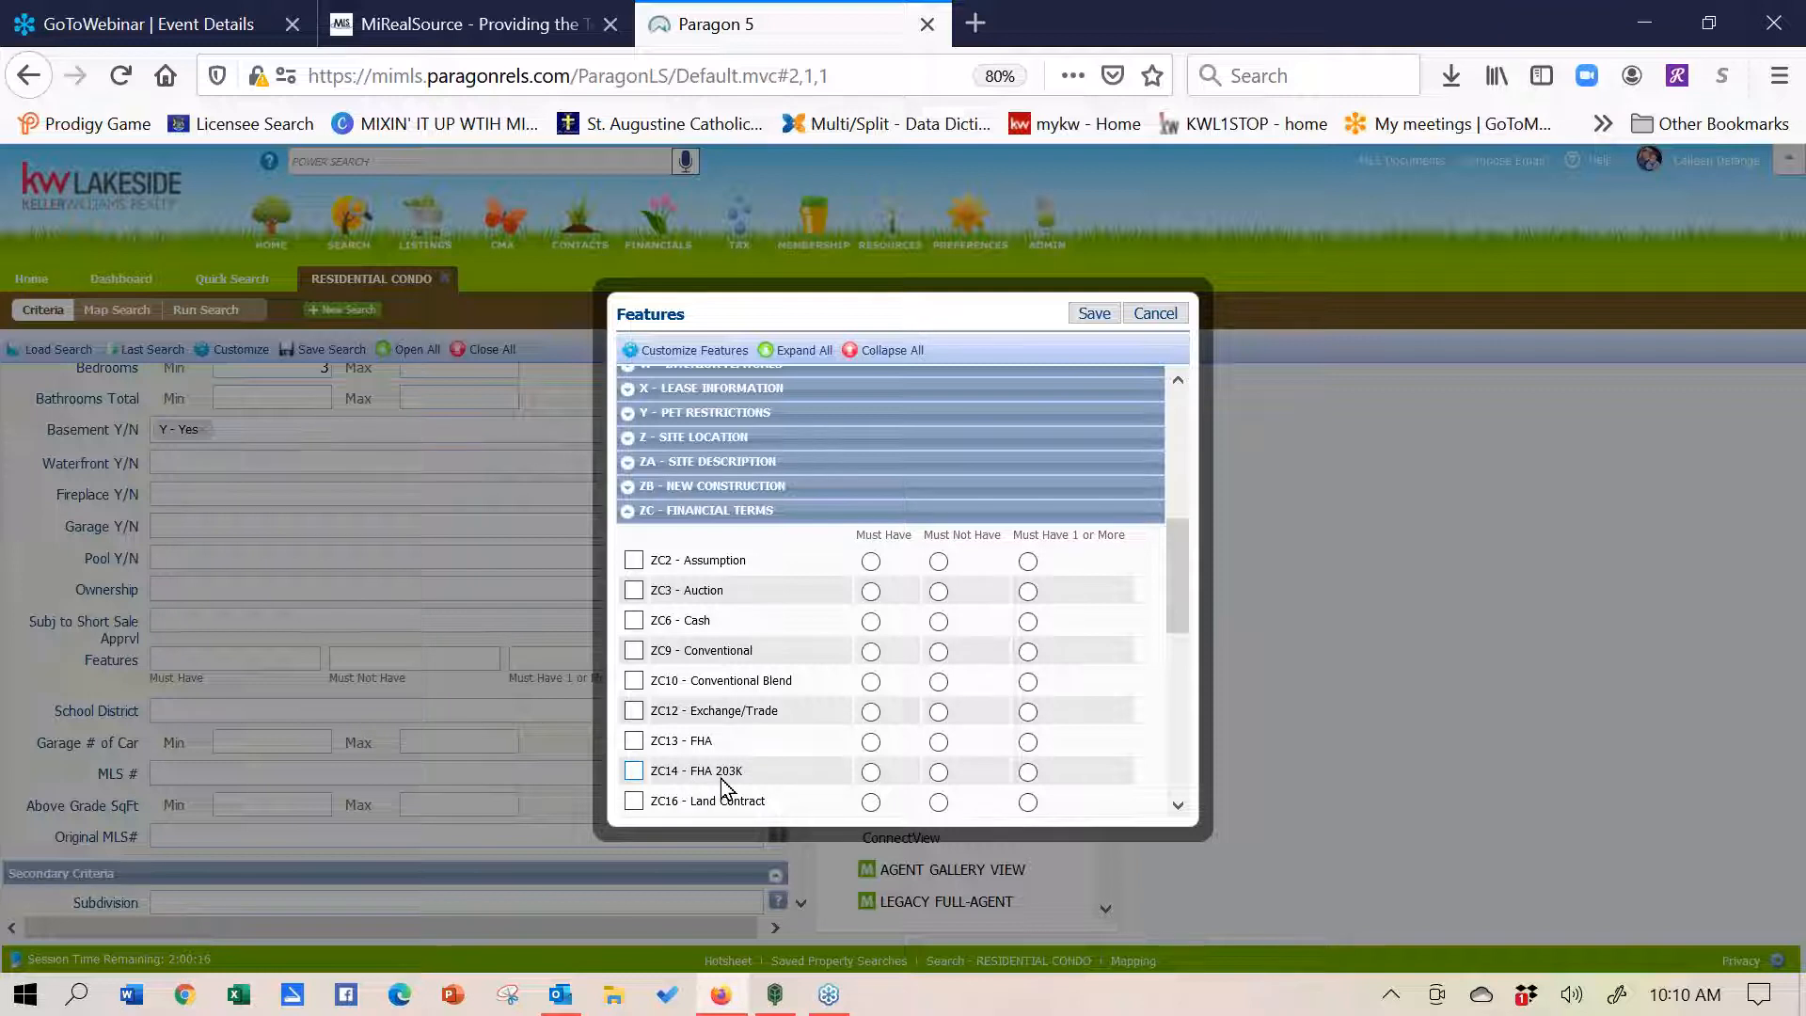
pyautogui.moveTo(1183, 536); pyautogui.dragTo(1192, 500)
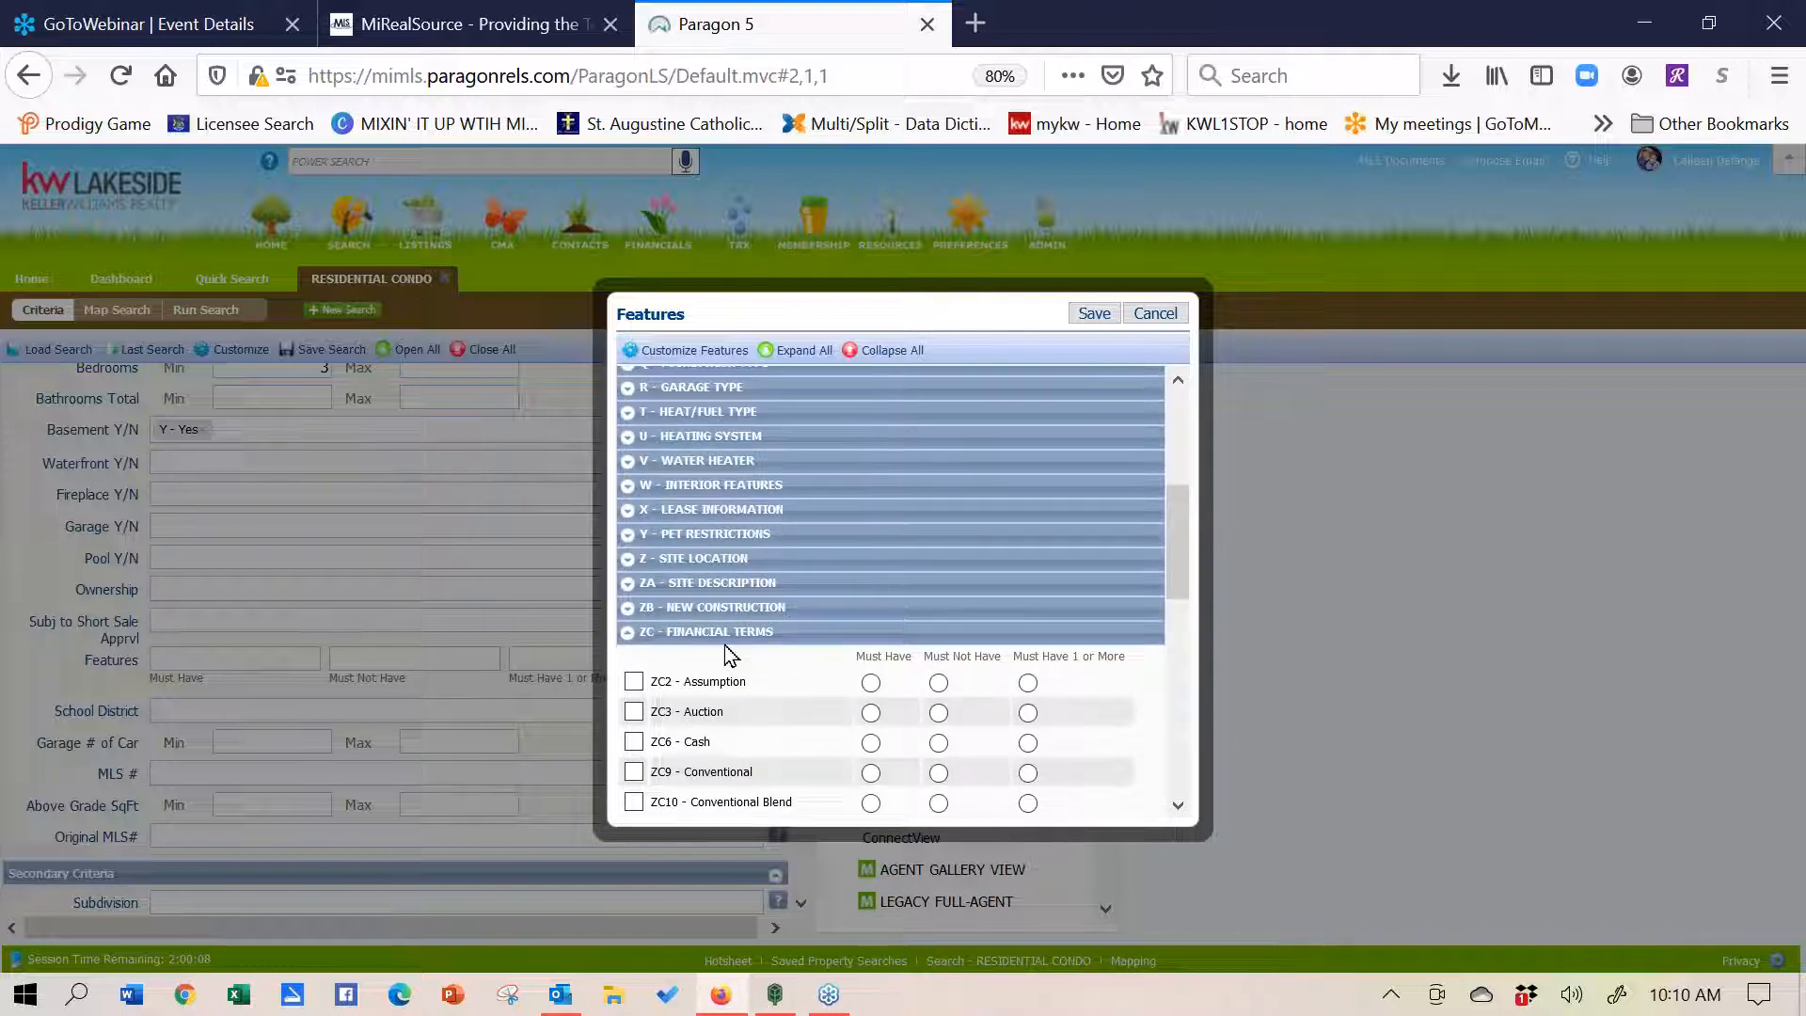
pyautogui.click(625, 633)
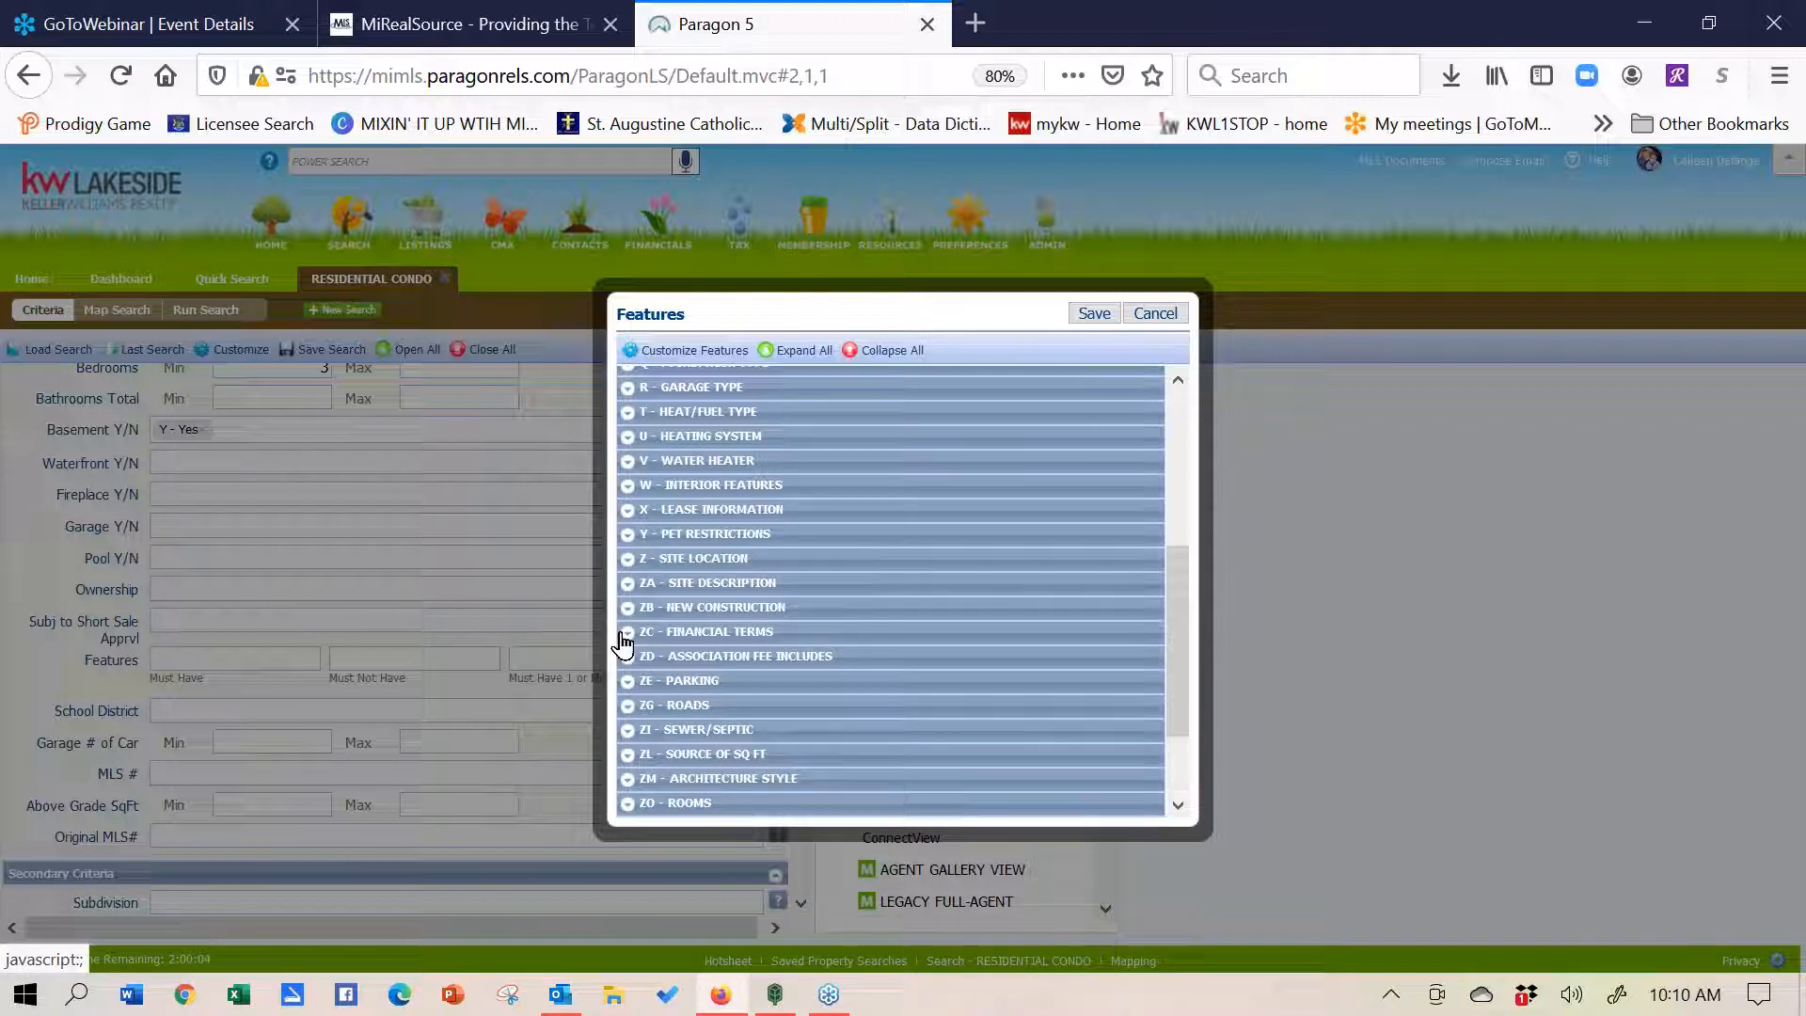
pyautogui.click(627, 536)
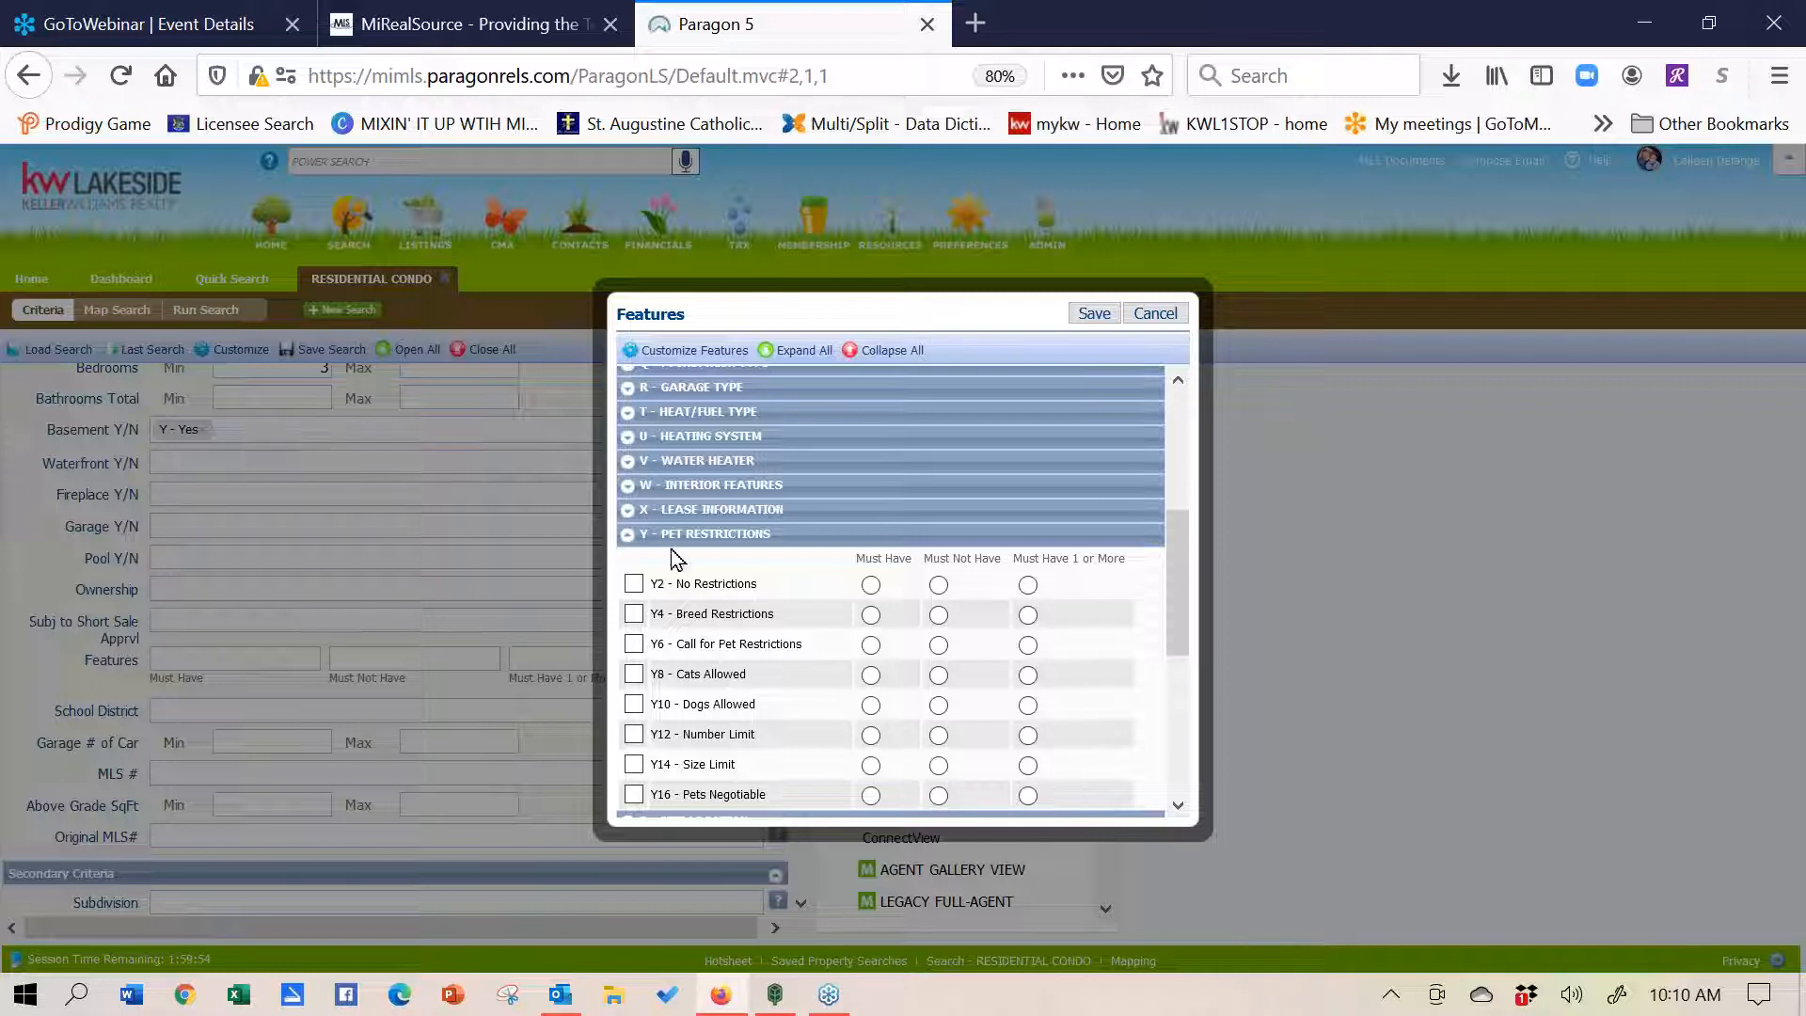
pyautogui.click(627, 537)
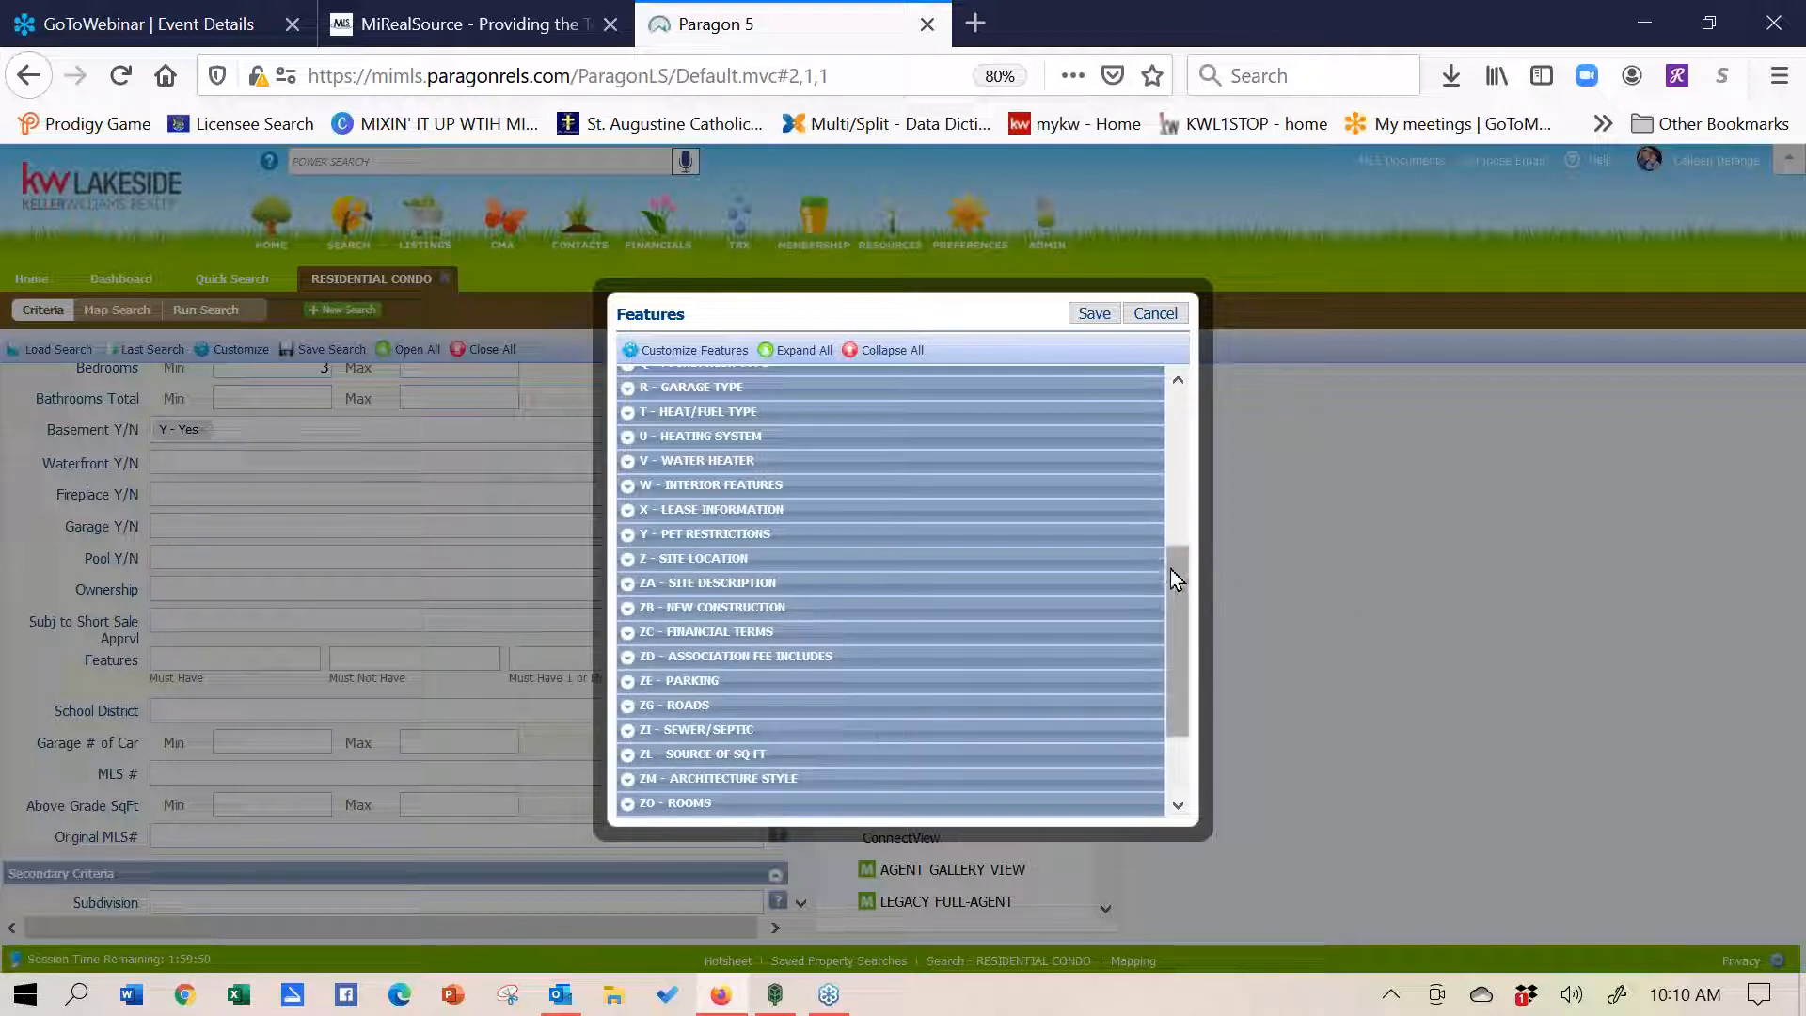
pyautogui.moveTo(1172, 578); pyautogui.dragTo(1182, 669)
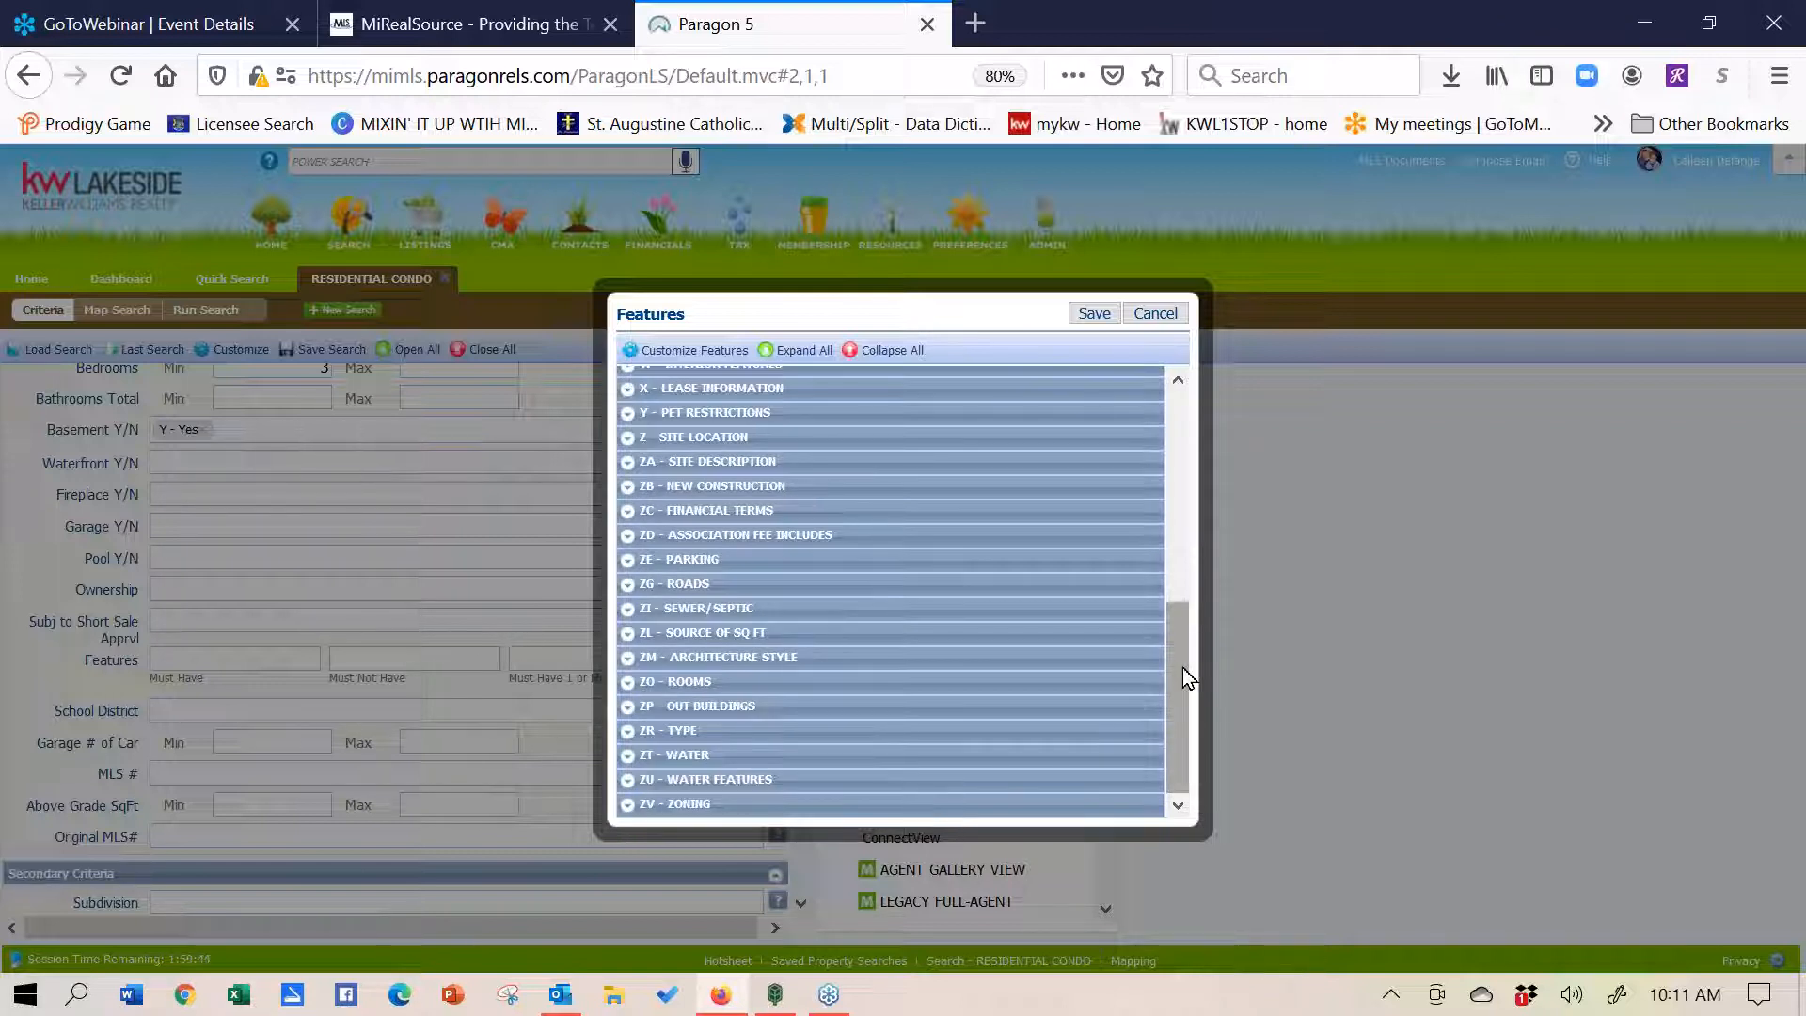
pyautogui.click(632, 788)
pyautogui.moveTo(1180, 540); pyautogui.dragTo(1182, 613)
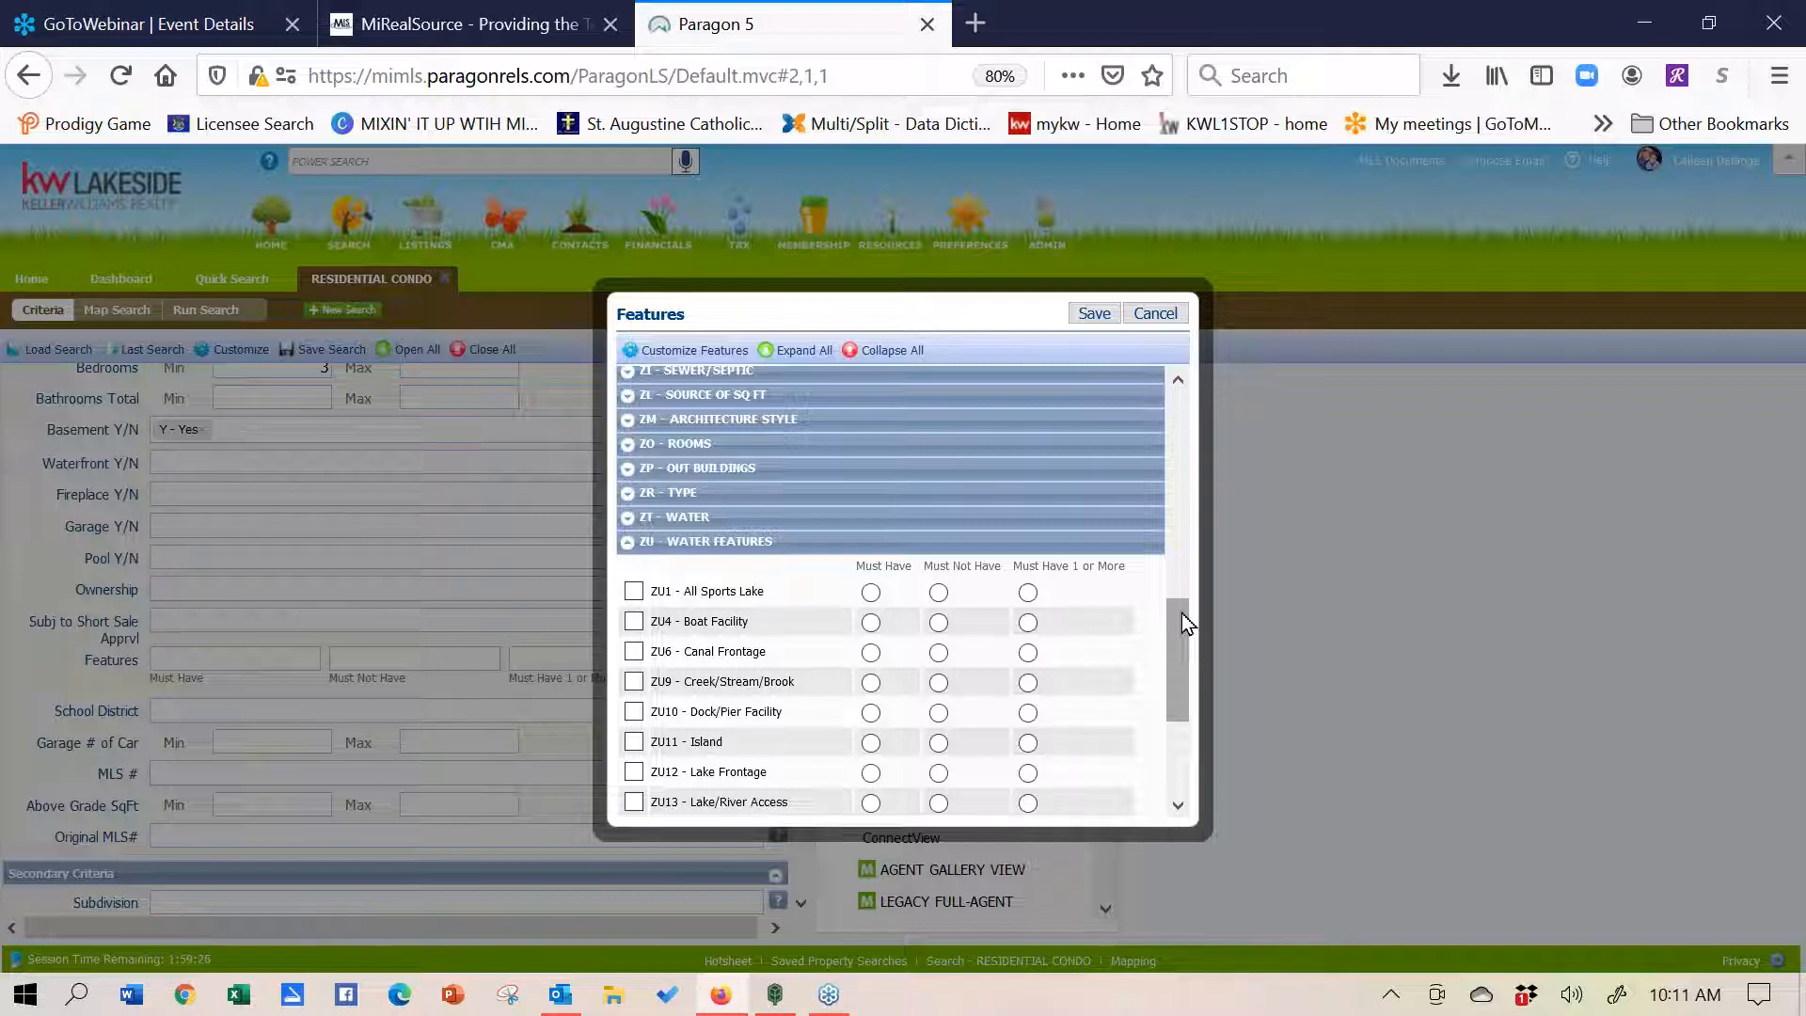
# - Mark ZU6 Canal Frontage, ZU11 Island, ZU12, ZU13, ZU19 and ZU20 Sea Wall as Must Have 1 or More
pyautogui.moveTo(1181, 613); pyautogui.dragTo(1183, 657)
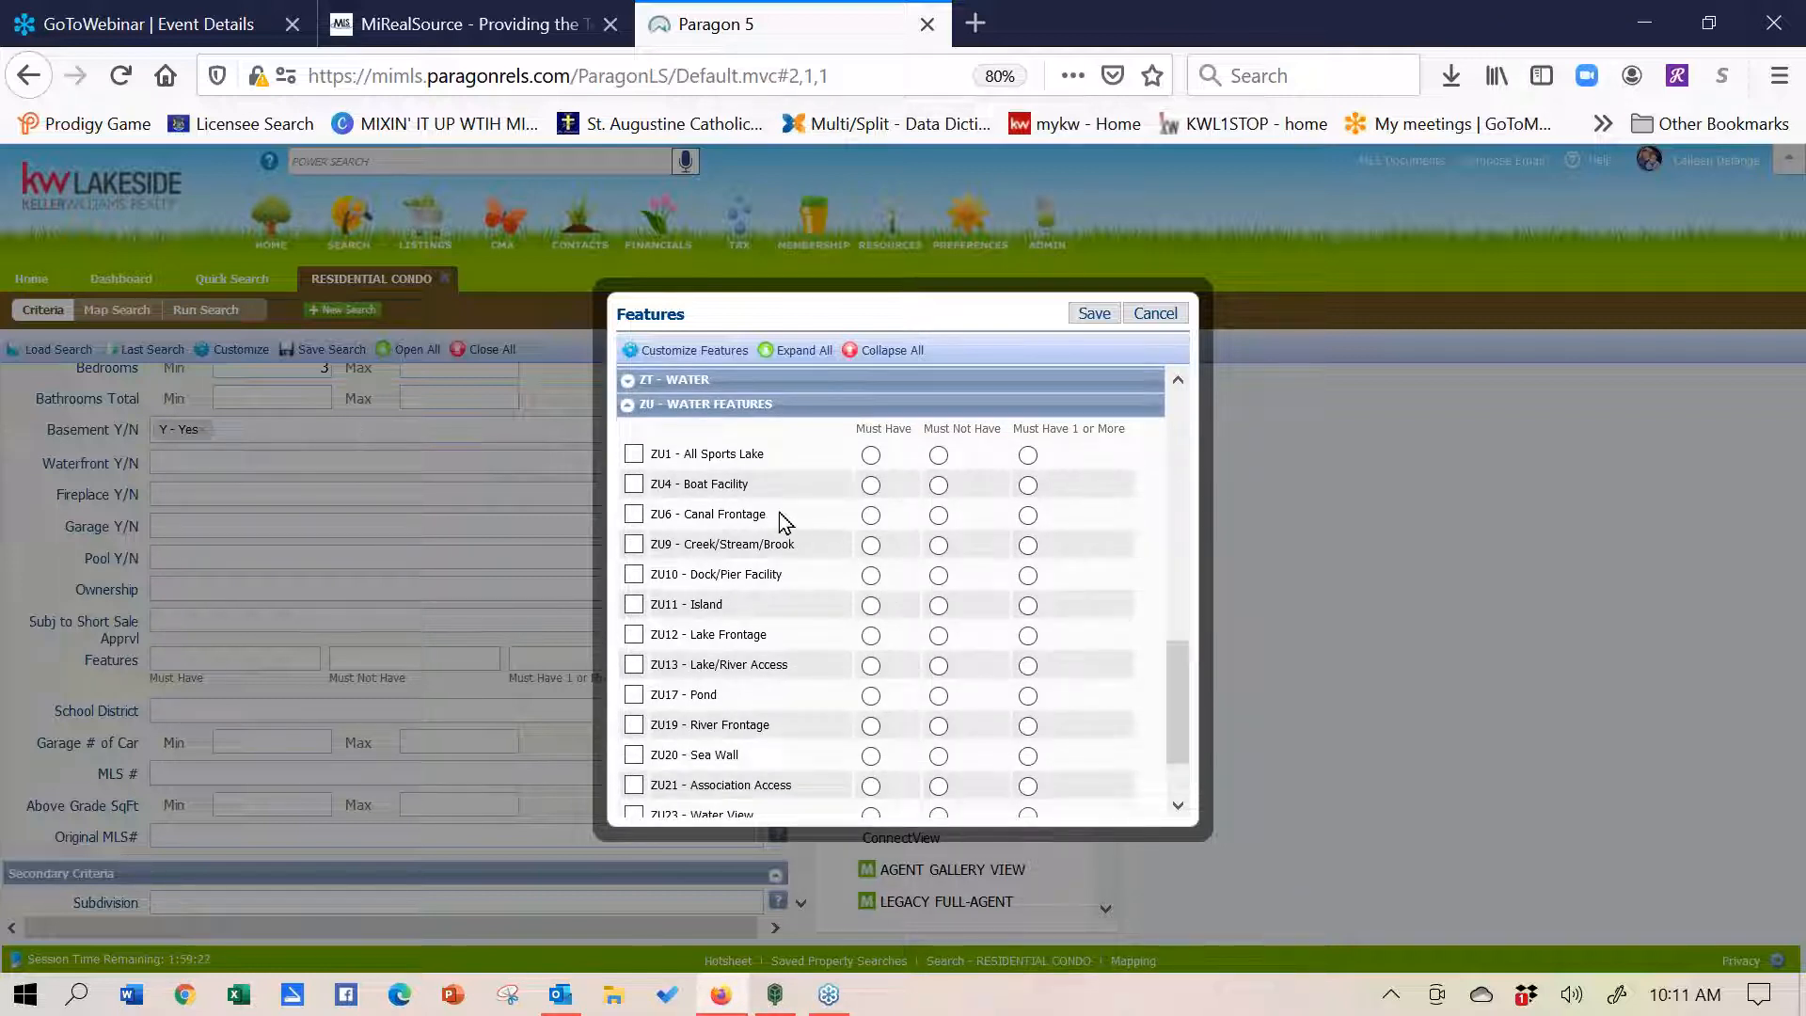
pyautogui.click(1028, 517)
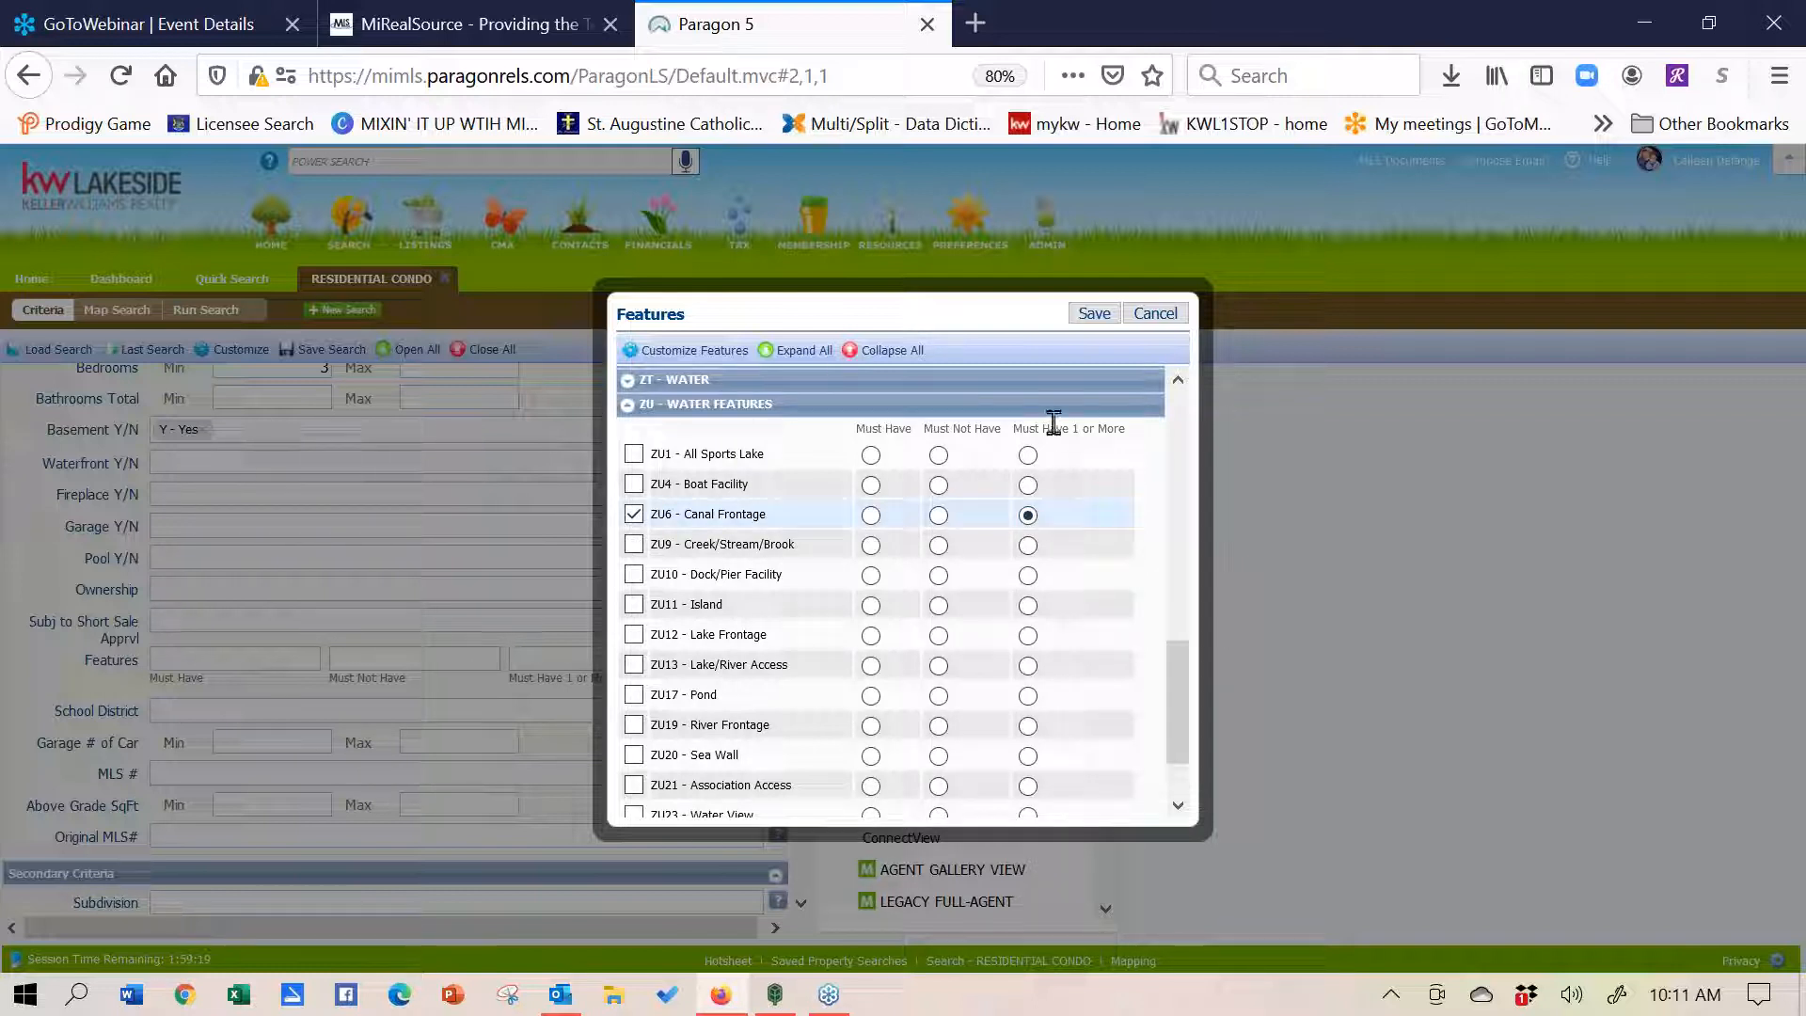
pyautogui.click(1028, 607)
pyautogui.click(1028, 637)
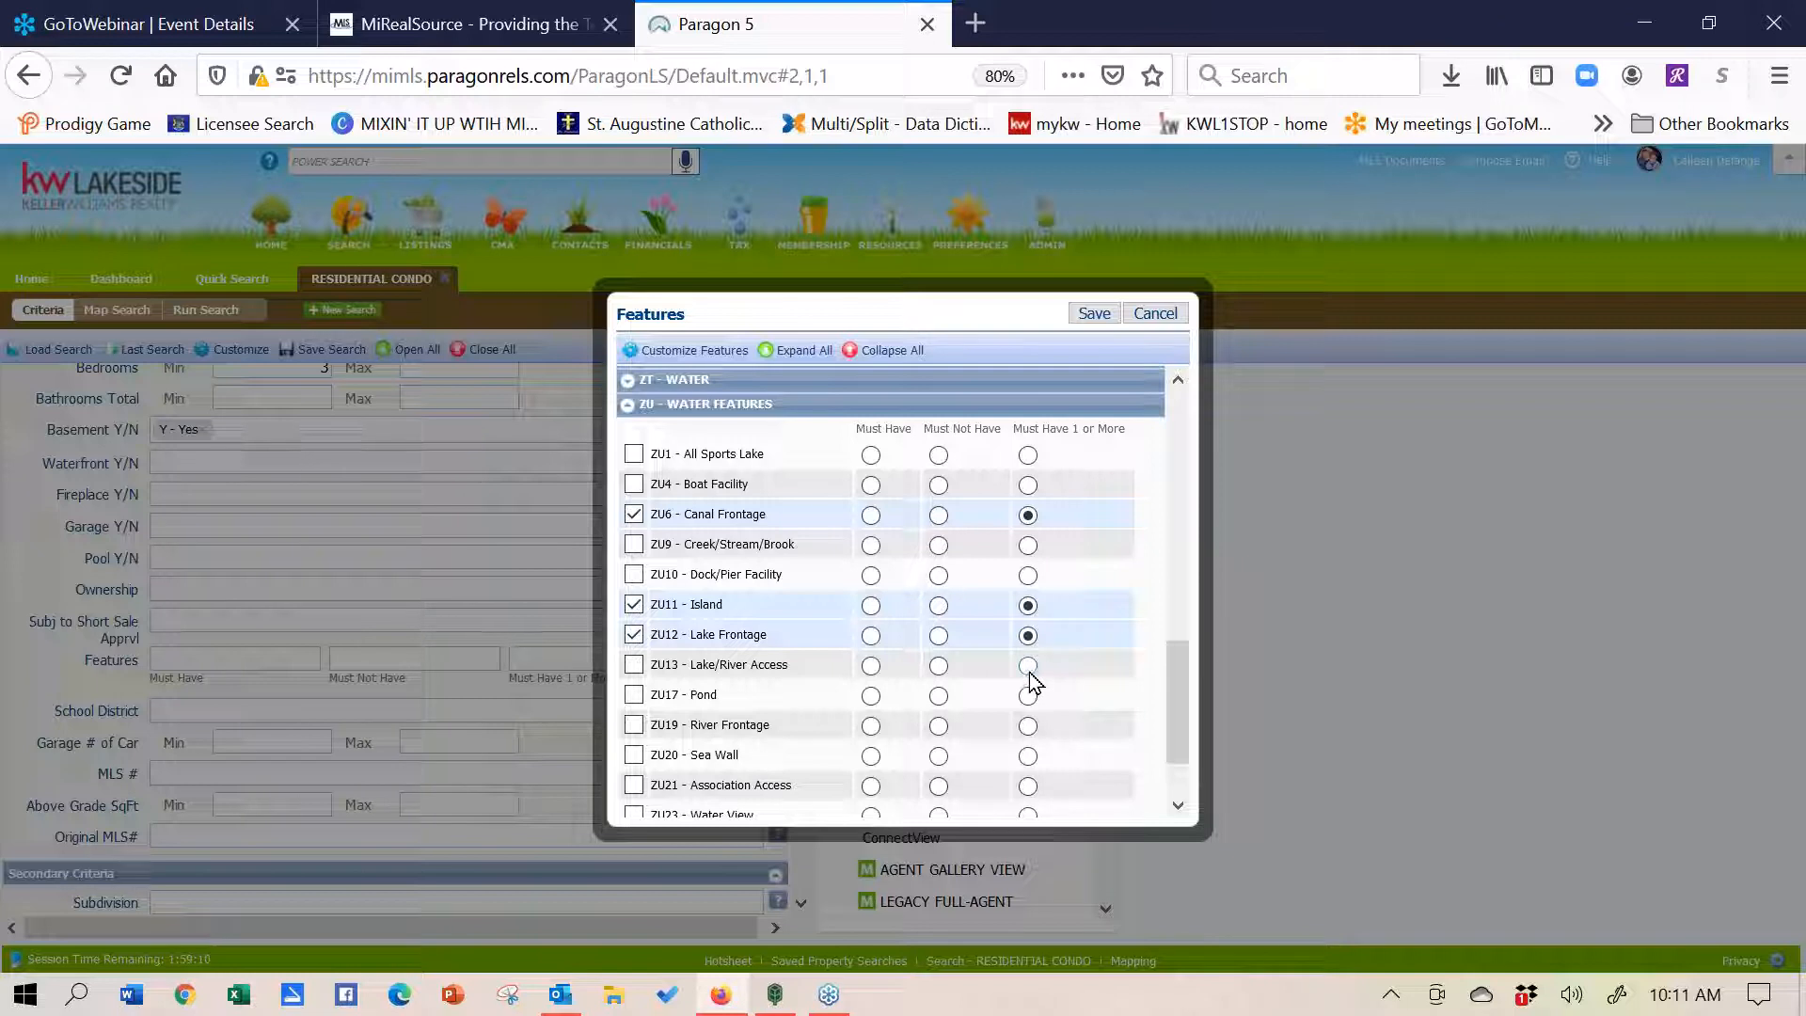
pyautogui.click(1029, 668)
pyautogui.click(1028, 727)
pyautogui.click(1028, 758)
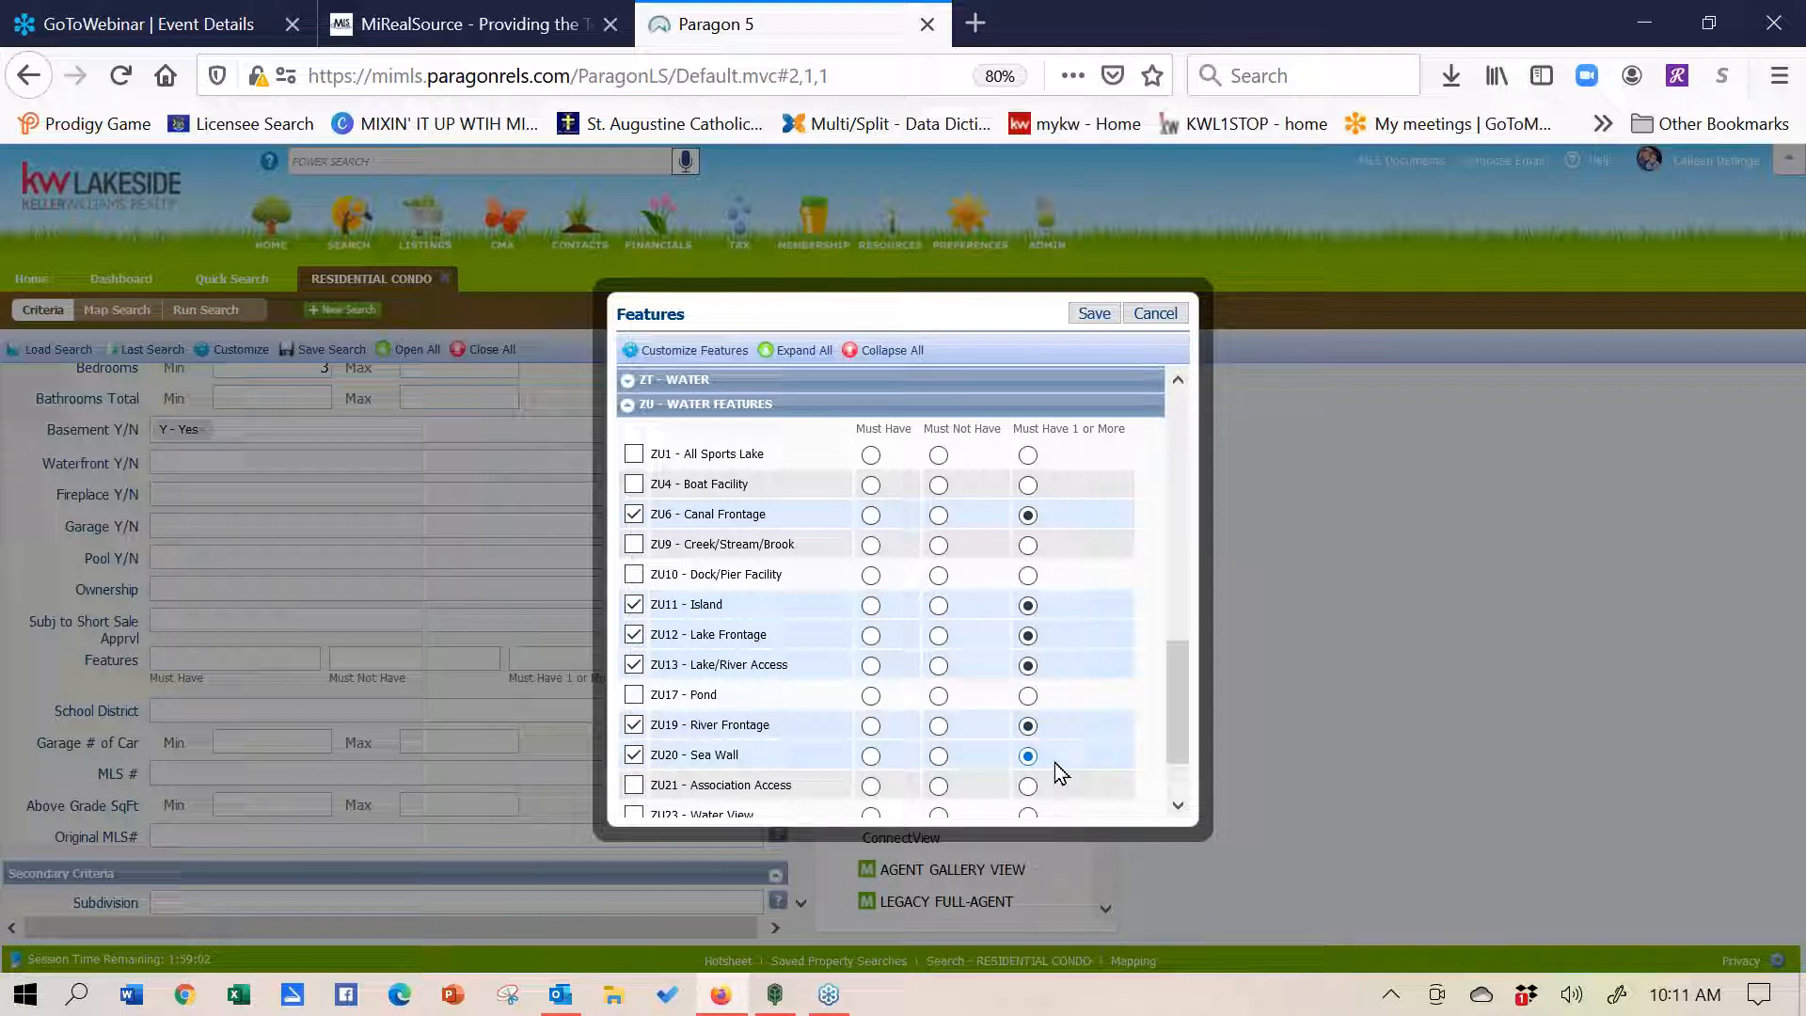
pyautogui.moveTo(1176, 701); pyautogui.dragTo(1176, 675)
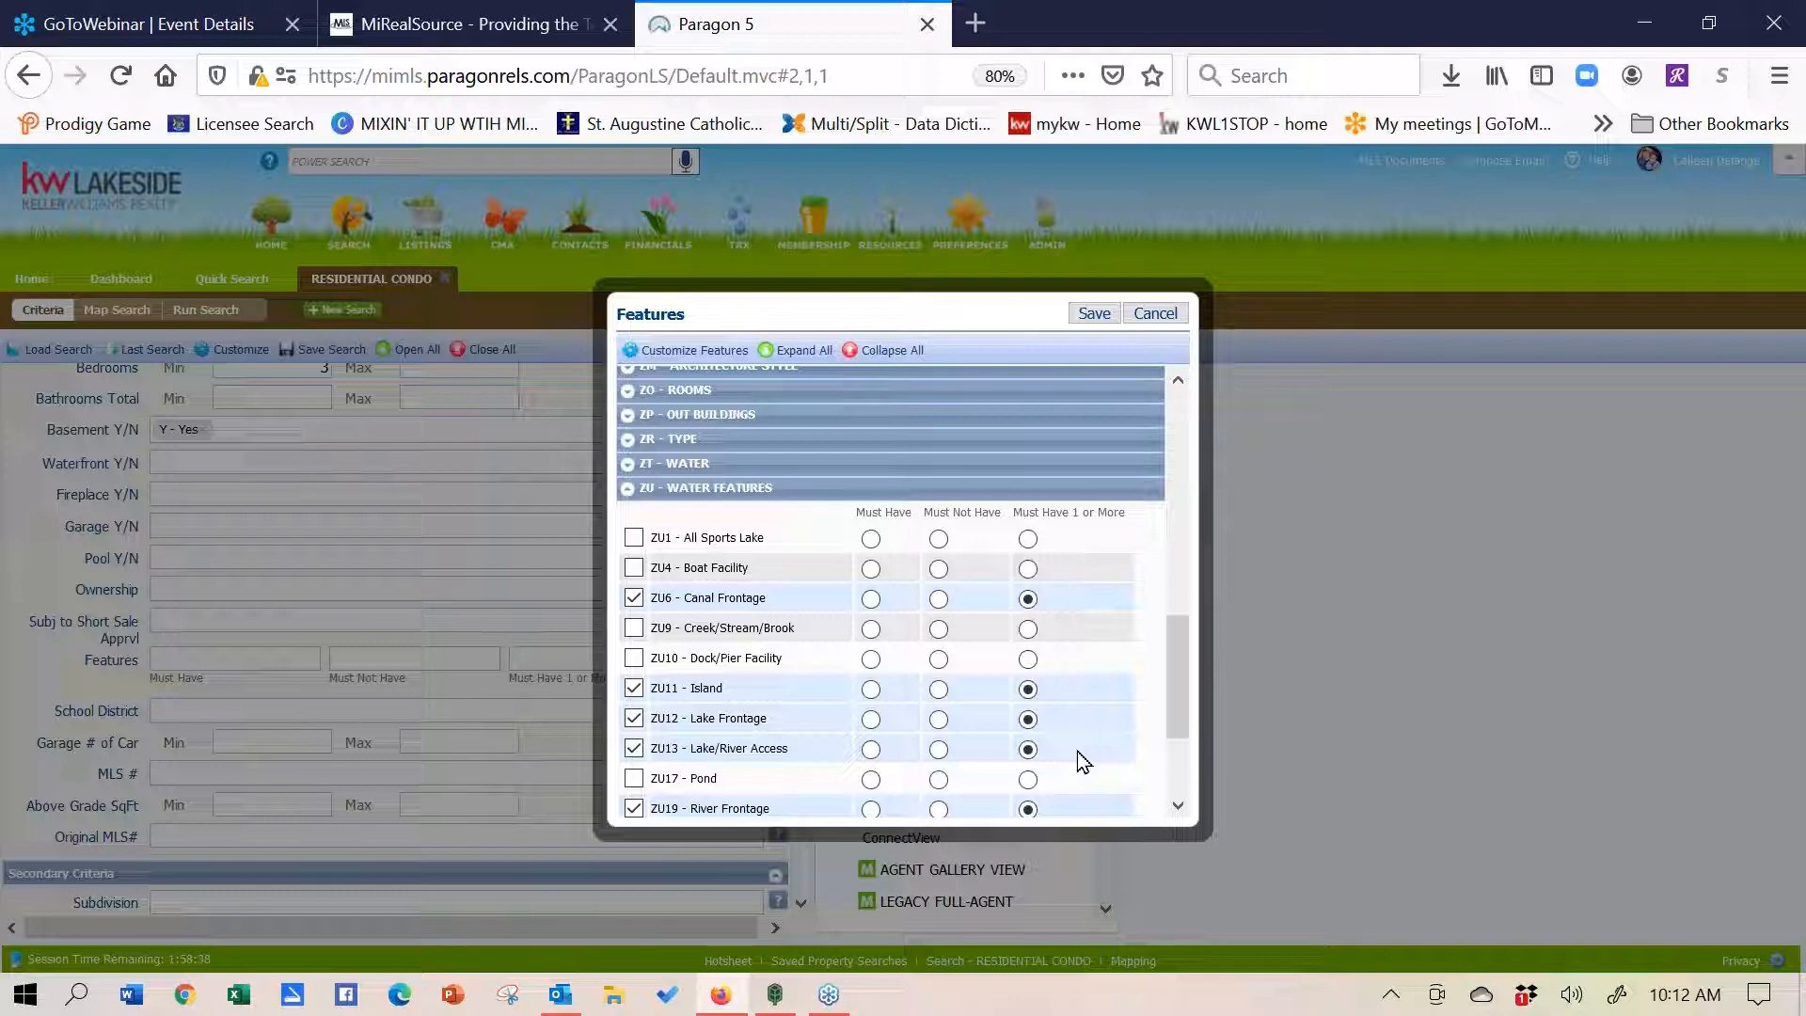
# - Close the Features picker, return to the top of the criteria, and open Customize
pyautogui.click(1171, 318)
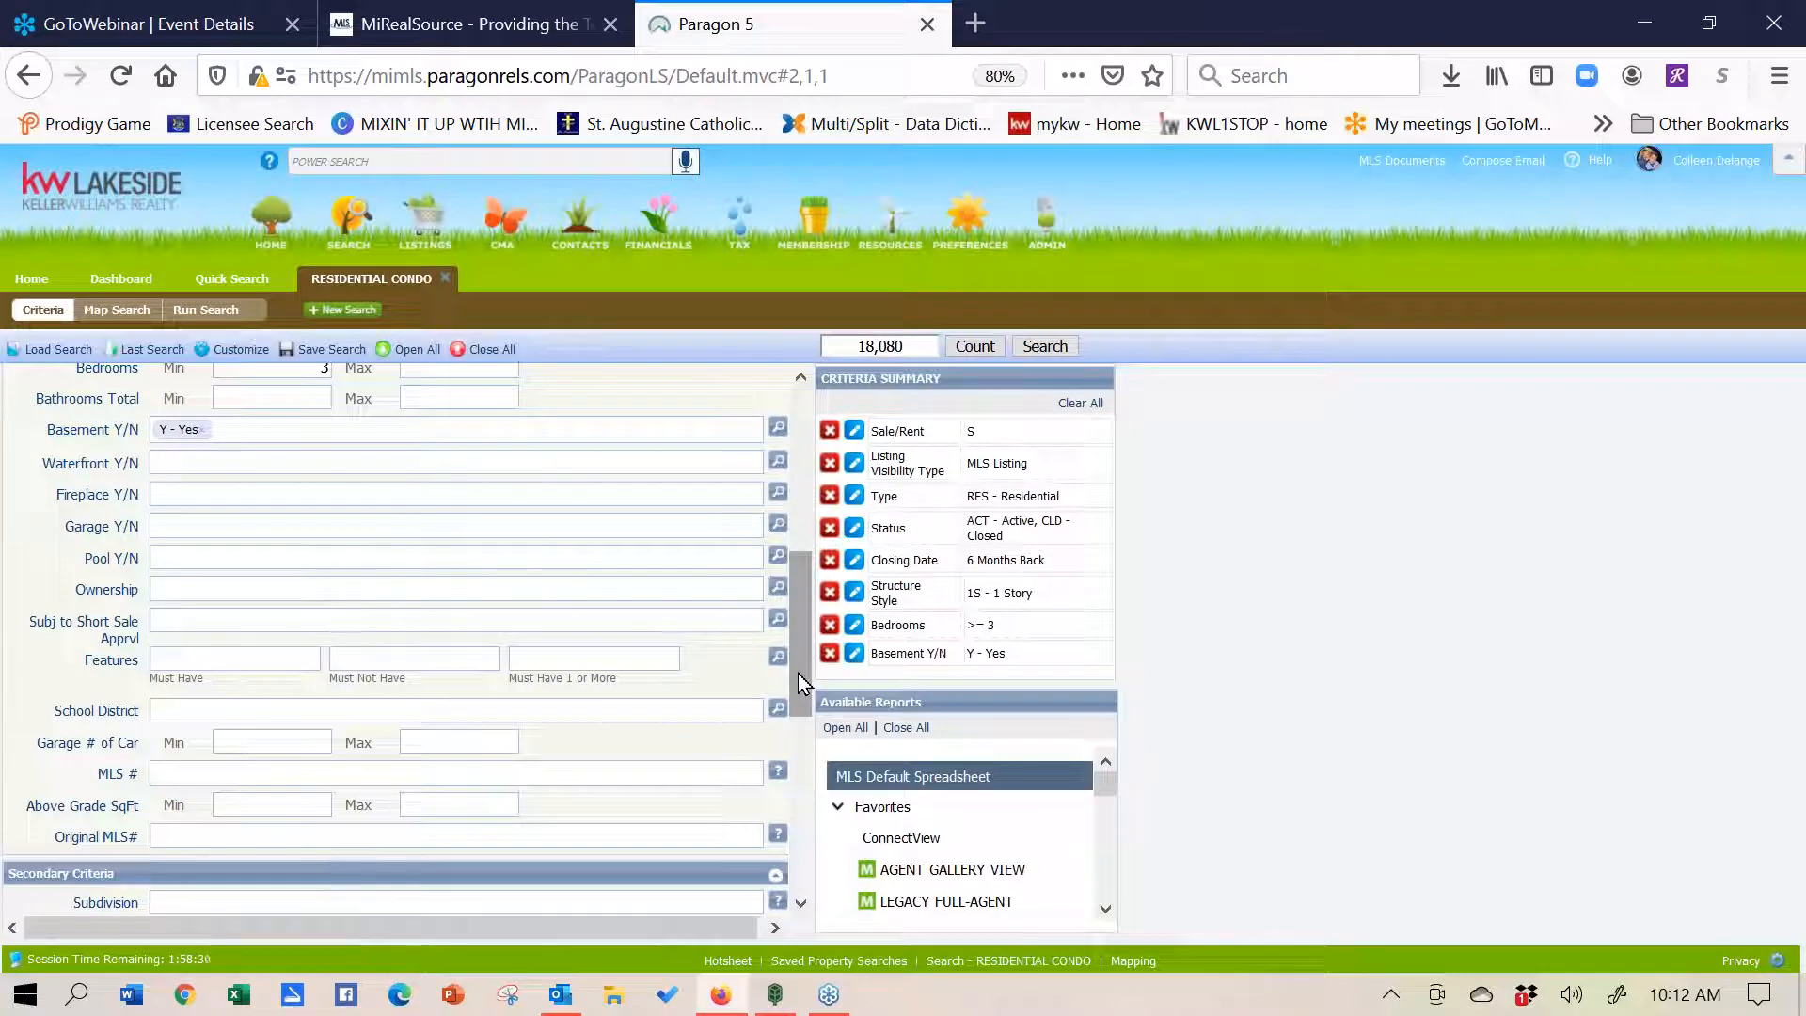
pyautogui.moveTo(798, 674); pyautogui.dragTo(779, 503)
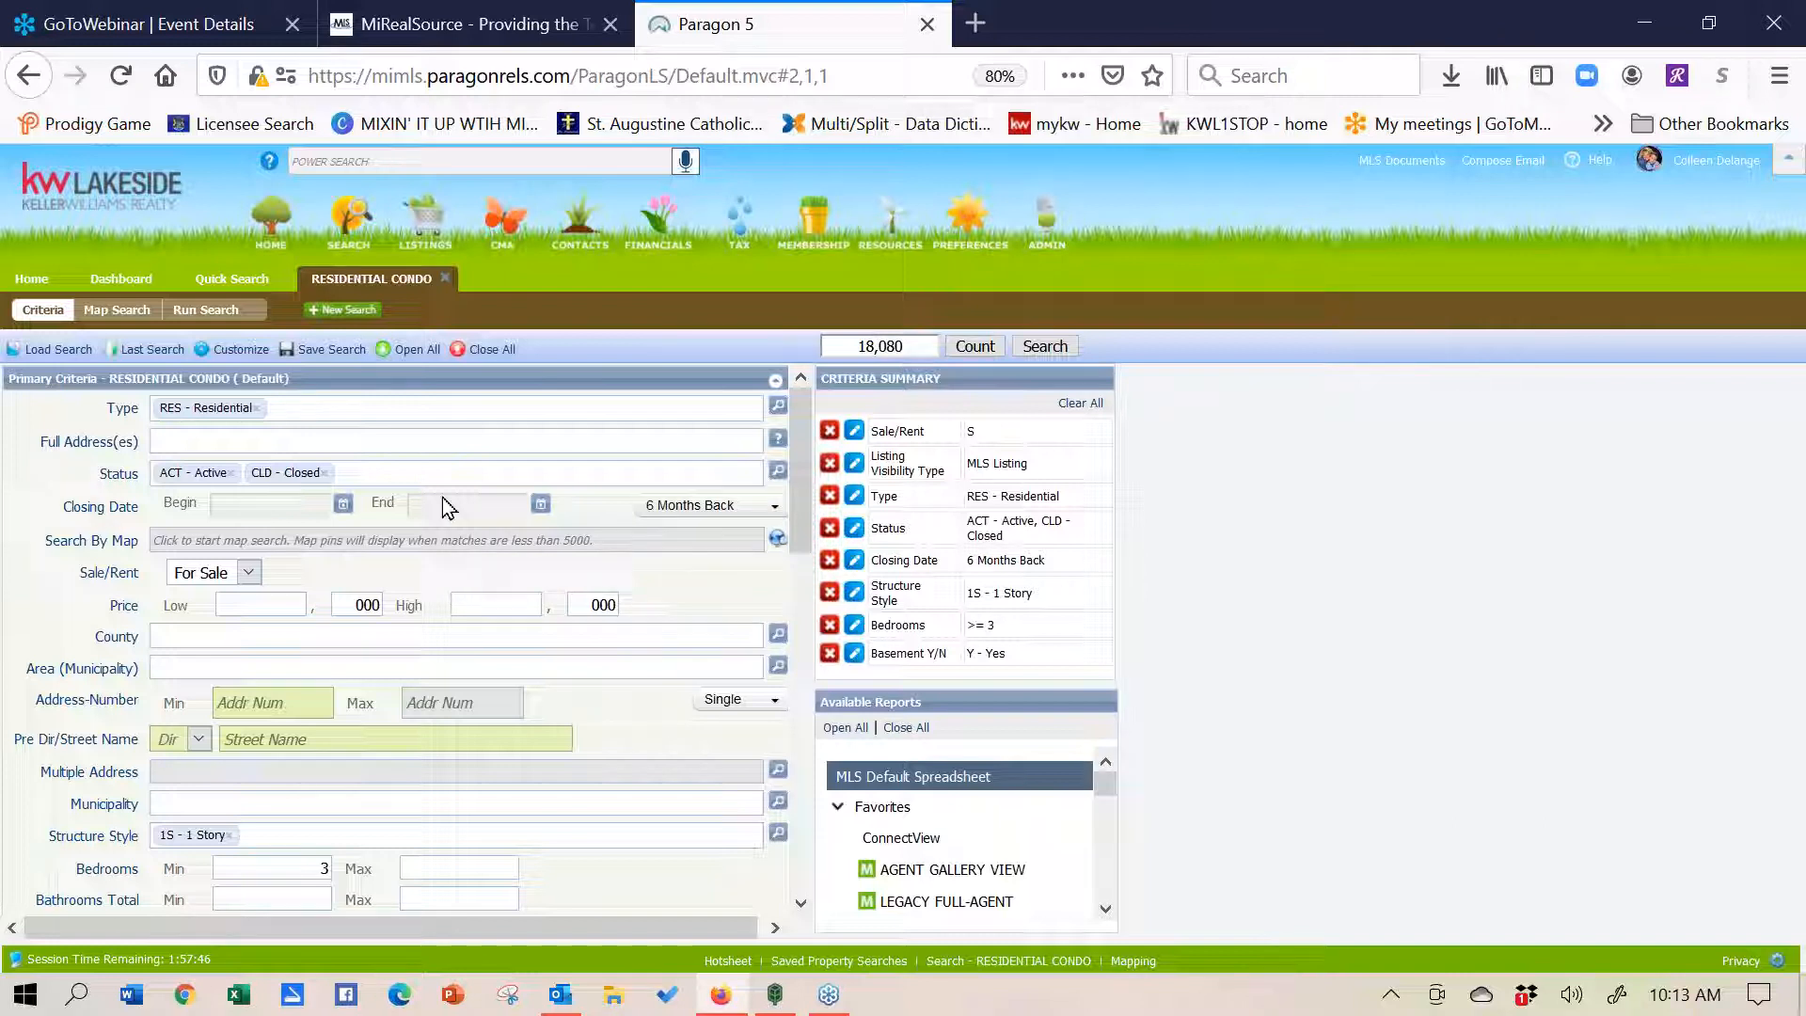
pyautogui.click(246, 350)
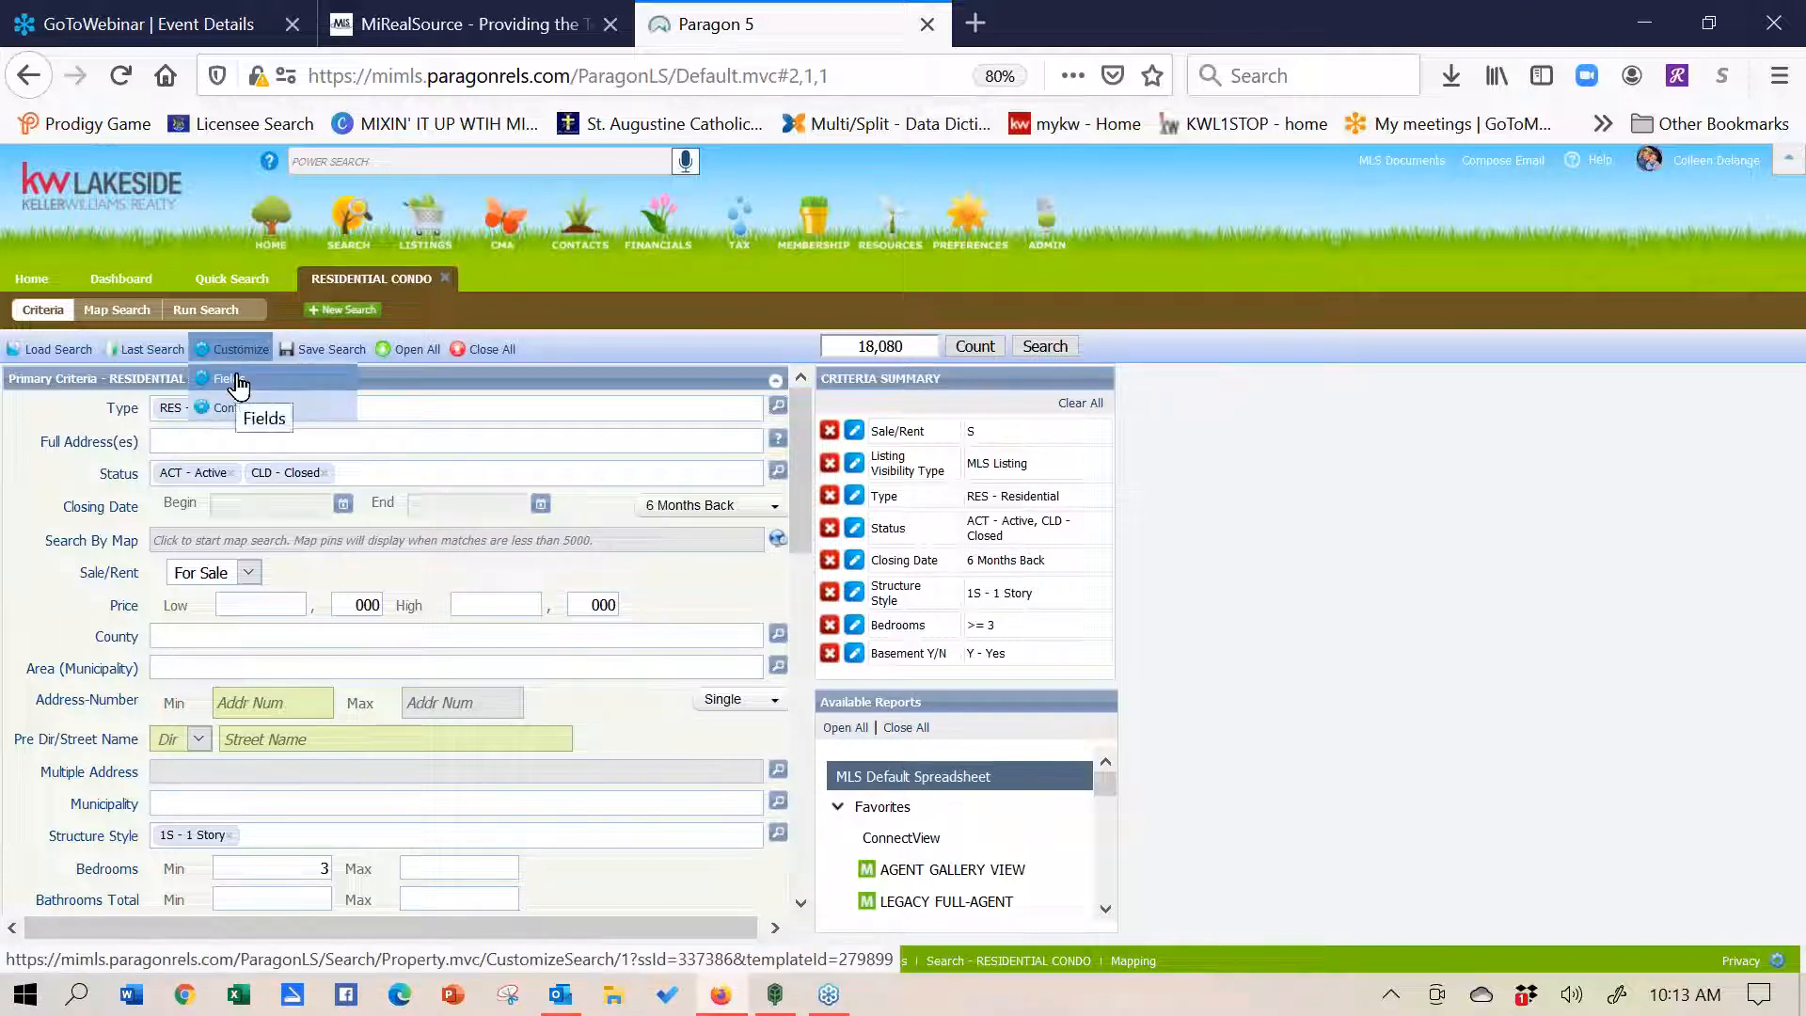
# - Find 'body' in Customize > Fields, add Body of Water to the form, and apply
pyautogui.click(237, 383)
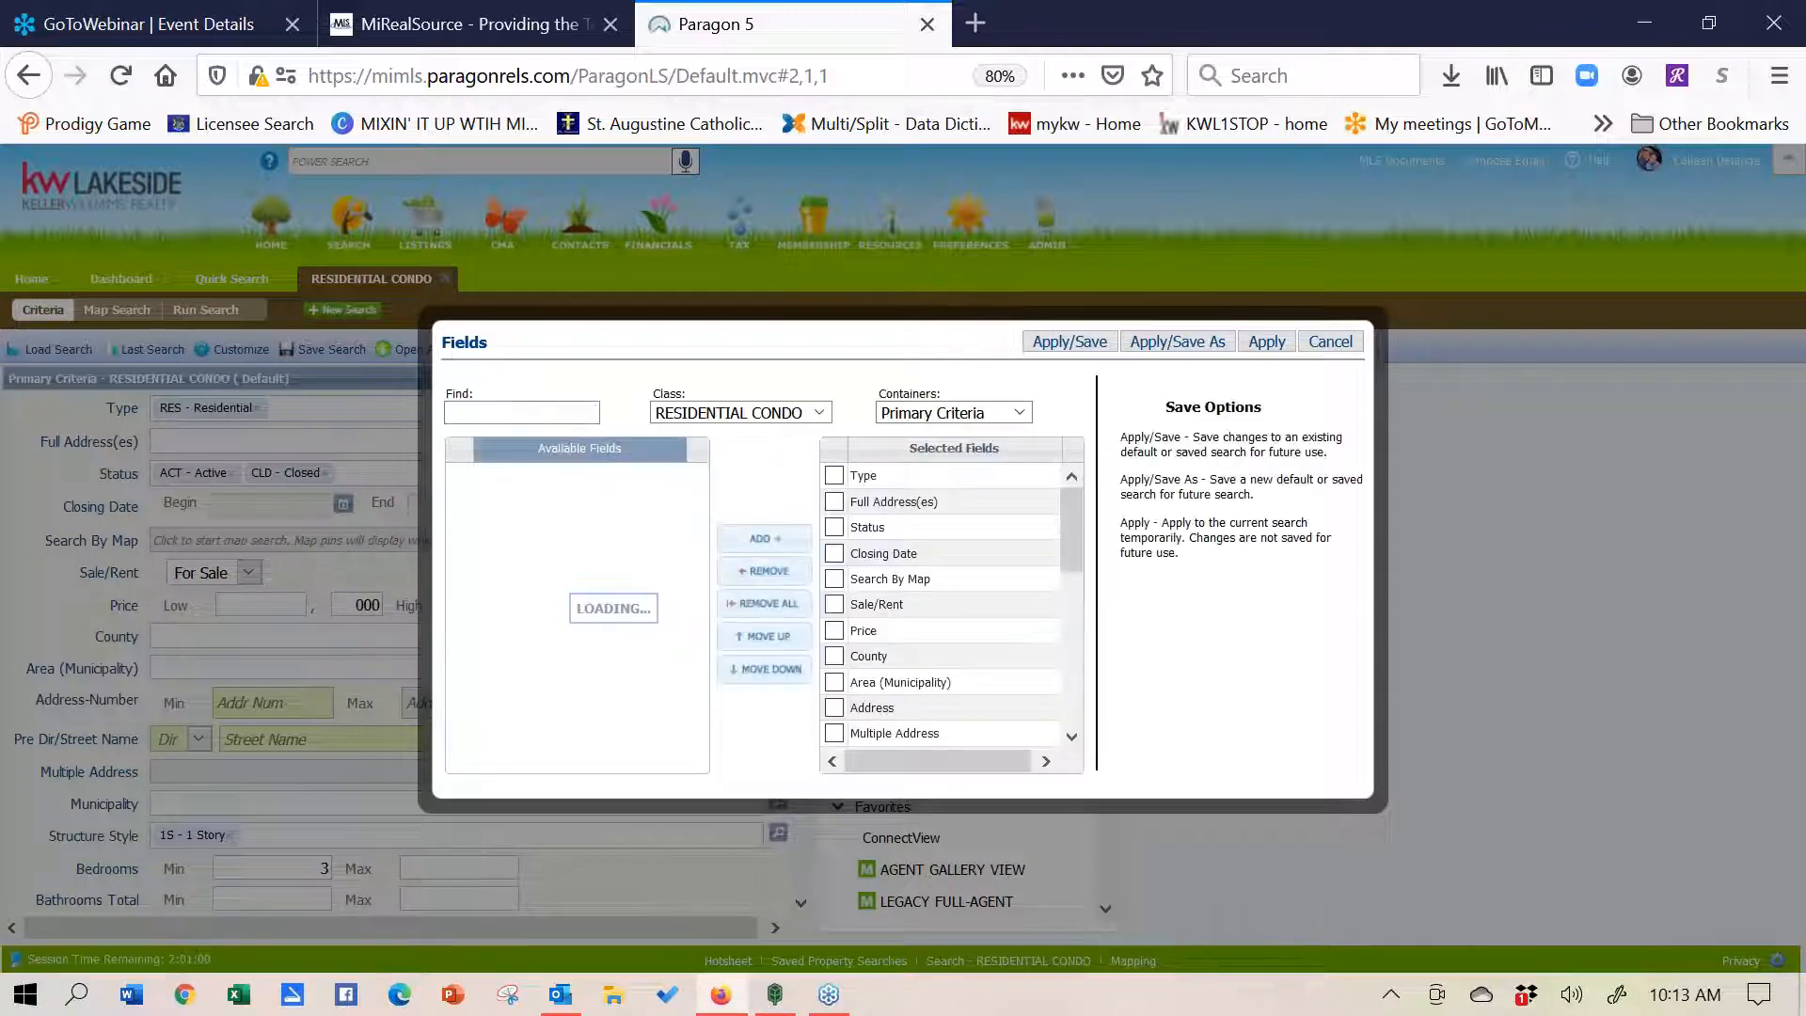
pyautogui.click(530, 406)
pyautogui.write('body')
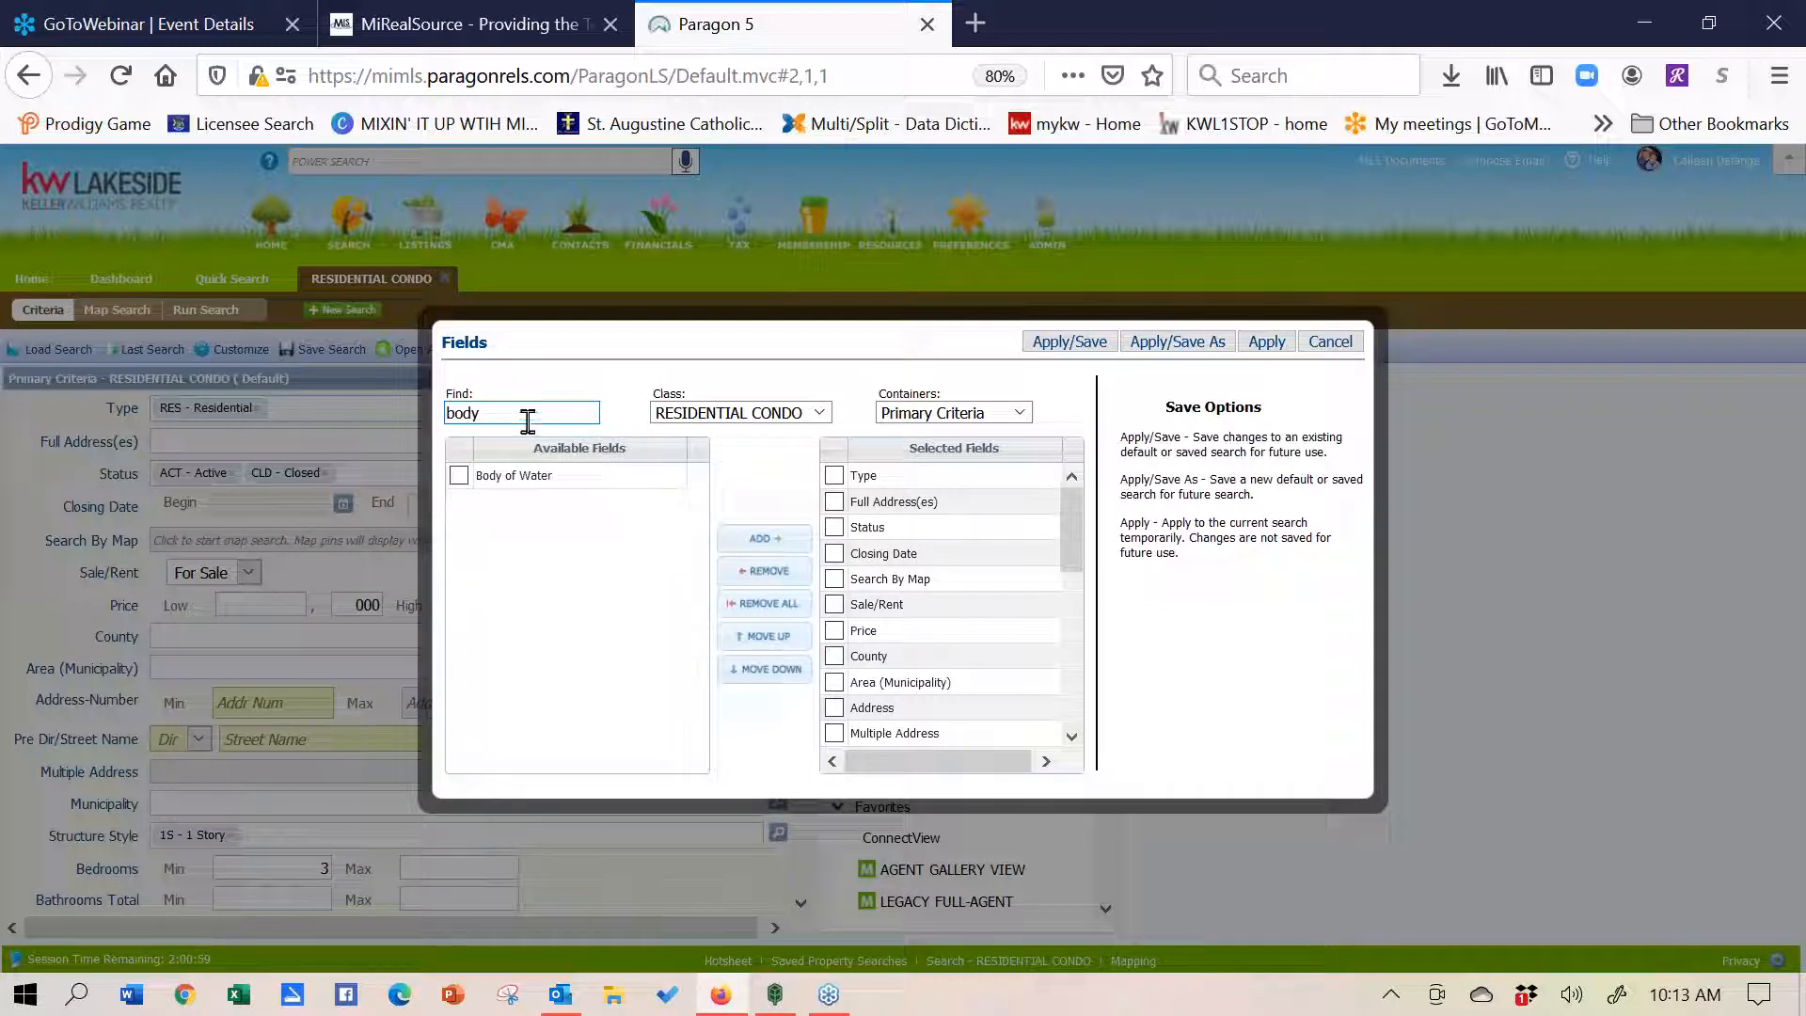
pyautogui.click(459, 476)
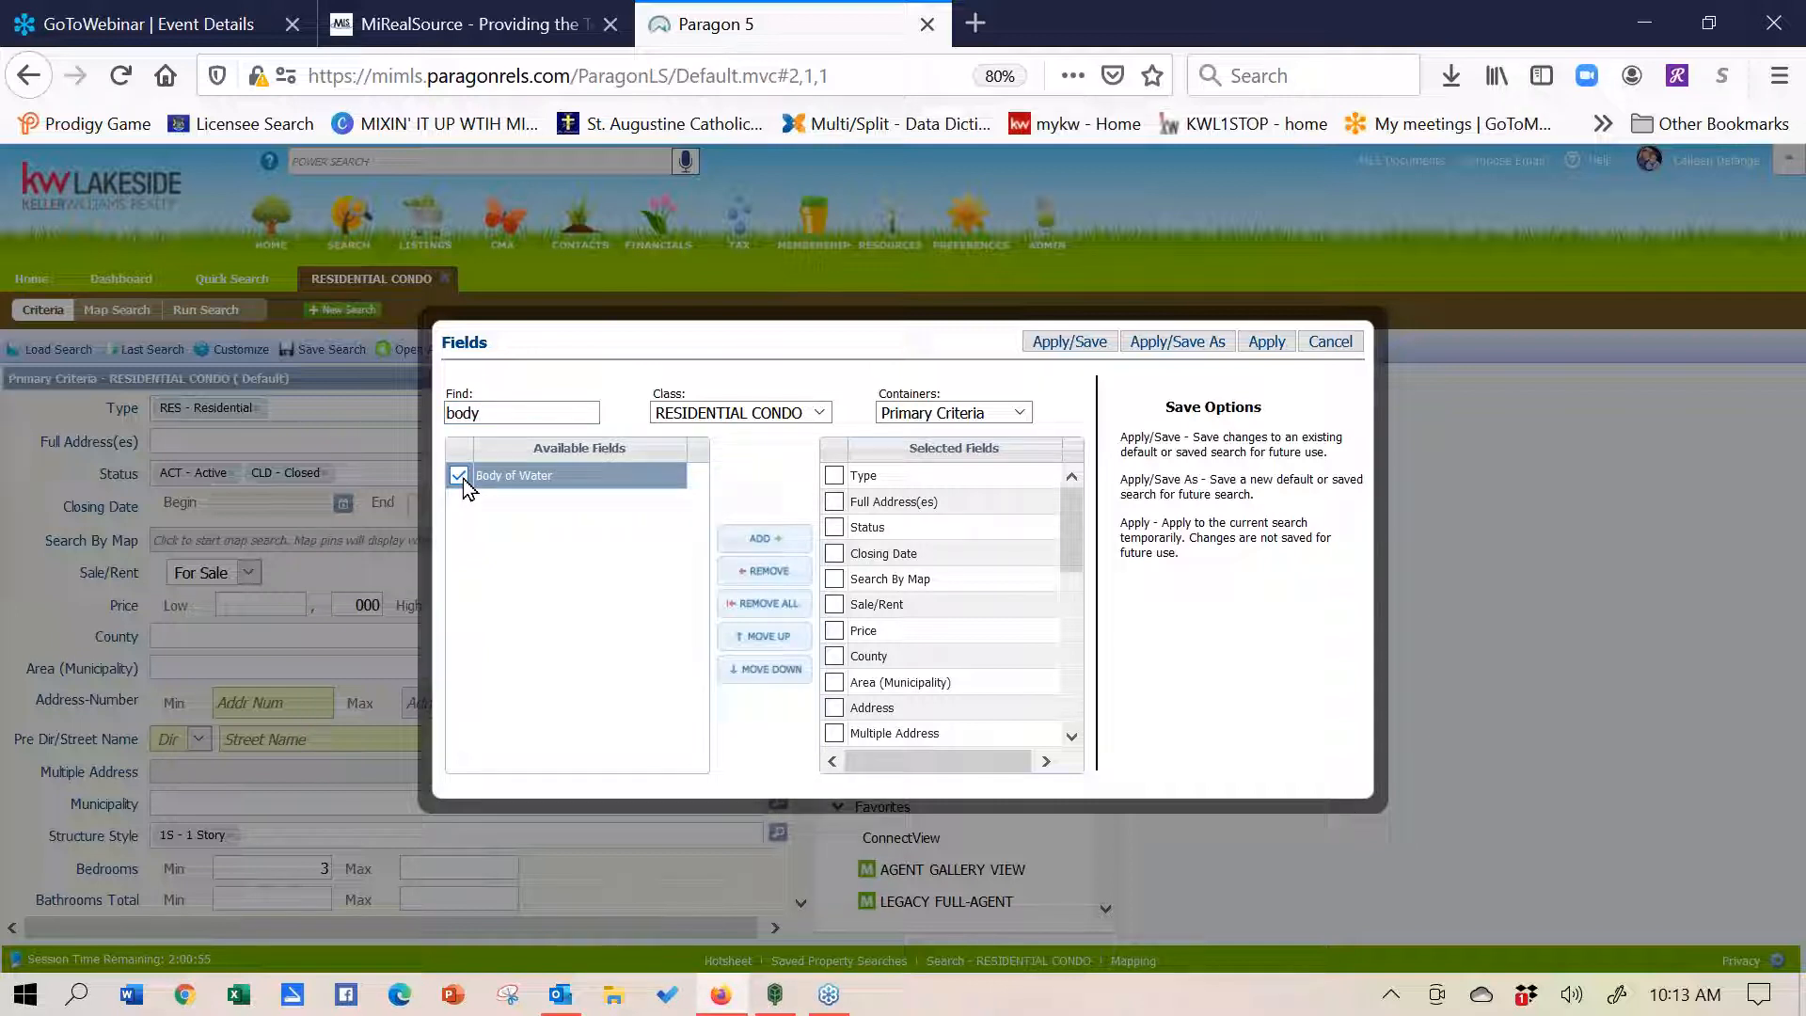
pyautogui.click(775, 543)
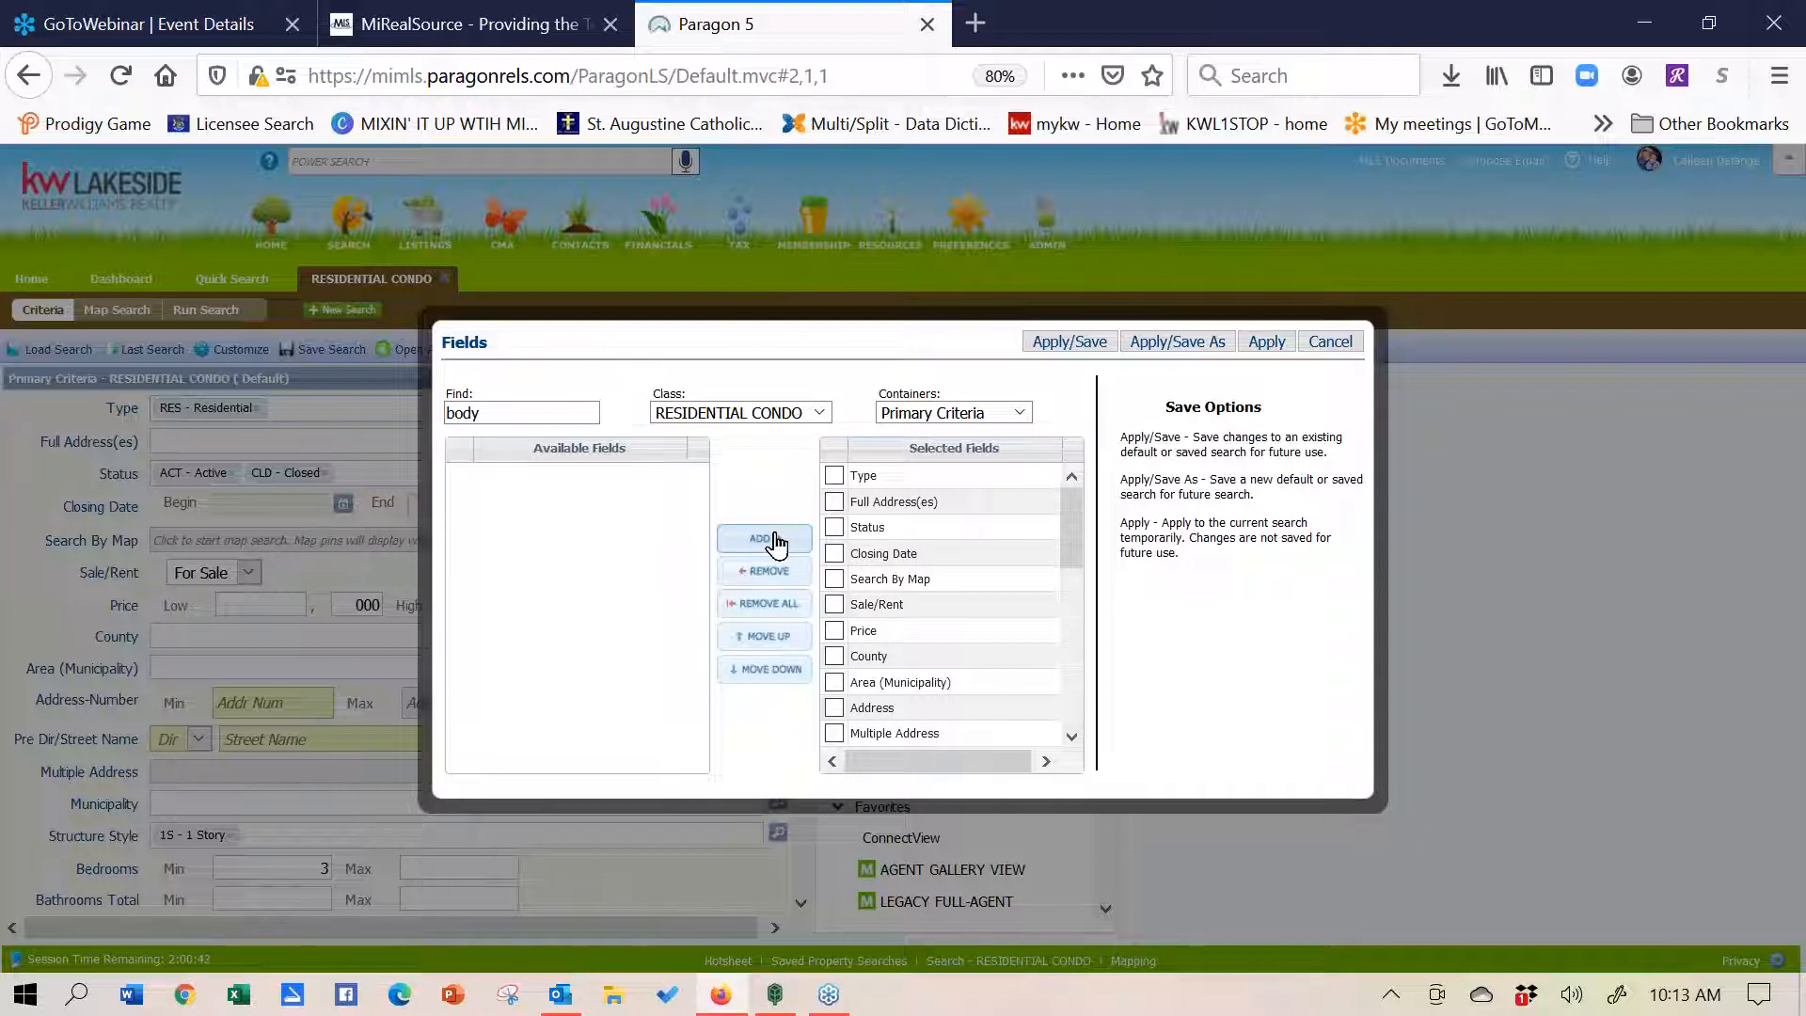
pyautogui.click(917, 532)
pyautogui.click(955, 481)
pyautogui.click(945, 710)
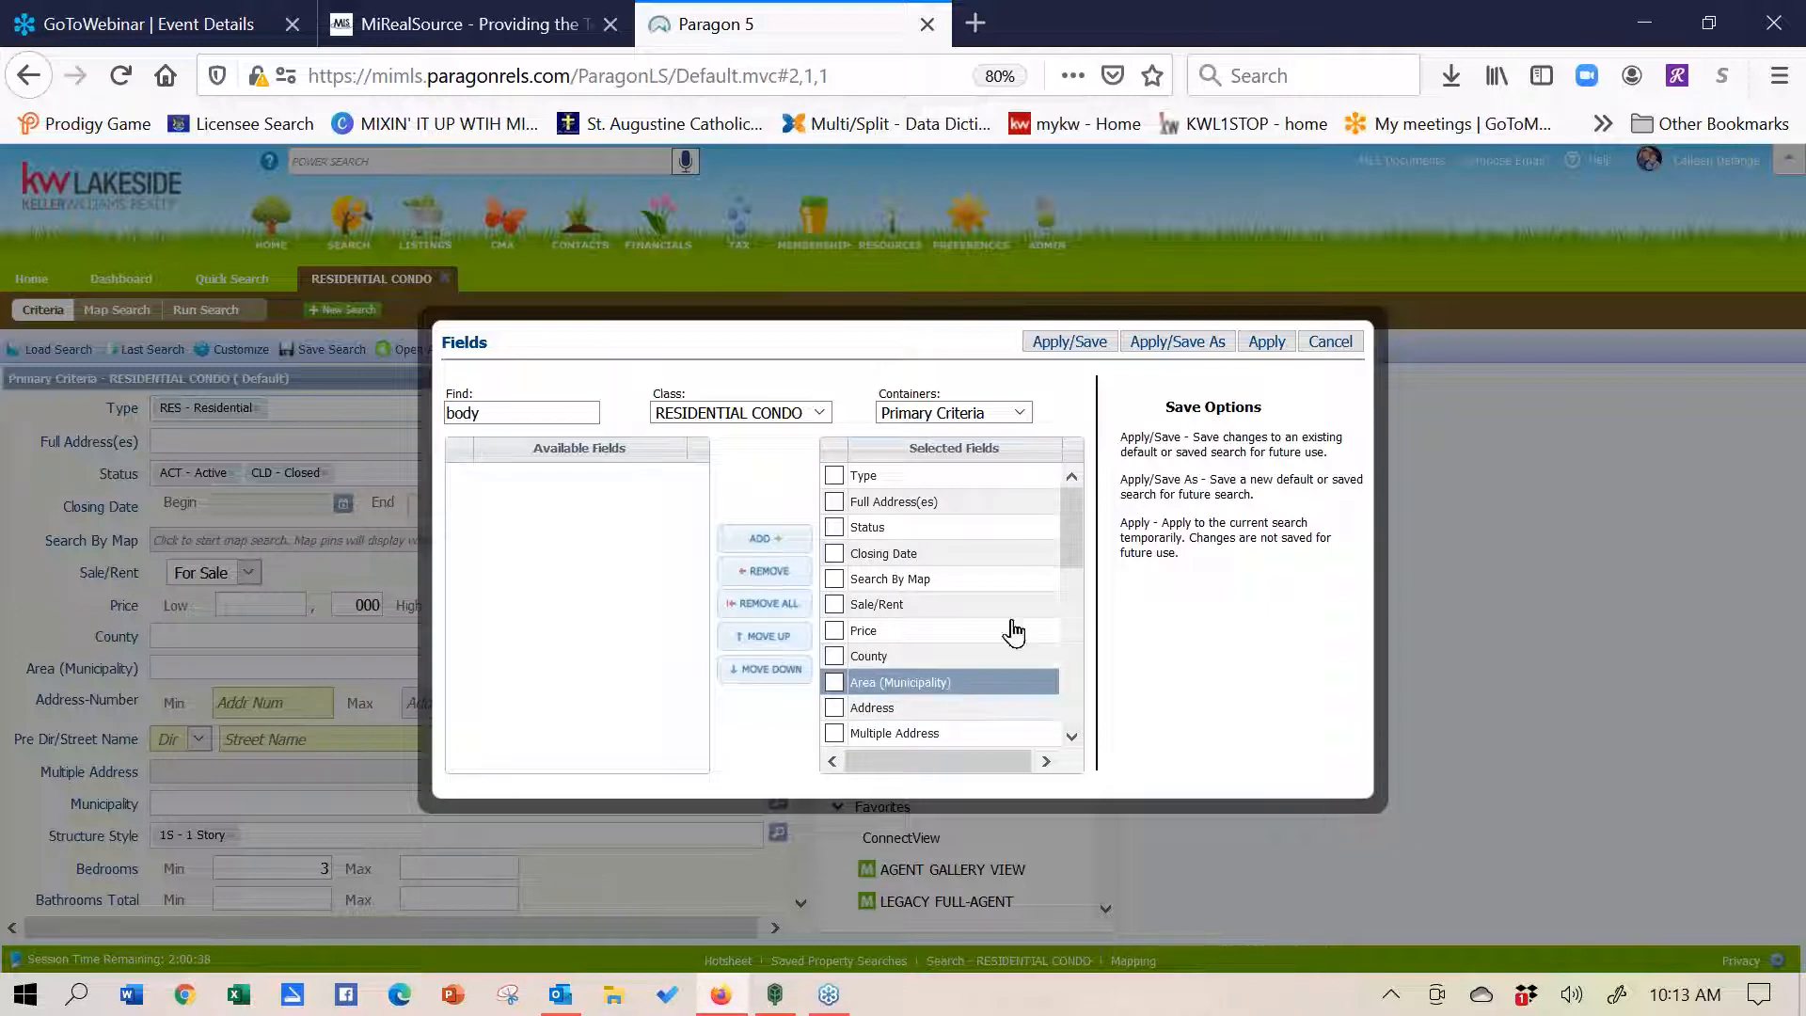
pyautogui.click(1276, 344)
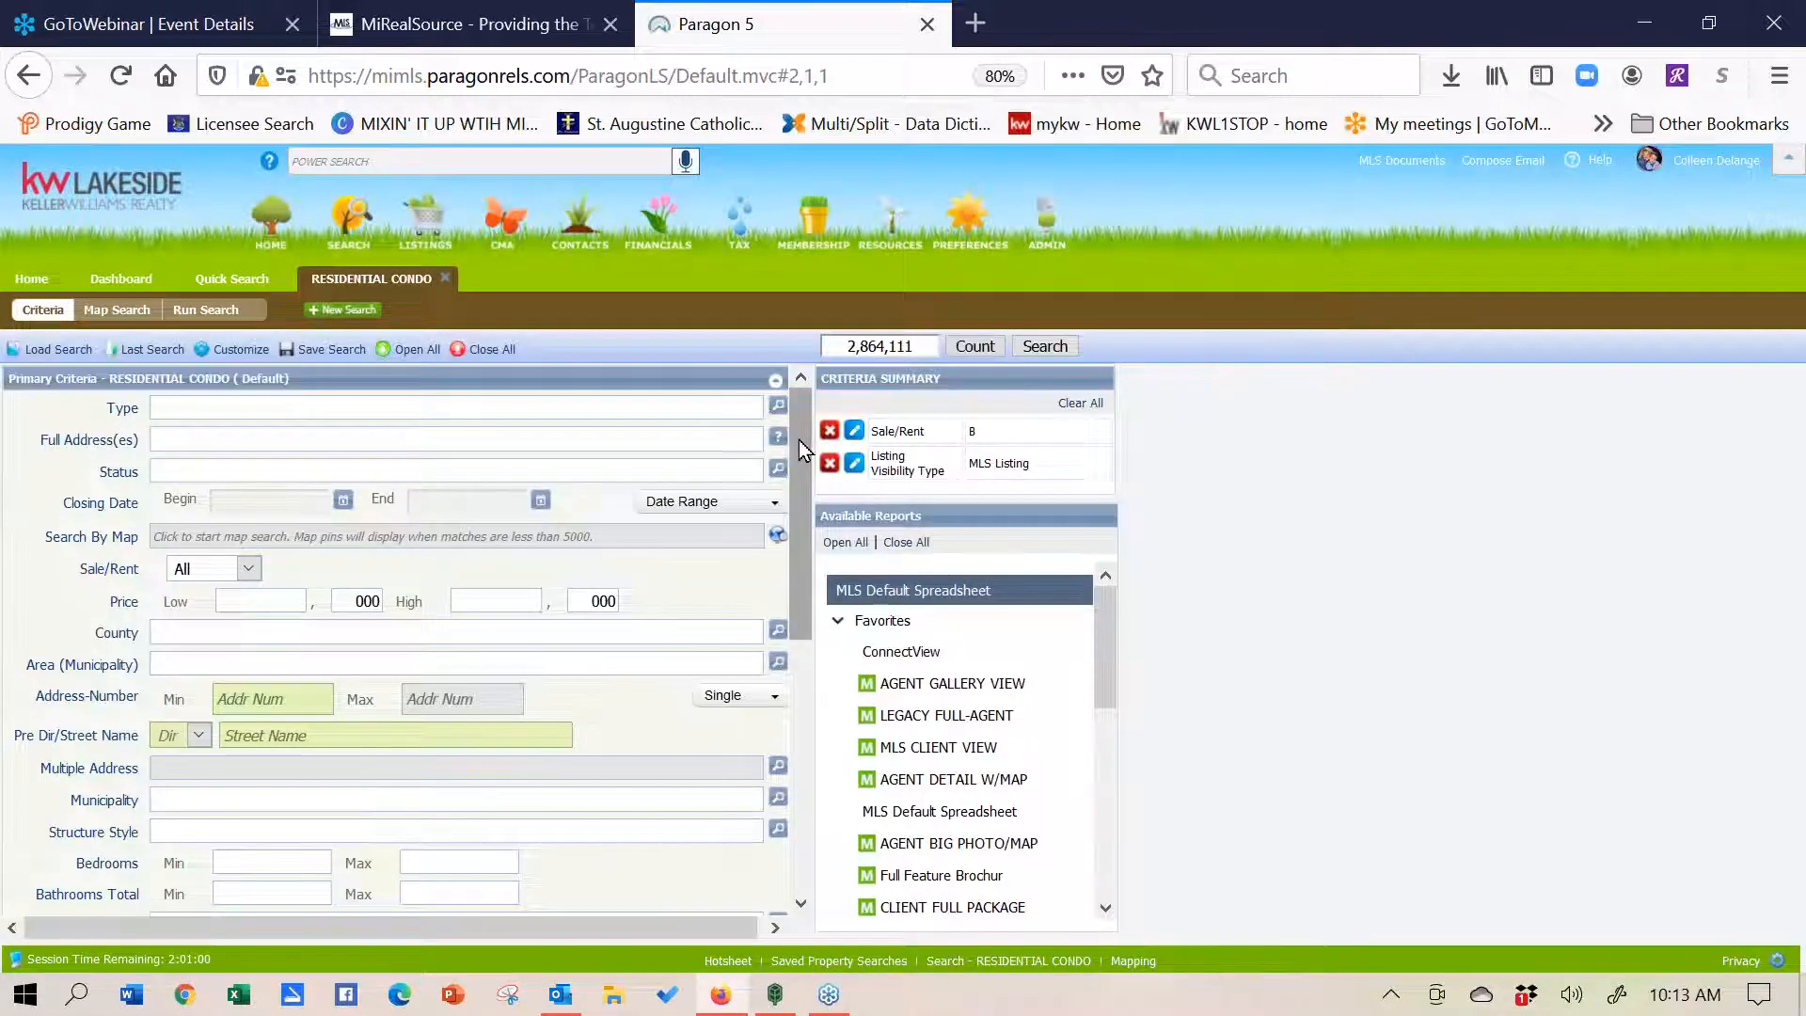
# - Reopen the Fields chooser, try moving Sale/Rent, and close it without changes
pyautogui.moveTo(798, 440); pyautogui.dragTo(815, 713)
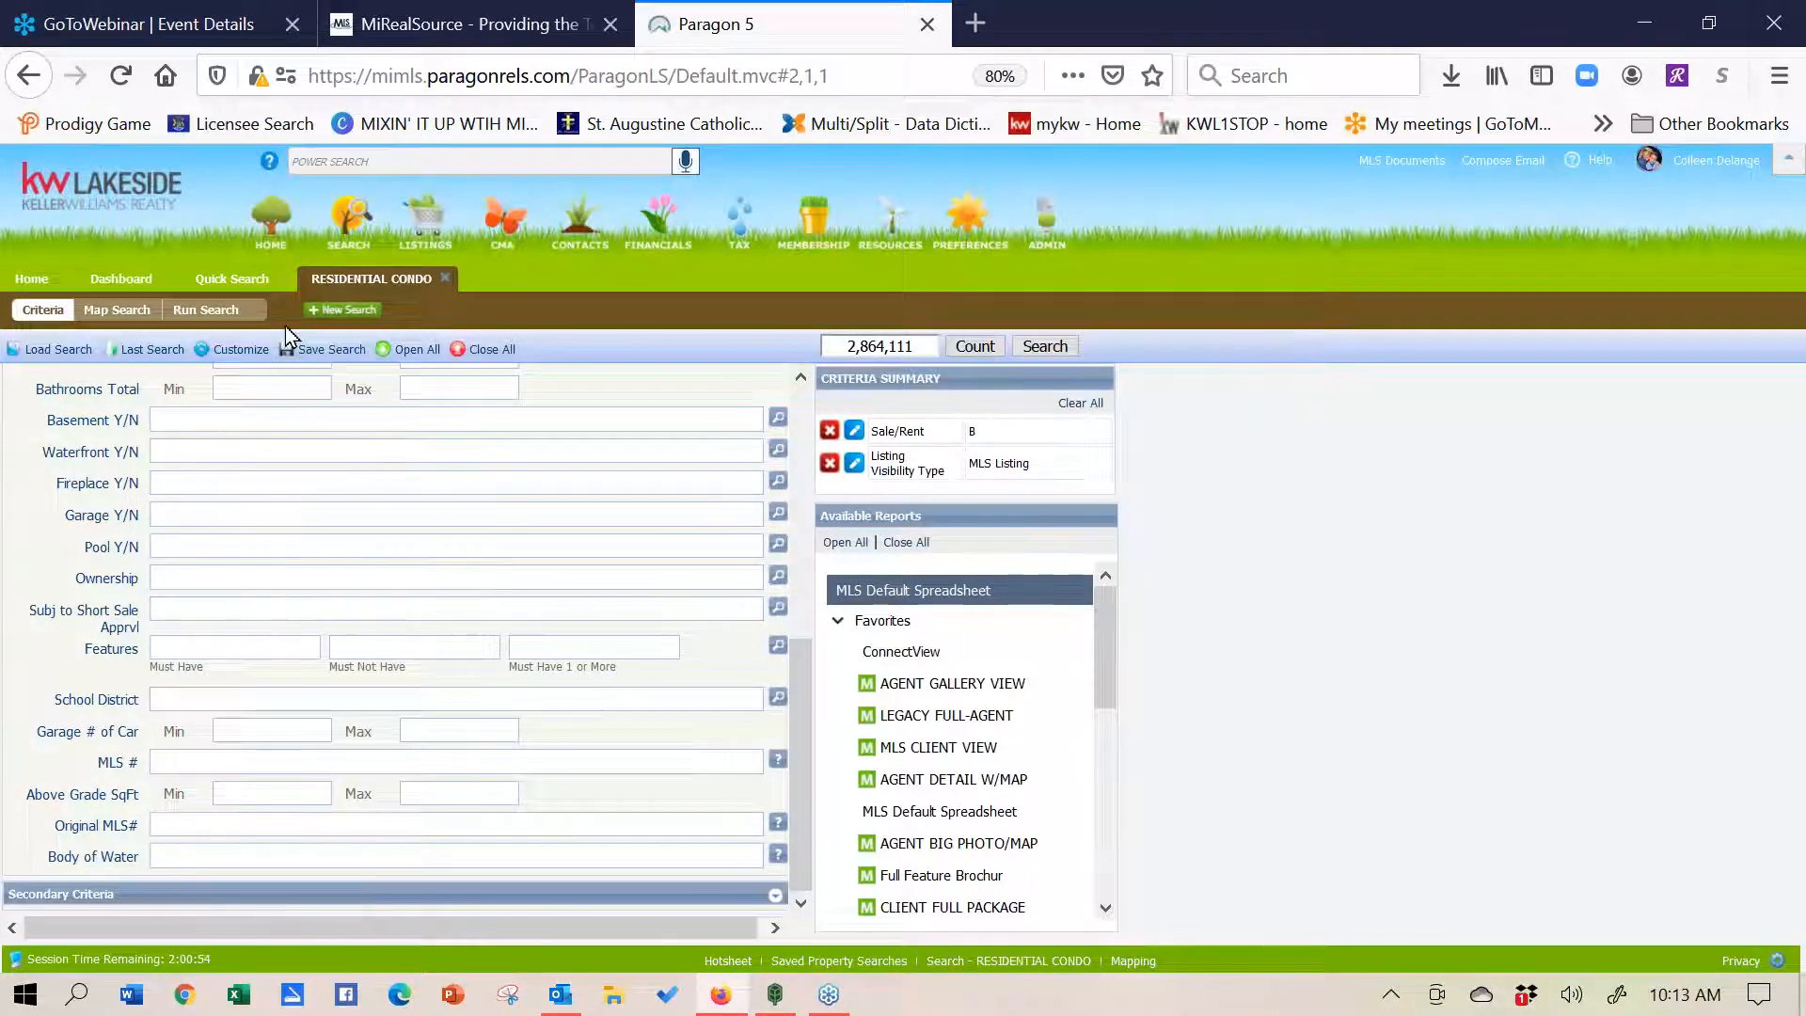
pyautogui.click(236, 349)
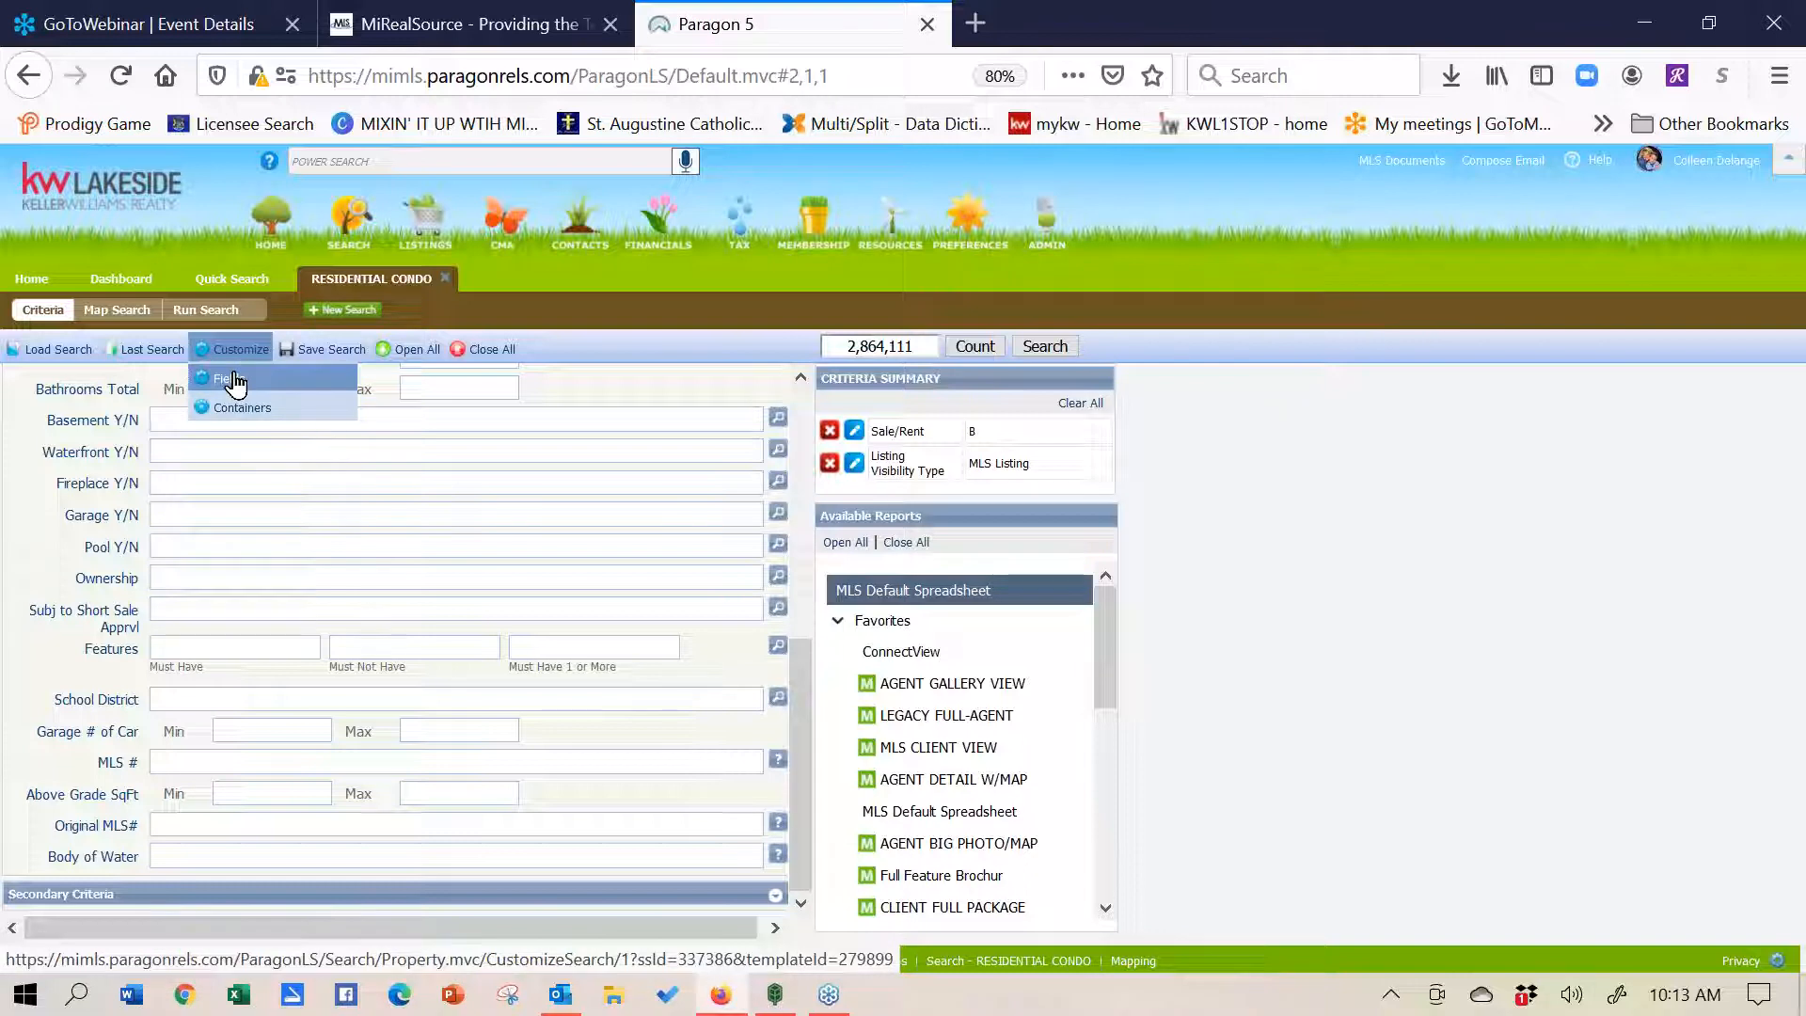
pyautogui.click(235, 381)
pyautogui.moveTo(931, 604); pyautogui.dragTo(959, 576)
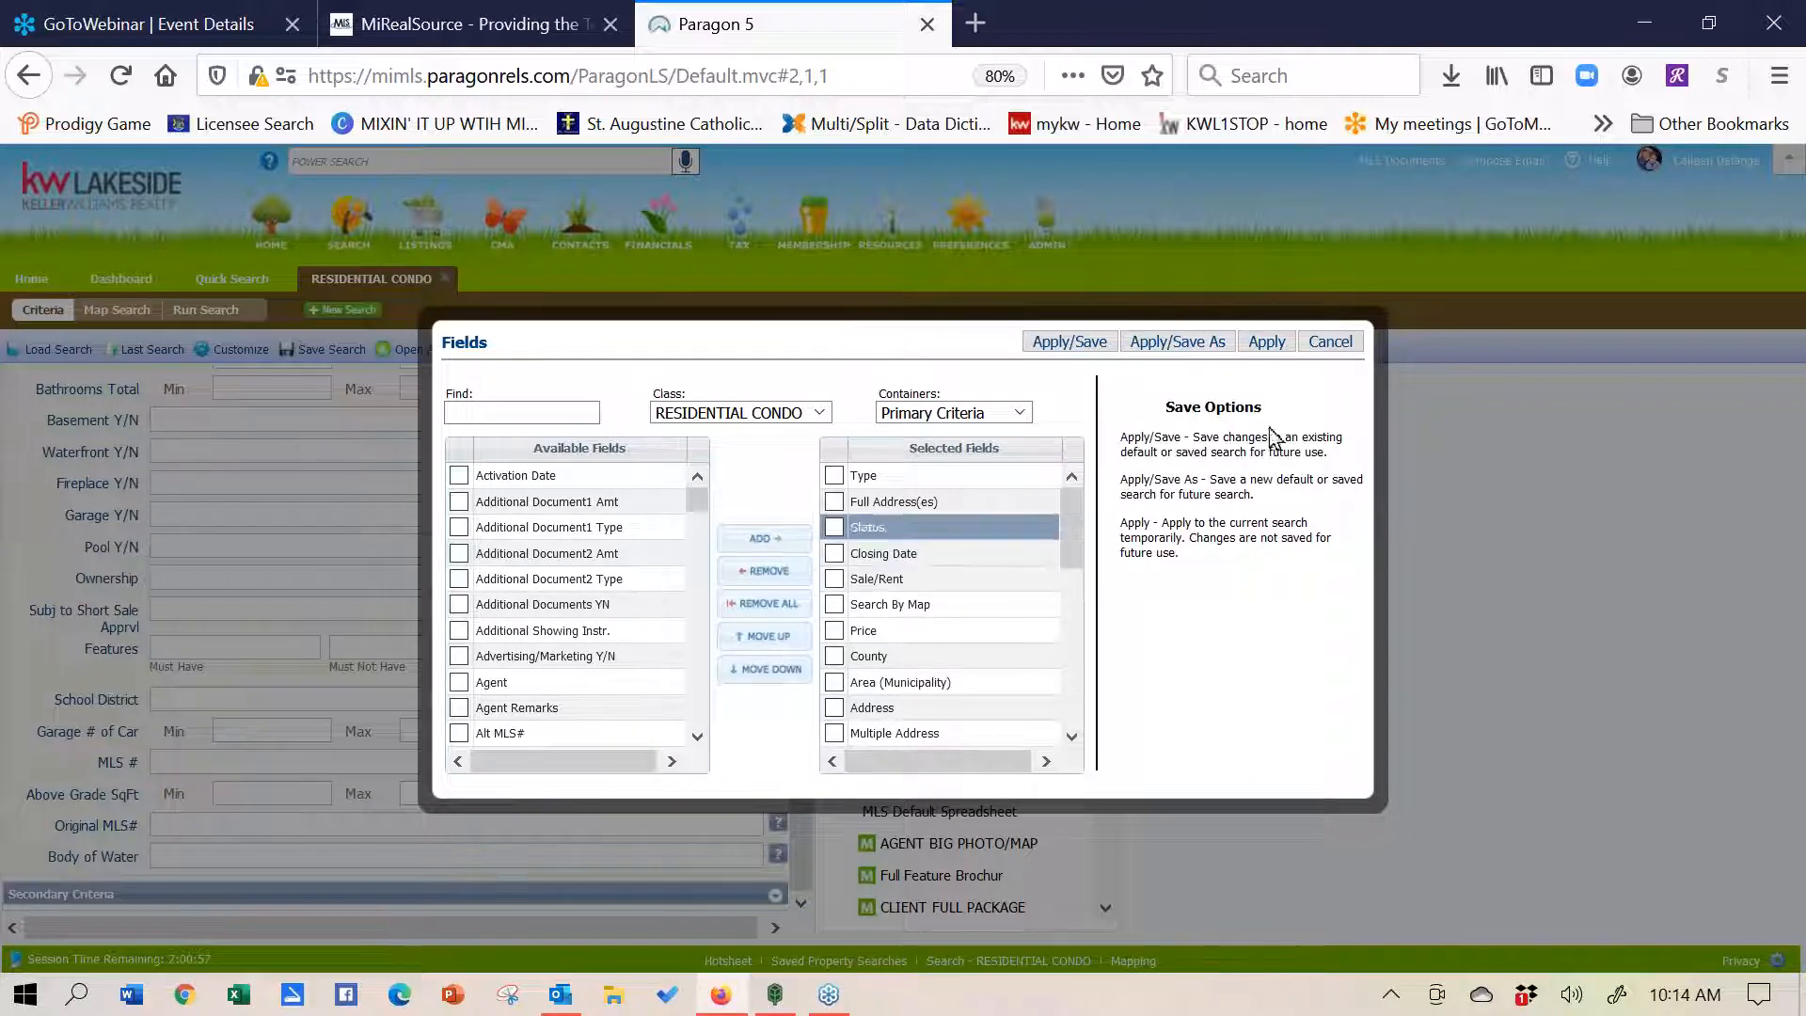
pyautogui.click(1330, 341)
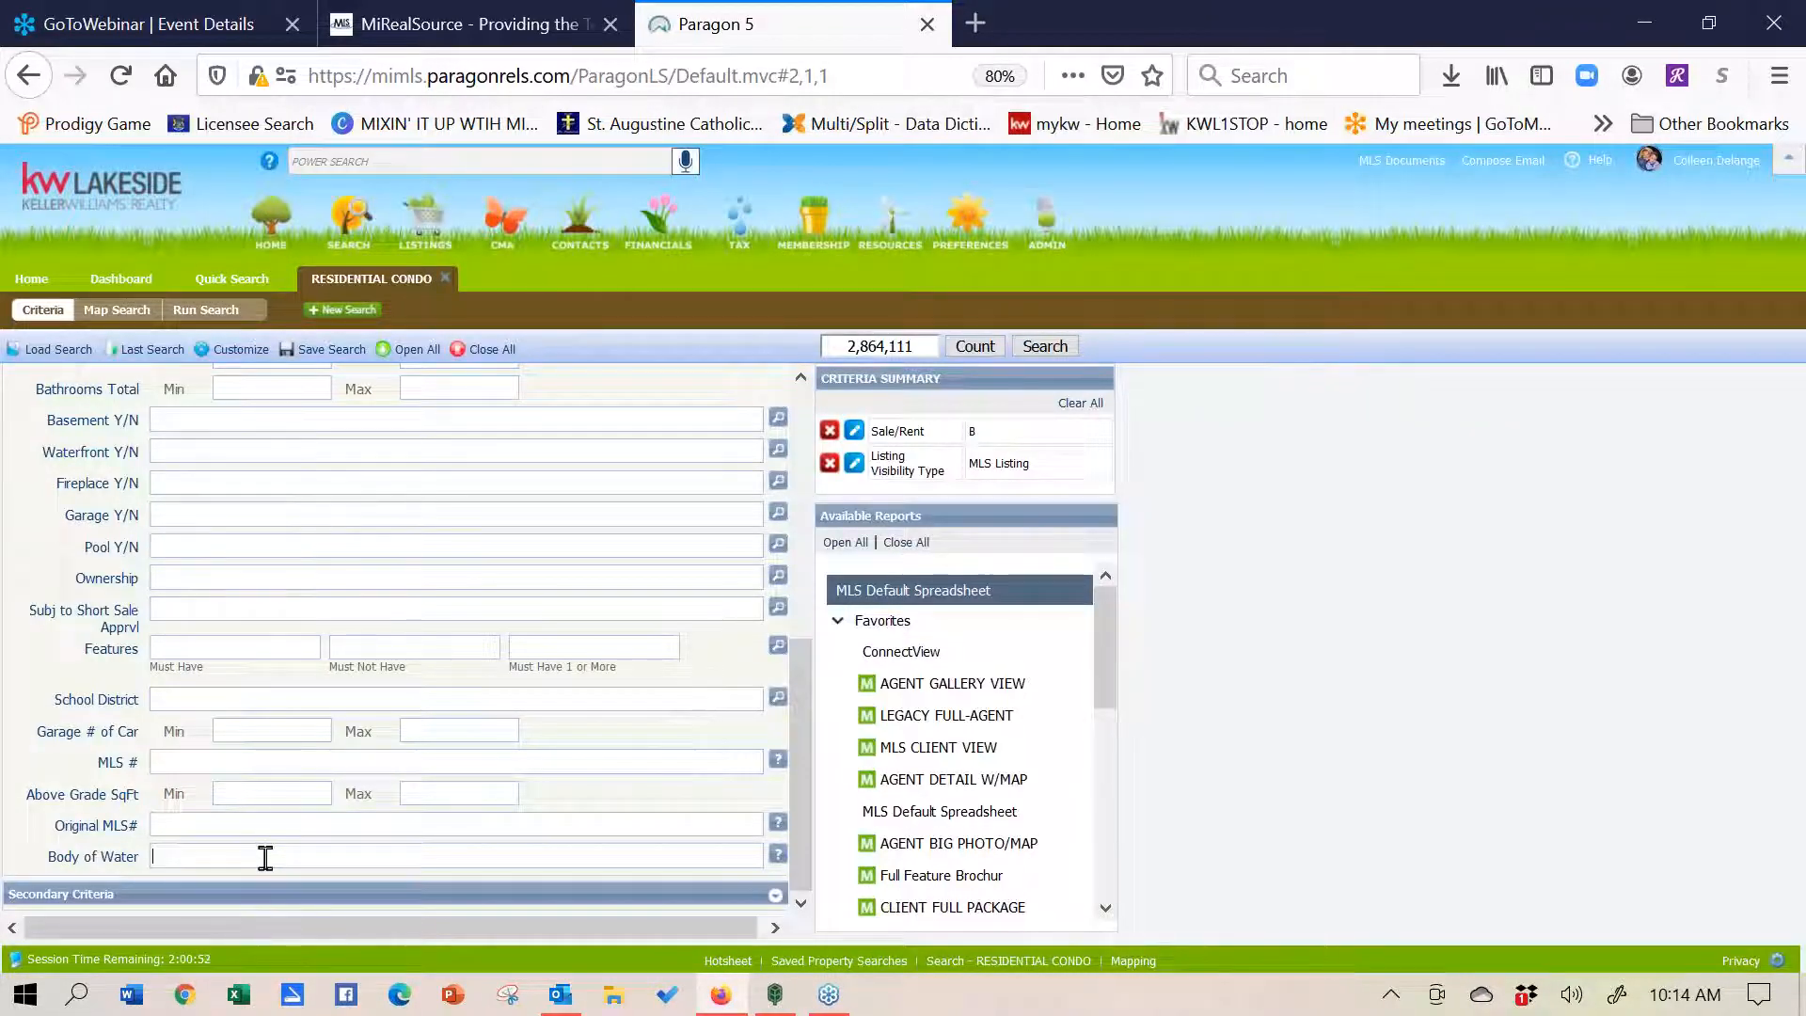
# - Enter wixom as the Body of Water, cutting matches to 3,116
pyautogui.write('wixom')
pyautogui.press('Return')
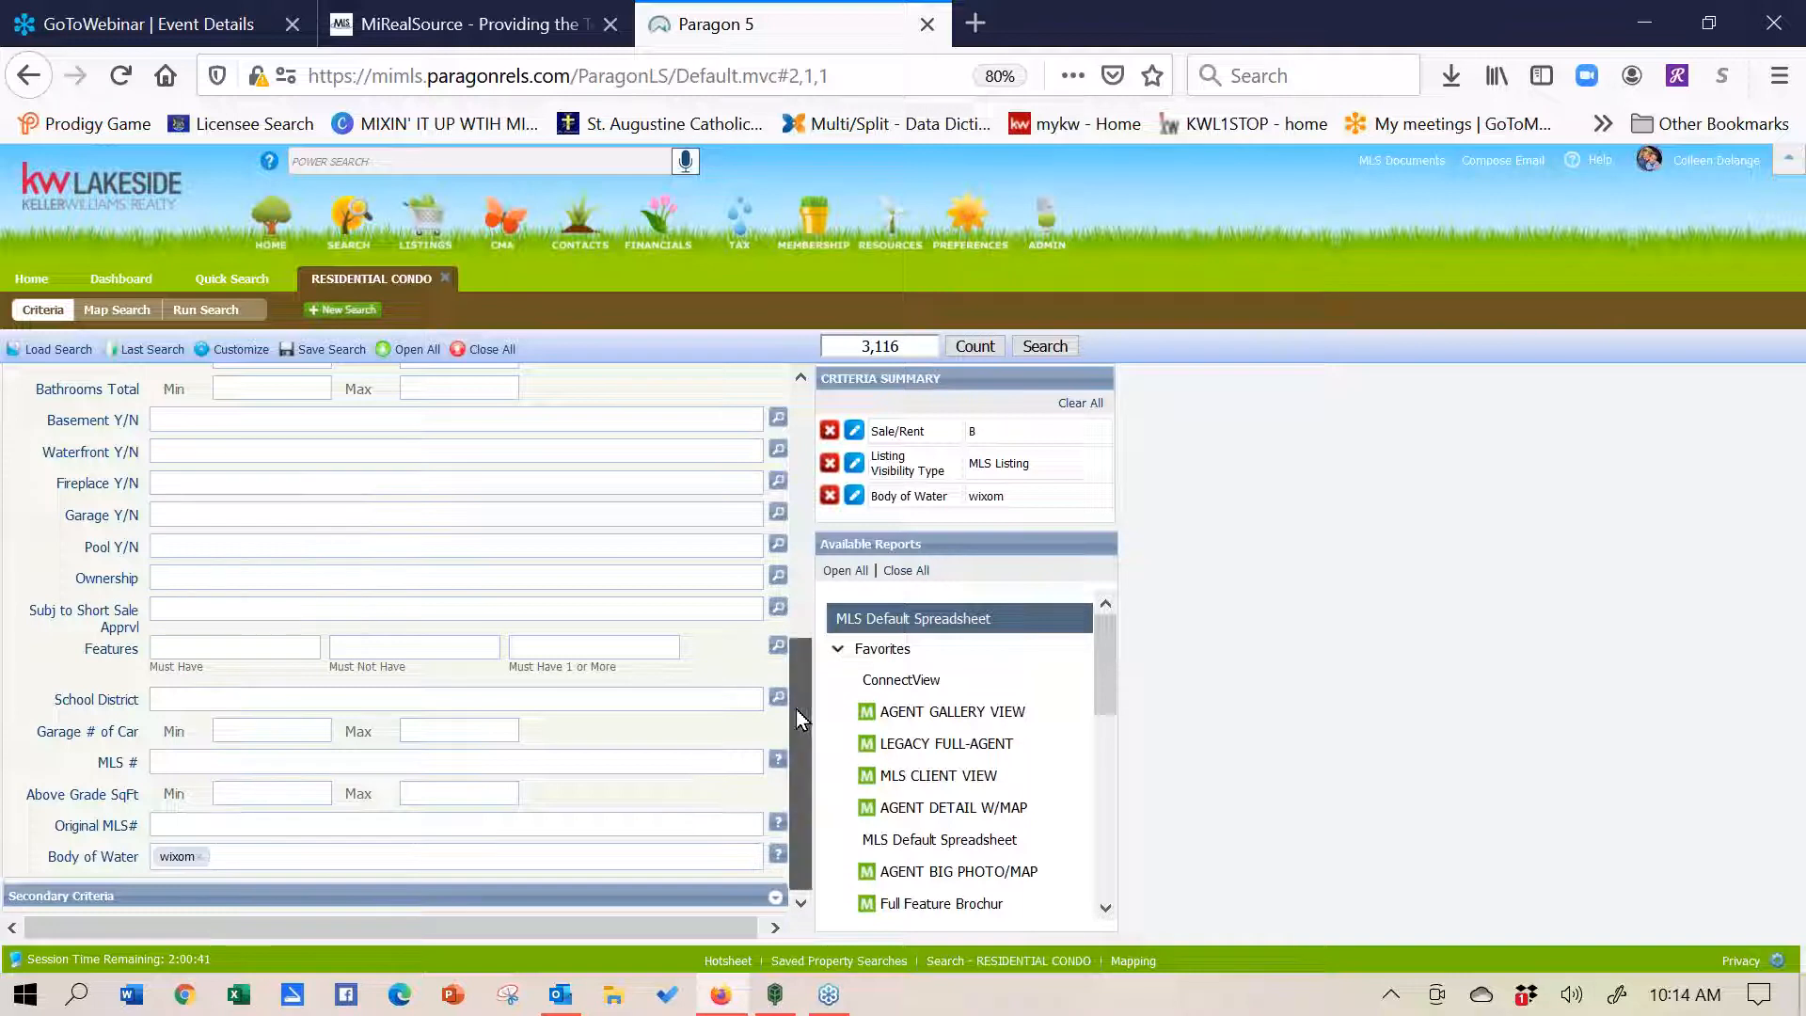
pyautogui.moveTo(795, 710); pyautogui.dragTo(796, 458)
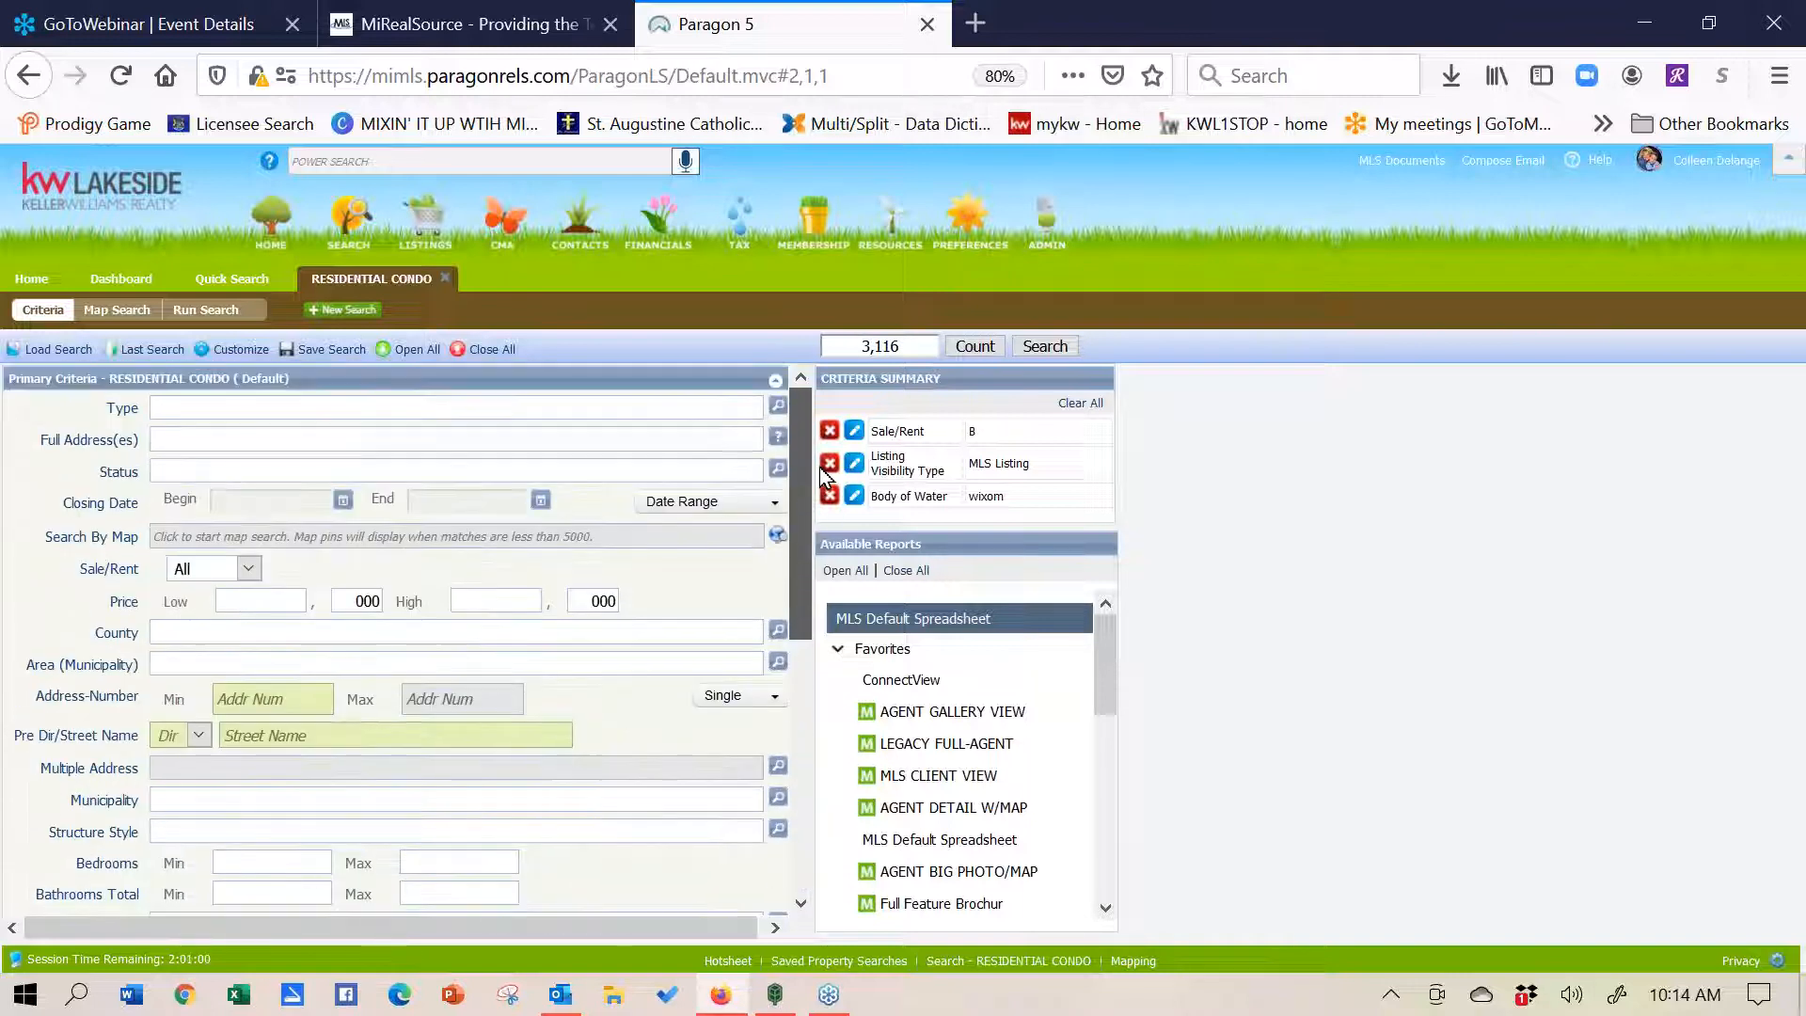
# - Add Status ACT - Active and Sale/Rent For Sale, narrowing matches to 33 listings
pyautogui.click(234, 473)
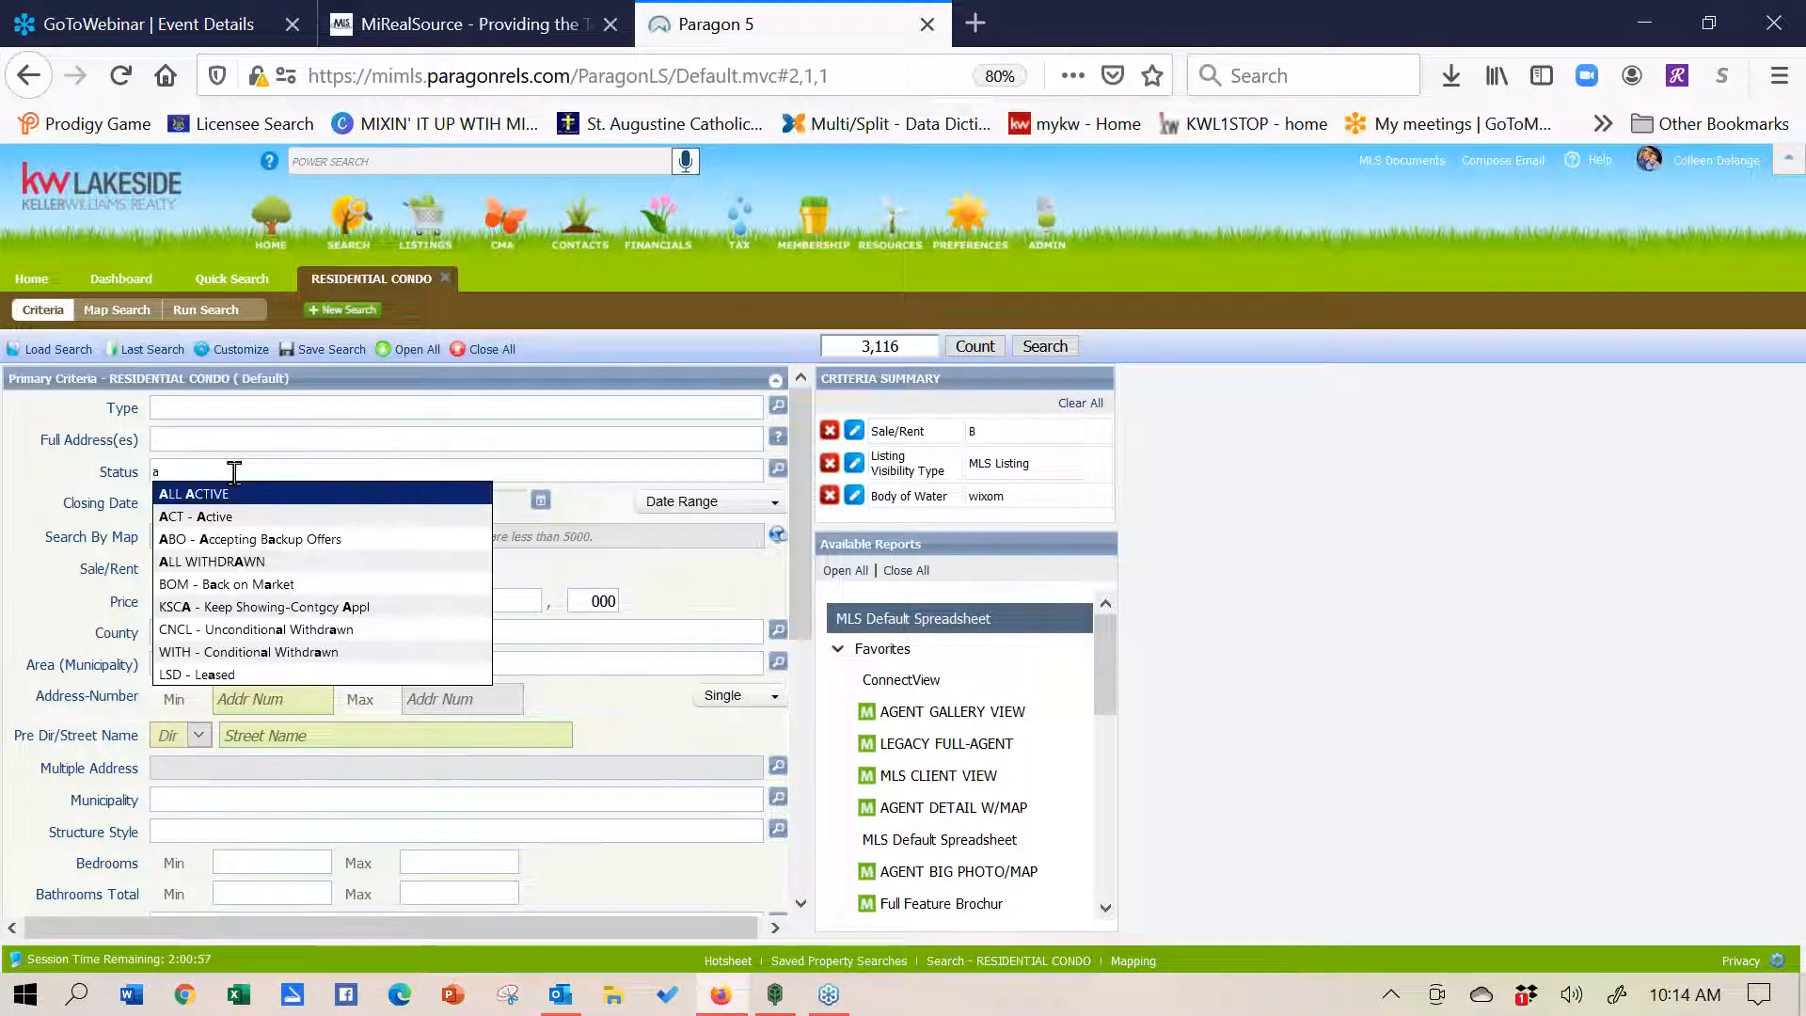
pyautogui.click(236, 527)
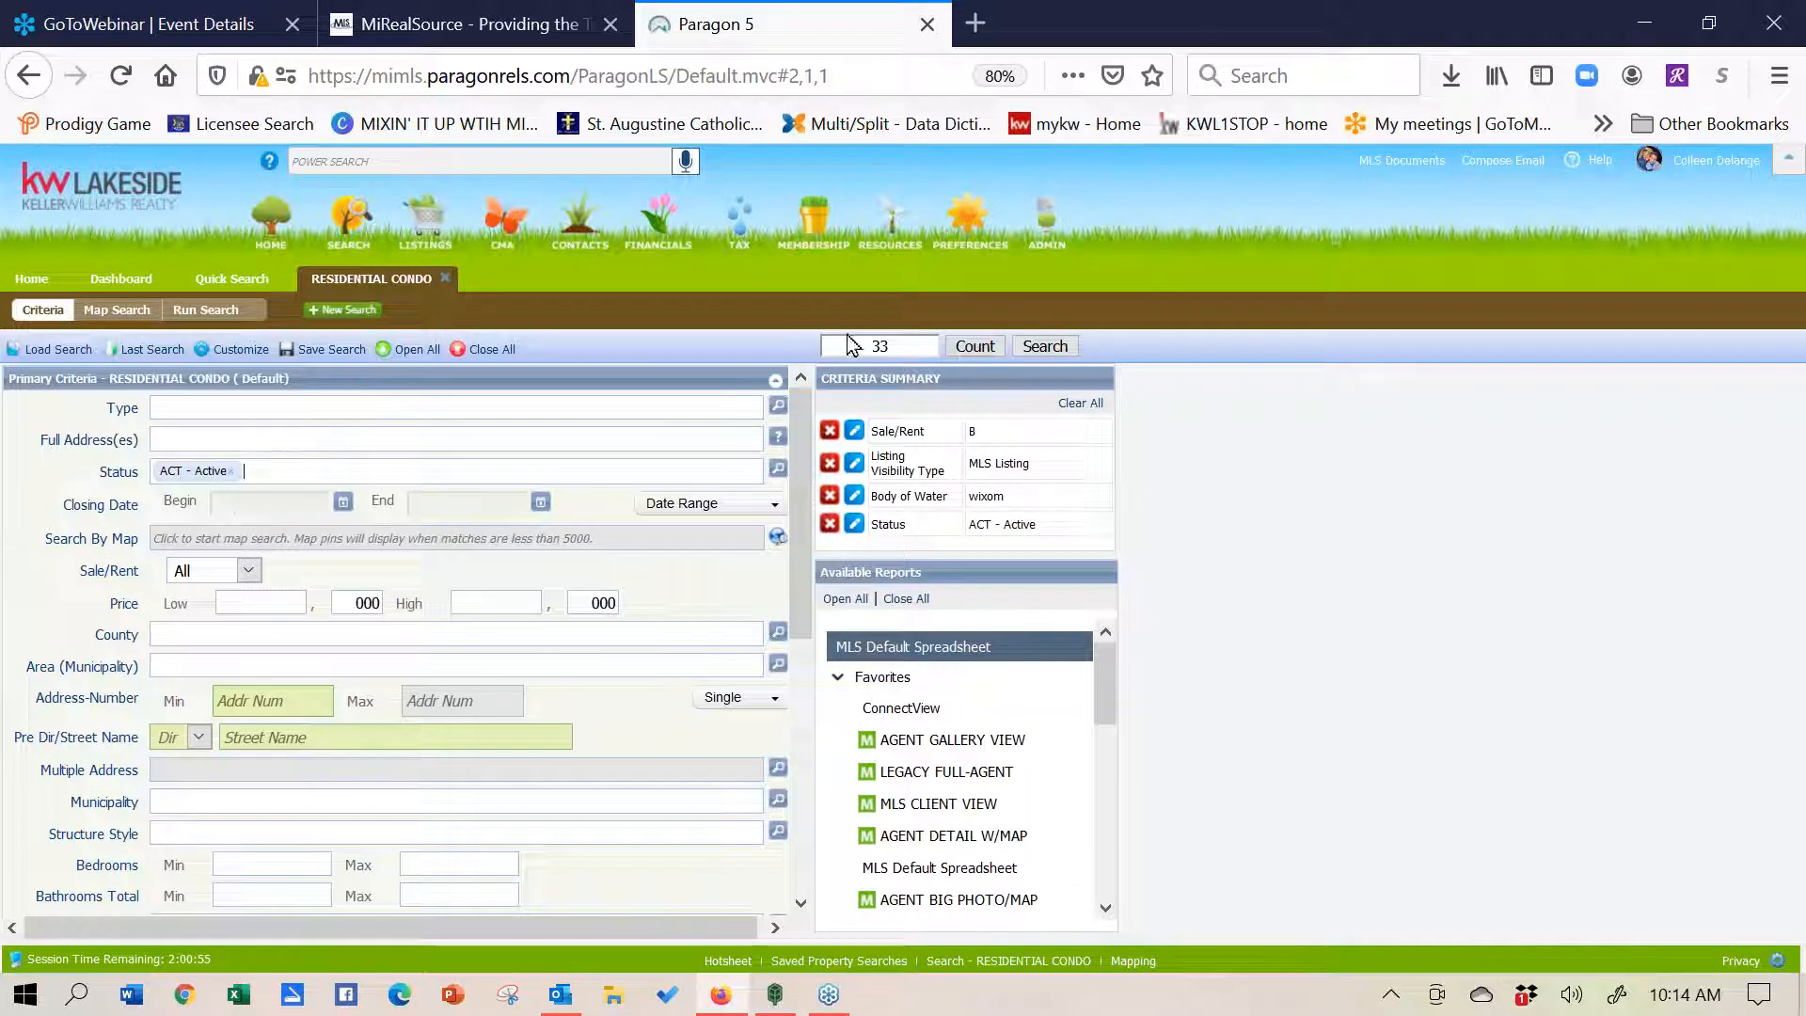
pyautogui.click(250, 573)
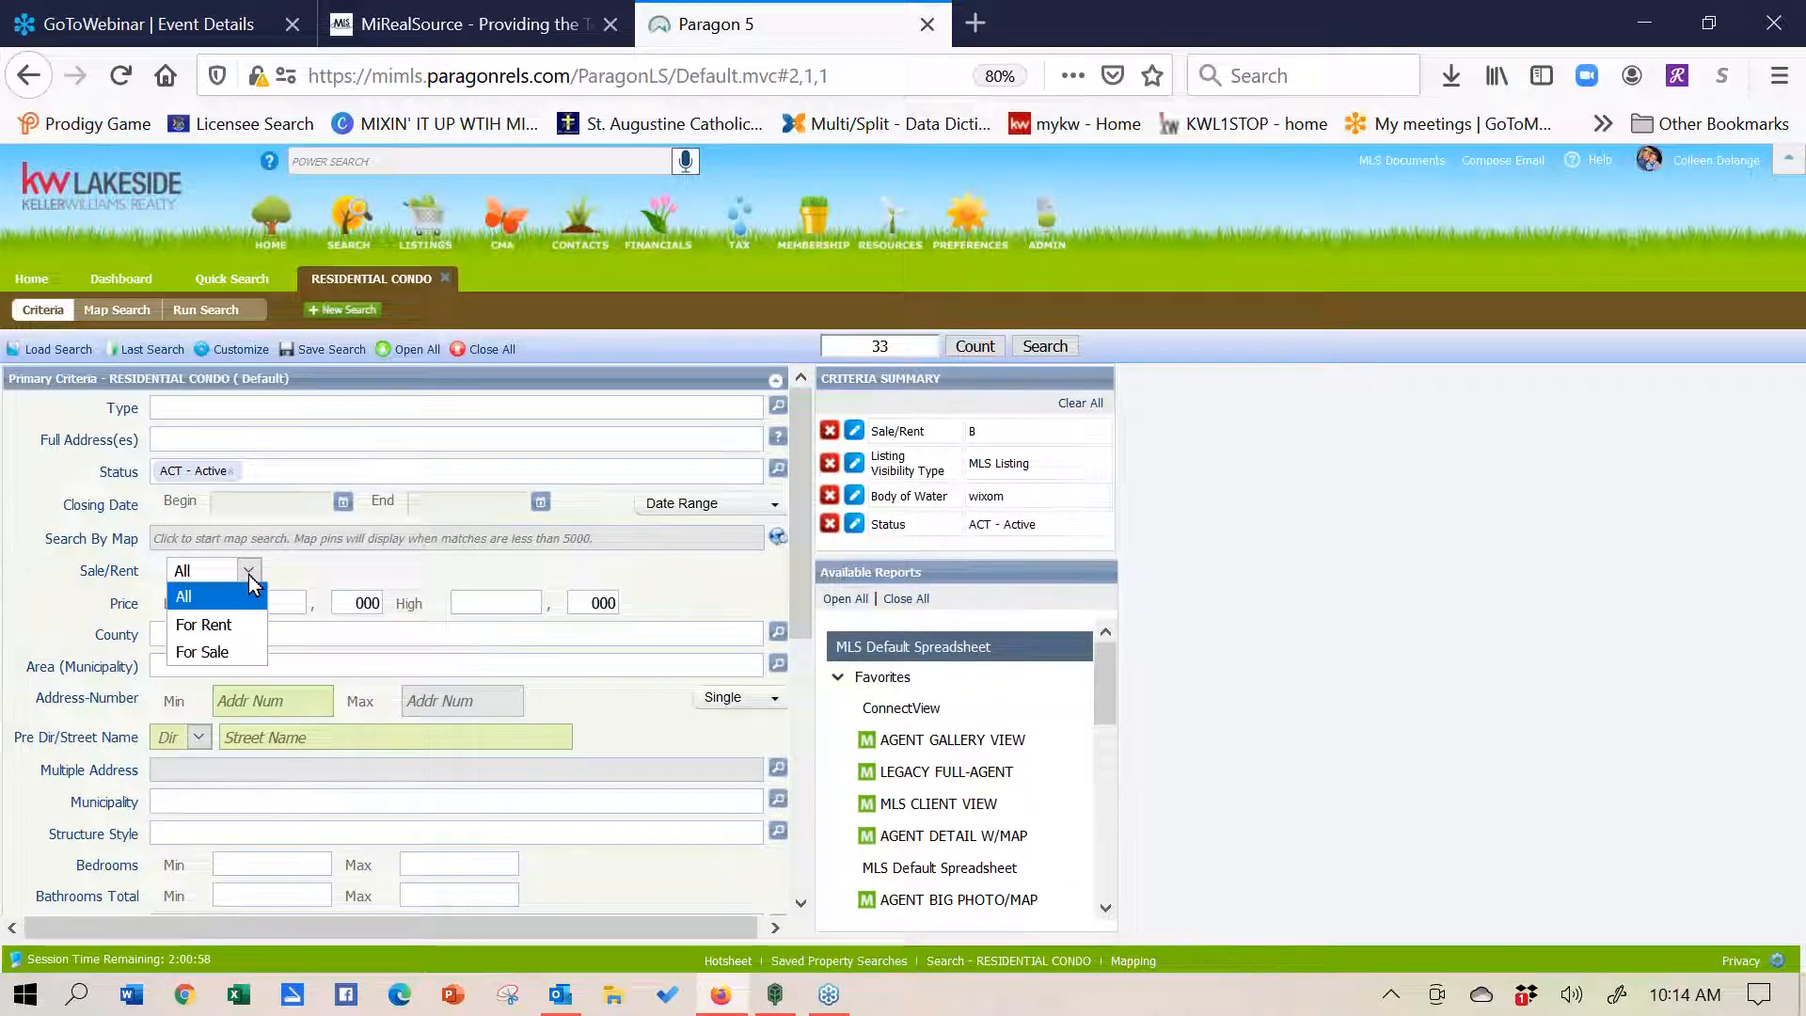
pyautogui.click(241, 654)
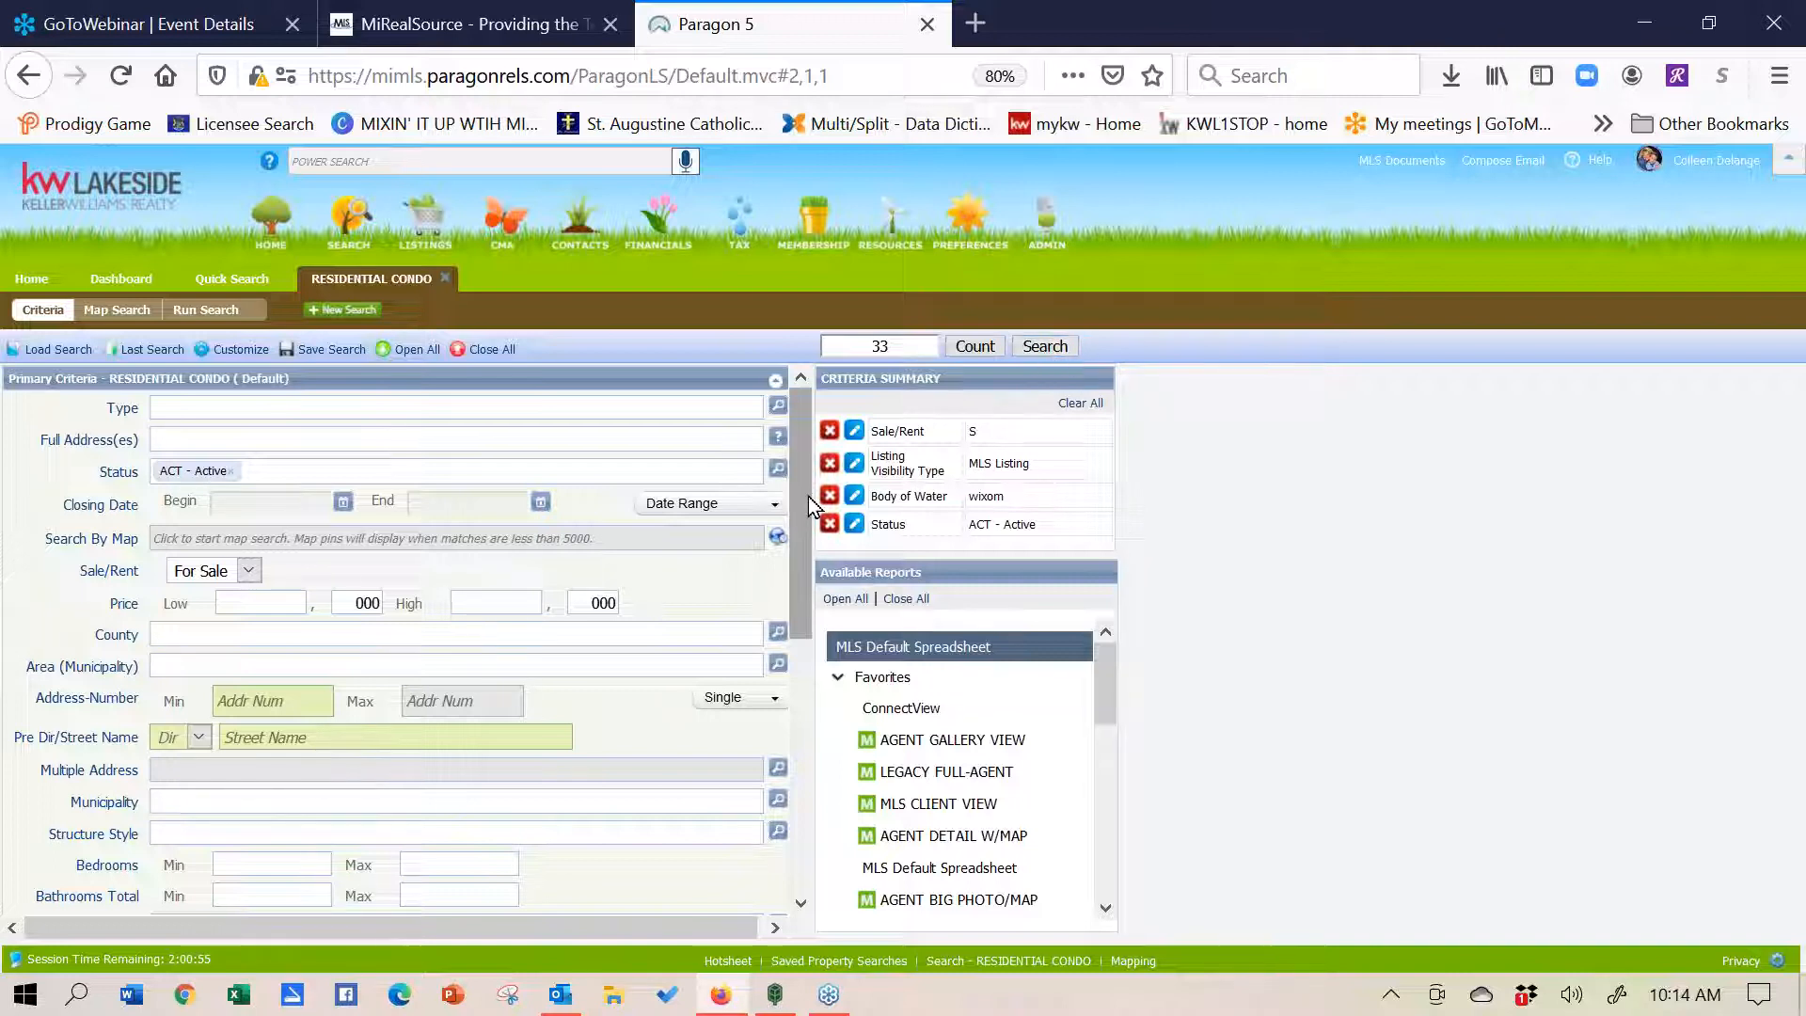
pyautogui.moveTo(799, 495); pyautogui.dragTo(799, 753)
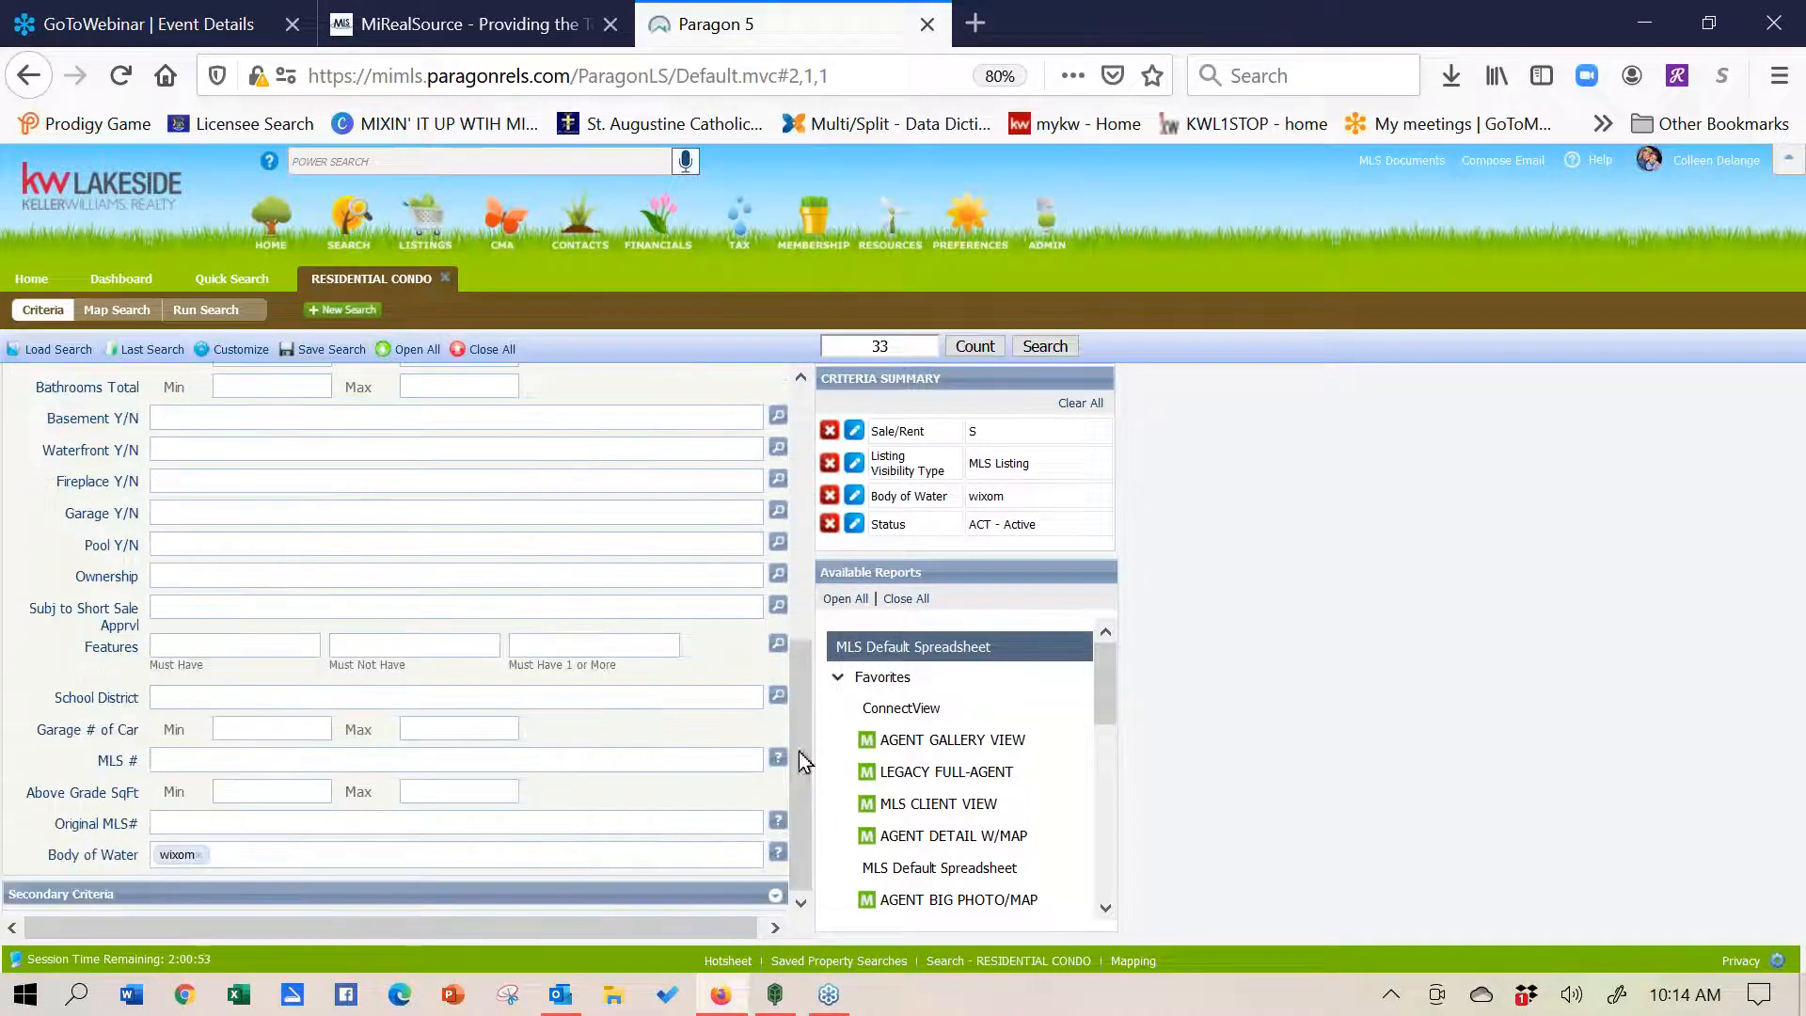
pyautogui.click(253, 850)
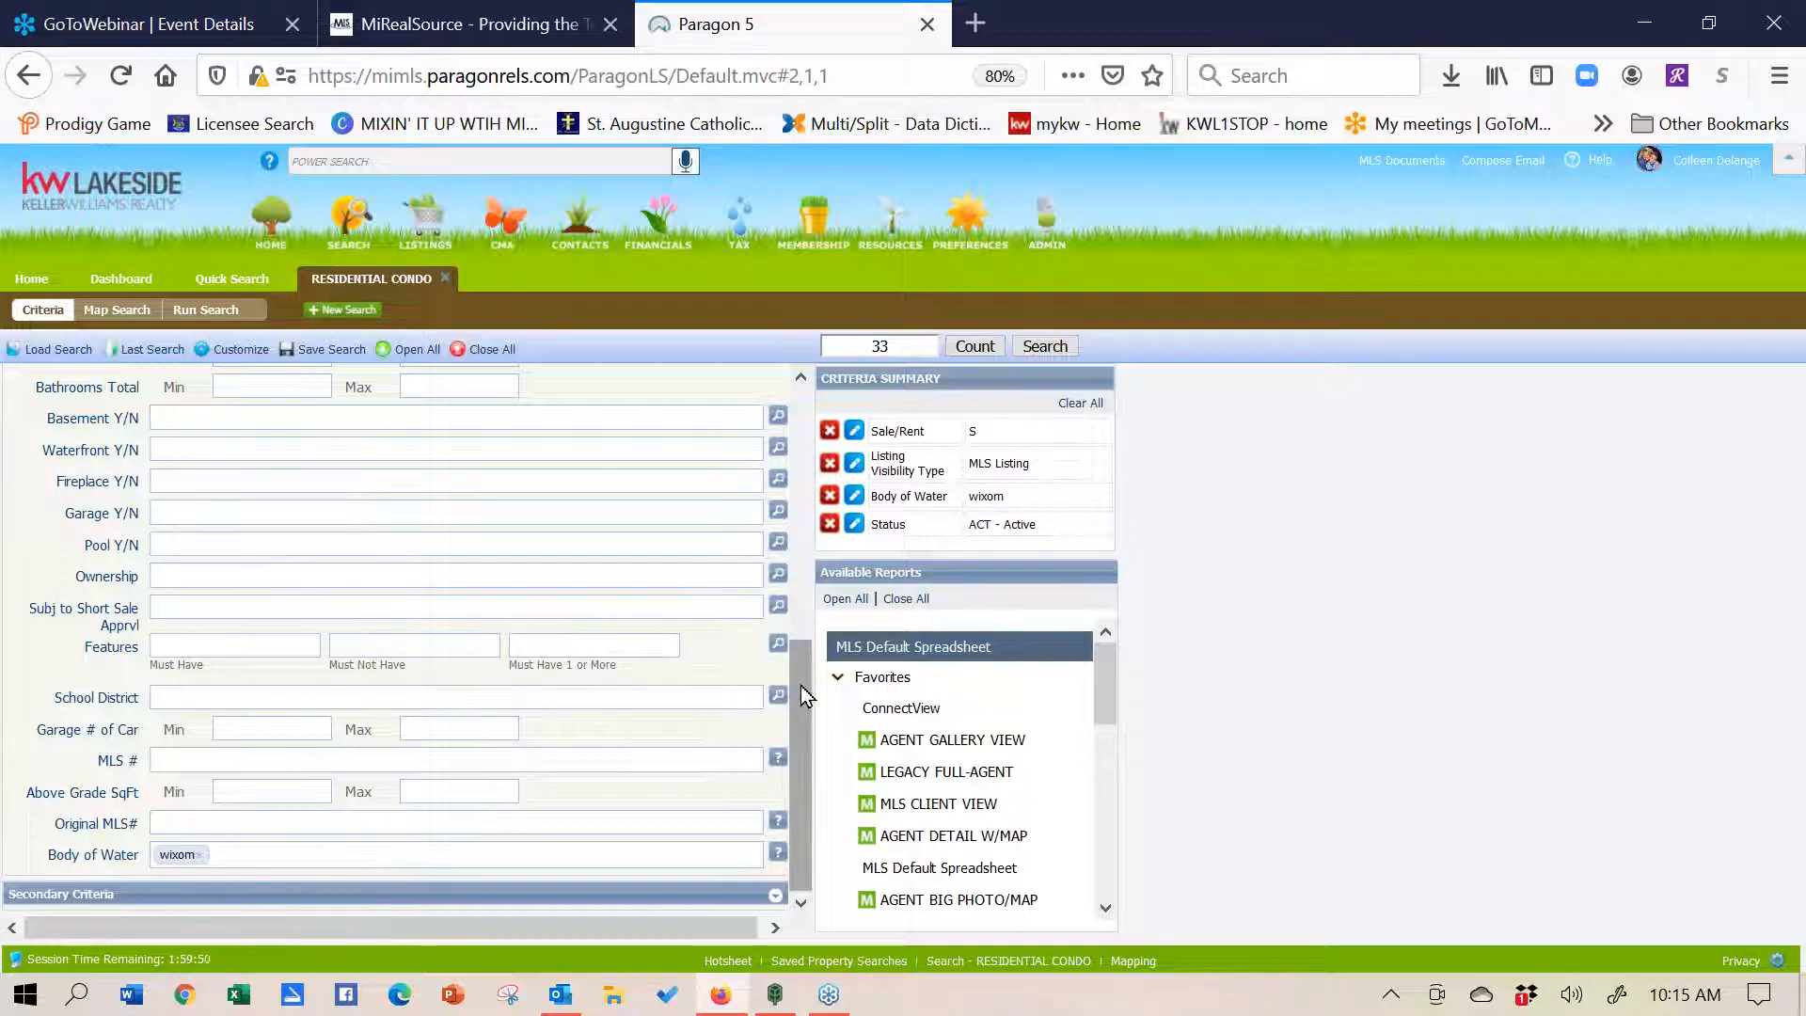
# - Remove the wixom Body of Water filter and set Type to RES - Residential
pyautogui.click(202, 855)
pyautogui.moveTo(792, 789); pyautogui.dragTo(821, 523)
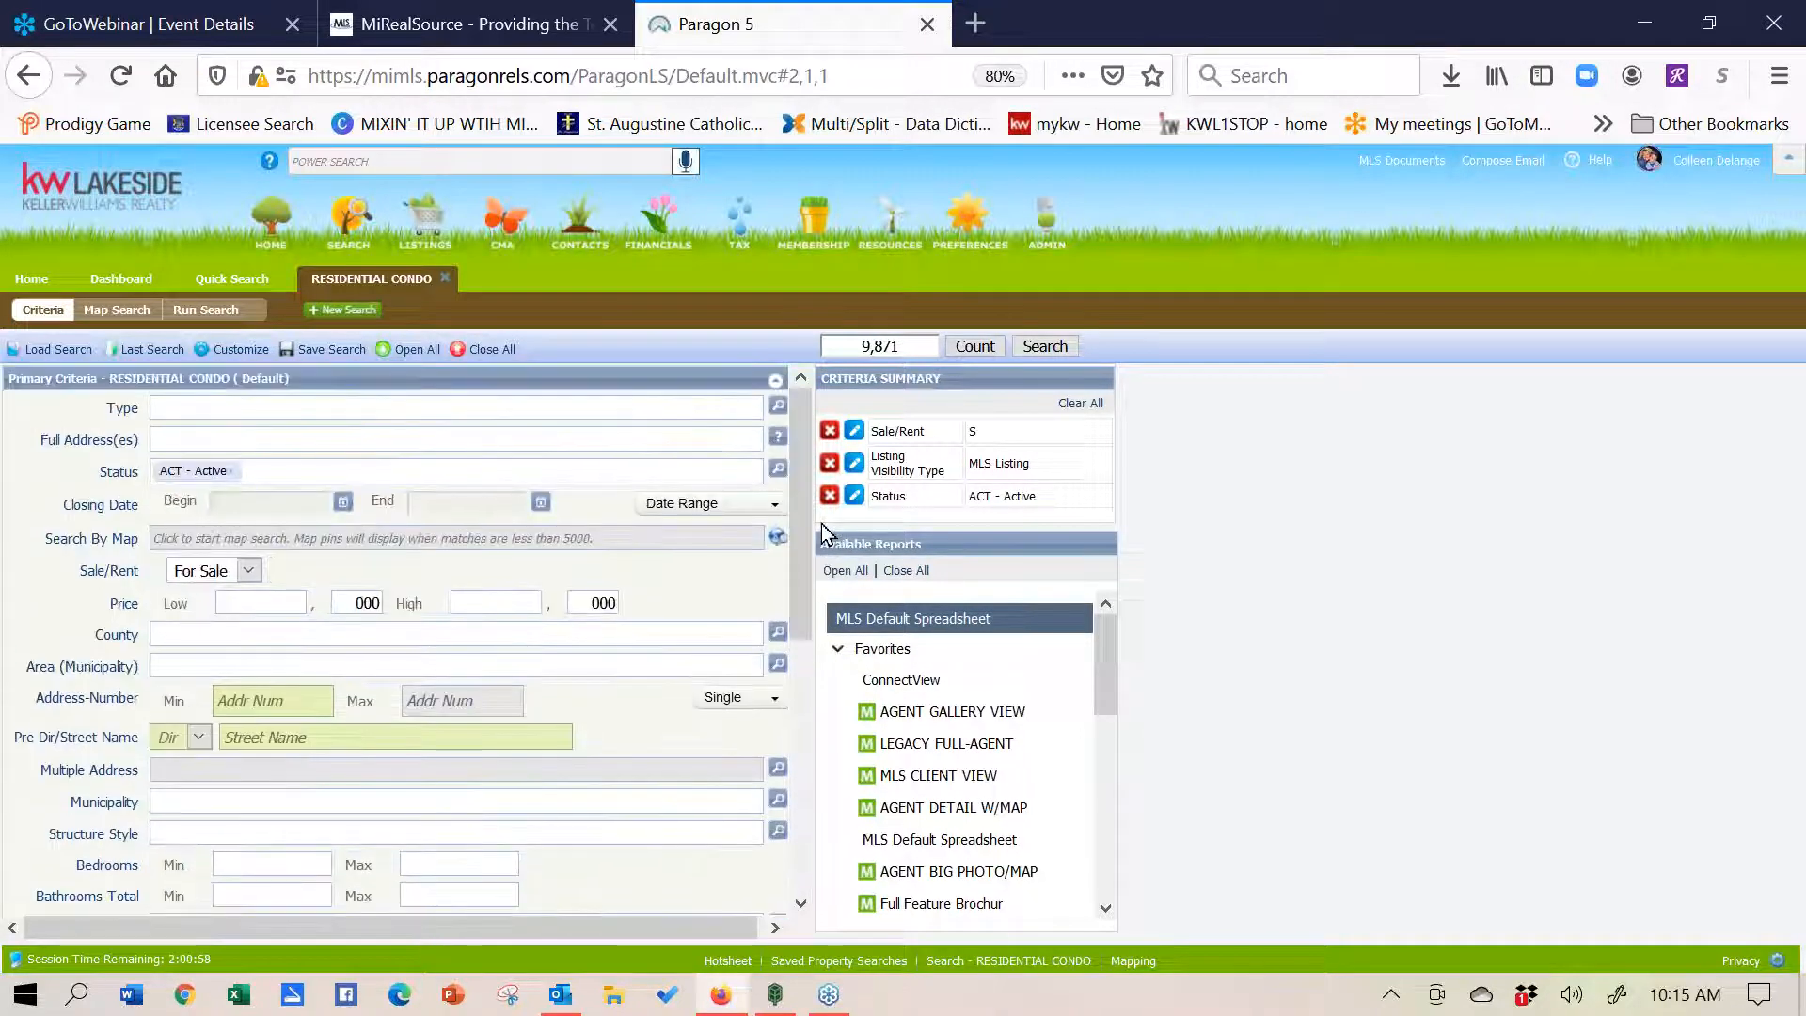
pyautogui.click(290, 412)
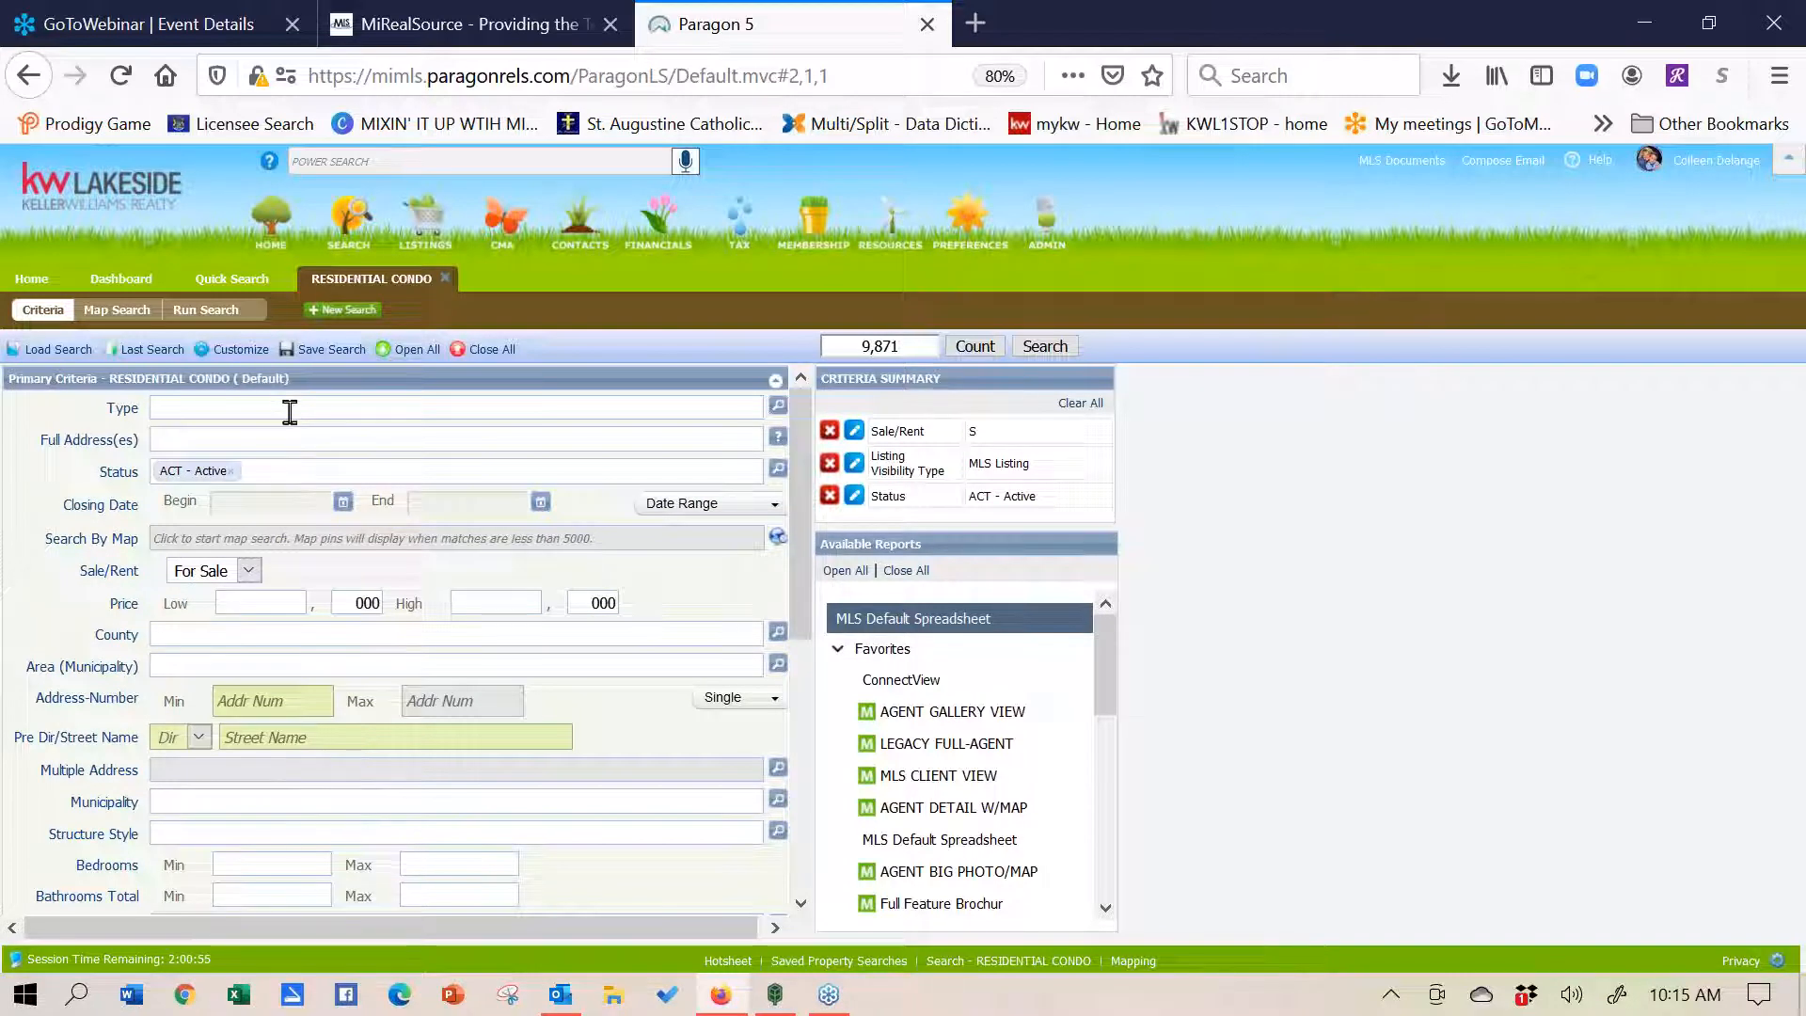
pyautogui.write('a')
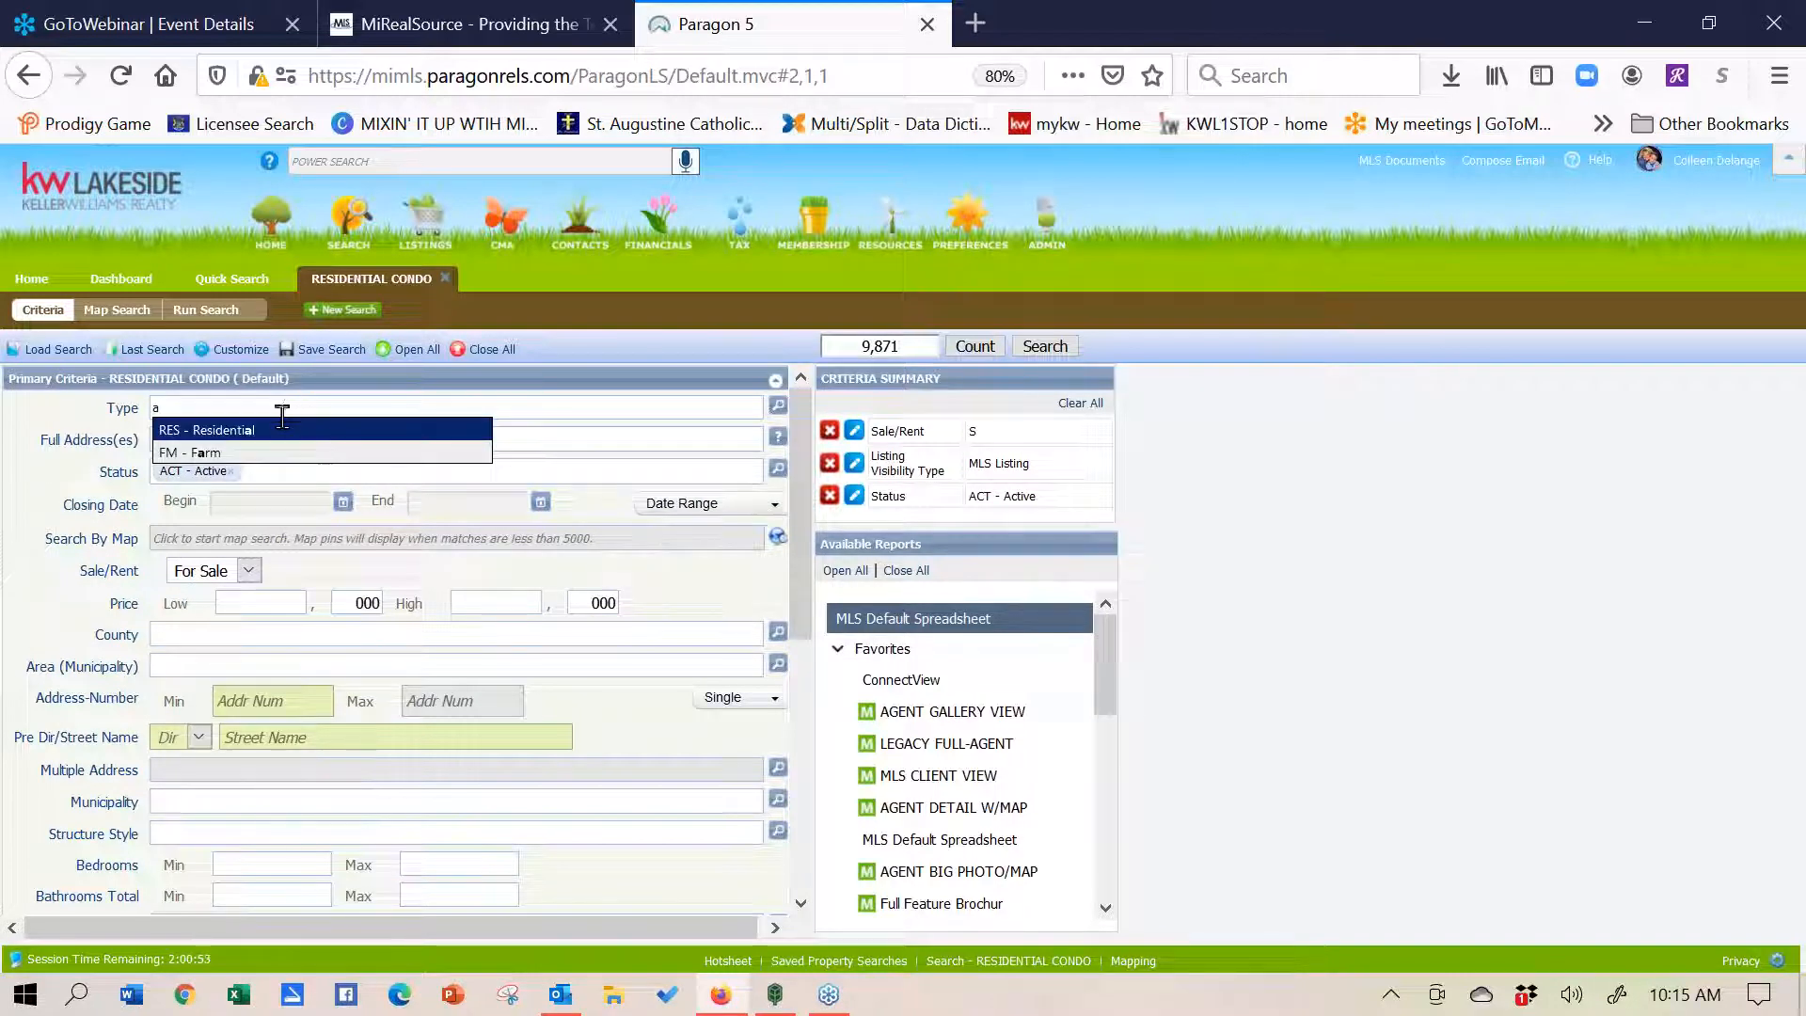
pyautogui.click(281, 429)
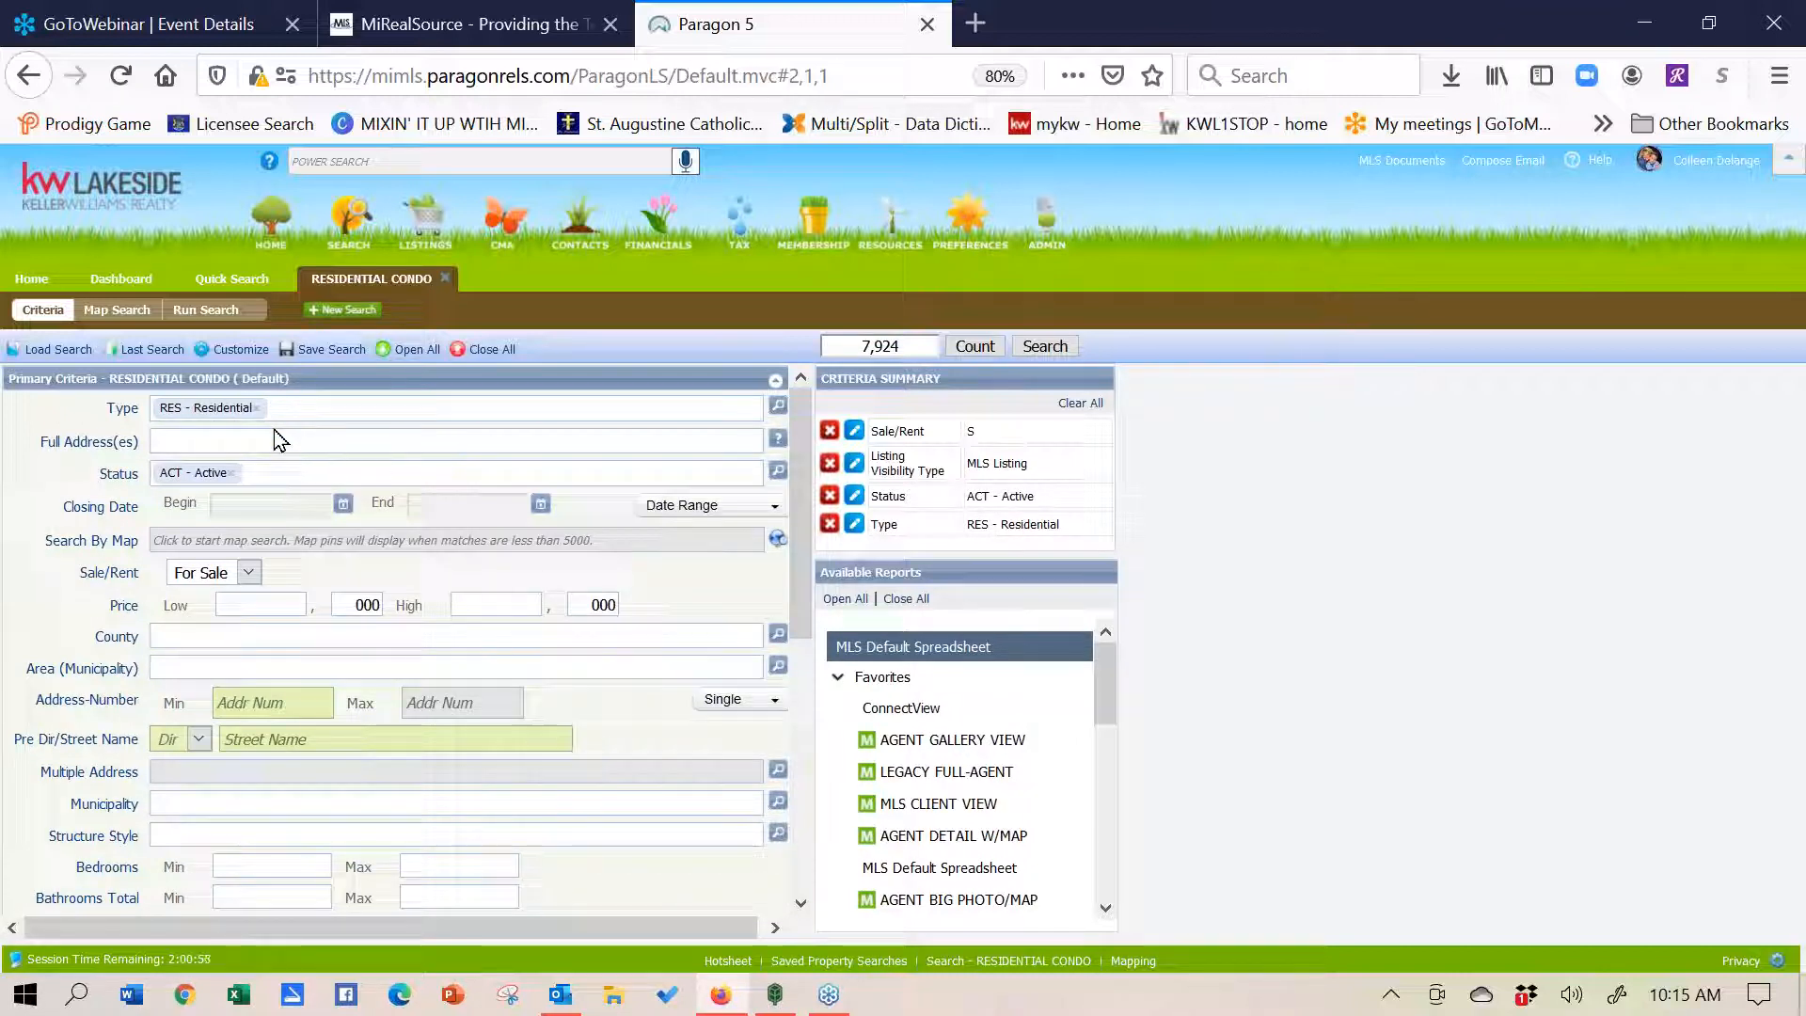
# - Add CLD - Closed to Status and set Bedrooms minimum to 3
pyautogui.click(276, 472)
pyautogui.write('clo')
pyautogui.press('BackSpace')
pyautogui.write('losed')
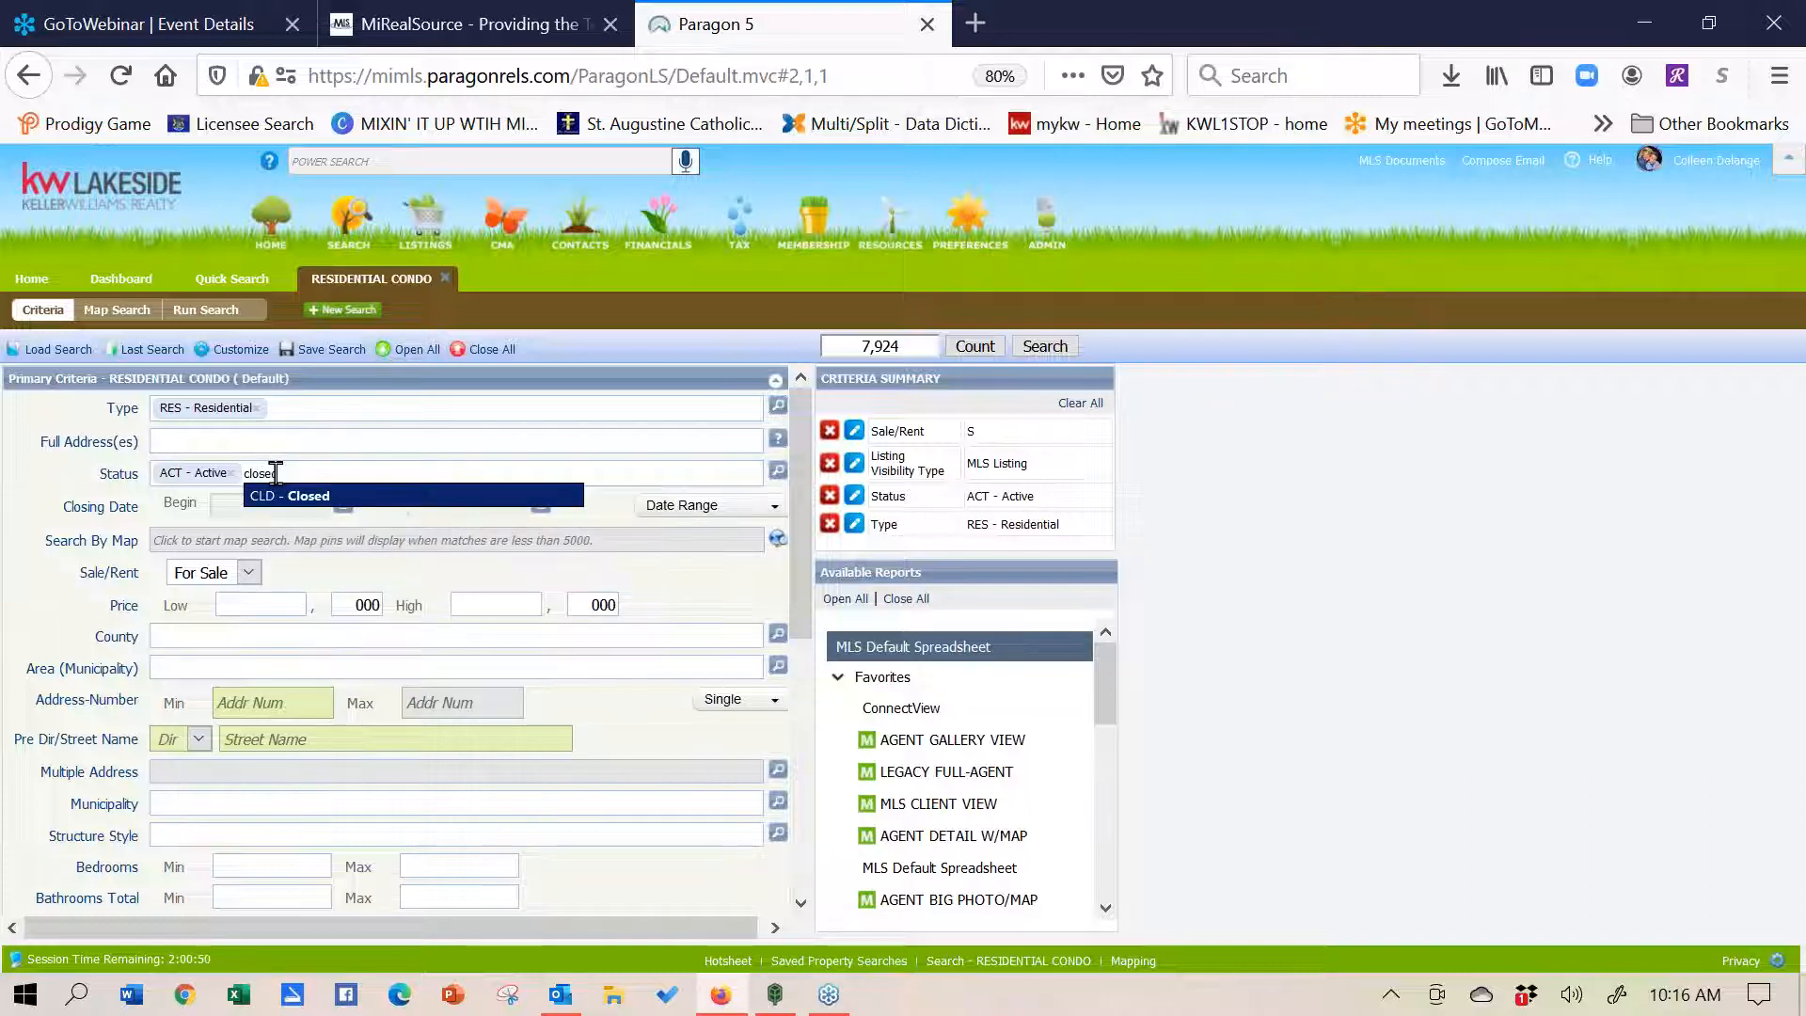
pyautogui.click(280, 496)
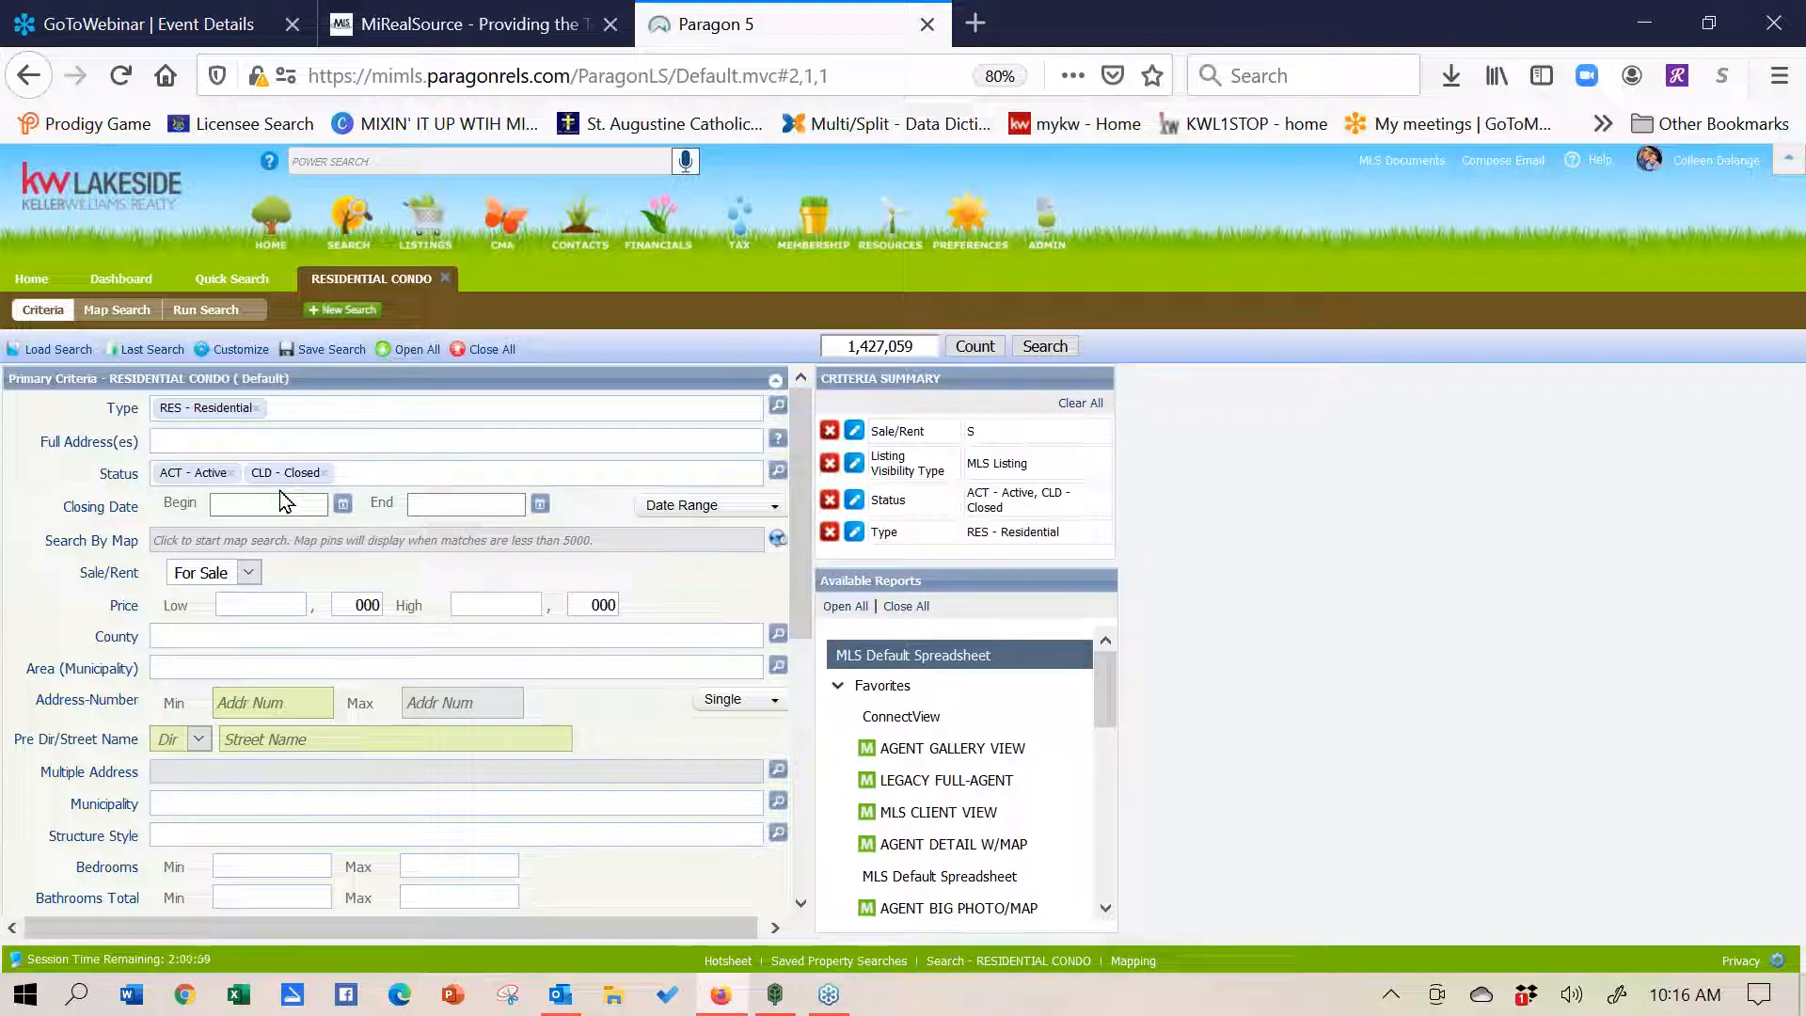
pyautogui.click(250, 870)
pyautogui.write('3')
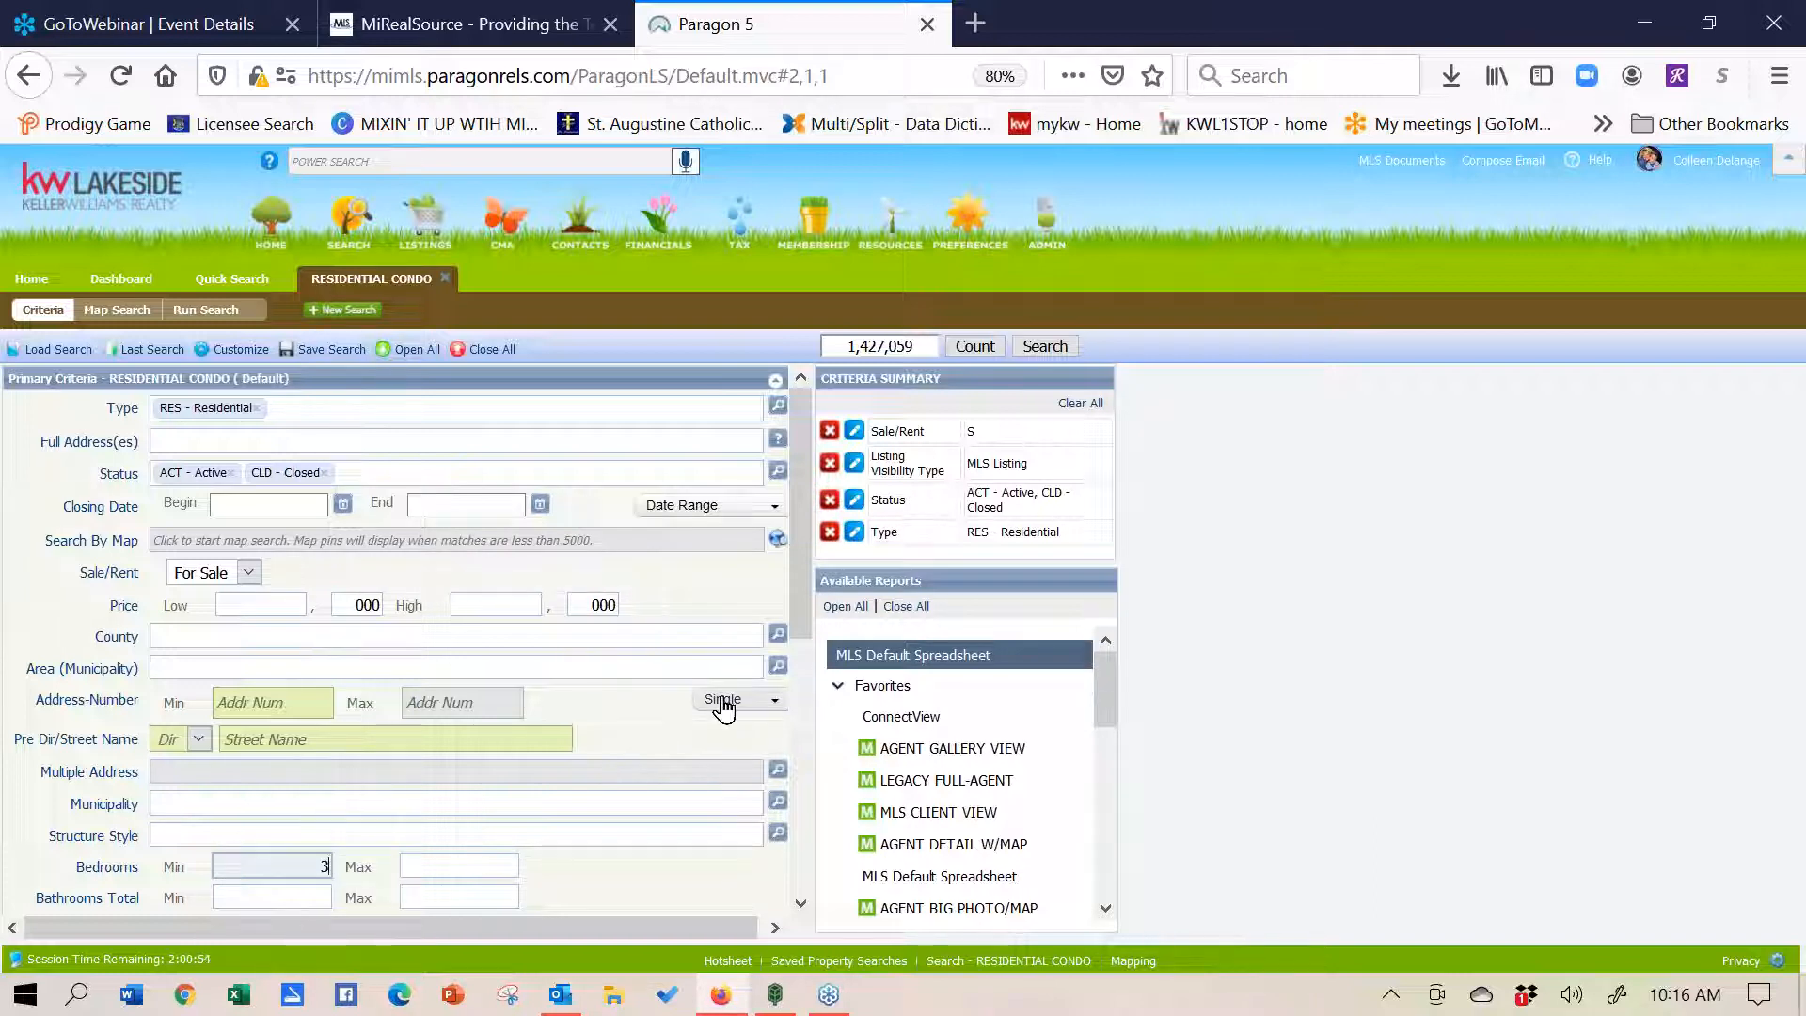
# - Switch to Map Search with these residential criteria
pyautogui.moveTo(798, 587); pyautogui.dragTo(801, 717)
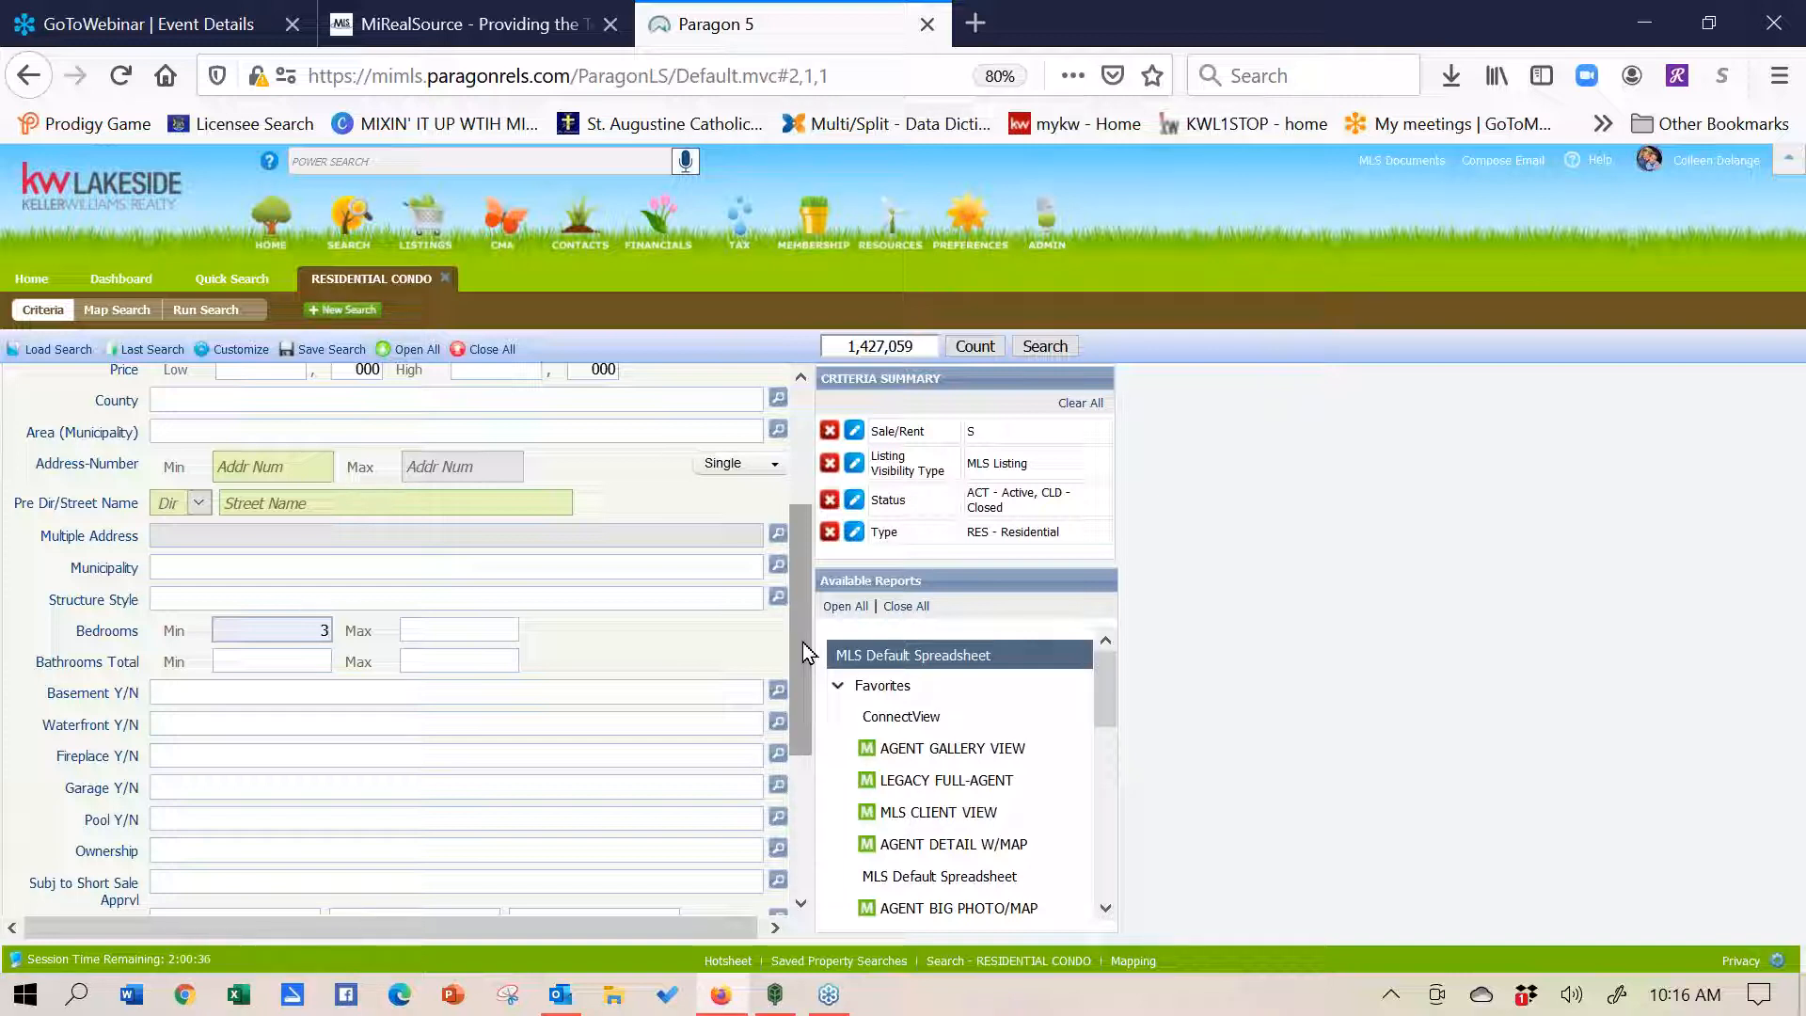
pyautogui.moveTo(804, 641); pyautogui.dragTo(803, 499)
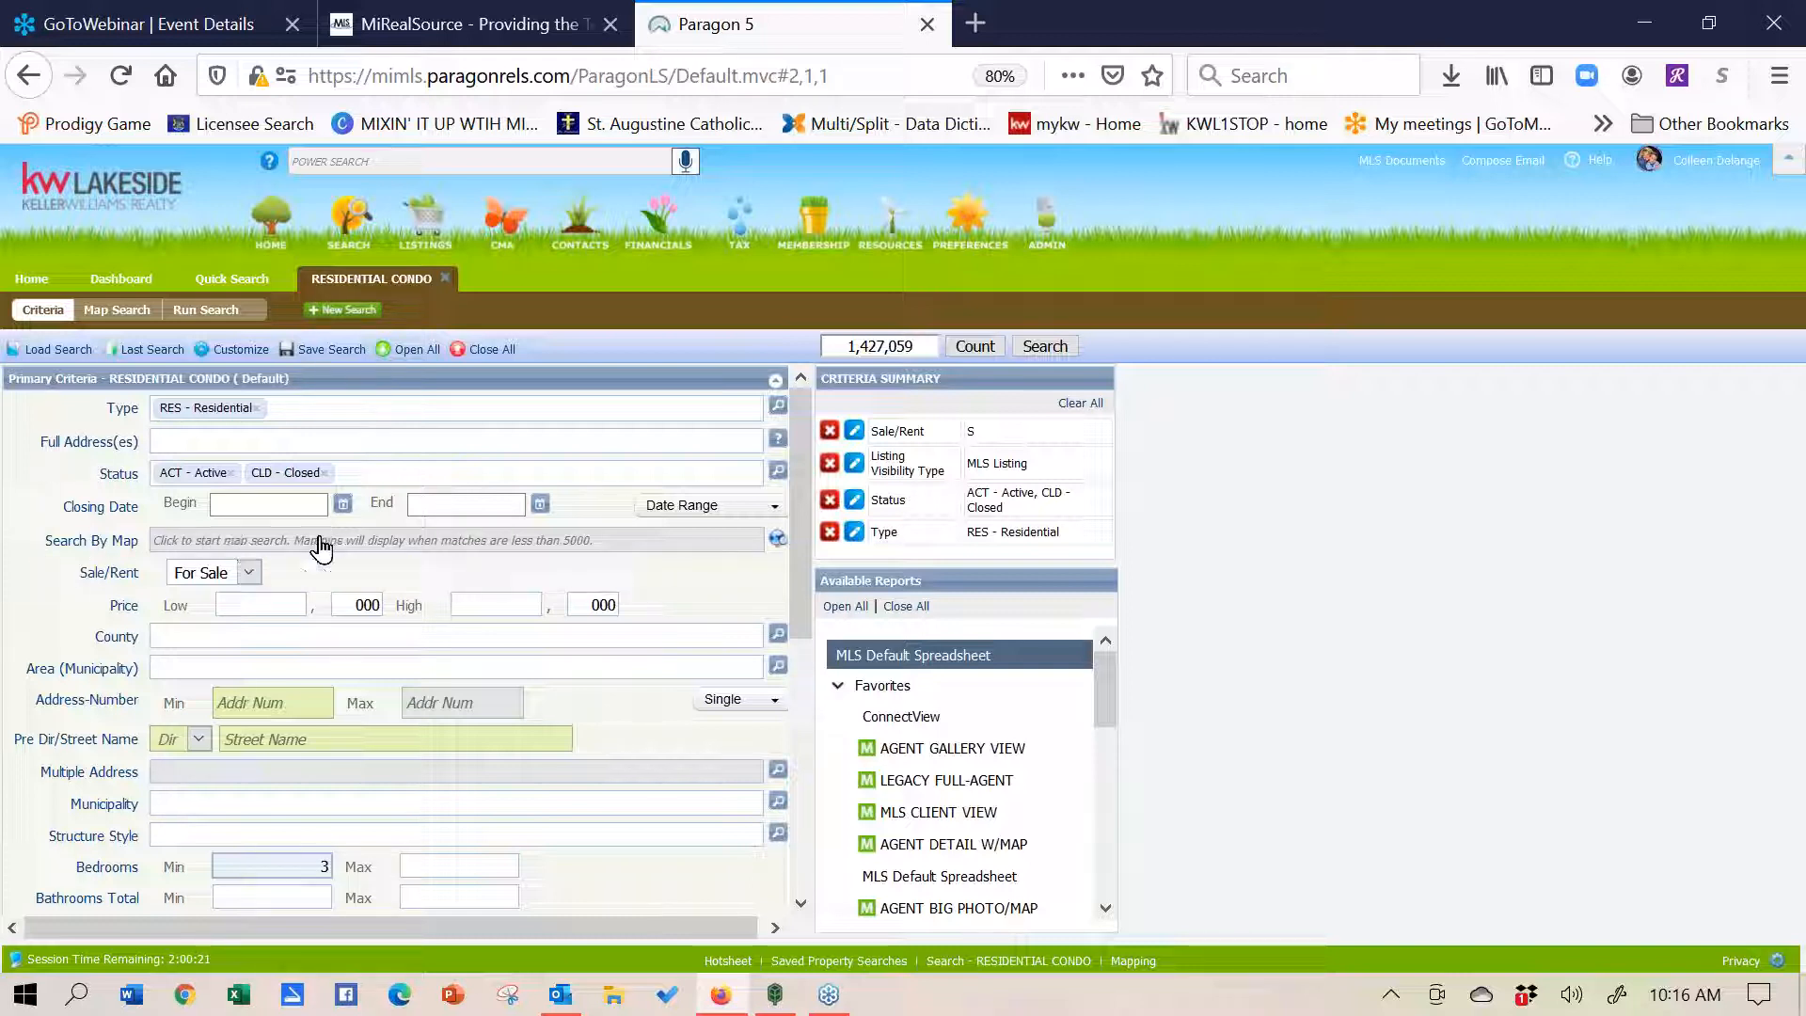
pyautogui.click(518, 544)
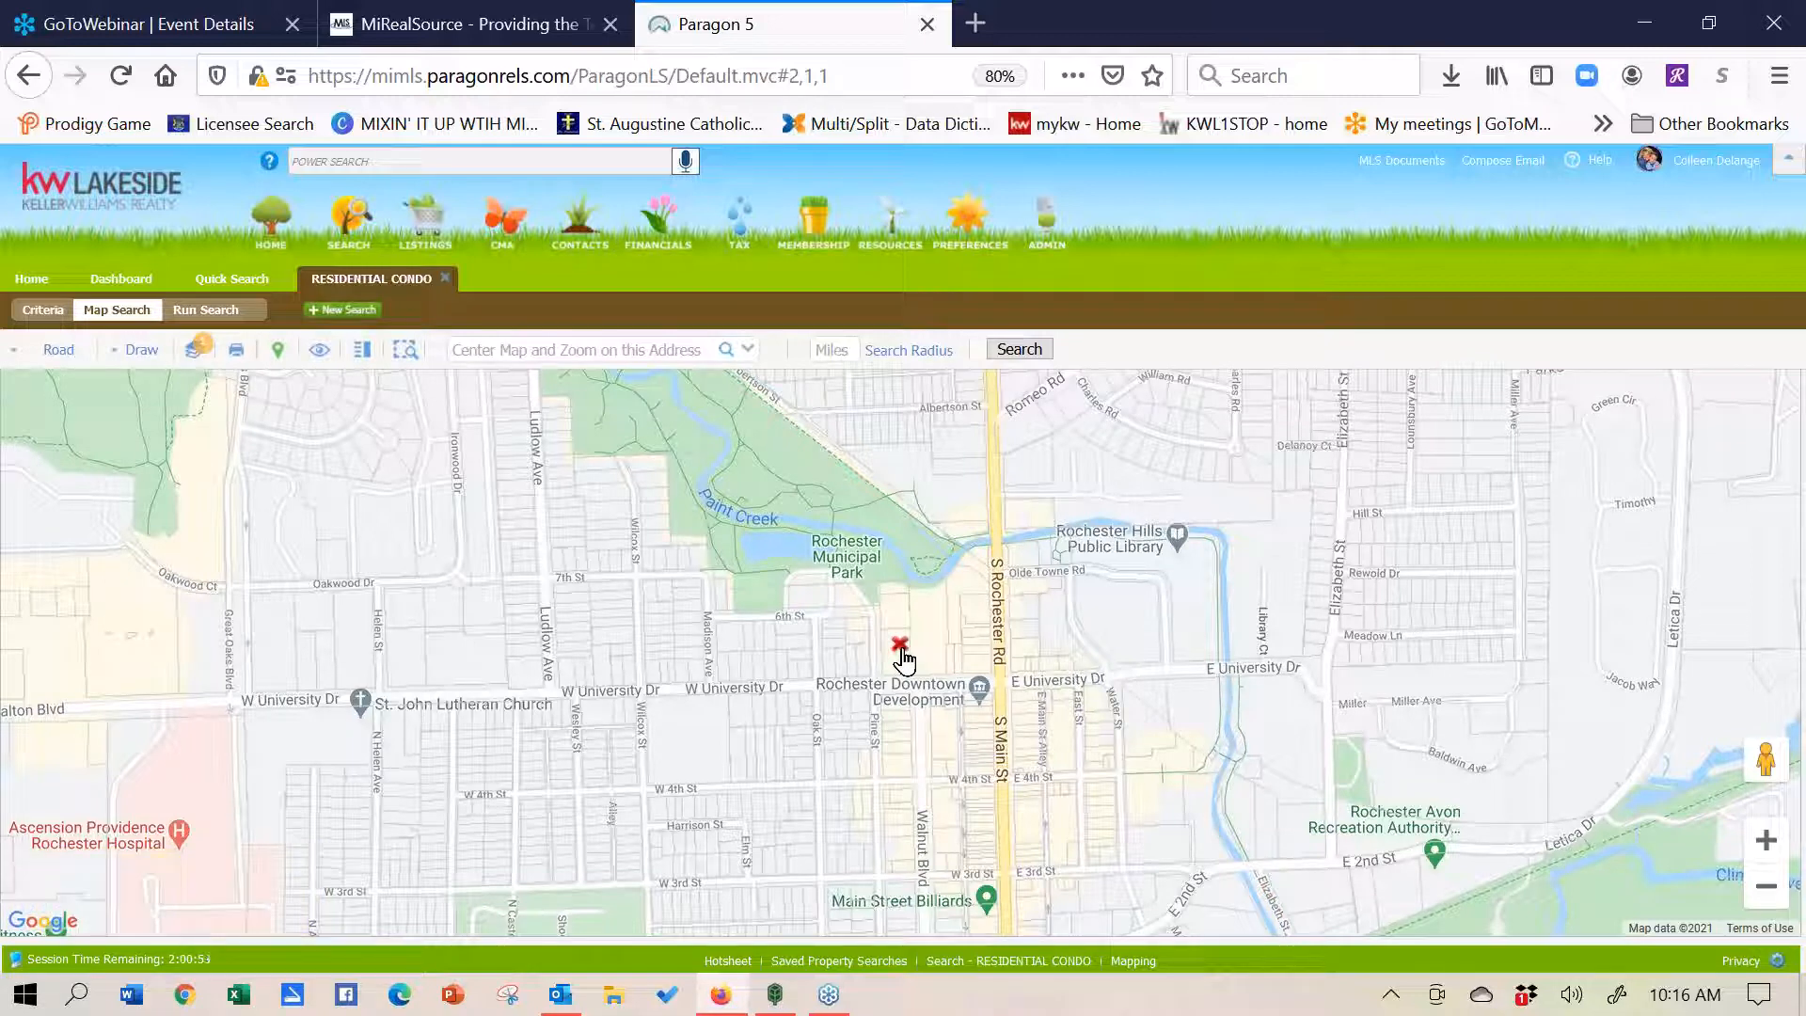
# - Center the map on the subject property's Sterling Heights street address, then zoom out one level
pyautogui.click(590, 350)
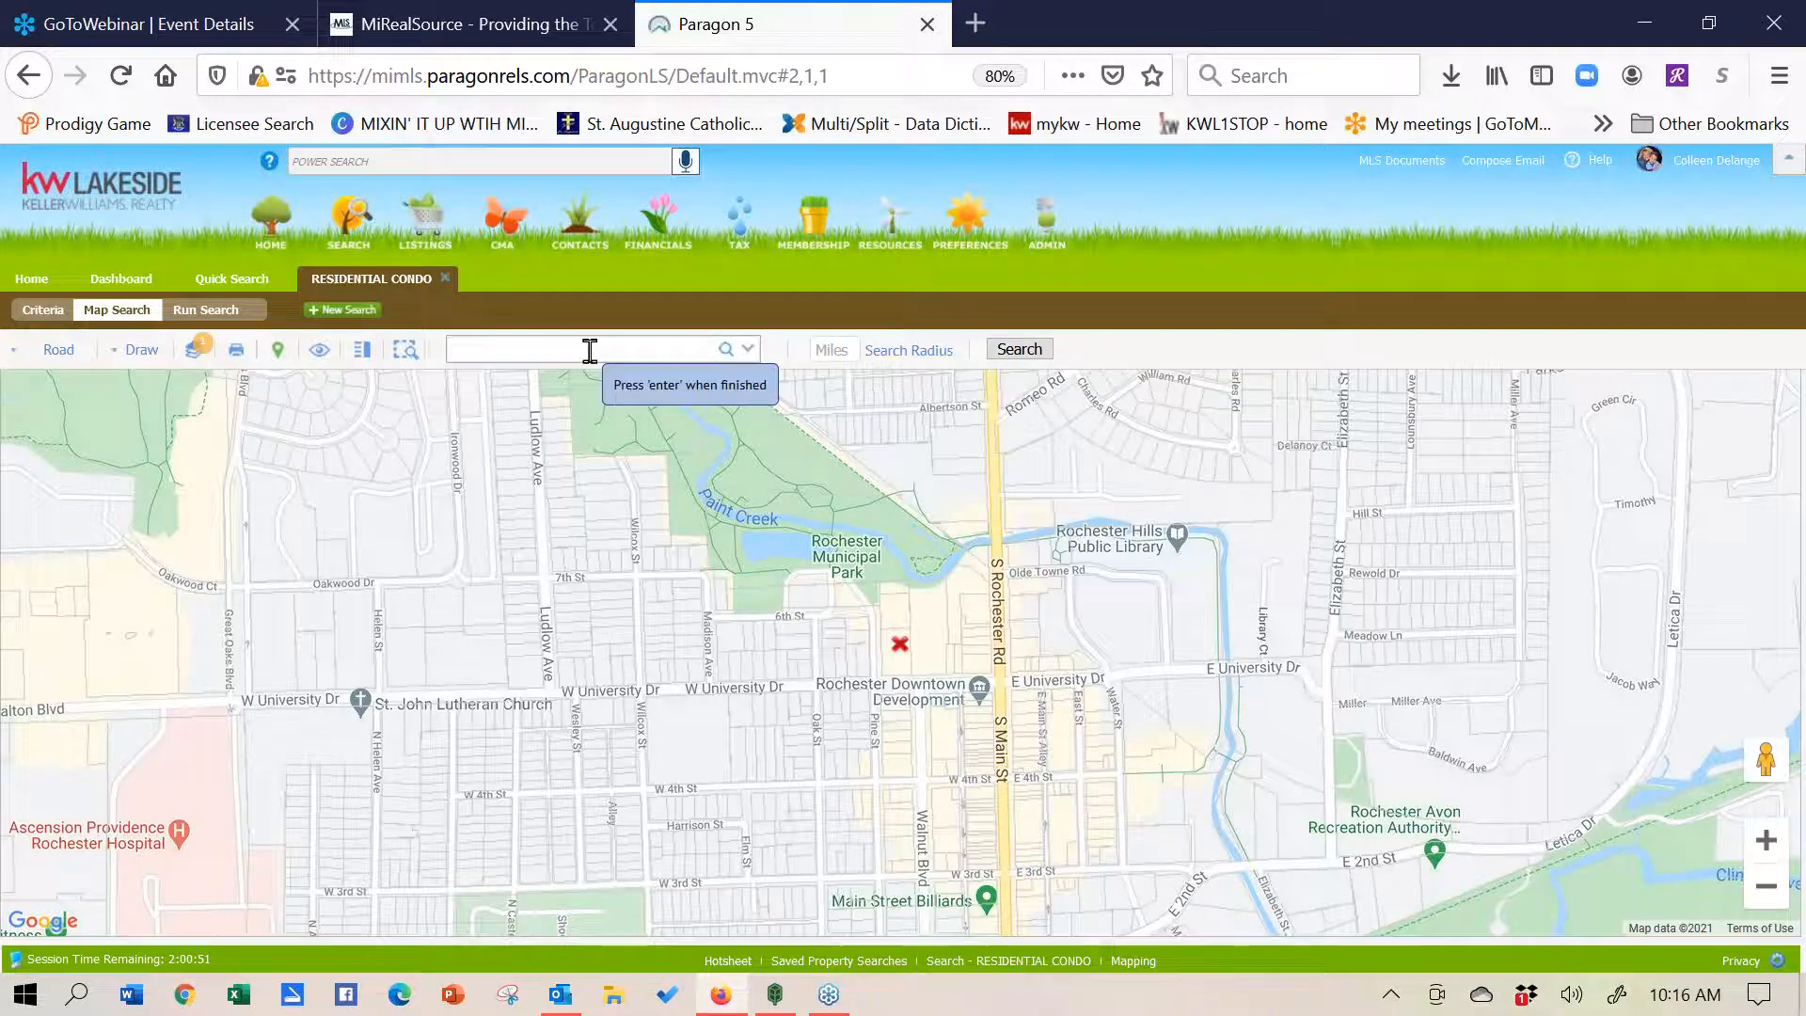
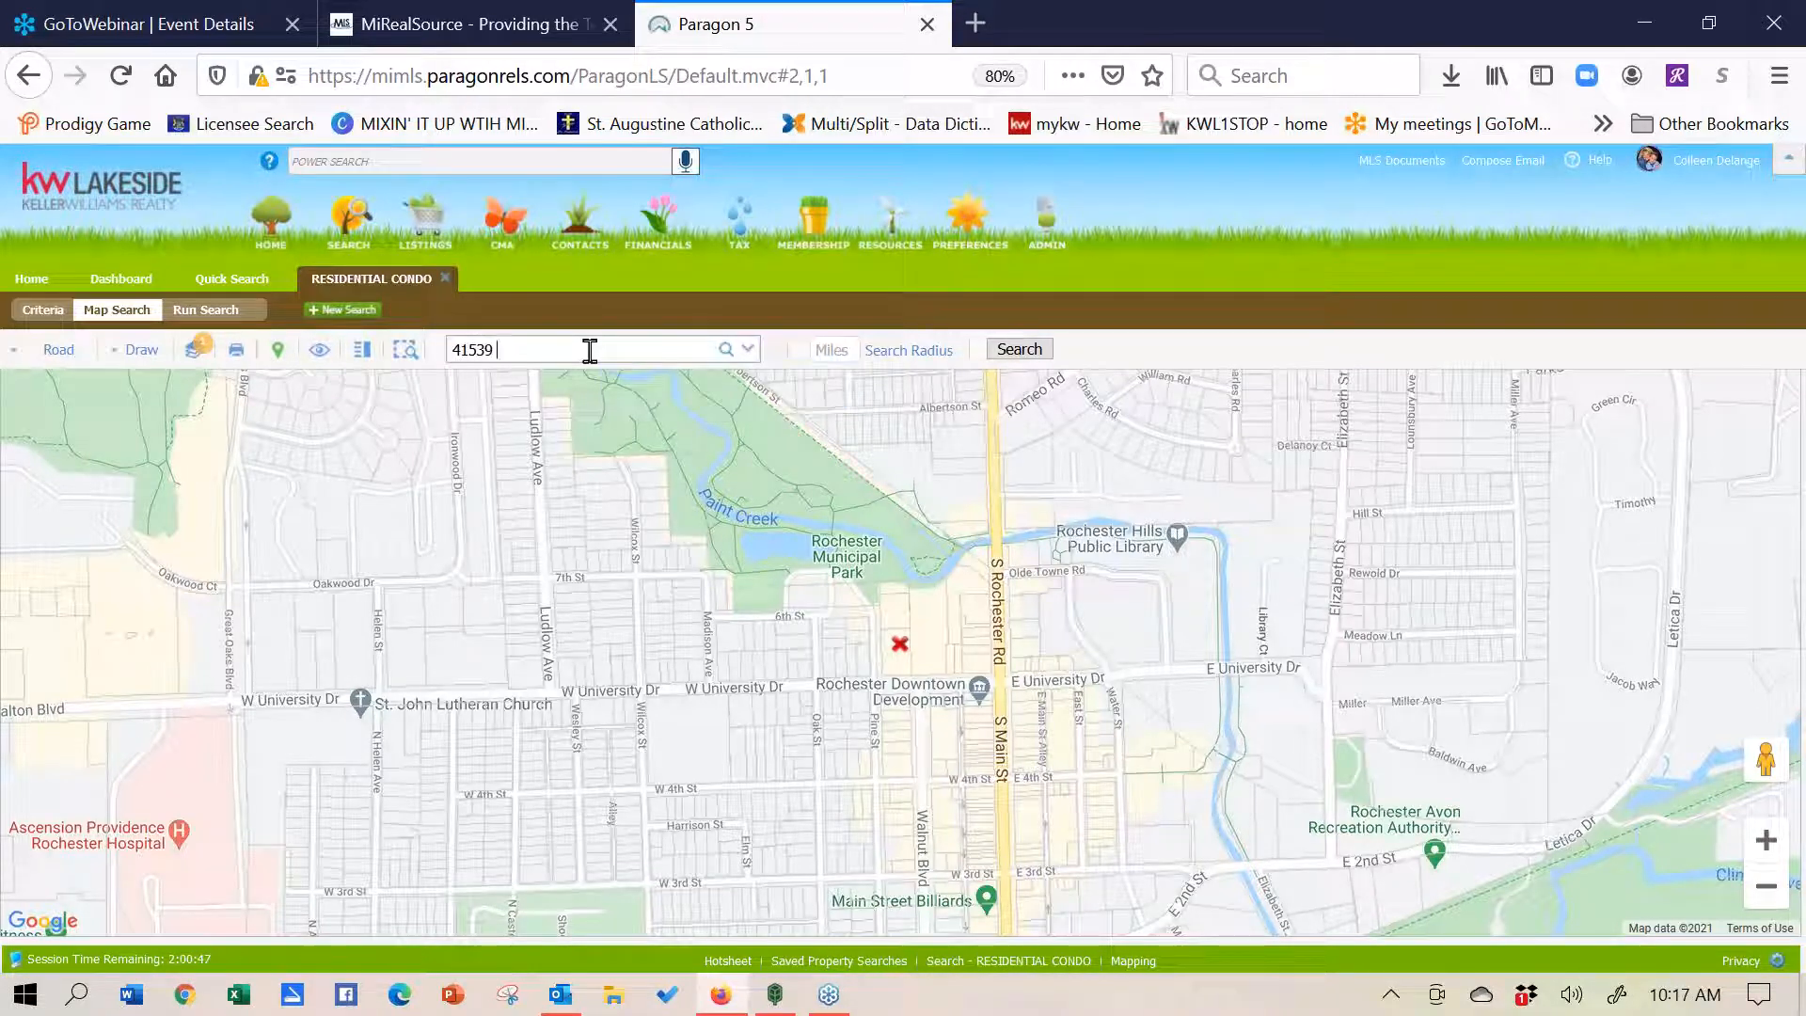
pyautogui.click(729, 350)
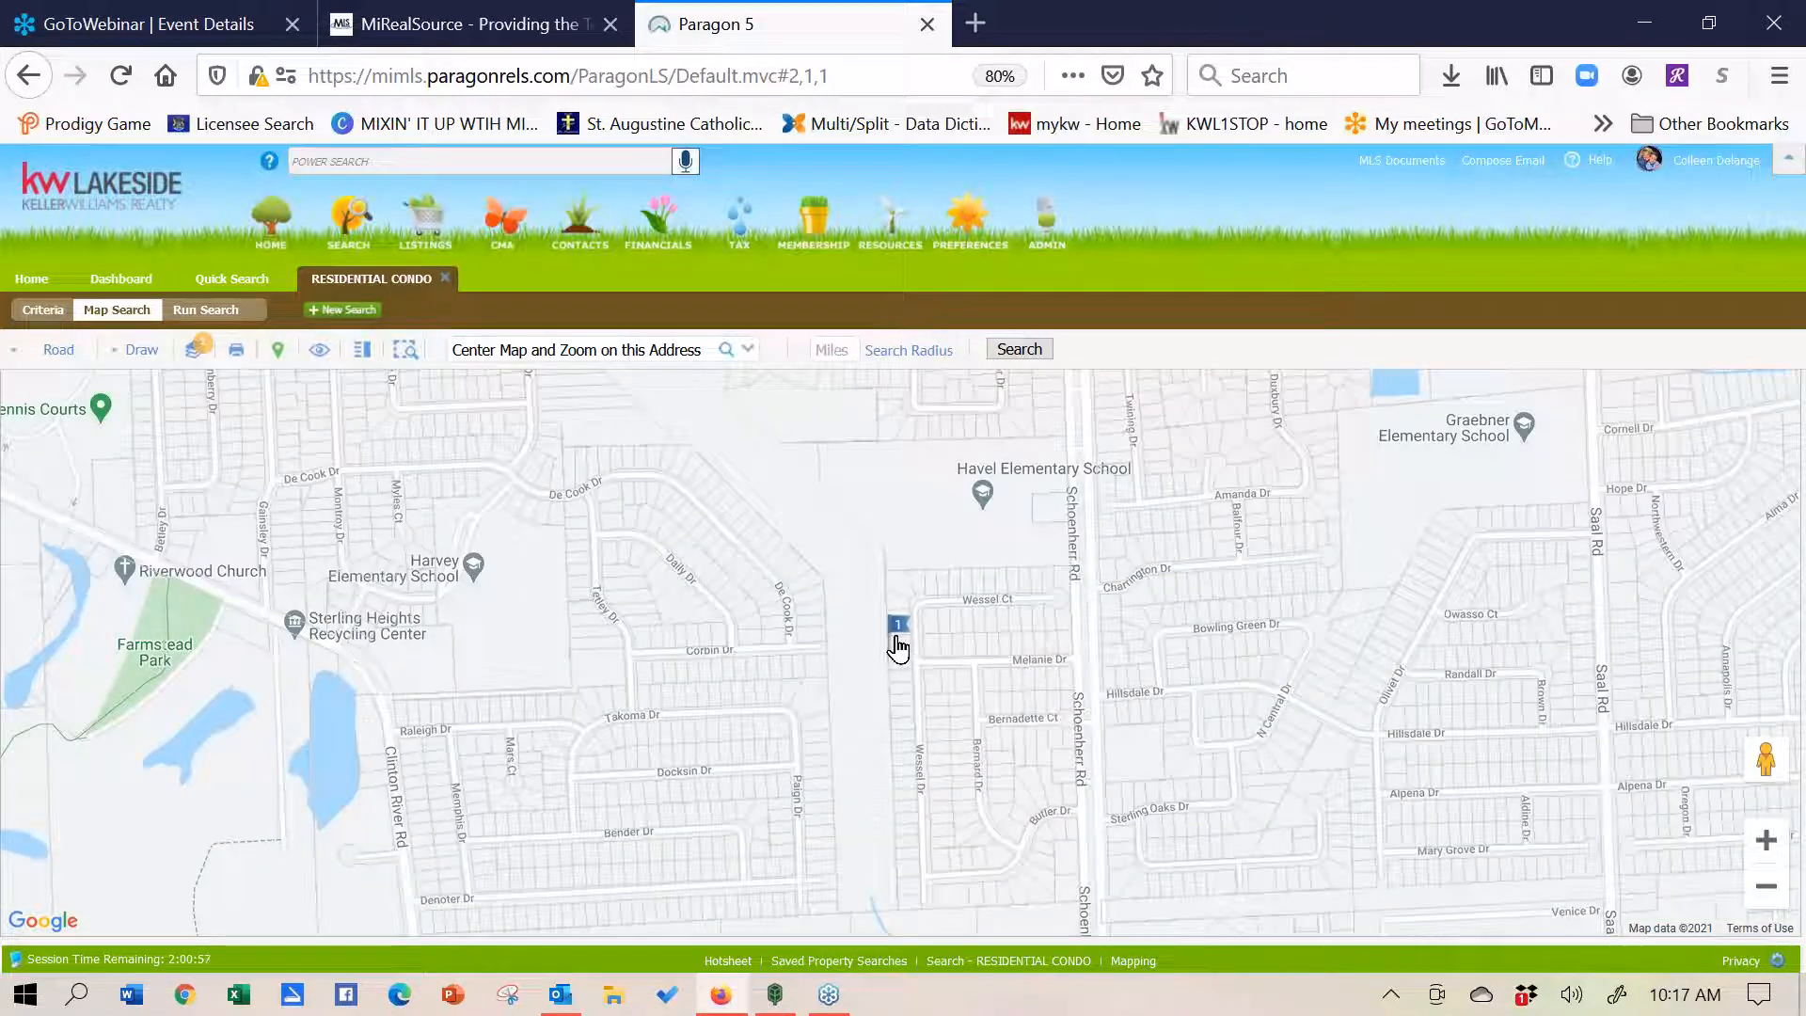
pyautogui.moveTo(897, 642)
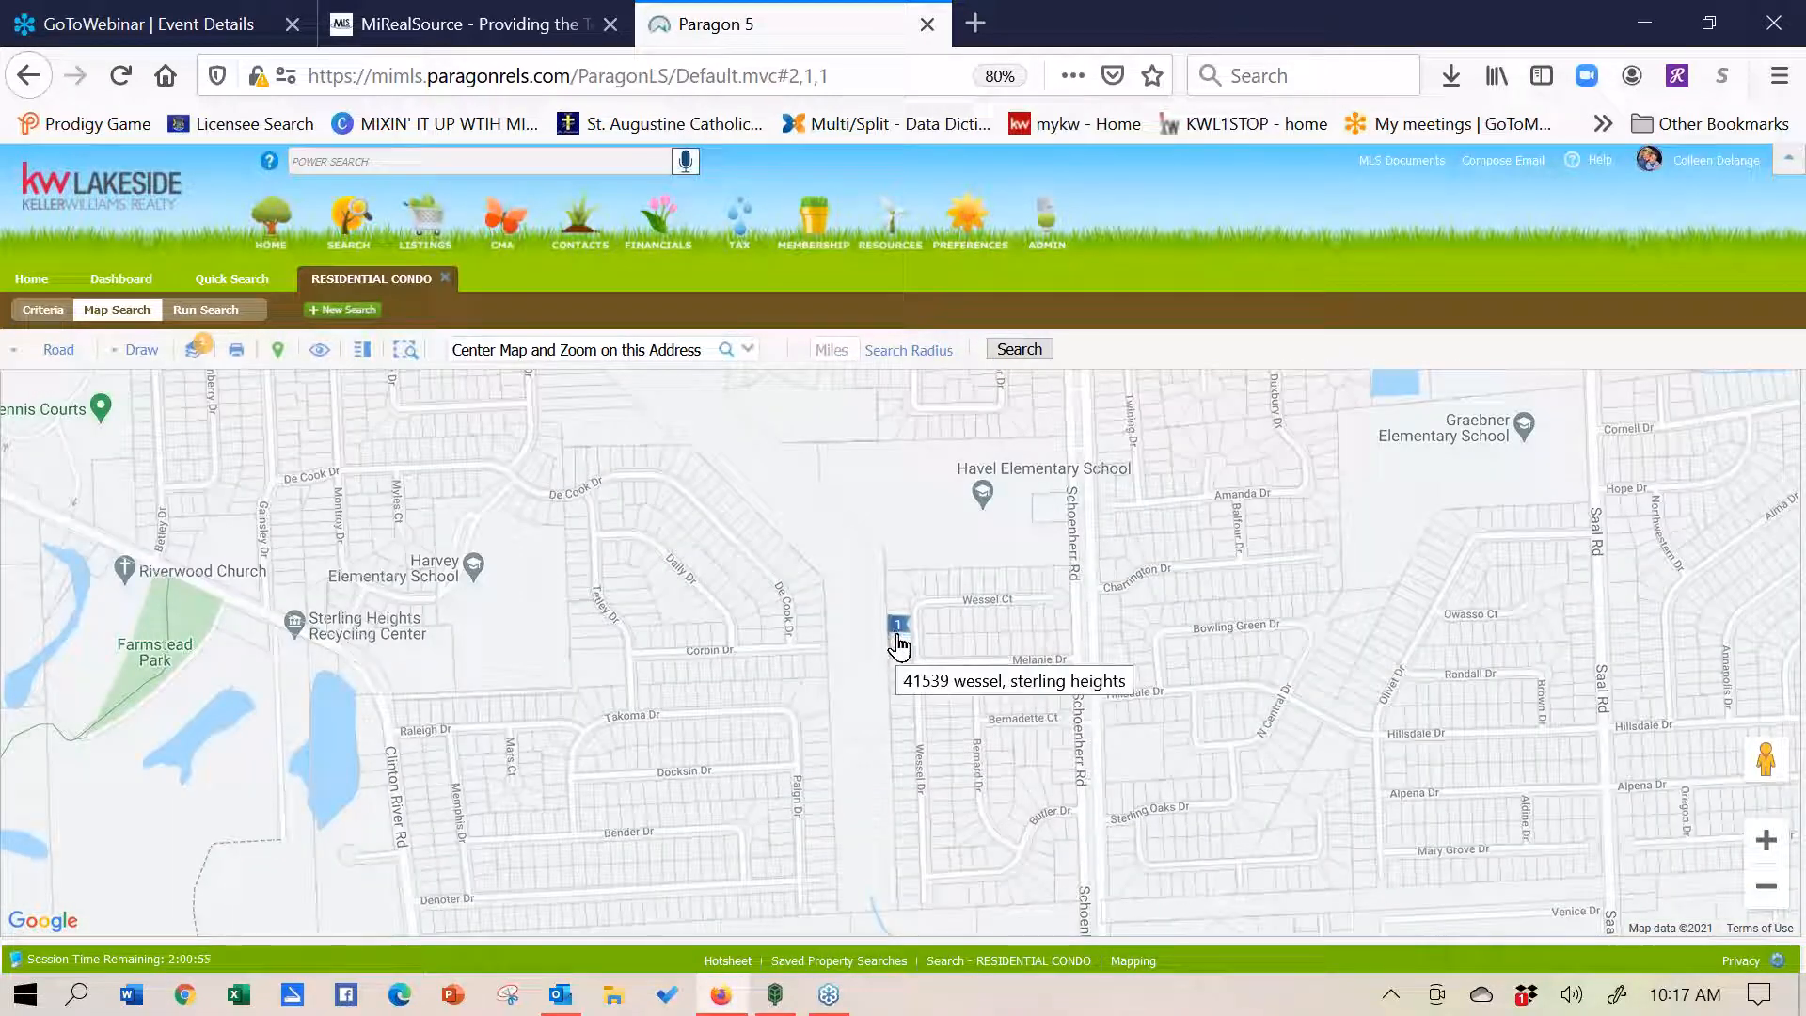
pyautogui.click(1767, 887)
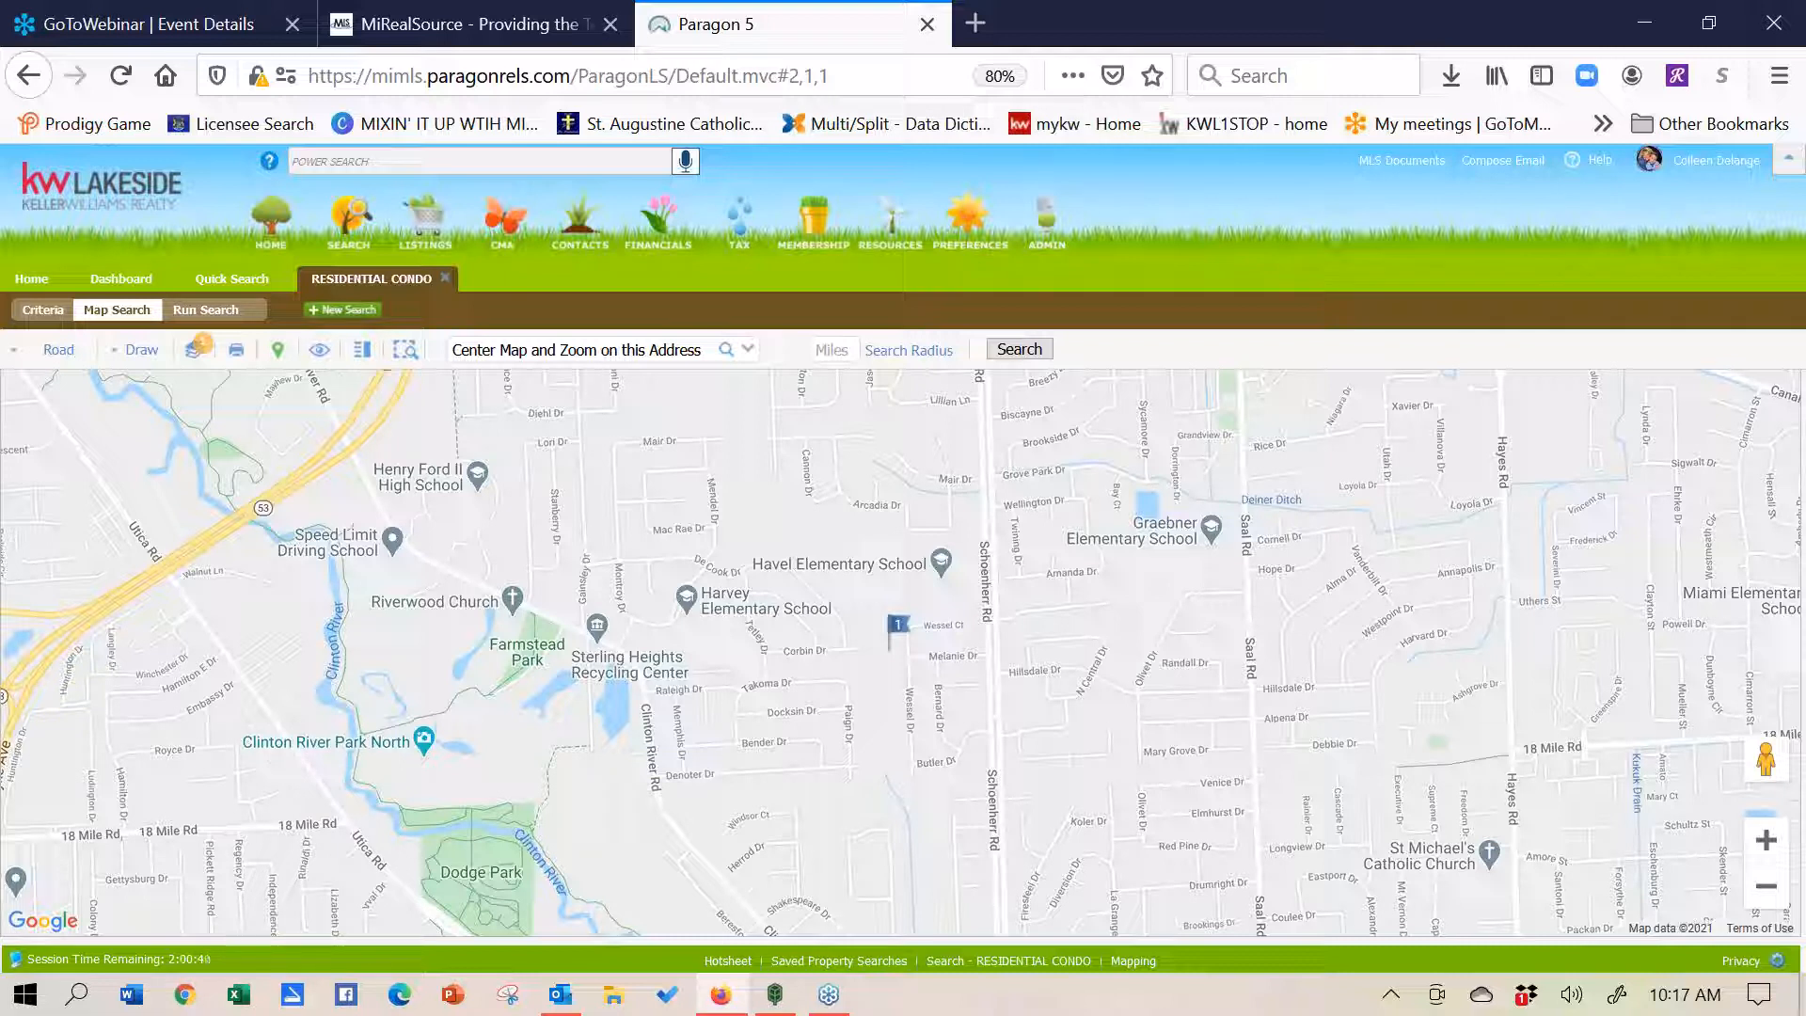
# - Plot a 1-mile search radius around the pinned property and zoom out to see its listings
pyautogui.click(842, 347)
pyautogui.write('1')
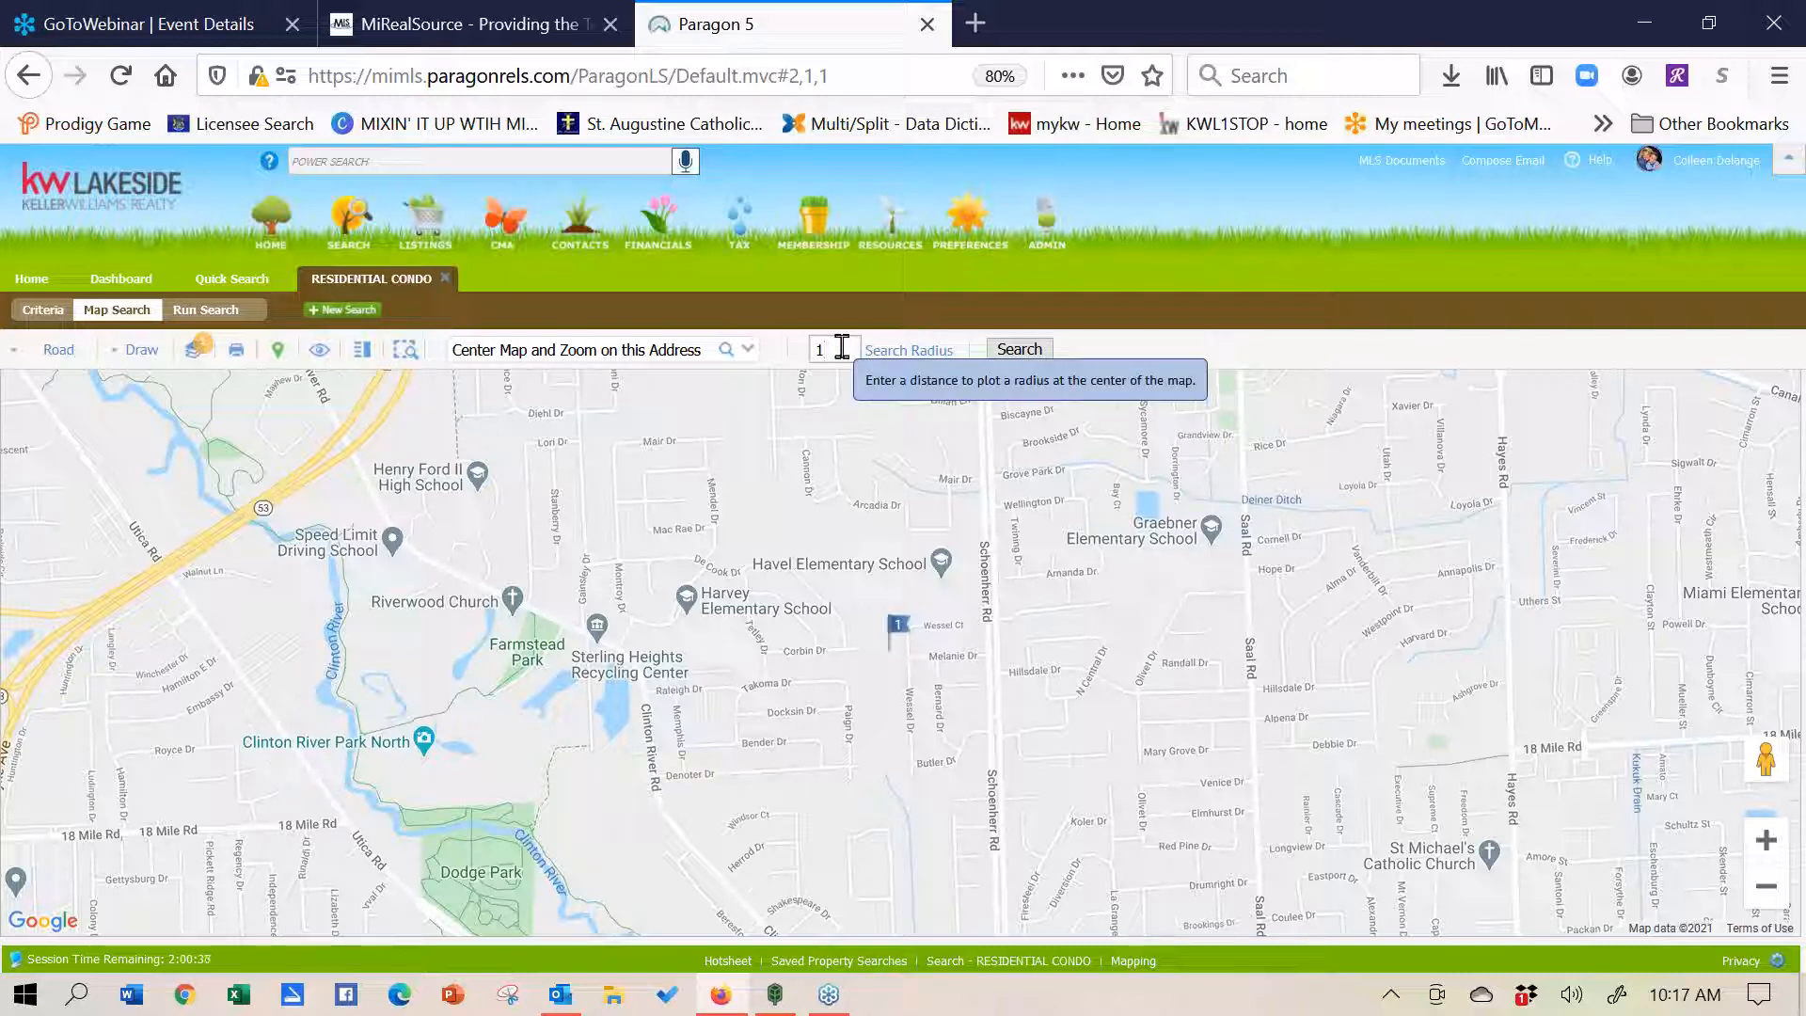
pyautogui.press('Return')
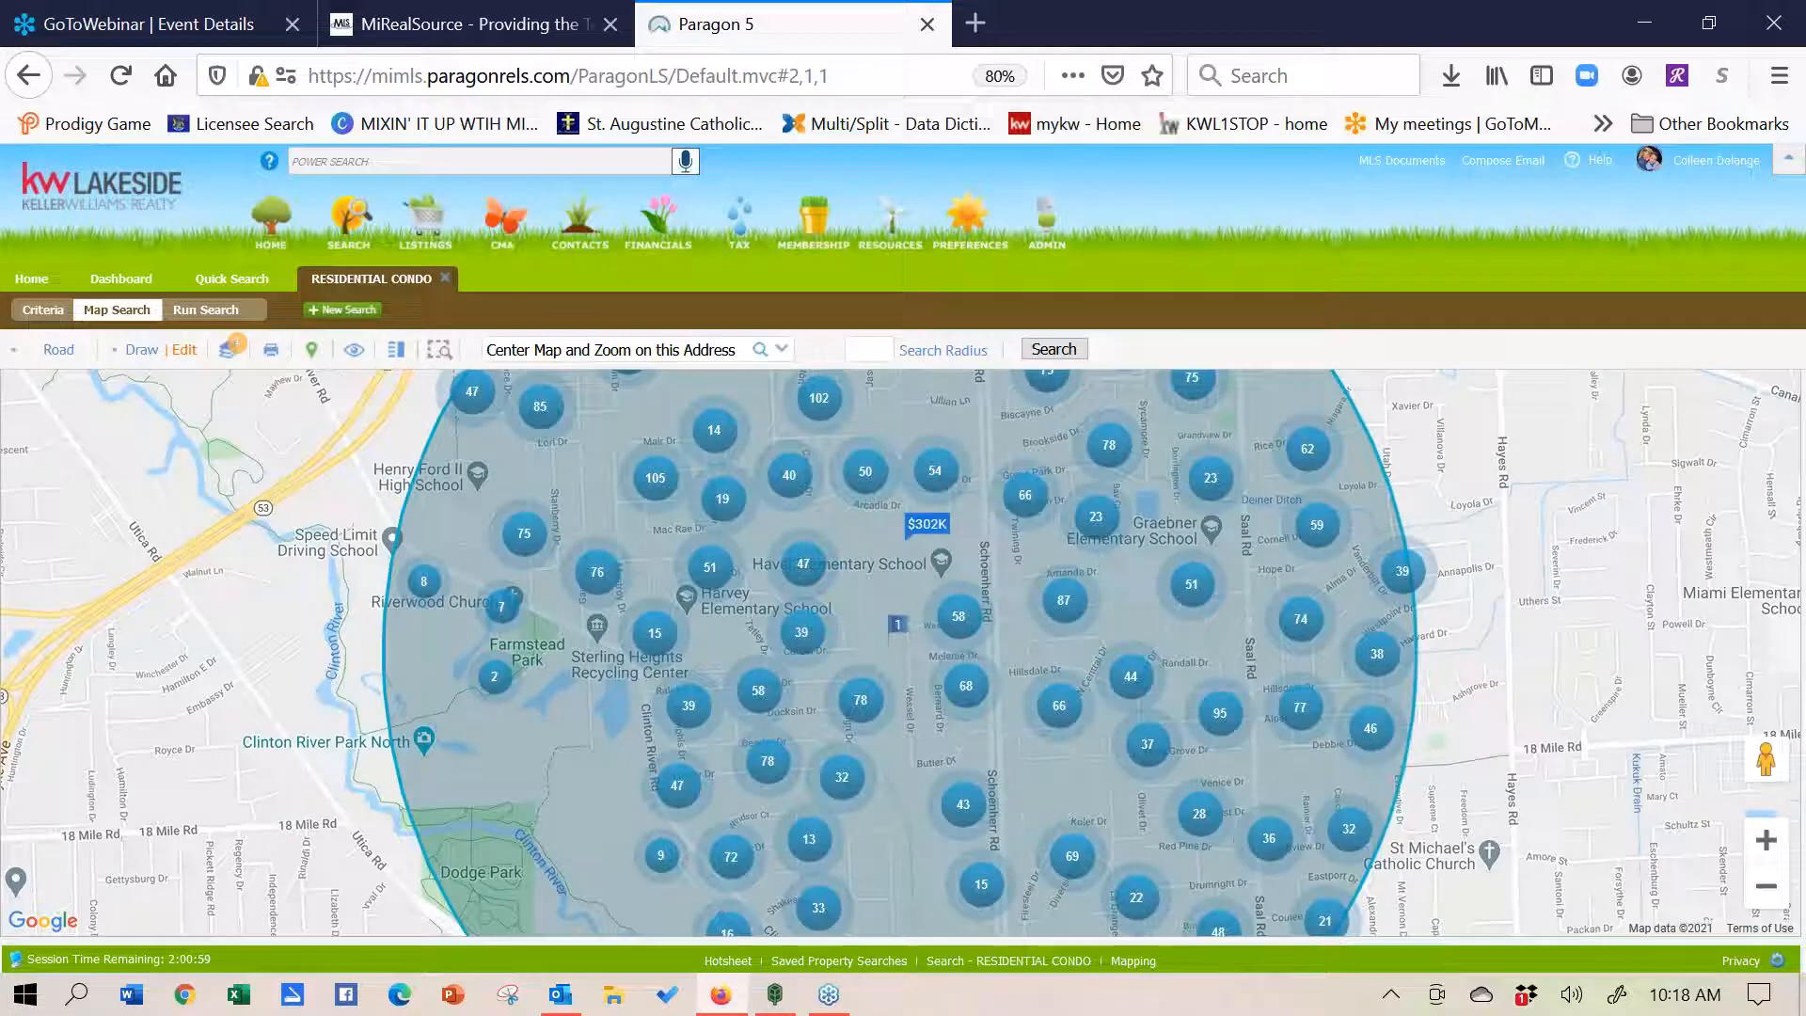
pyautogui.click(1766, 888)
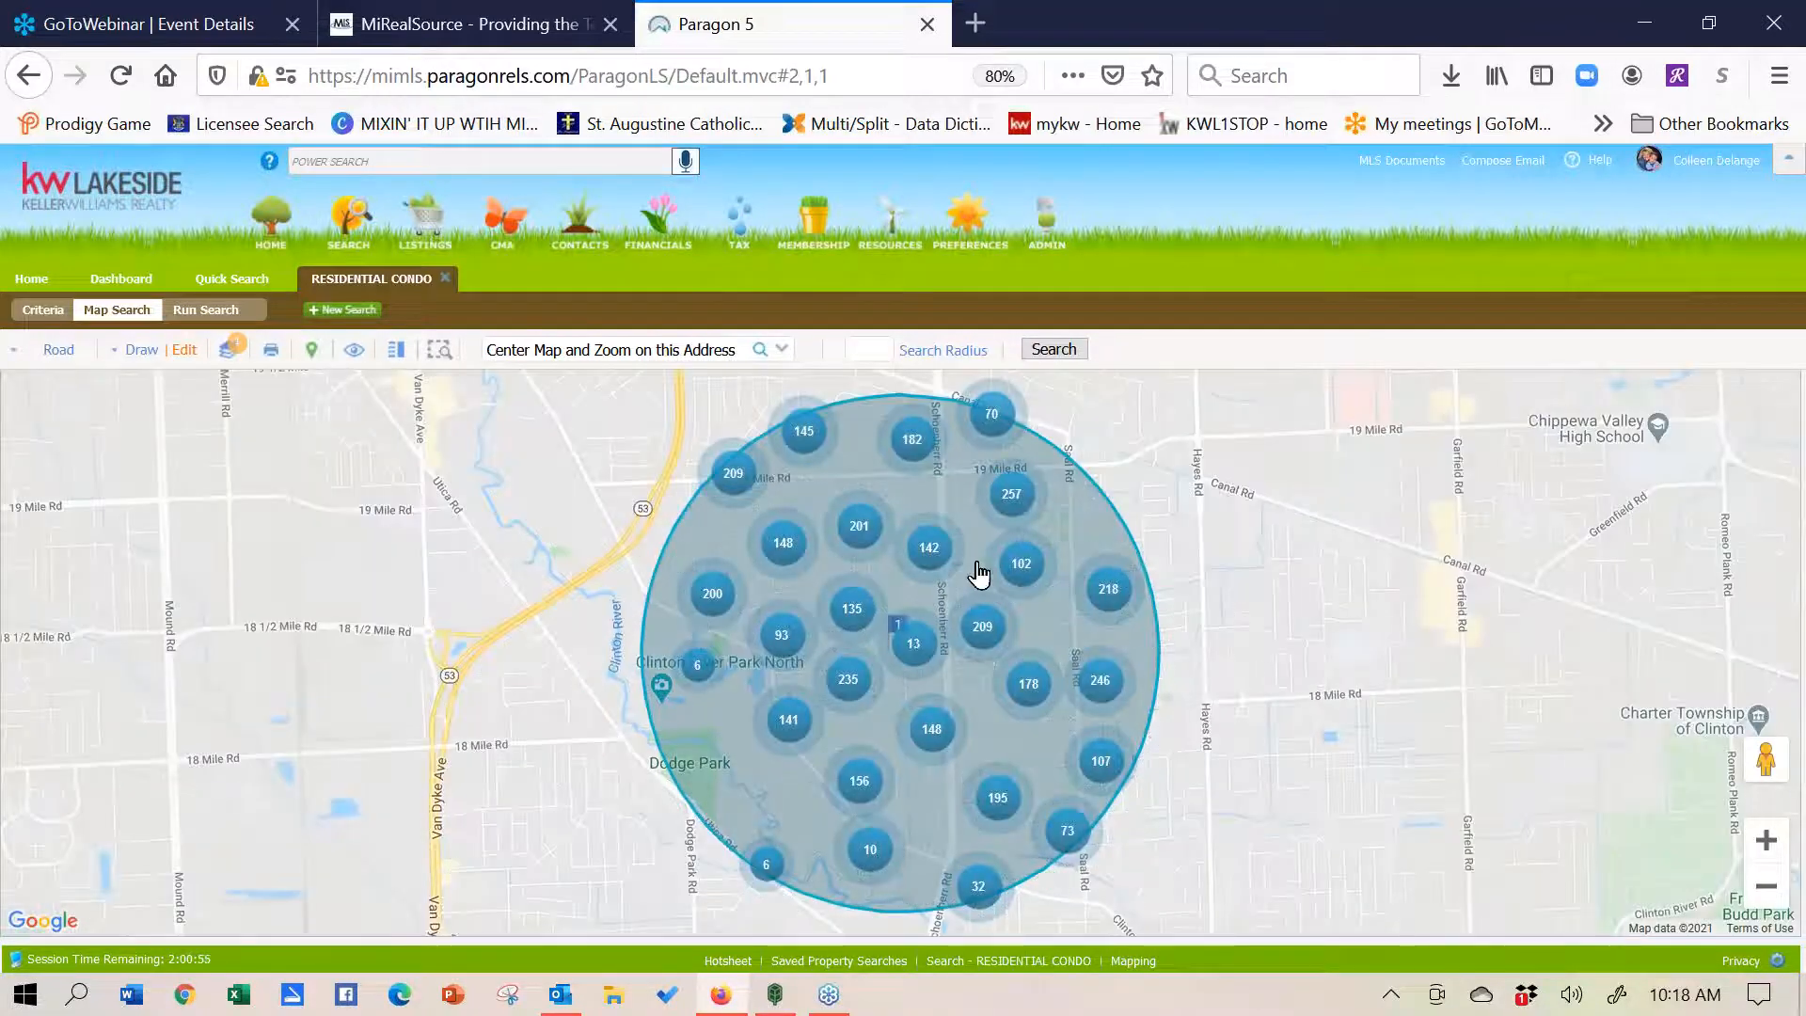
# - Restrict Closing Date to 6 Months Back (118 matches) and show them on the radius map
pyautogui.click(33, 311)
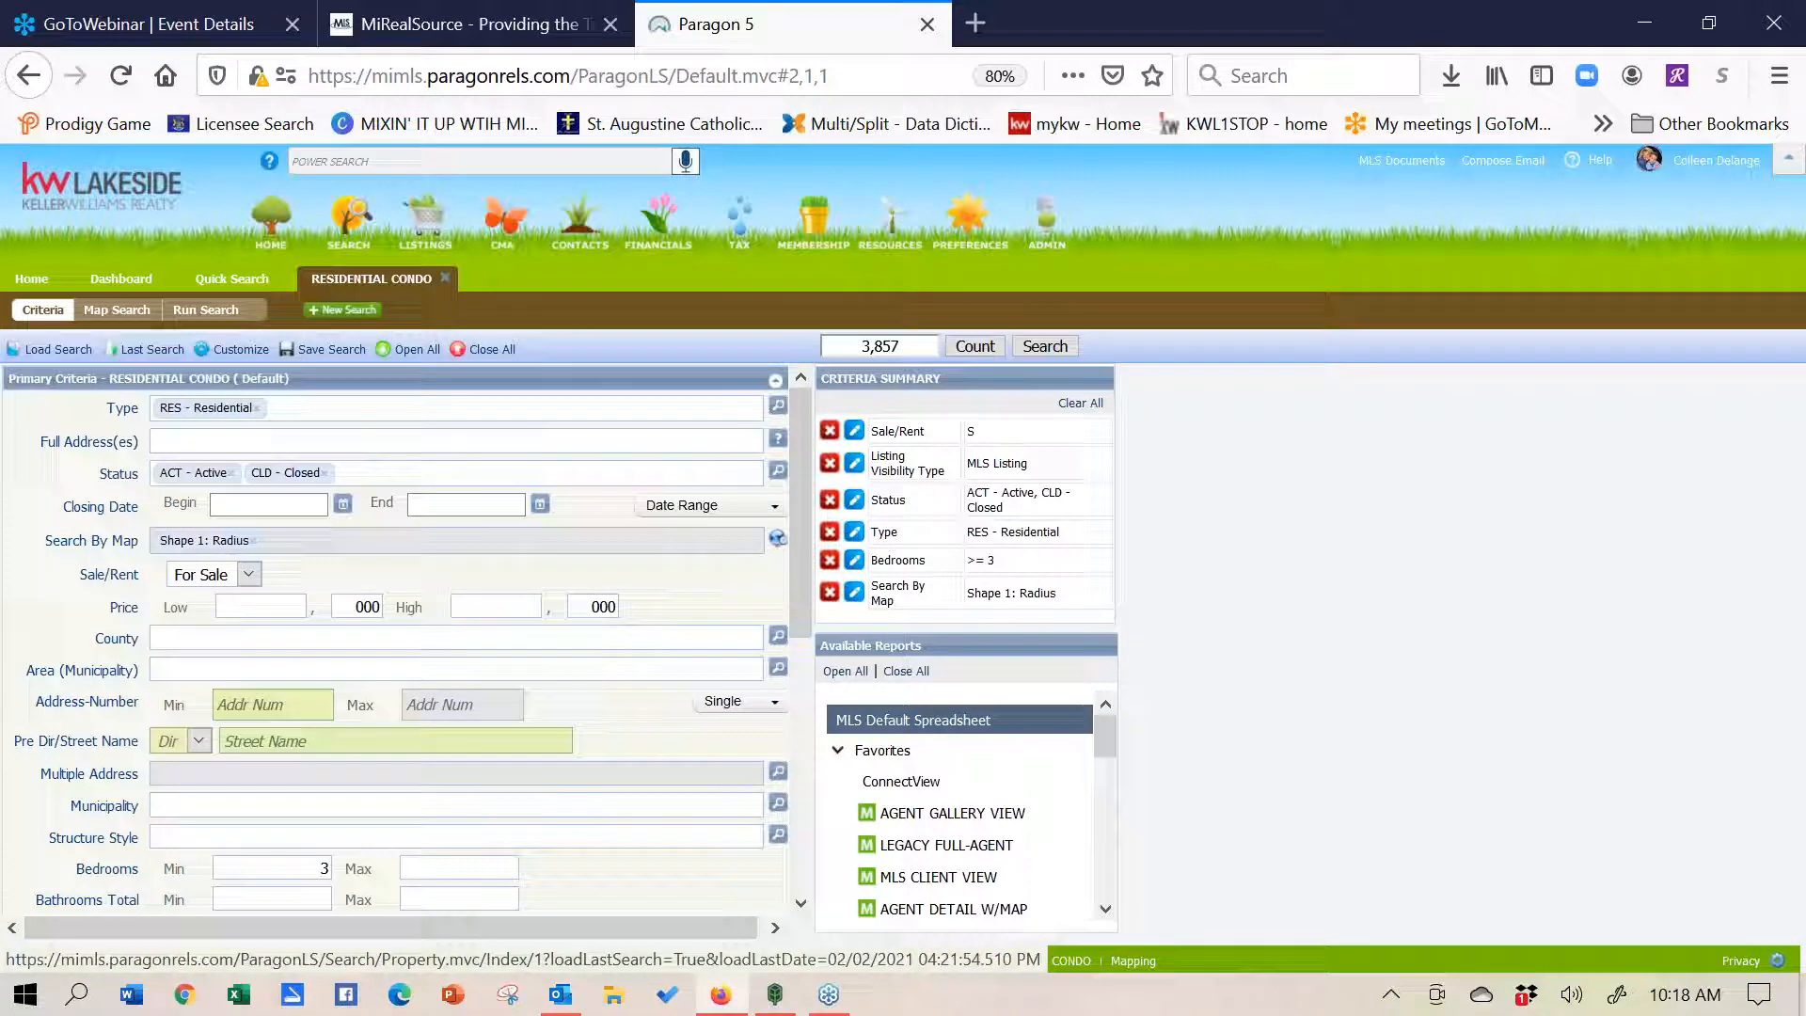
pyautogui.click(729, 508)
pyautogui.click(716, 603)
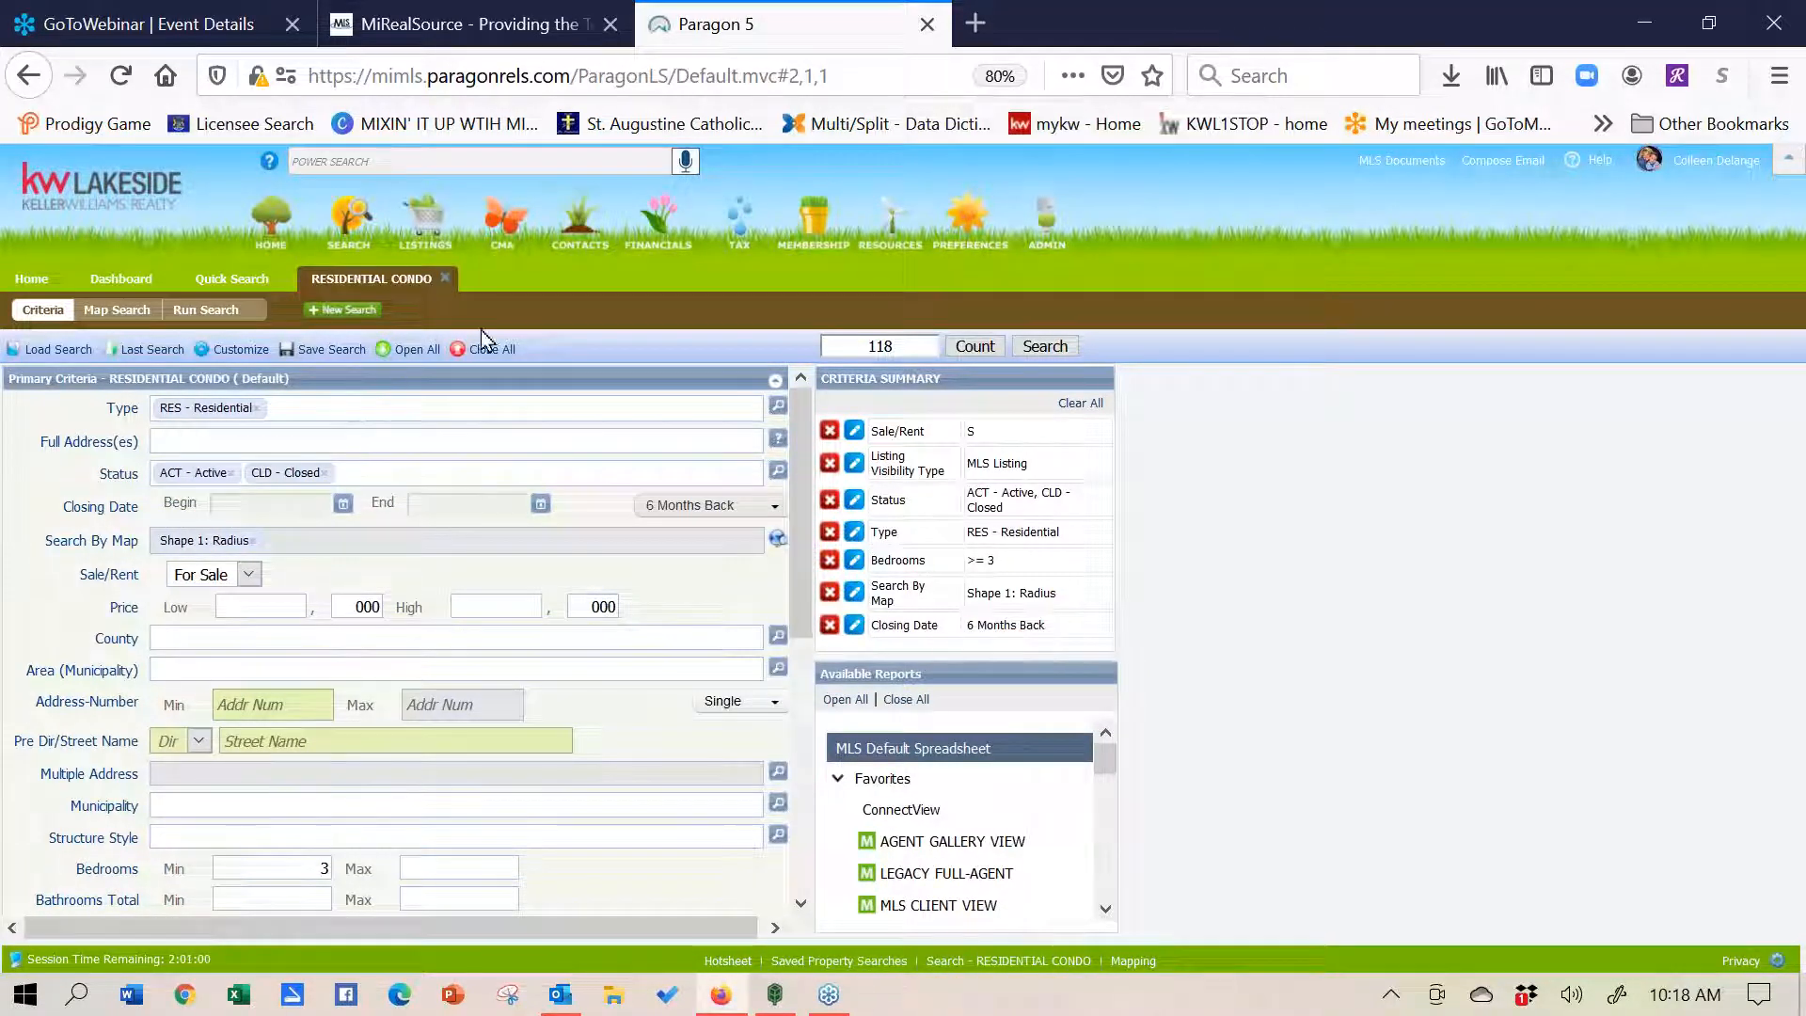
pyautogui.click(107, 311)
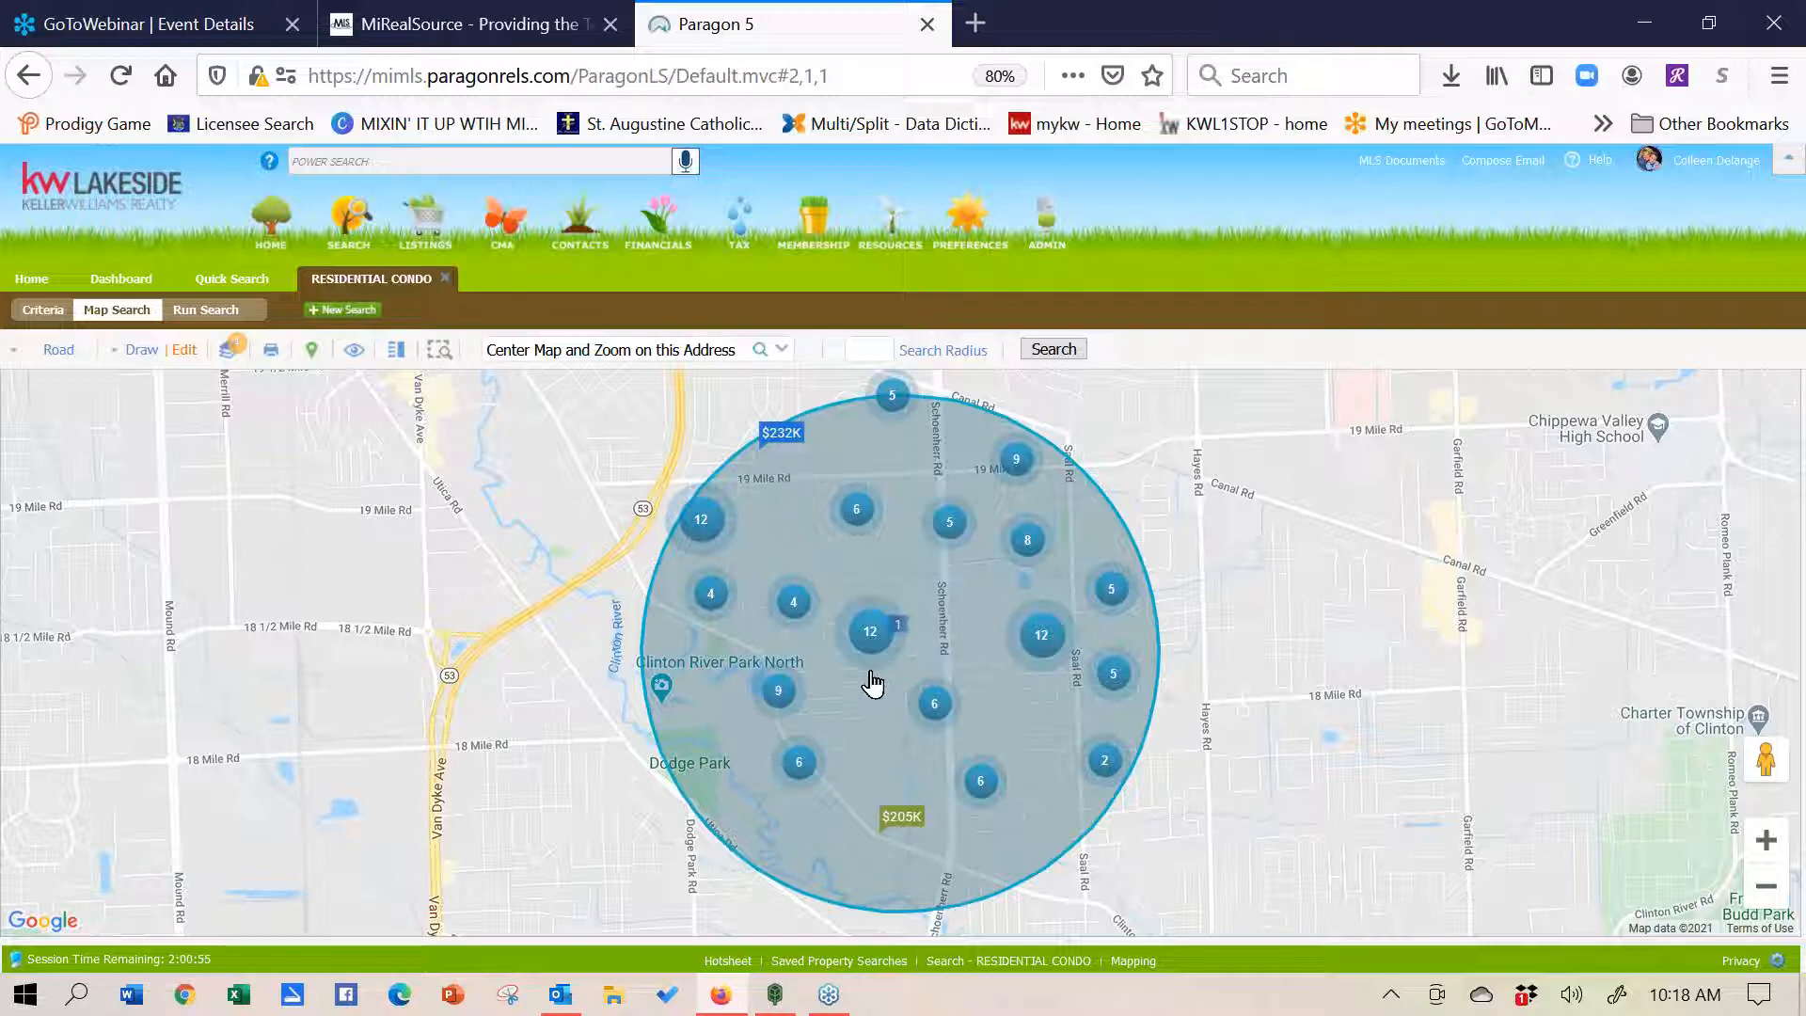
pyautogui.click(903, 821)
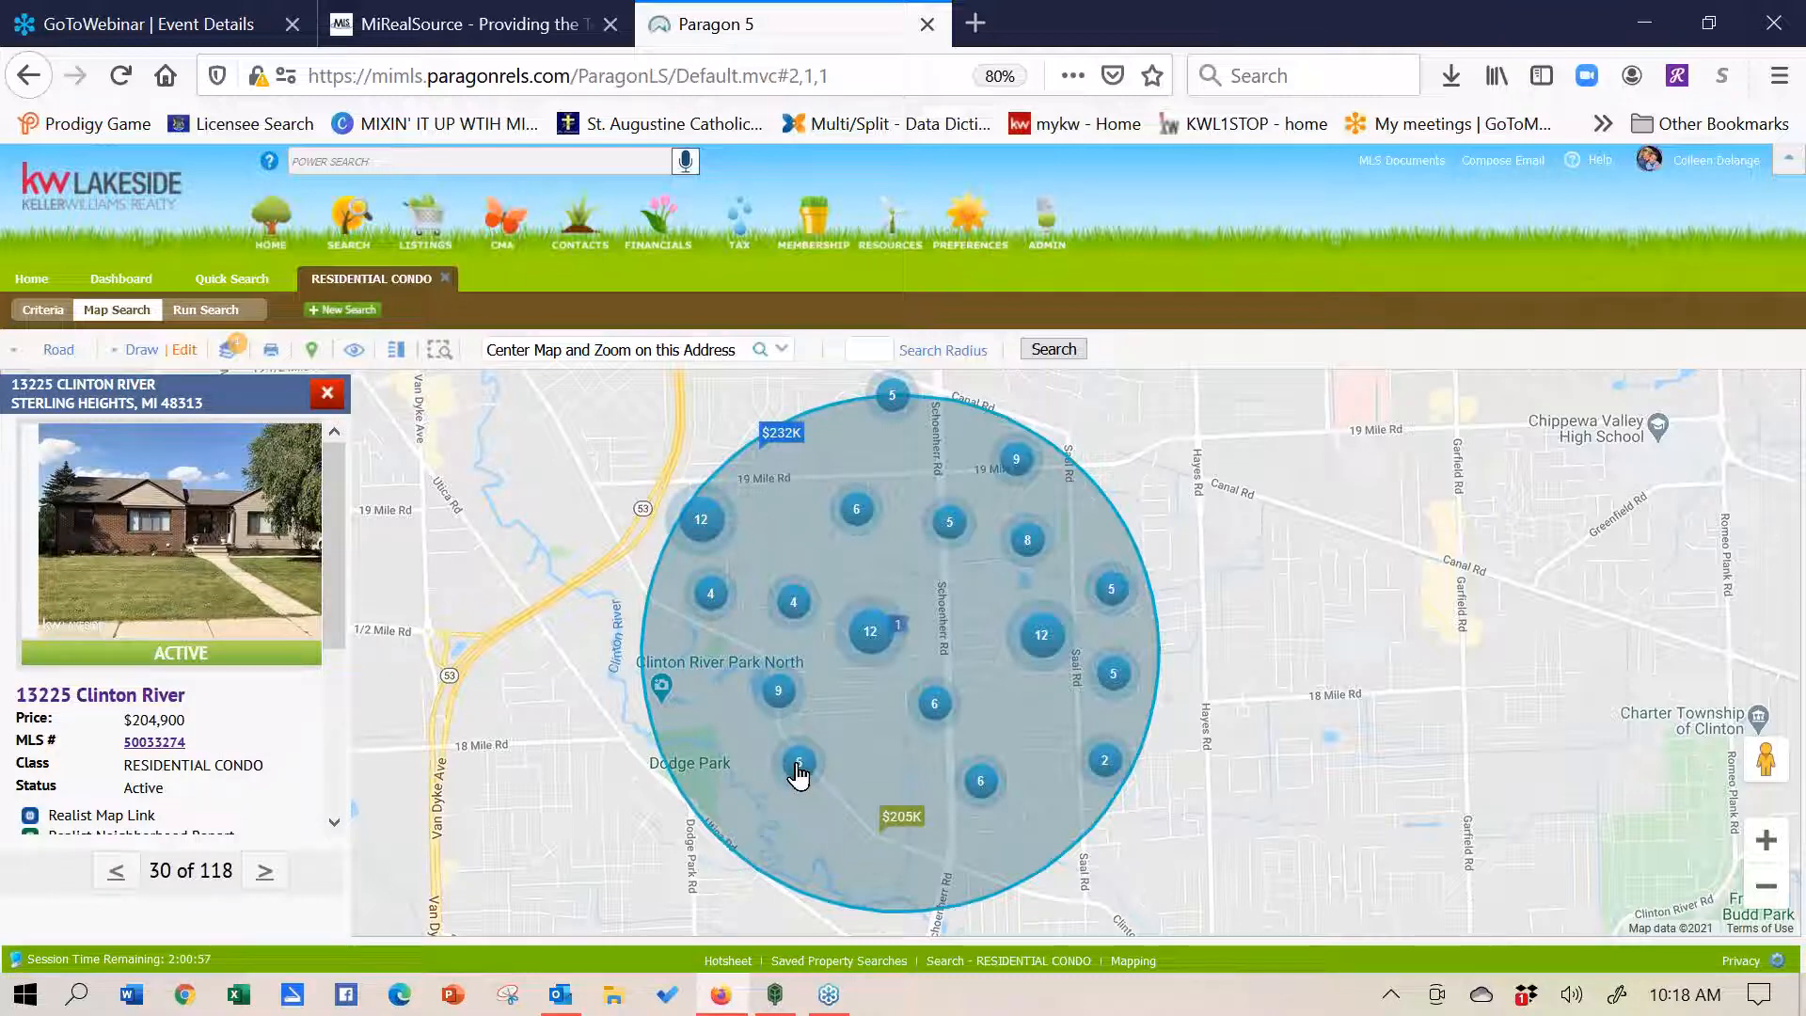
pyautogui.click(1768, 844)
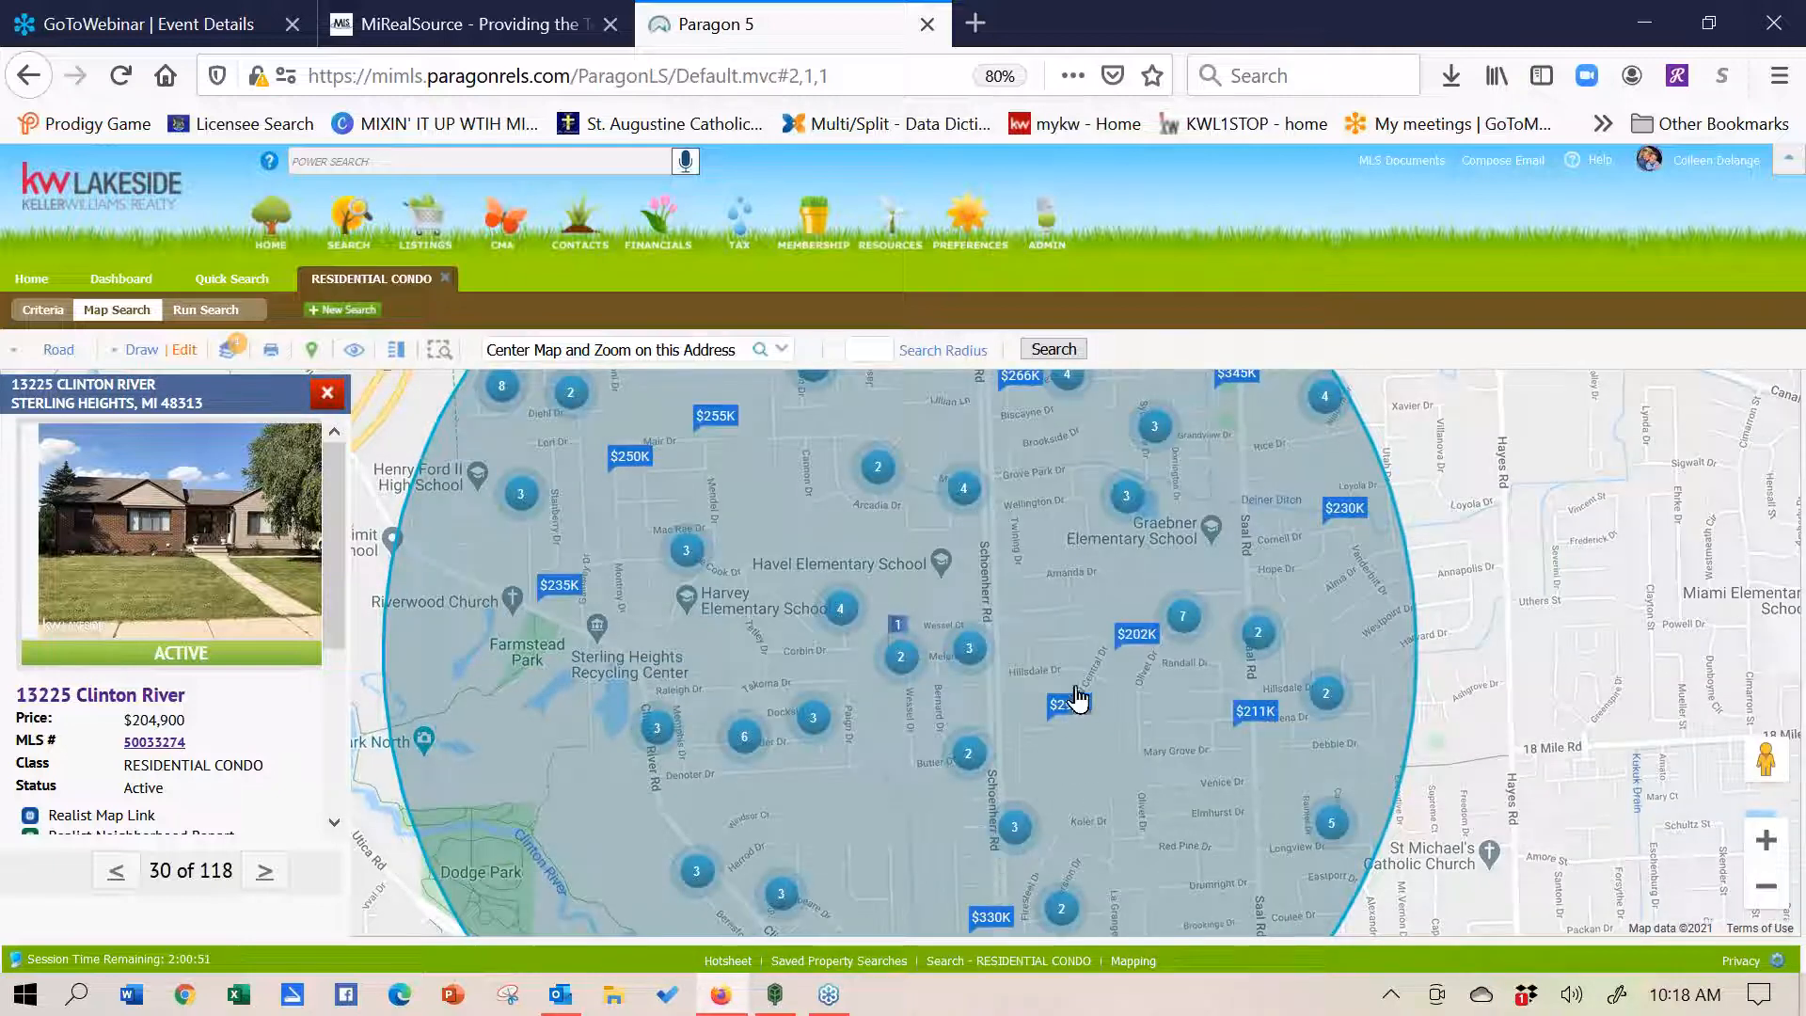
pyautogui.click(697, 880)
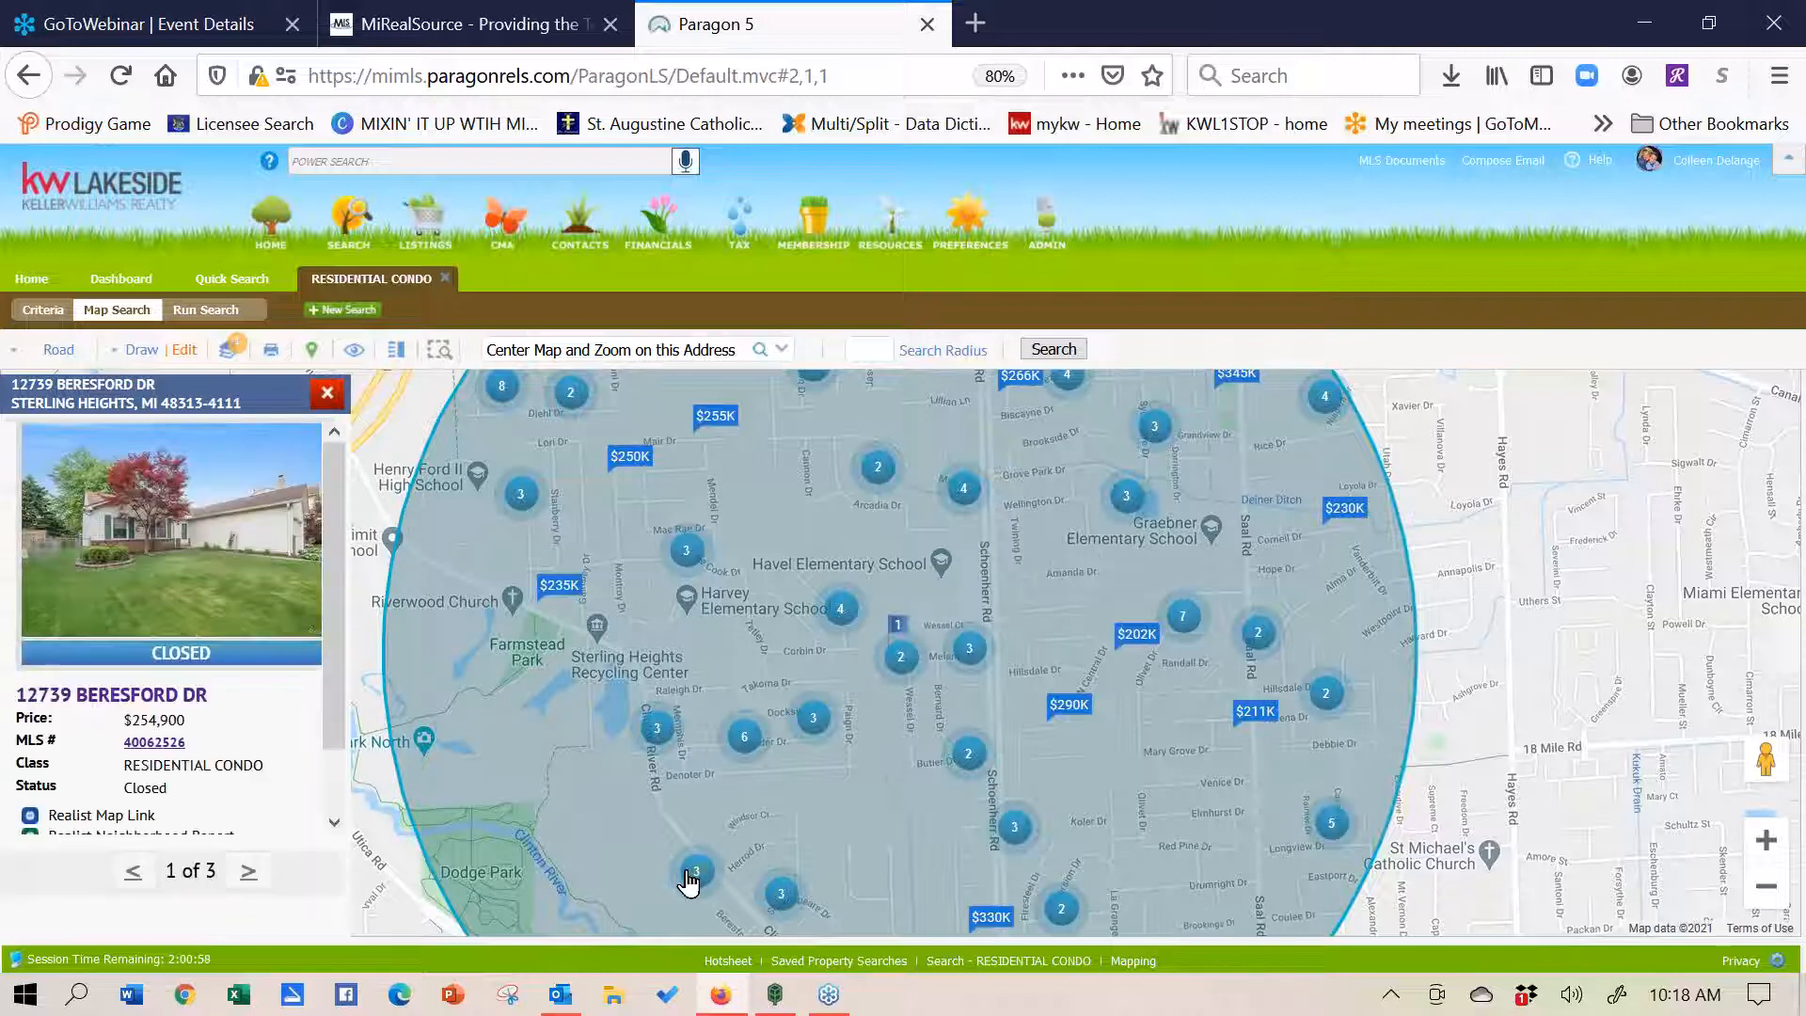
pyautogui.click(247, 872)
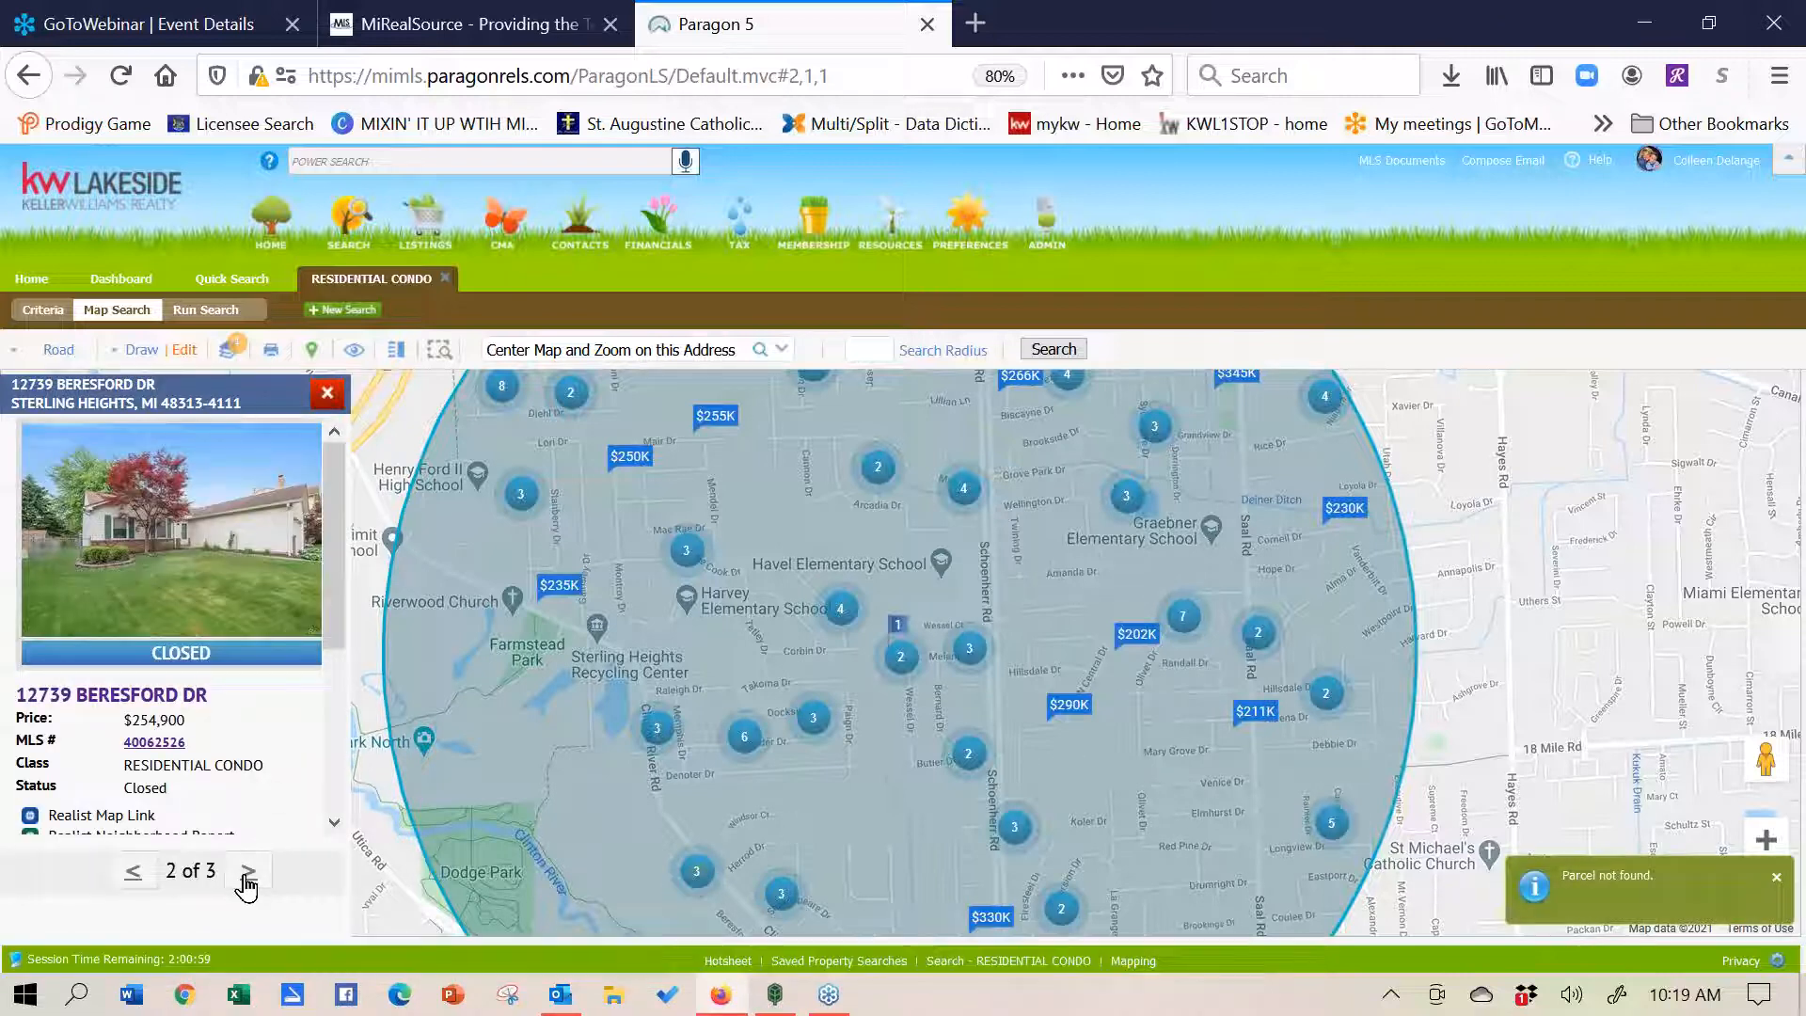
pyautogui.click(246, 880)
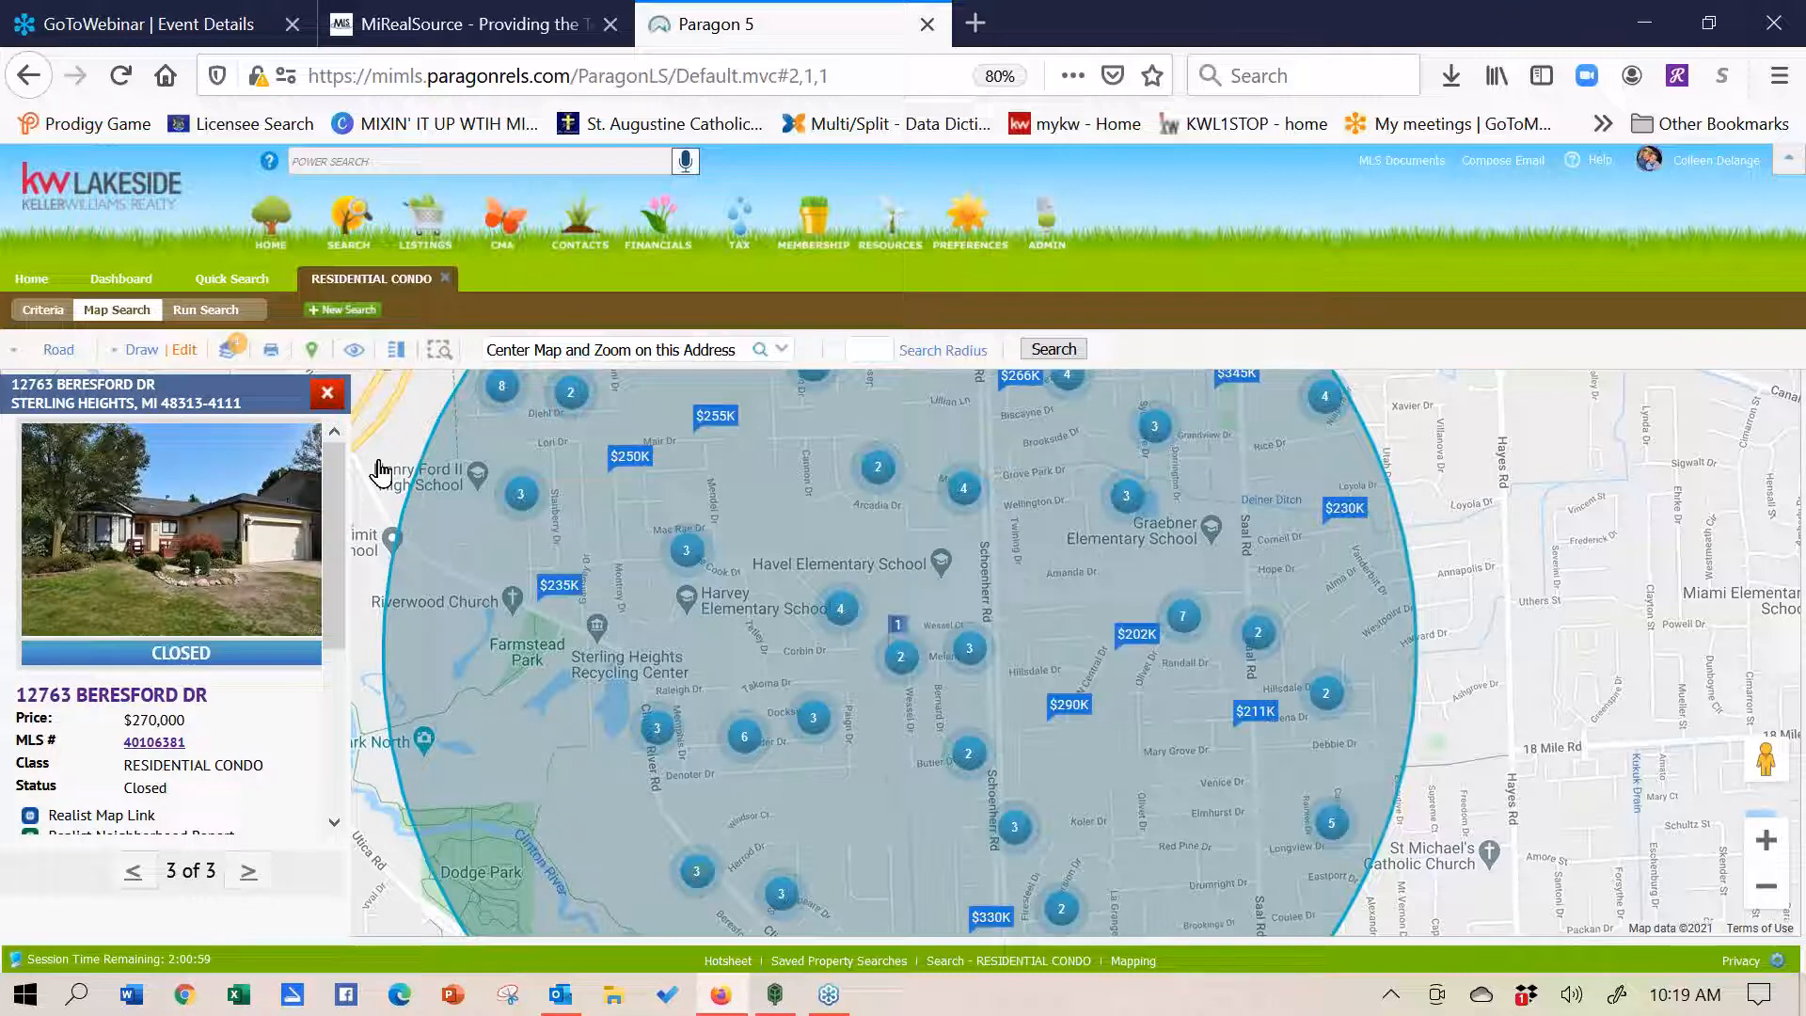
pyautogui.click(327, 397)
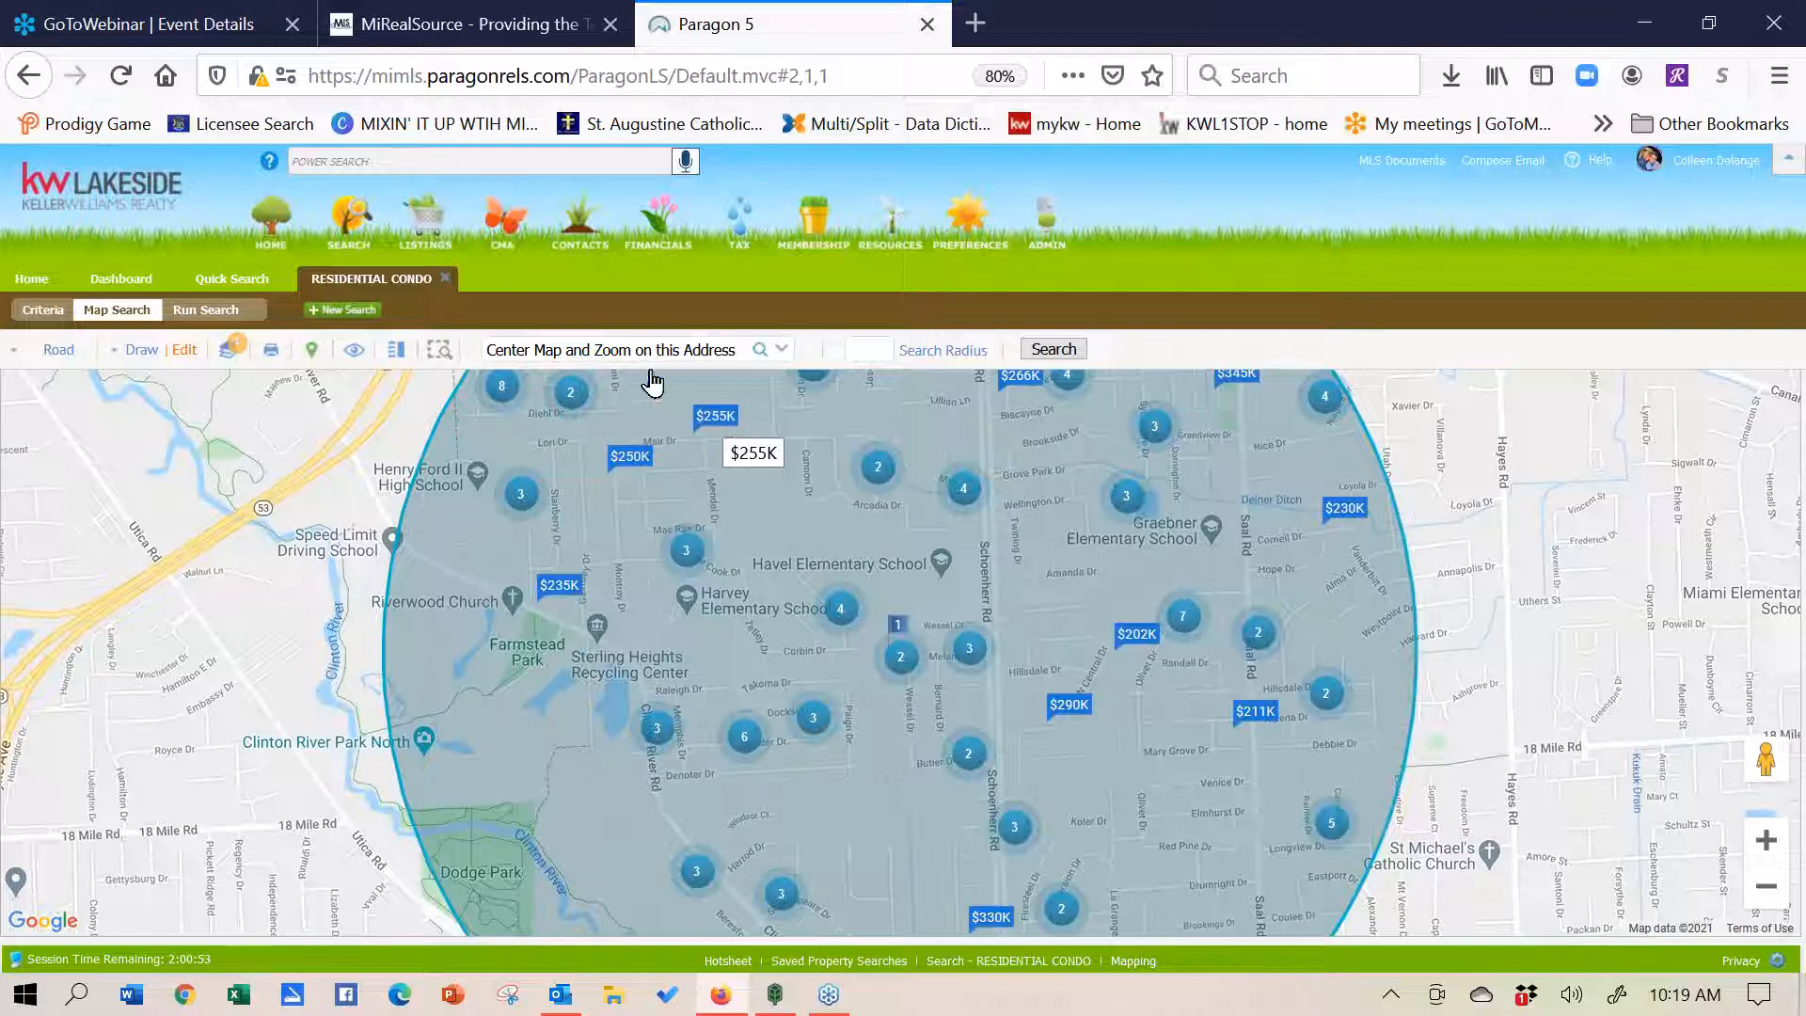
# - Centre the map search on 'gladwin, mi'
pyautogui.click(605, 349)
pyautogui.write('gladwin')
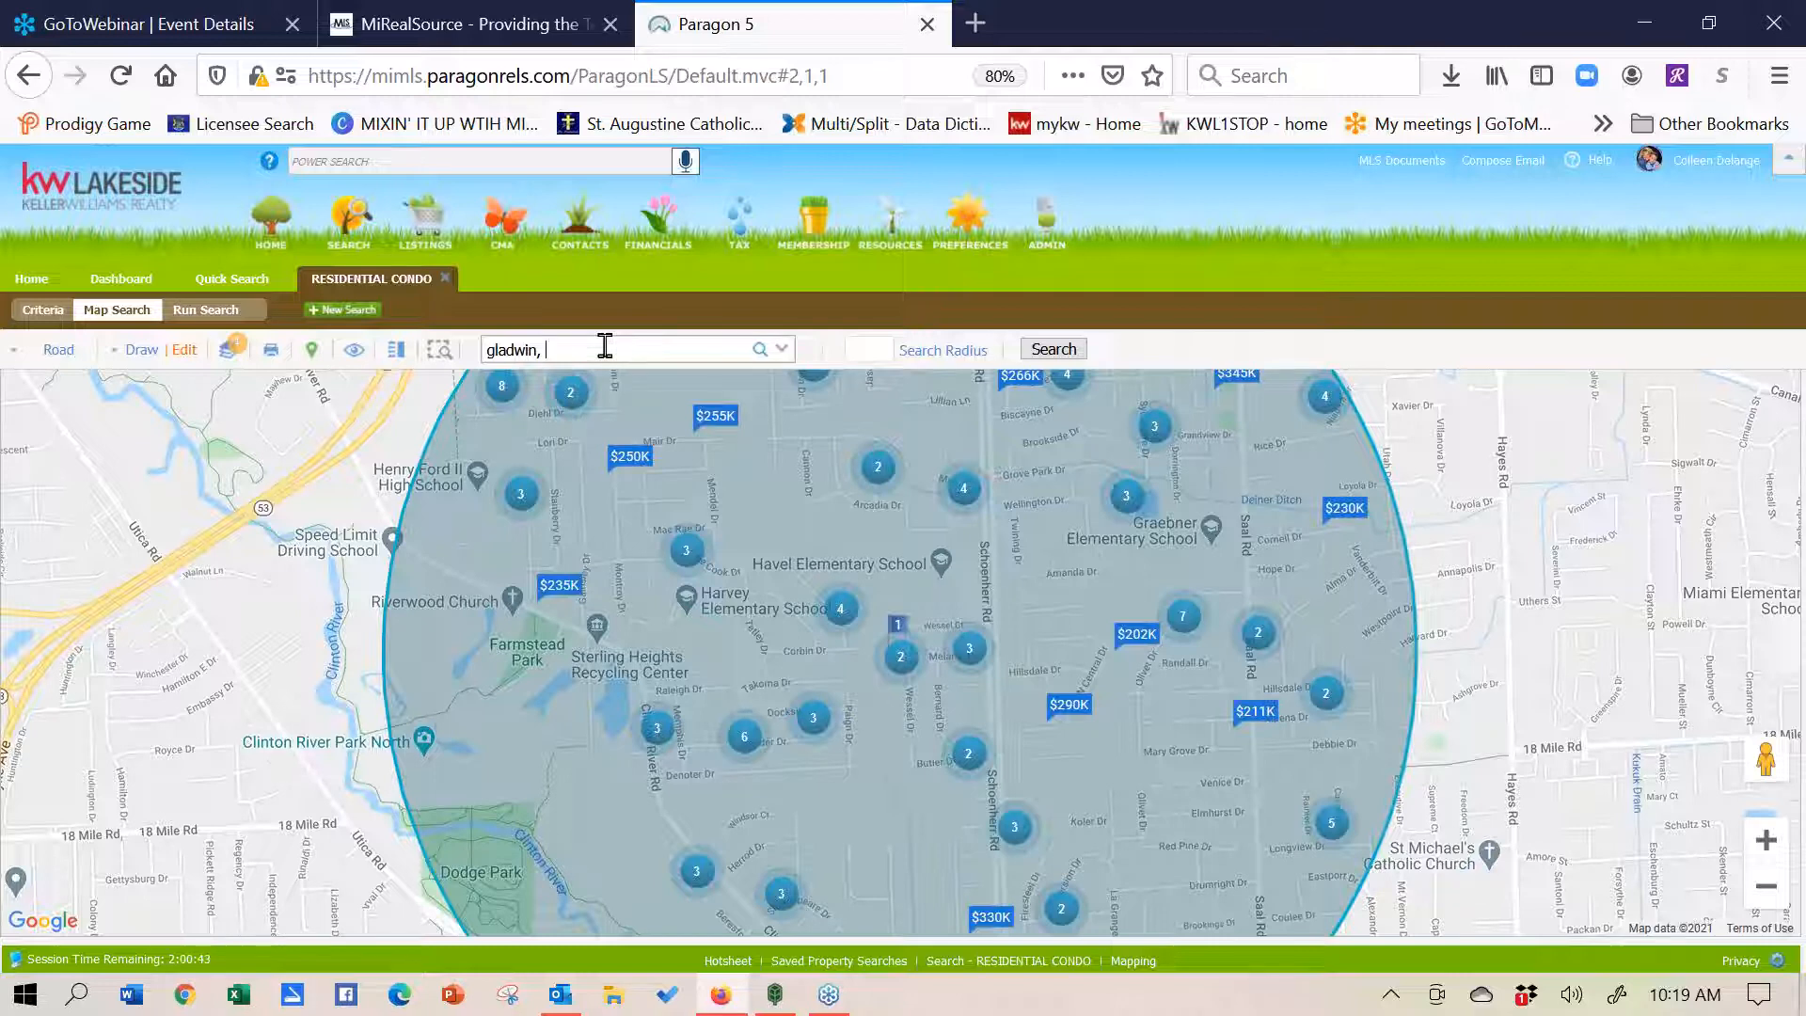
pyautogui.write(', mi')
pyautogui.press('Return')
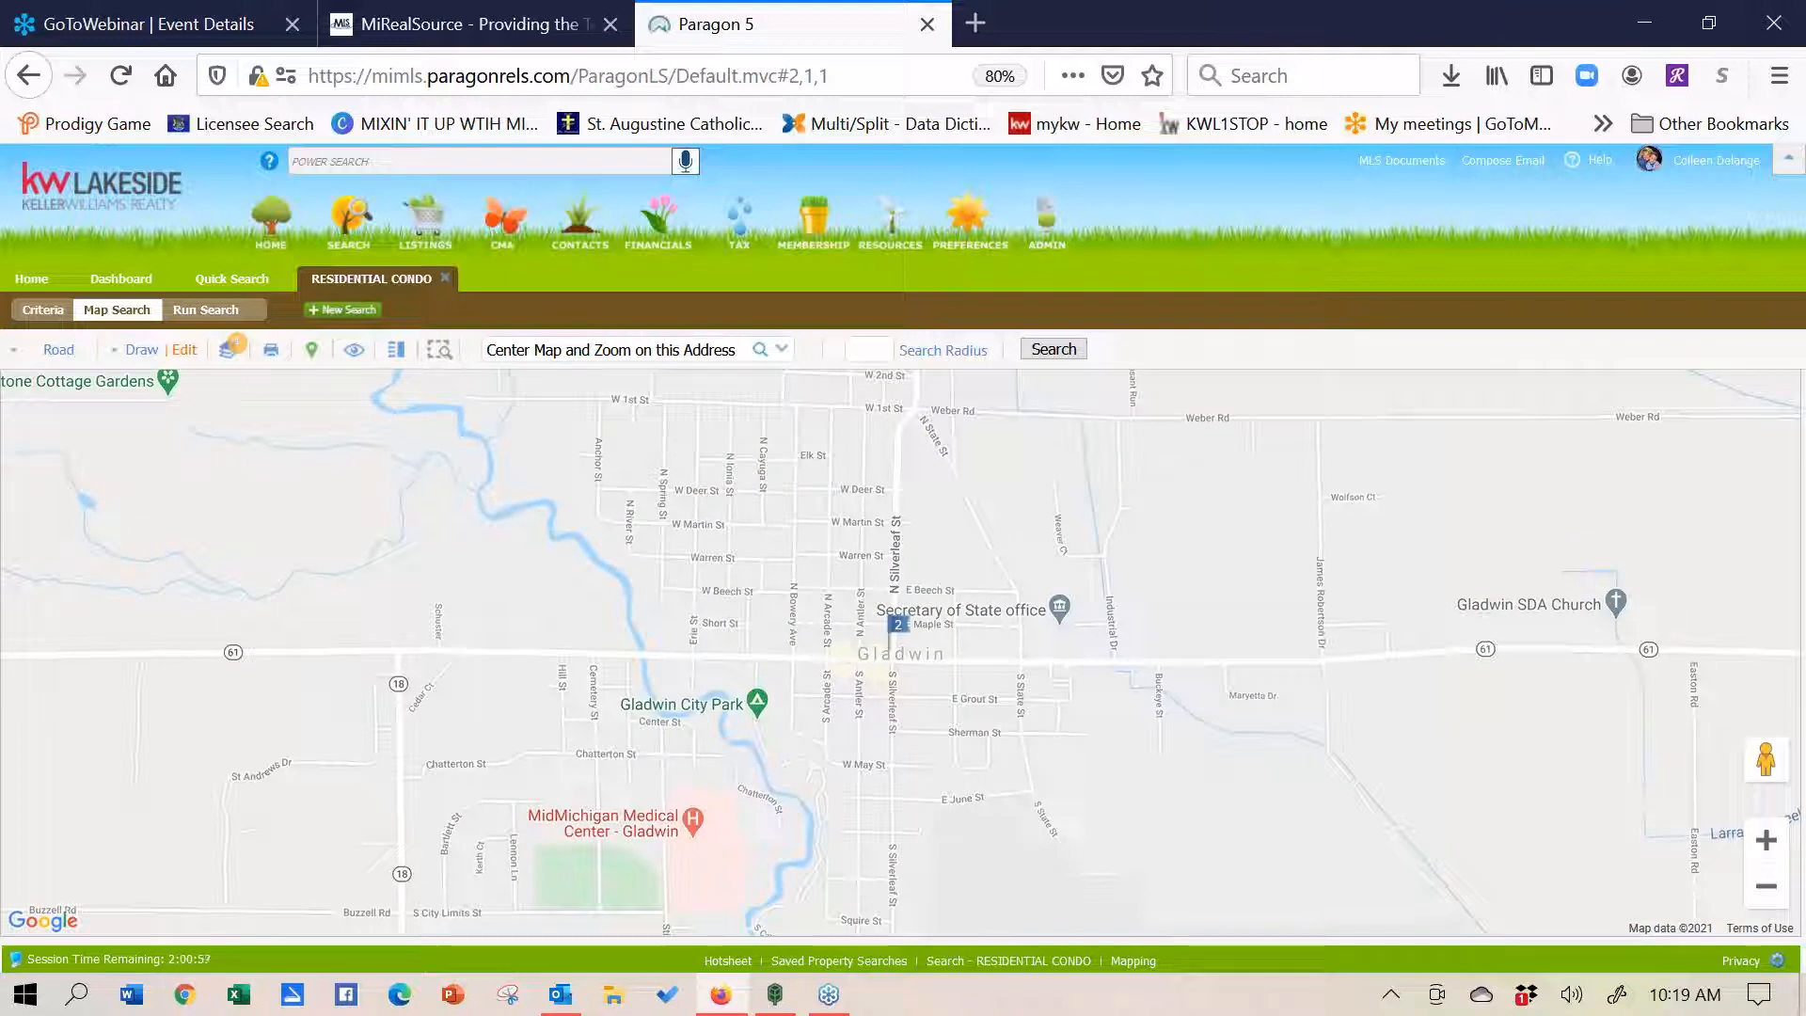
# - Adjust the map around Gladwin down to street level with street names visible
pyautogui.click(1765, 889)
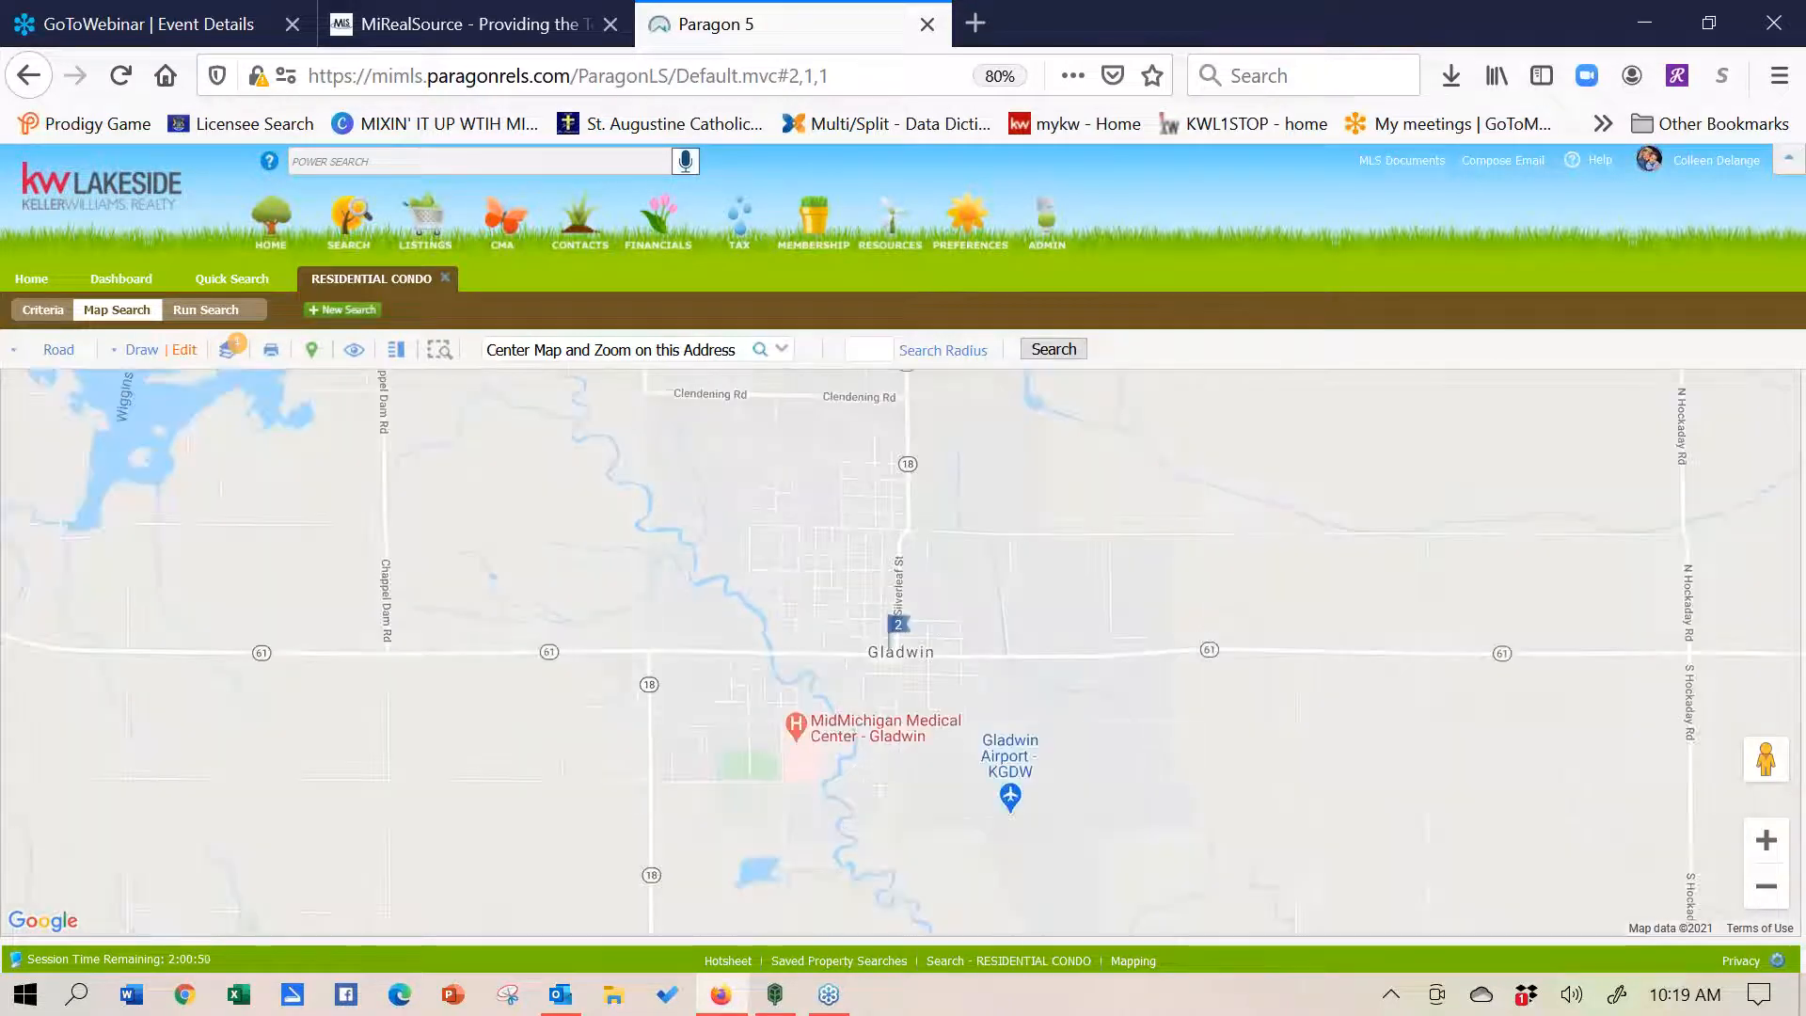
pyautogui.moveTo(1132, 544); pyautogui.dragTo(1206, 653)
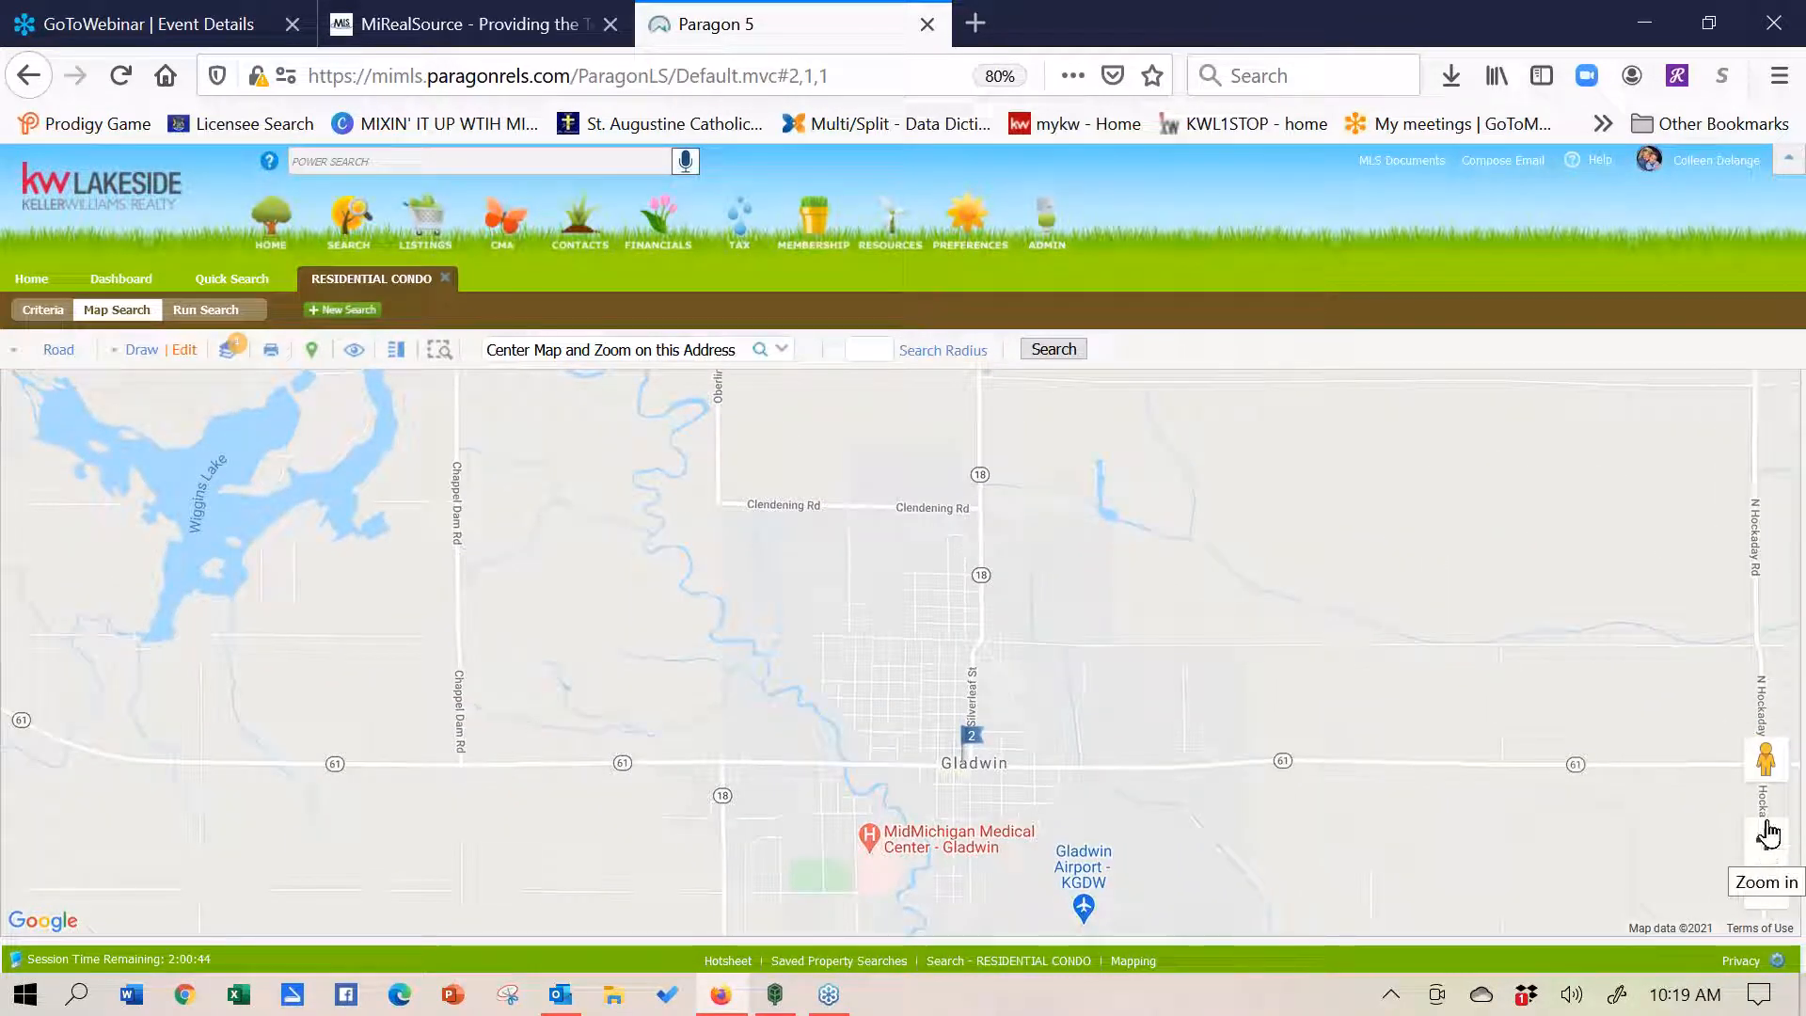
pyautogui.click(1769, 842)
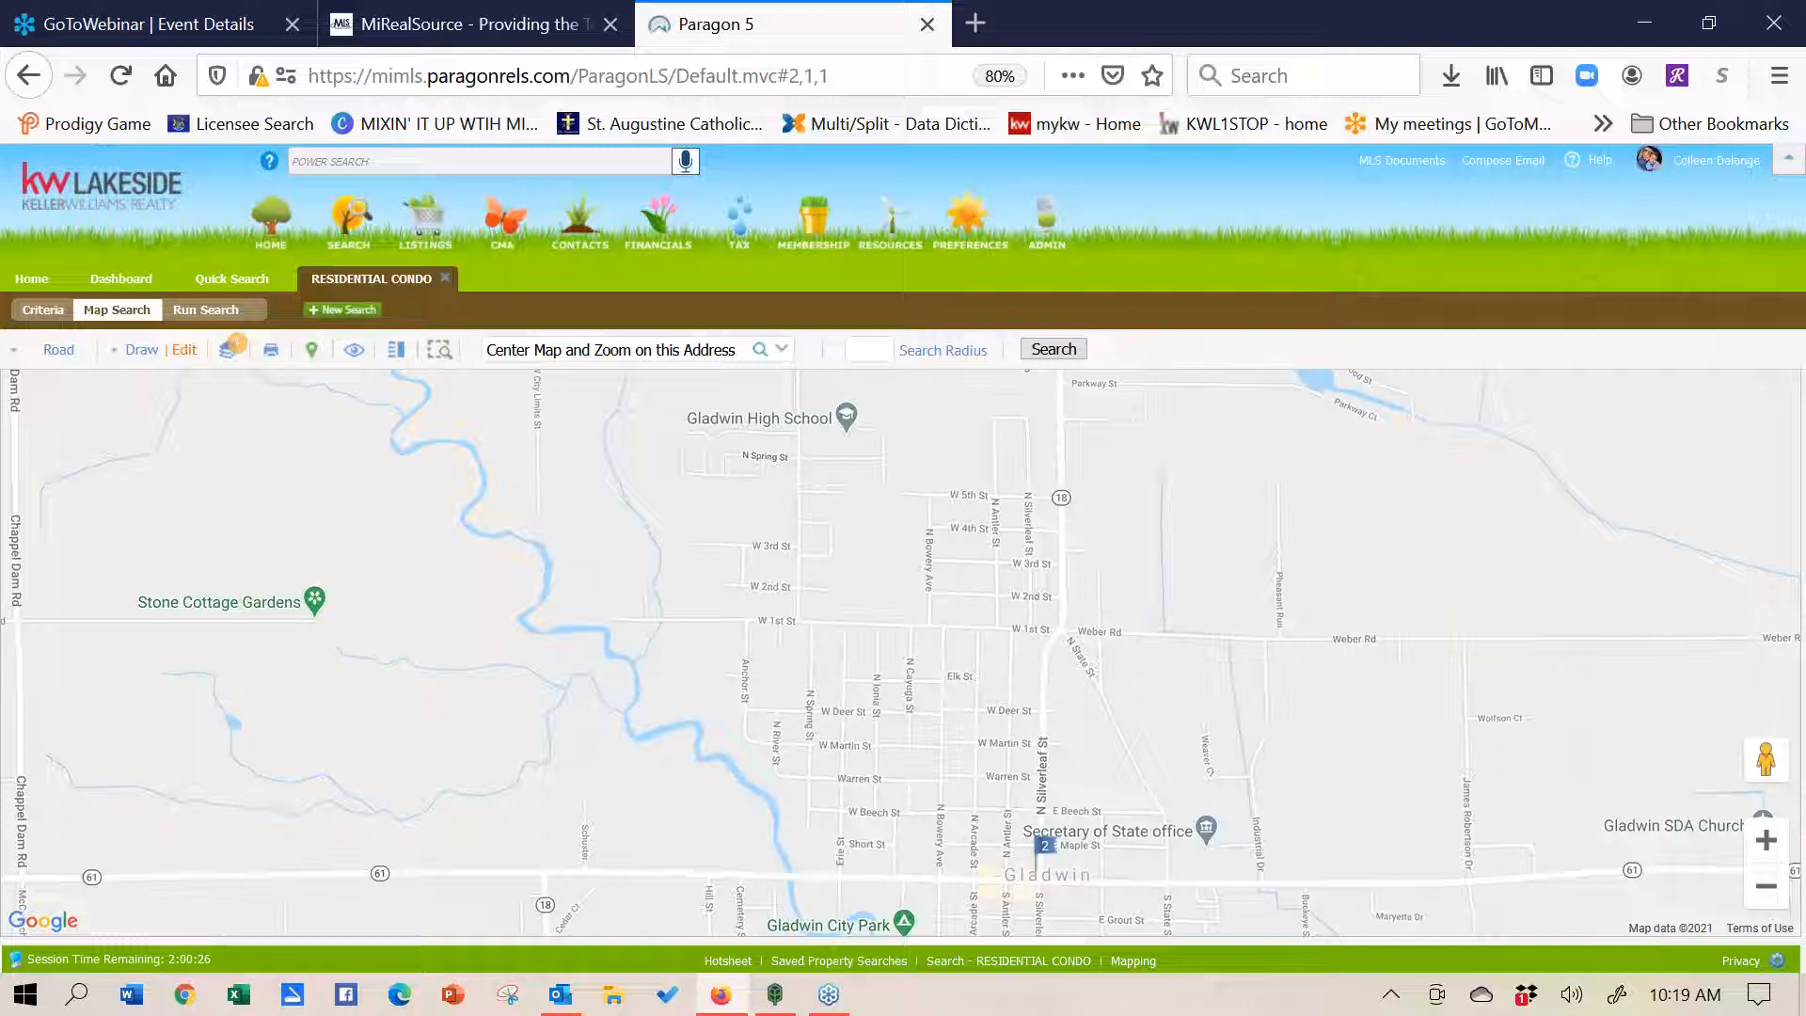
pyautogui.click(140, 350)
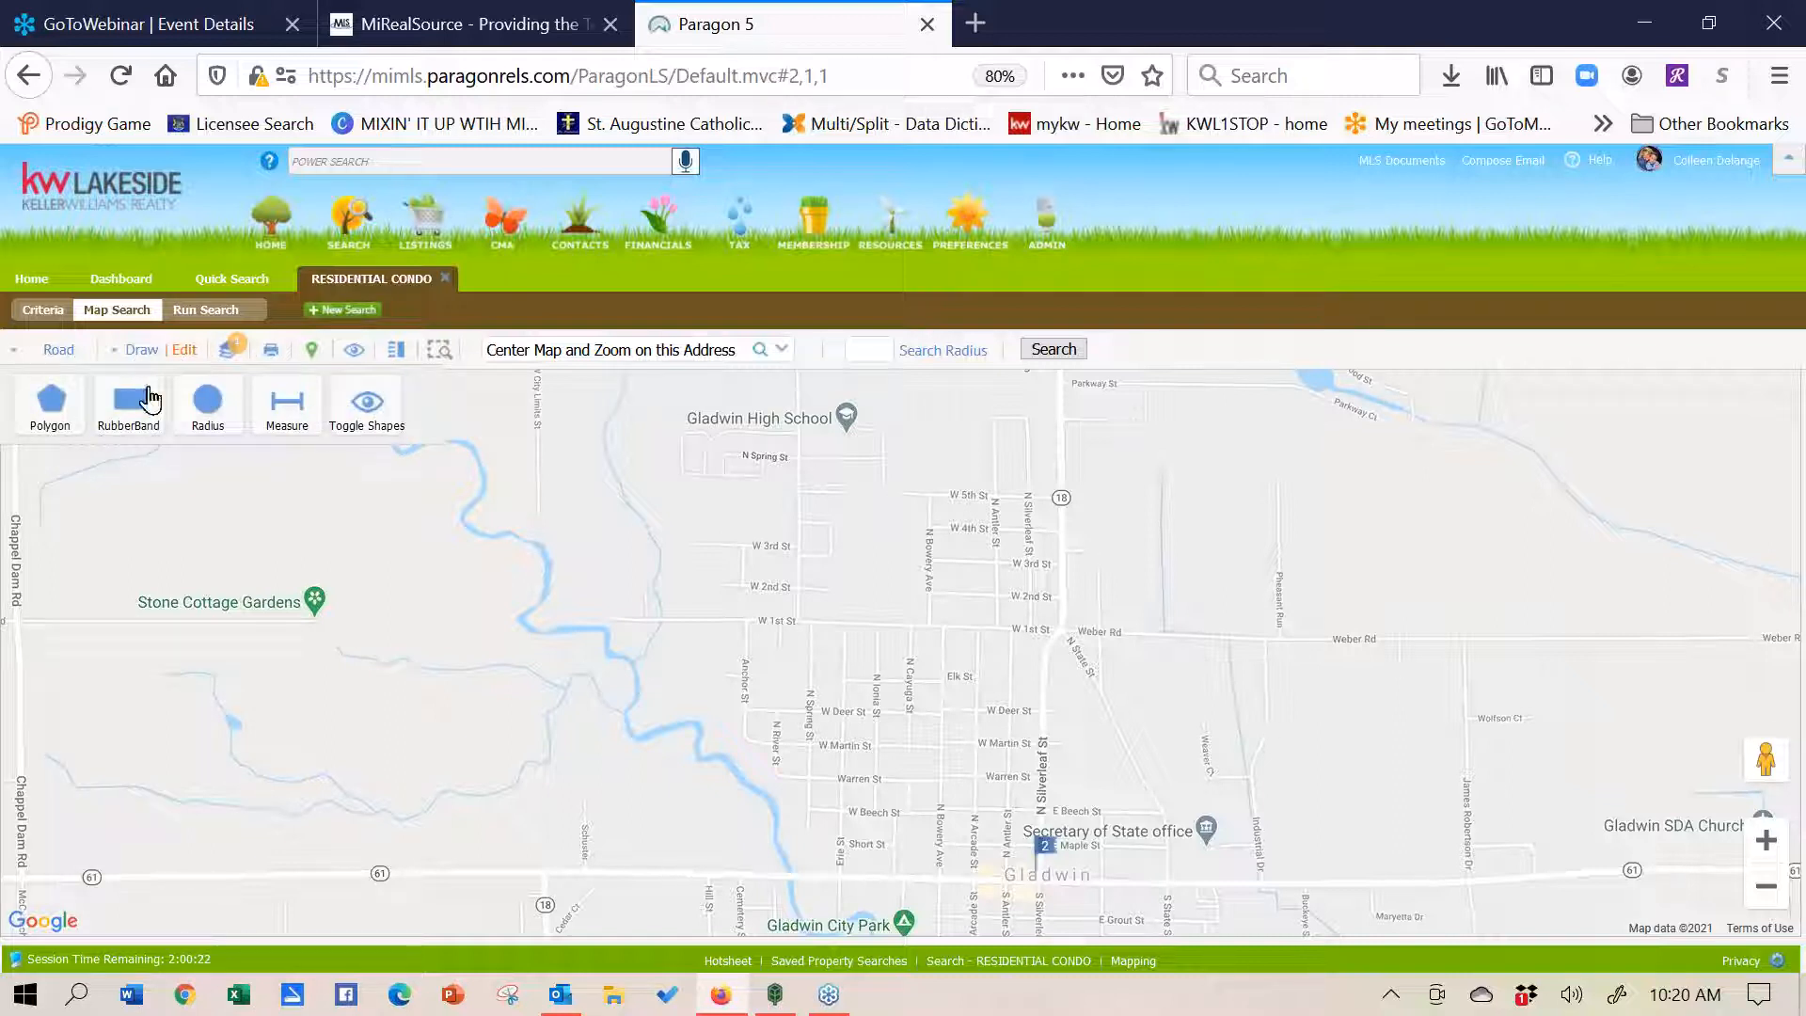
# - Start a polygon near the river, tracing south and east along the main road to James Robertson Dr
pyautogui.click(52, 403)
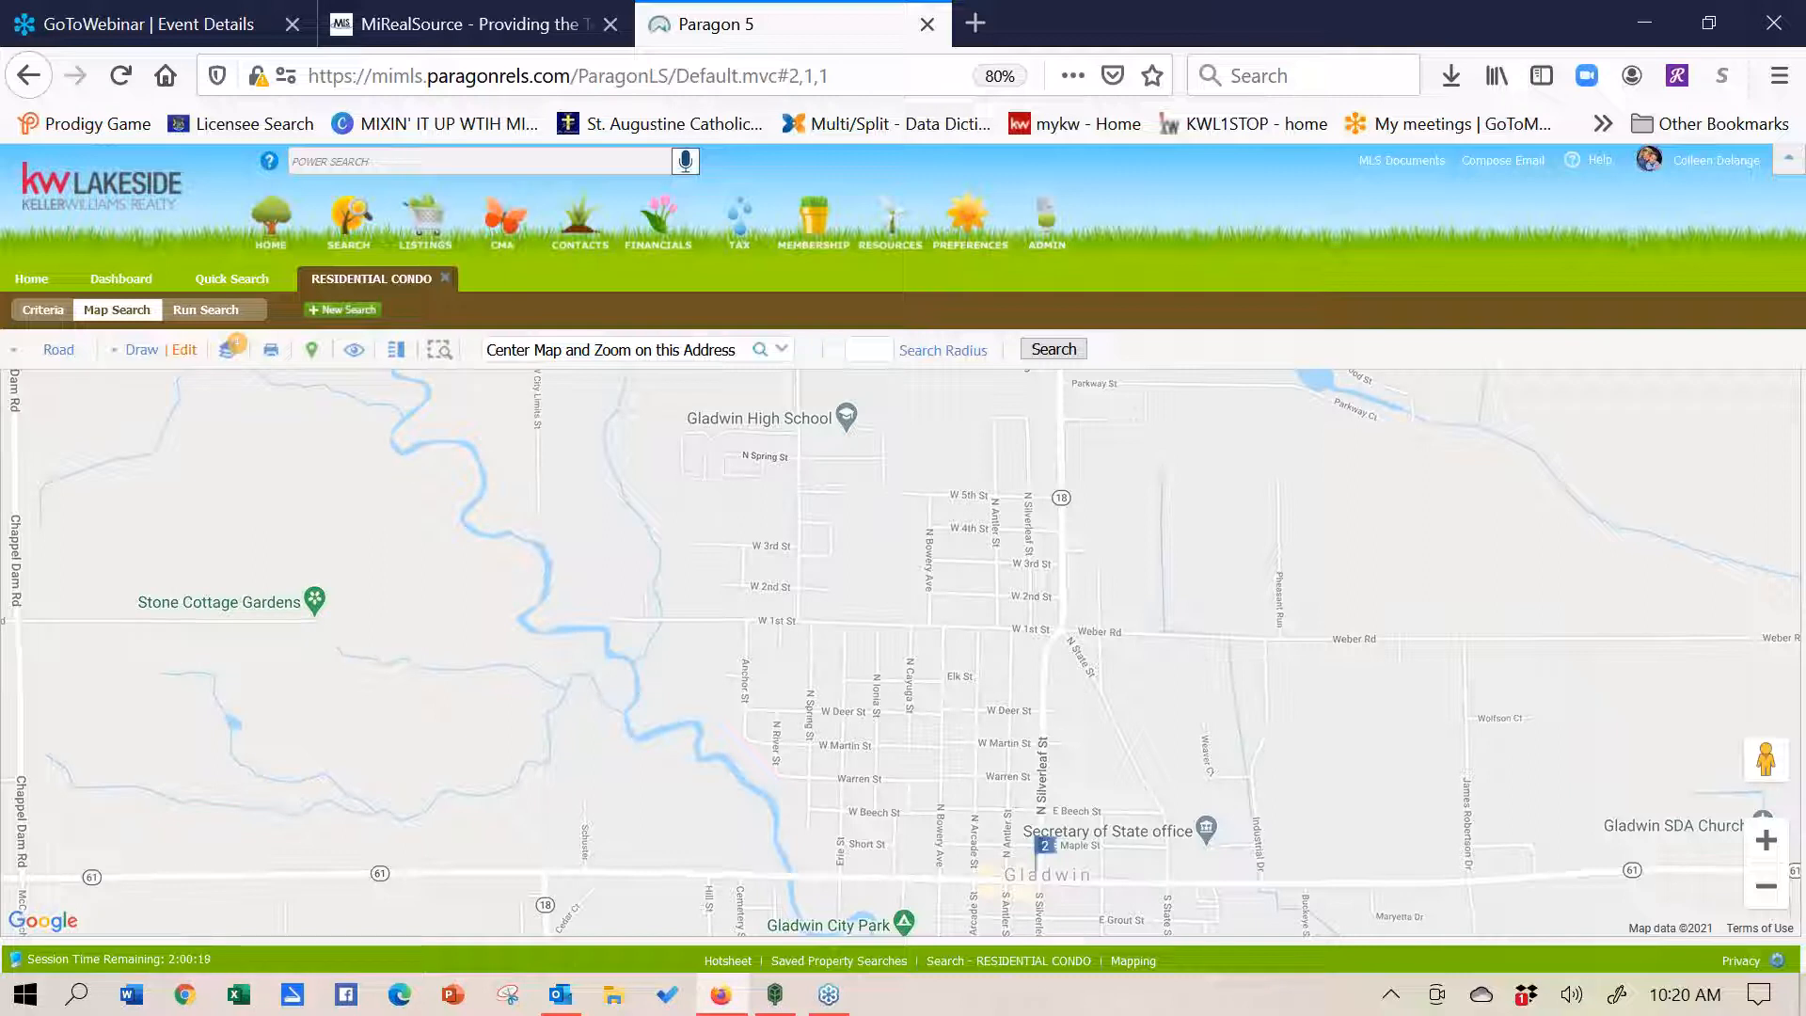
pyautogui.click(664, 602)
pyautogui.click(643, 664)
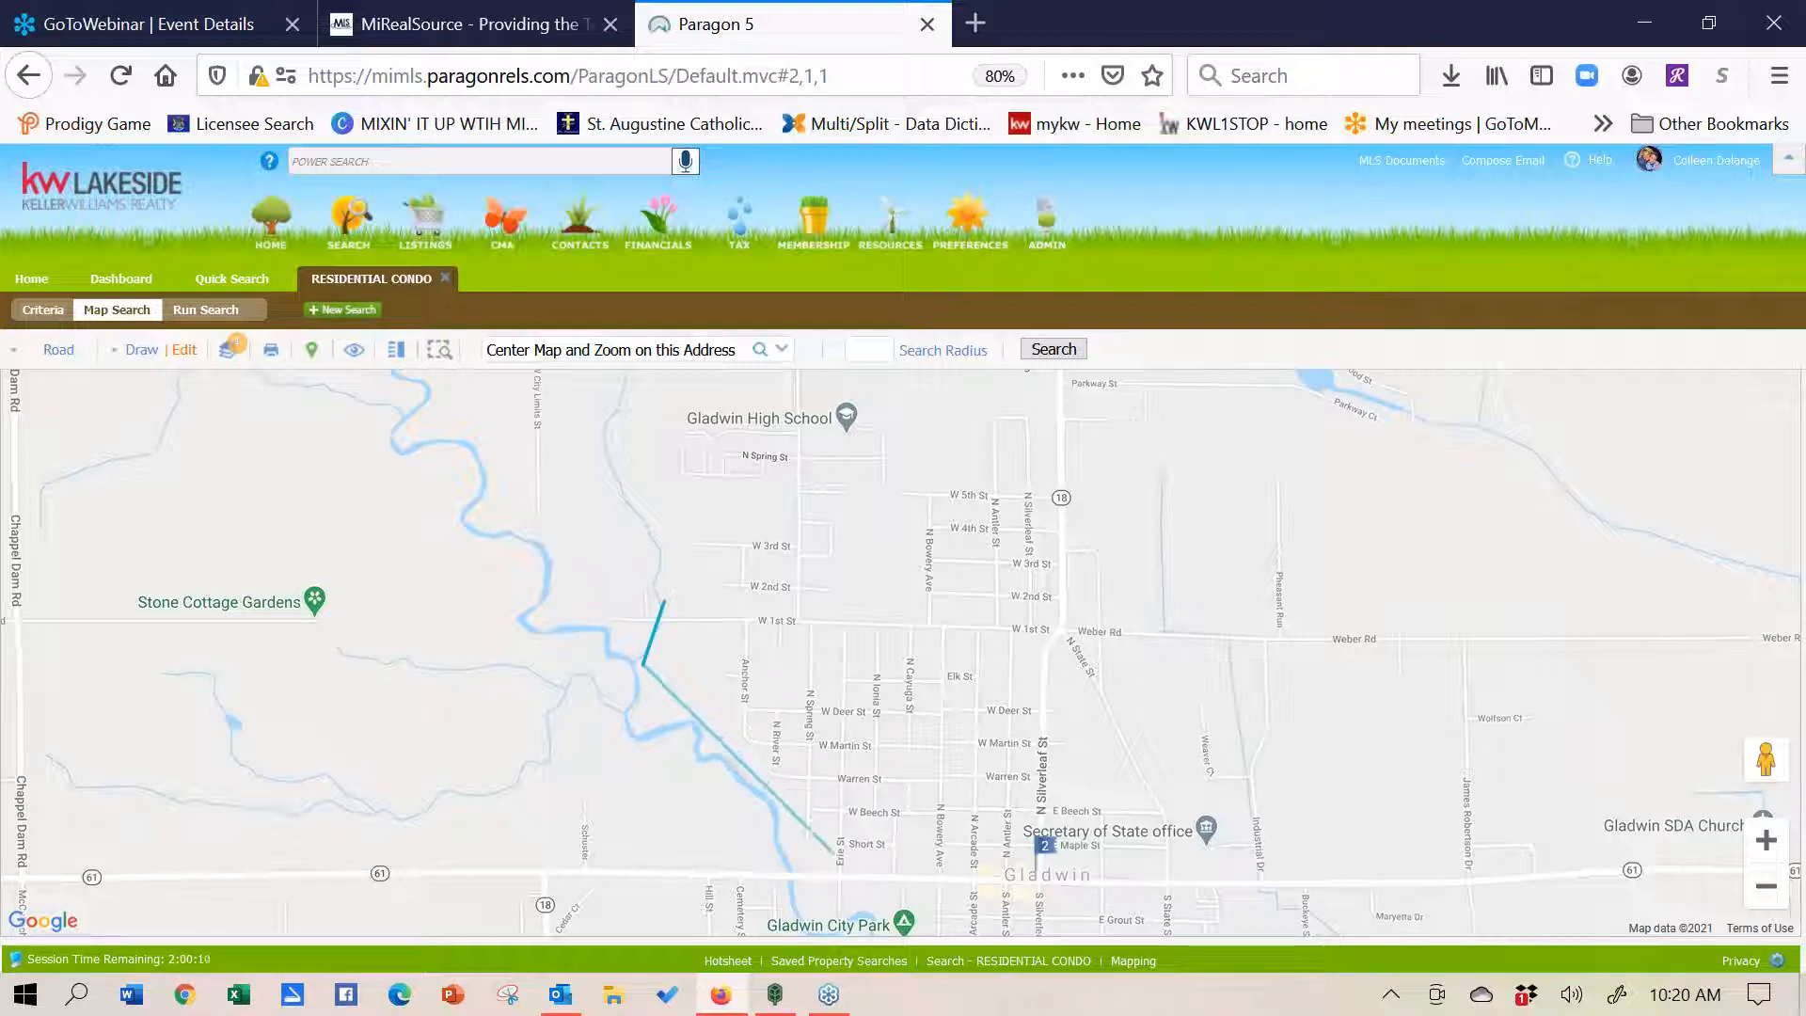
pyautogui.click(832, 856)
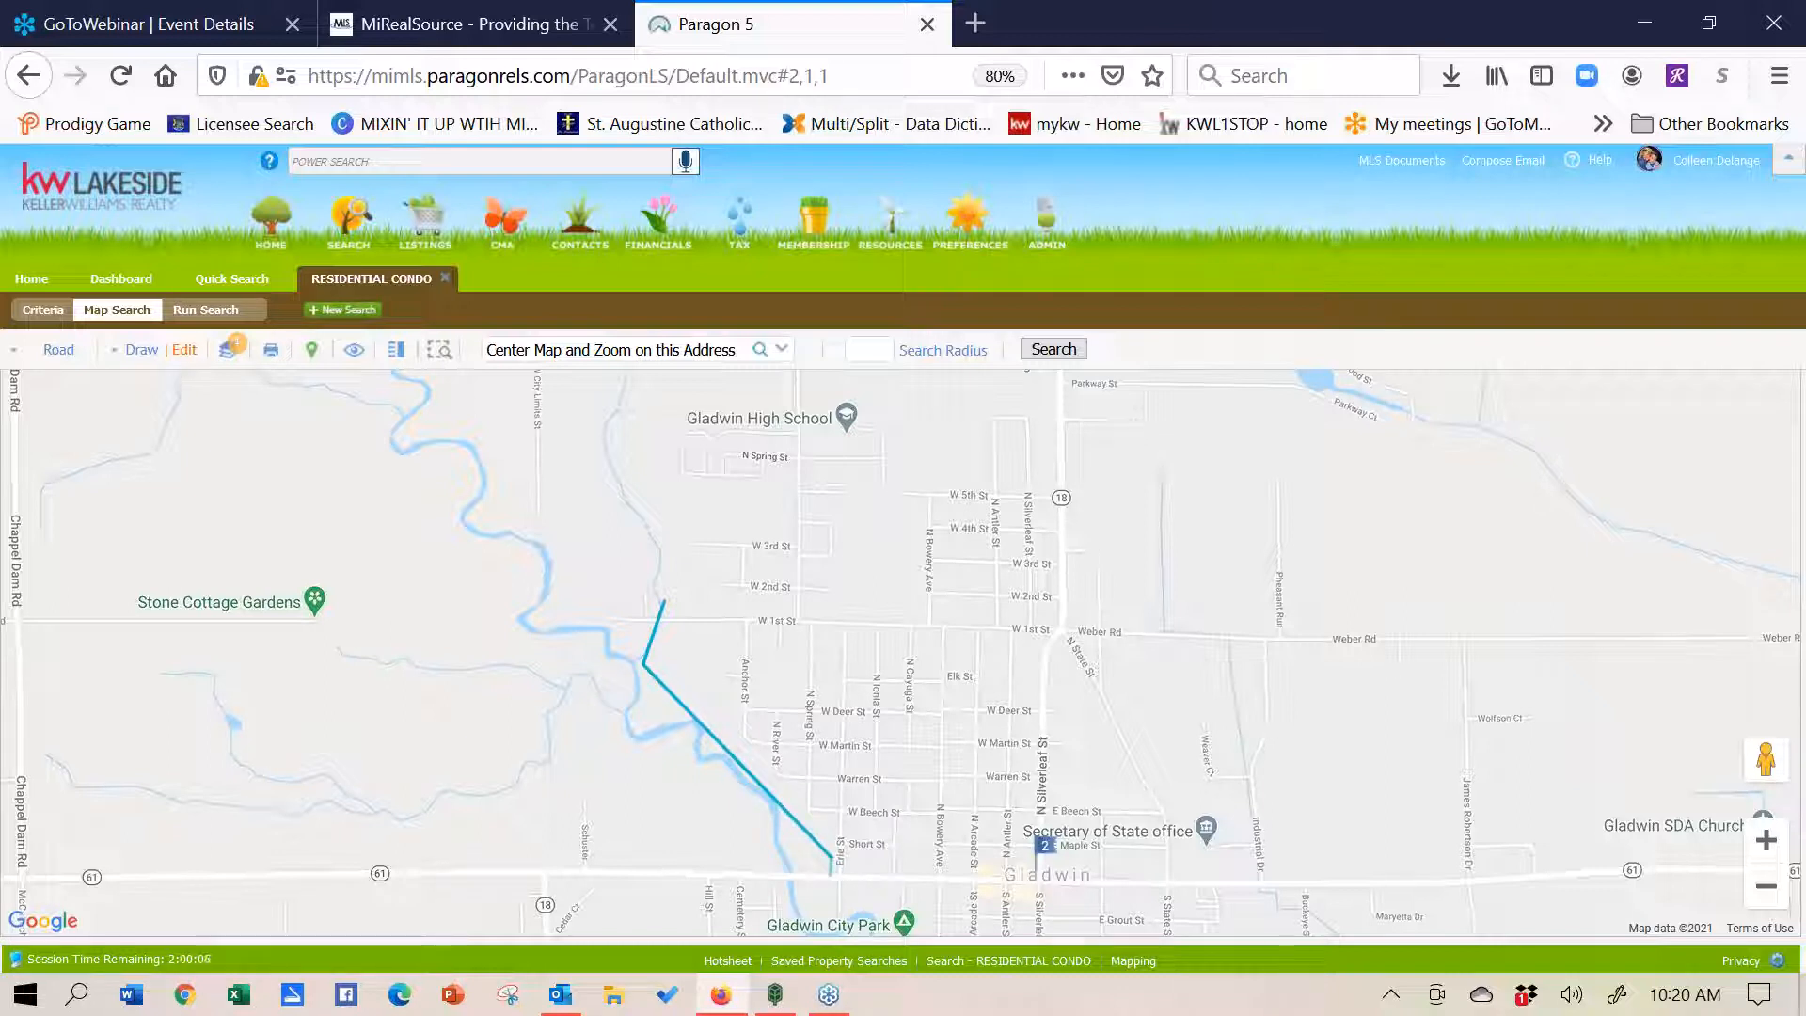
pyautogui.click(830, 875)
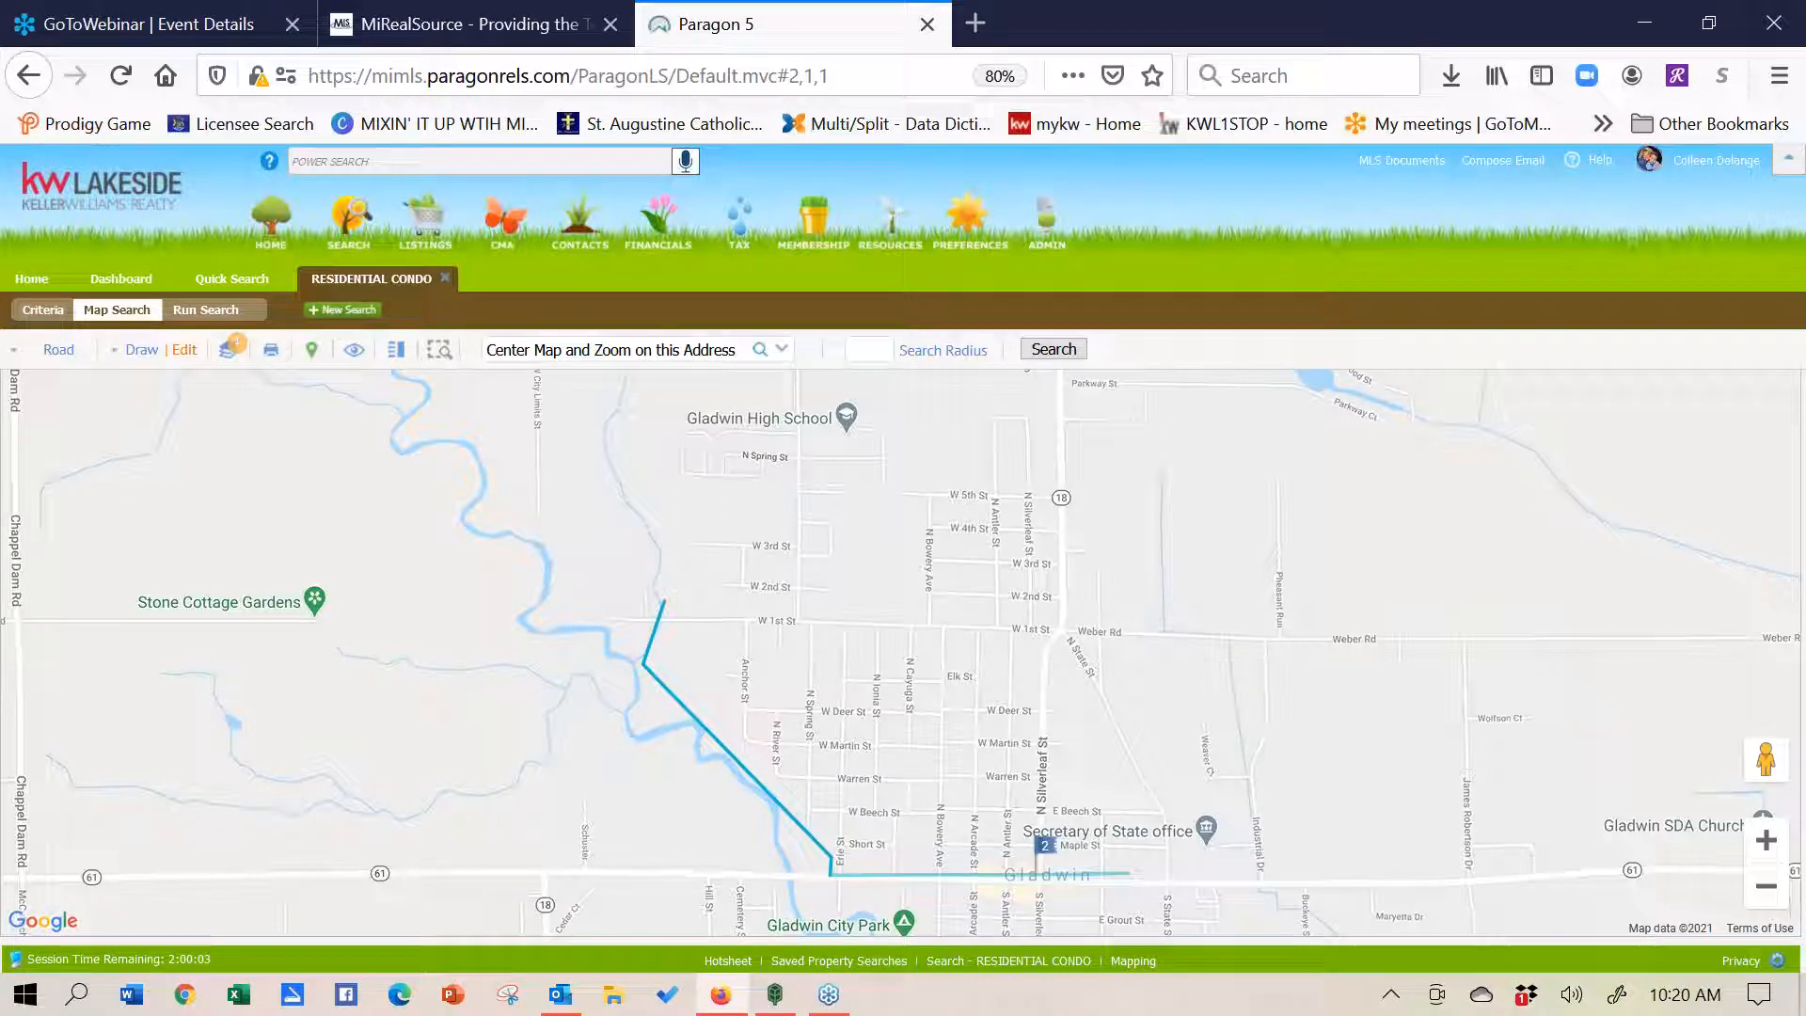
pyautogui.click(1171, 879)
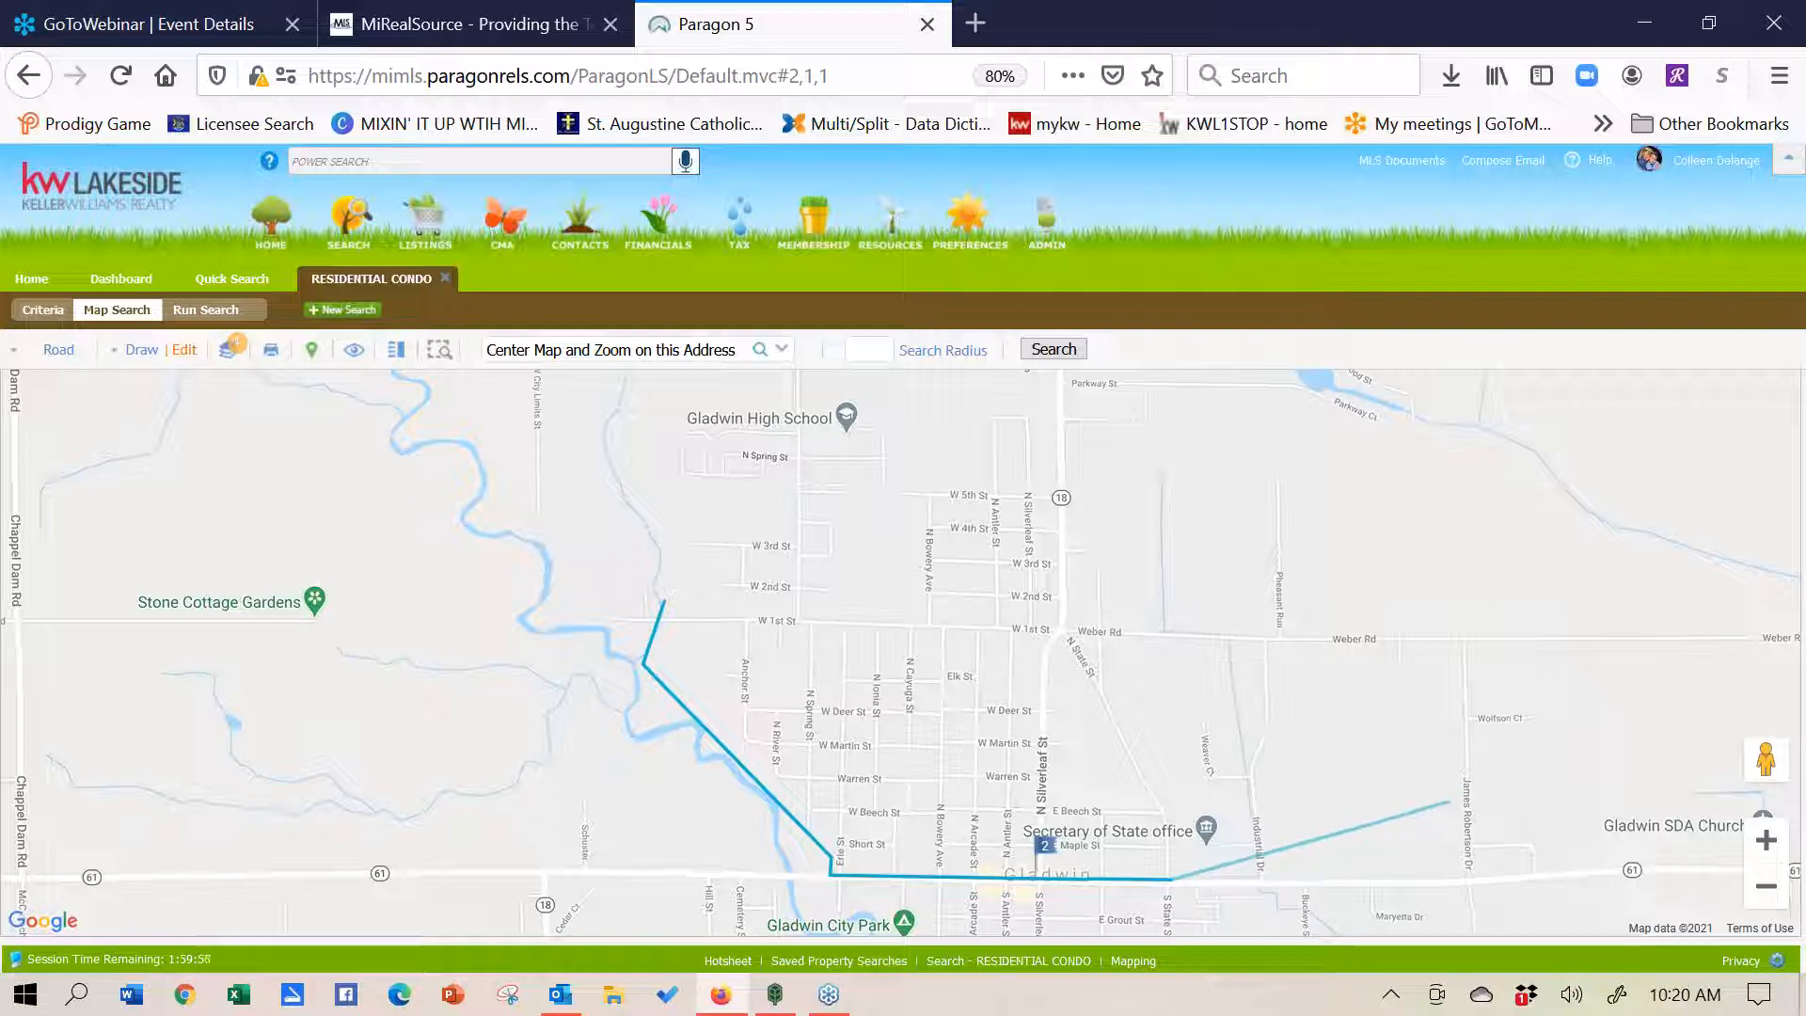
pyautogui.click(1450, 801)
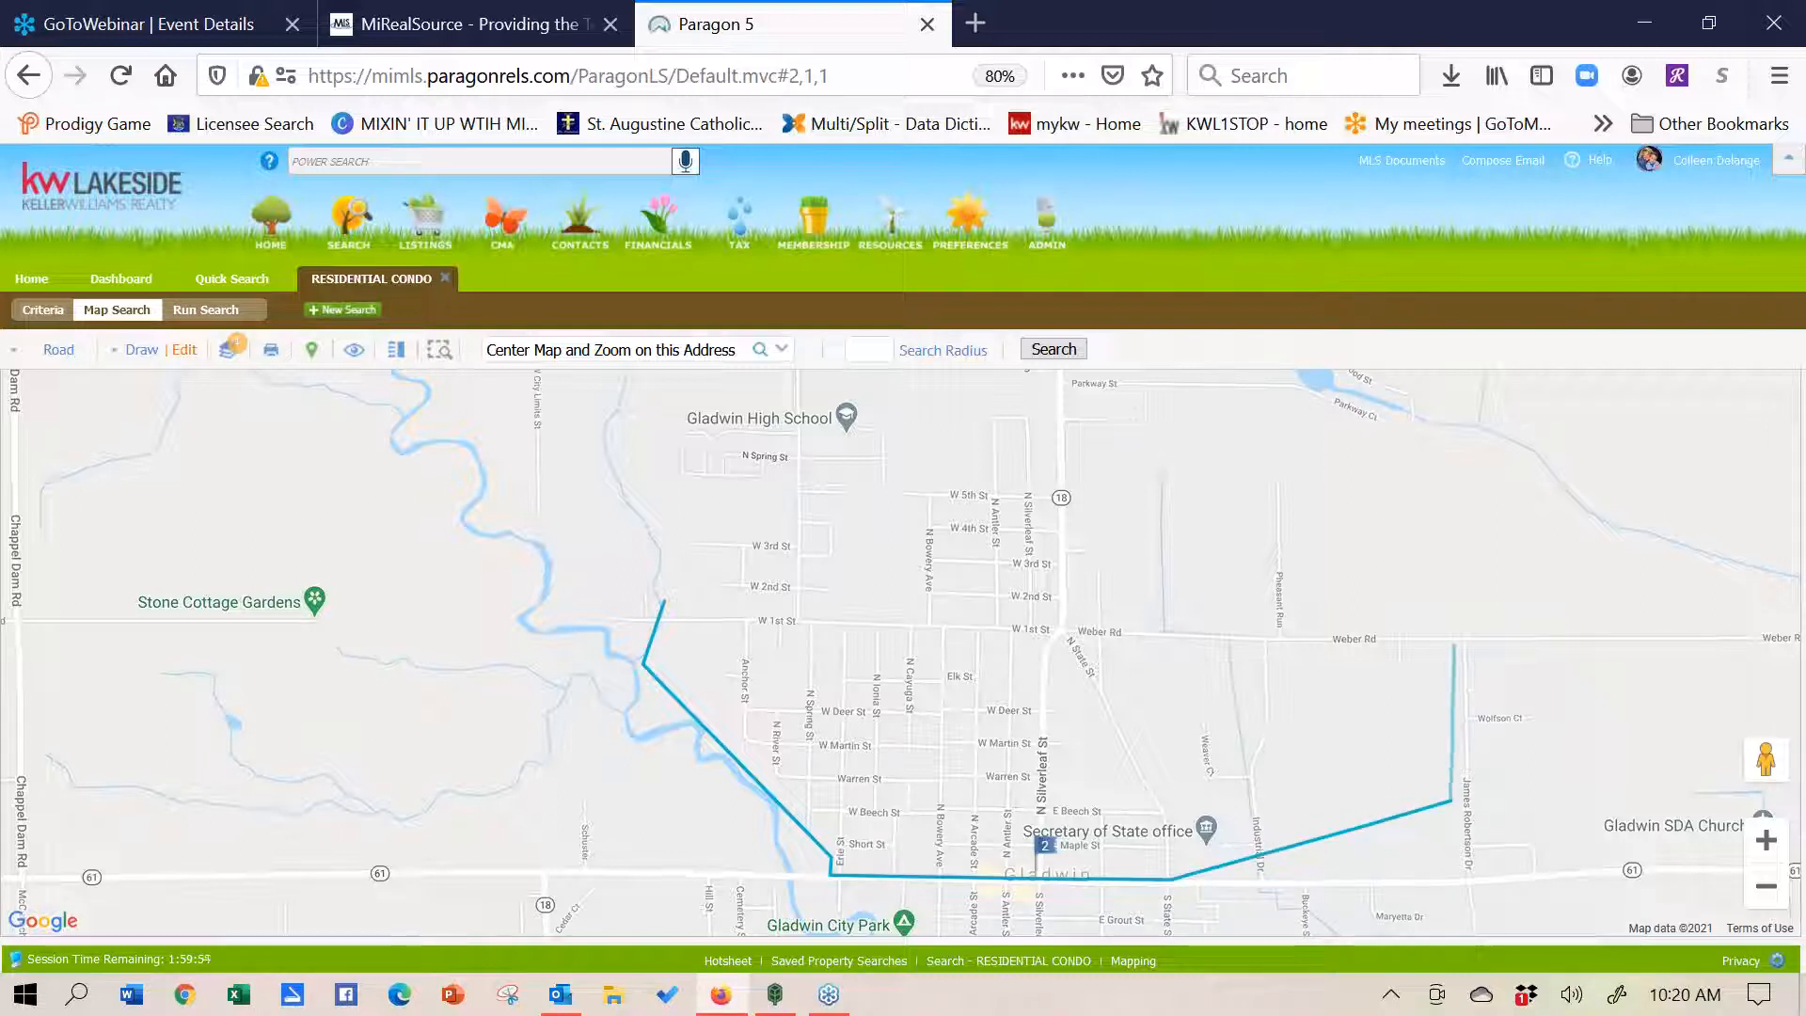
# - Continue the outline north to Weber Rd and west past W 3rd and W 5th St, closing it
pyautogui.click(1455, 645)
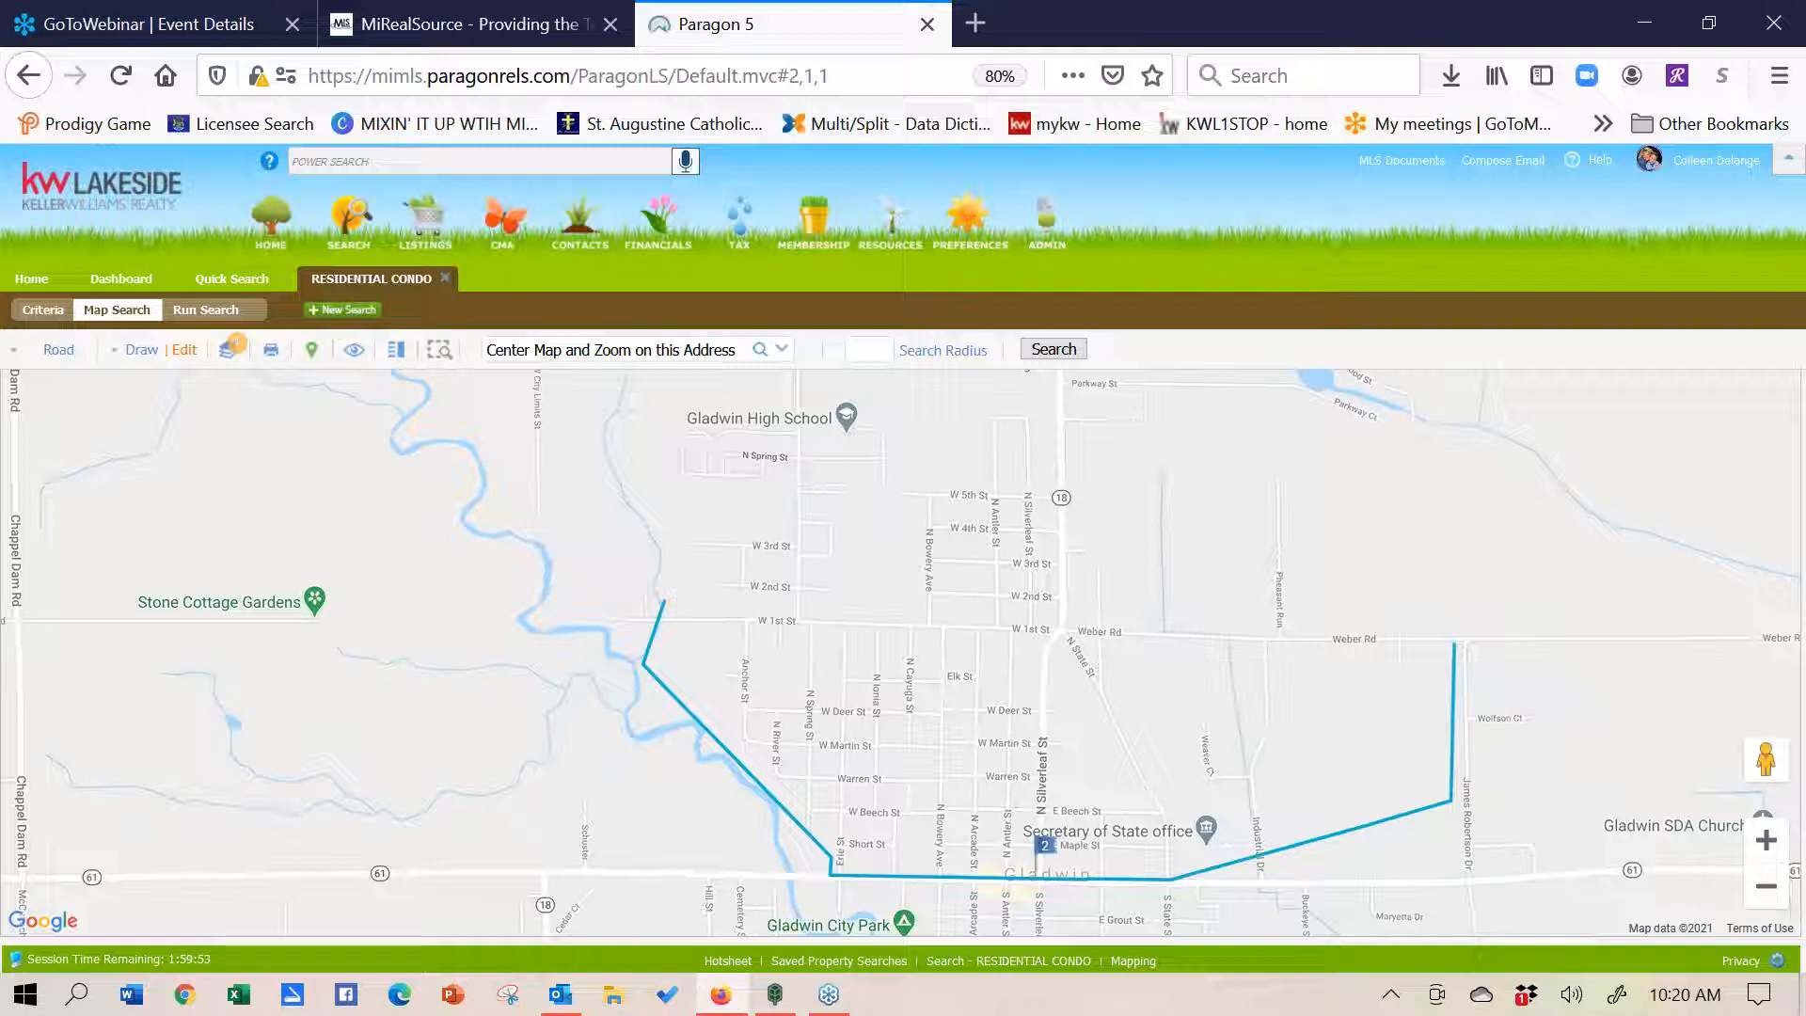
pyautogui.click(1352, 565)
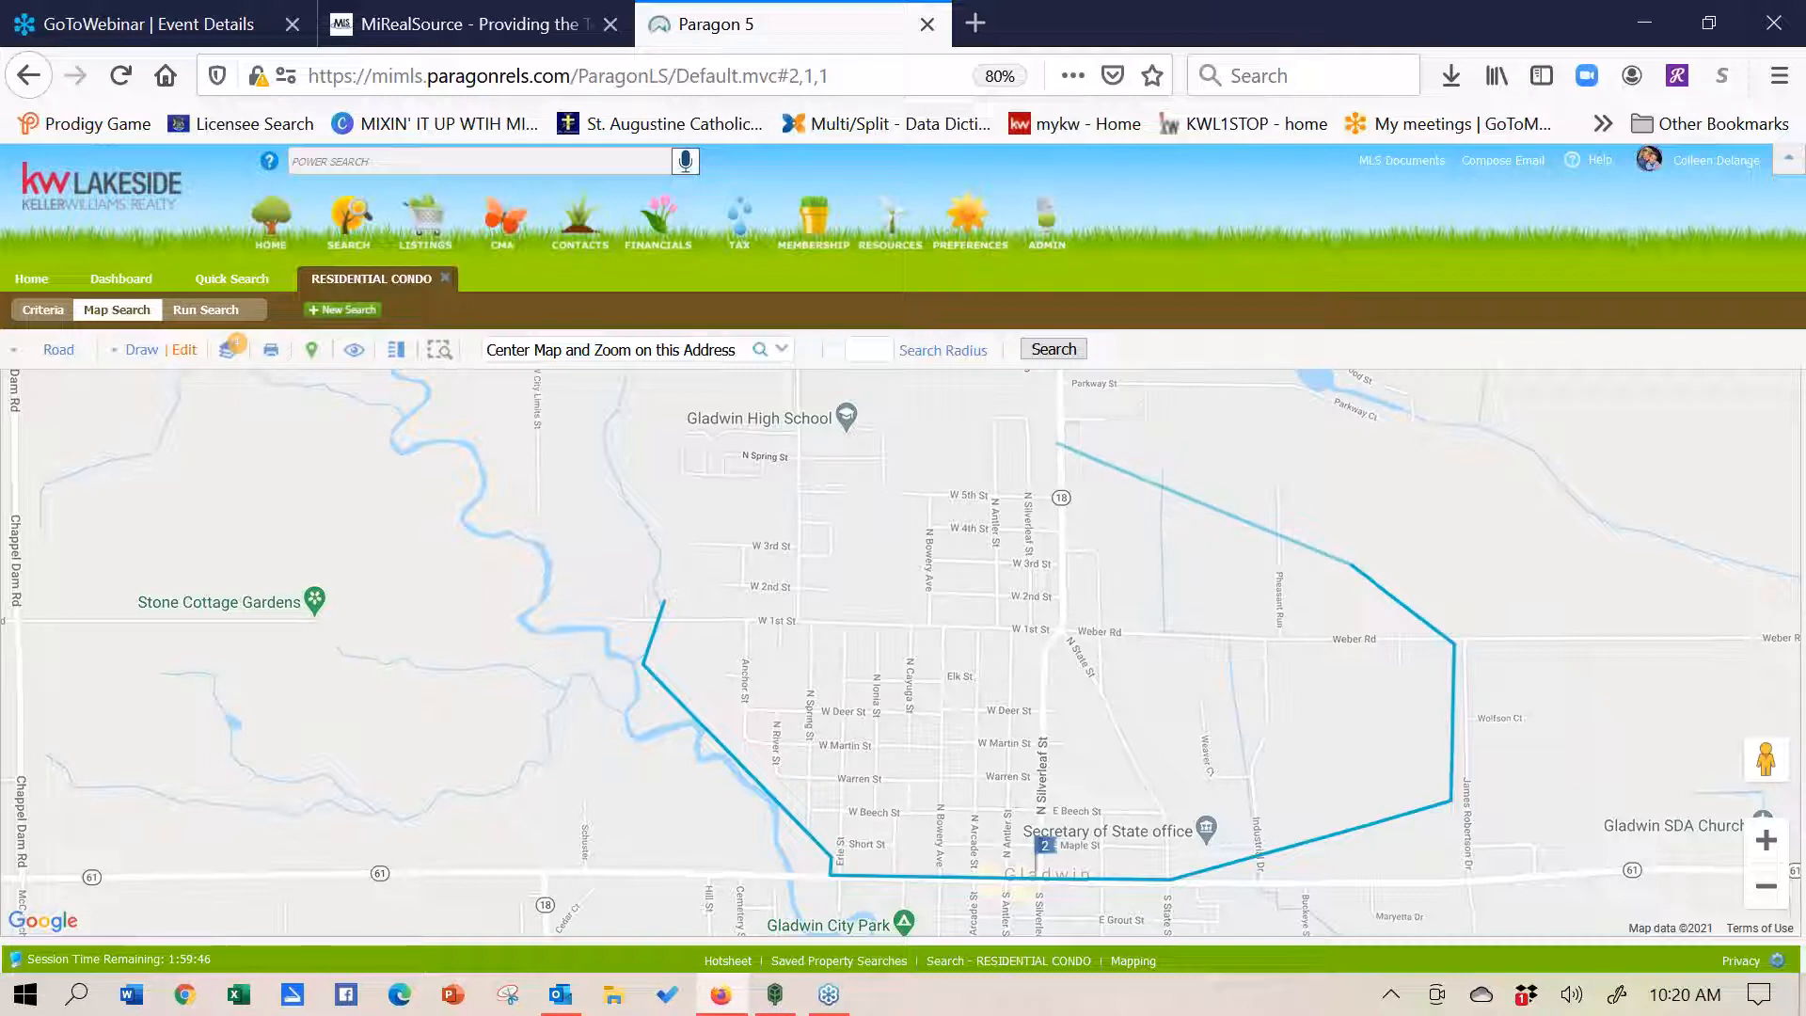
pyautogui.click(1012, 561)
pyautogui.click(914, 491)
pyautogui.click(798, 489)
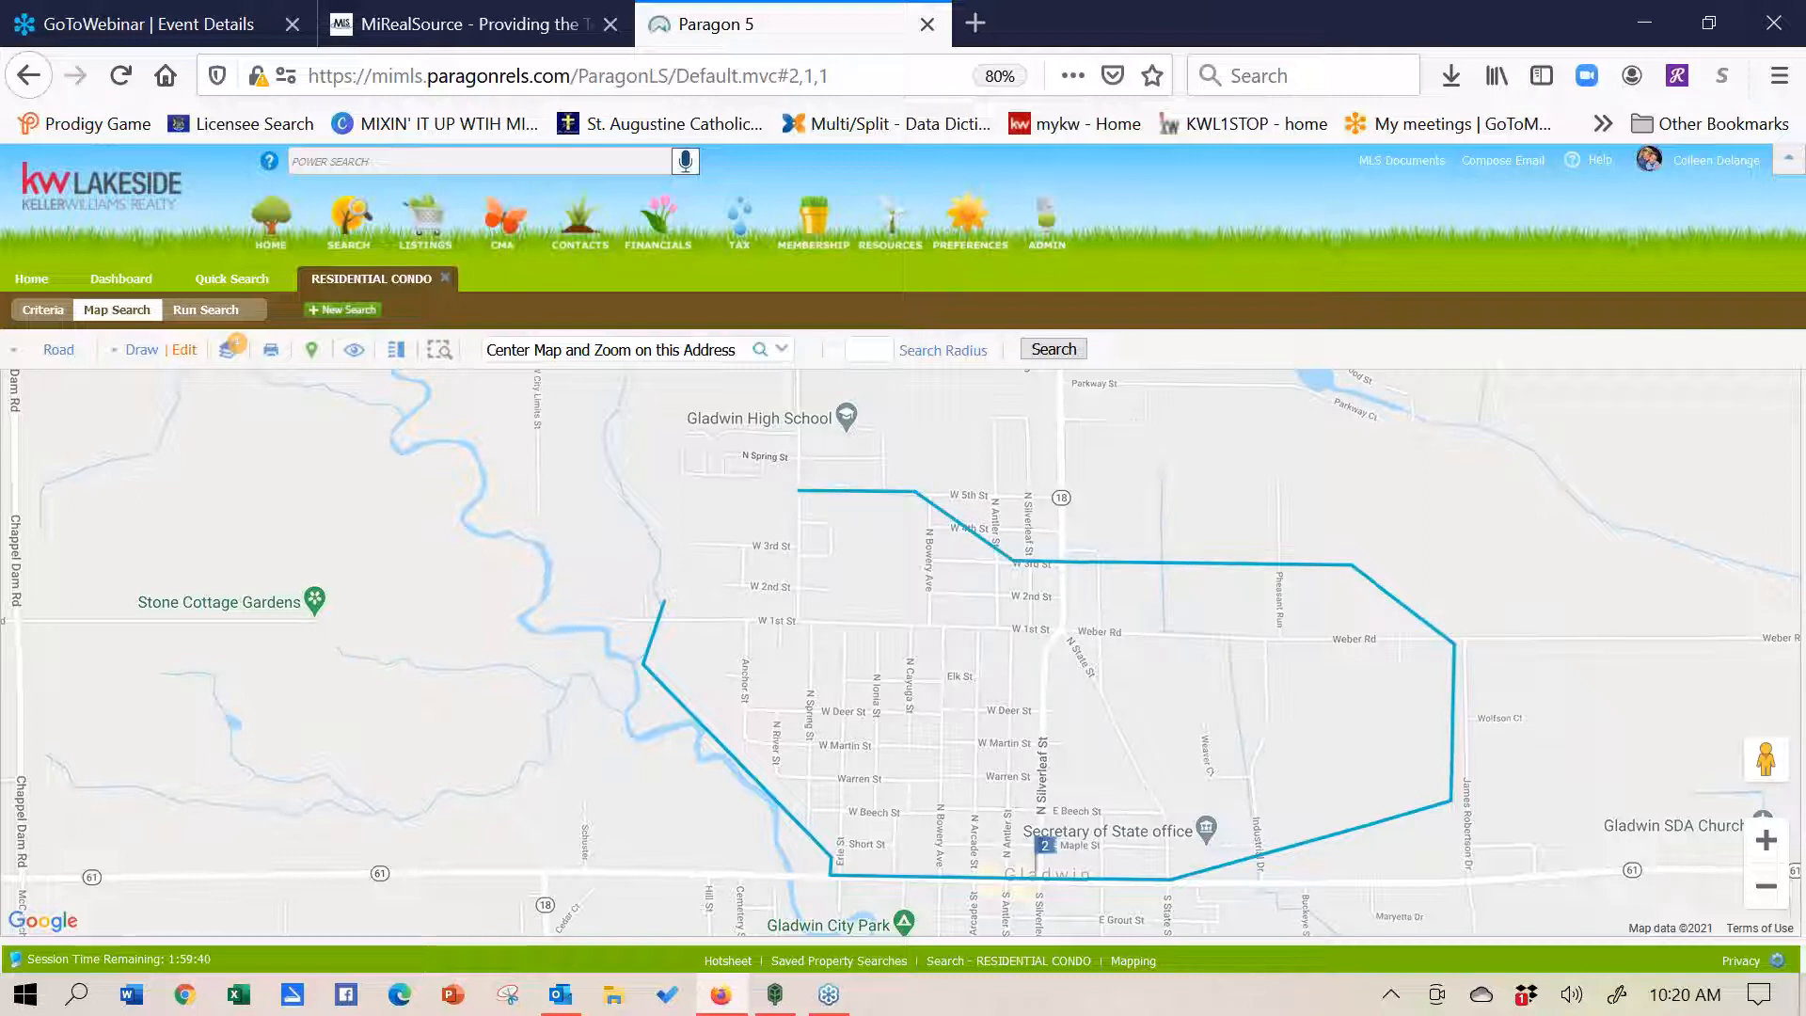
pyautogui.click(667, 607)
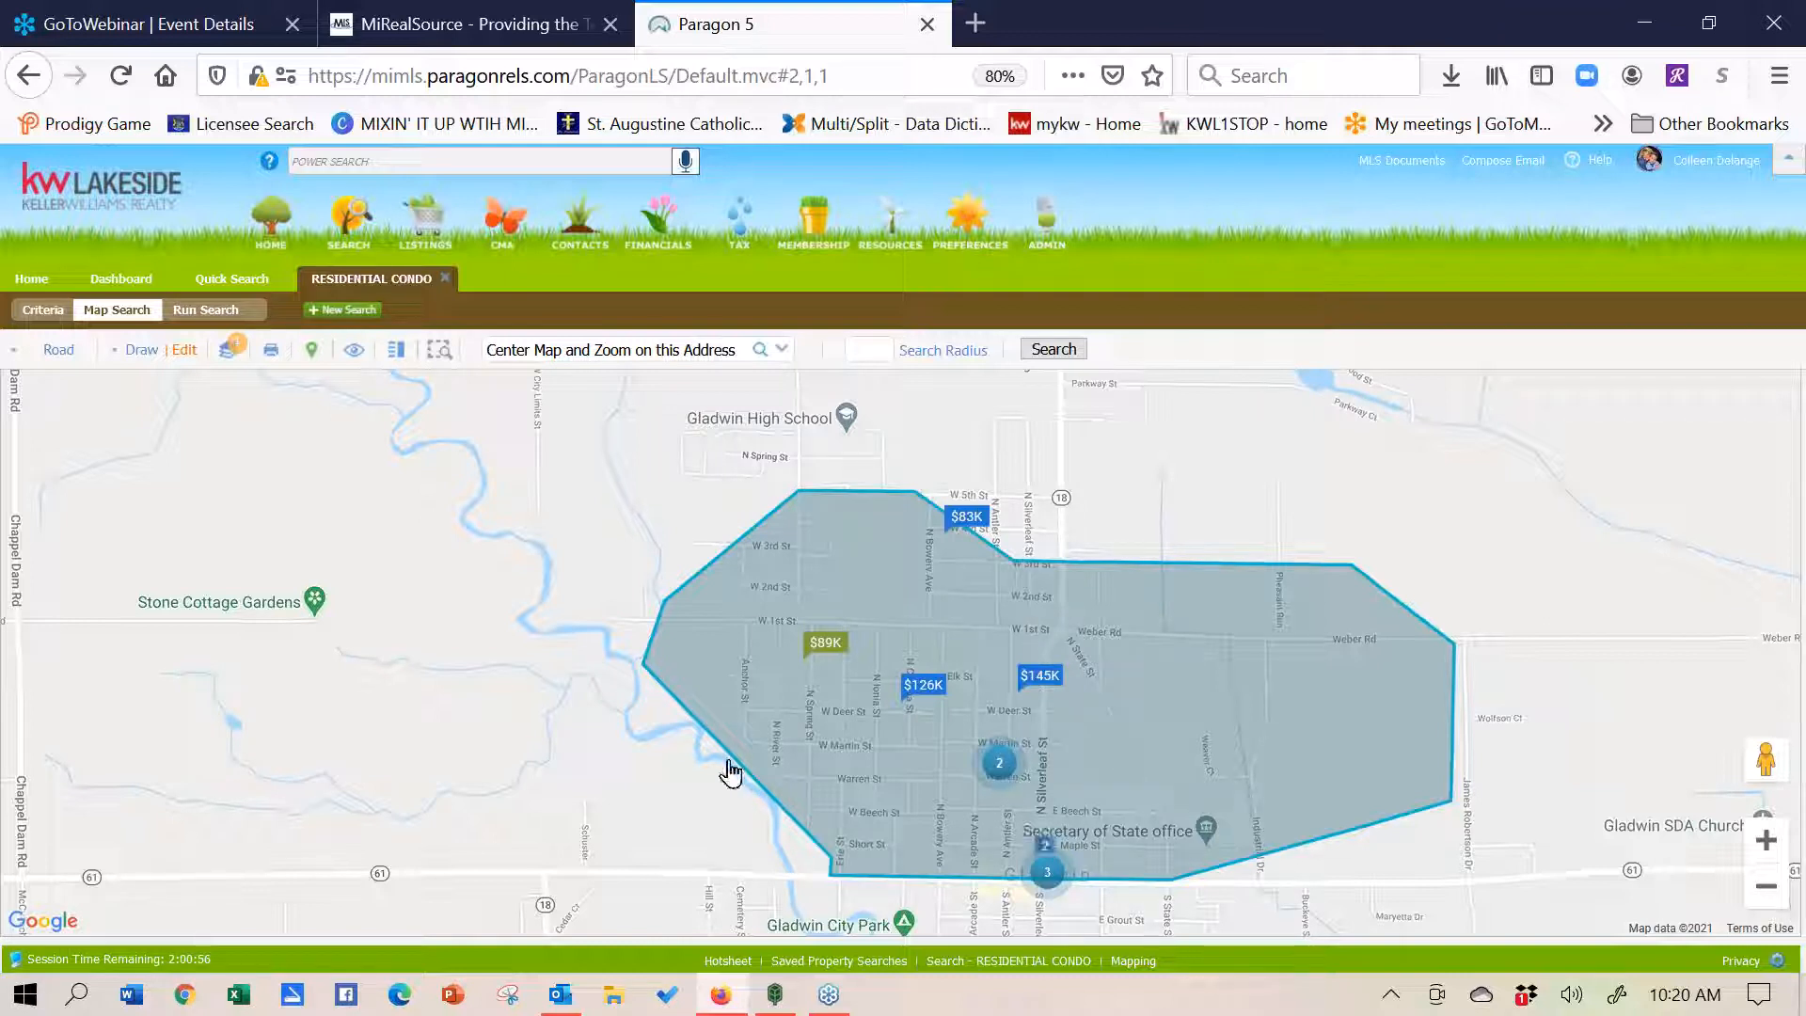
# - Pan the map northwest to show Gladwin High School and Clendening Rd beside the polygon
pyautogui.moveTo(1522, 513); pyautogui.dragTo(1610, 641)
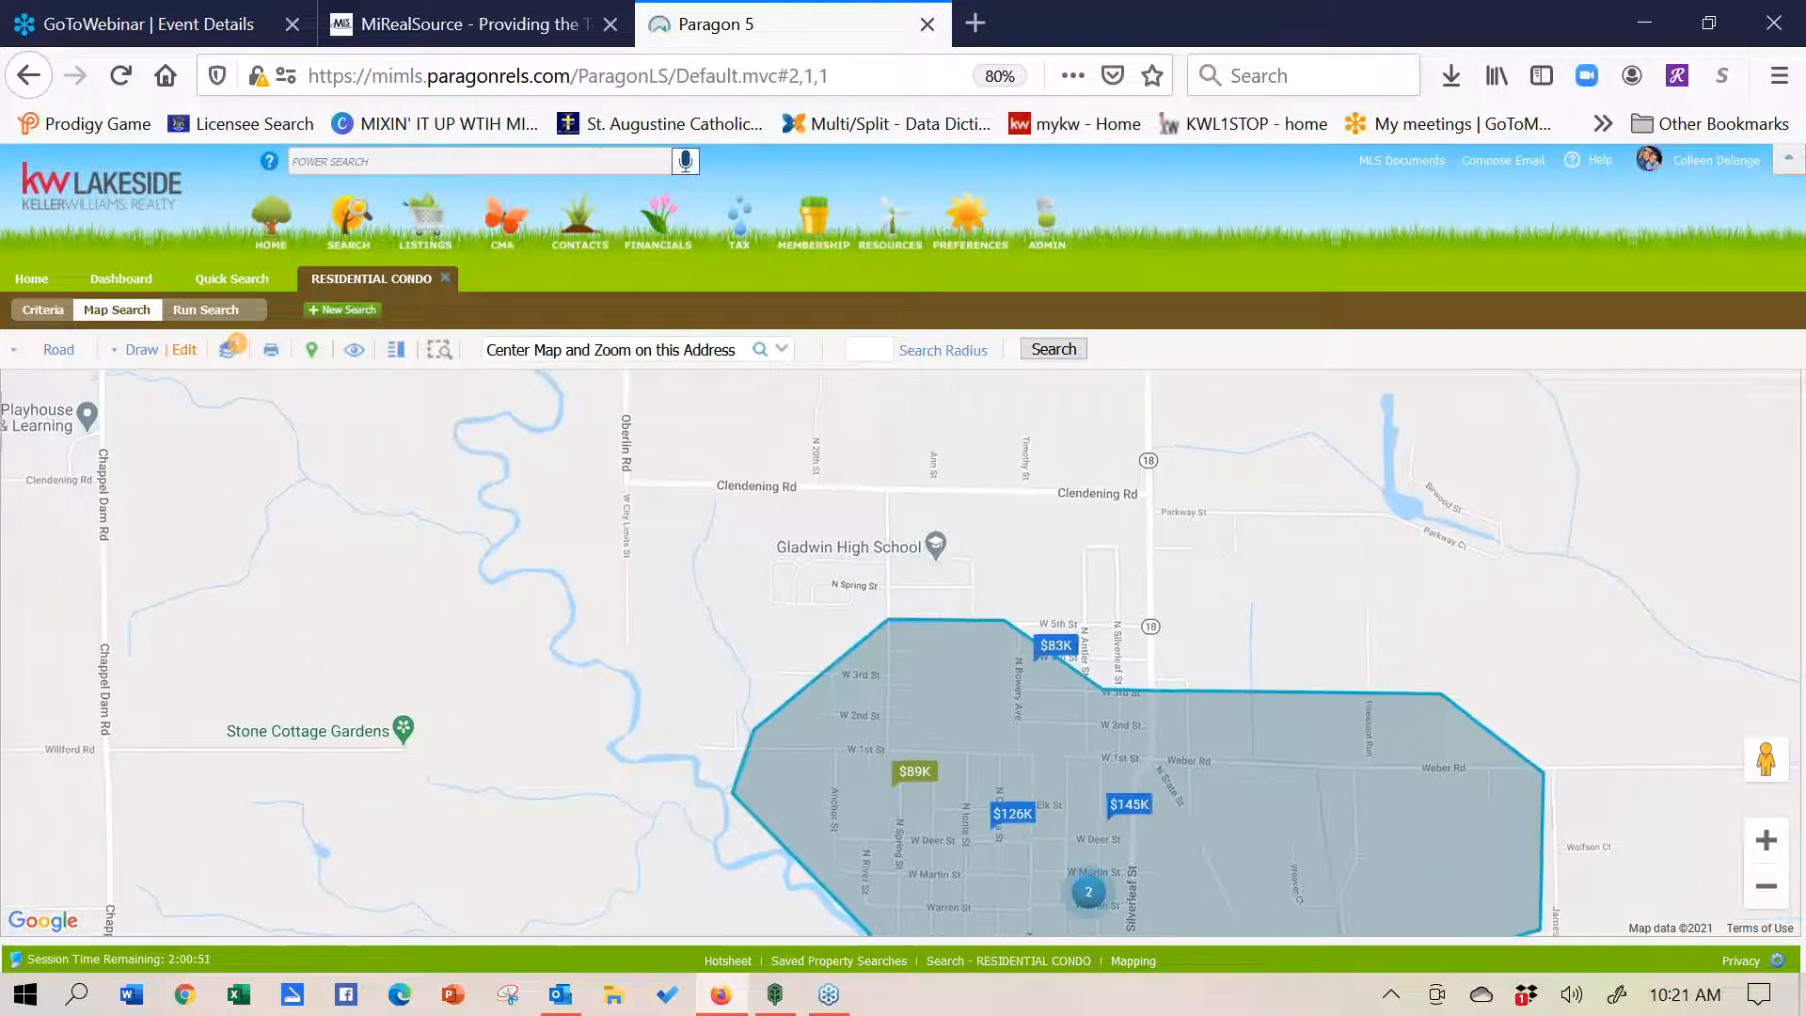
pyautogui.moveTo(1016, 639); pyautogui.dragTo(1511, 645)
pyautogui.moveTo(1385, 413); pyautogui.dragTo(1138, 427)
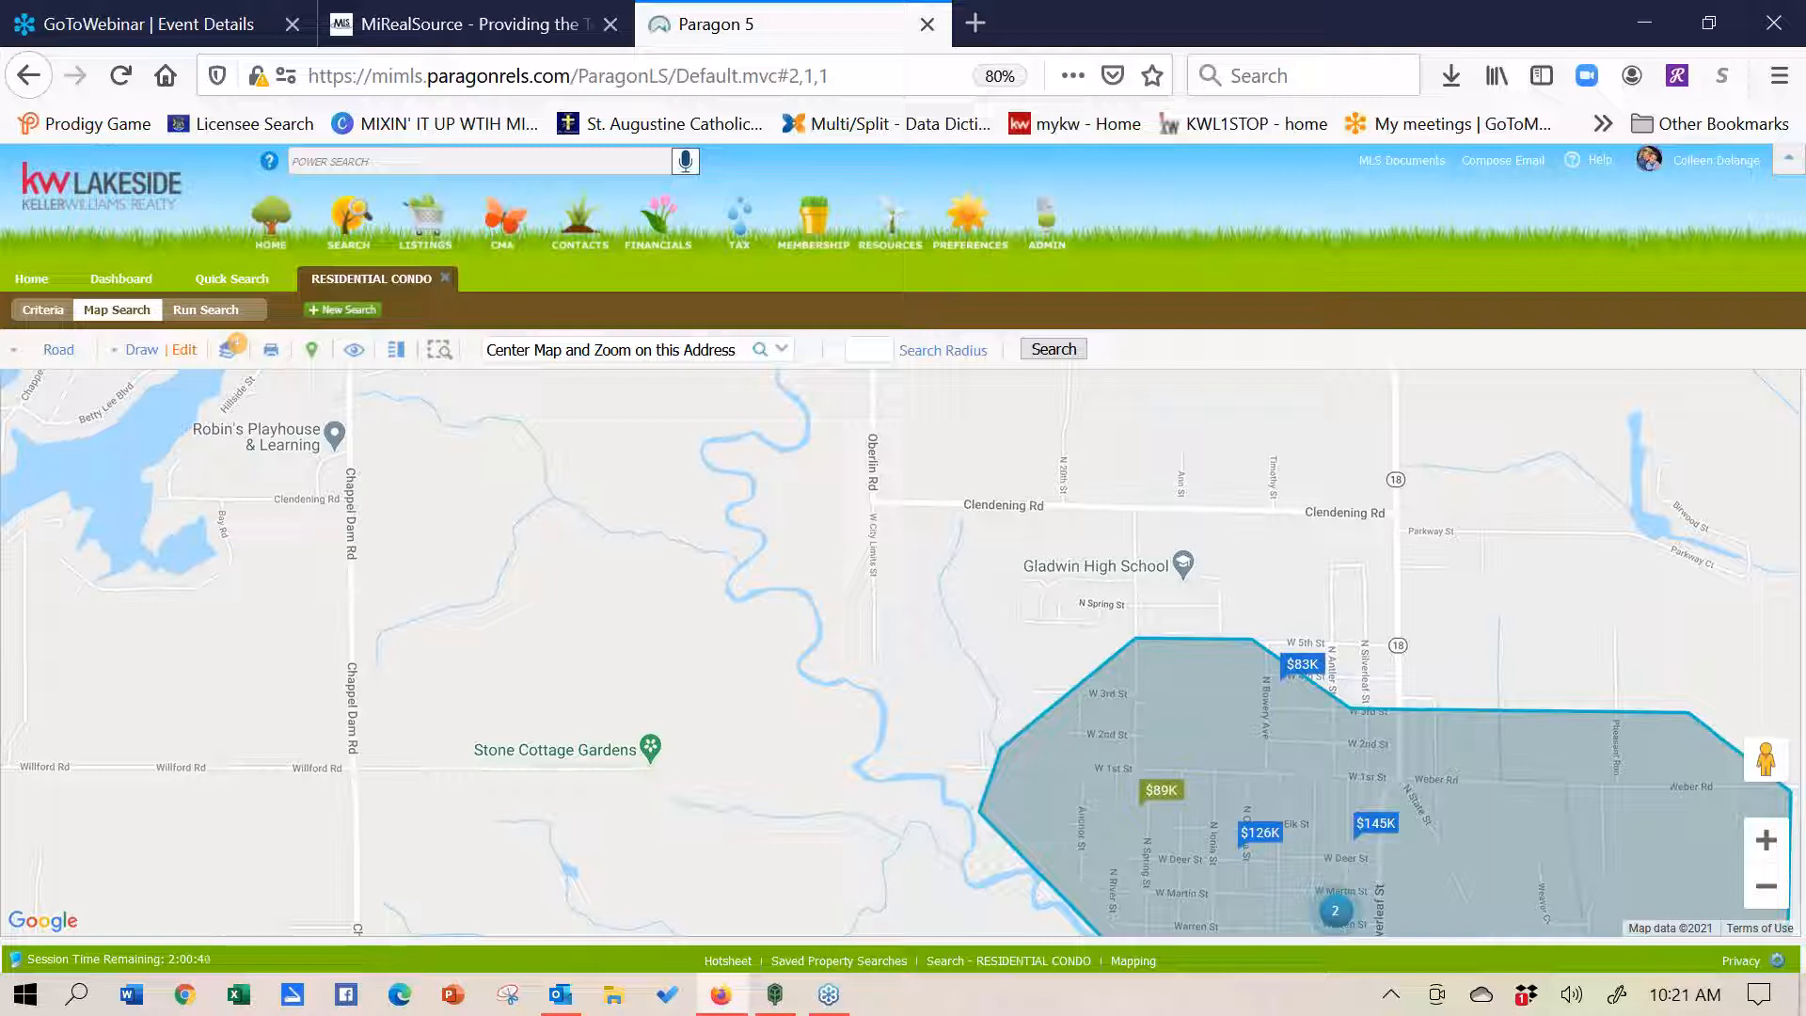
# - Begin a second polygon around Gladwin High School with a corner west on Clendening Rd
pyautogui.click(136, 356)
pyautogui.click(56, 398)
pyautogui.click(1013, 410)
pyautogui.click(790, 536)
# - Finish the Gladwin High School polygon with corners south, east and near Timothy St
pyautogui.click(1013, 658)
pyautogui.click(1363, 572)
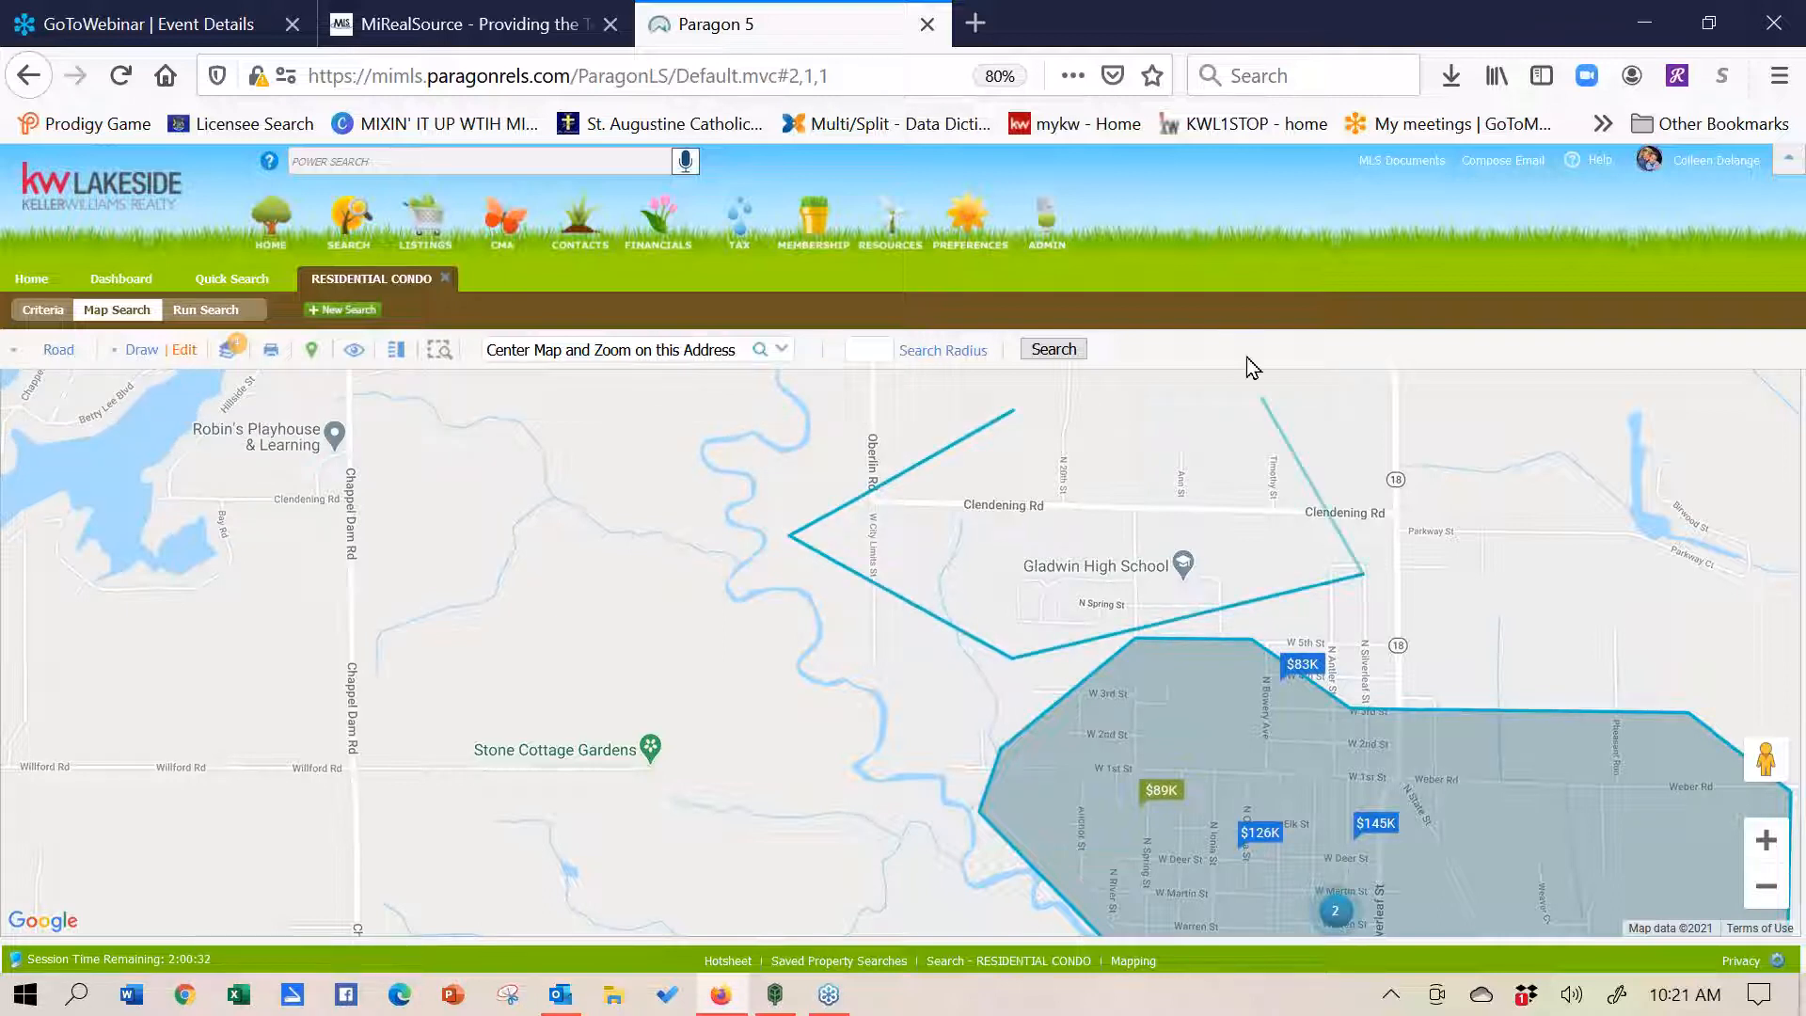
pyautogui.click(1294, 381)
pyautogui.click(1012, 412)
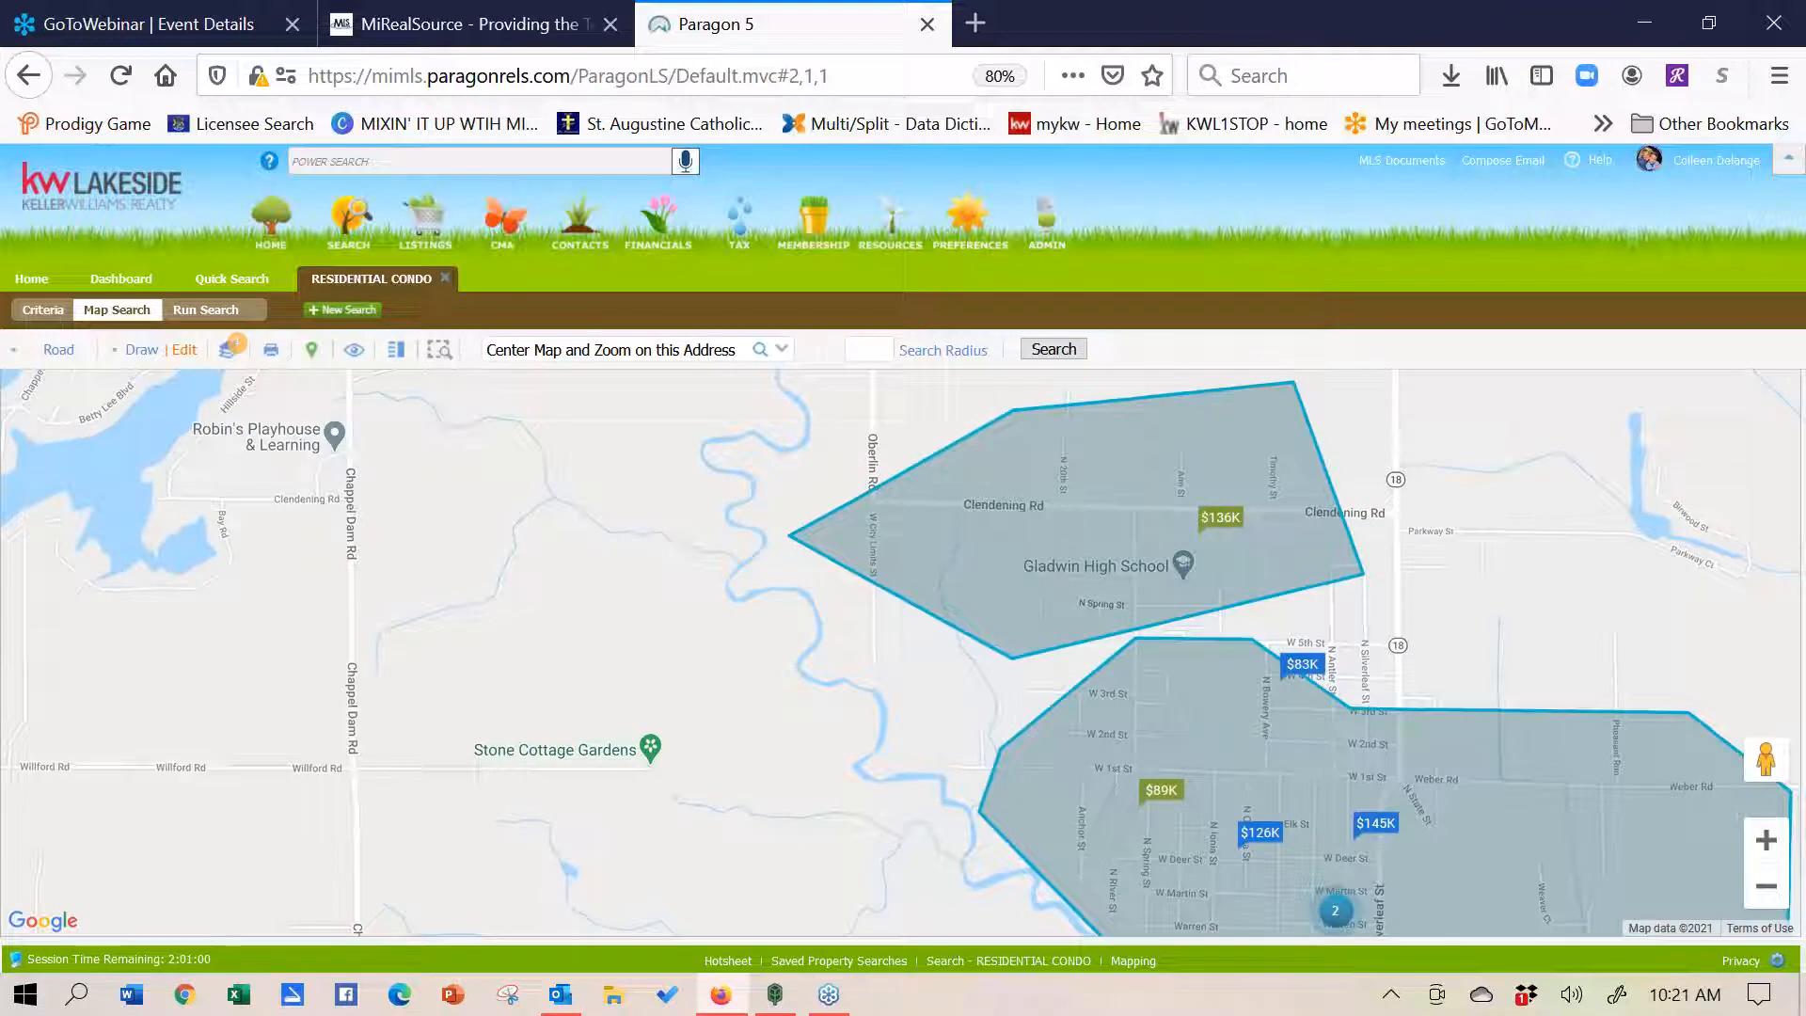
# - Draw a third polygon along Chappel Dam Rd, from the lake south to Wilford Rd
pyautogui.click(143, 350)
pyautogui.click(43, 397)
pyautogui.click(229, 372)
pyautogui.click(144, 489)
pyautogui.click(20, 763)
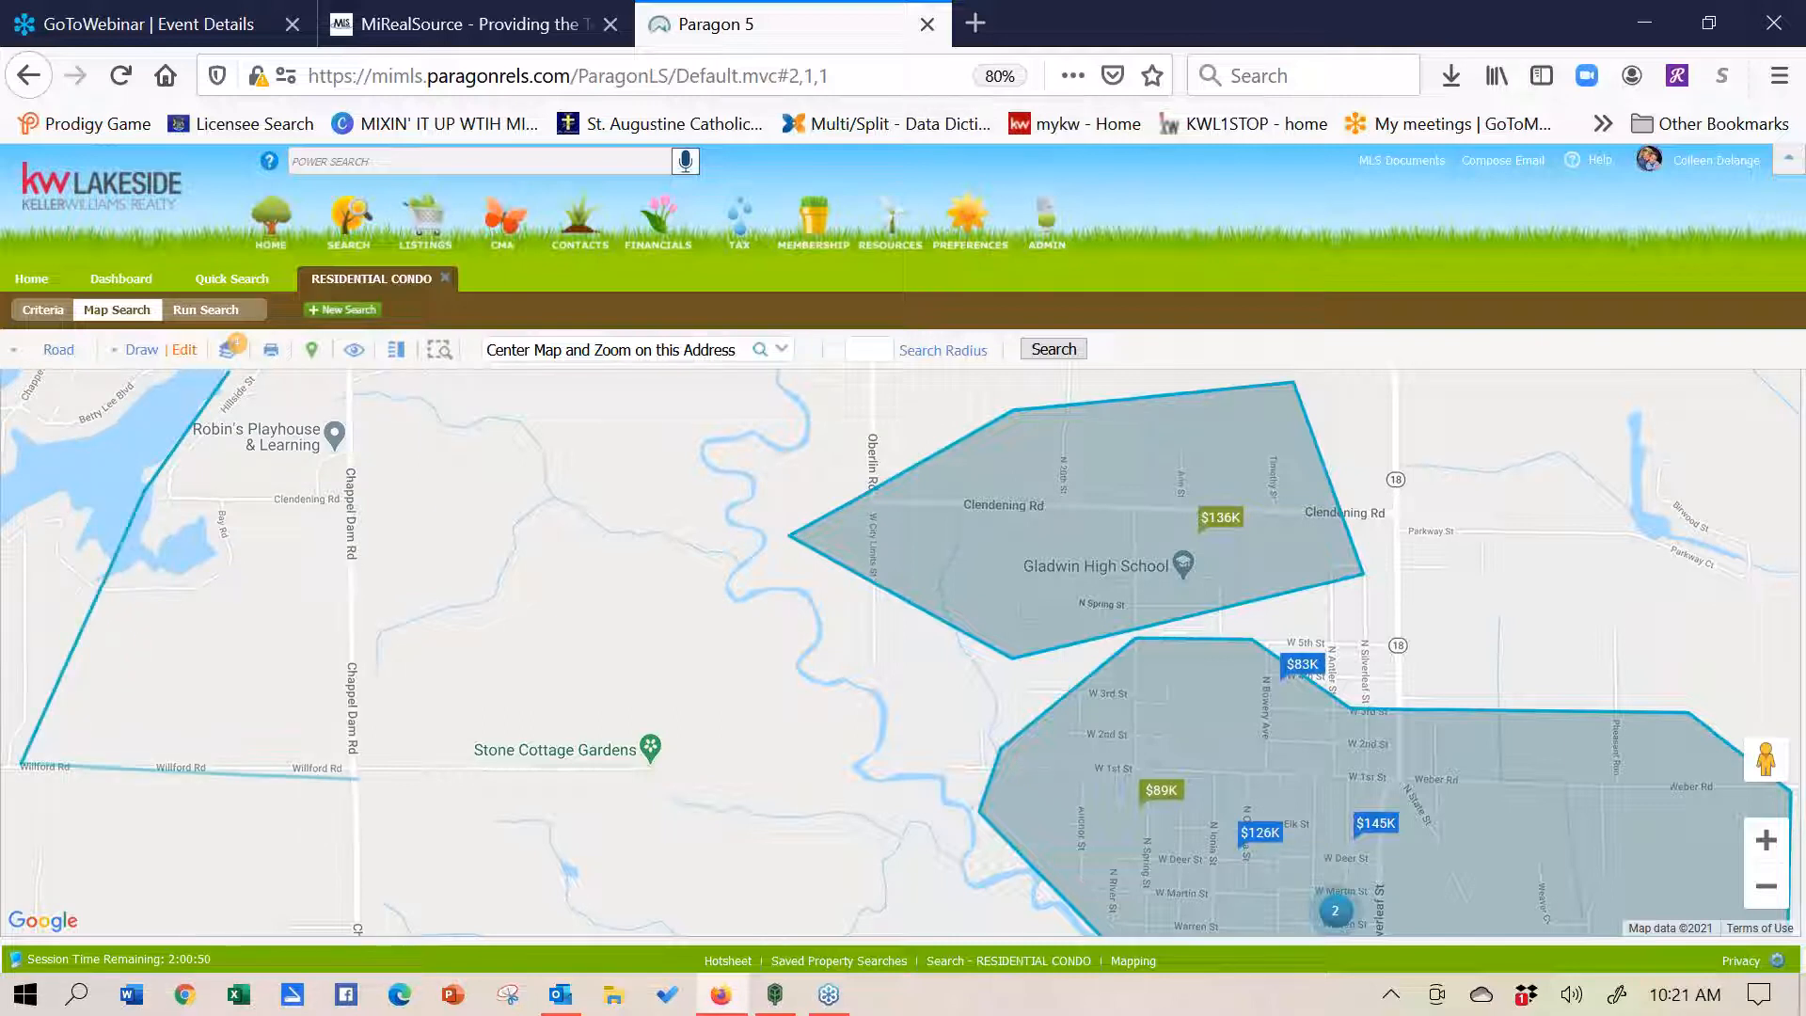
pyautogui.click(494, 781)
pyautogui.click(518, 386)
pyautogui.click(228, 377)
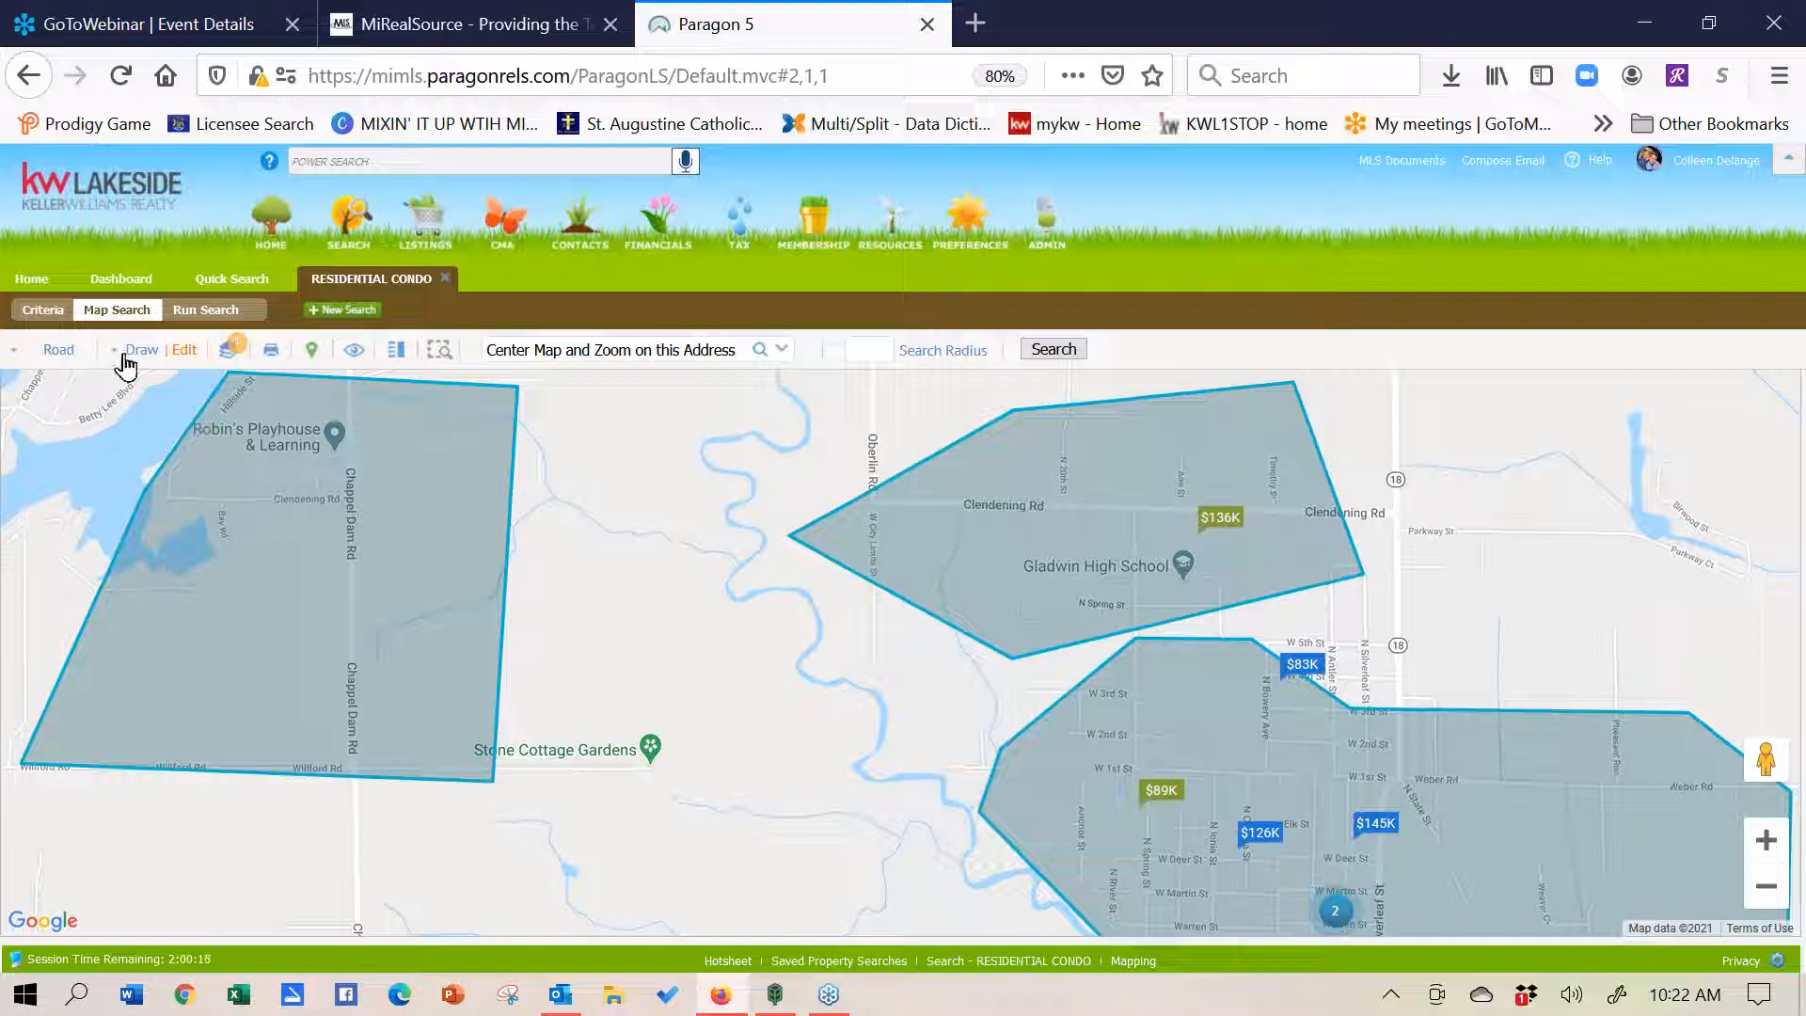
pyautogui.click(124, 357)
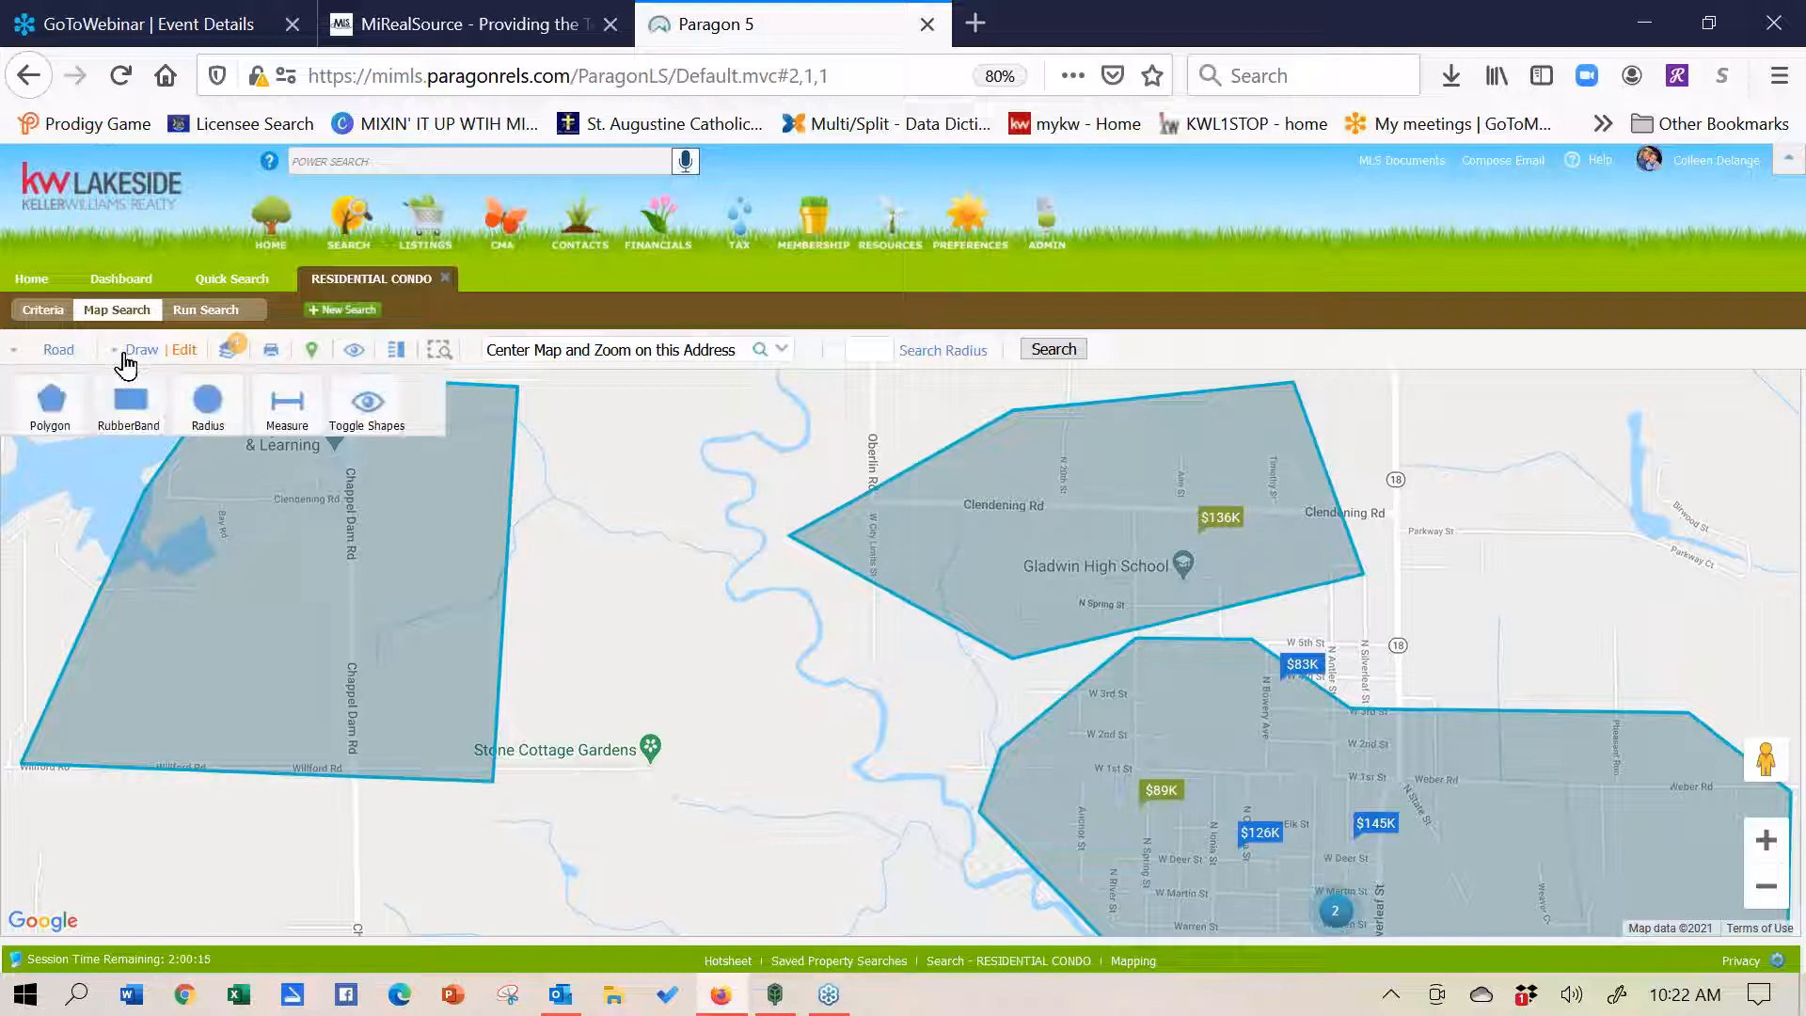
# - Draw a small polygon near the lake inside the Chappel Dam Rd area
pyautogui.click(51, 402)
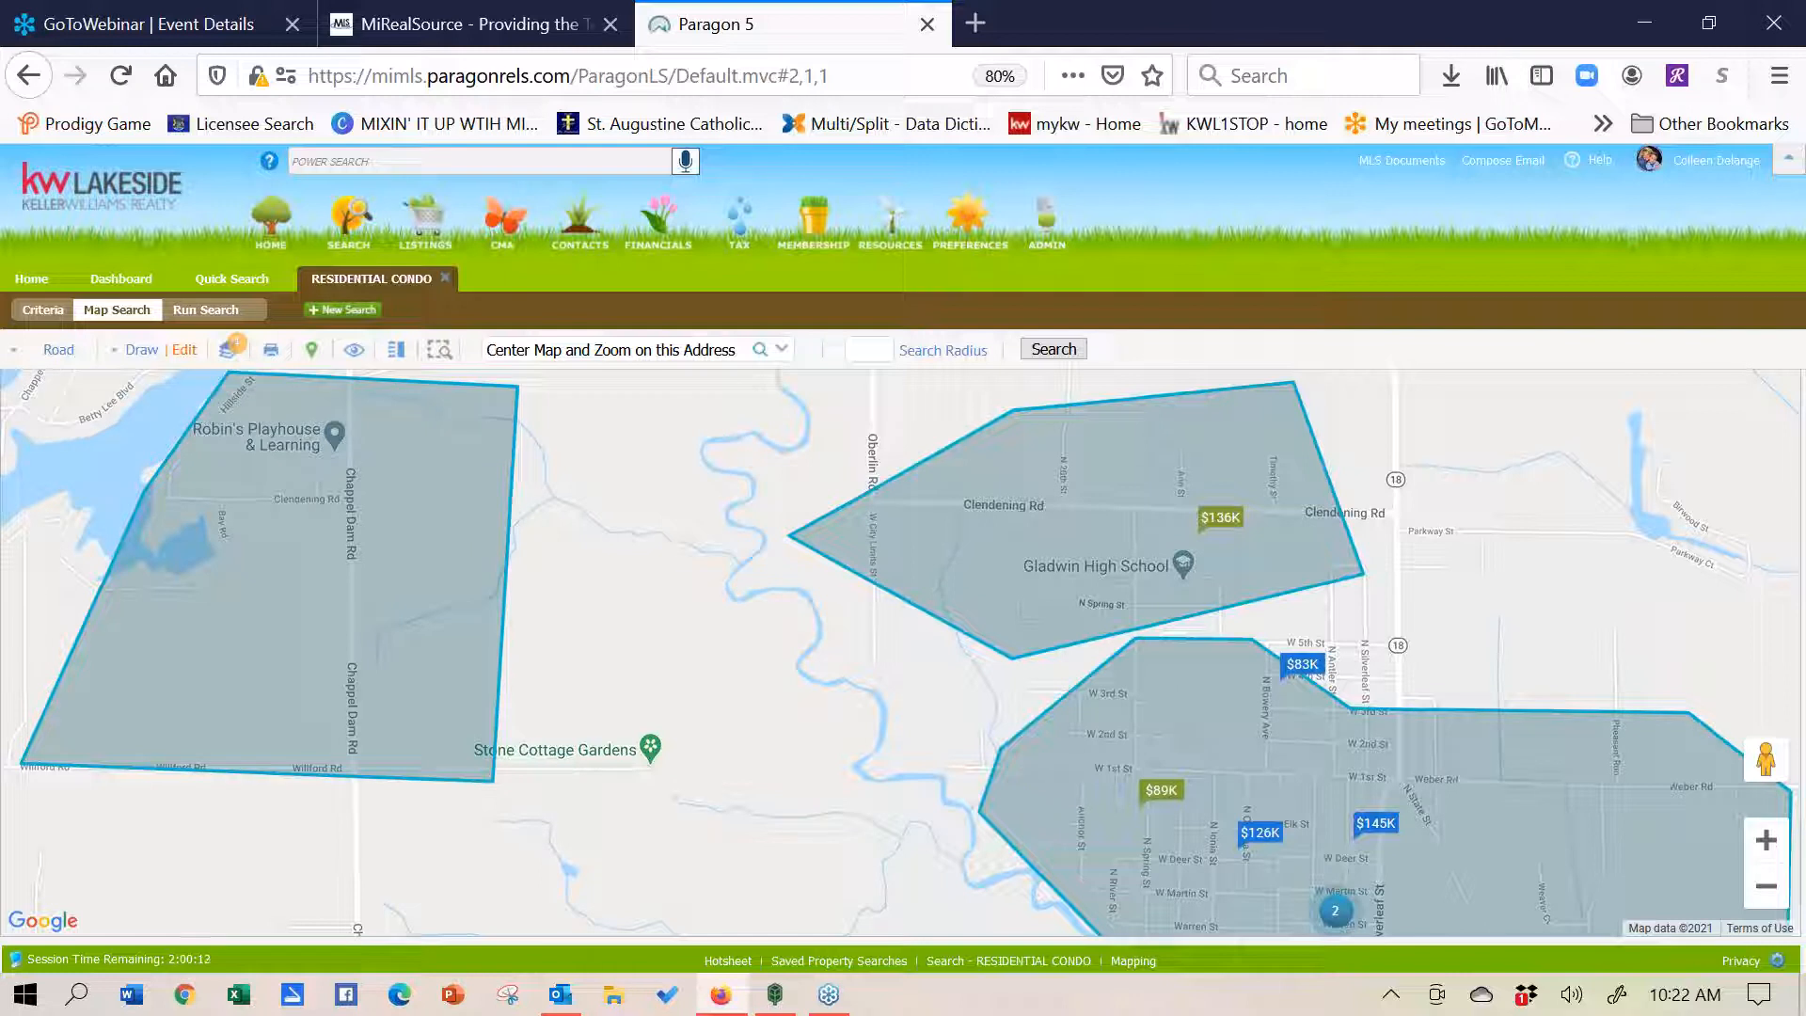
pyautogui.click(203, 414)
pyautogui.click(332, 464)
pyautogui.click(211, 657)
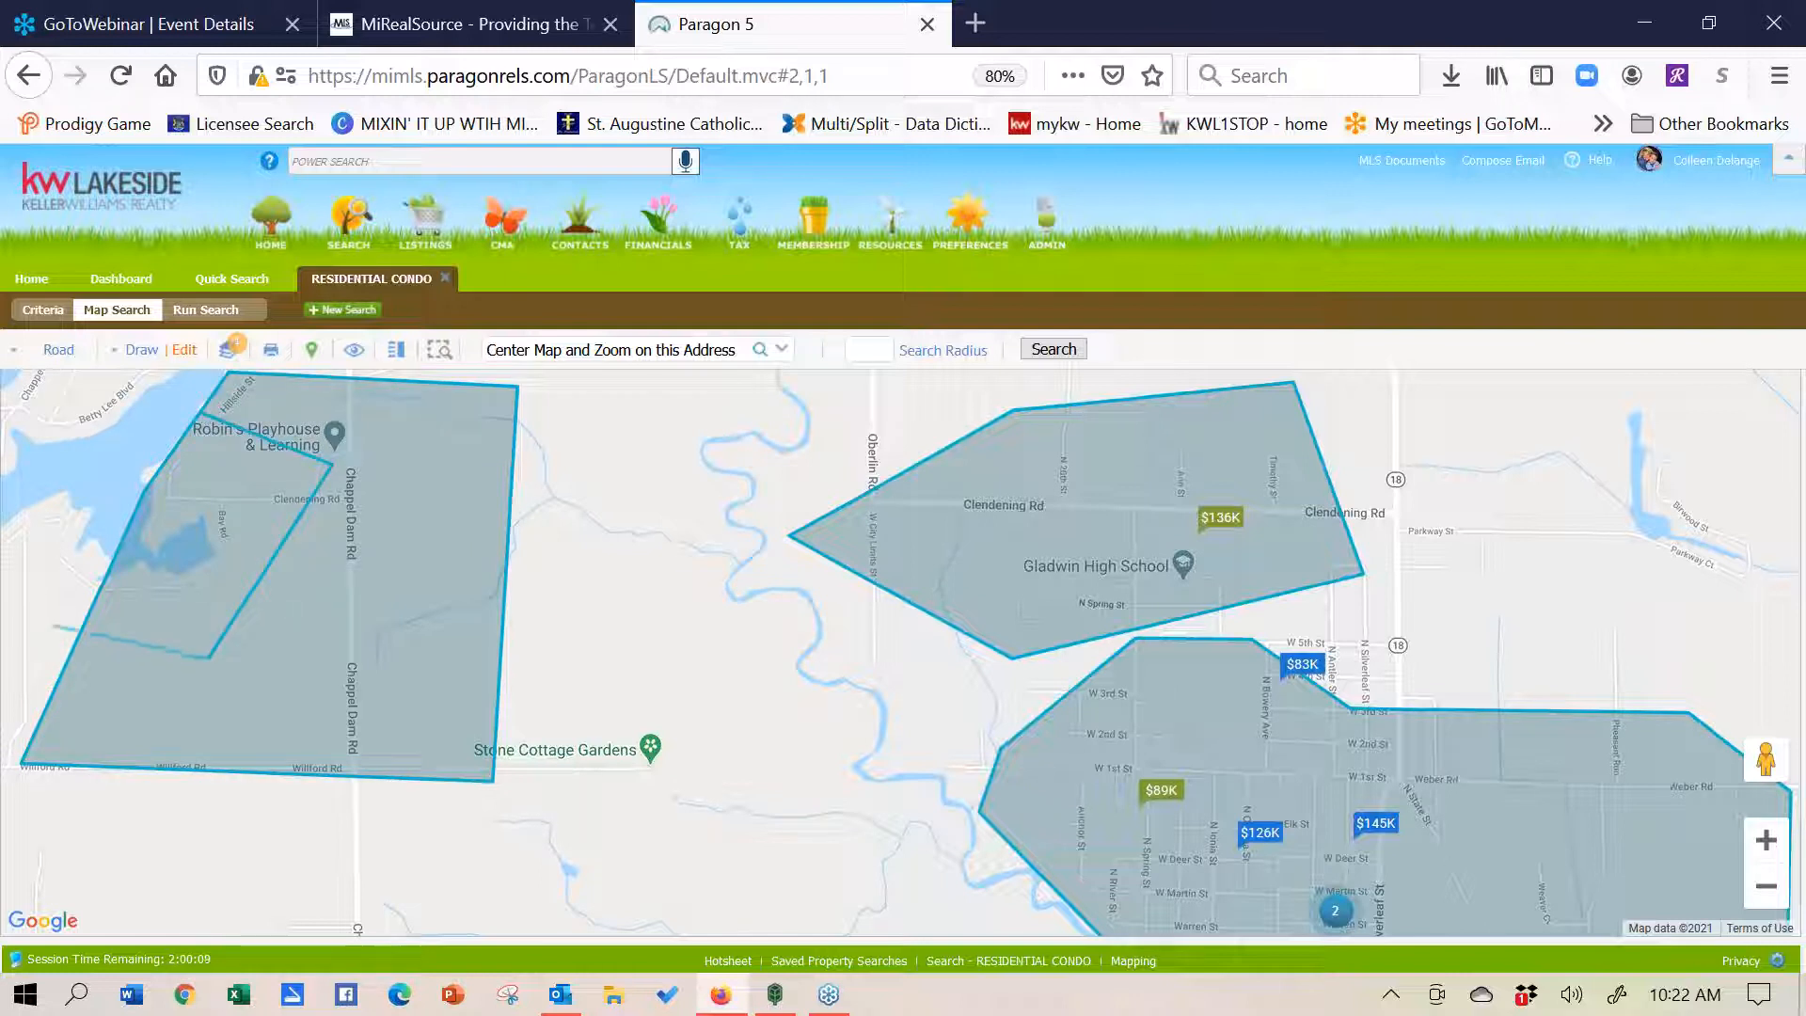
pyautogui.click(206, 420)
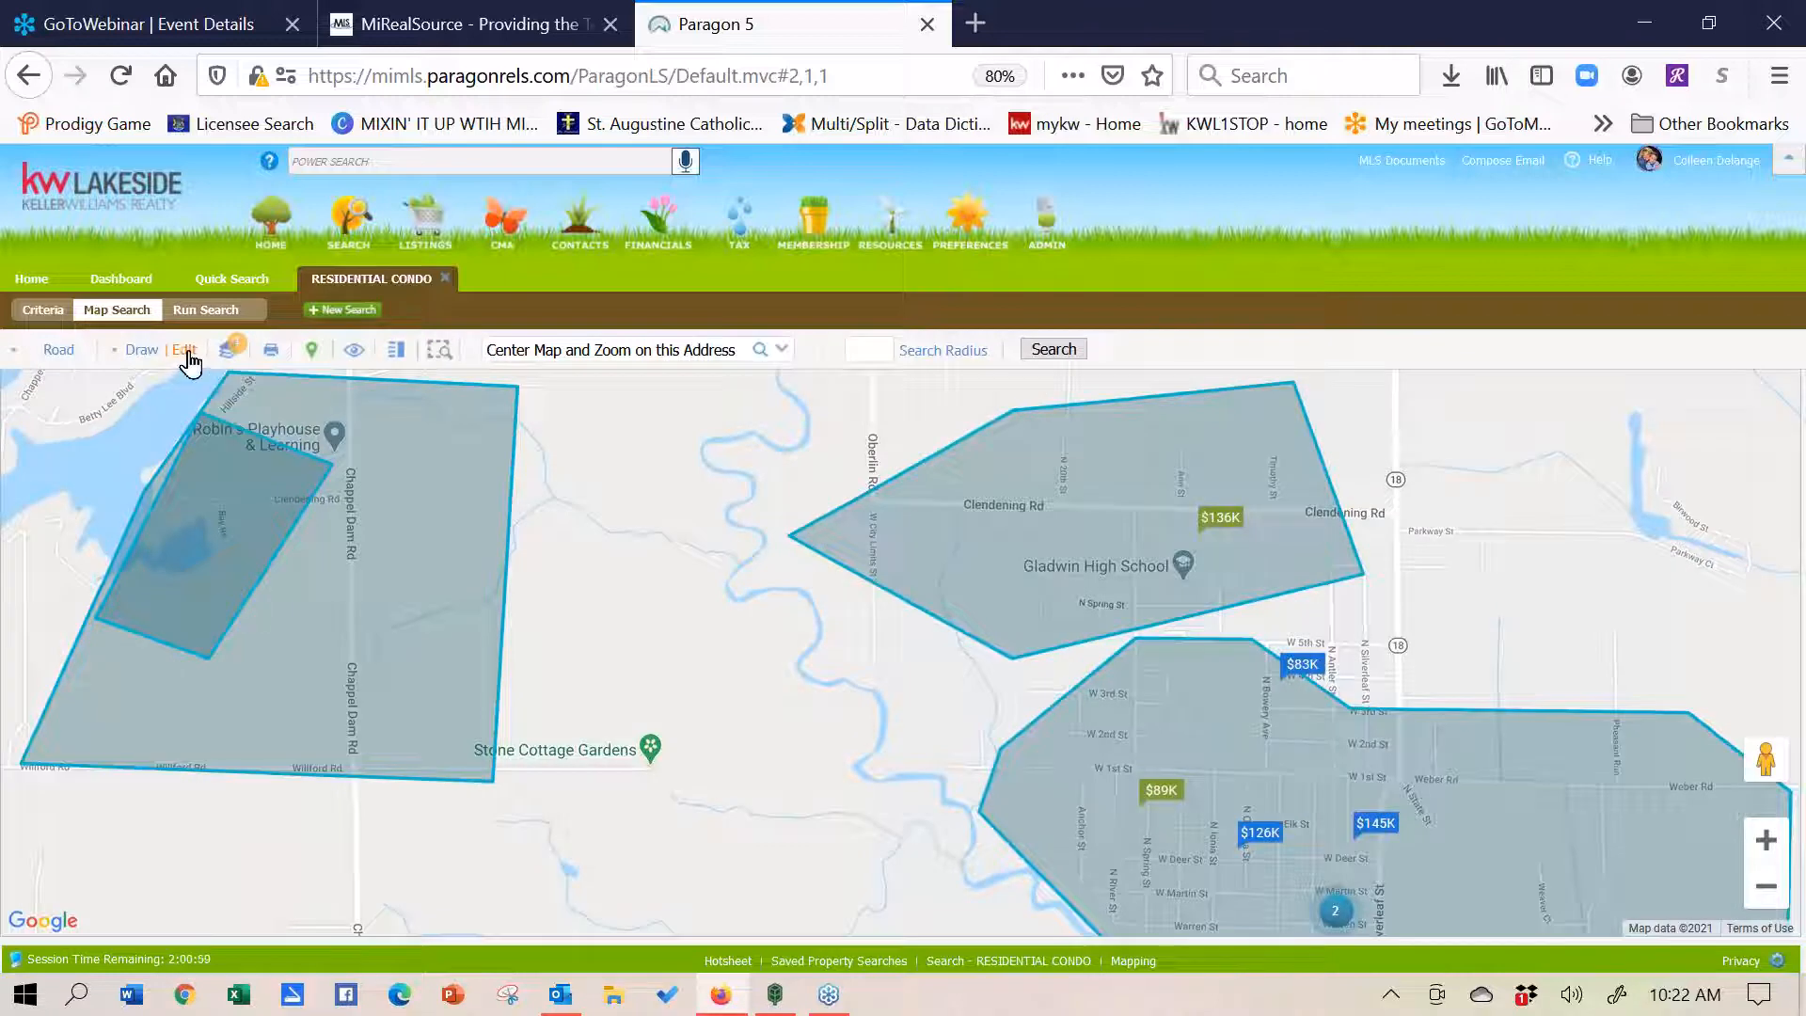
# - Set the newest polygon to Exclude in the list of search shapes
pyautogui.click(184, 350)
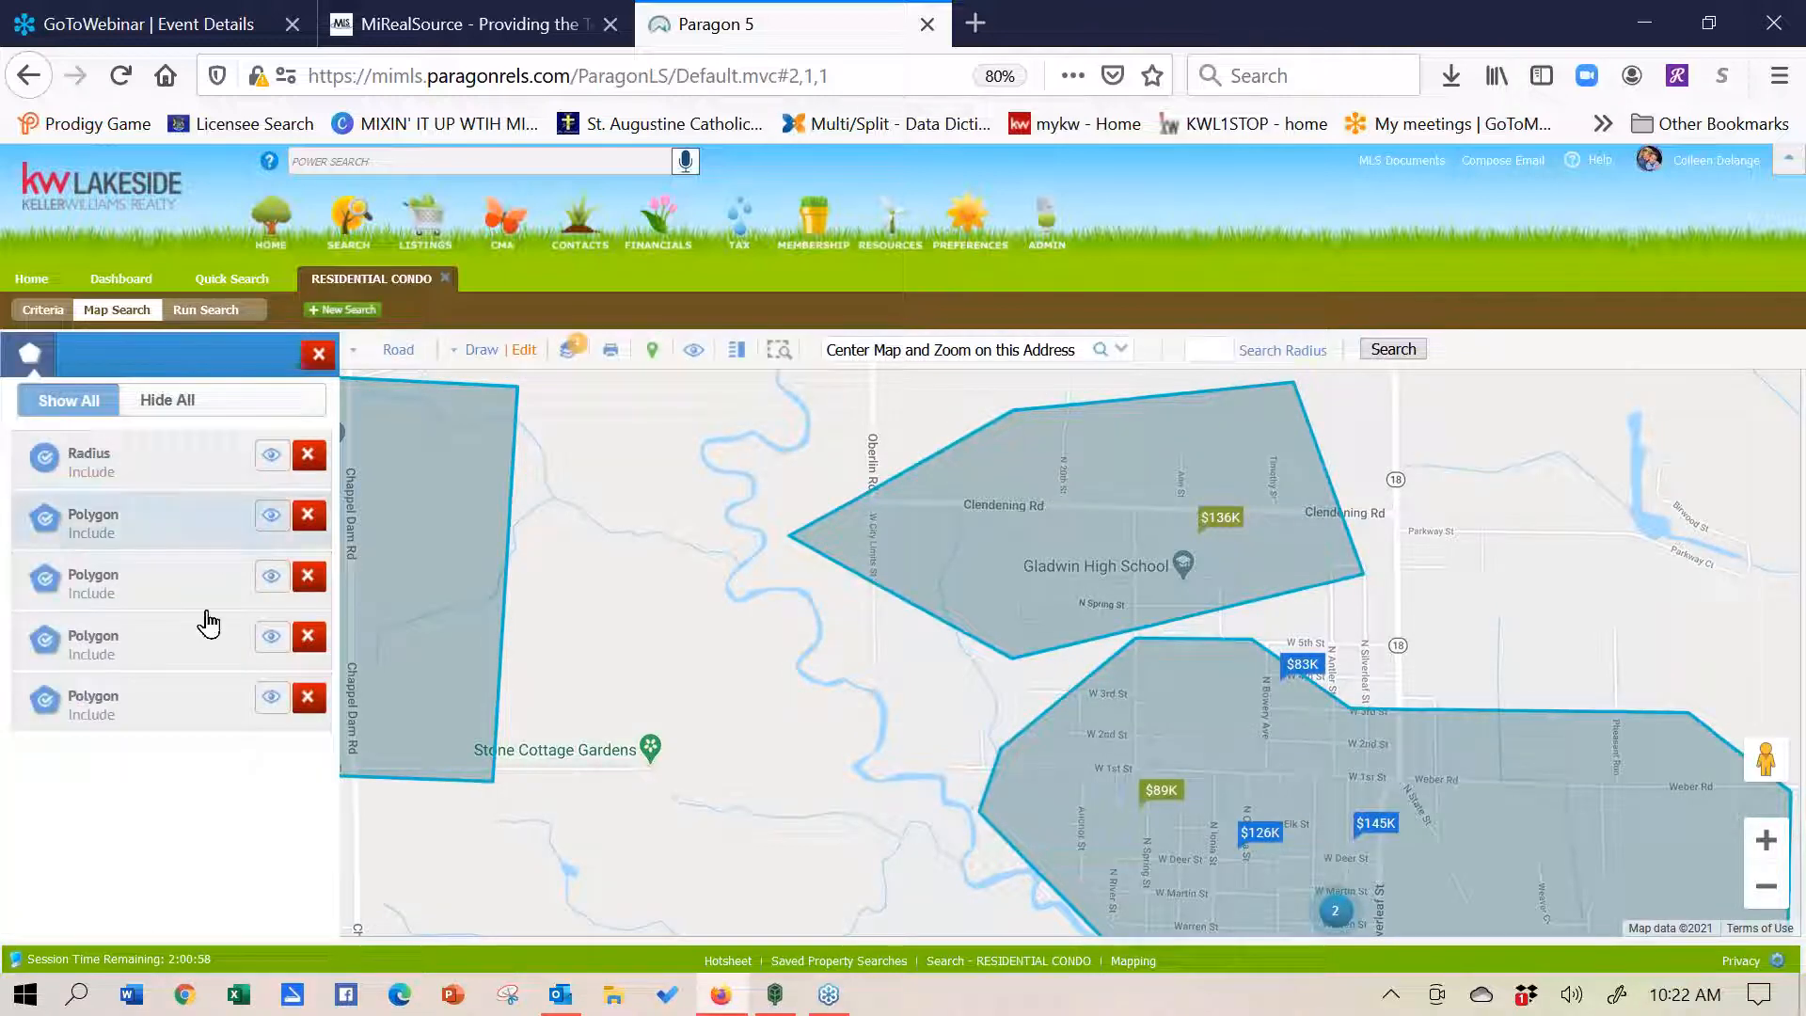
pyautogui.click(52, 706)
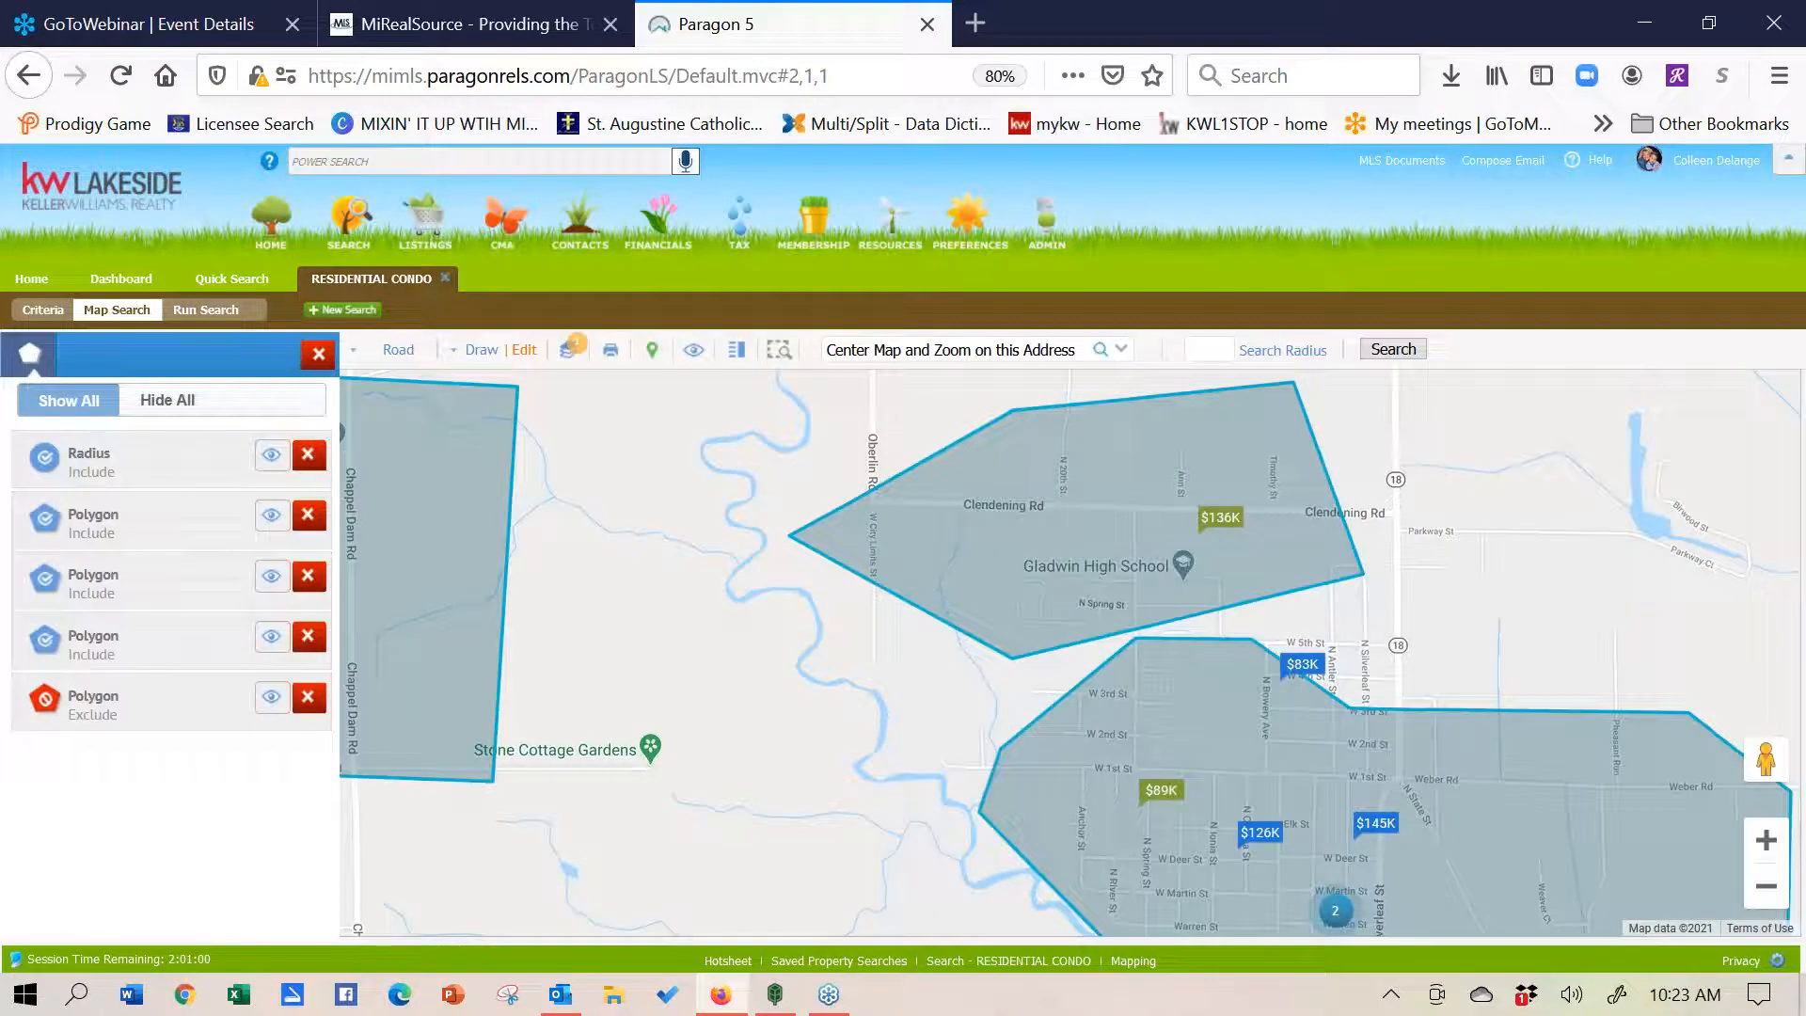
pyautogui.click(318, 354)
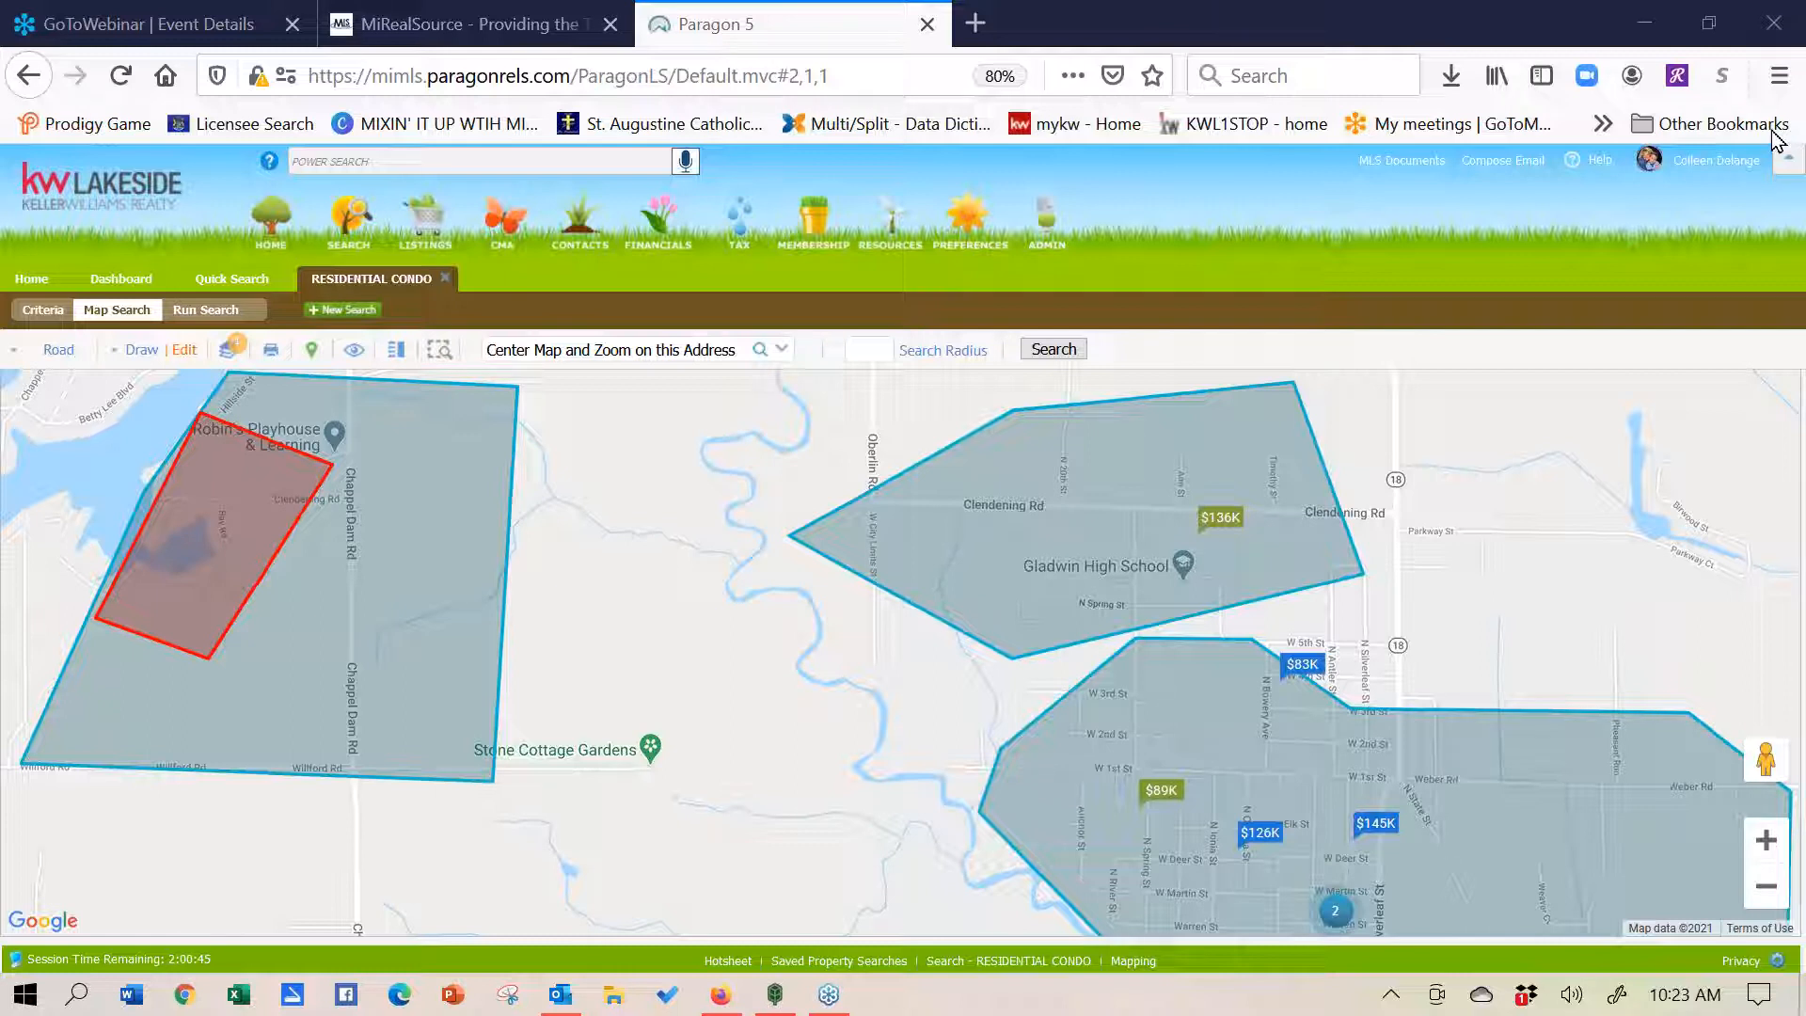
# - Run the search over the drawn areas, show the 128 results, and tick six listings
pyautogui.click(209, 311)
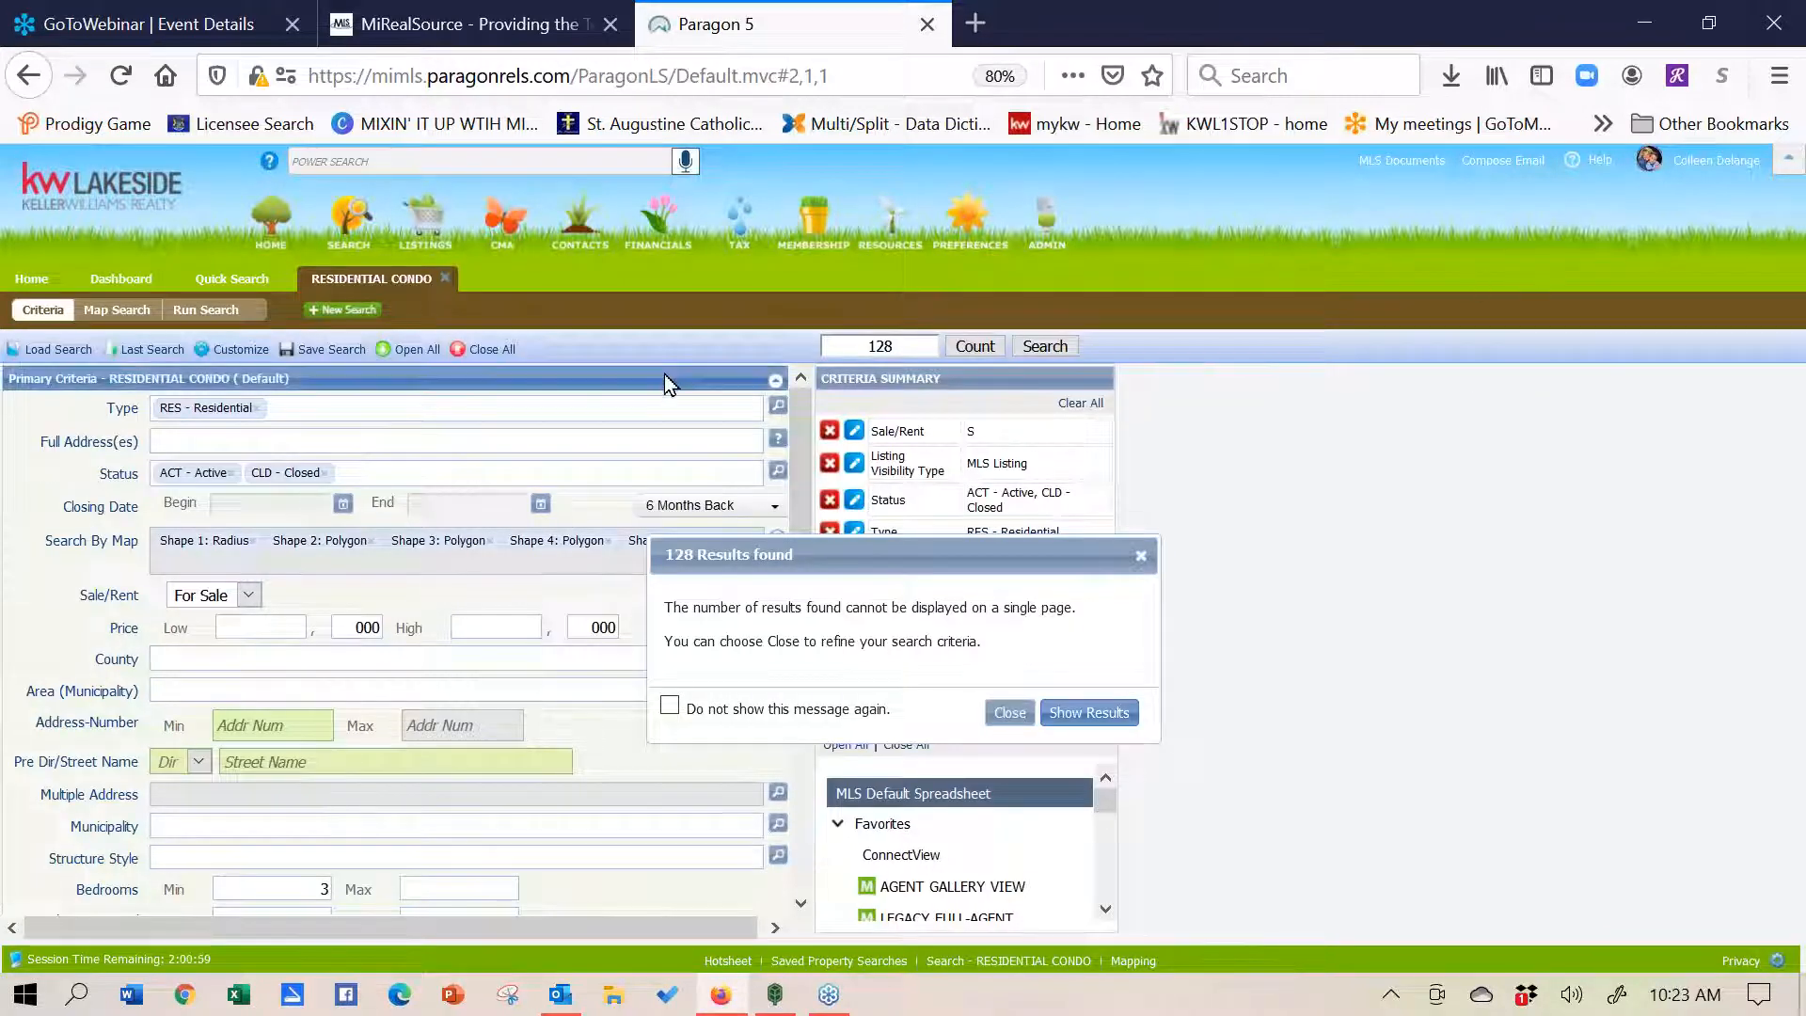
pyautogui.click(1090, 712)
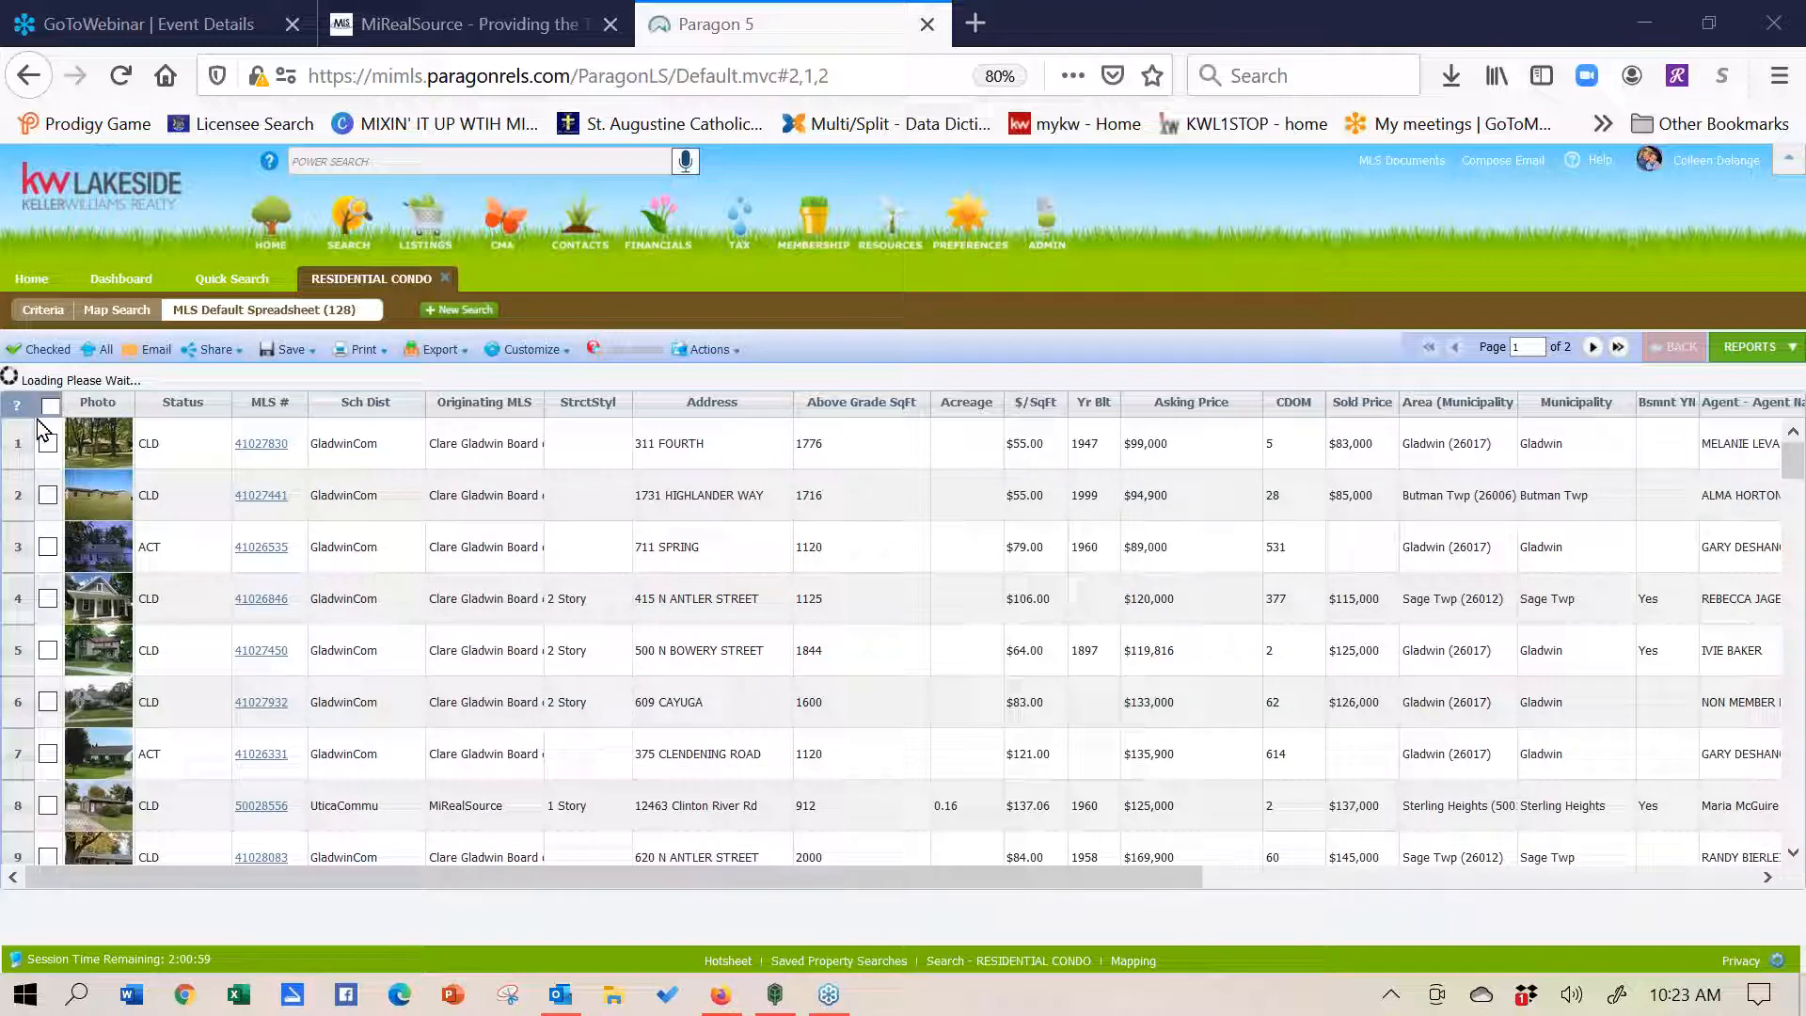
pyautogui.click(48, 444)
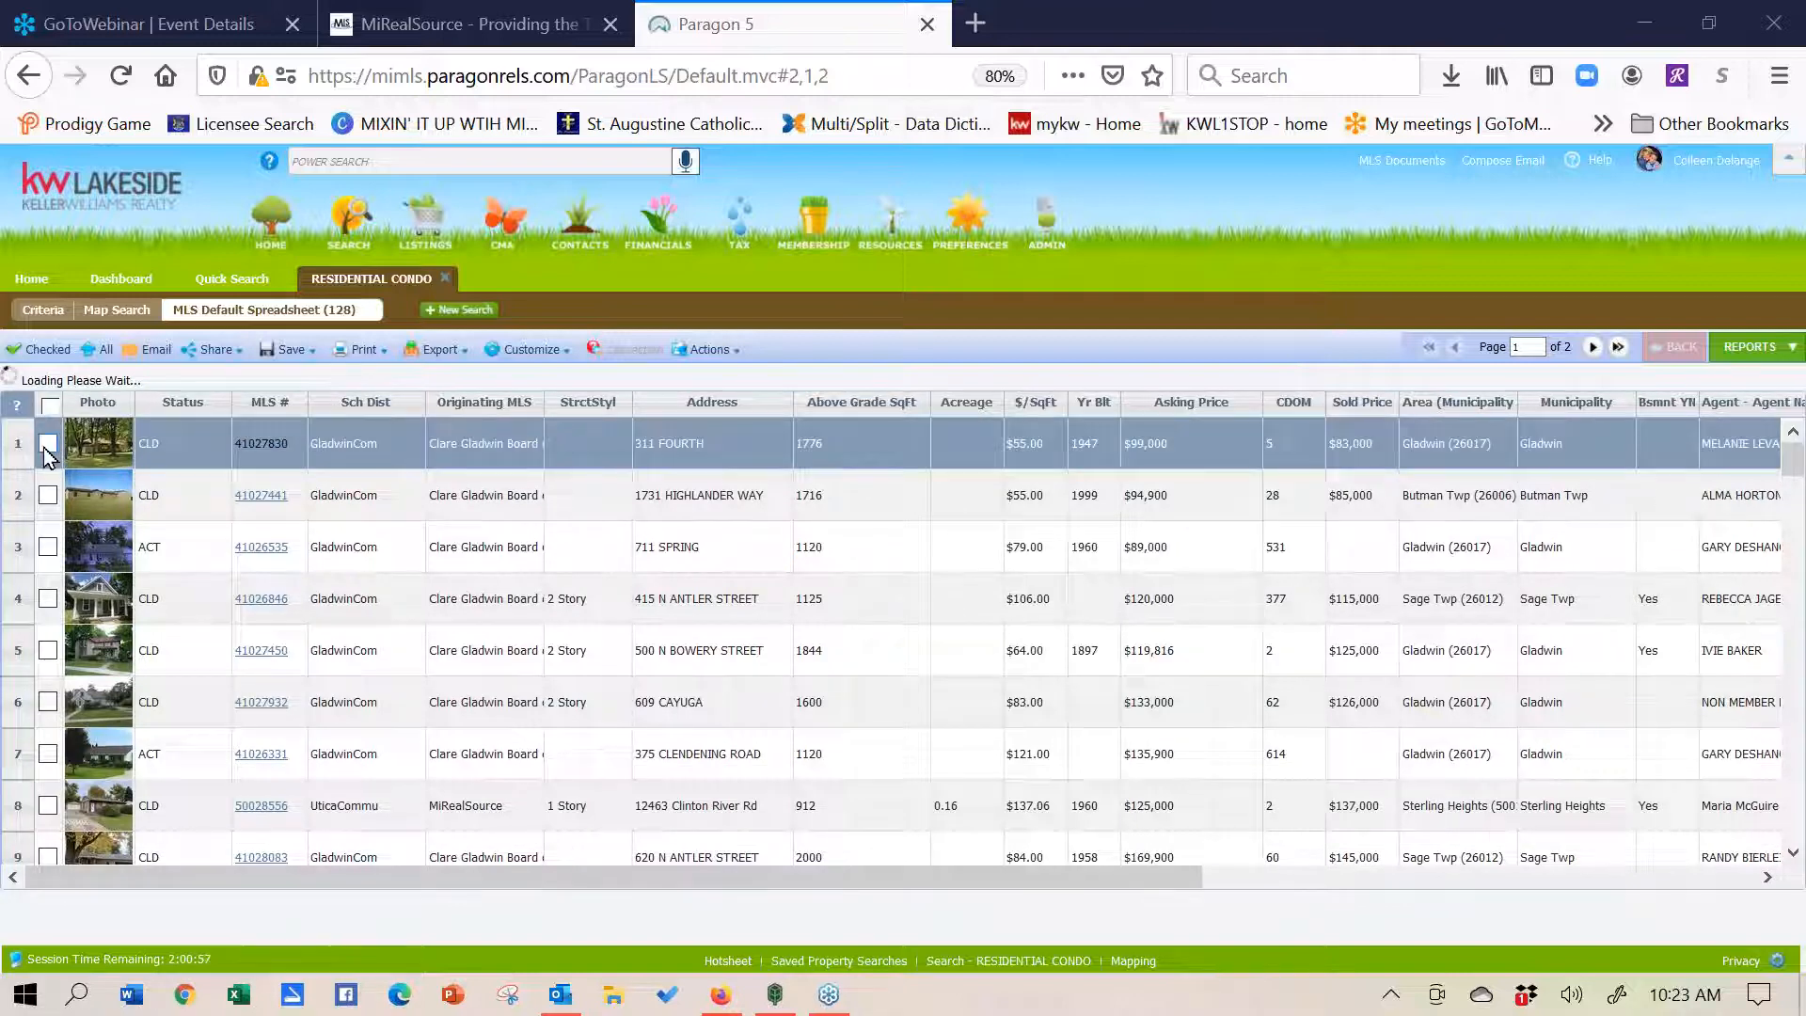
pyautogui.click(48, 495)
pyautogui.click(48, 547)
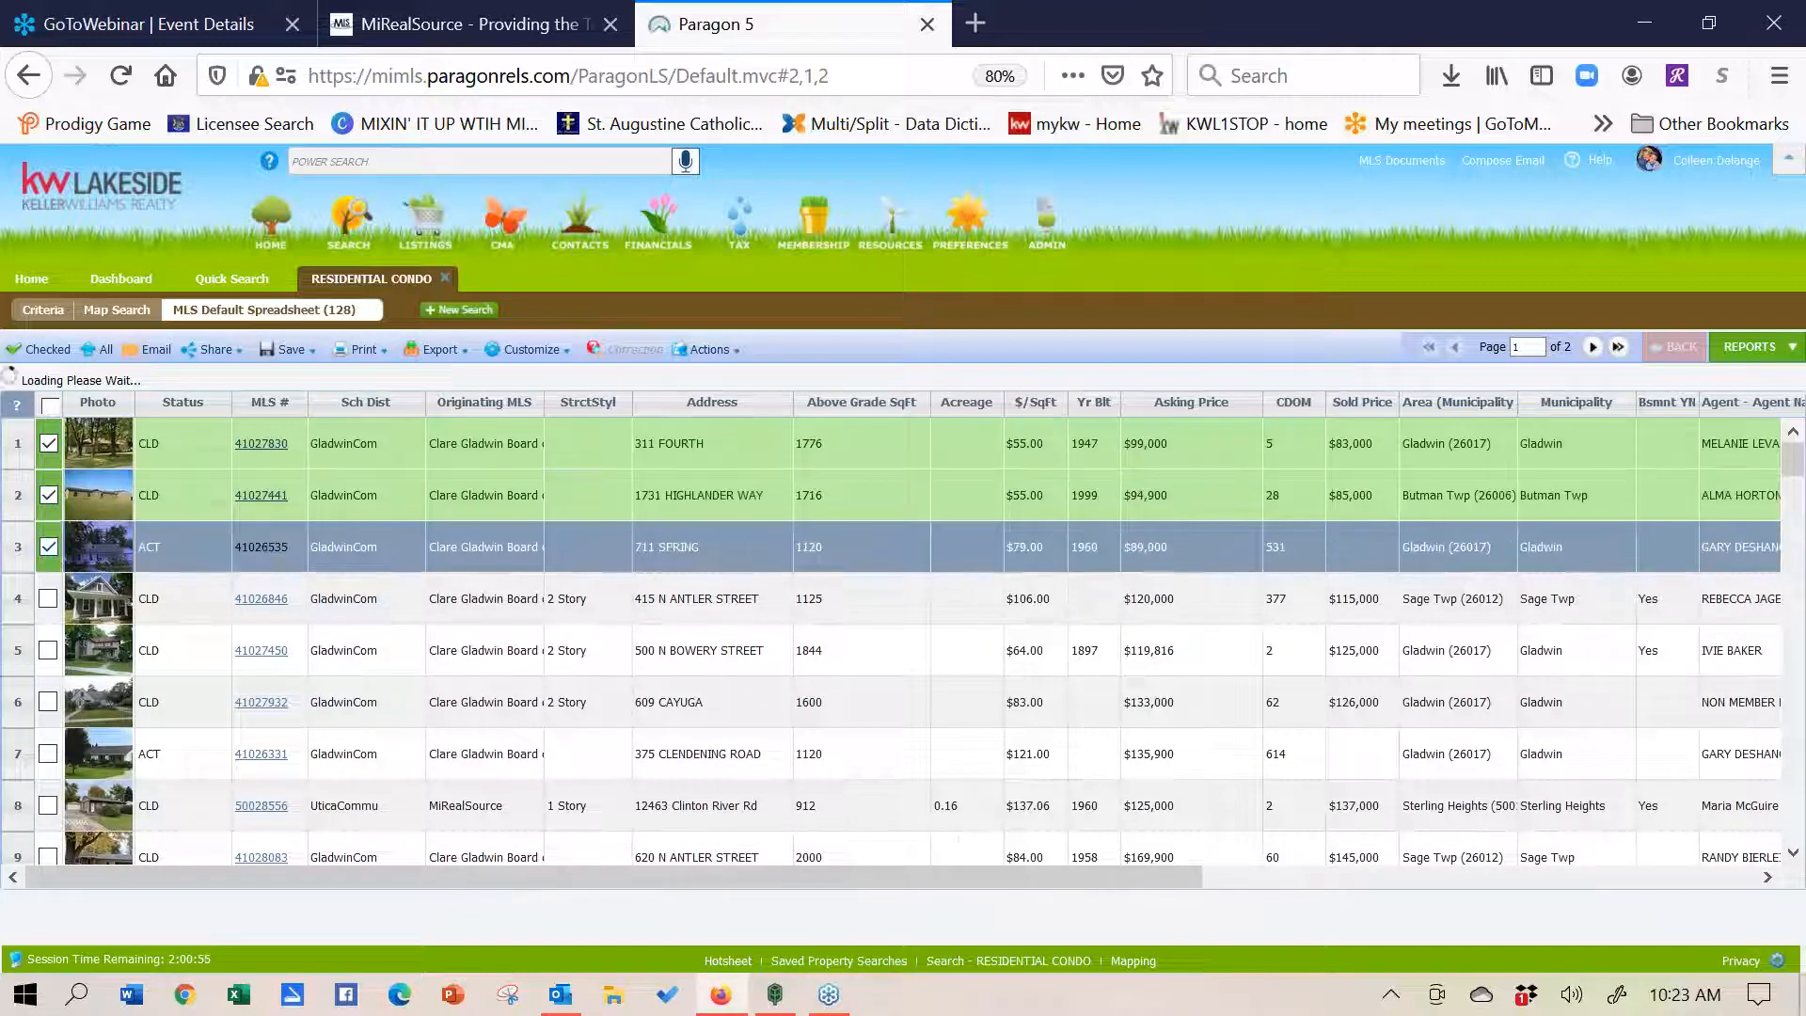
pyautogui.click(48, 650)
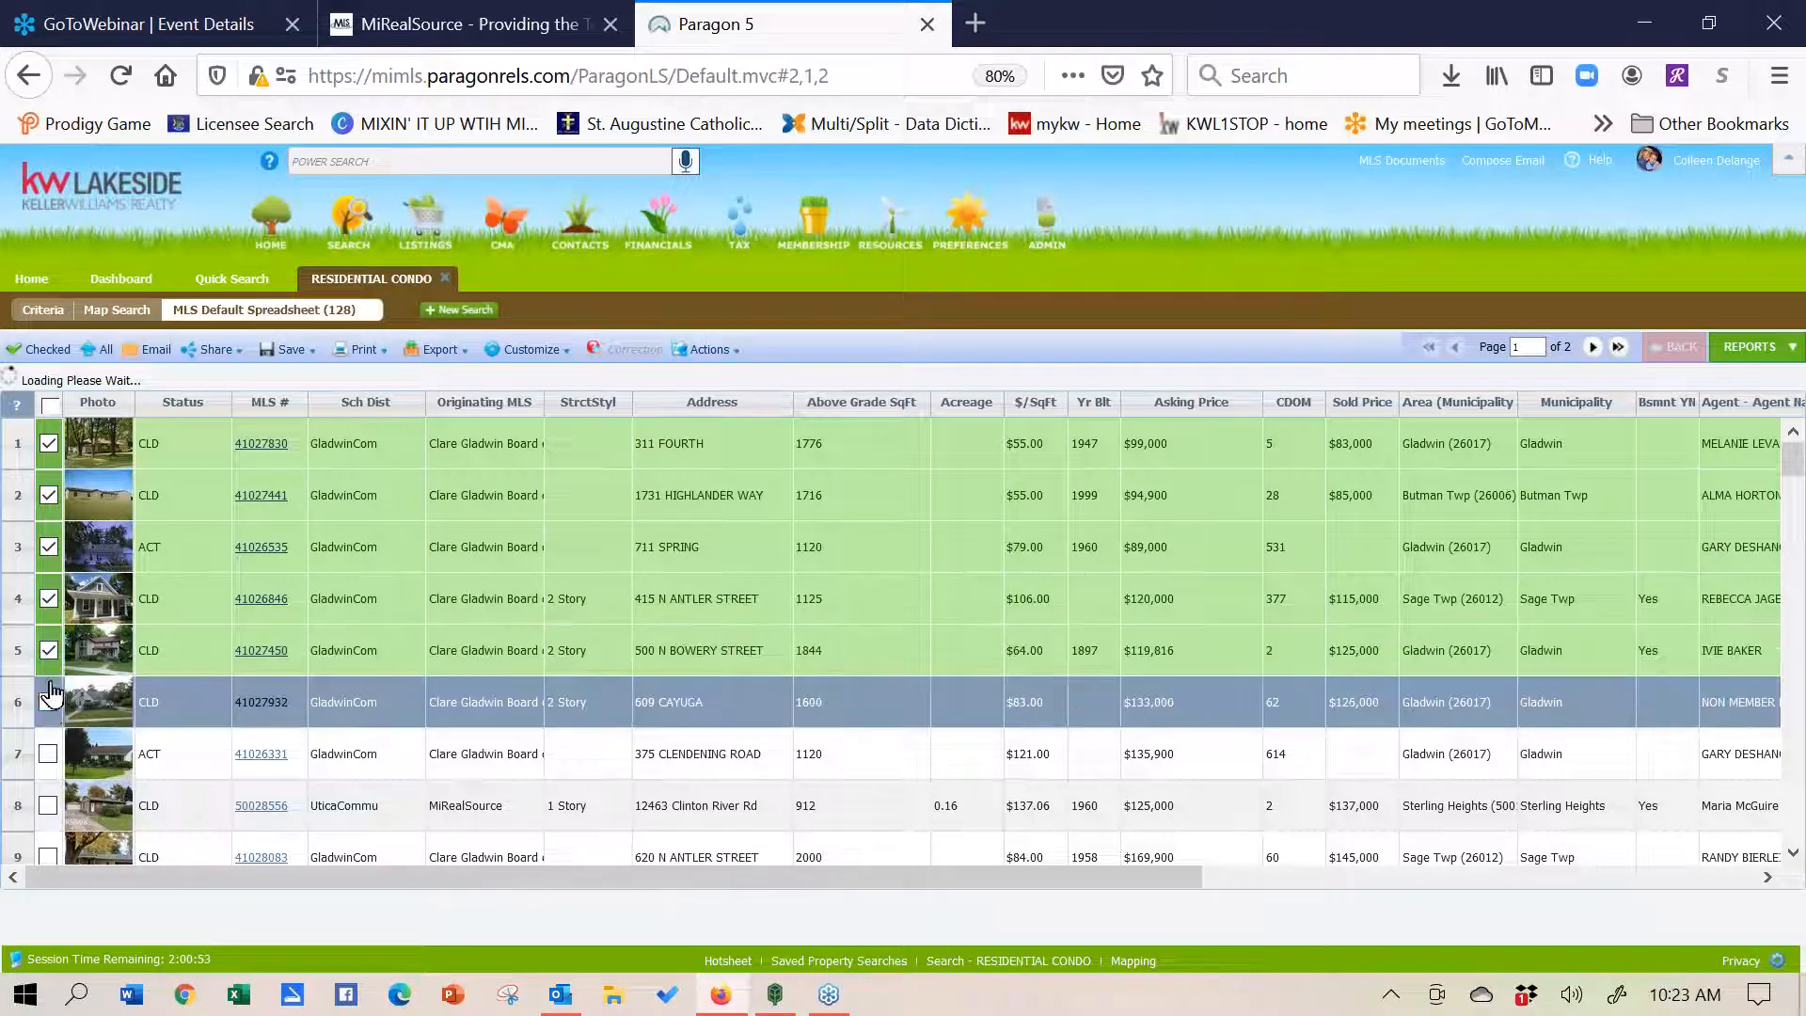
pyautogui.click(48, 702)
pyautogui.click(48, 753)
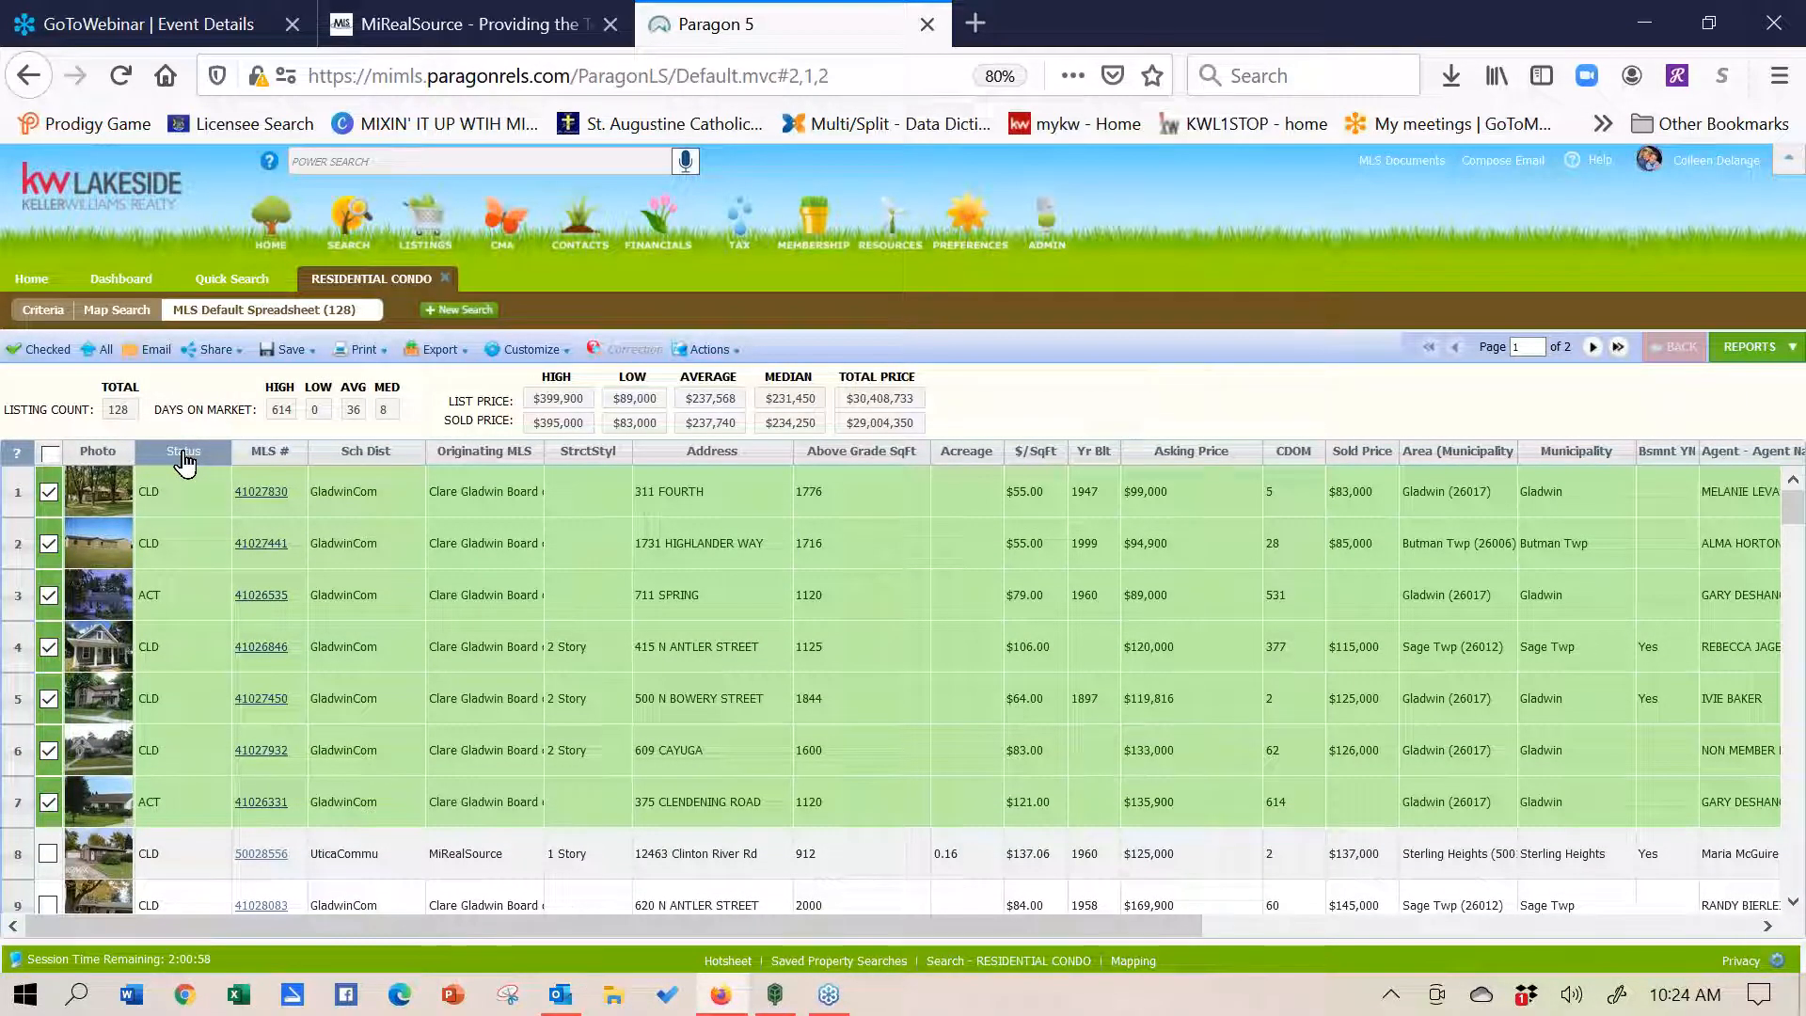
# - Sort by Status, tick one more active listing, and show only the 8 checked listings
pyautogui.click(184, 454)
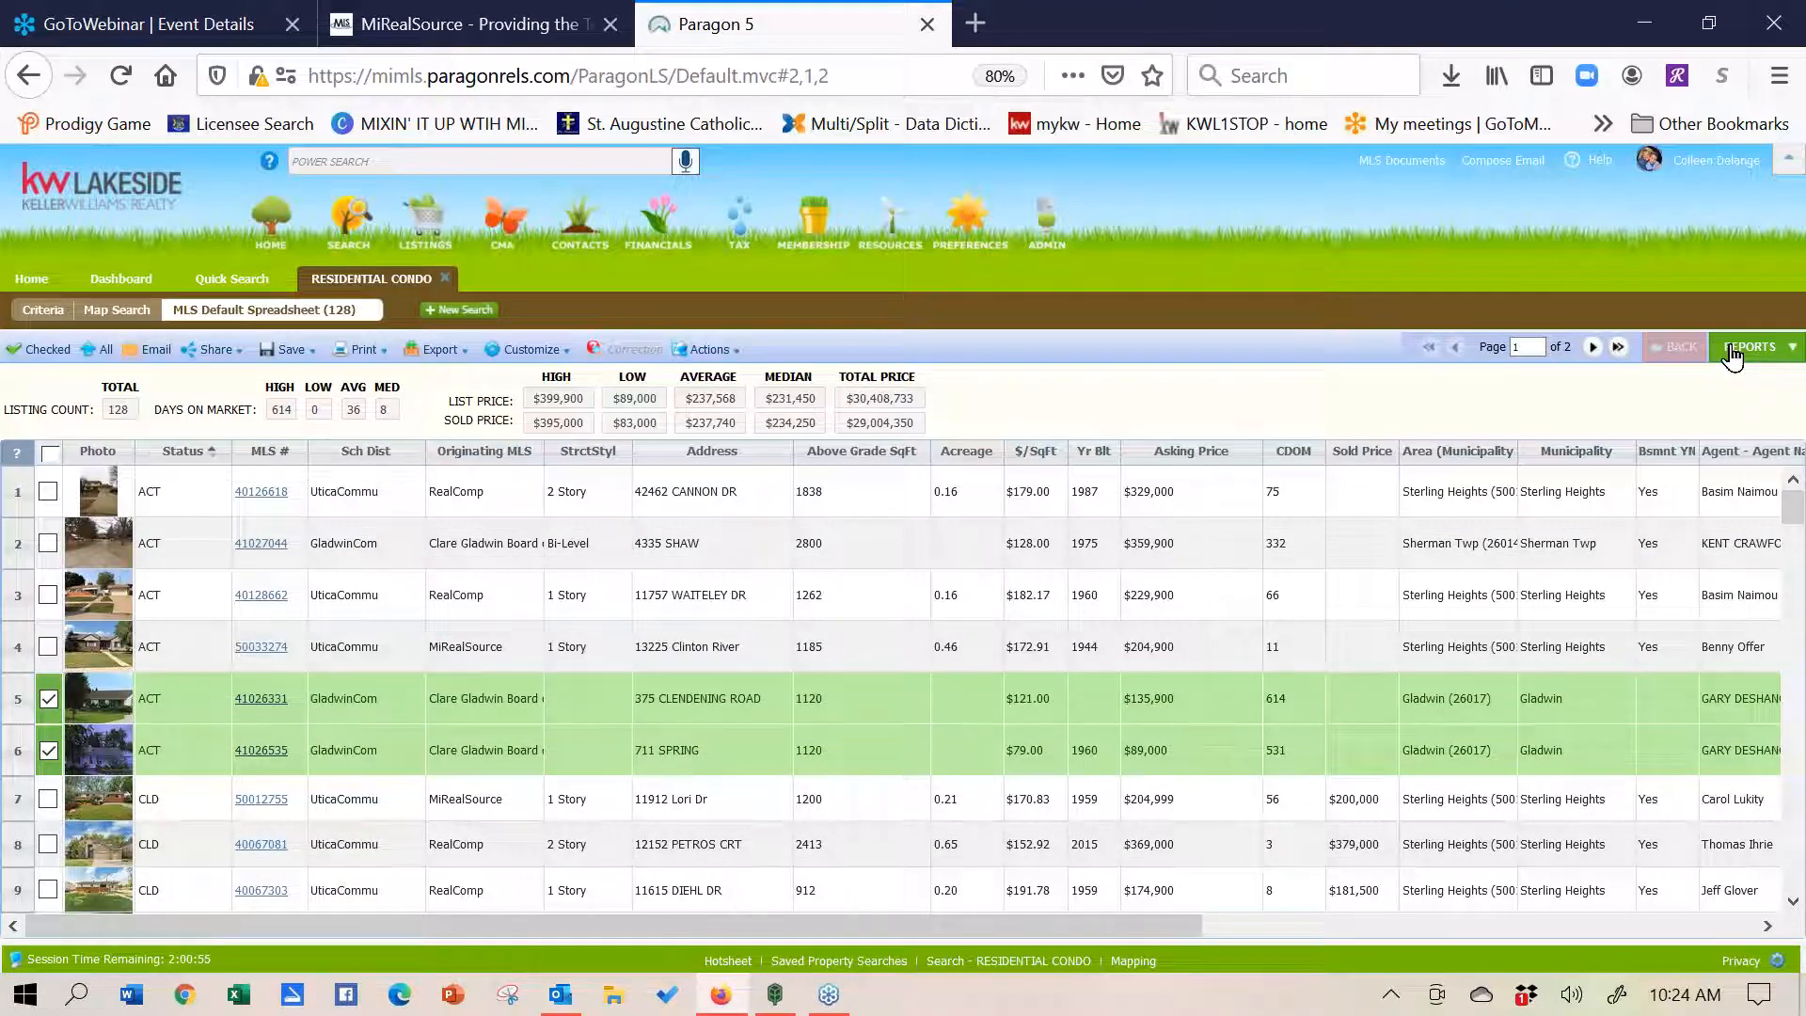
pyautogui.click(48, 594)
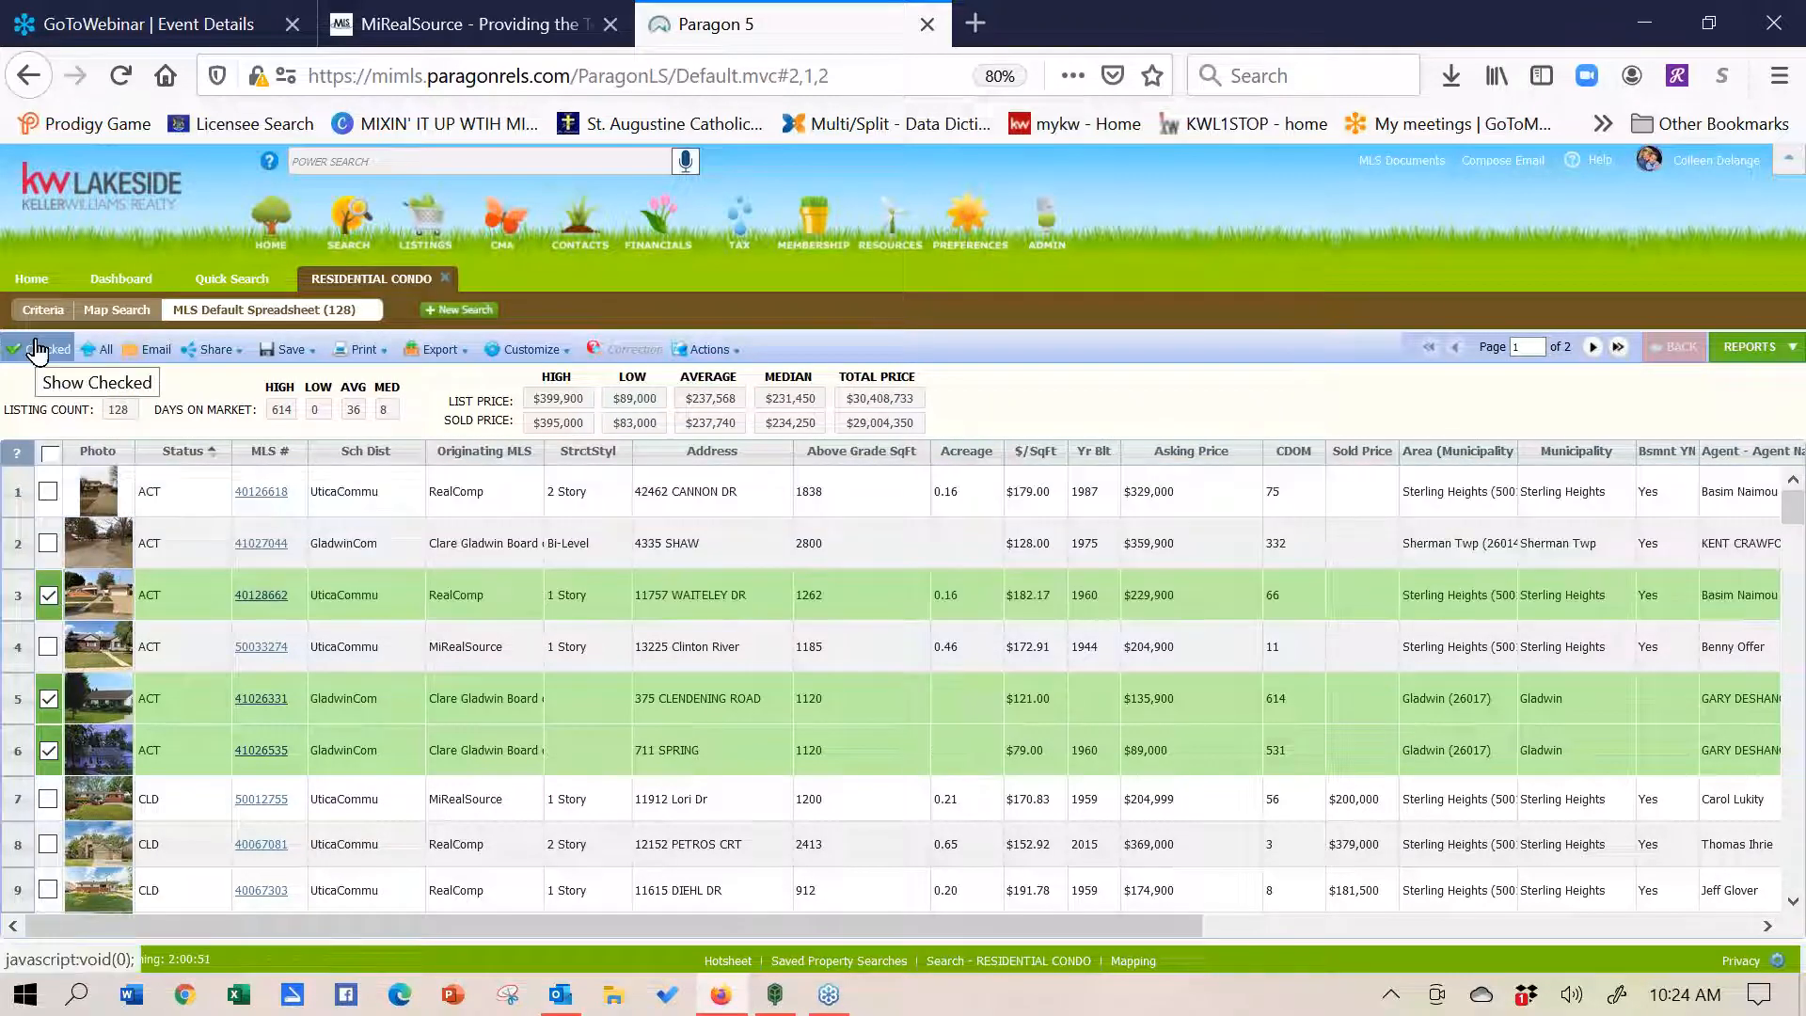
pyautogui.click(37, 351)
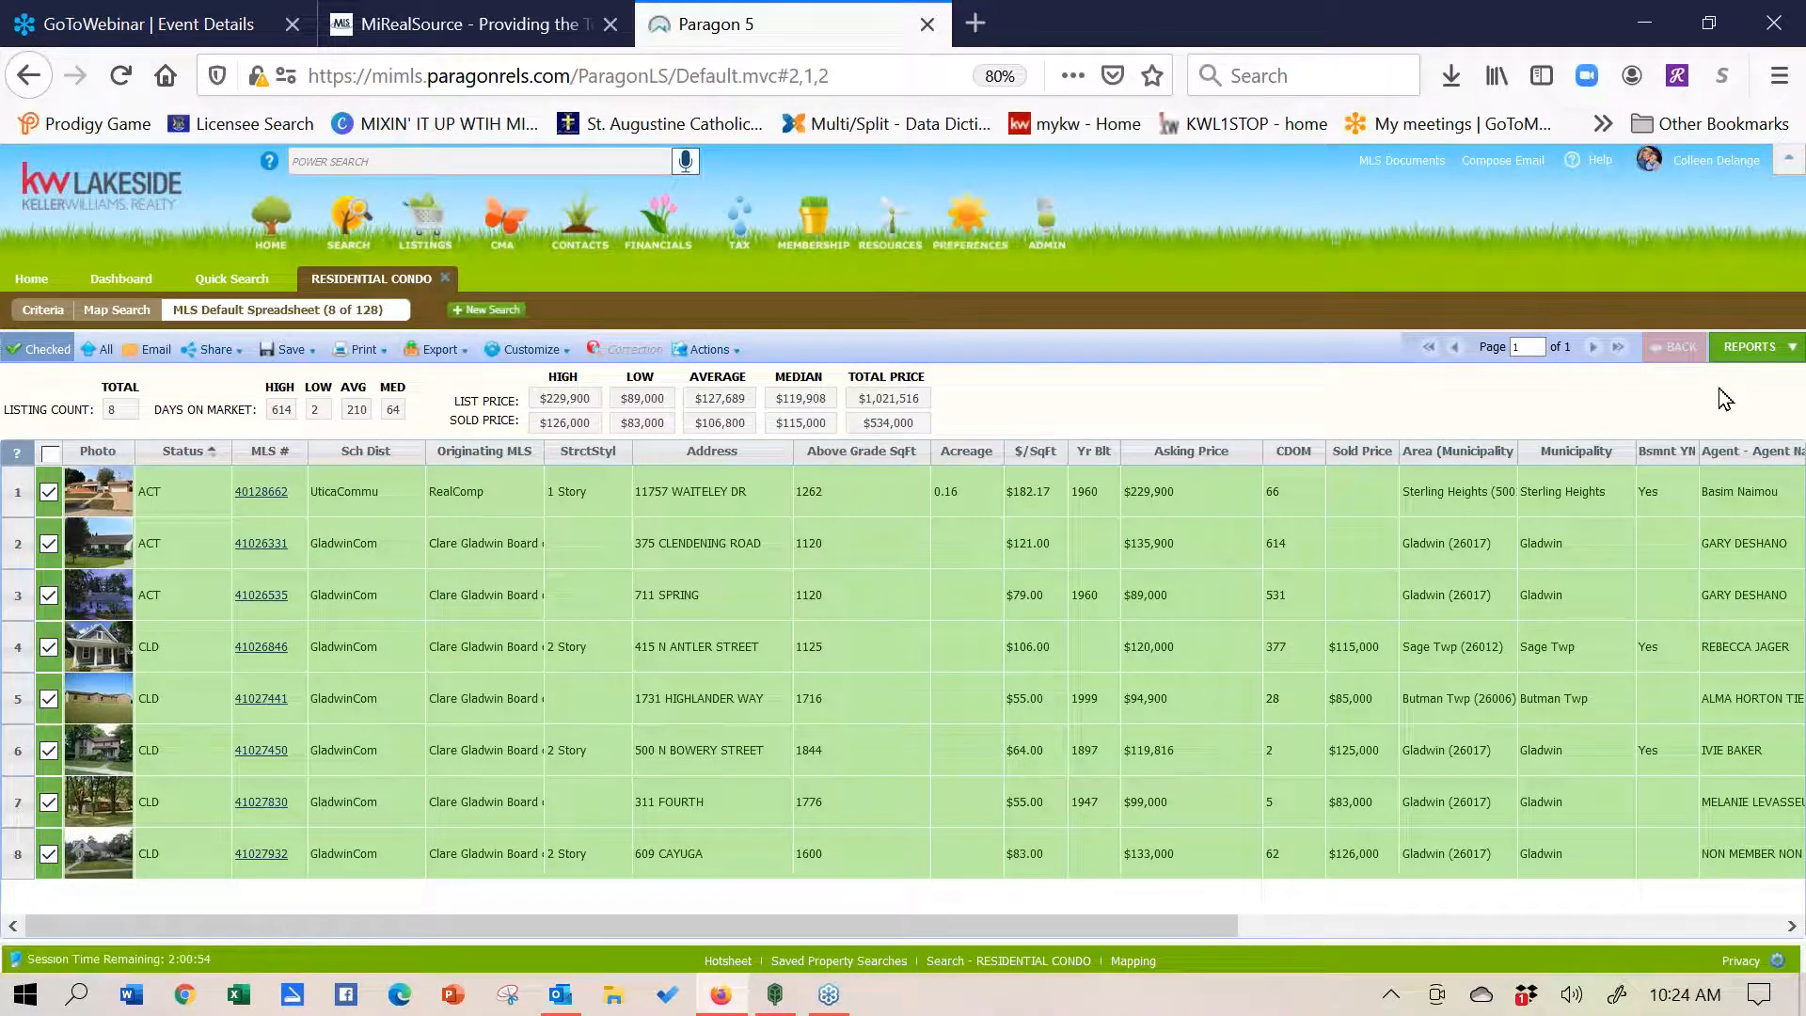
# - View the checked listings as a CMA Quick View report
pyautogui.click(1735, 353)
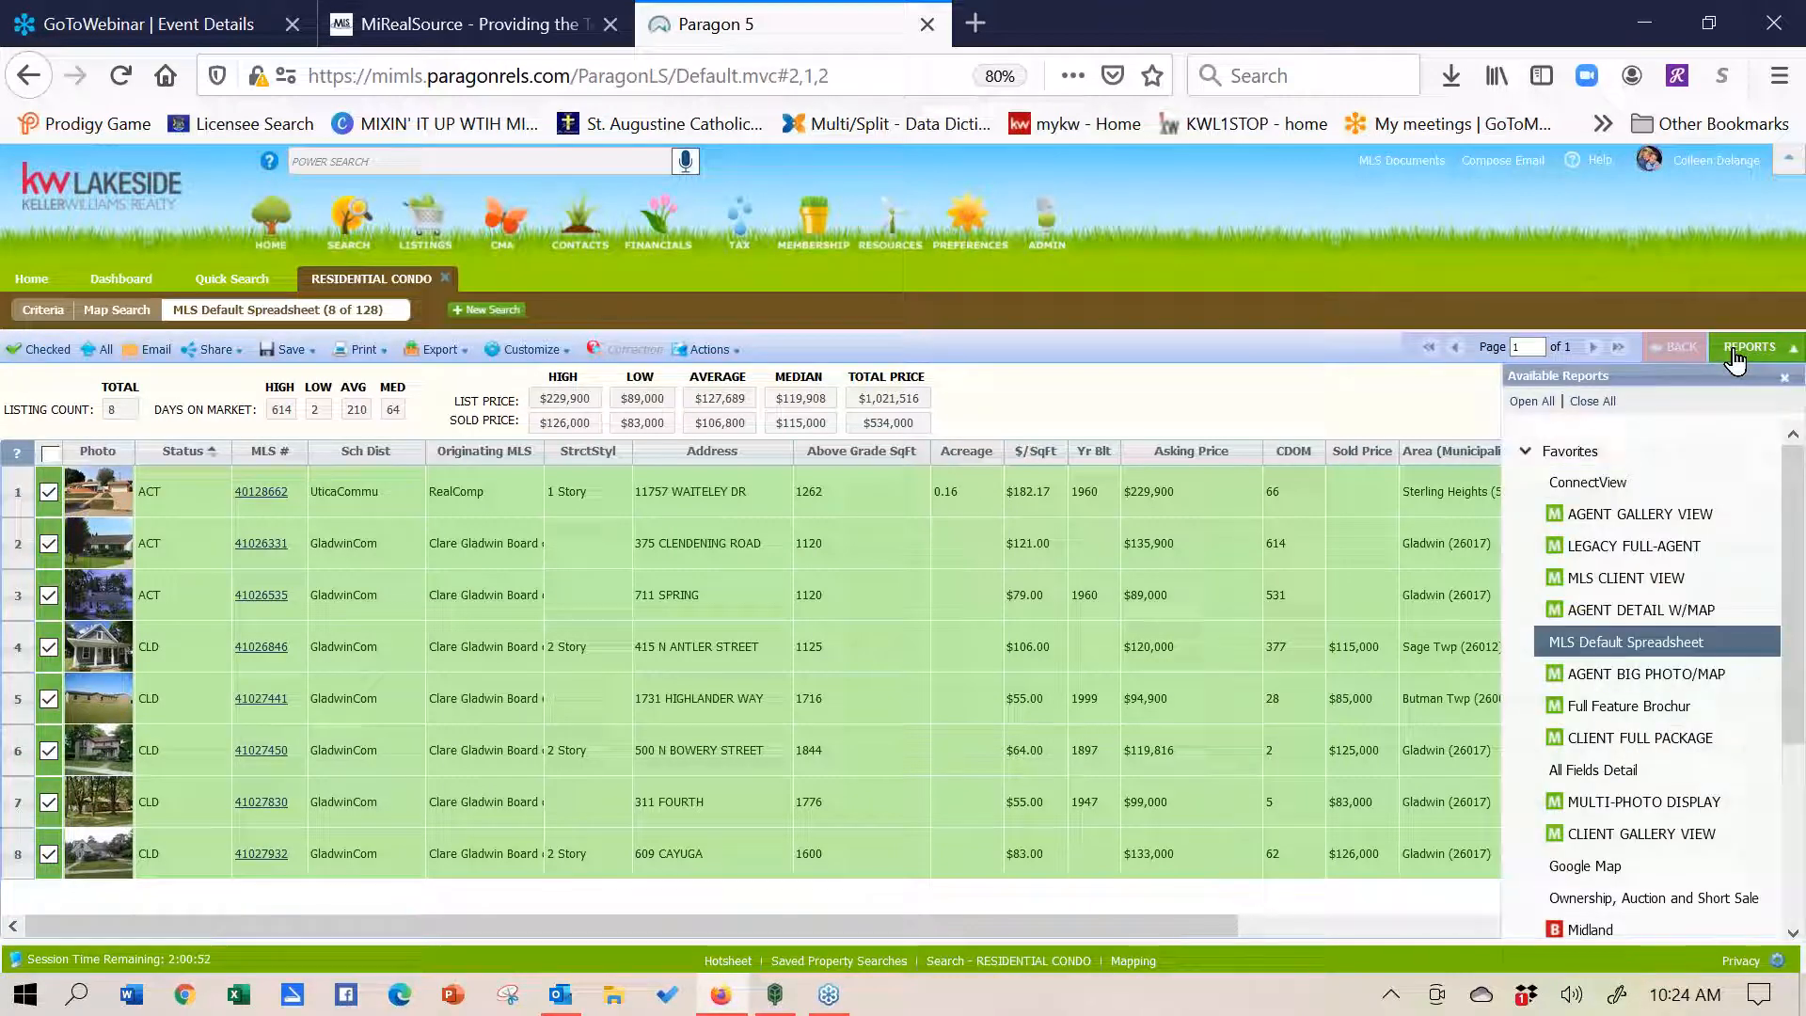
pyautogui.moveTo(1798, 688); pyautogui.dragTo(1798, 841)
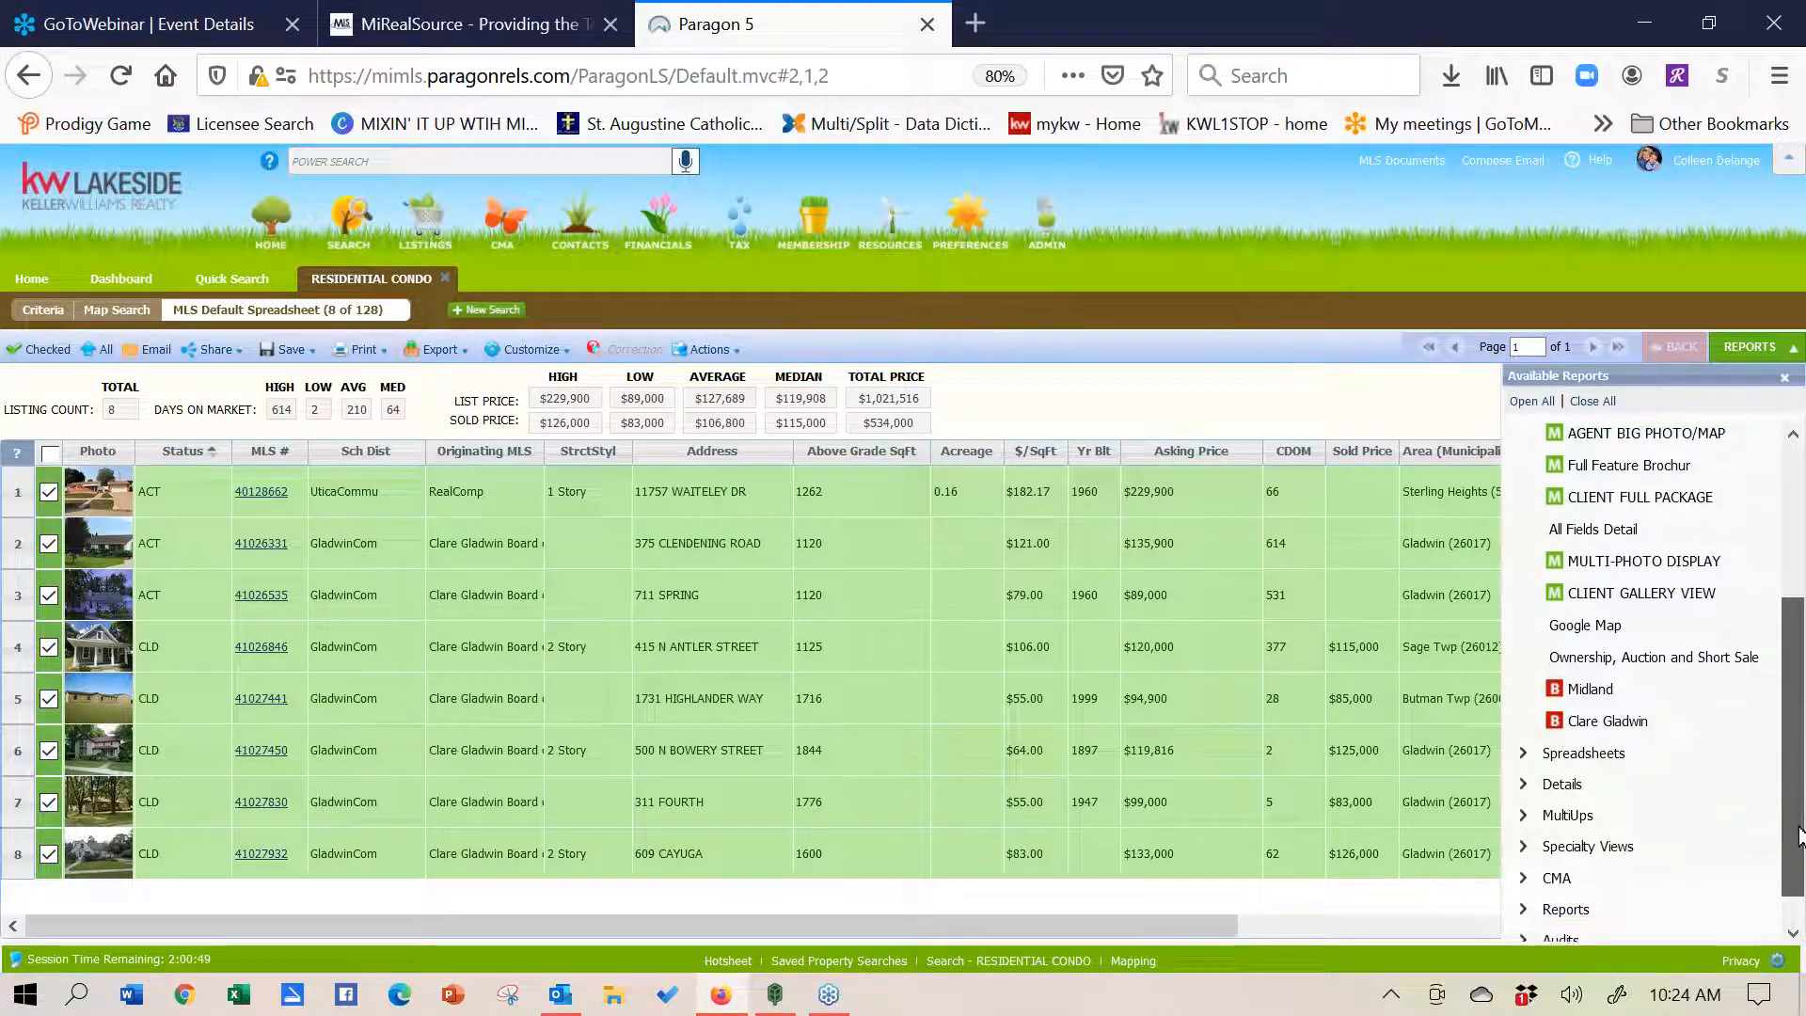
pyautogui.click(1537, 879)
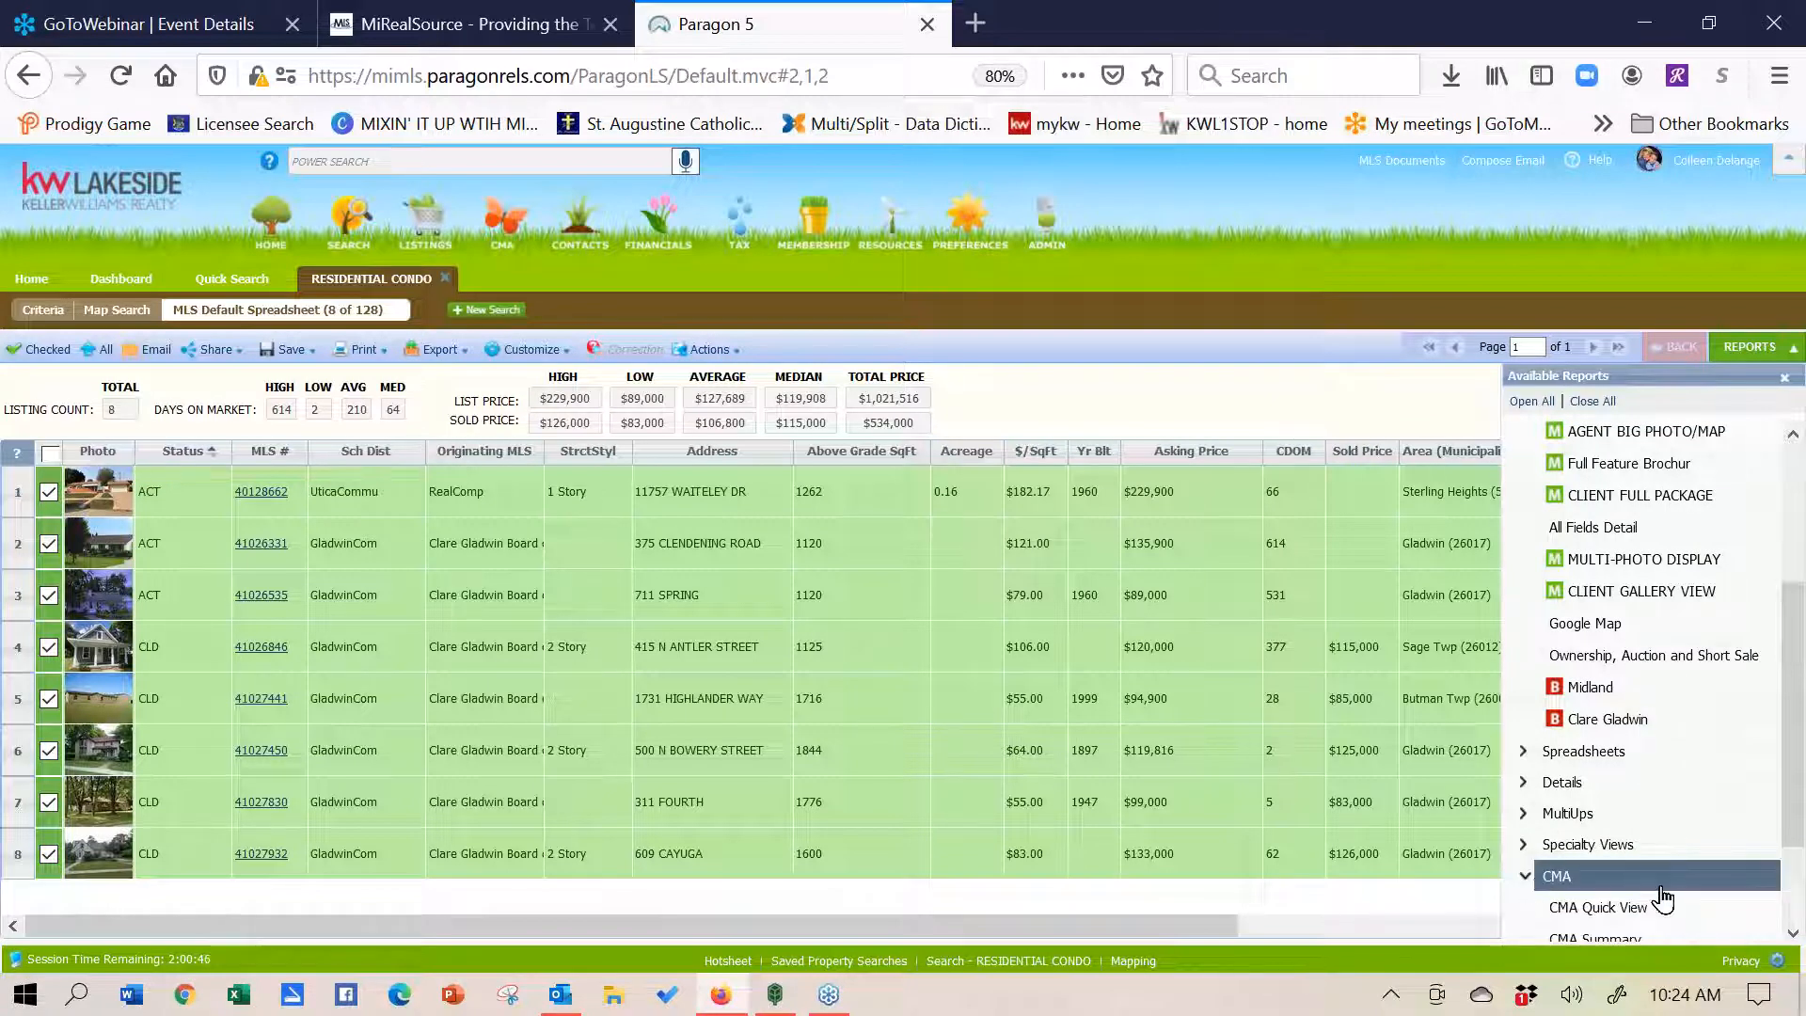
pyautogui.moveTo(1798, 753); pyautogui.dragTo(1799, 802)
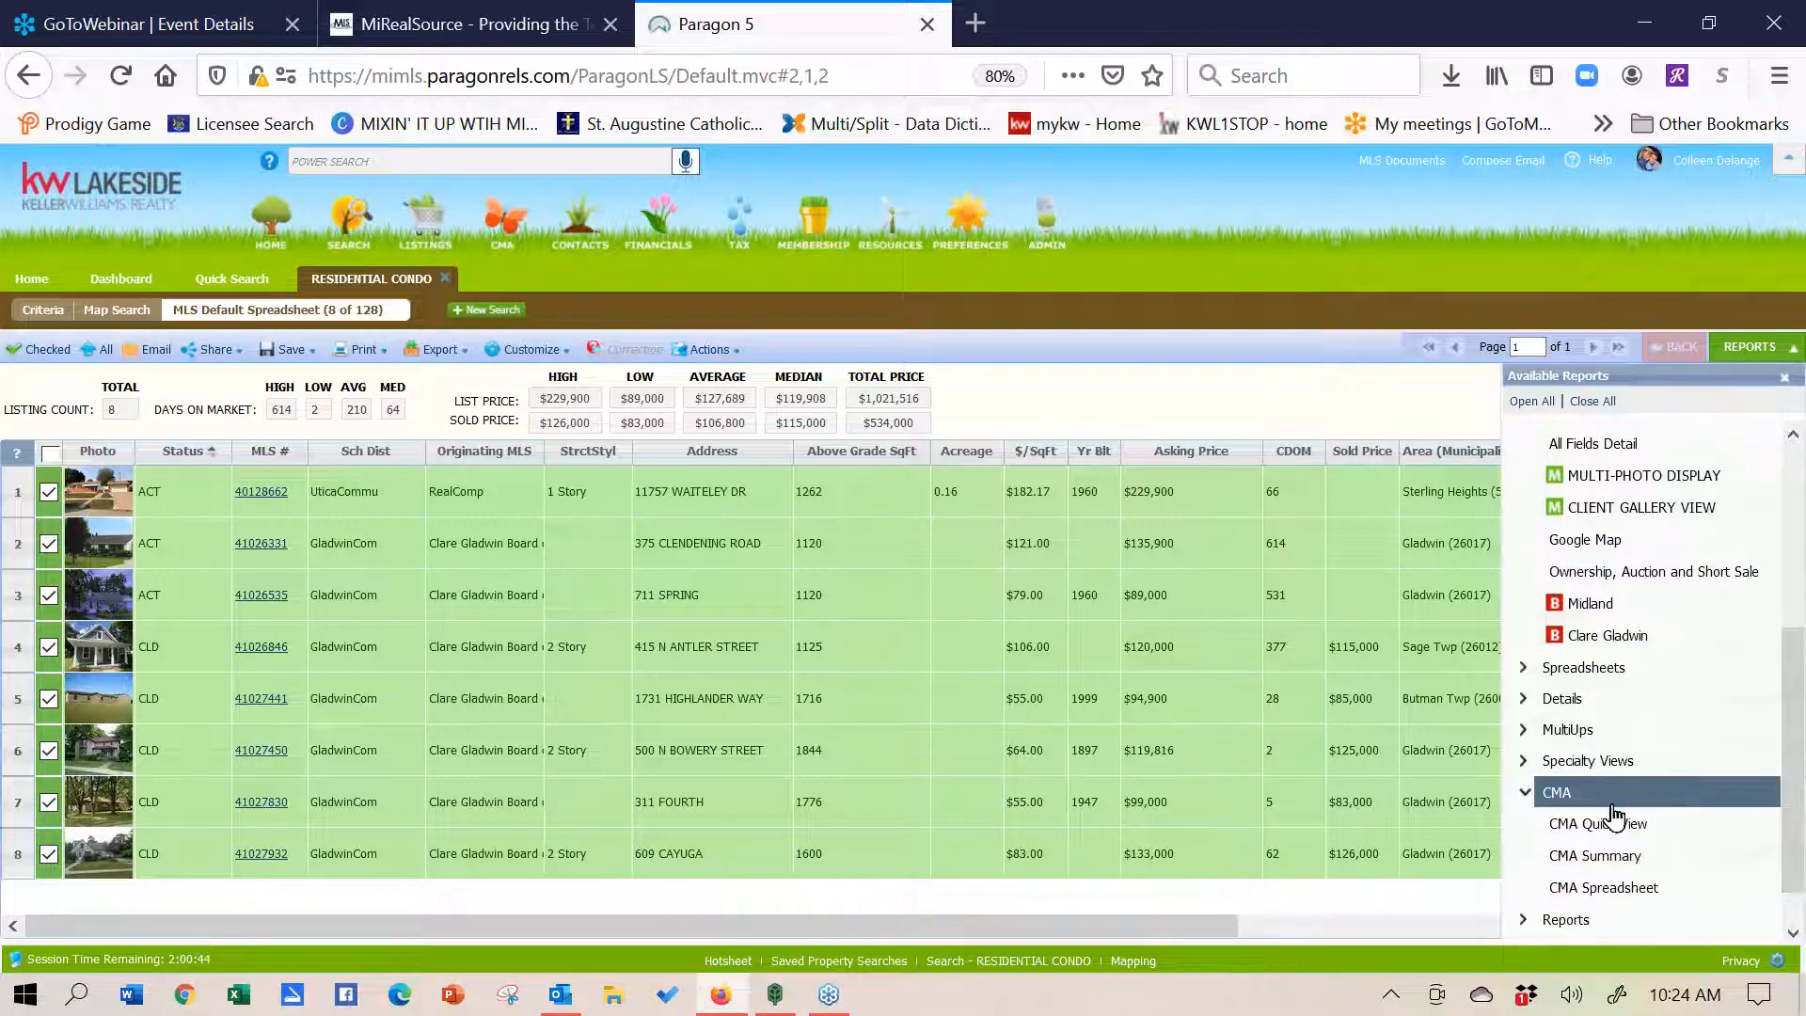
pyautogui.click(1604, 824)
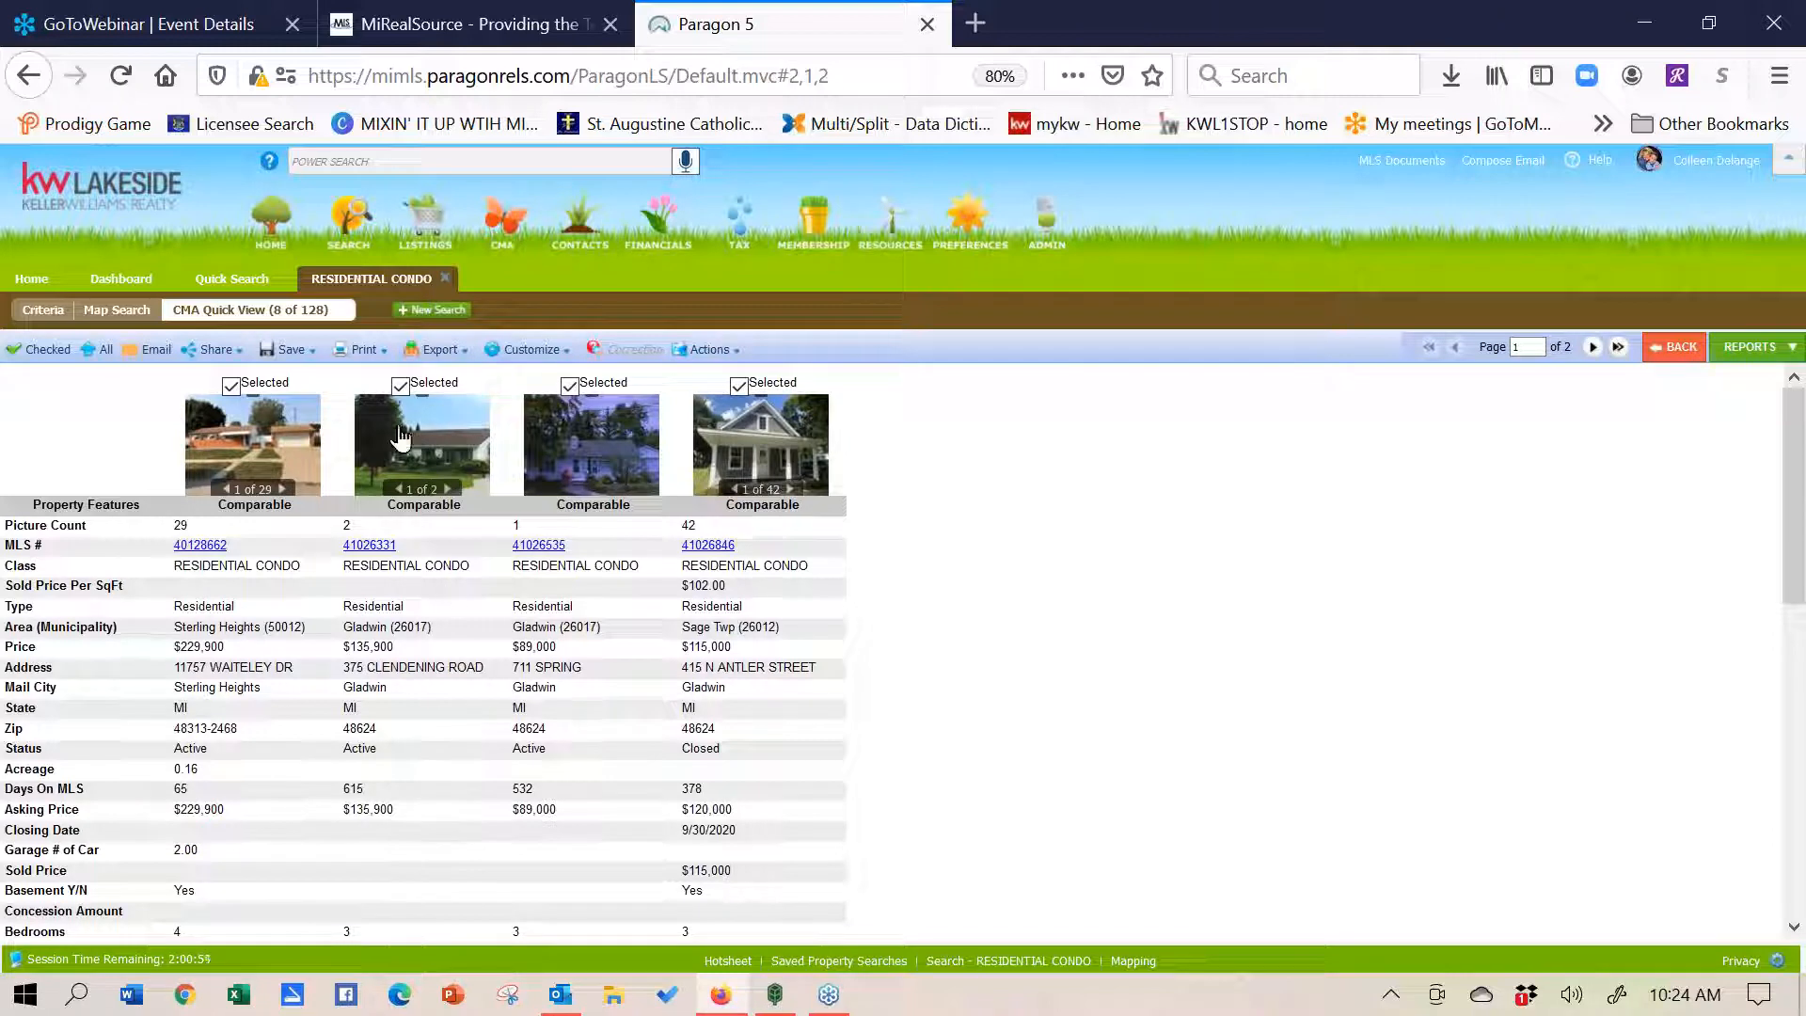
# - Switch to the CMA Summary report showing 3 active and 5 sold listings
pyautogui.click(523, 354)
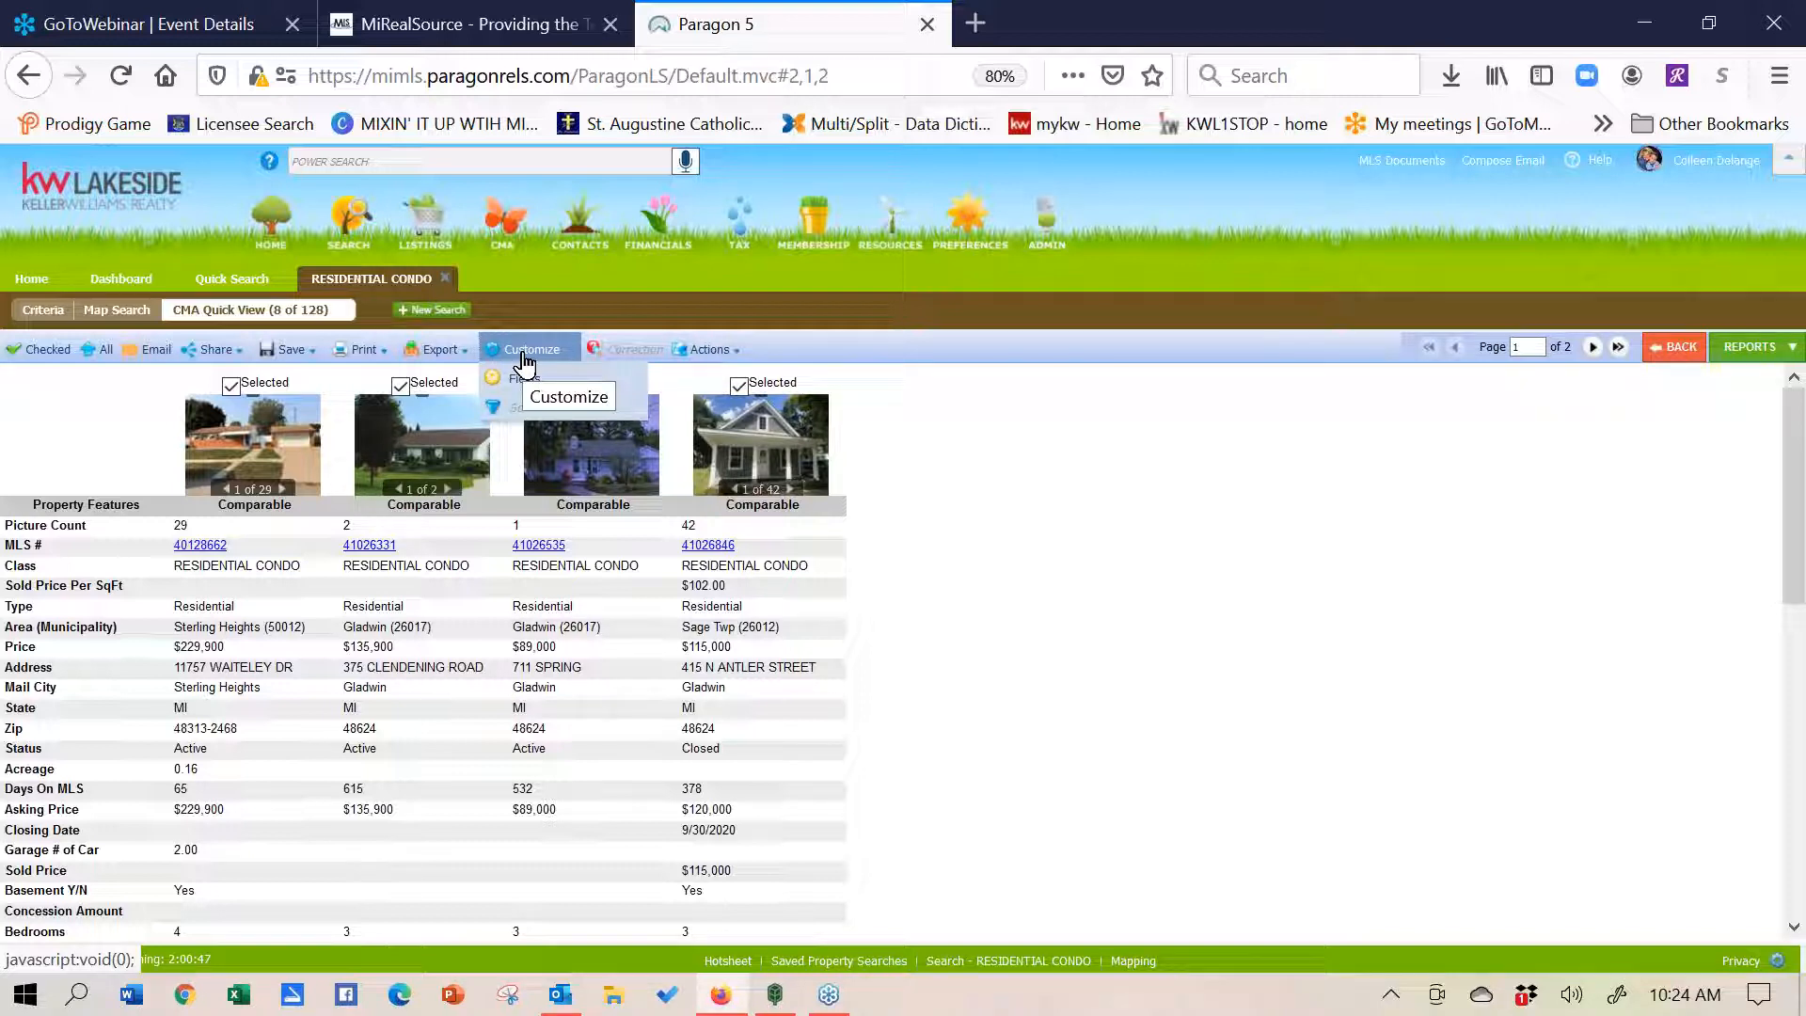
pyautogui.click(1722, 358)
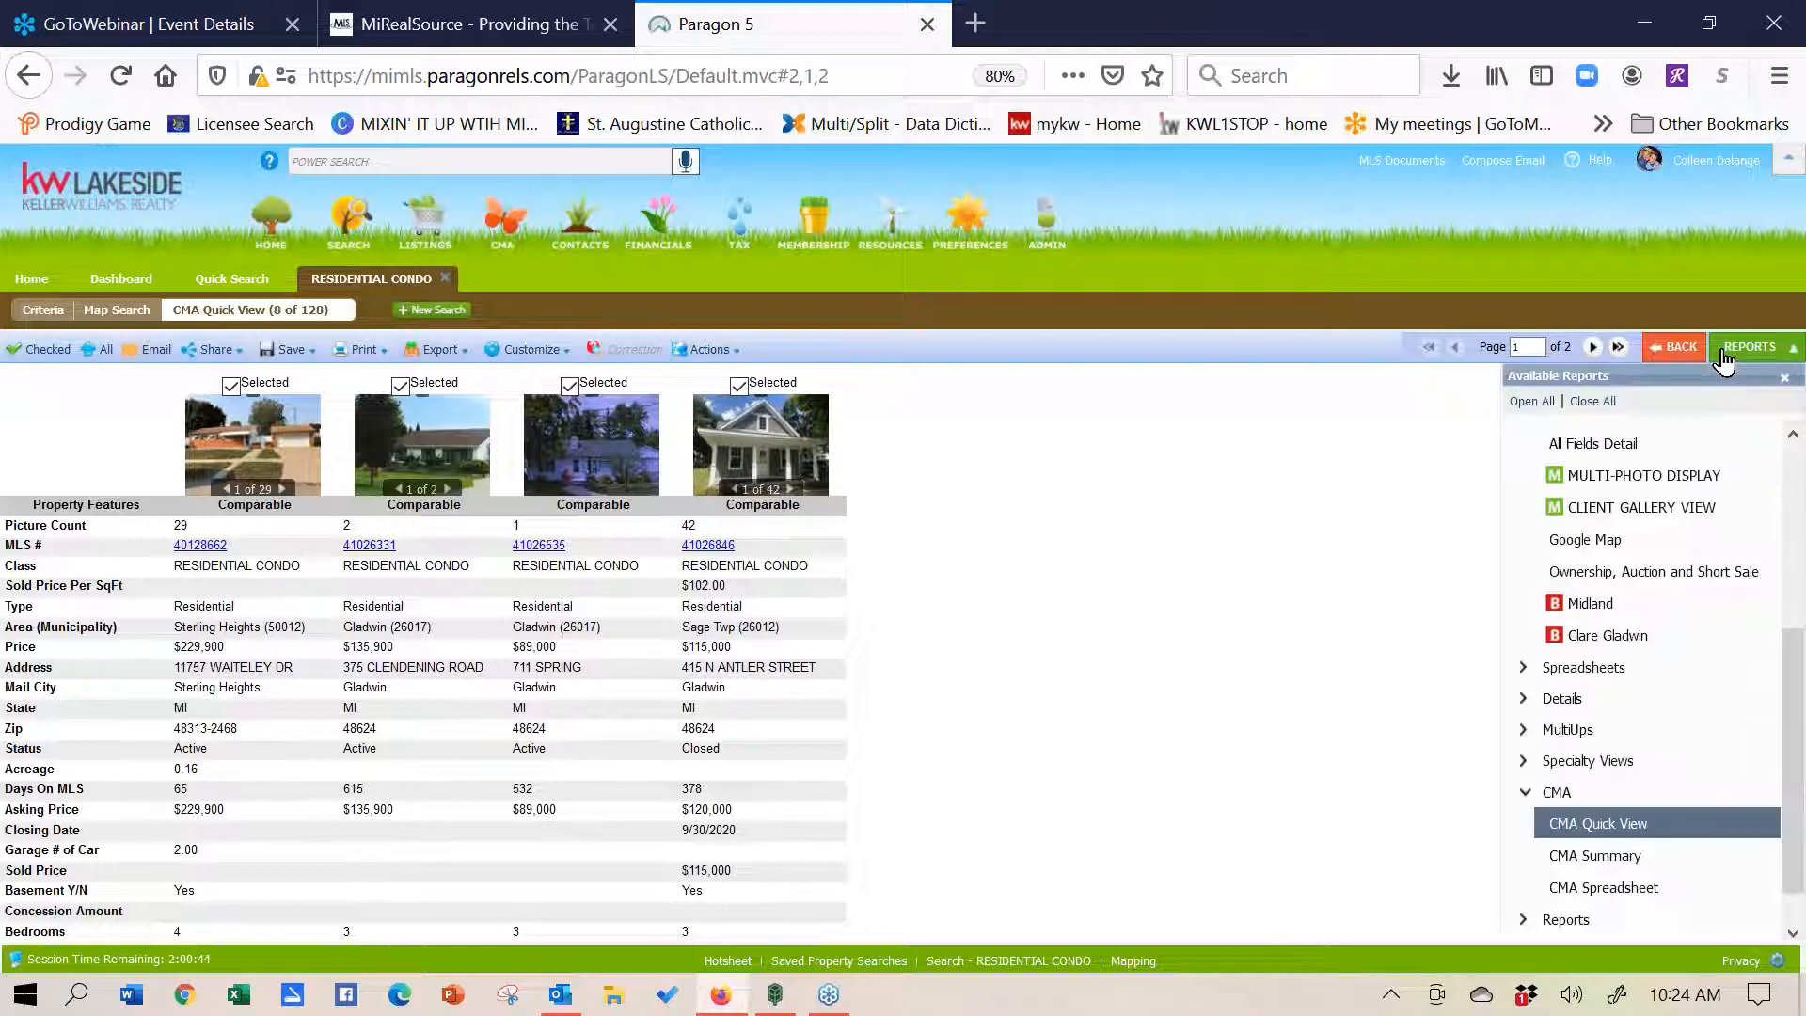
pyautogui.click(1569, 856)
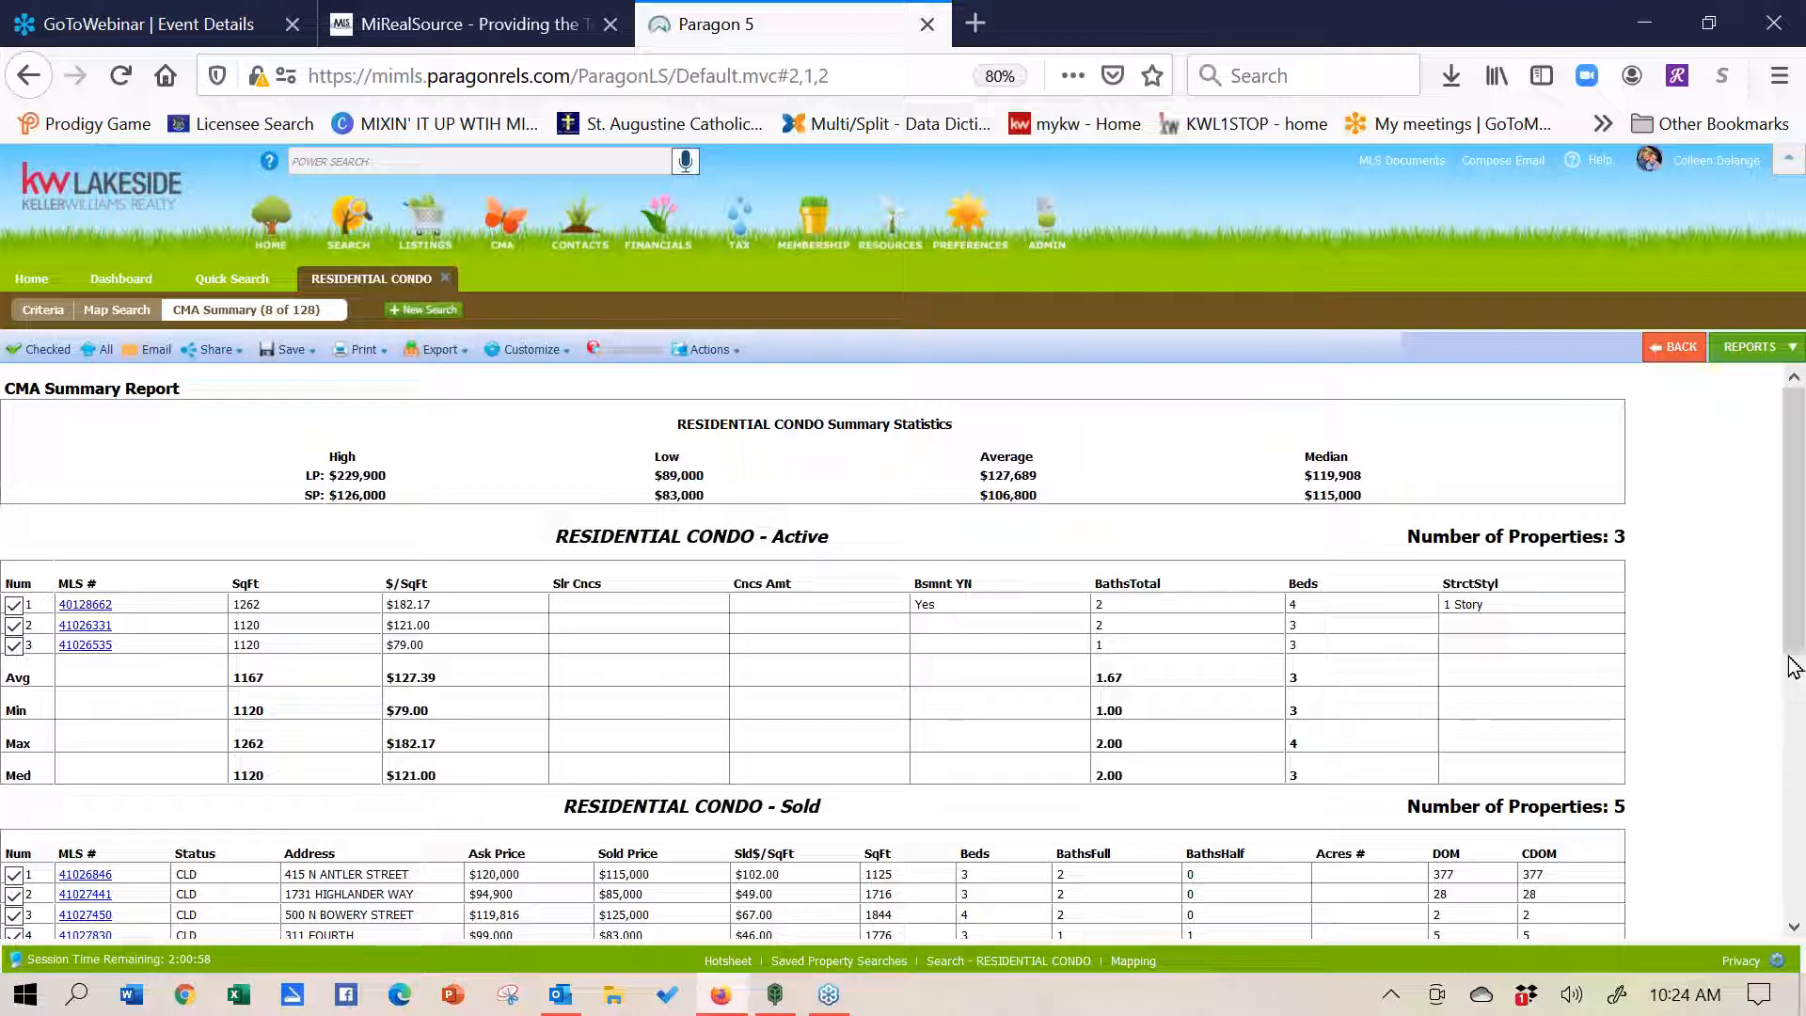
# - Scroll to the sold listings in the CMA Summary, then return to the Gladwin polygon map search
pyautogui.moveTo(1795, 656); pyautogui.dragTo(1742, 506)
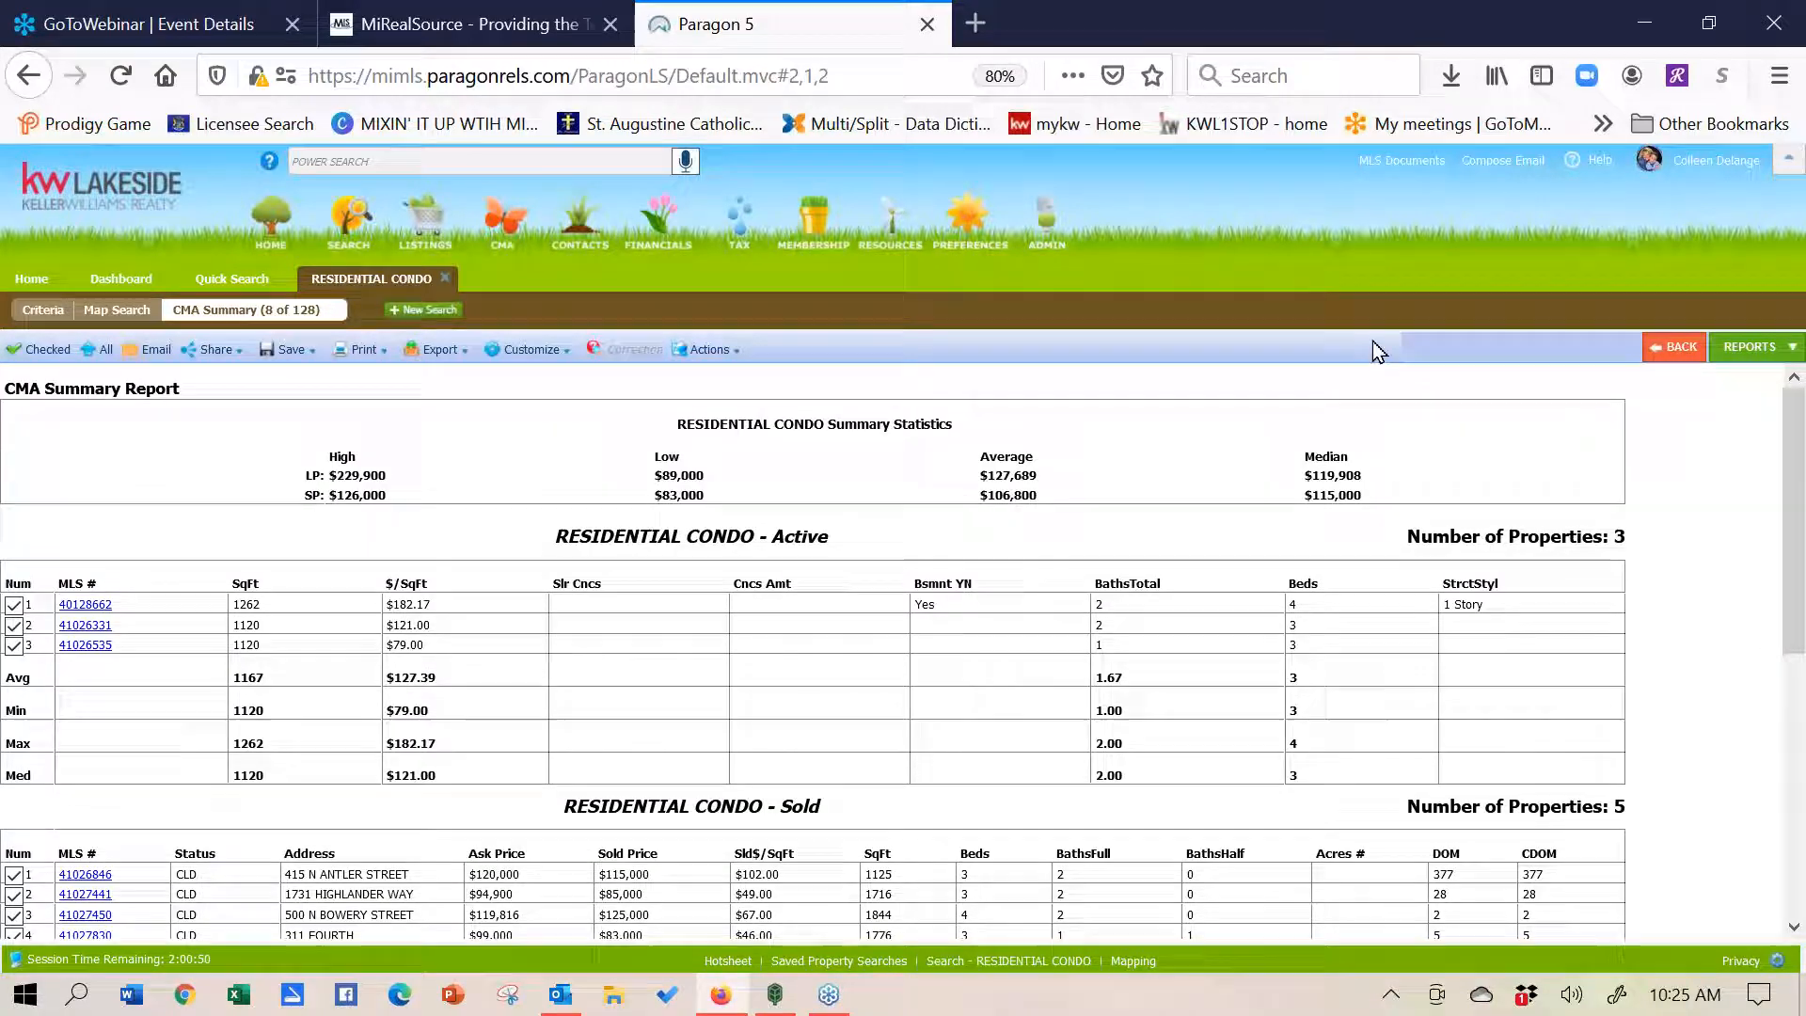
pyautogui.click(119, 319)
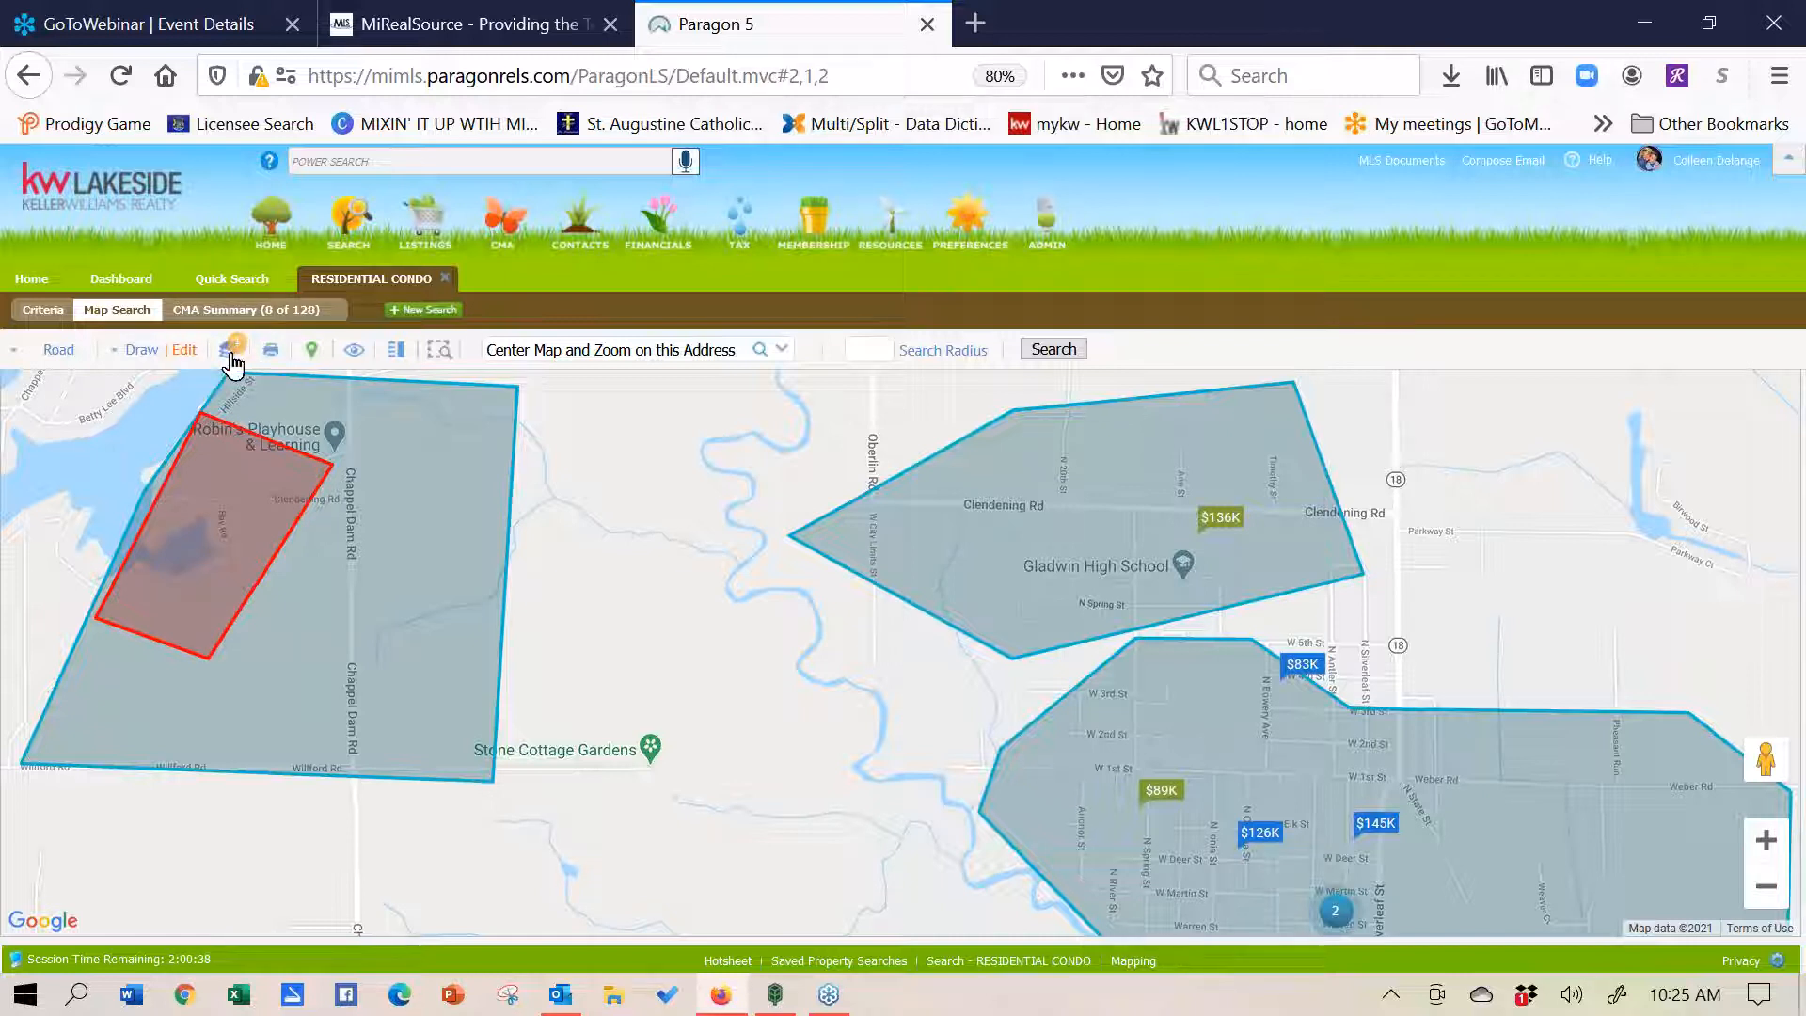
# - Delete the red excluded lake-side polygon from the map's shape list, keeping the three Gladwin polygons
pyautogui.click(142, 350)
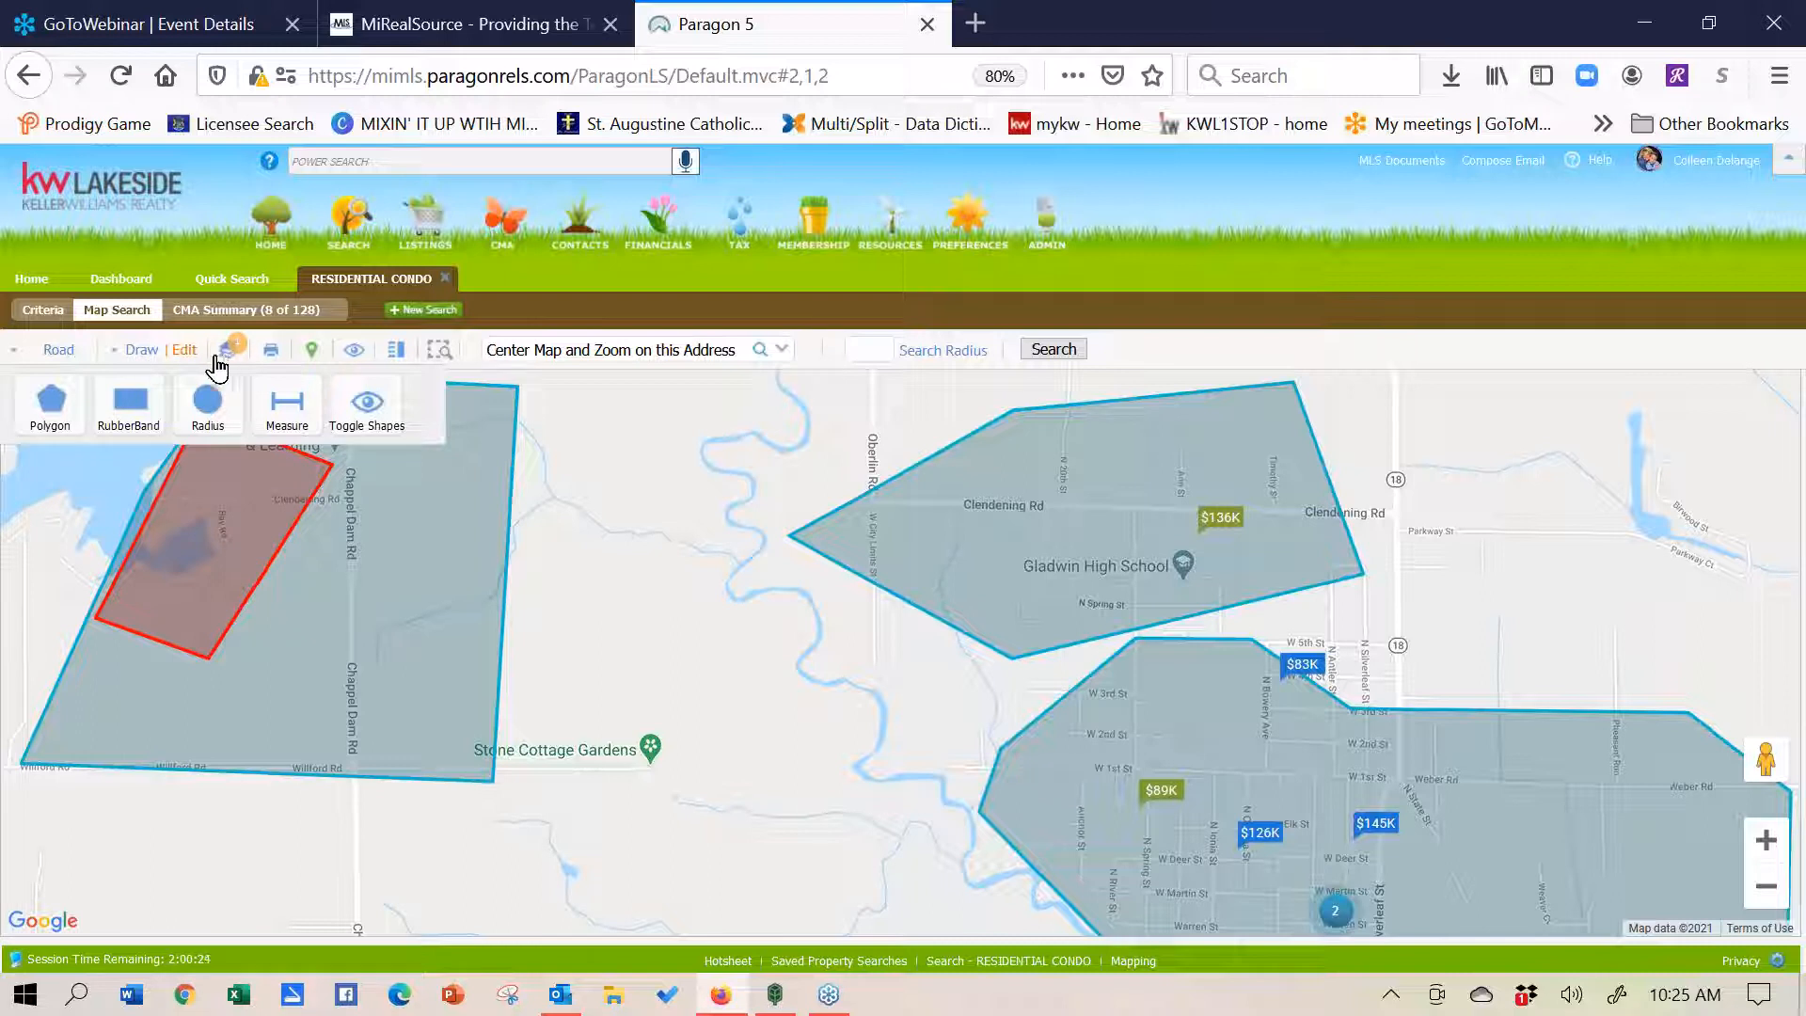
pyautogui.click(186, 353)
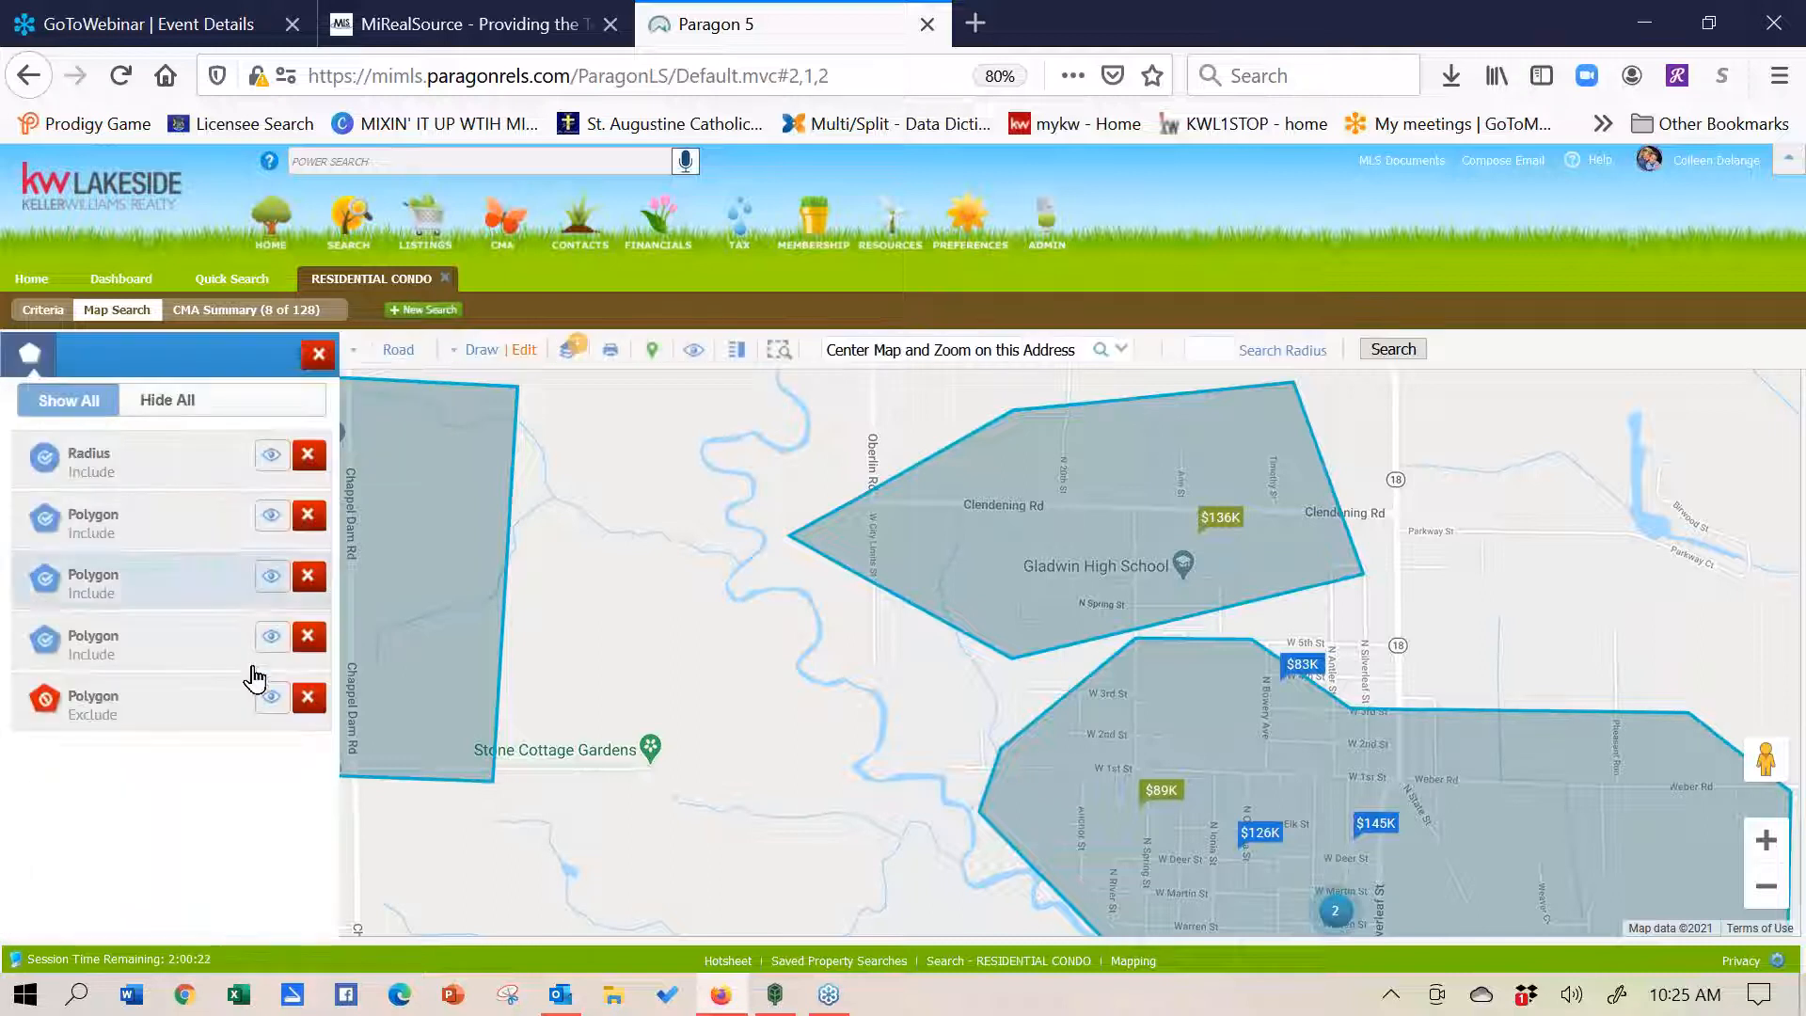
pyautogui.click(308, 693)
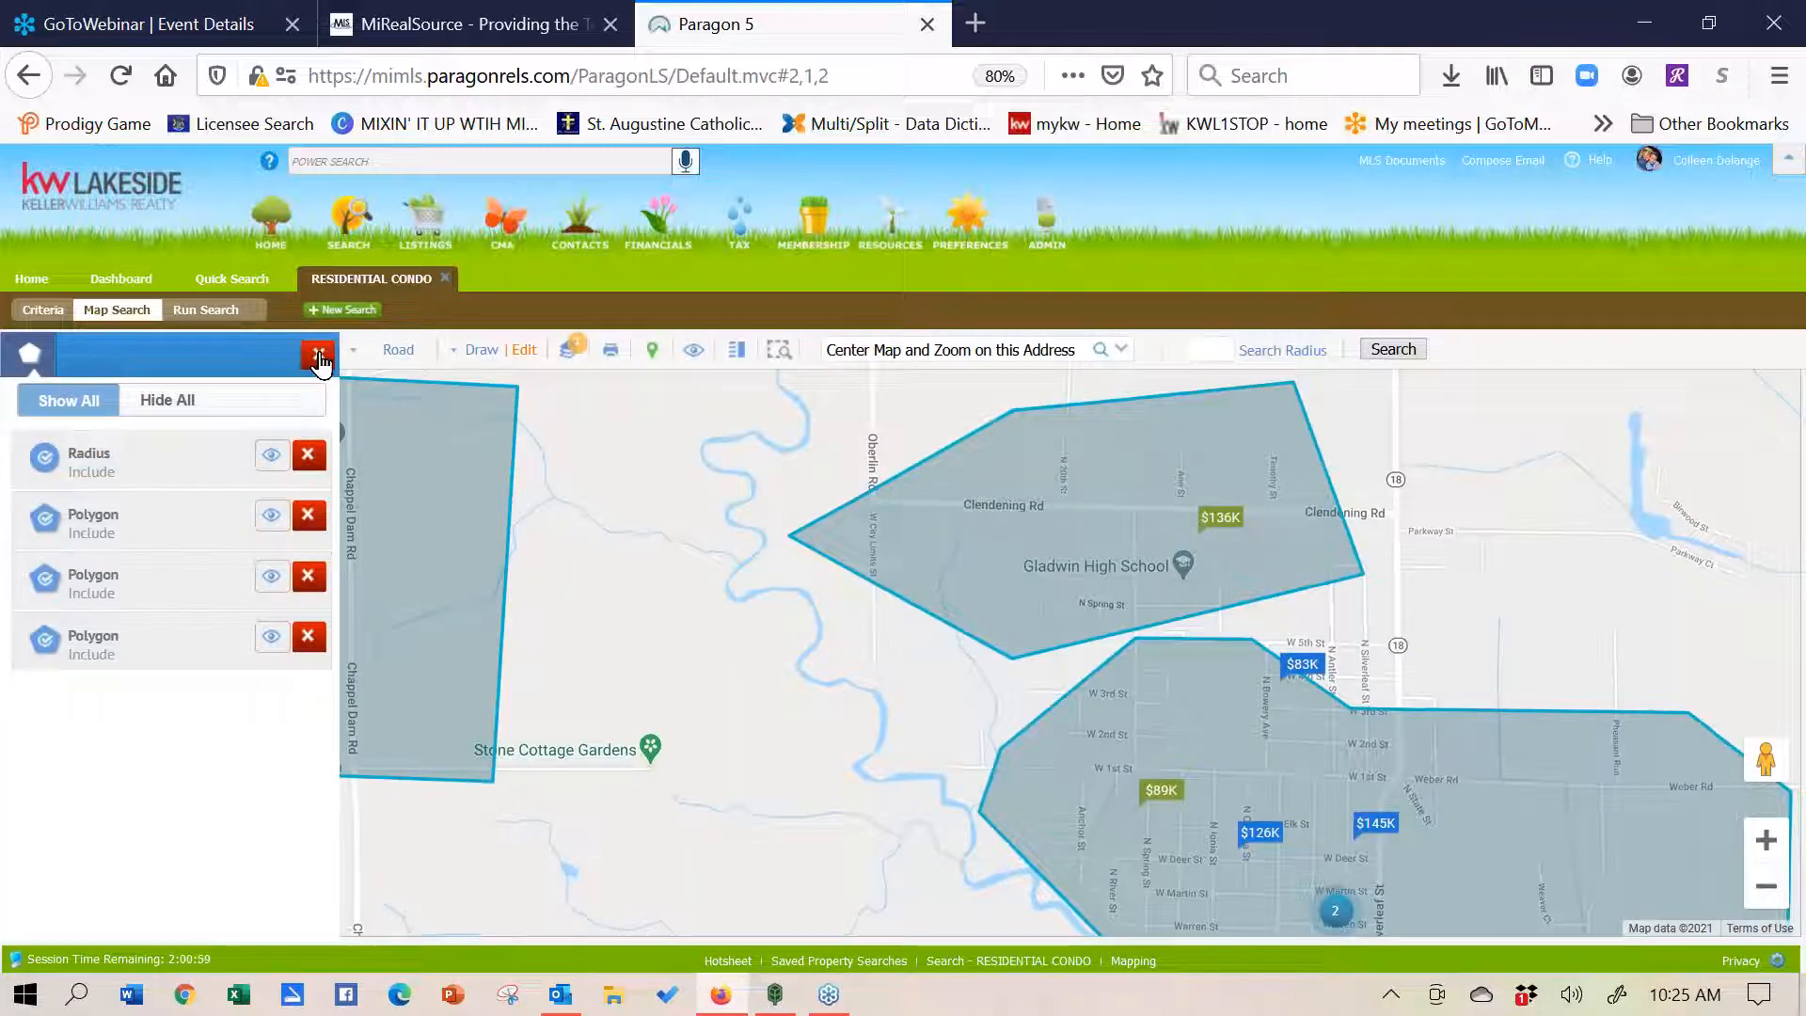
pyautogui.click(318, 358)
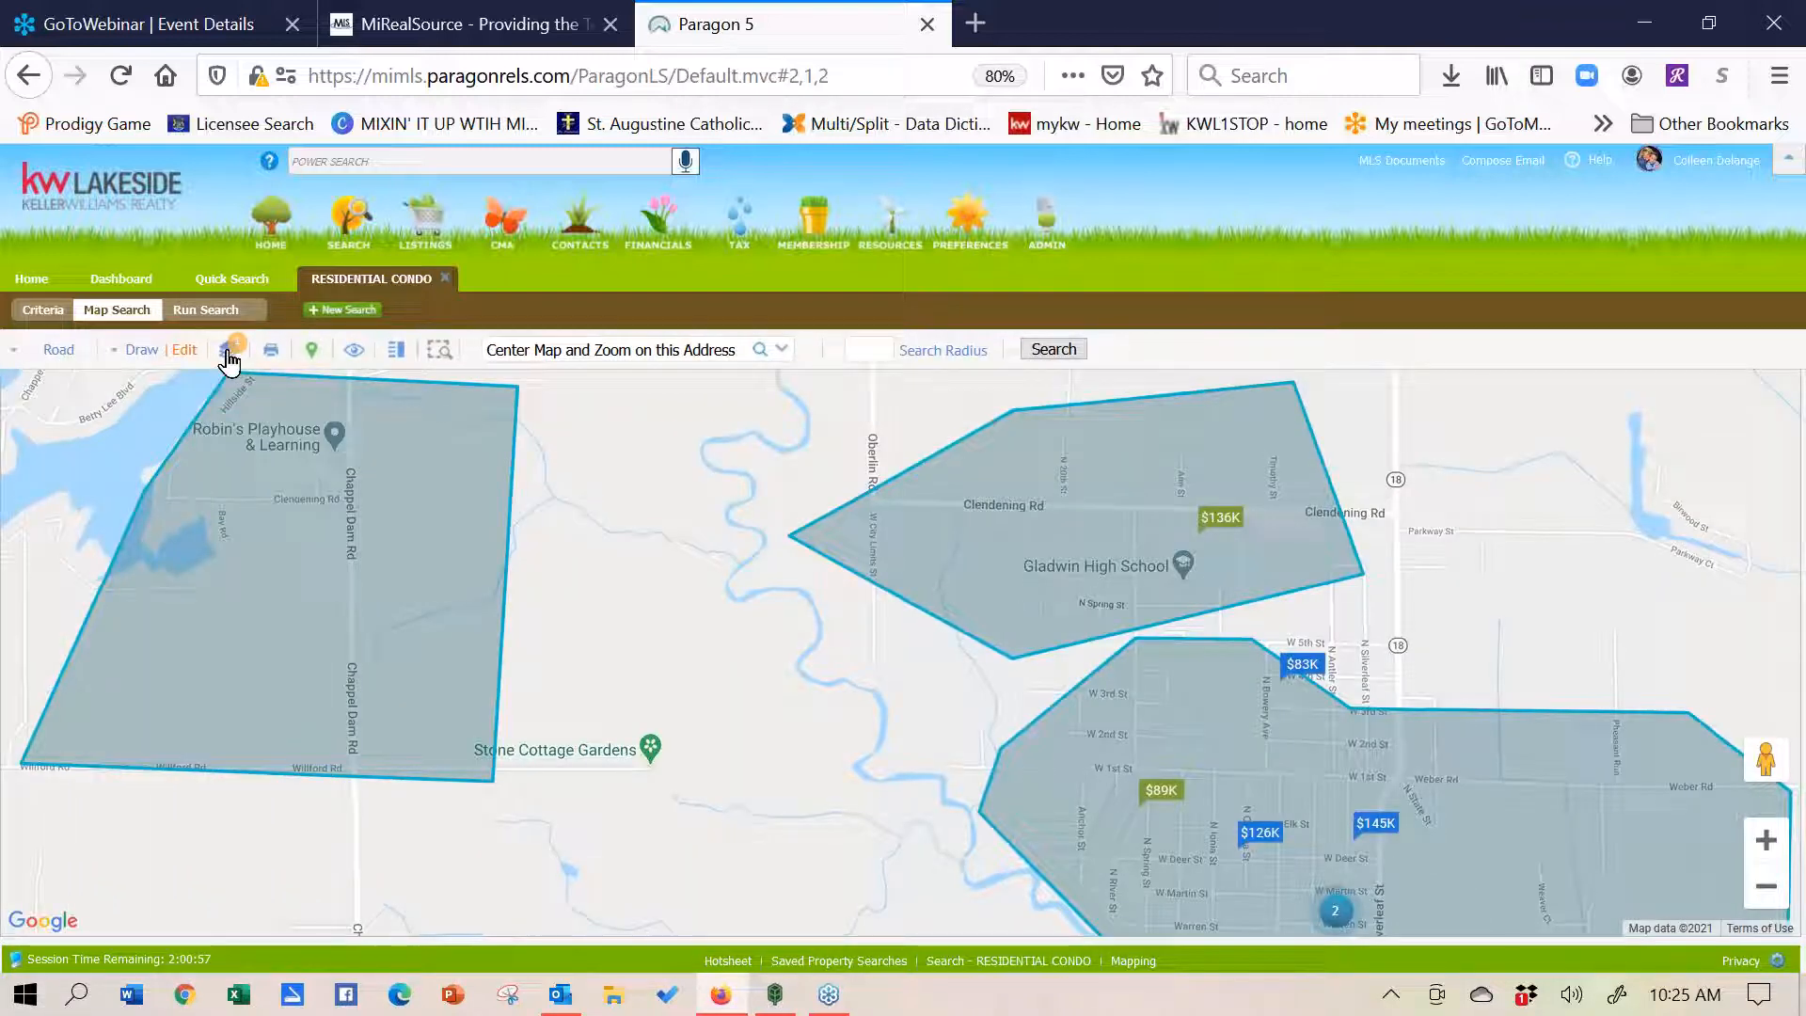
# - Overlay Flood Plain on the map, briefly try labelled school attendance zones, and zoom out one level
pyautogui.click(228, 351)
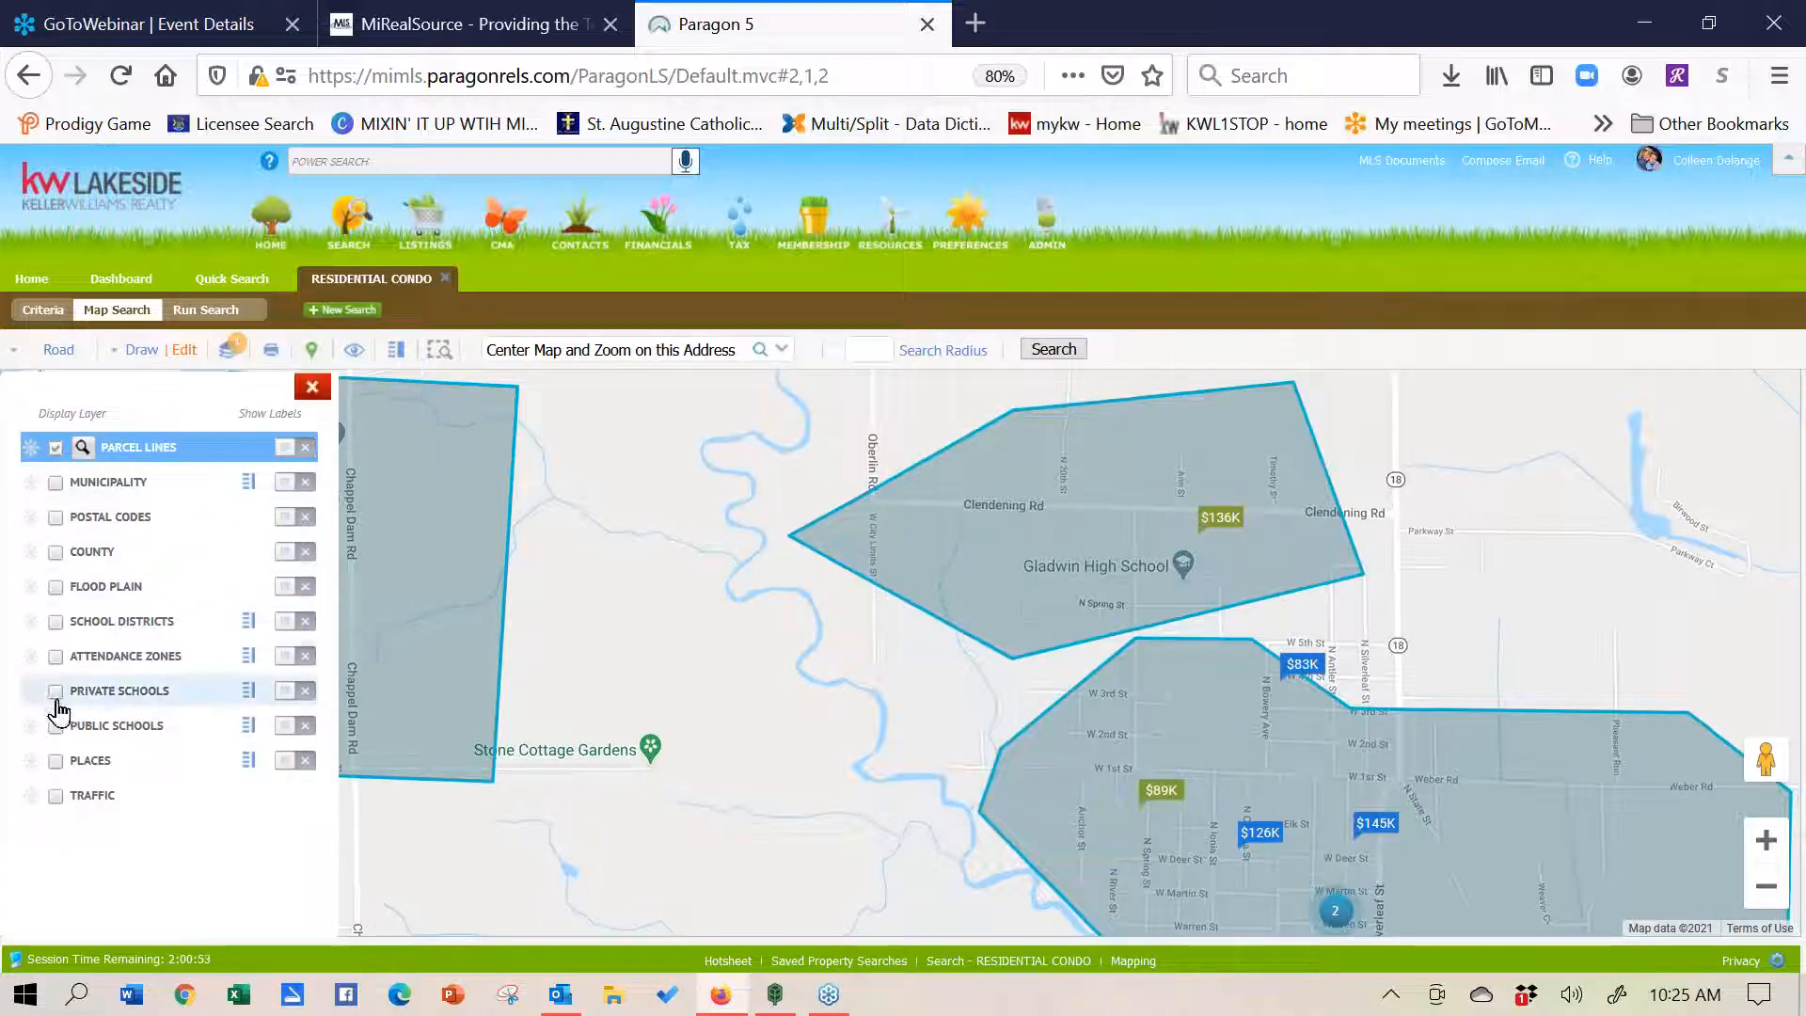
pyautogui.click(55, 589)
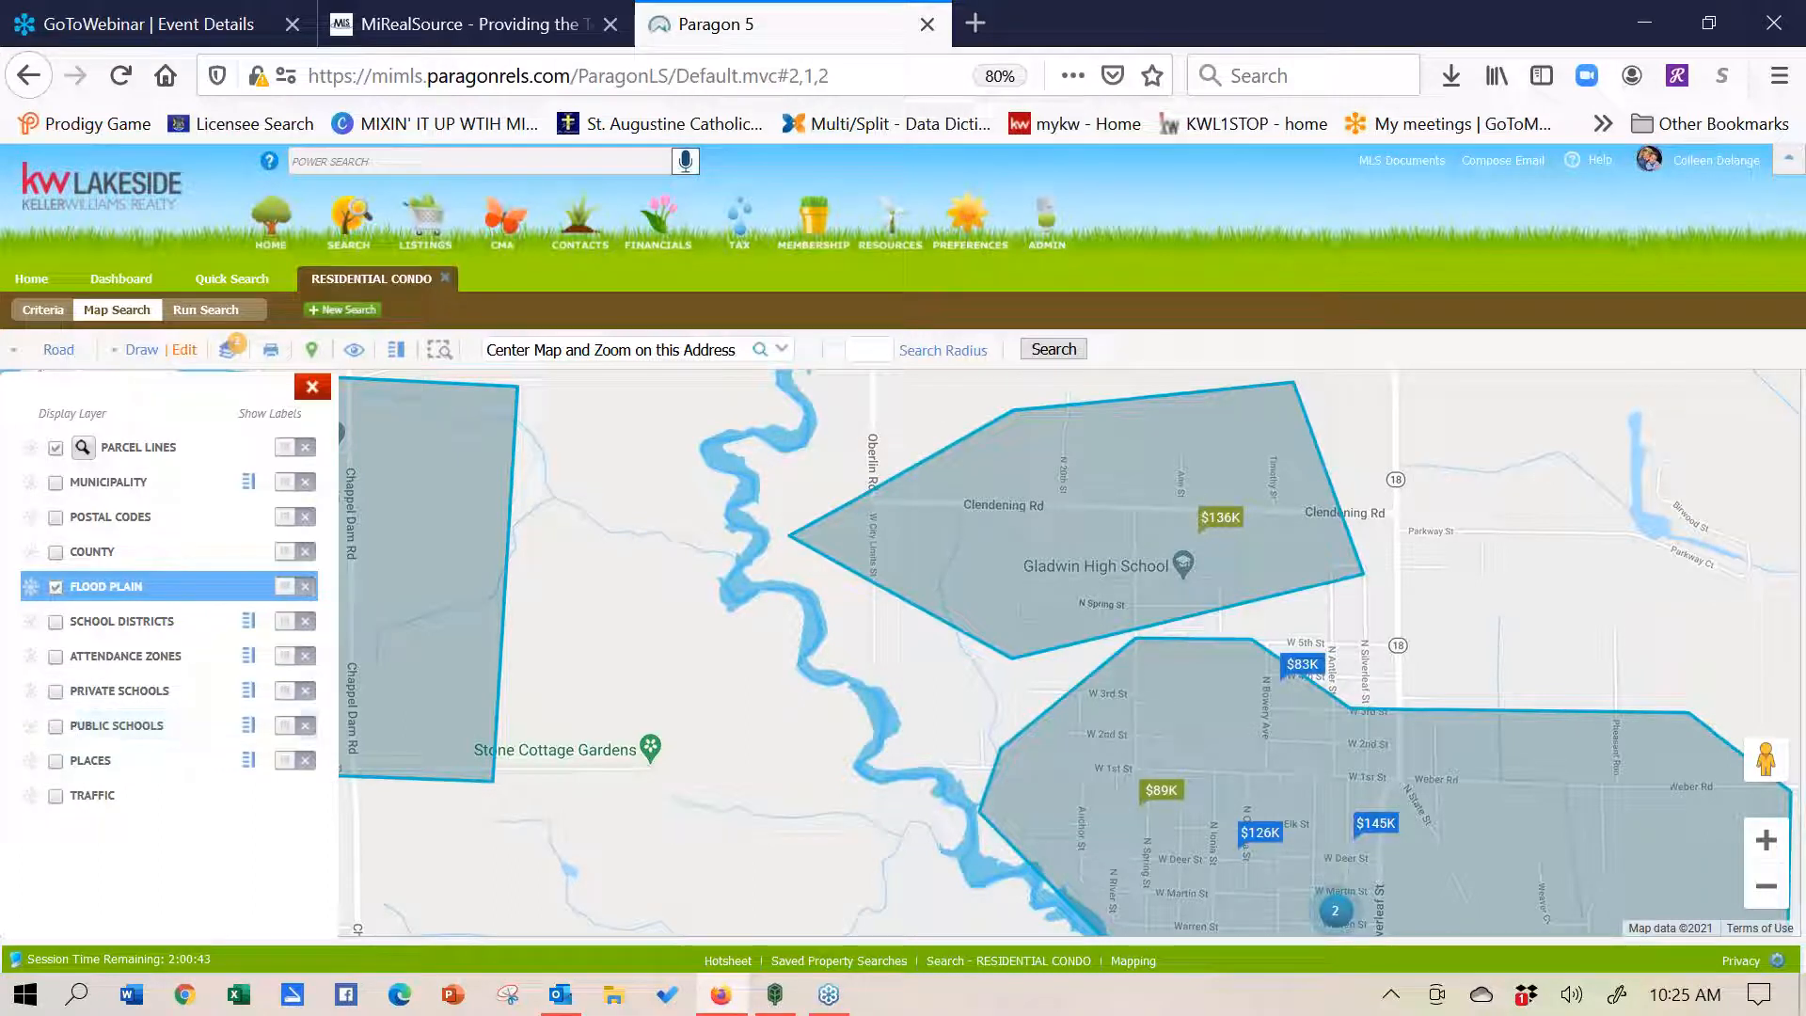
pyautogui.click(55, 659)
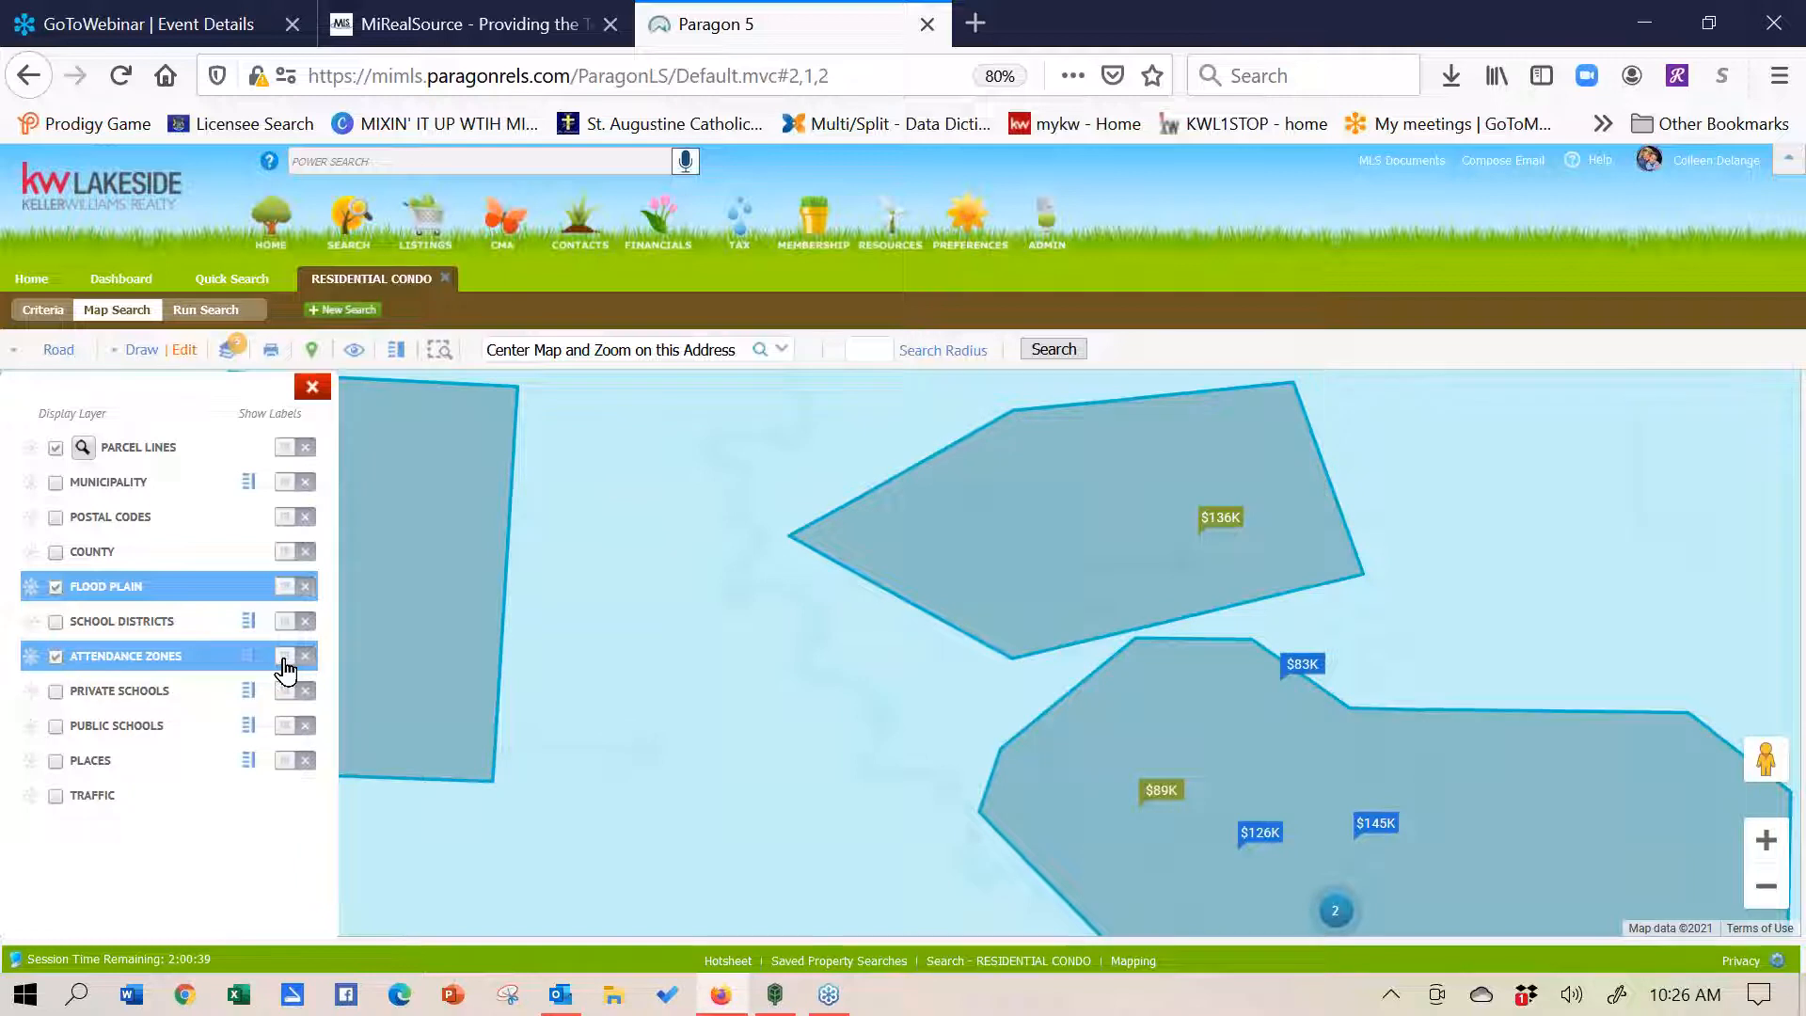
pyautogui.click(285, 658)
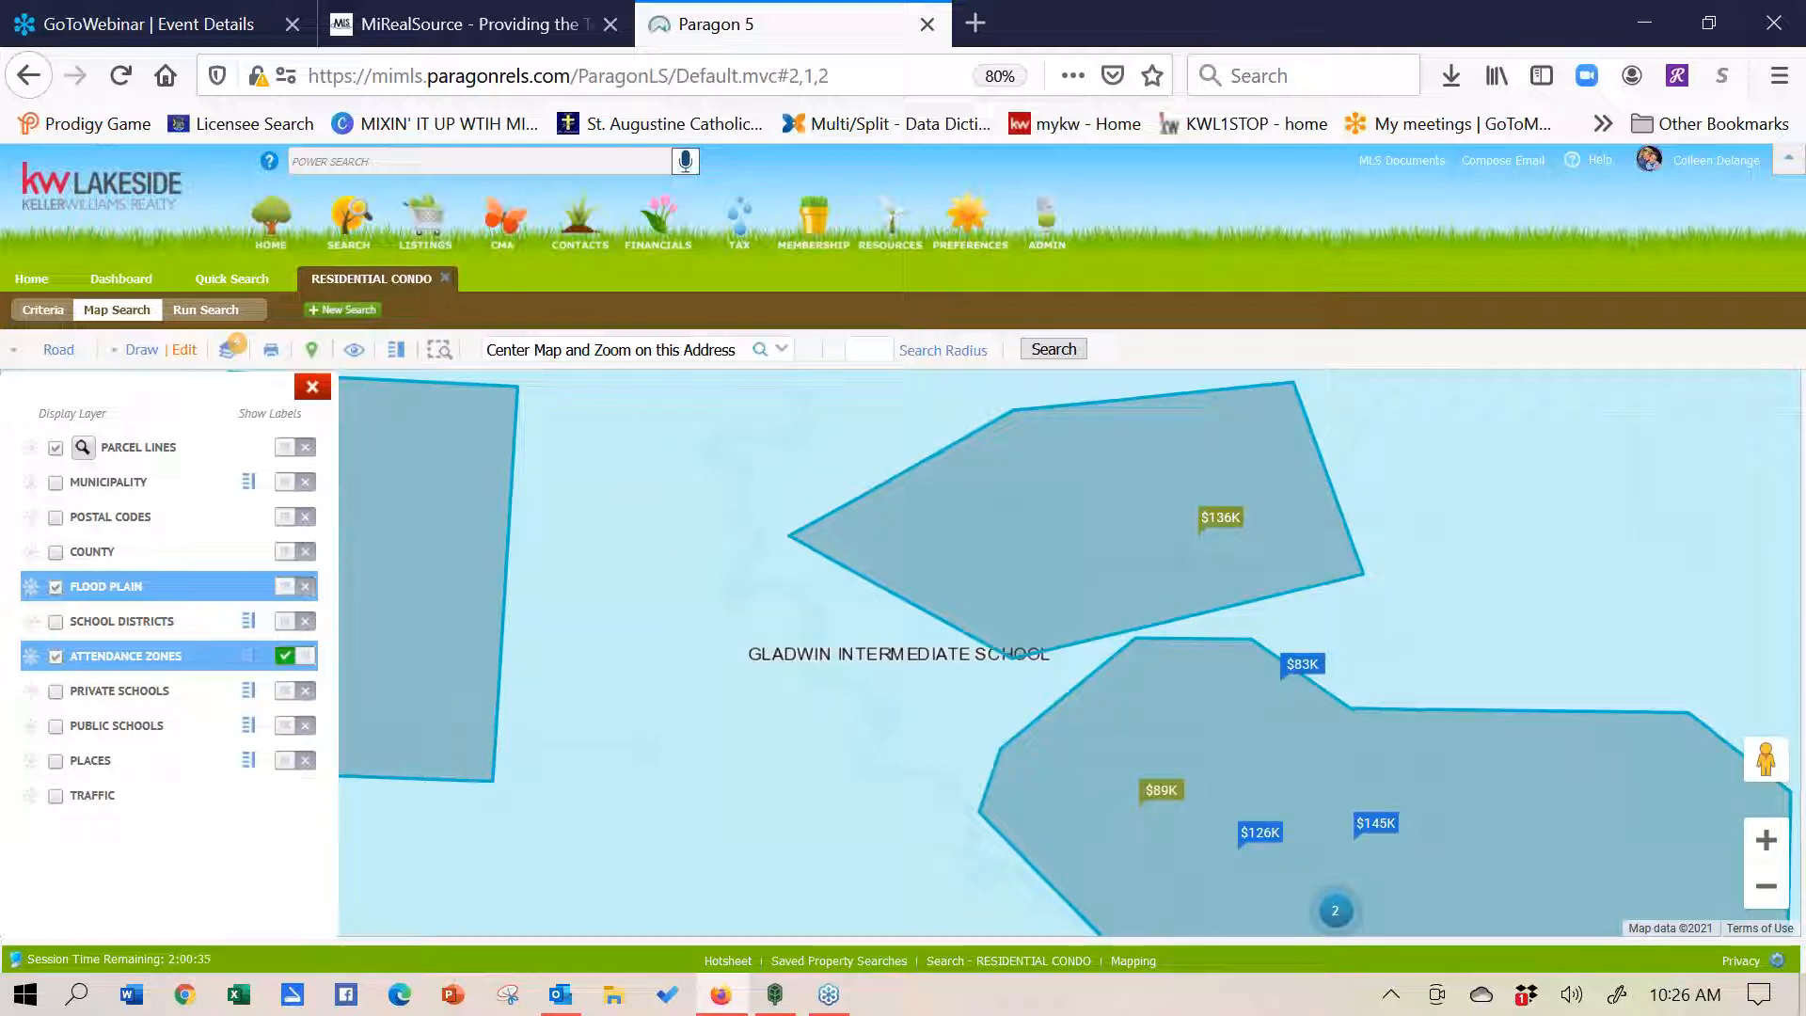
pyautogui.click(1767, 896)
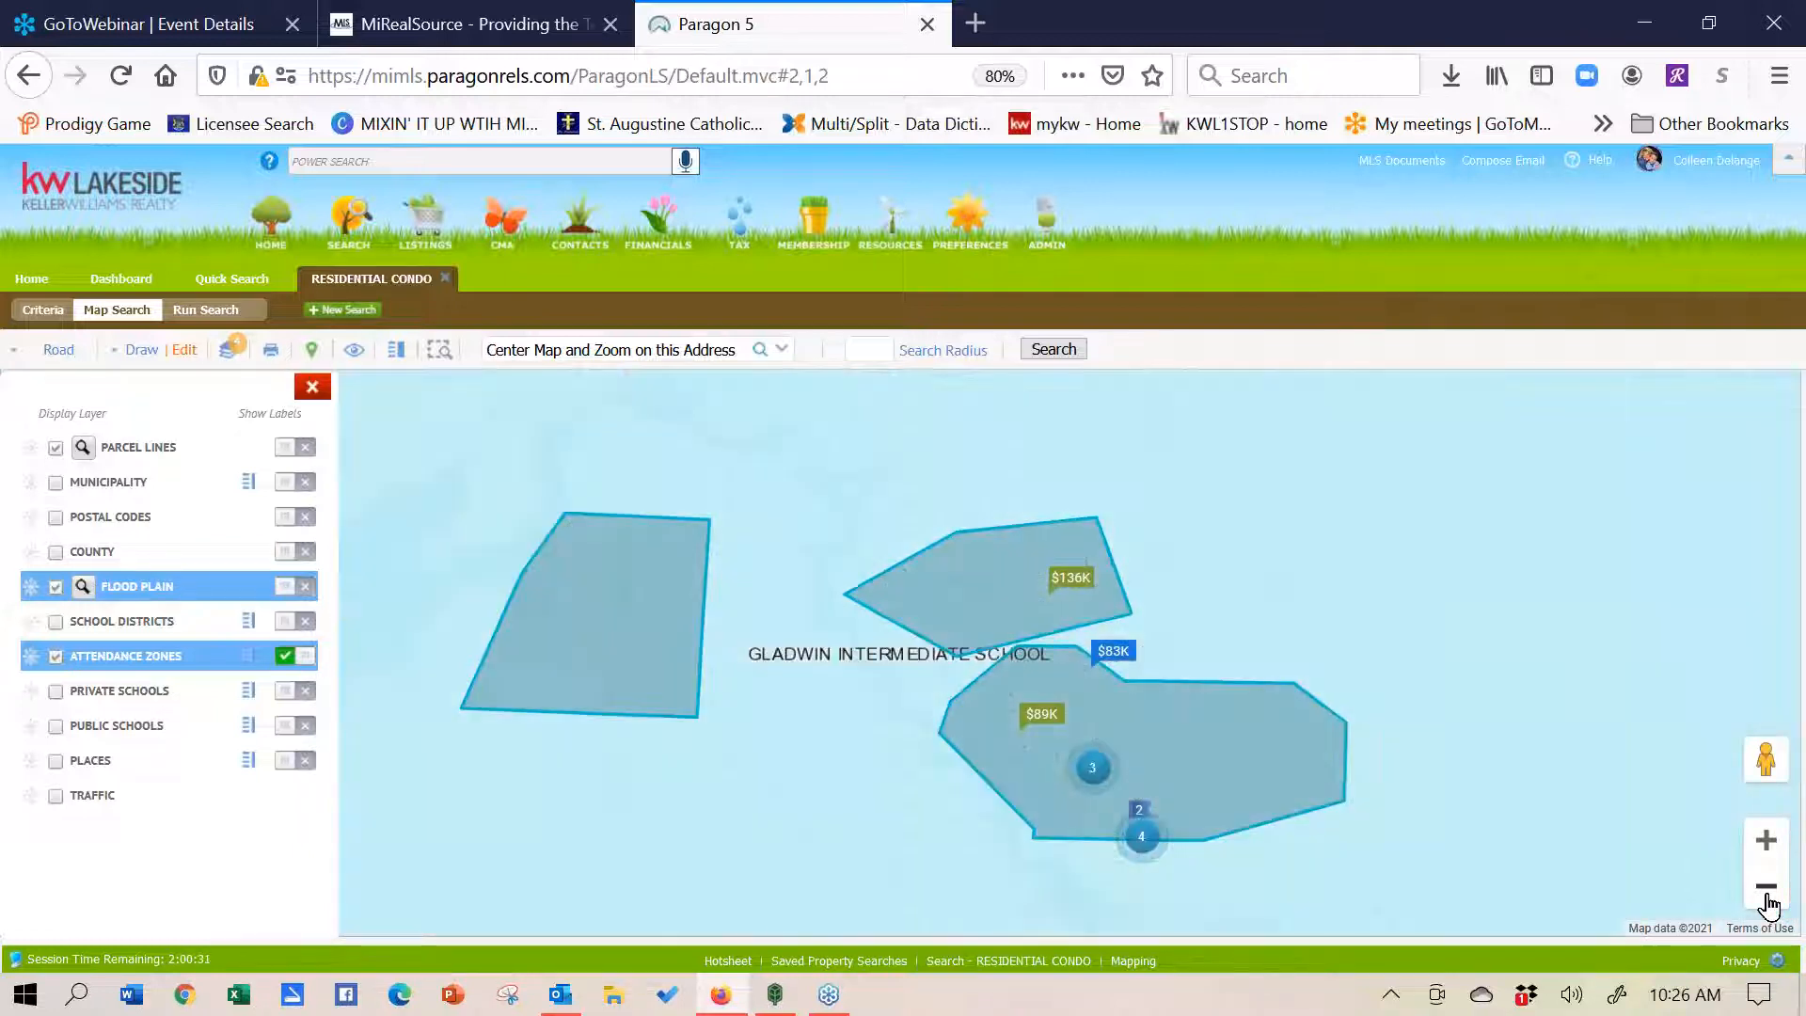
pyautogui.click(55, 658)
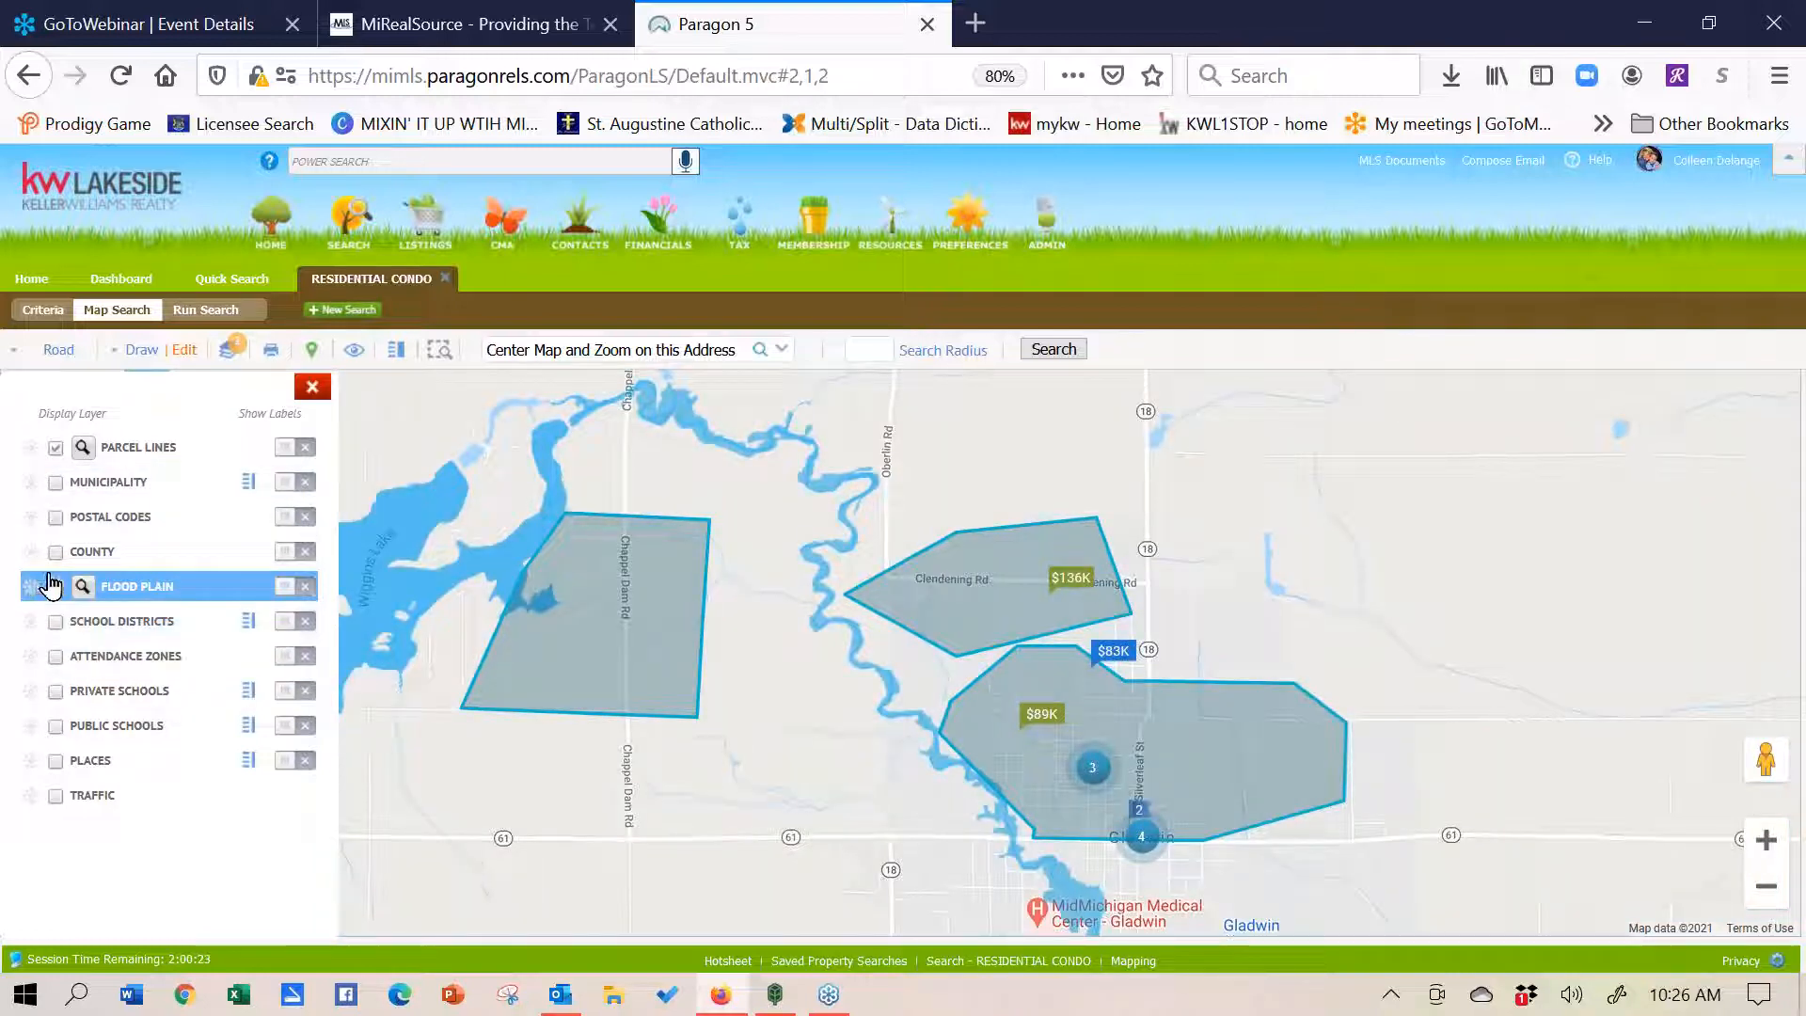
pyautogui.click(313, 386)
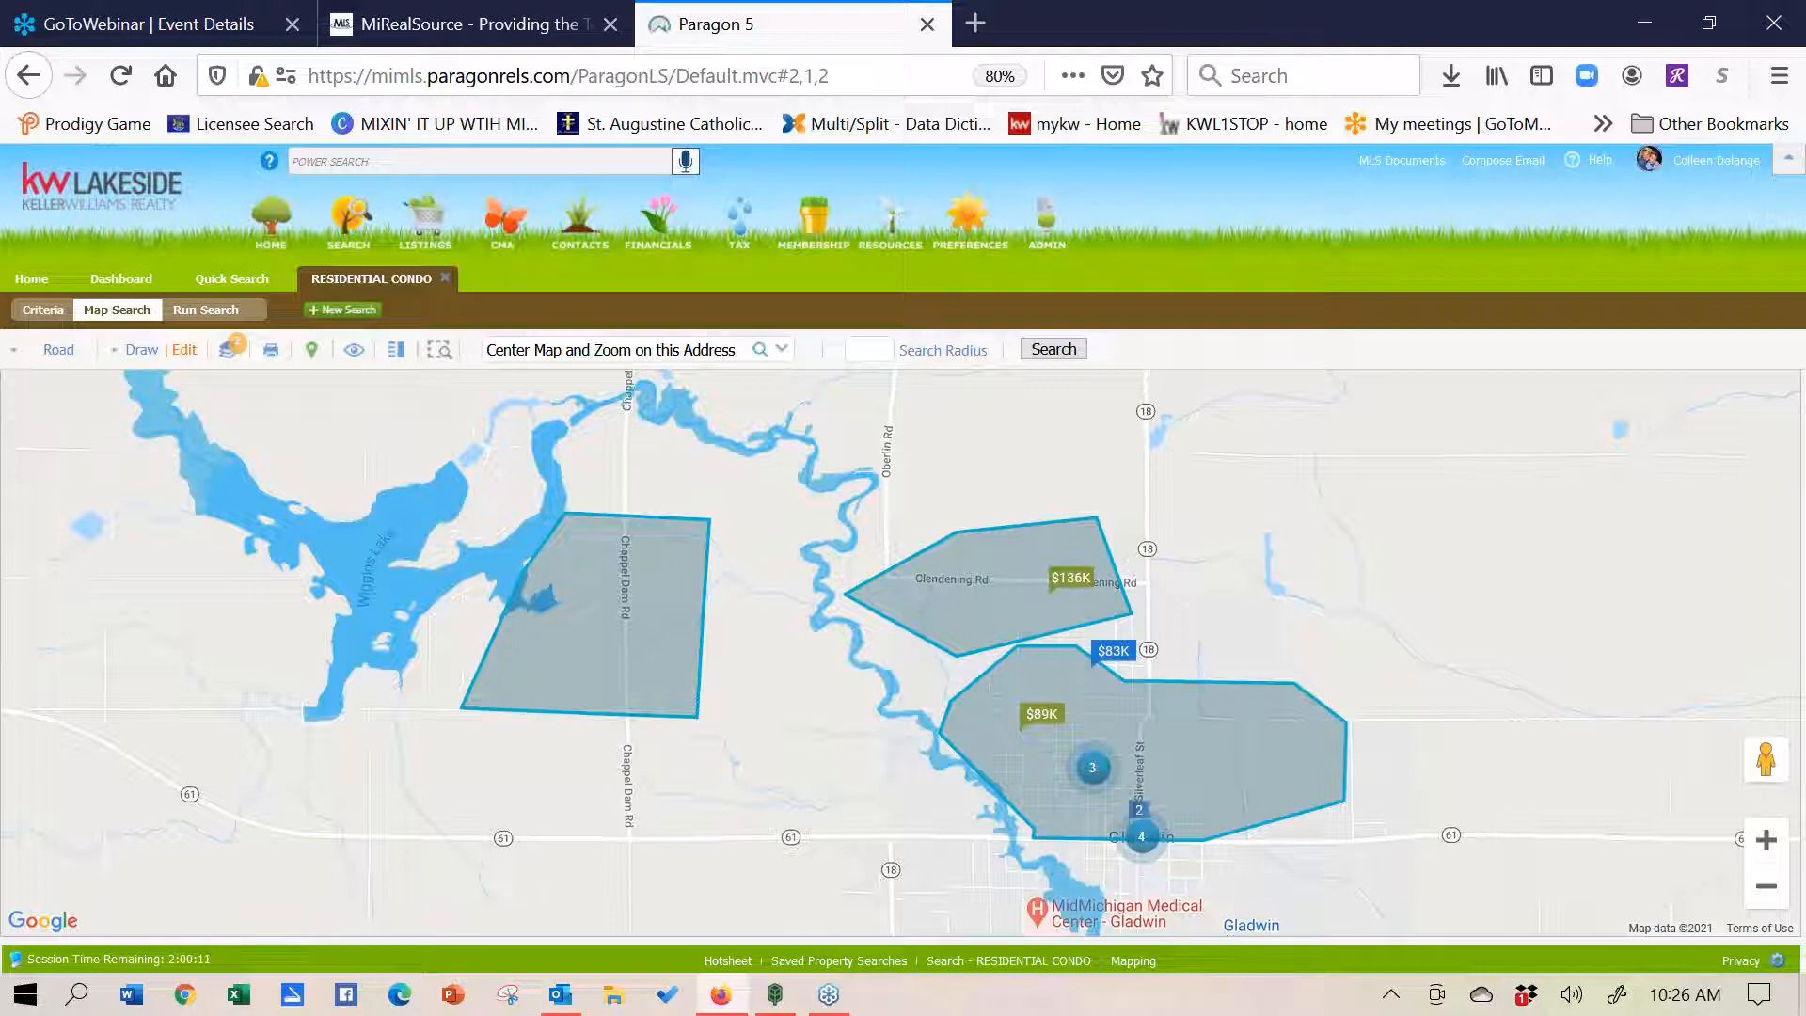
# - Walk N Antler St in Street View, viewing houses on both sides, then return to the Home page
pyautogui.moveTo(1754, 758); pyautogui.dragTo(1102, 787)
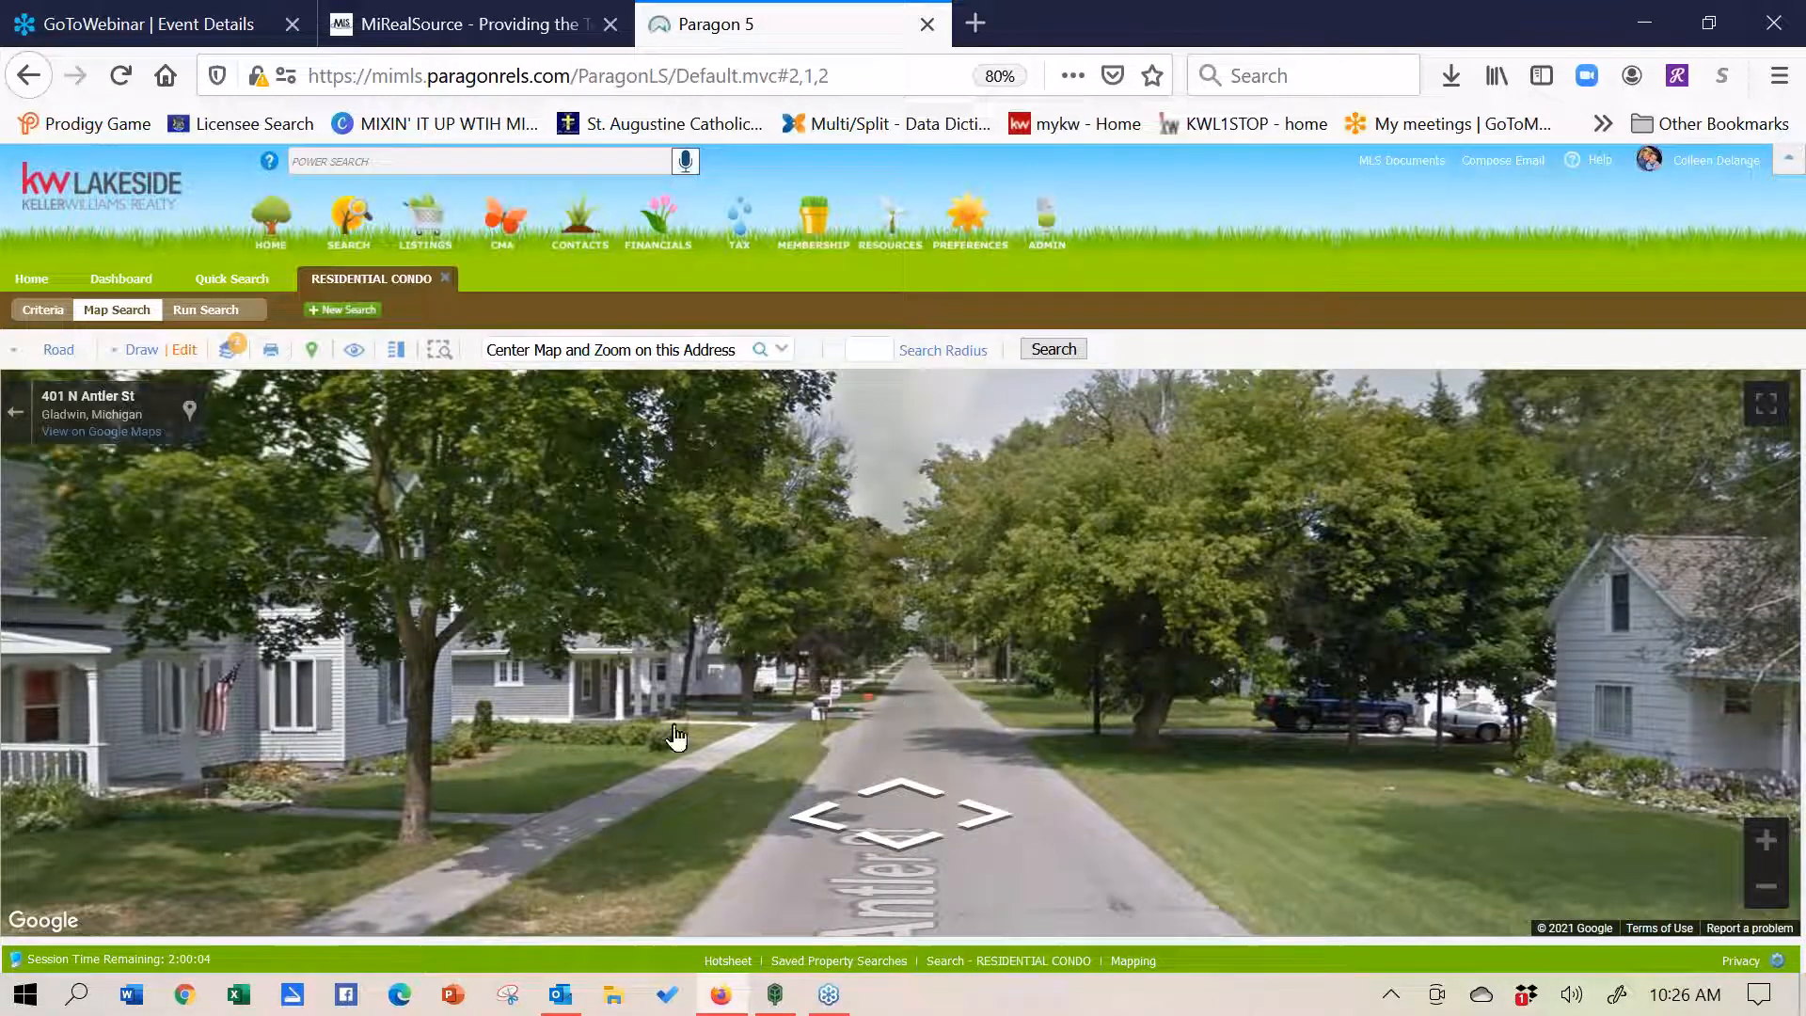
pyautogui.moveTo(675, 727); pyautogui.dragTo(251, 624)
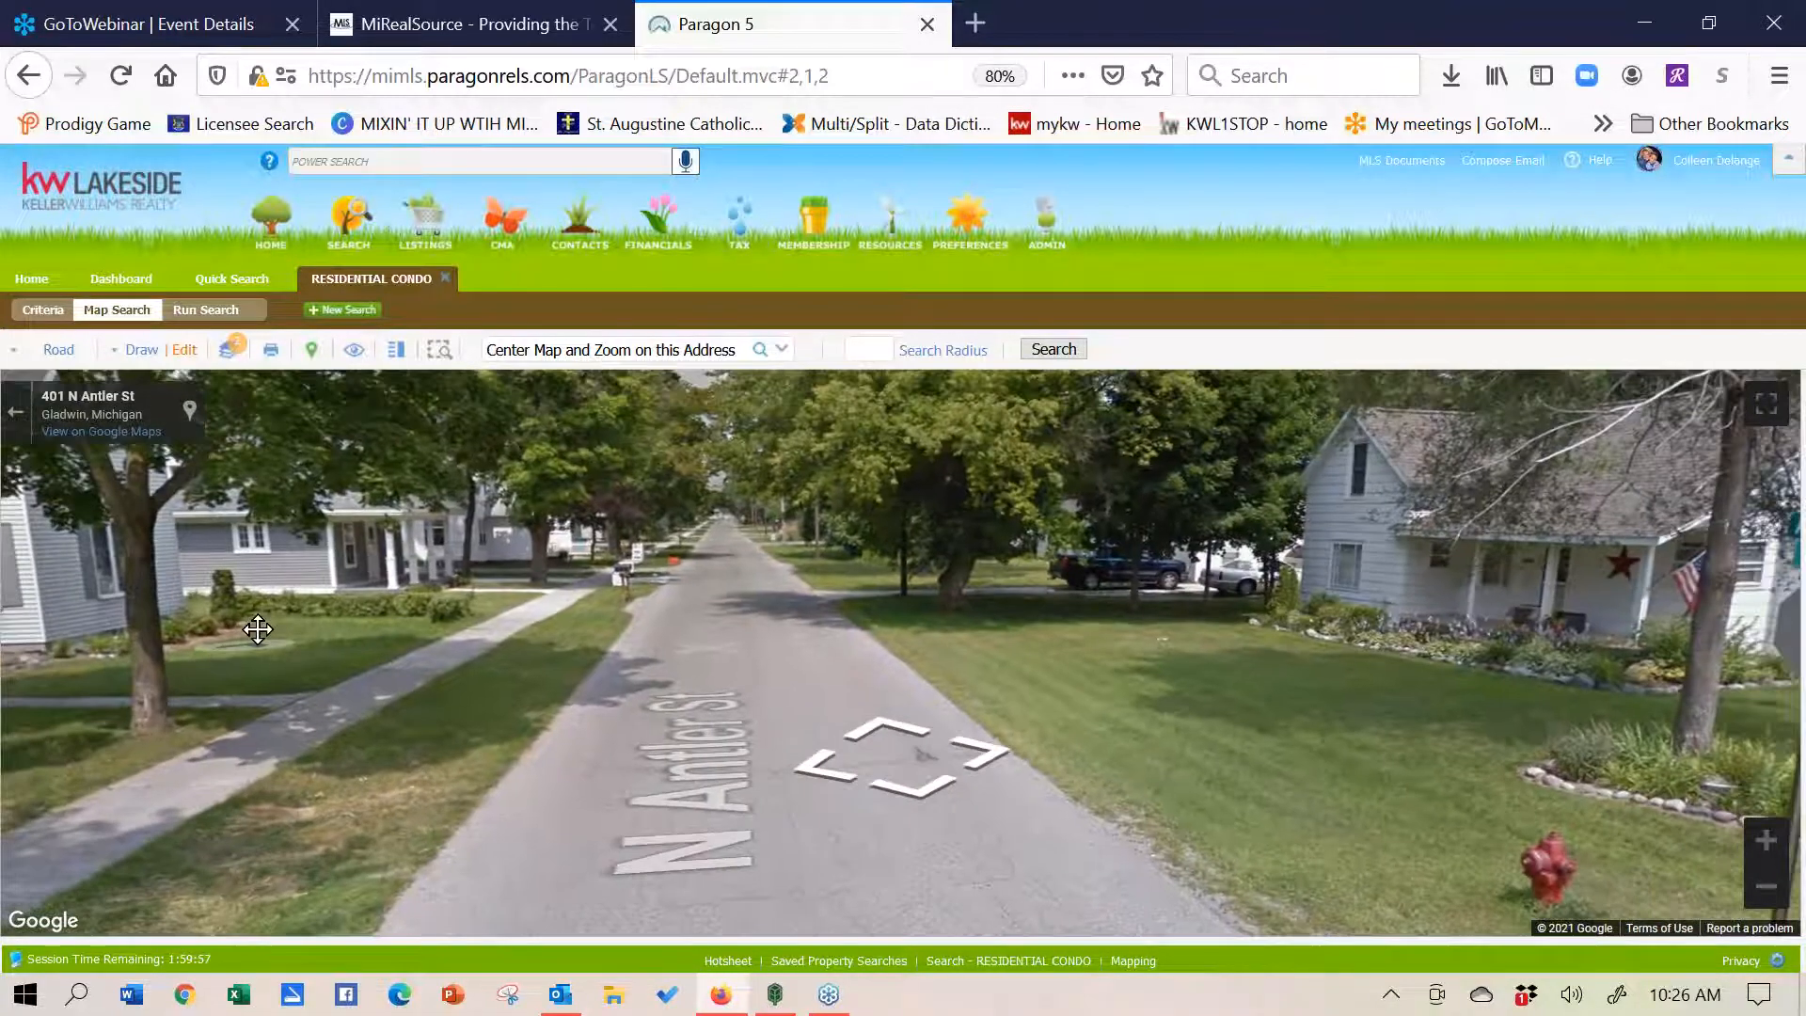
pyautogui.click(713, 513)
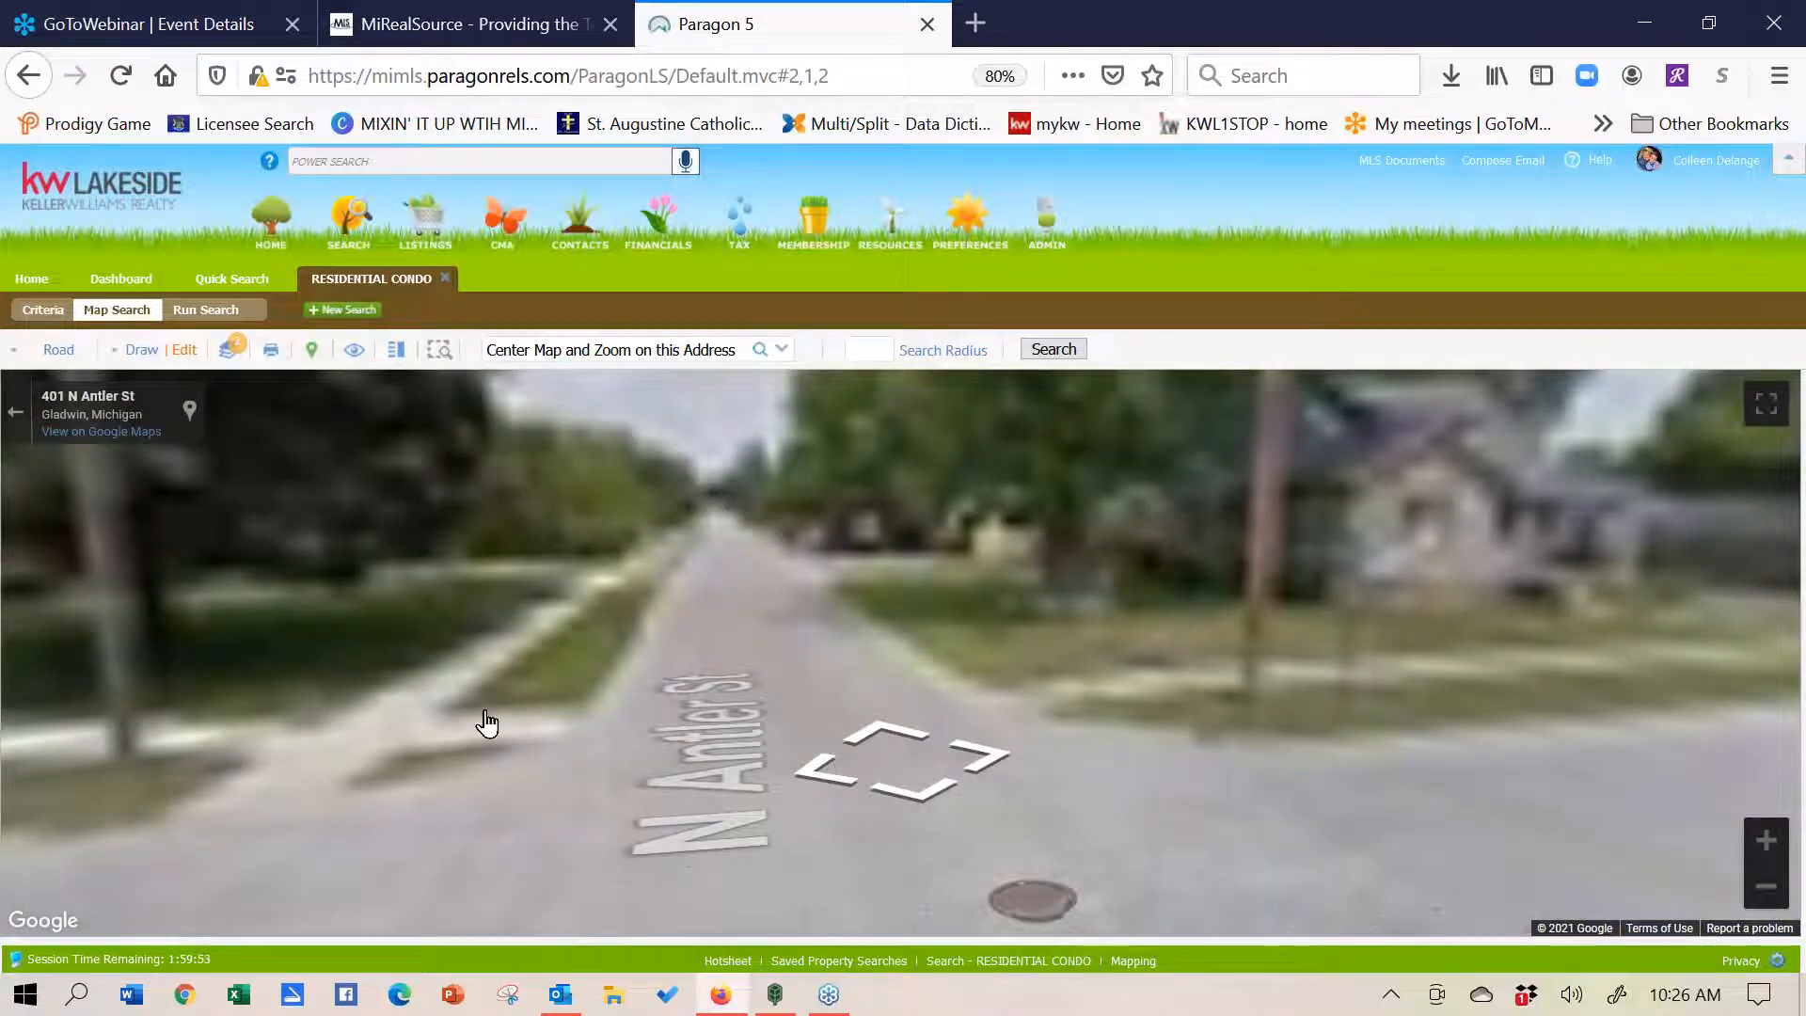
pyautogui.moveTo(1395, 637); pyautogui.dragTo(845, 620)
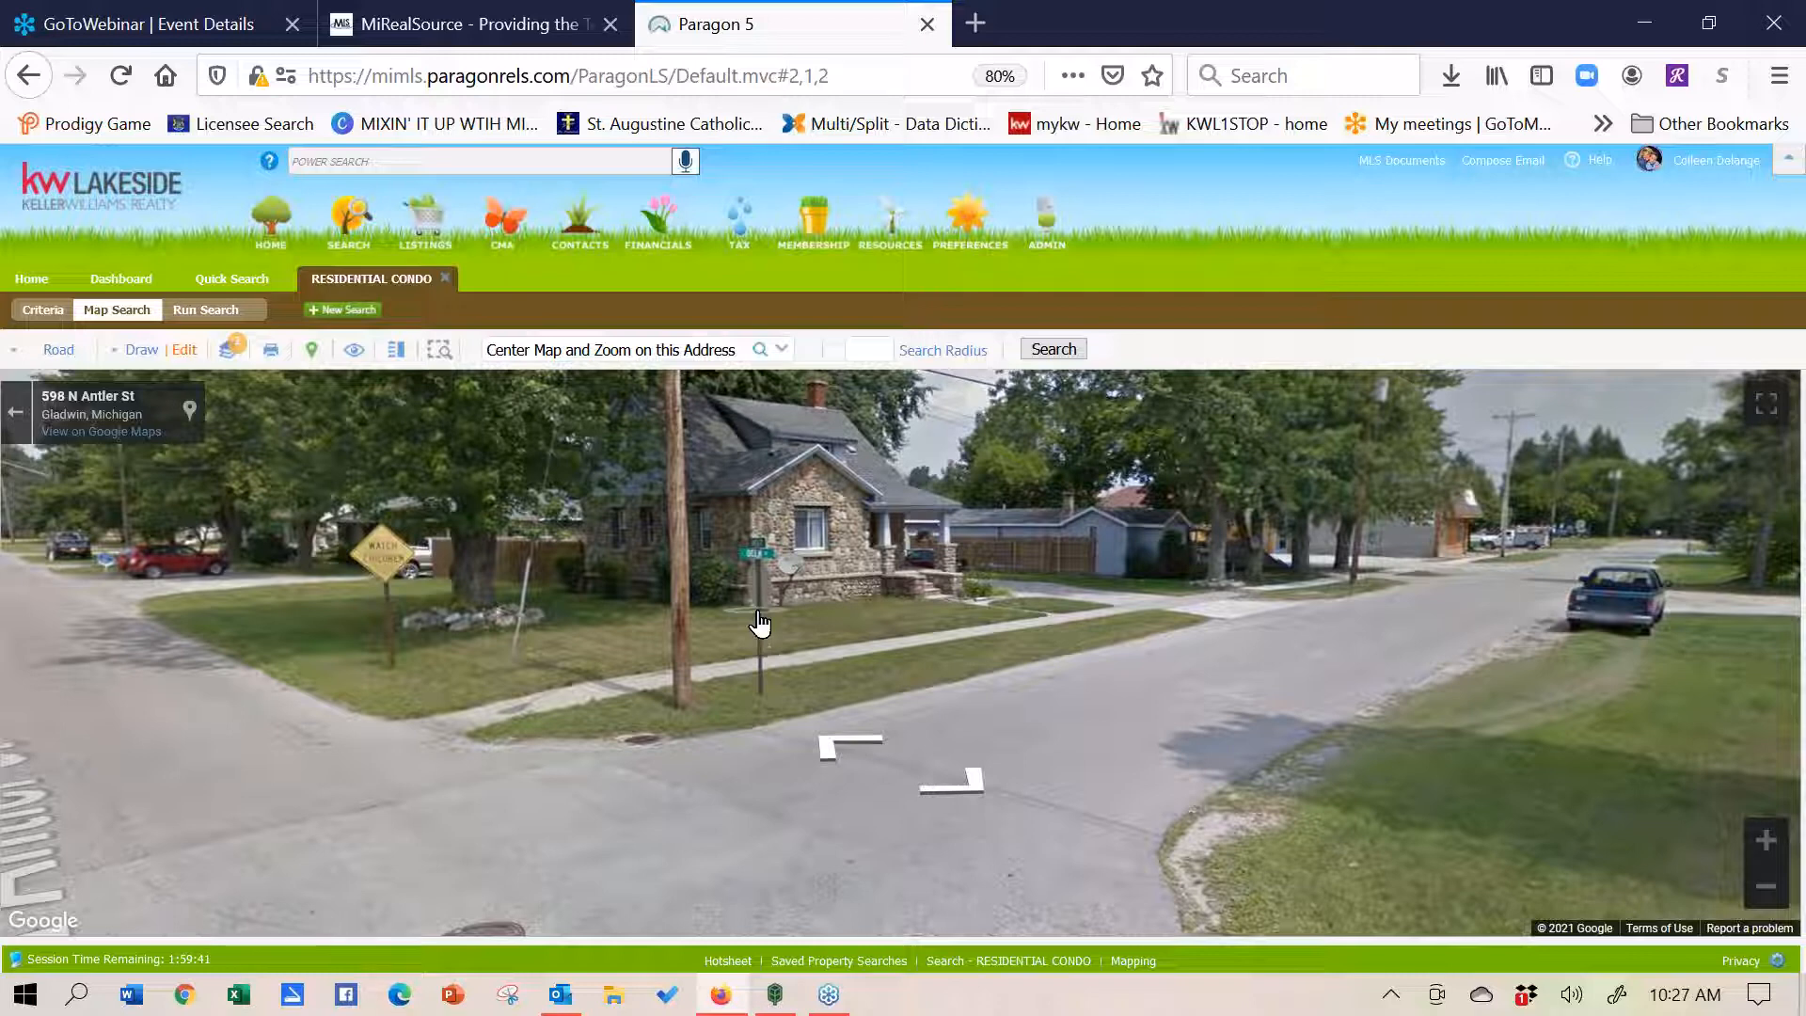
pyautogui.click(31, 280)
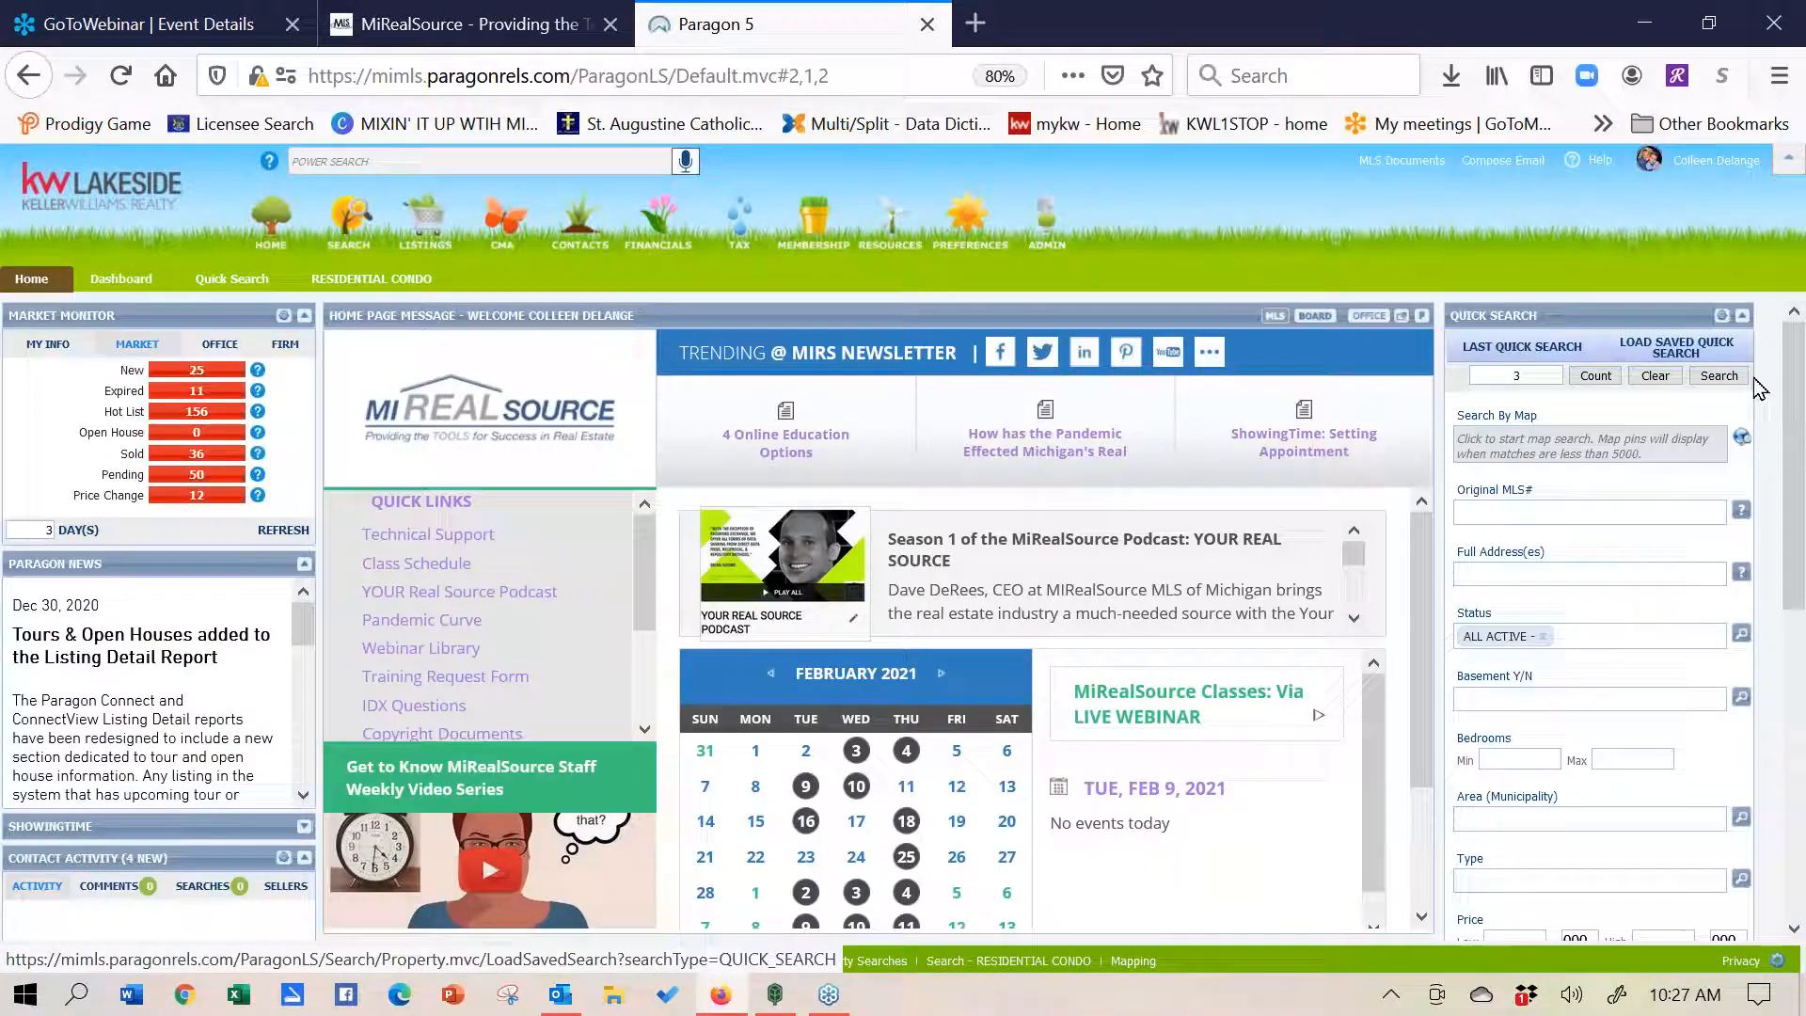
# - Open a Residential Condo search from Search by Class after briefly trying power search and MLS number entry
pyautogui.click(419, 168)
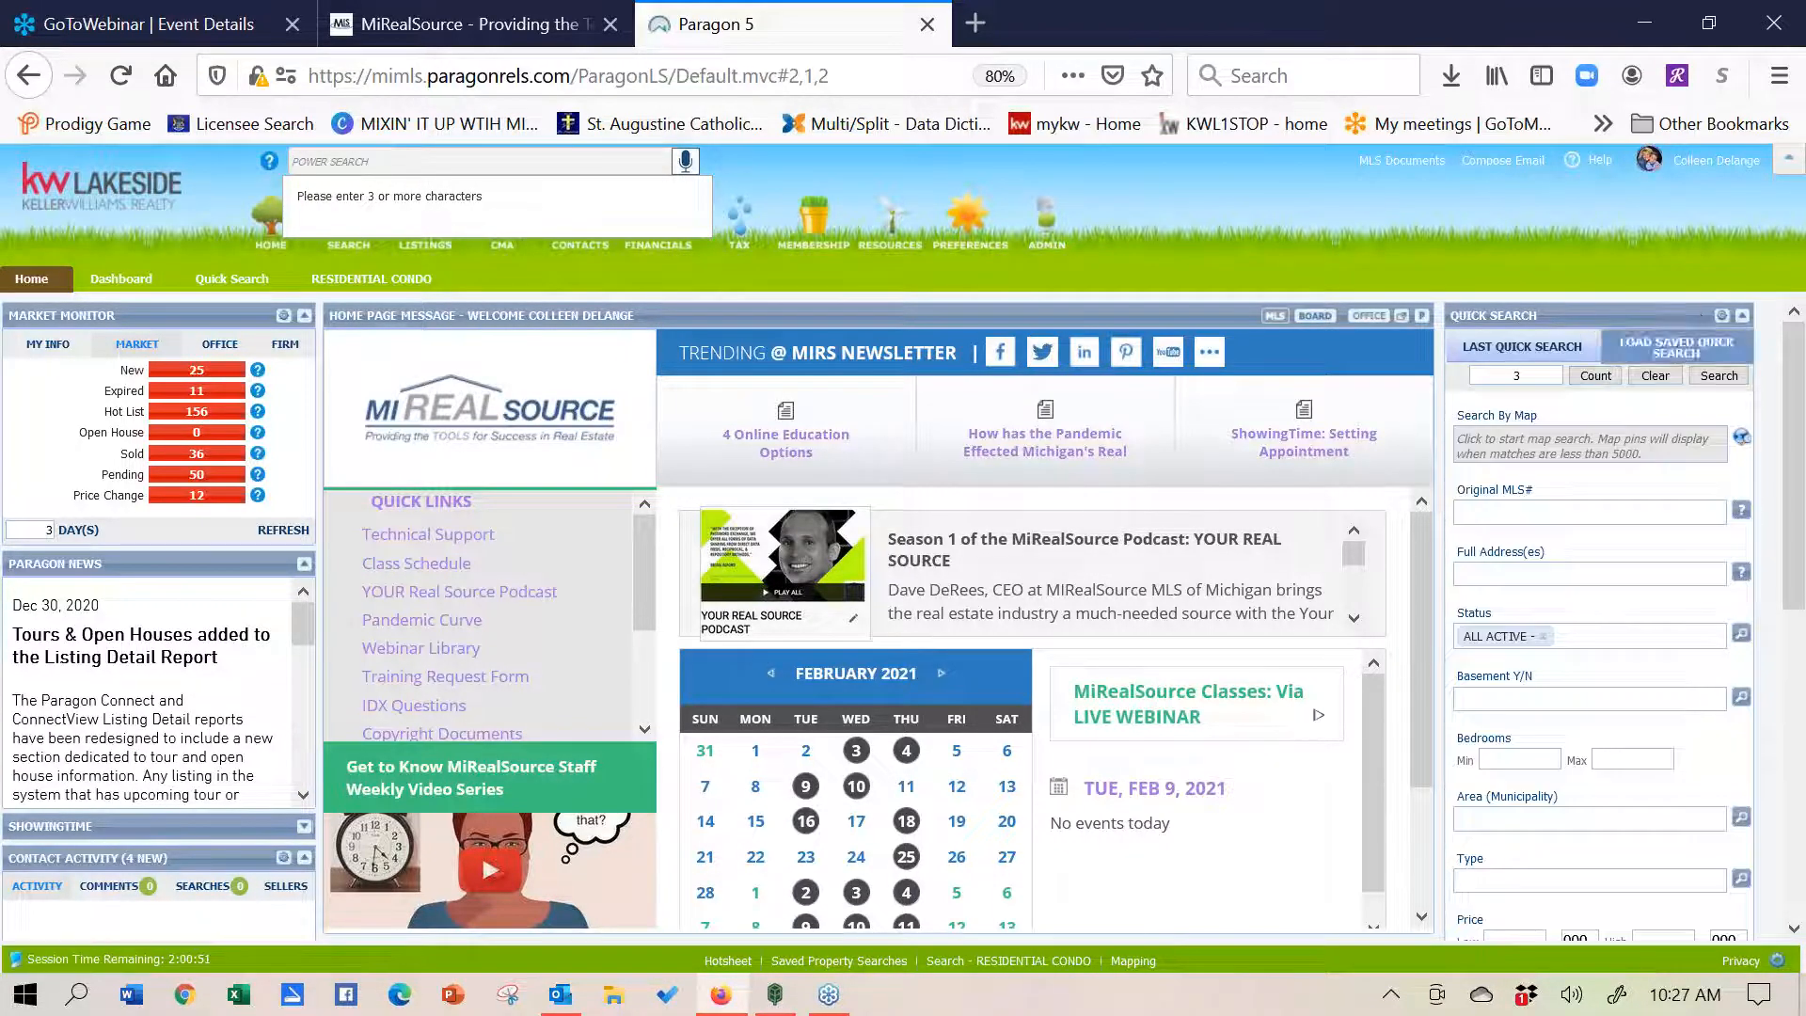
pyautogui.click(1643, 503)
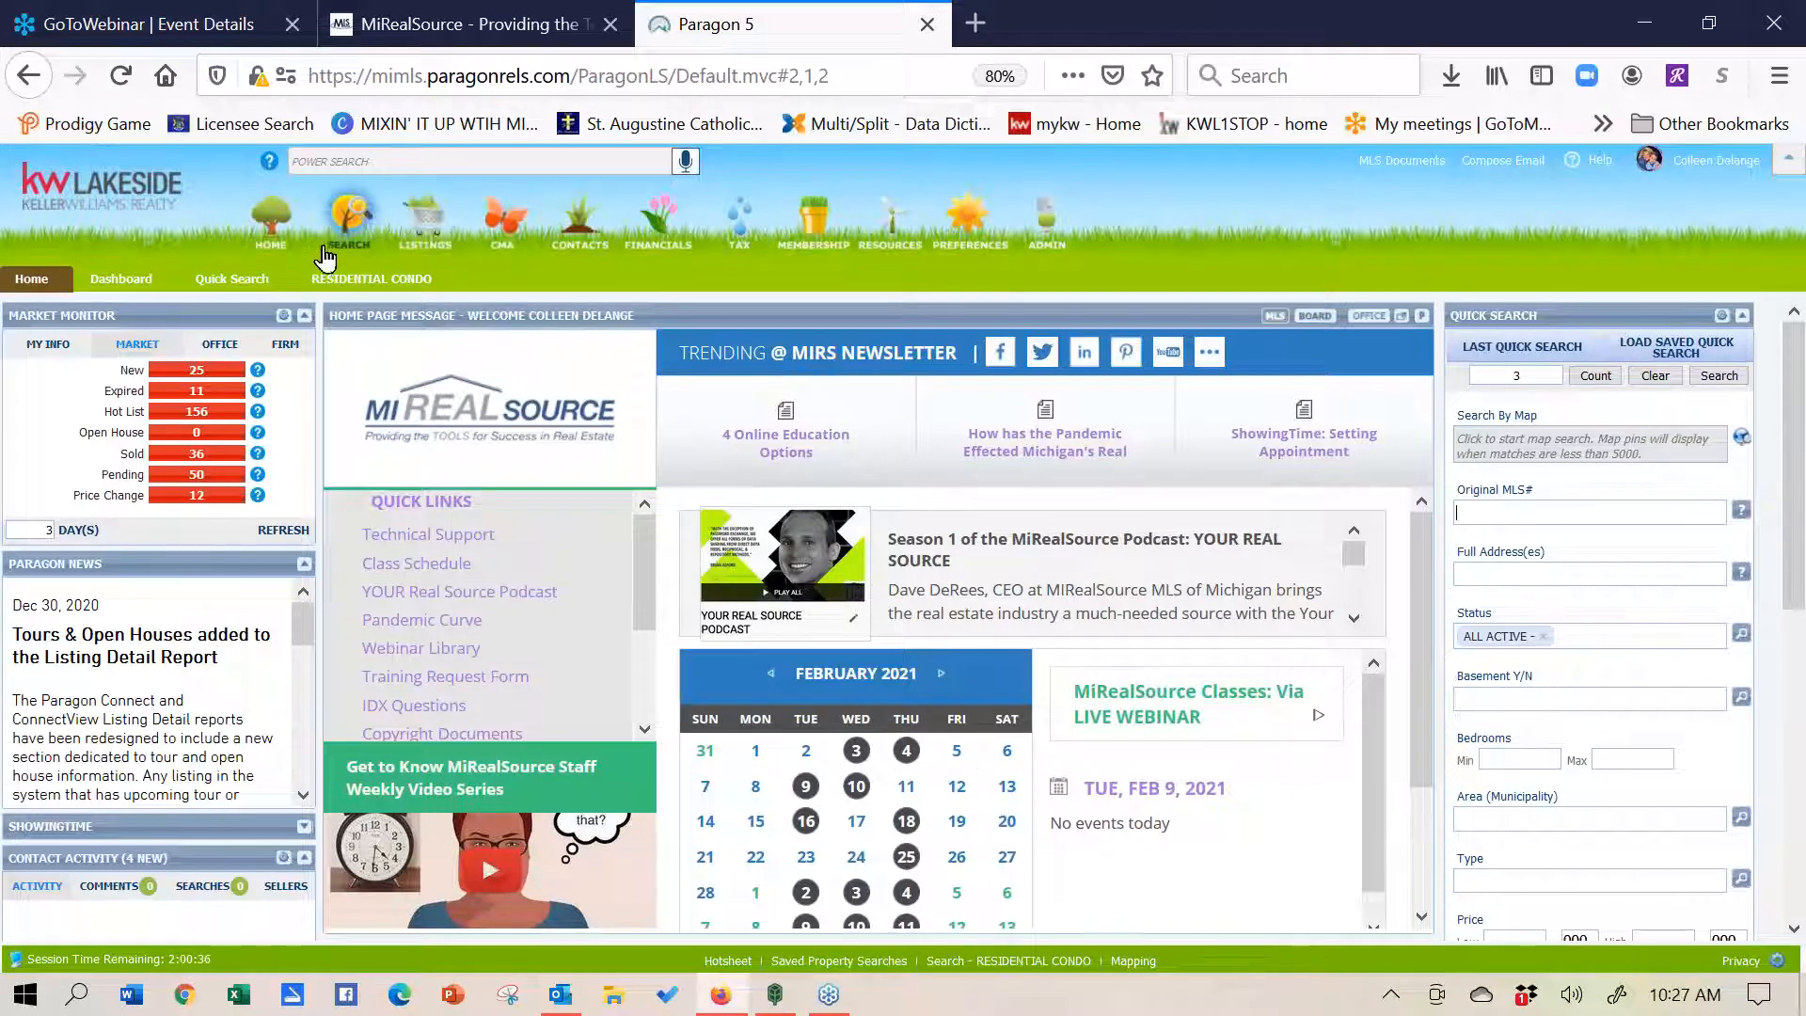
pyautogui.moveTo(344, 240)
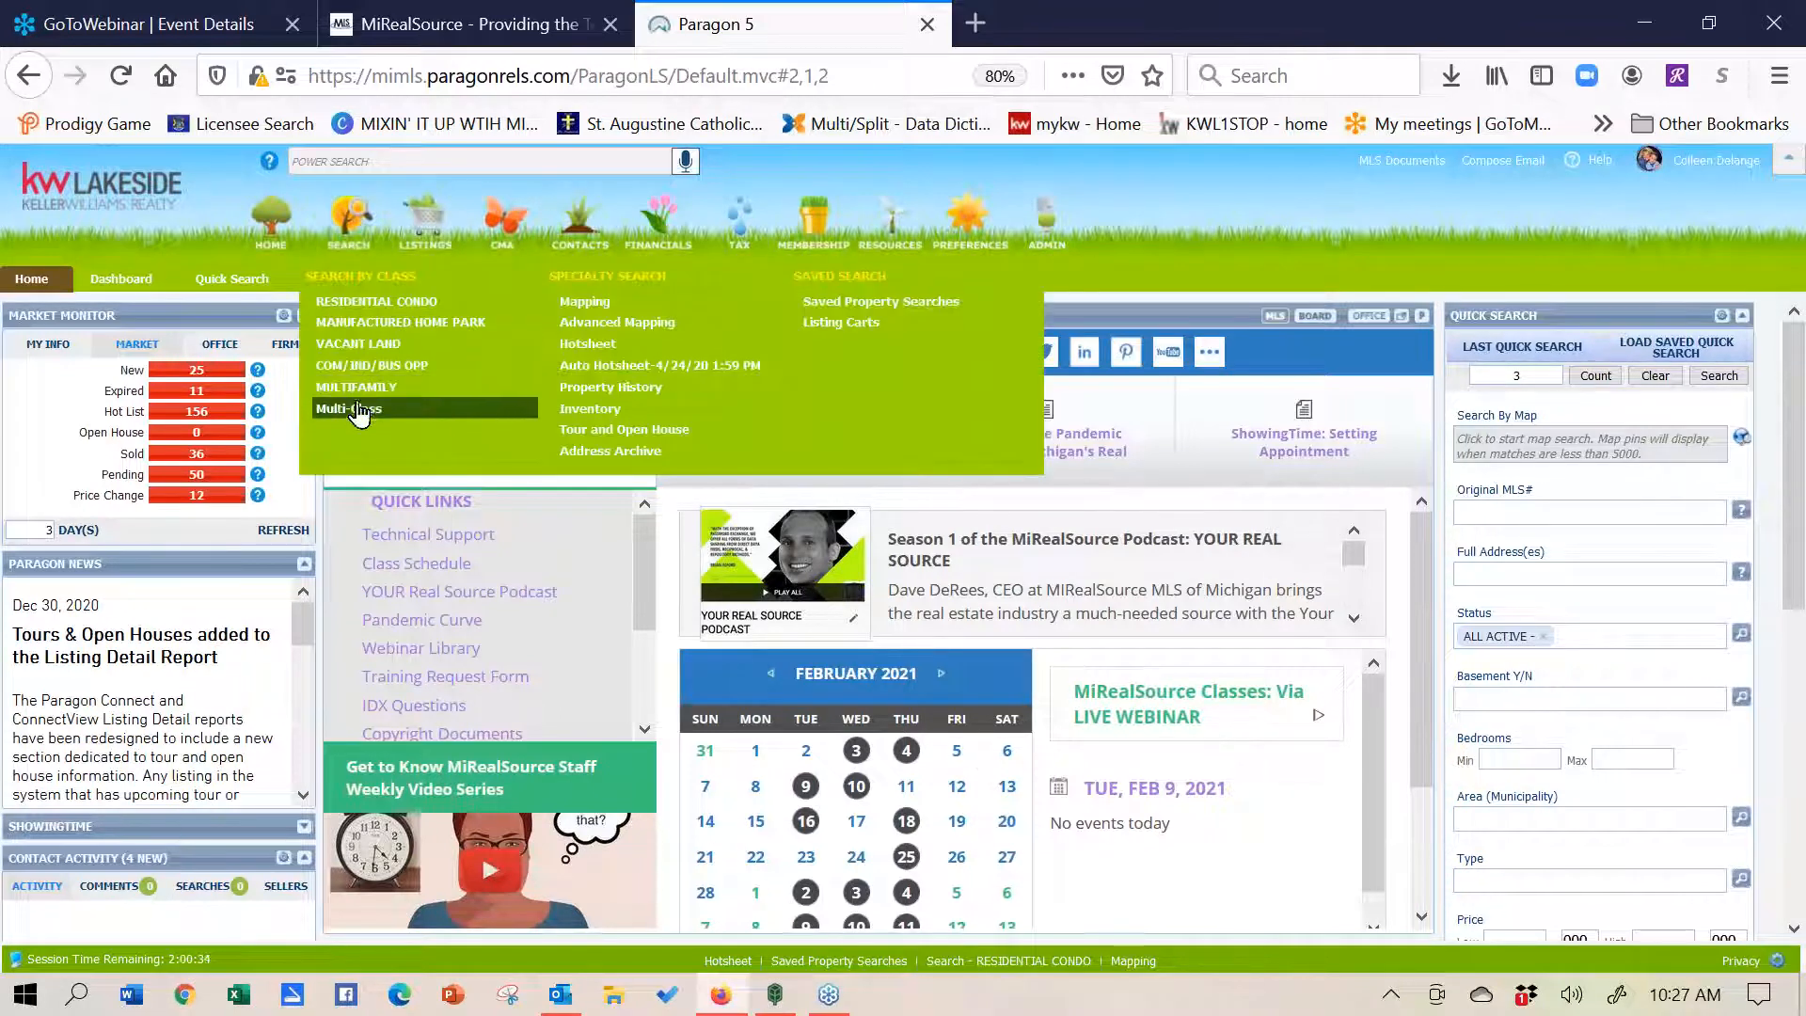
pyautogui.click(369, 309)
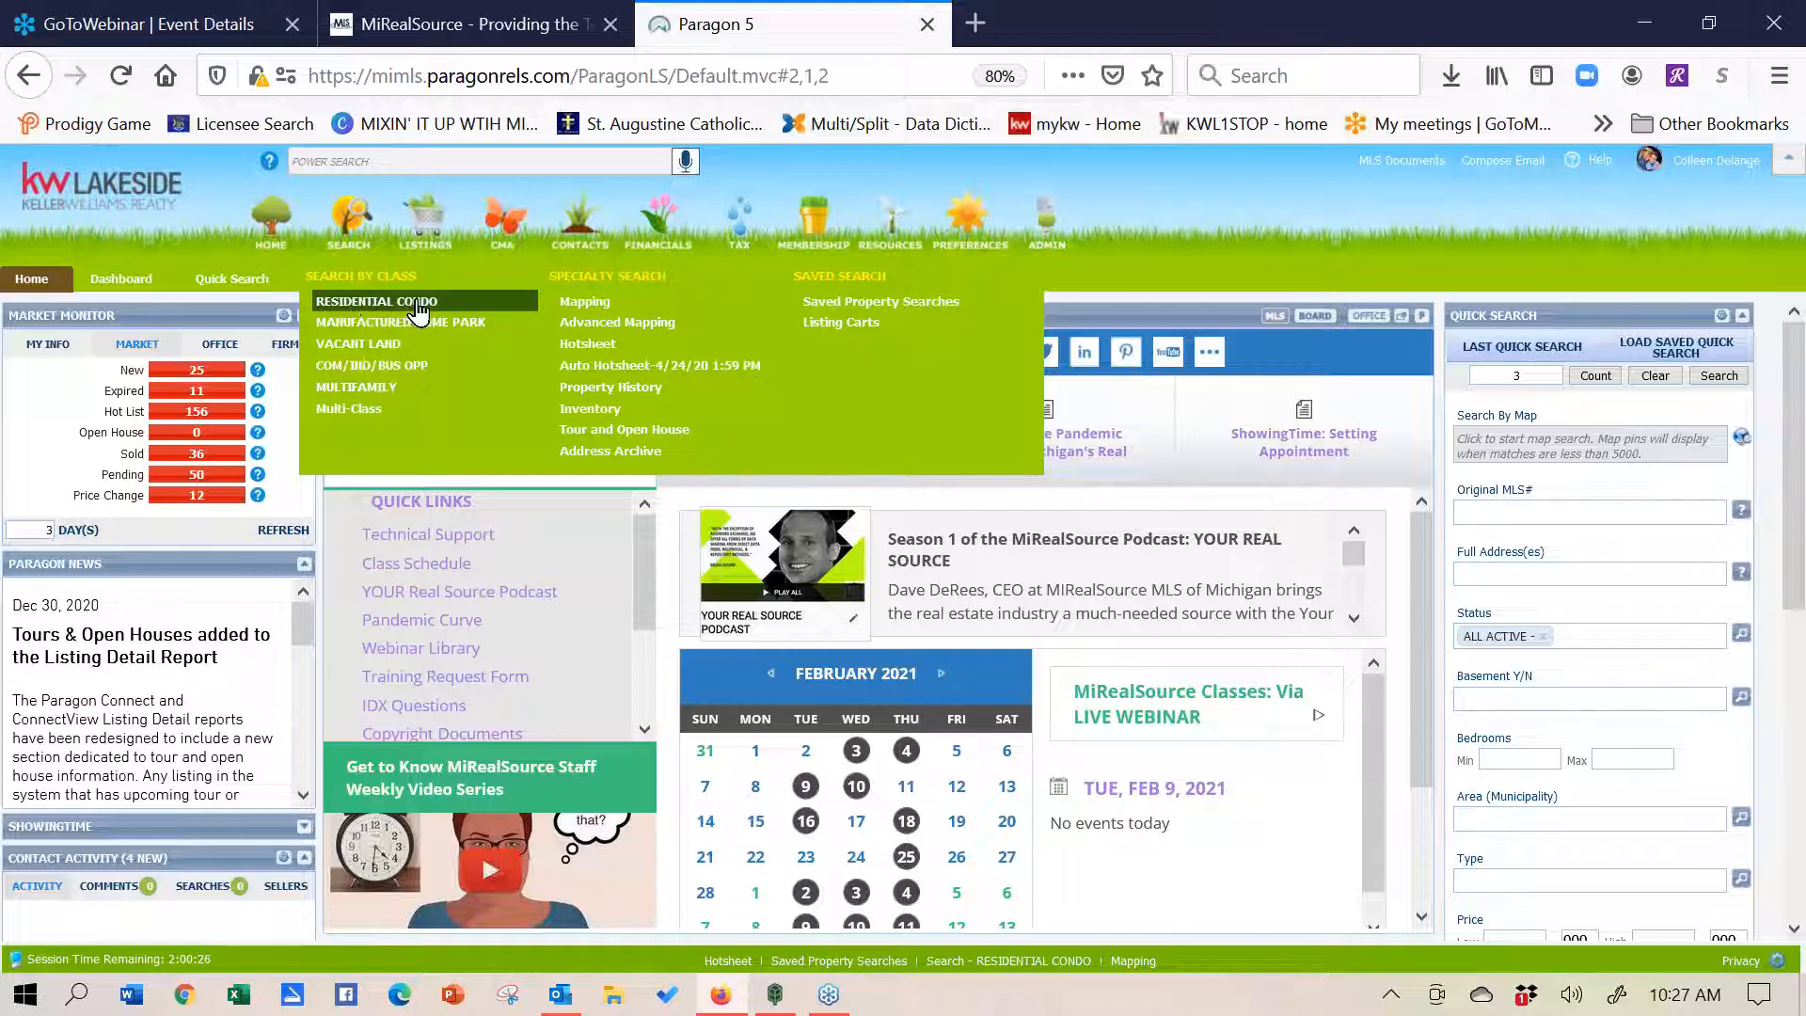
pyautogui.moveTo(580, 218)
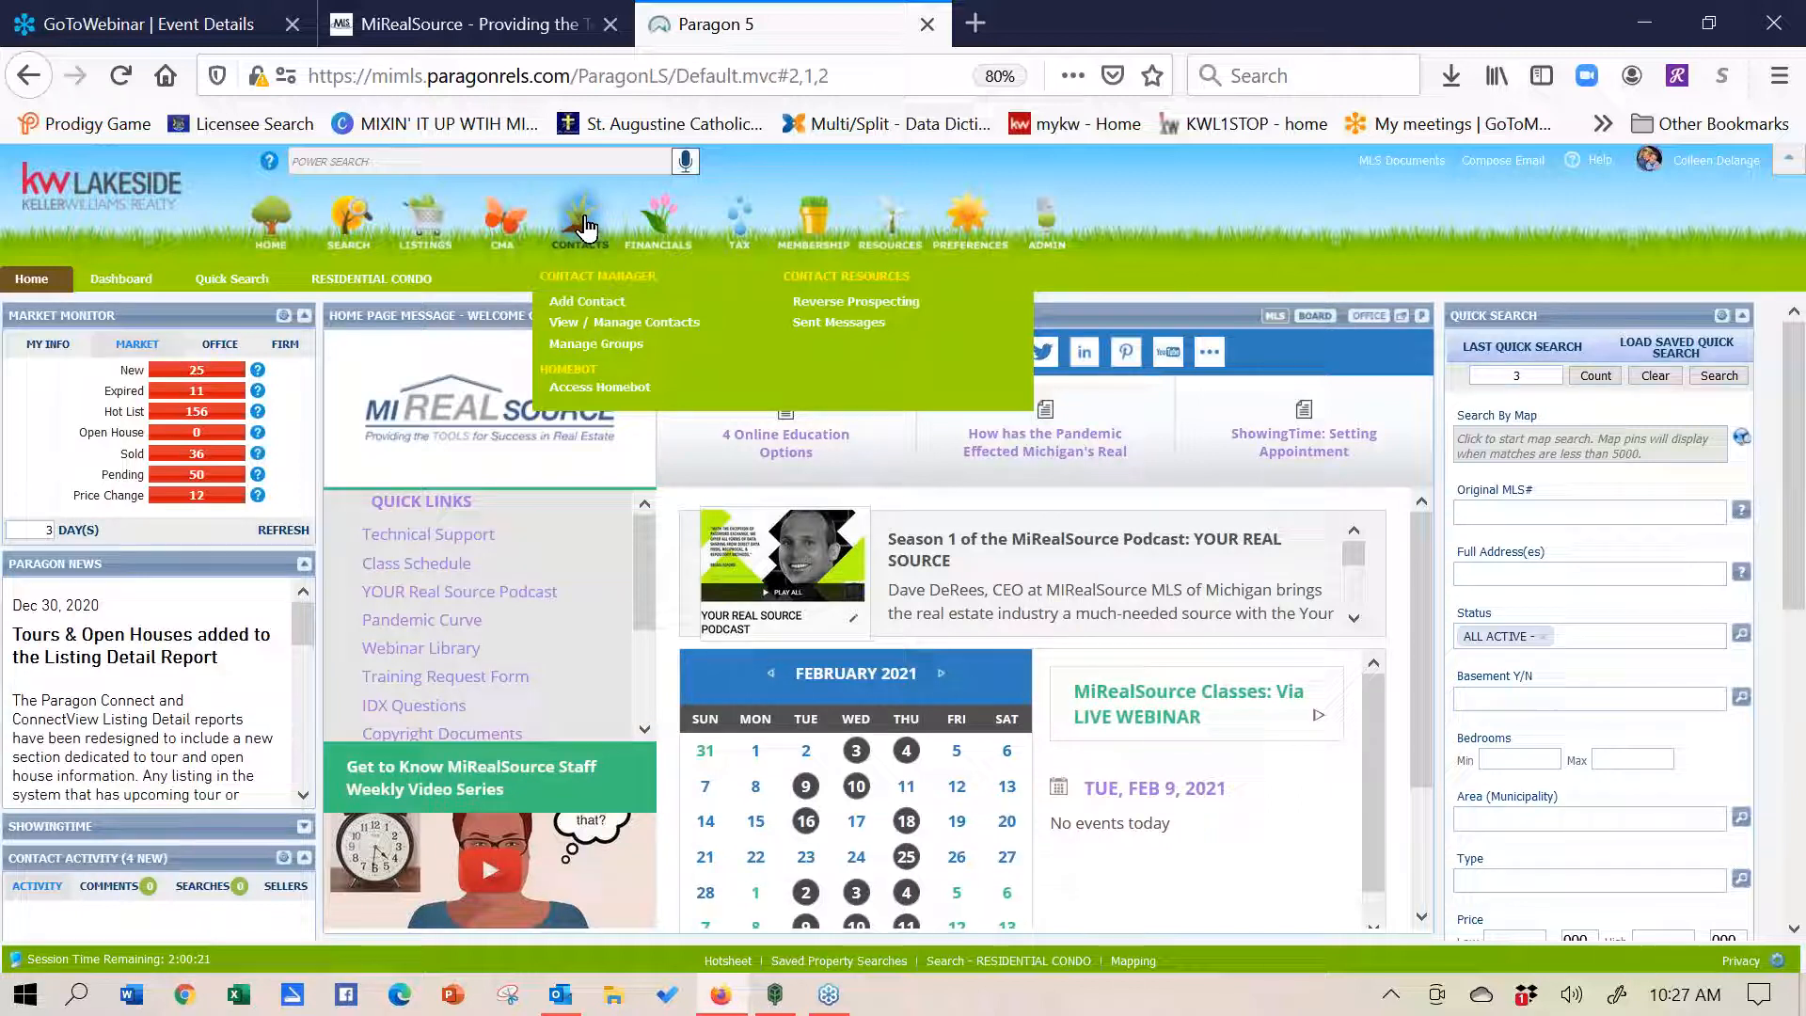
# - Browse a new Add Contact form, tick a Groups checkbox, then close it back to the condo criteria
pyautogui.click(587, 302)
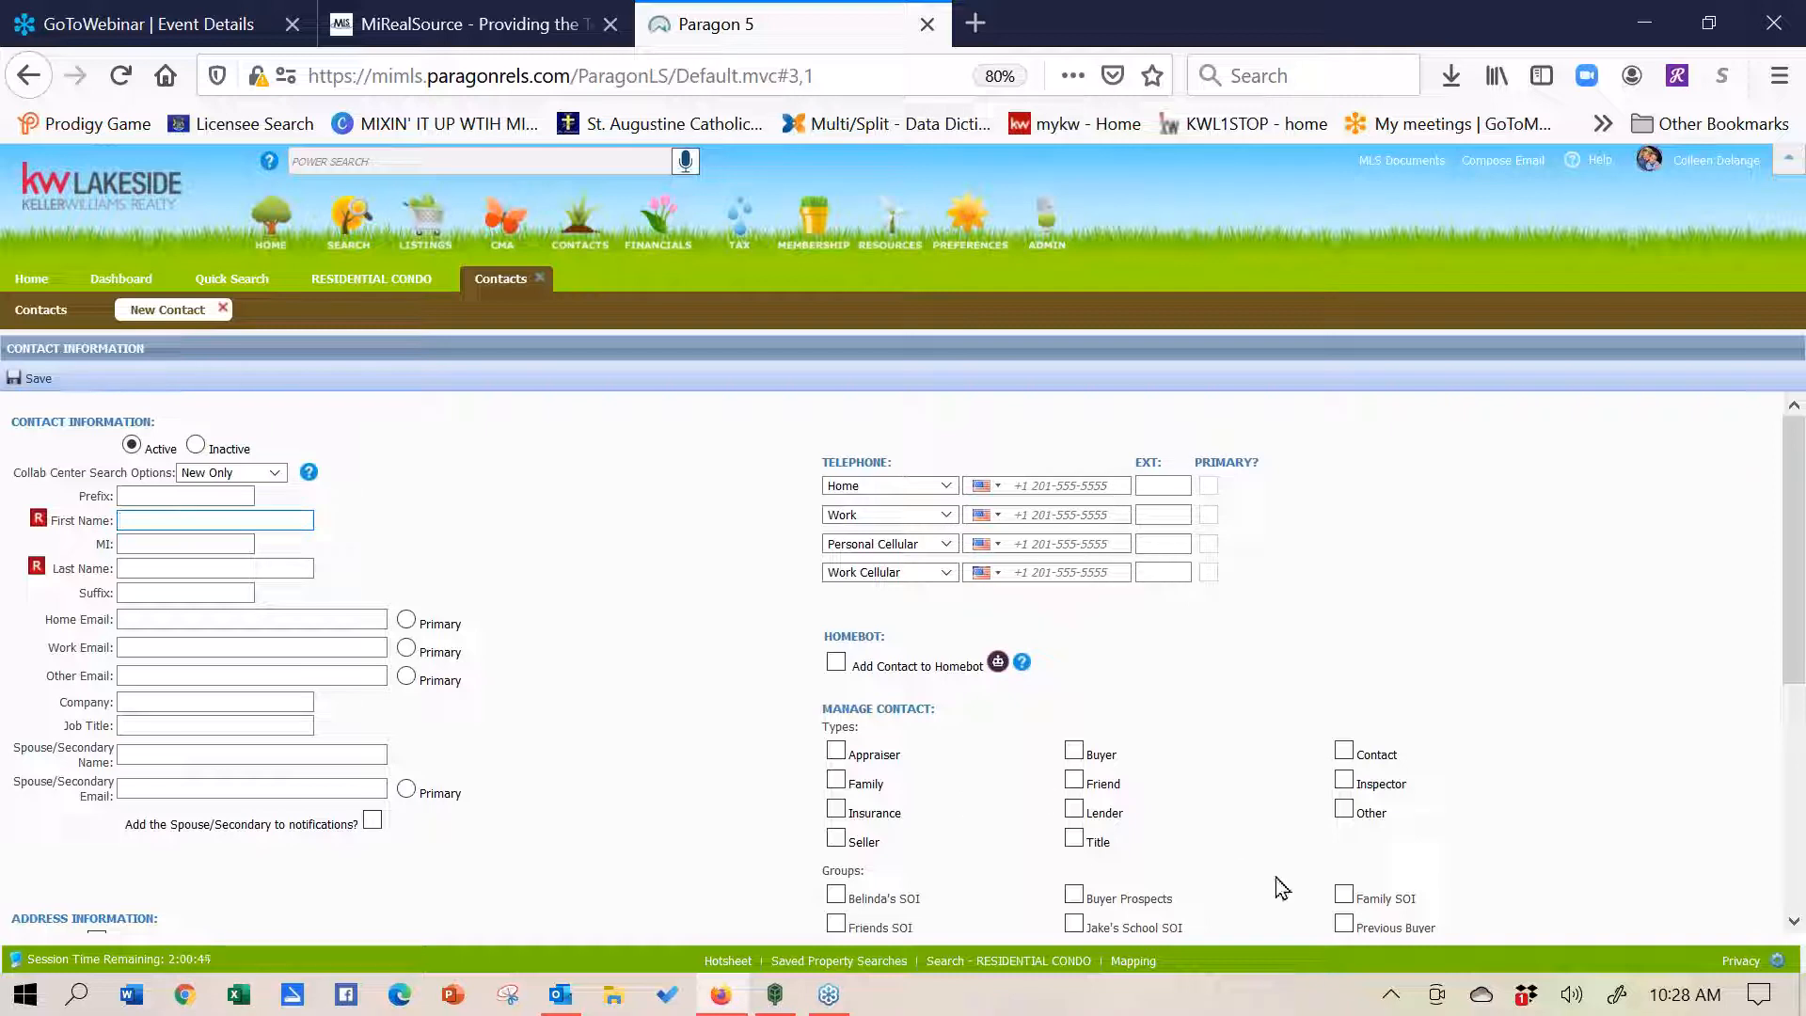
pyautogui.moveTo(1793, 666); pyautogui.dragTo(1794, 700)
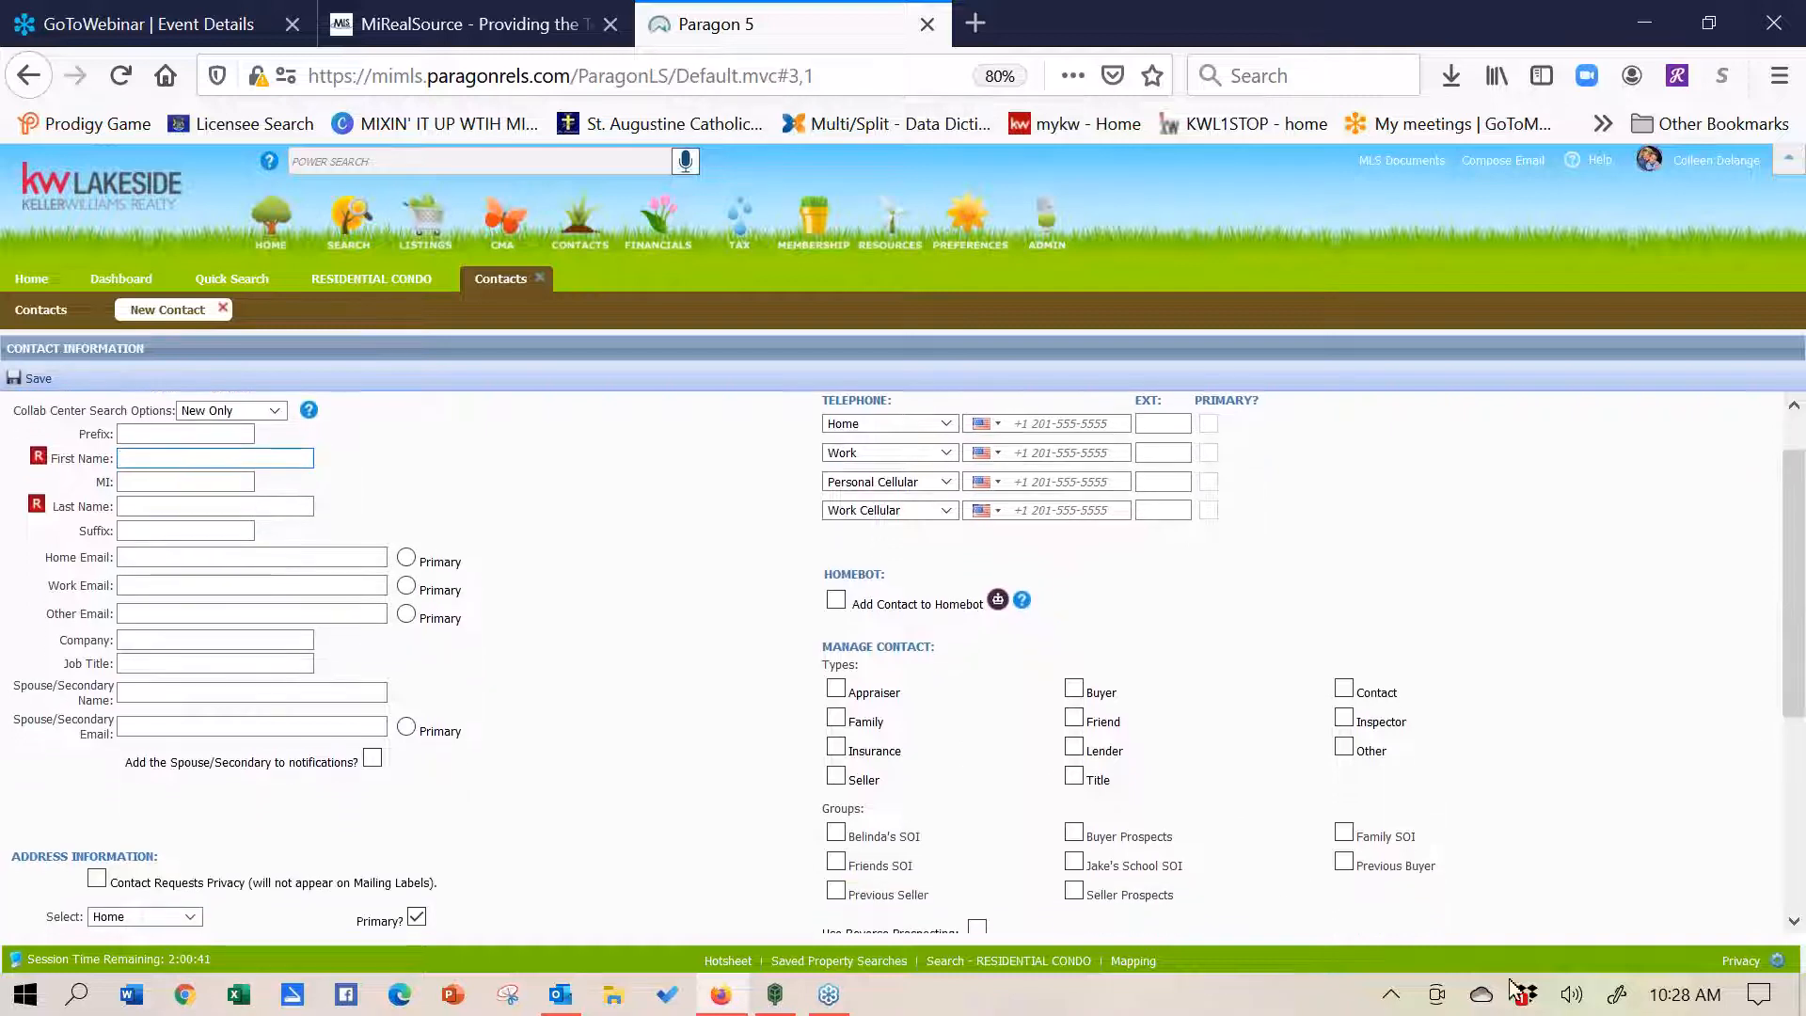
pyautogui.click(1077, 867)
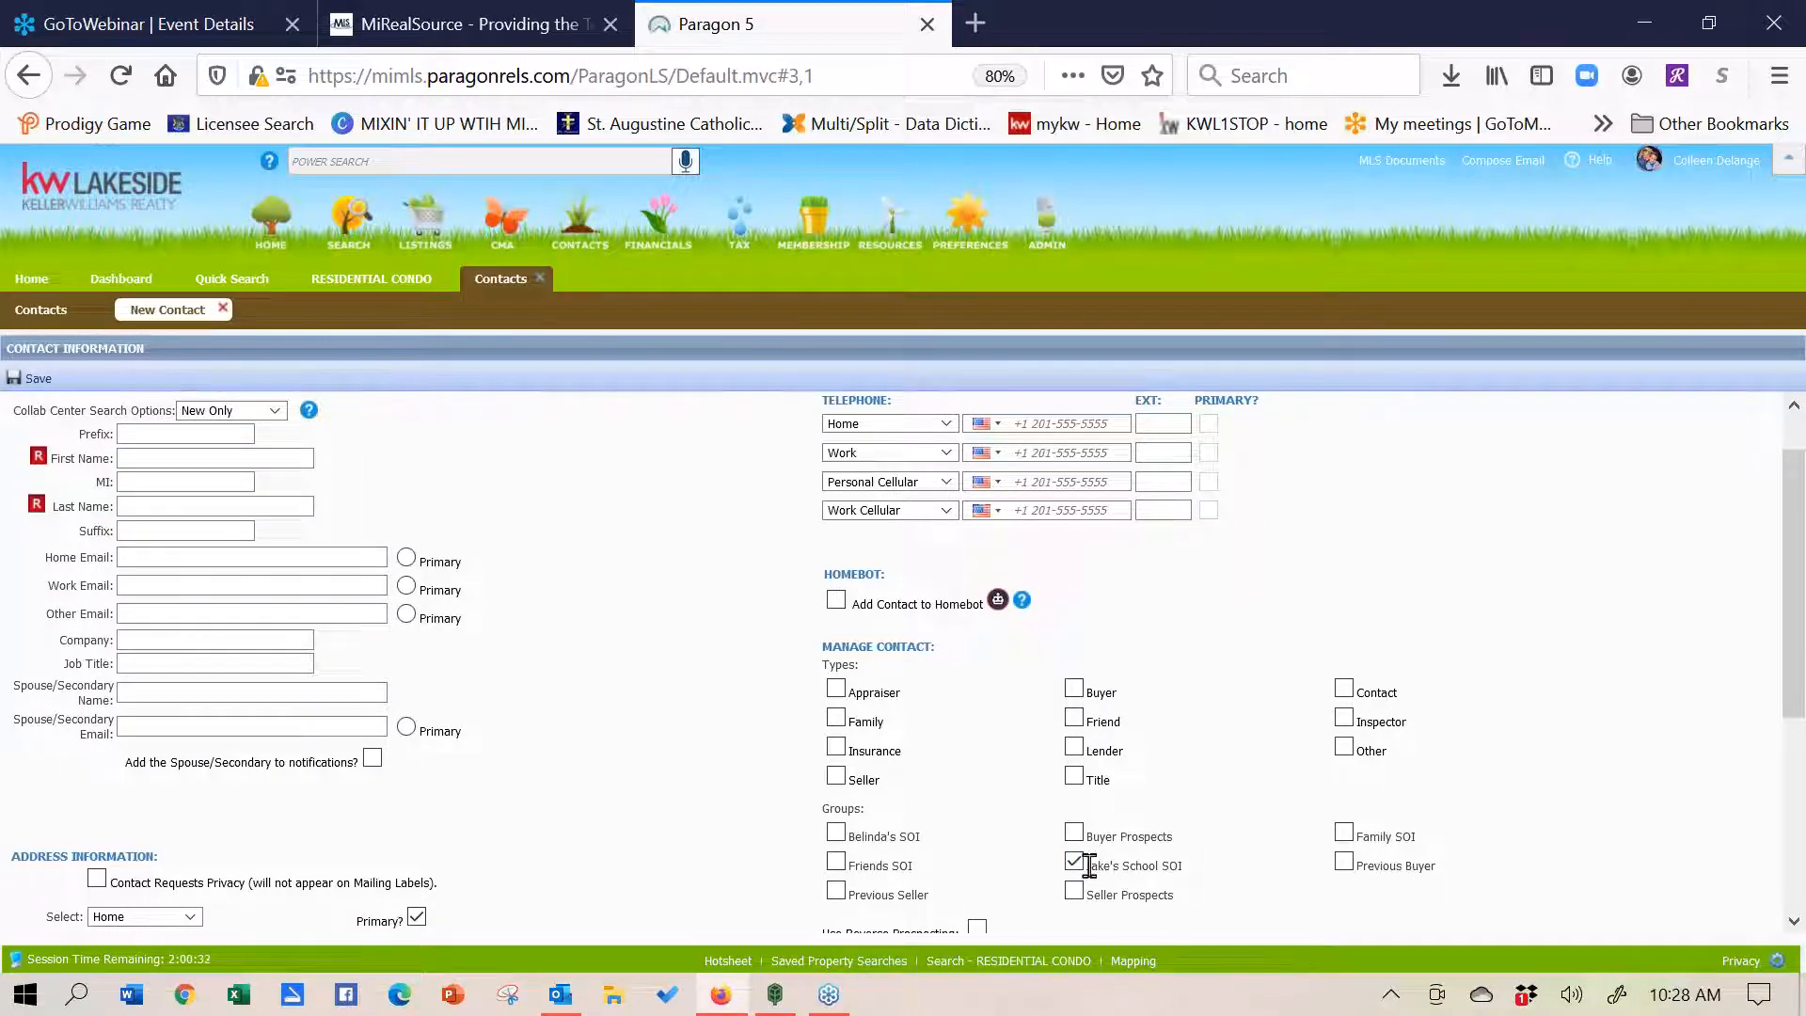
pyautogui.moveTo(1089, 866); pyautogui.dragTo(1245, 879)
pyautogui.click(1255, 743)
pyautogui.click(543, 279)
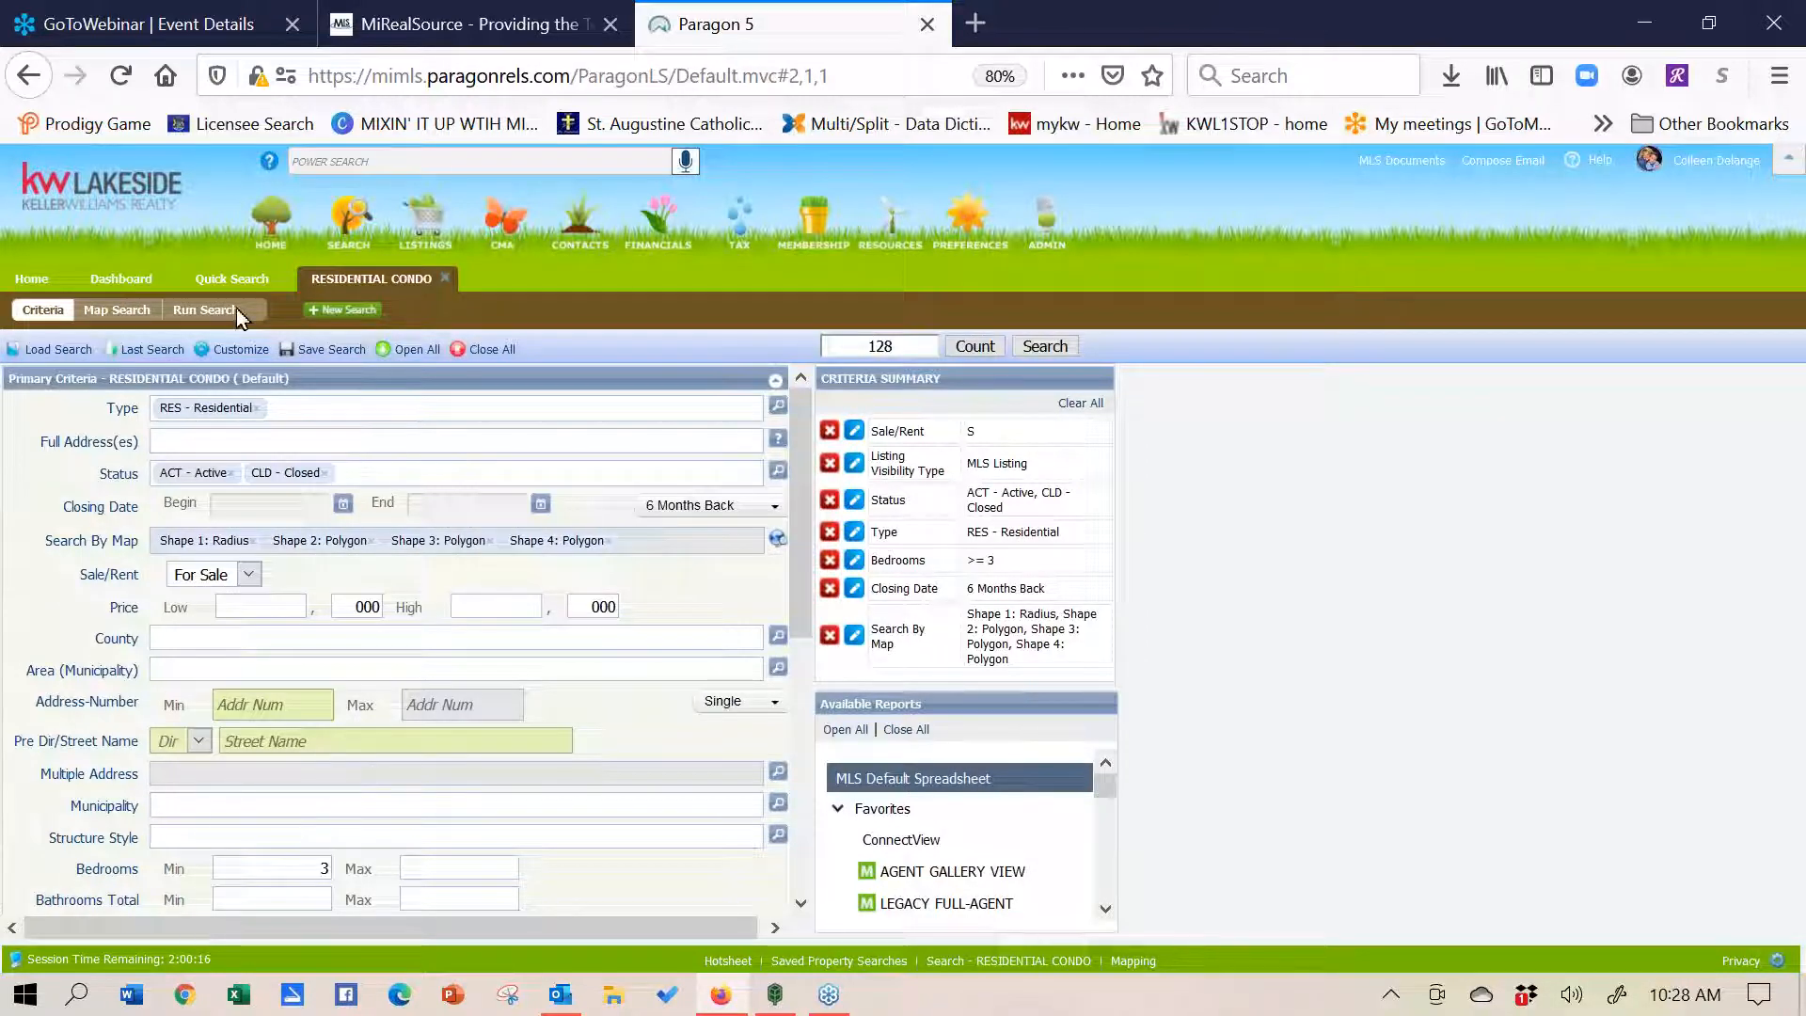
# - From Home, list the Market Monitor new listings, open MLS# 40144036, and launch its Realist report
pyautogui.click(31, 278)
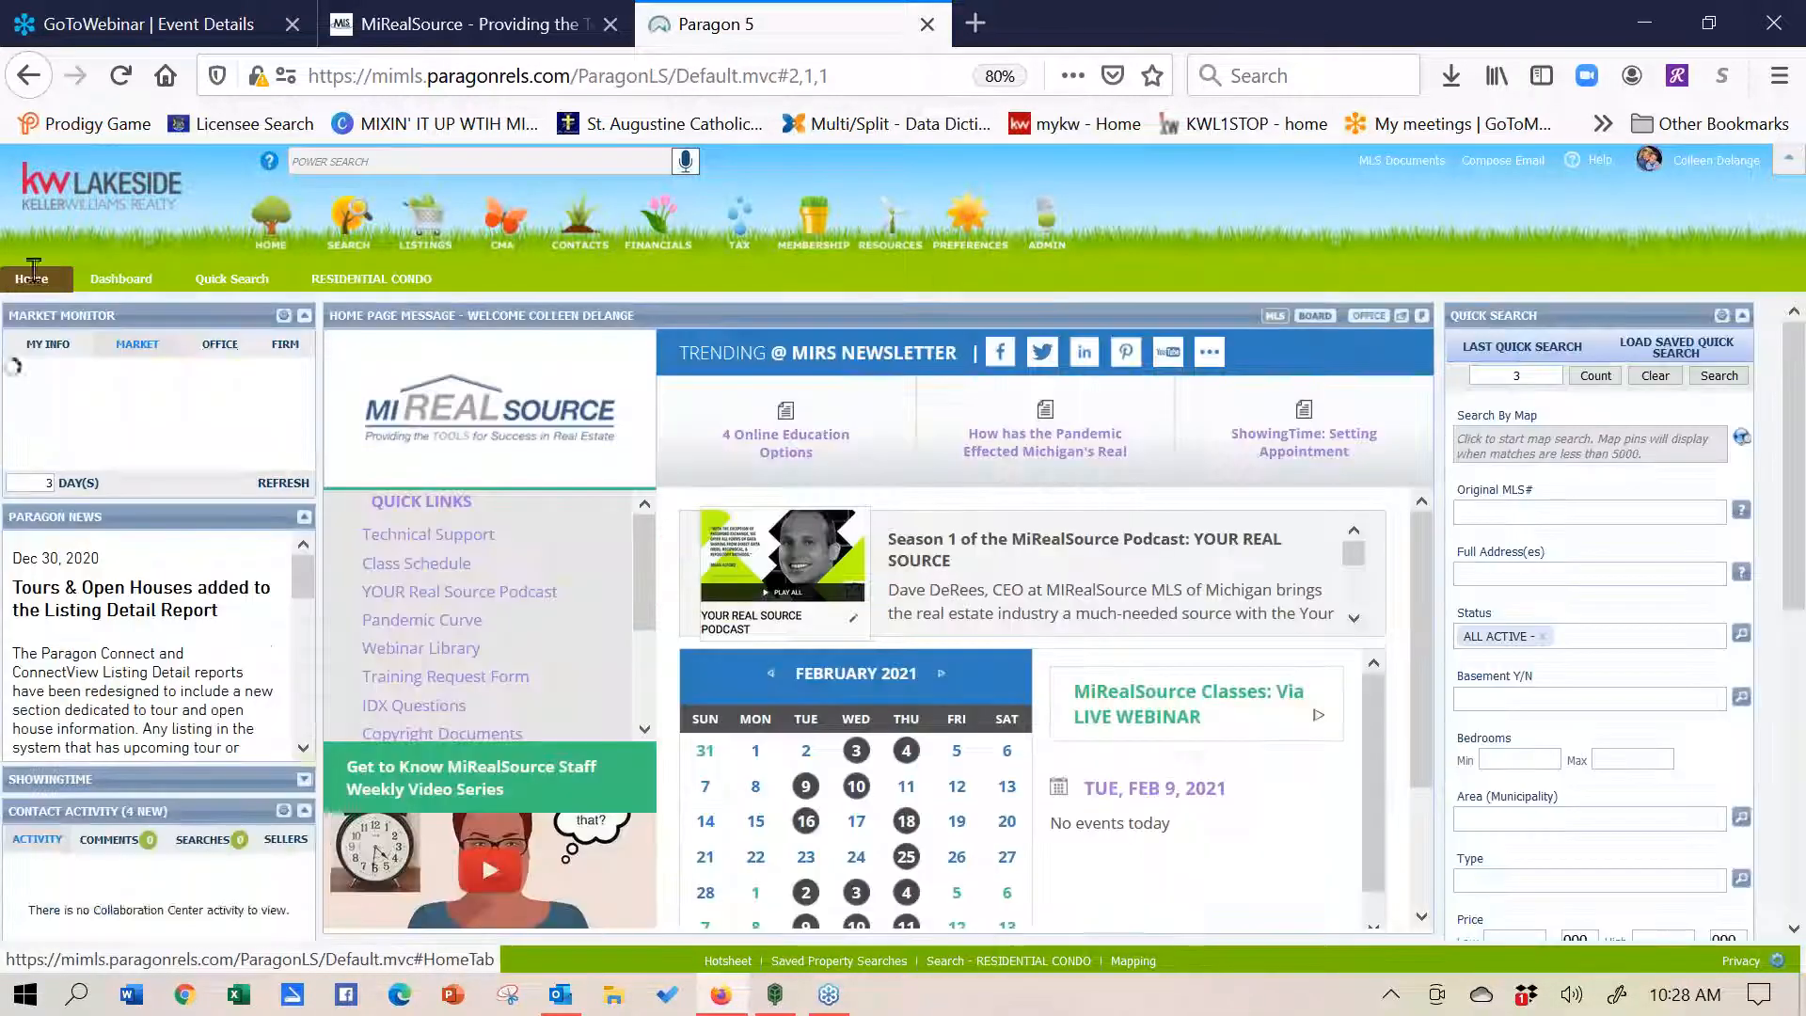
pyautogui.click(193, 372)
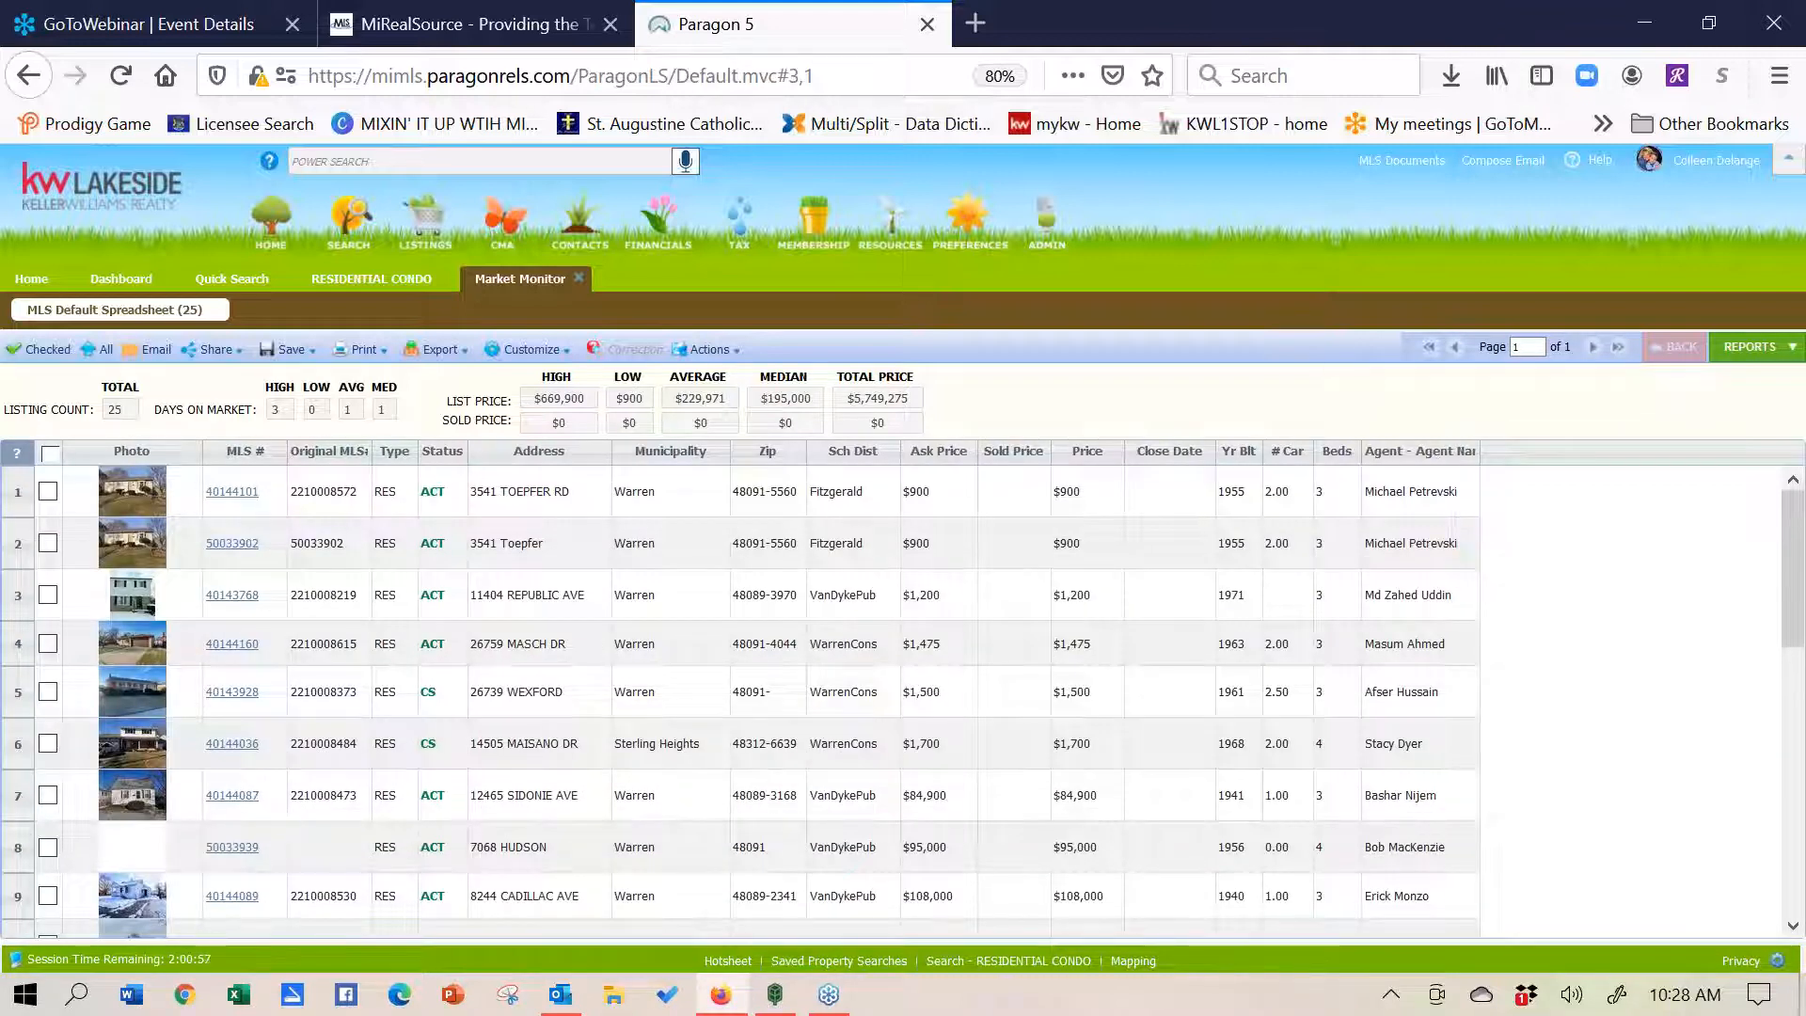
pyautogui.click(243, 748)
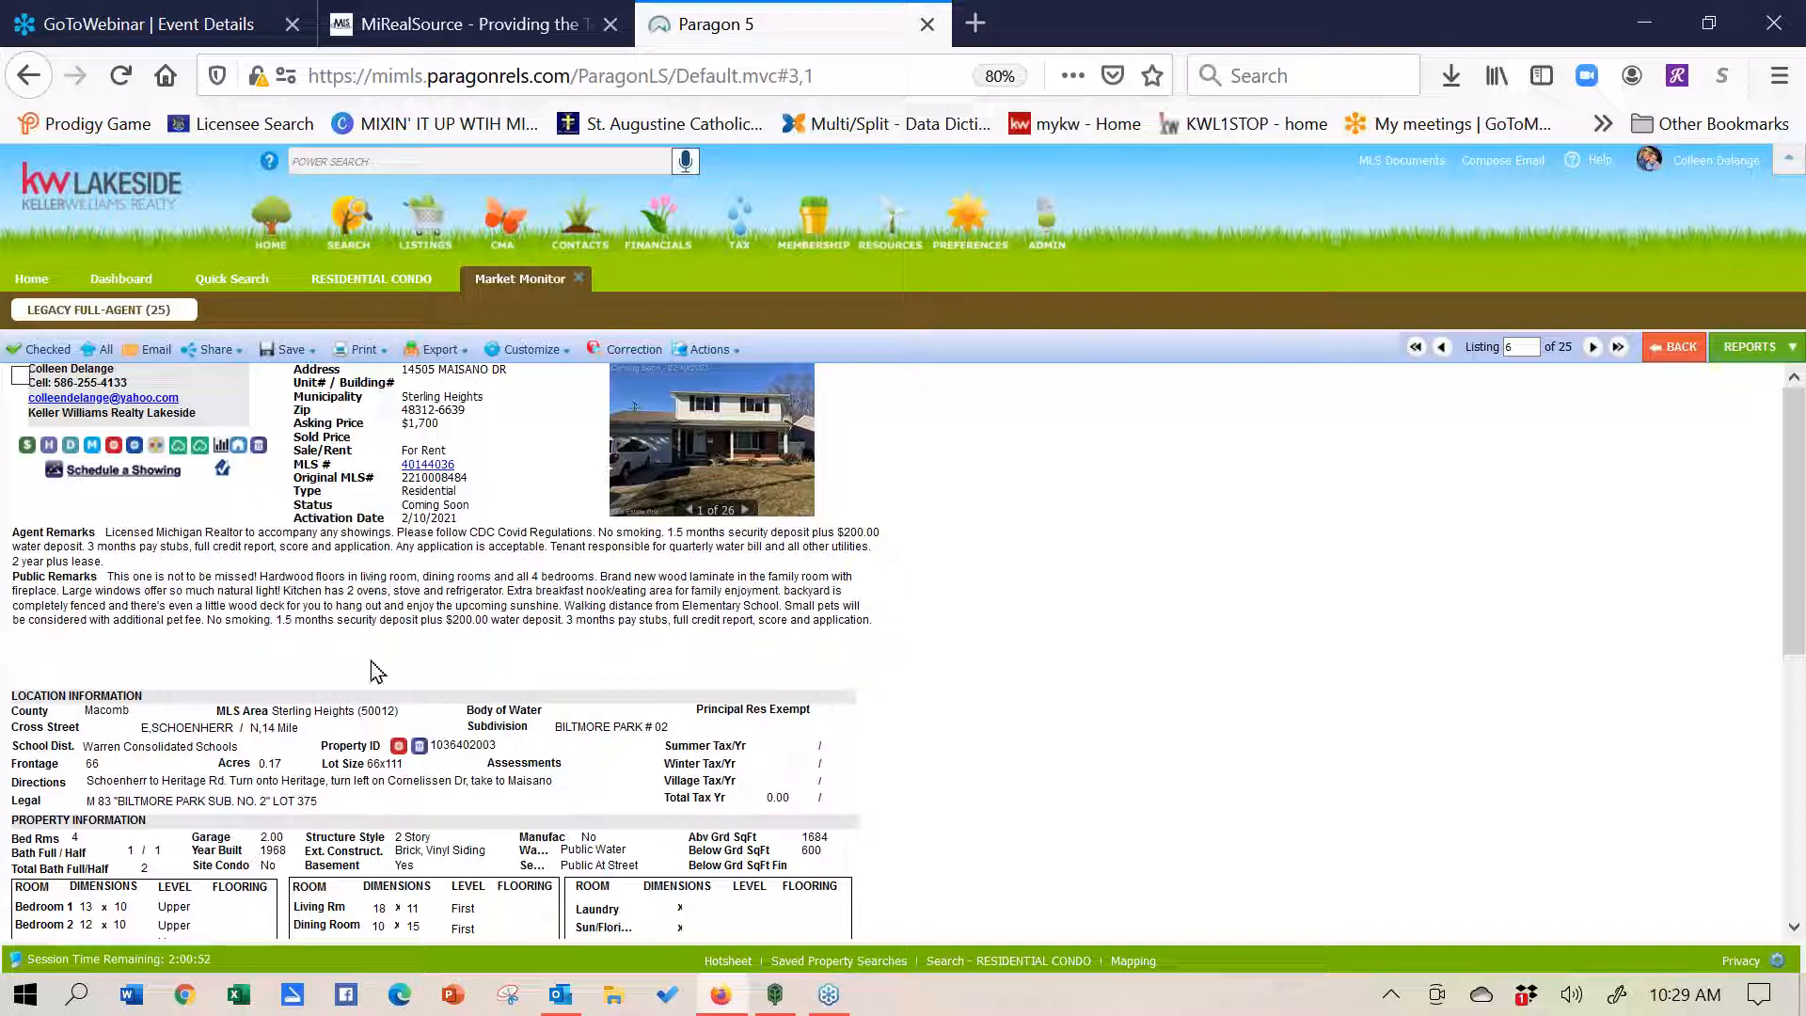
pyautogui.click(114, 445)
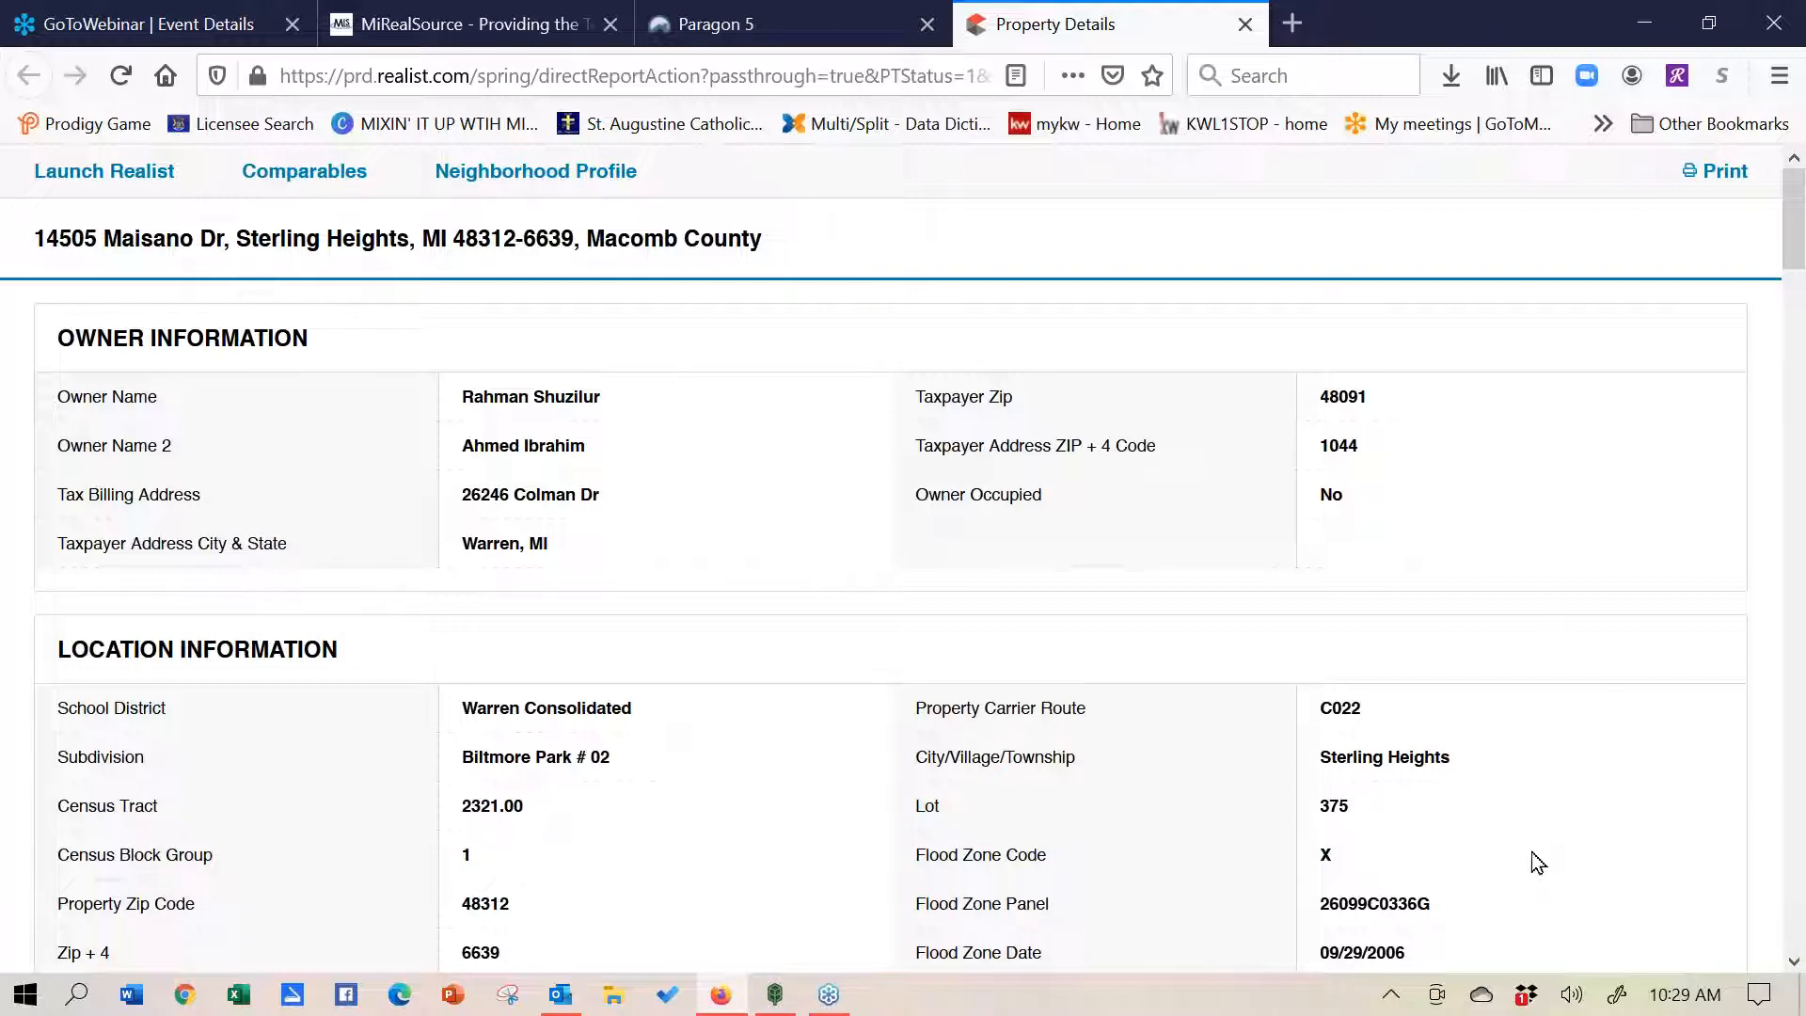
pyautogui.moveTo(1796, 961); pyautogui.dragTo(1795, 961)
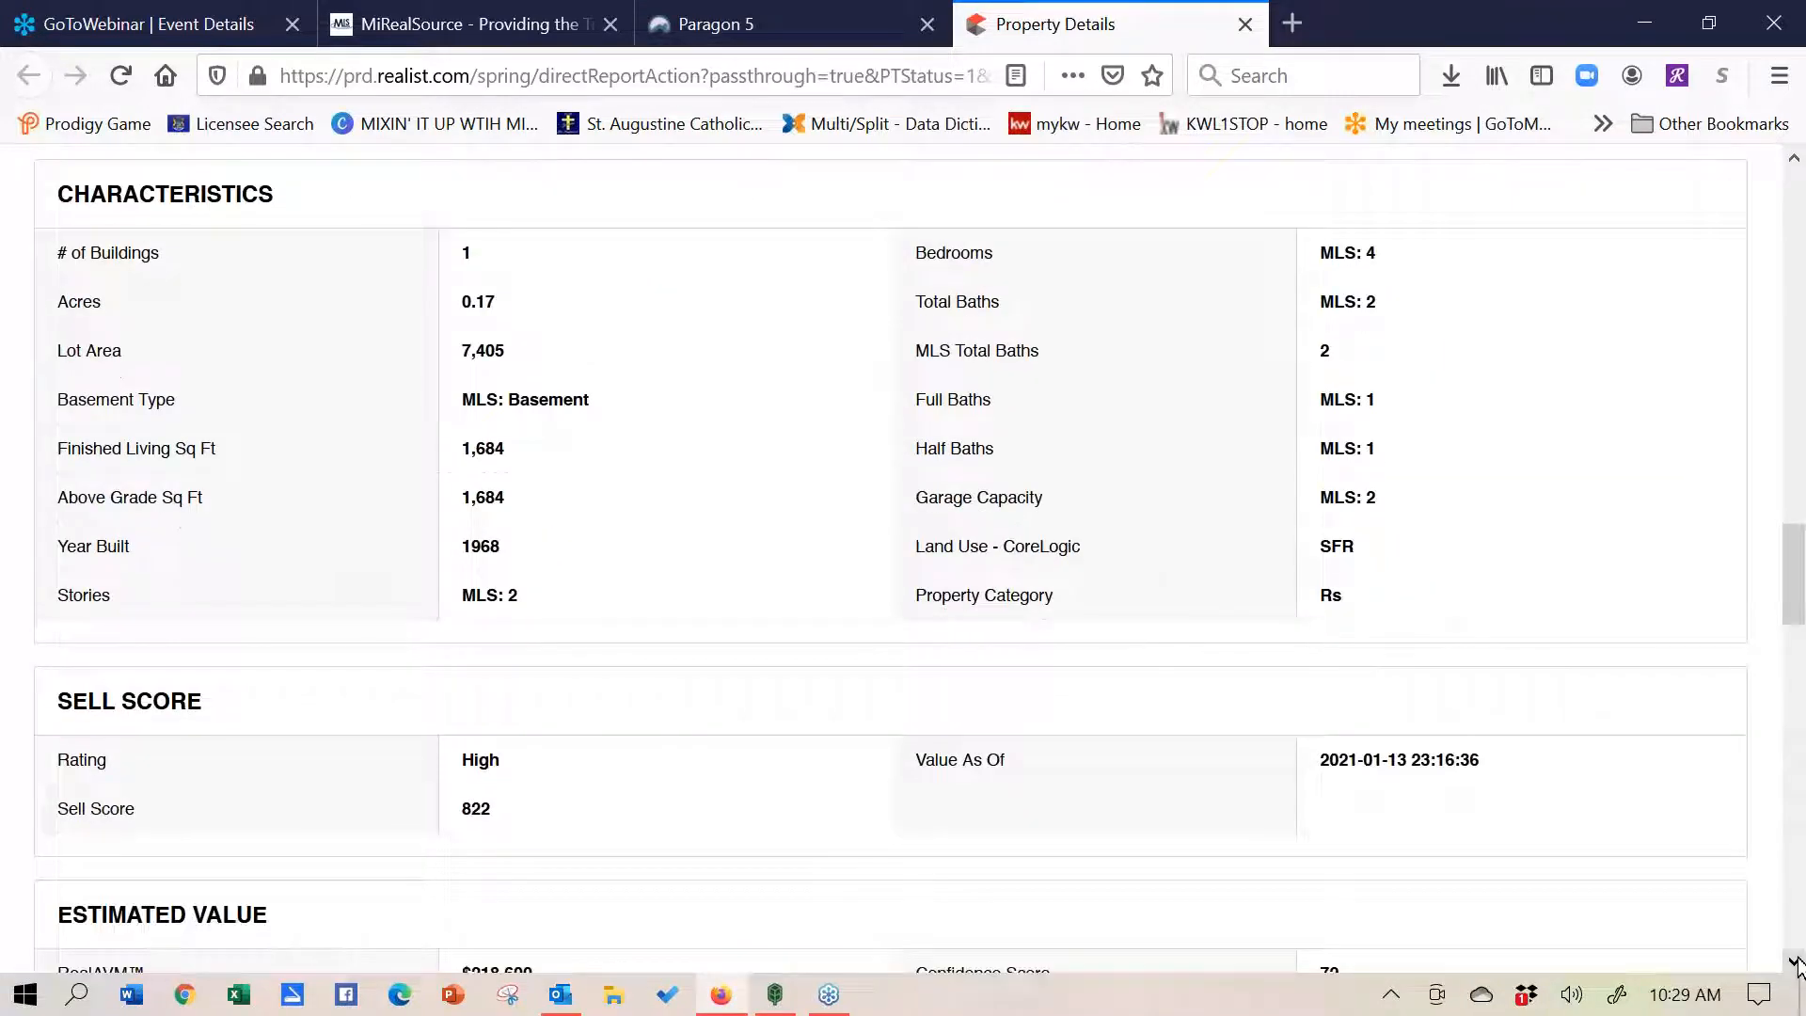
pyautogui.click(1797, 961)
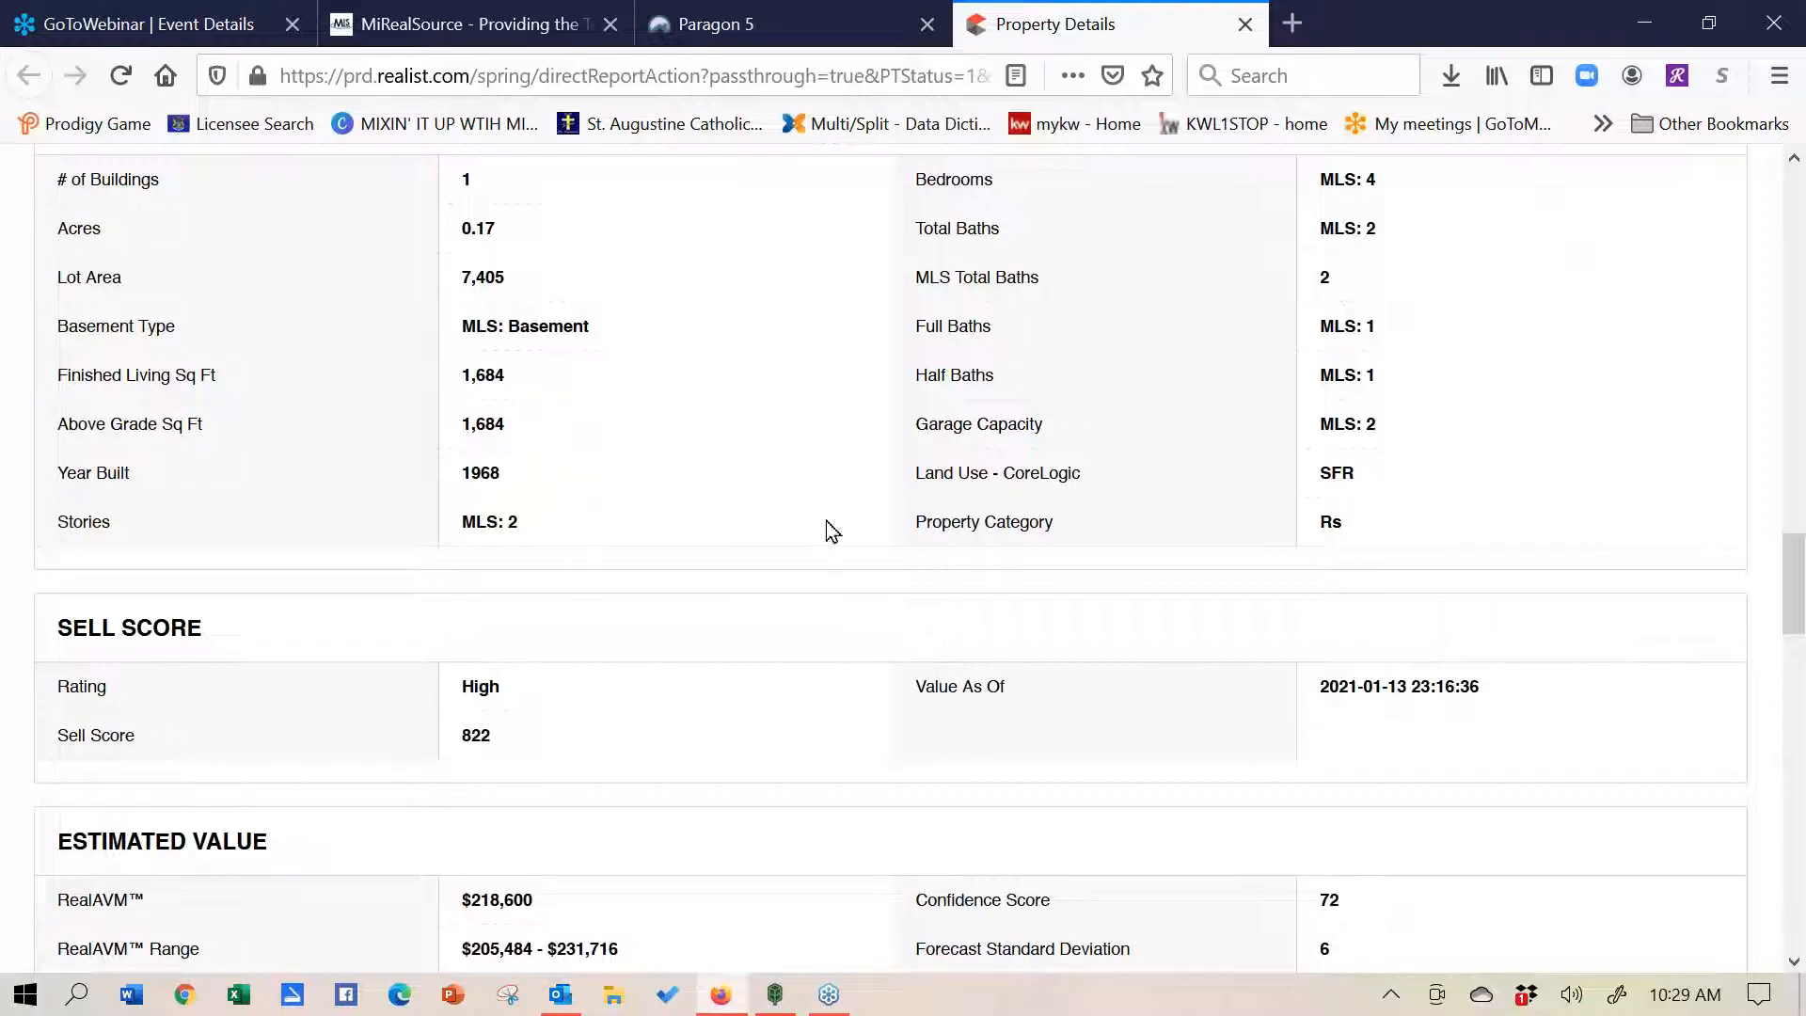
pyautogui.click(1794, 962)
pyautogui.moveTo(1794, 961); pyautogui.dragTo(1794, 962)
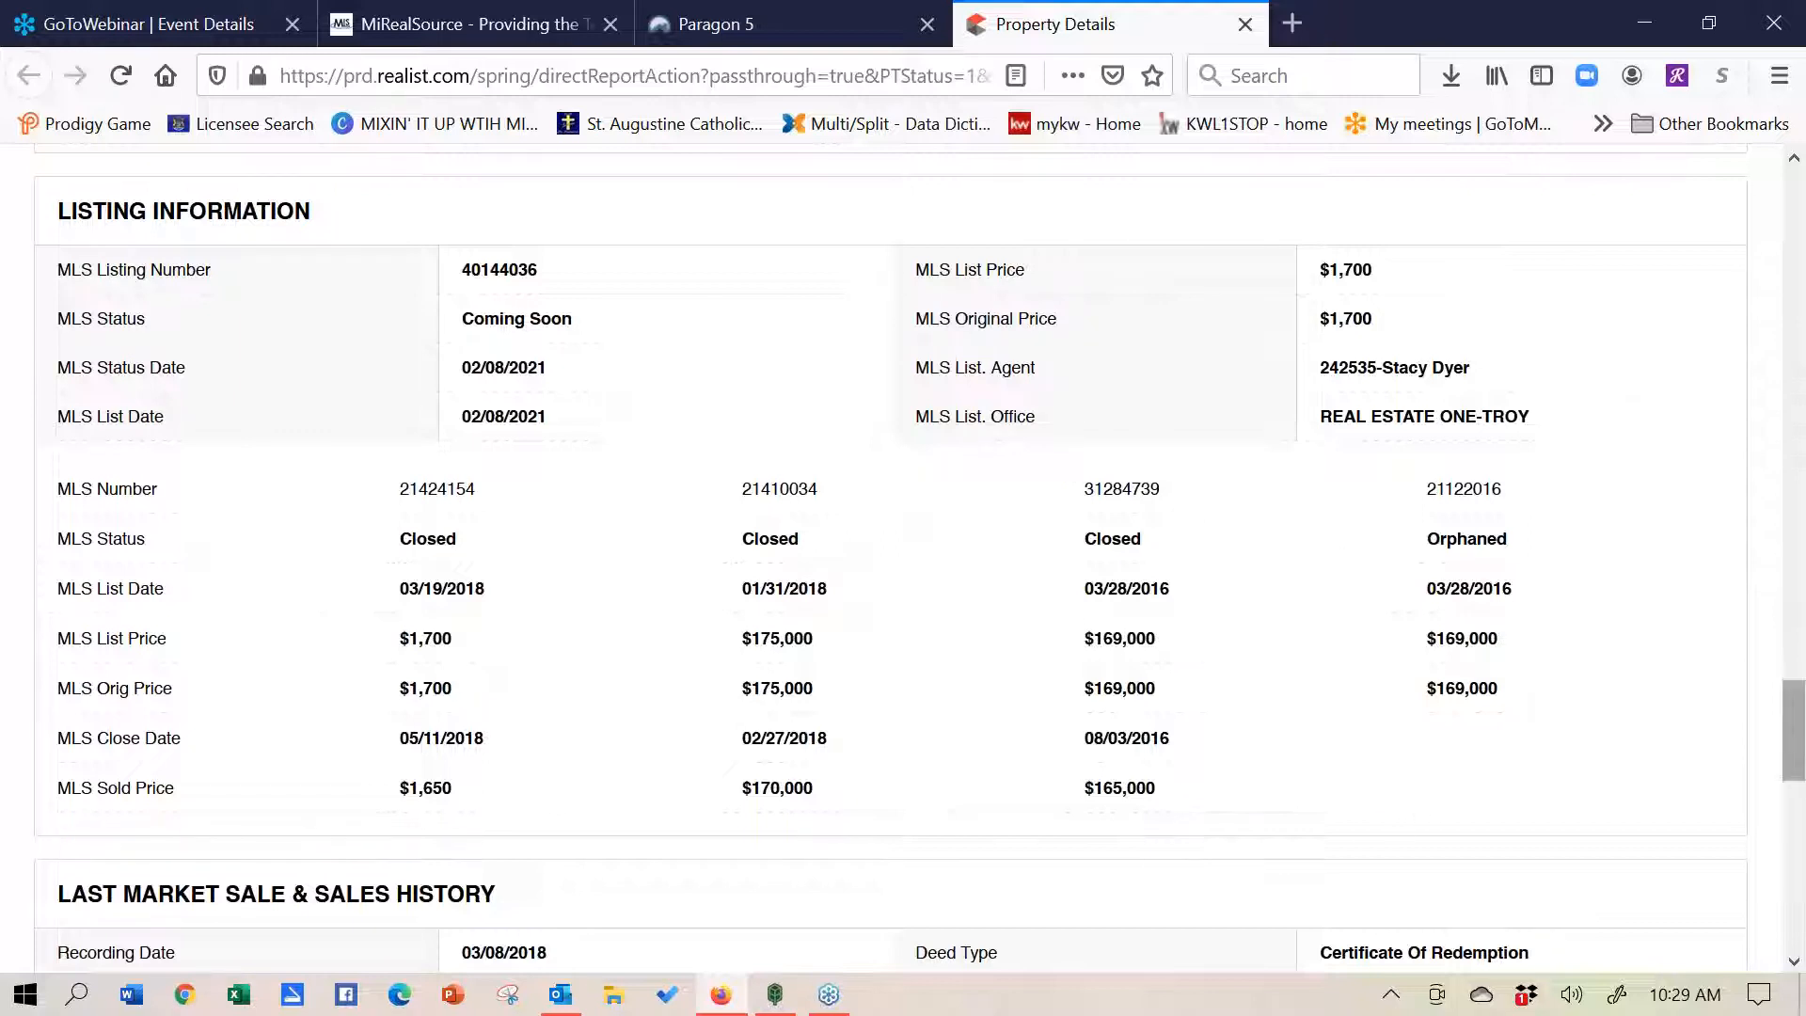
pyautogui.moveTo(1794, 741); pyautogui.dragTo(1793, 831)
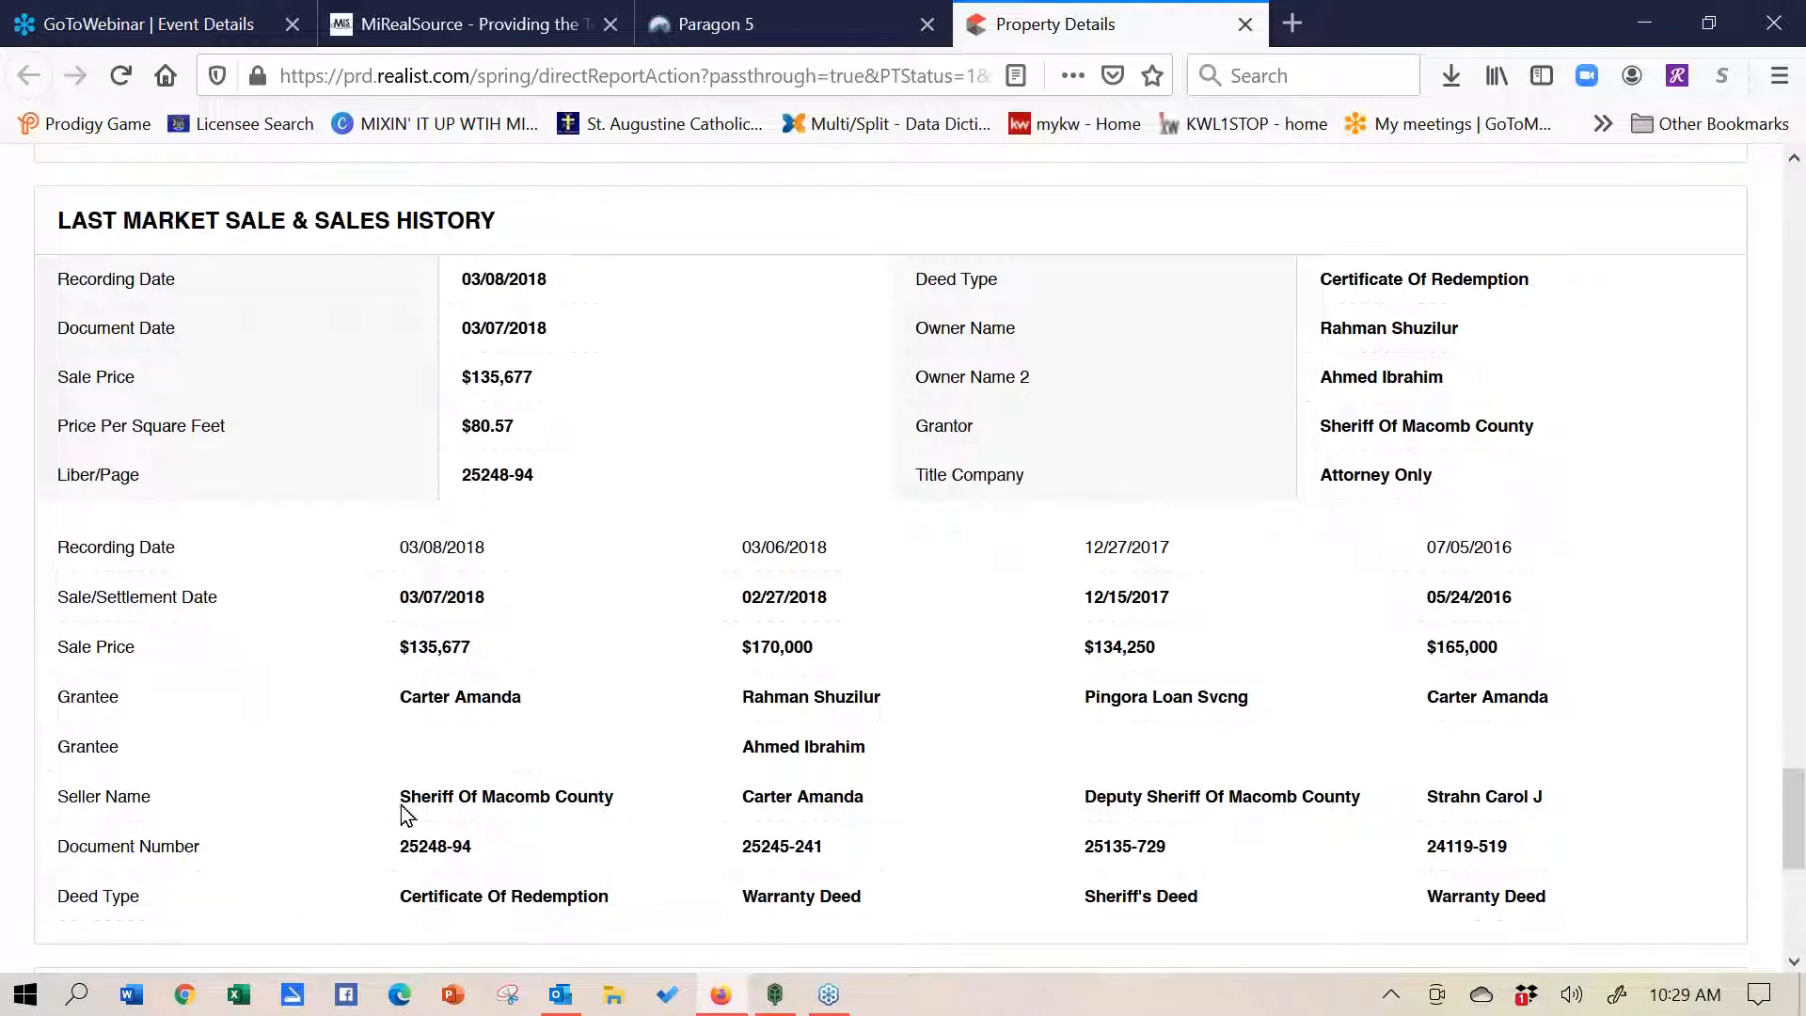
pyautogui.moveTo(400, 796); pyautogui.dragTo(619, 801)
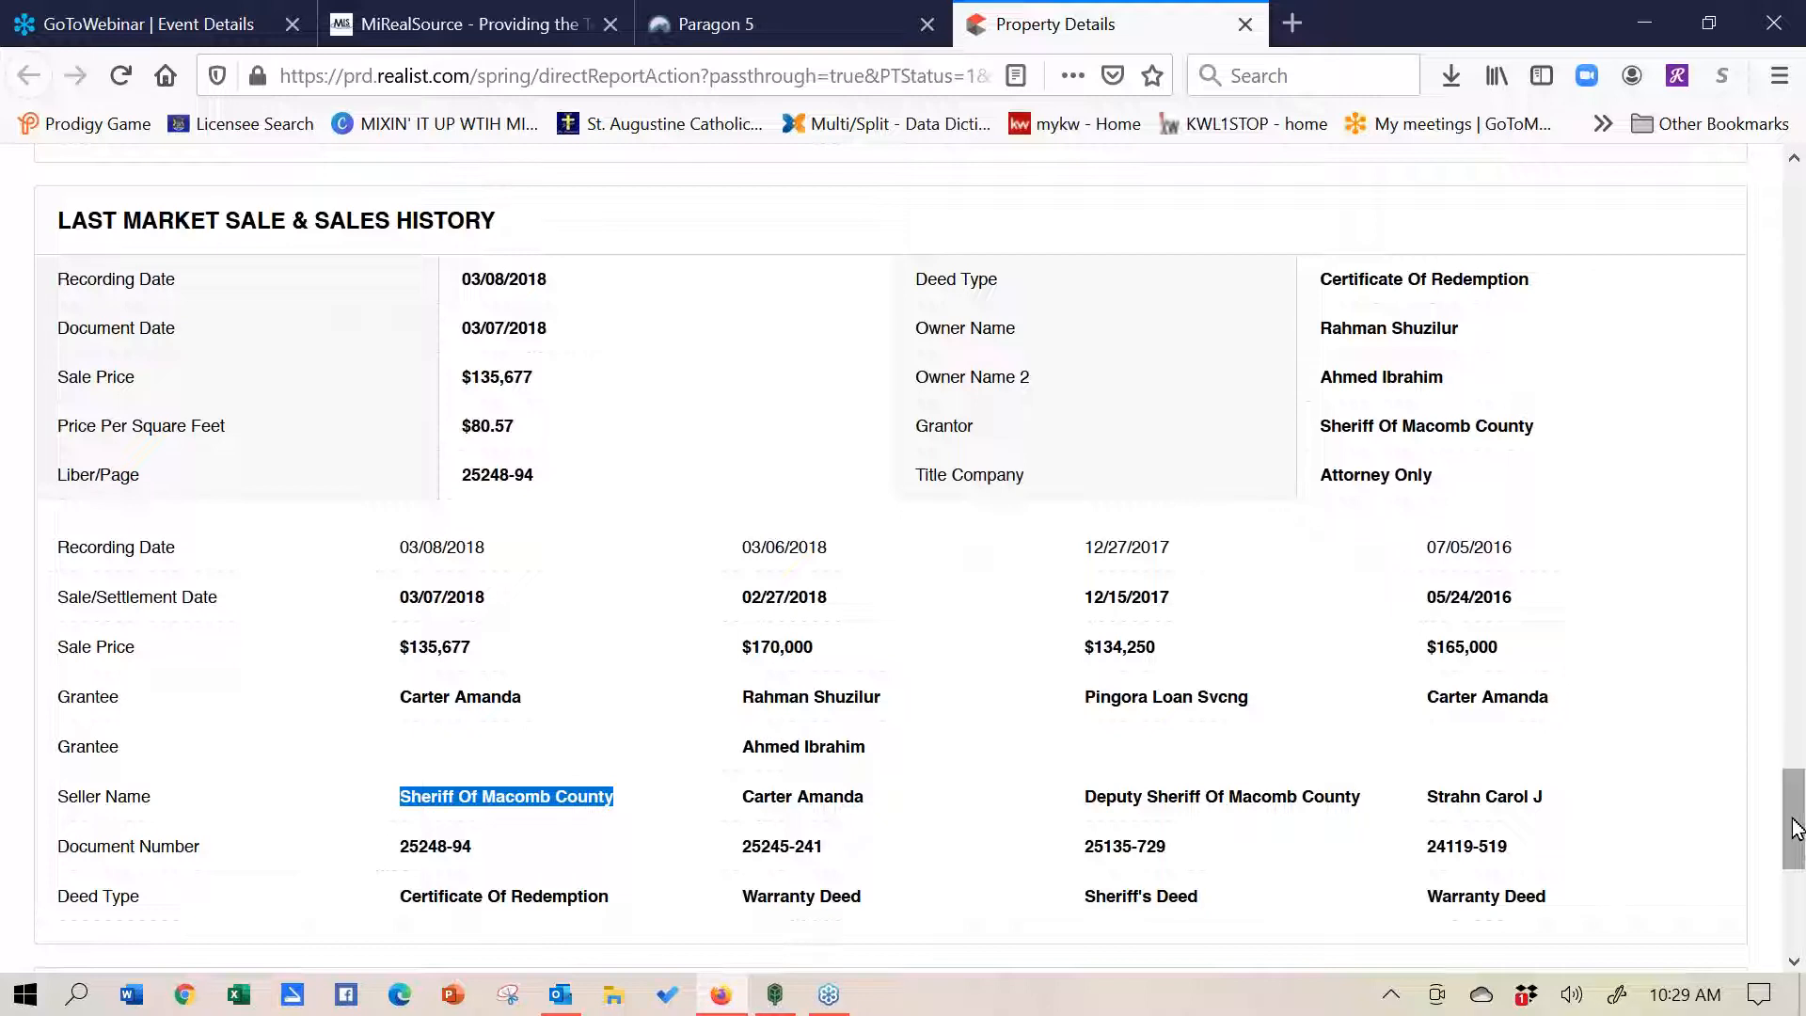
pyautogui.moveTo(1796, 828); pyautogui.dragTo(1797, 894)
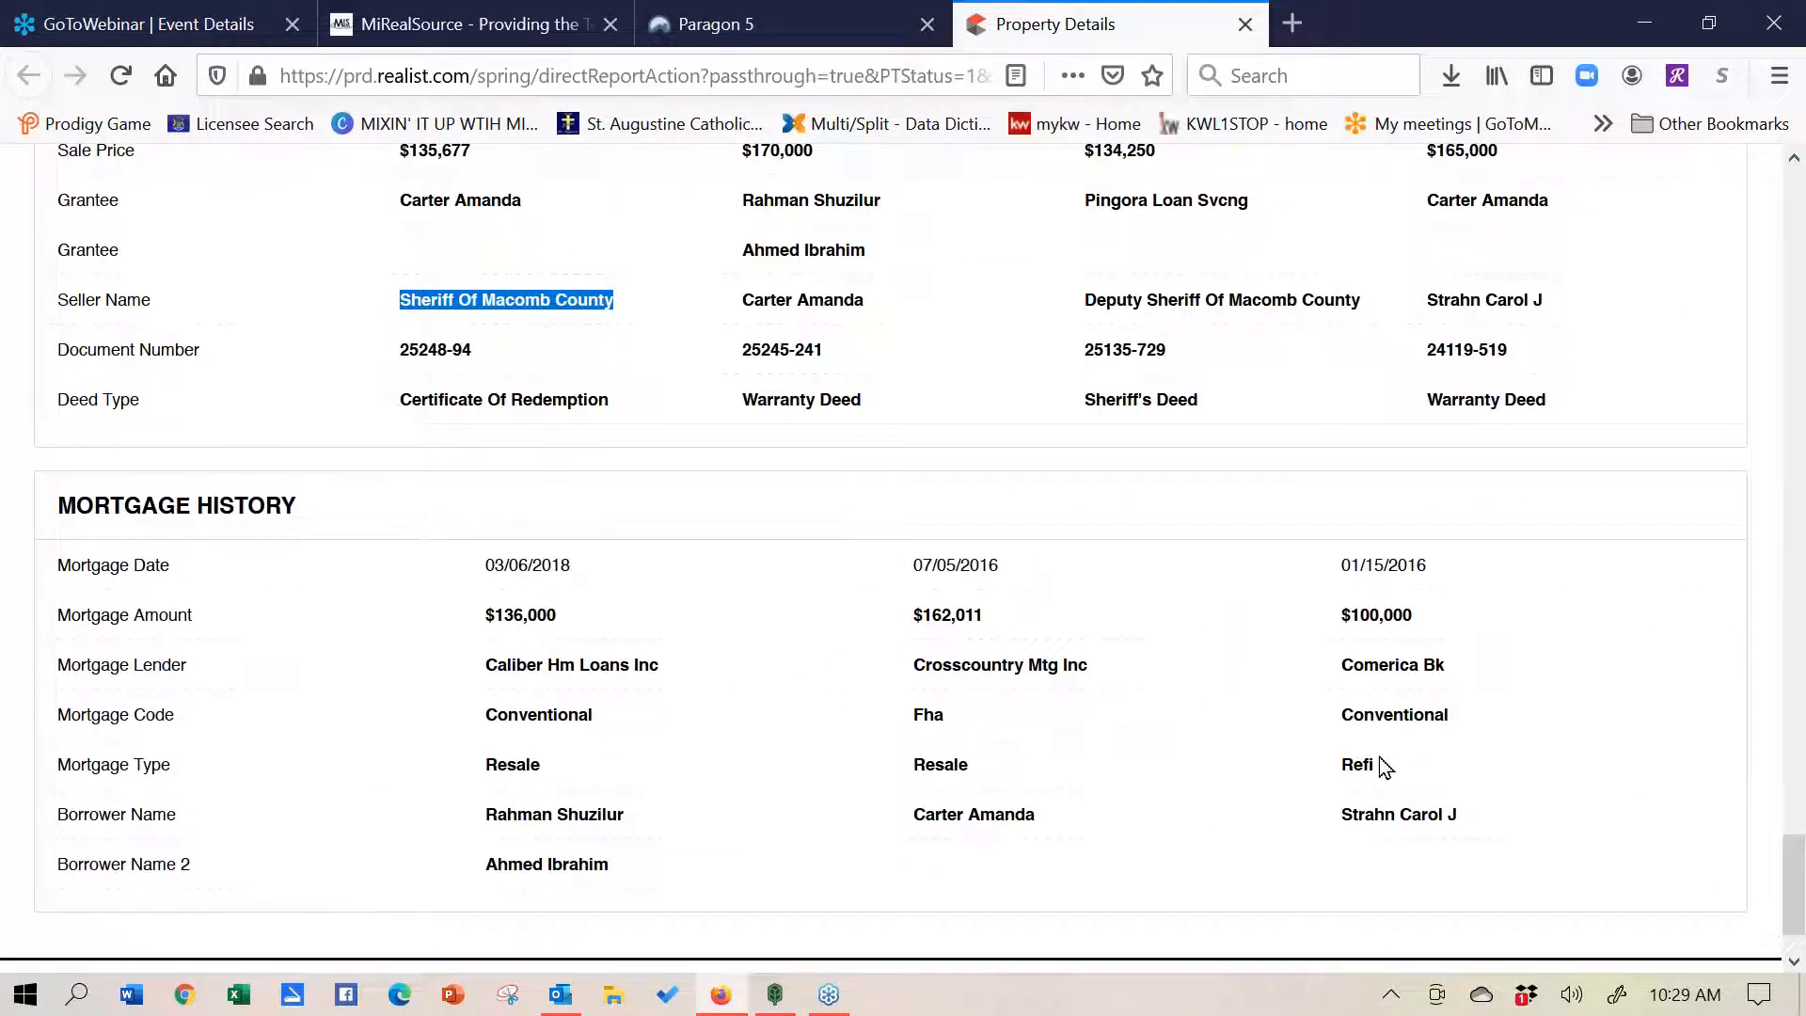
pyautogui.moveTo(1381, 774); pyautogui.dragTo(1343, 767)
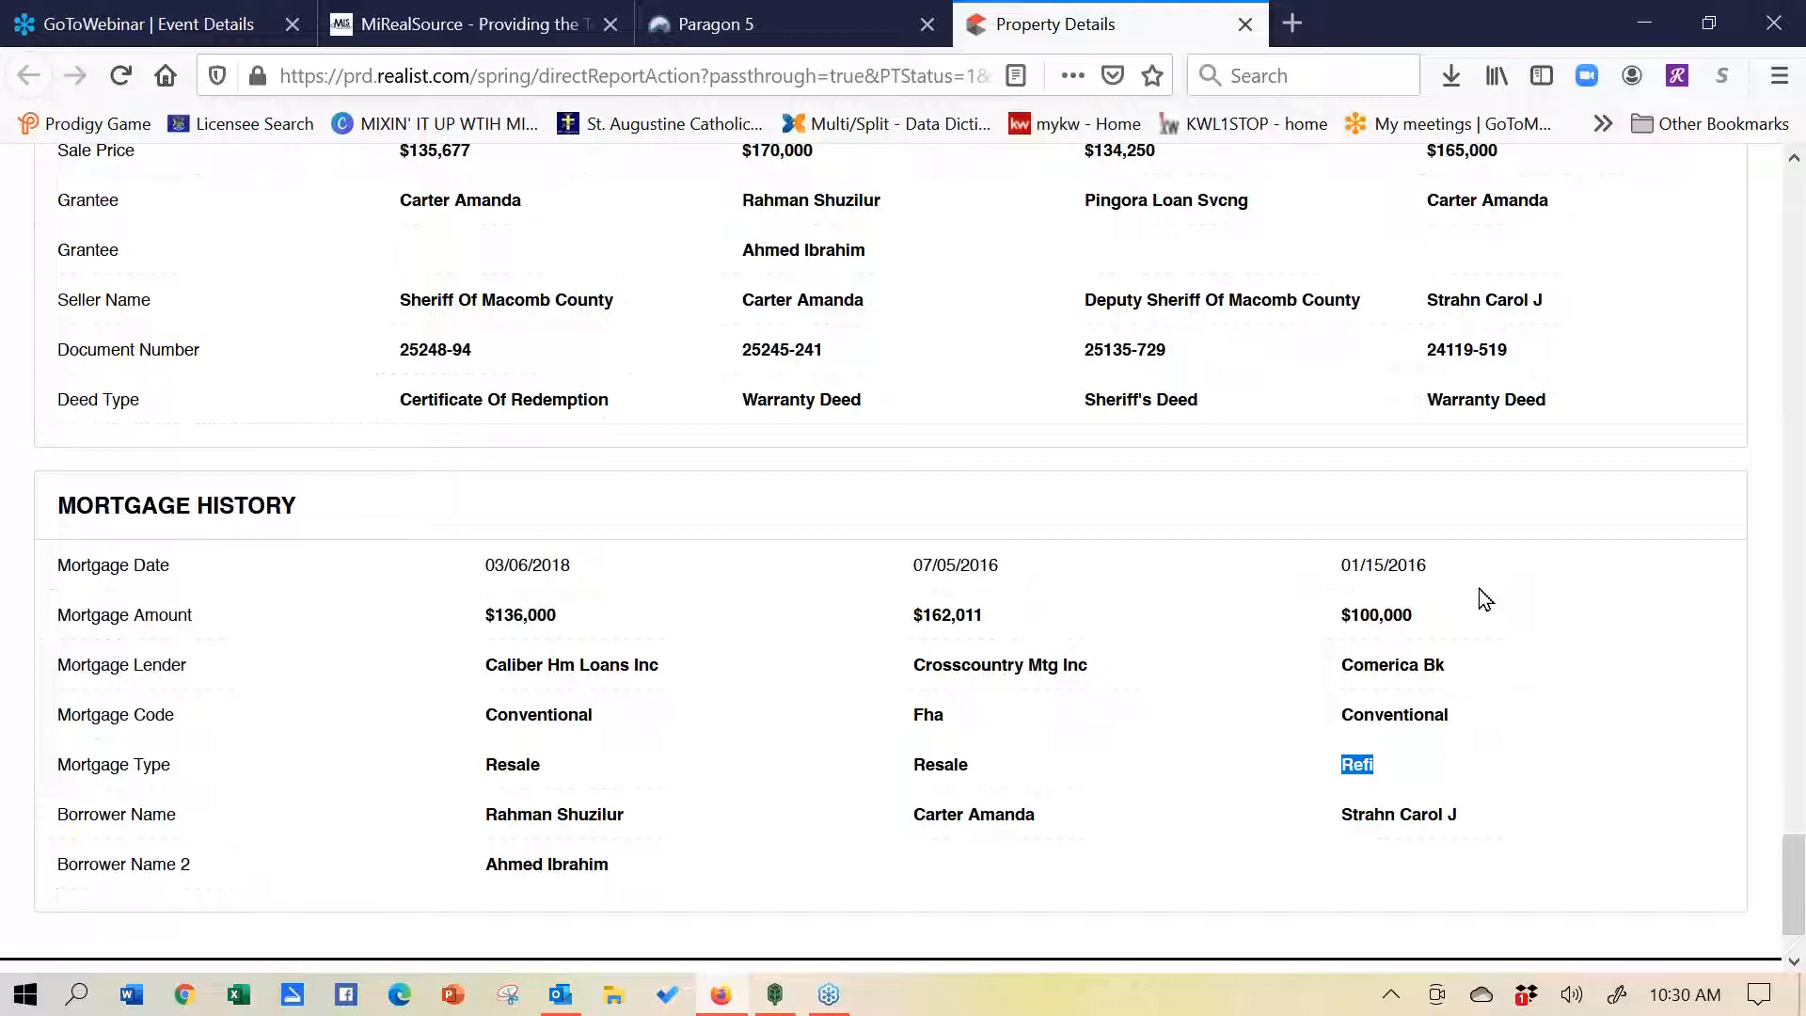
# - Close the Realist tab, toggle Market Monitor between MY INFO and MARKET, and list the 25 new listings
pyautogui.click(1246, 26)
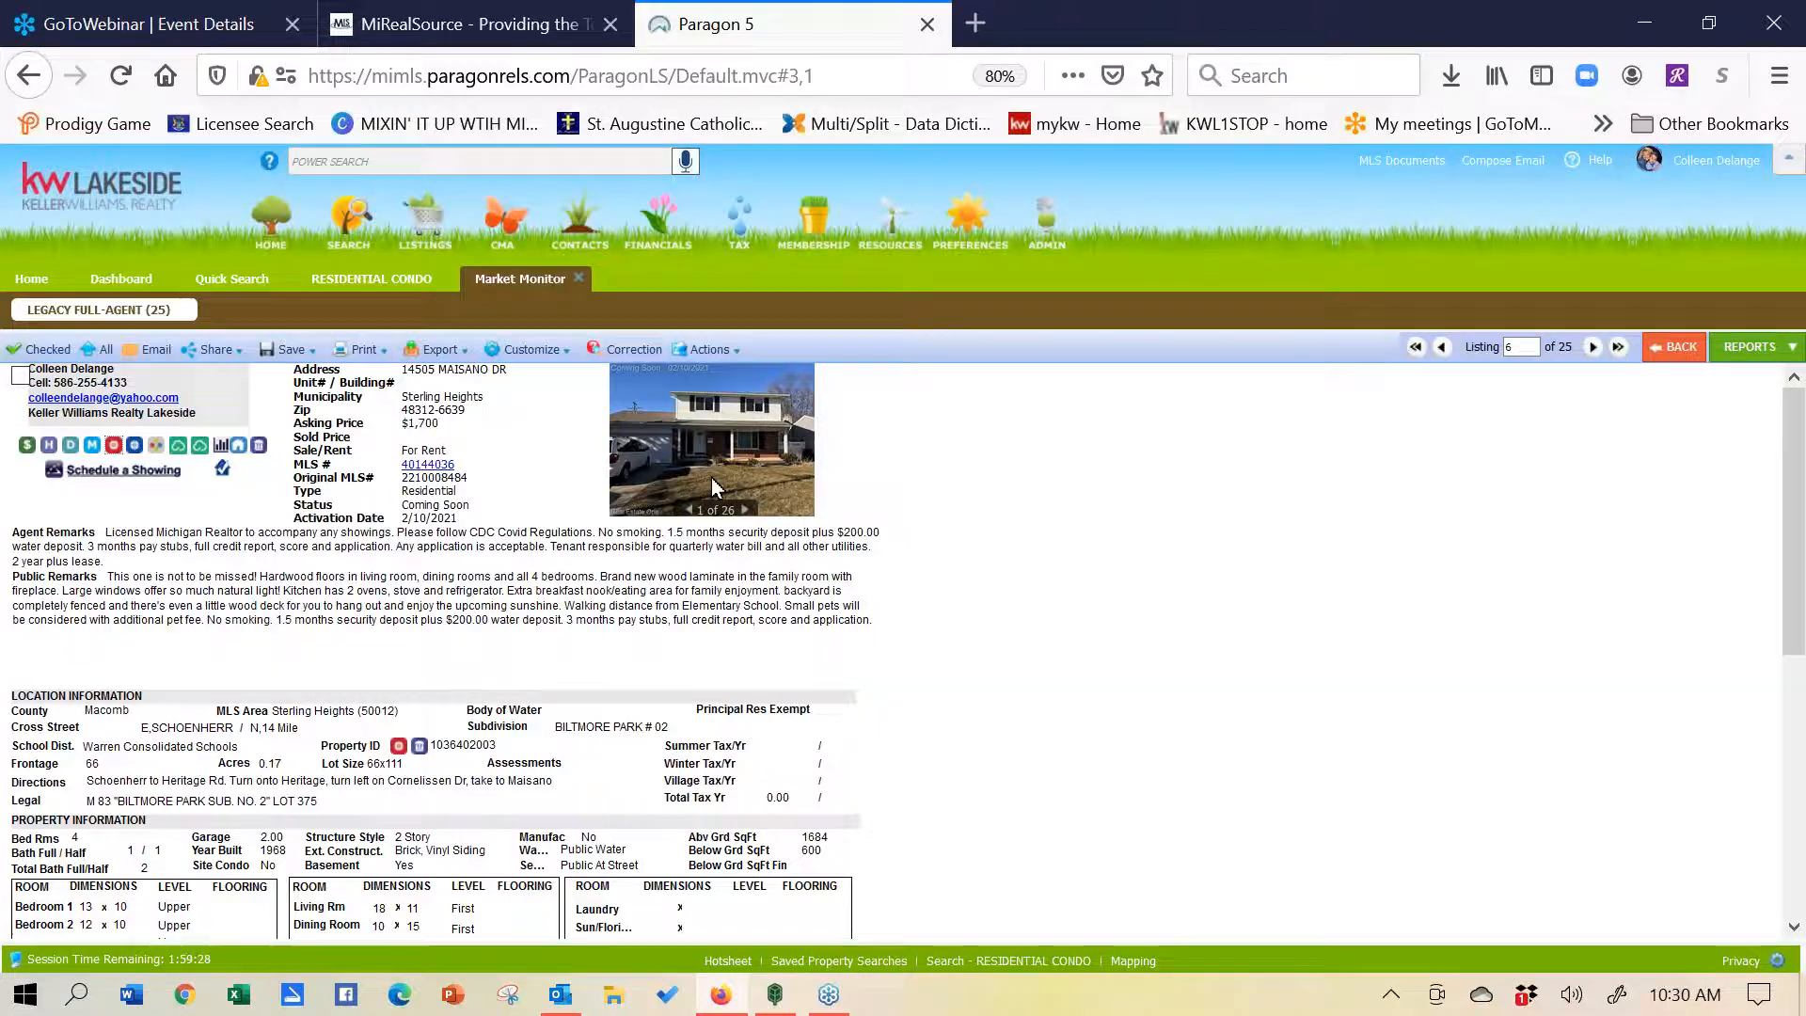
pyautogui.click(33, 280)
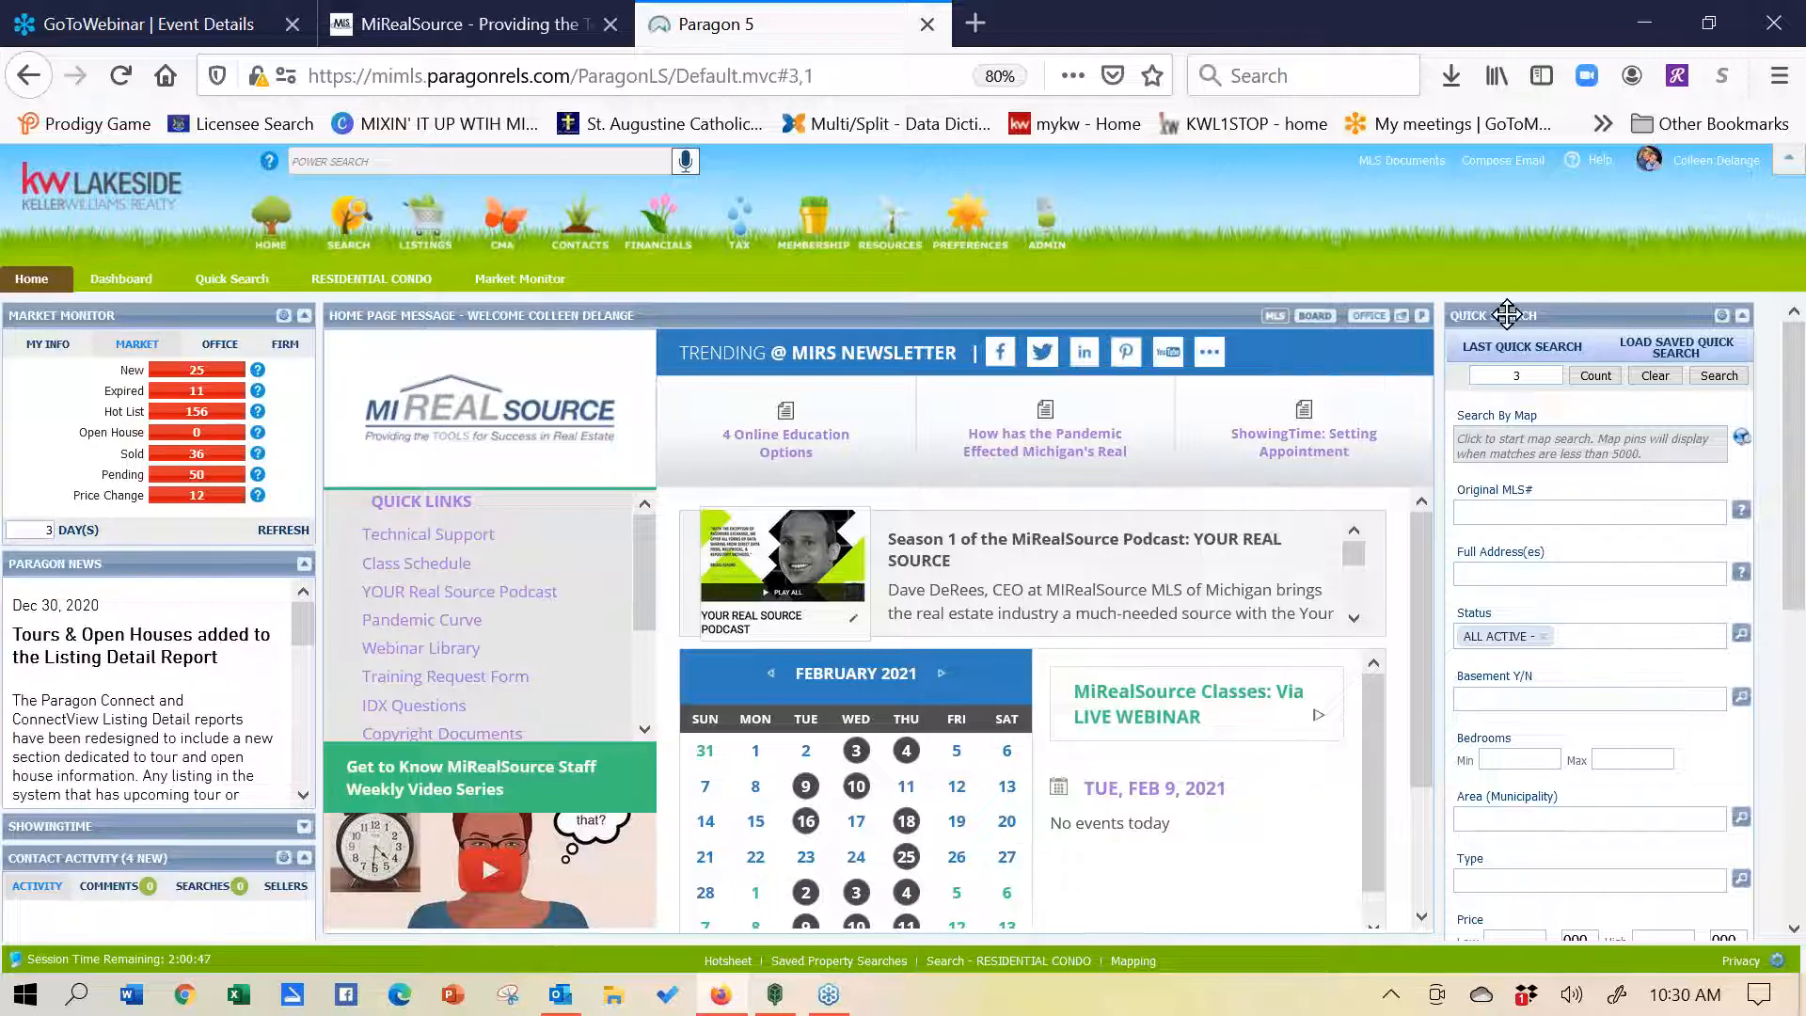
pyautogui.click(49, 346)
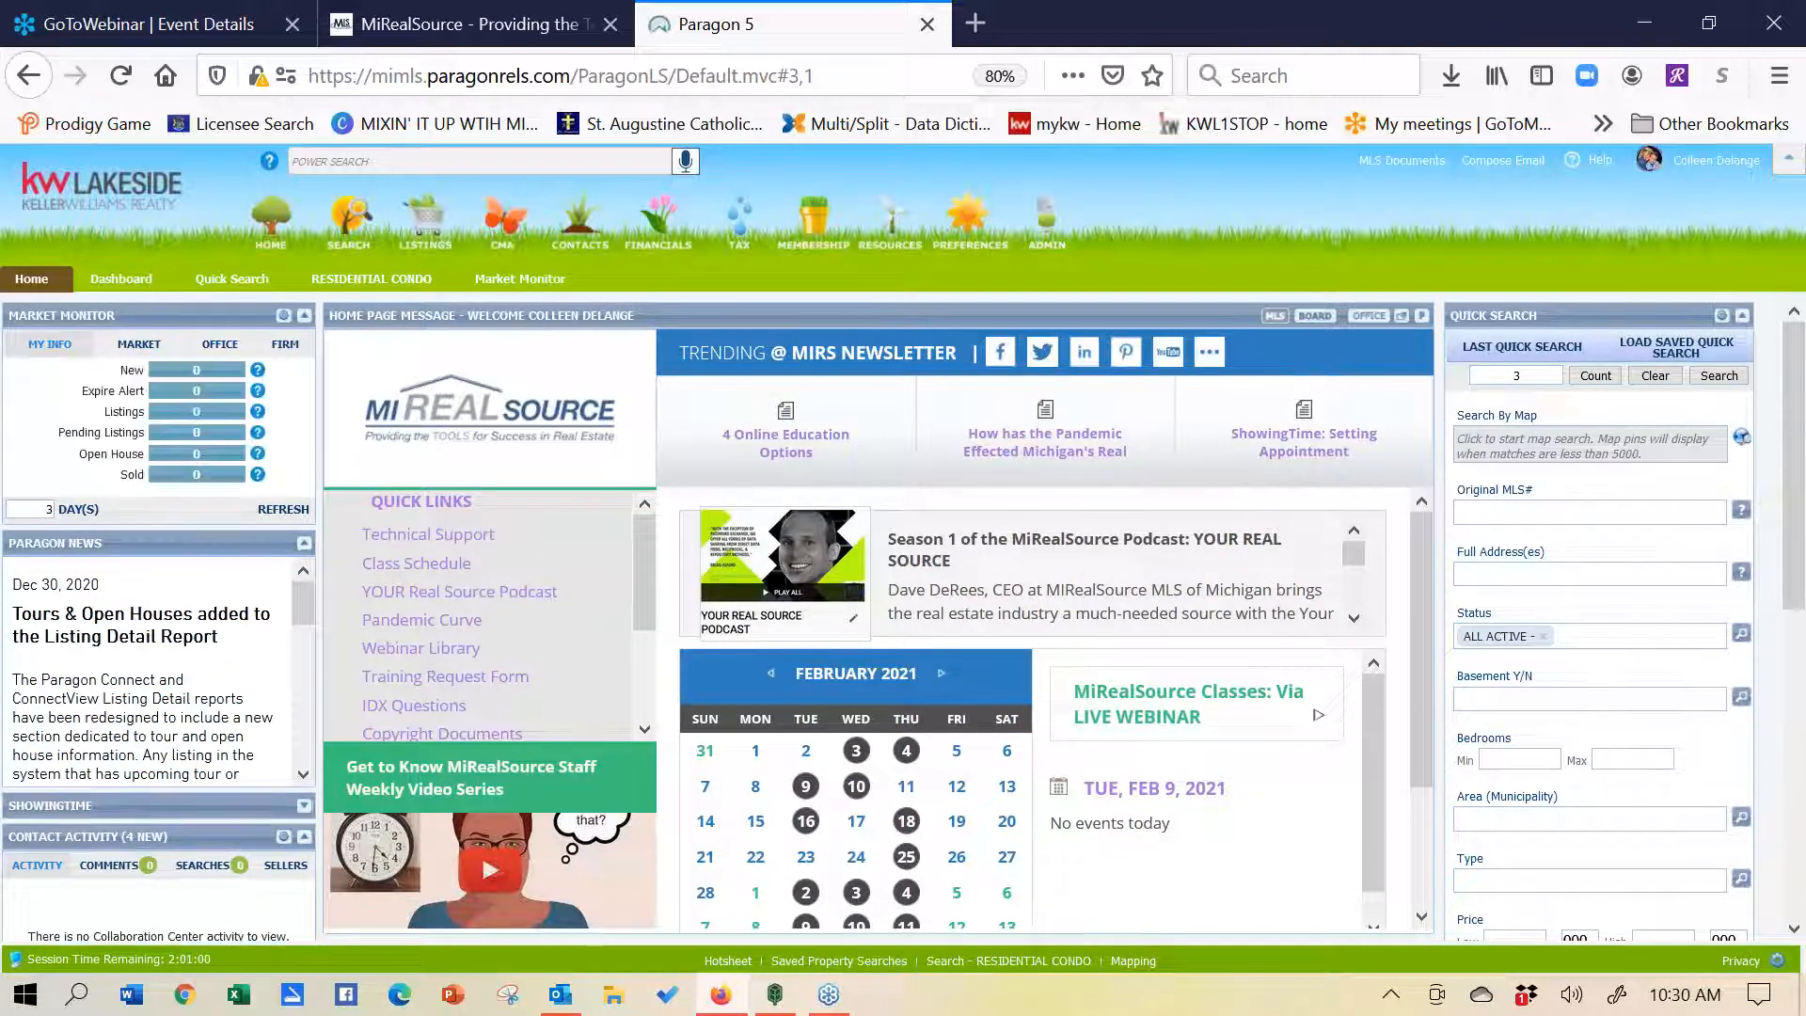
pyautogui.click(138, 344)
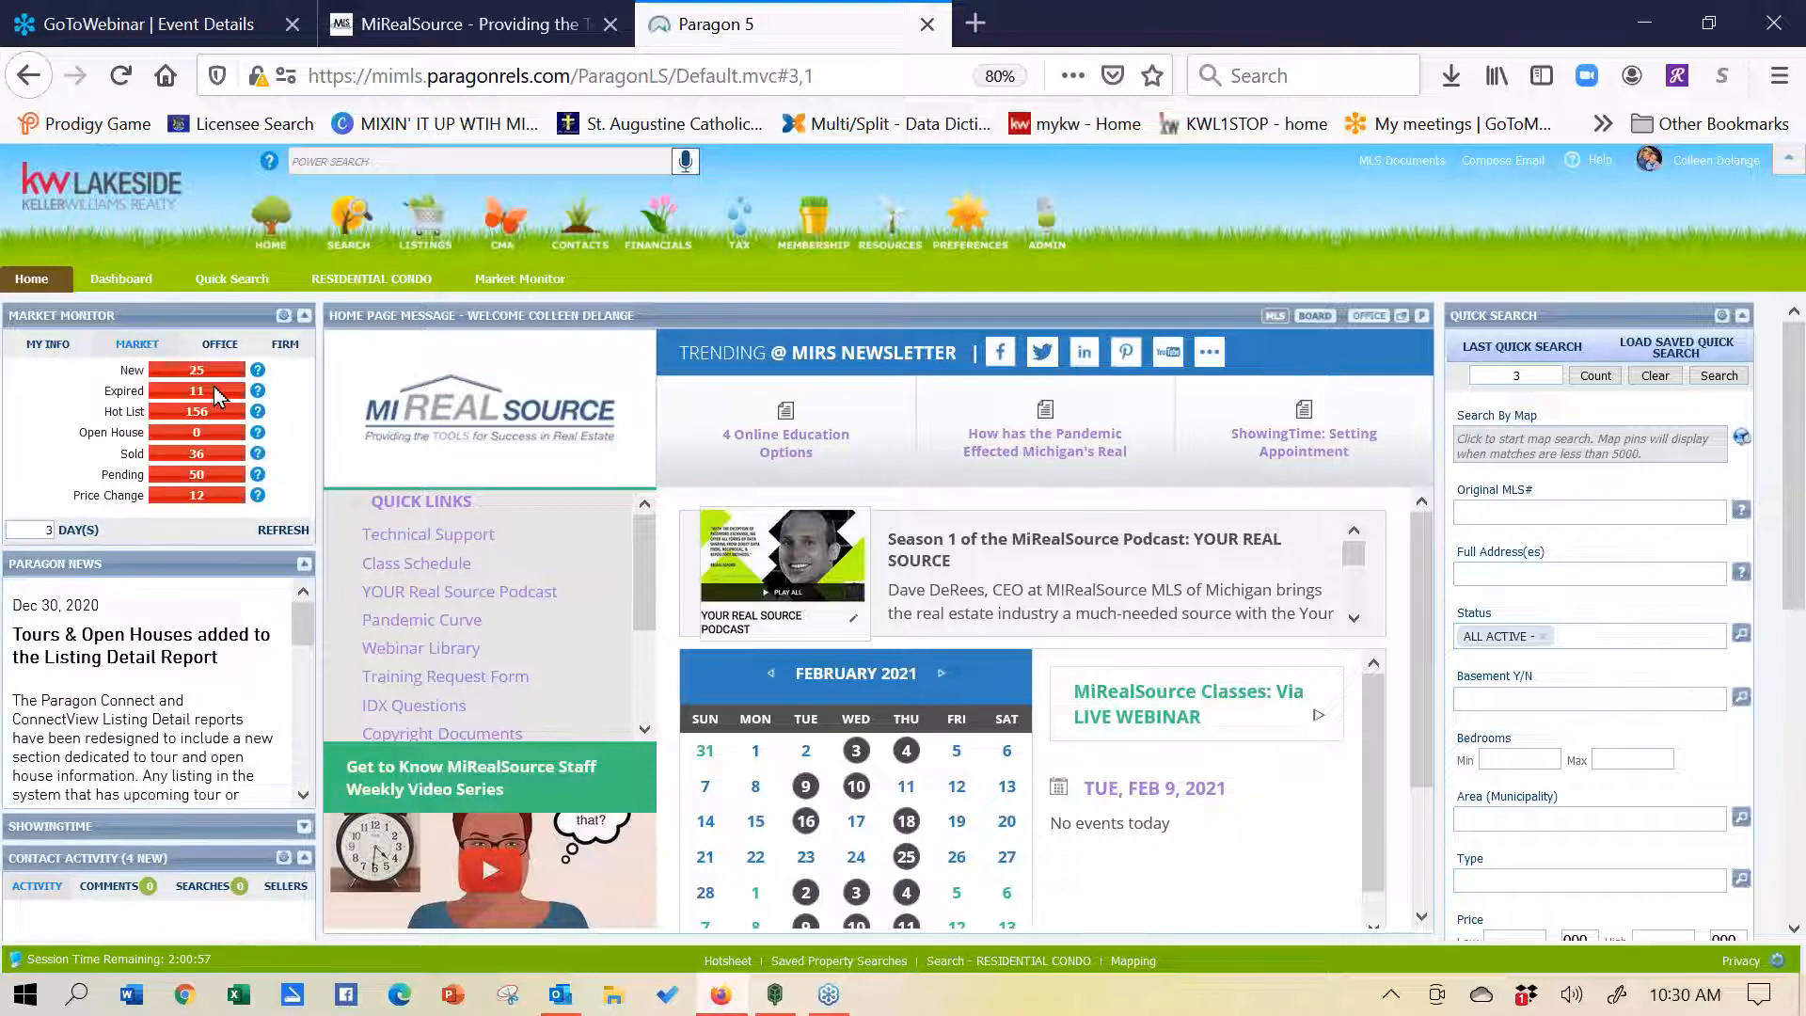
pyautogui.click(195, 375)
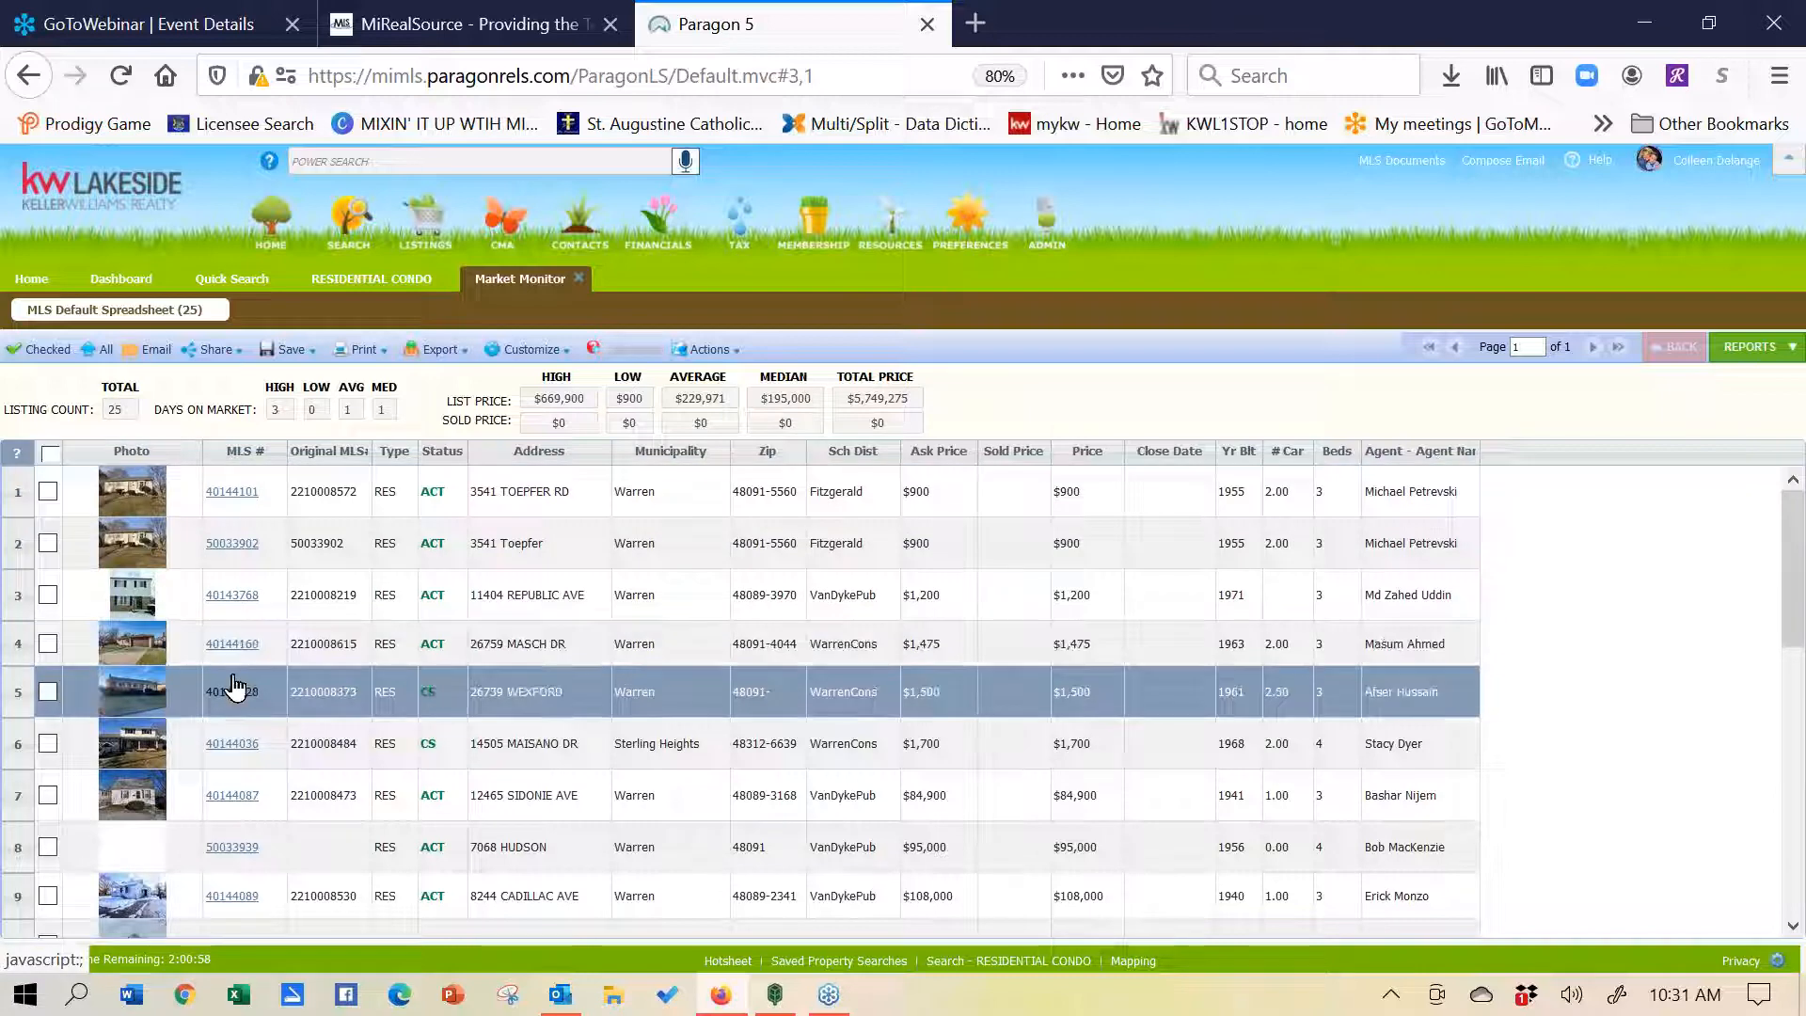
pyautogui.click(231, 744)
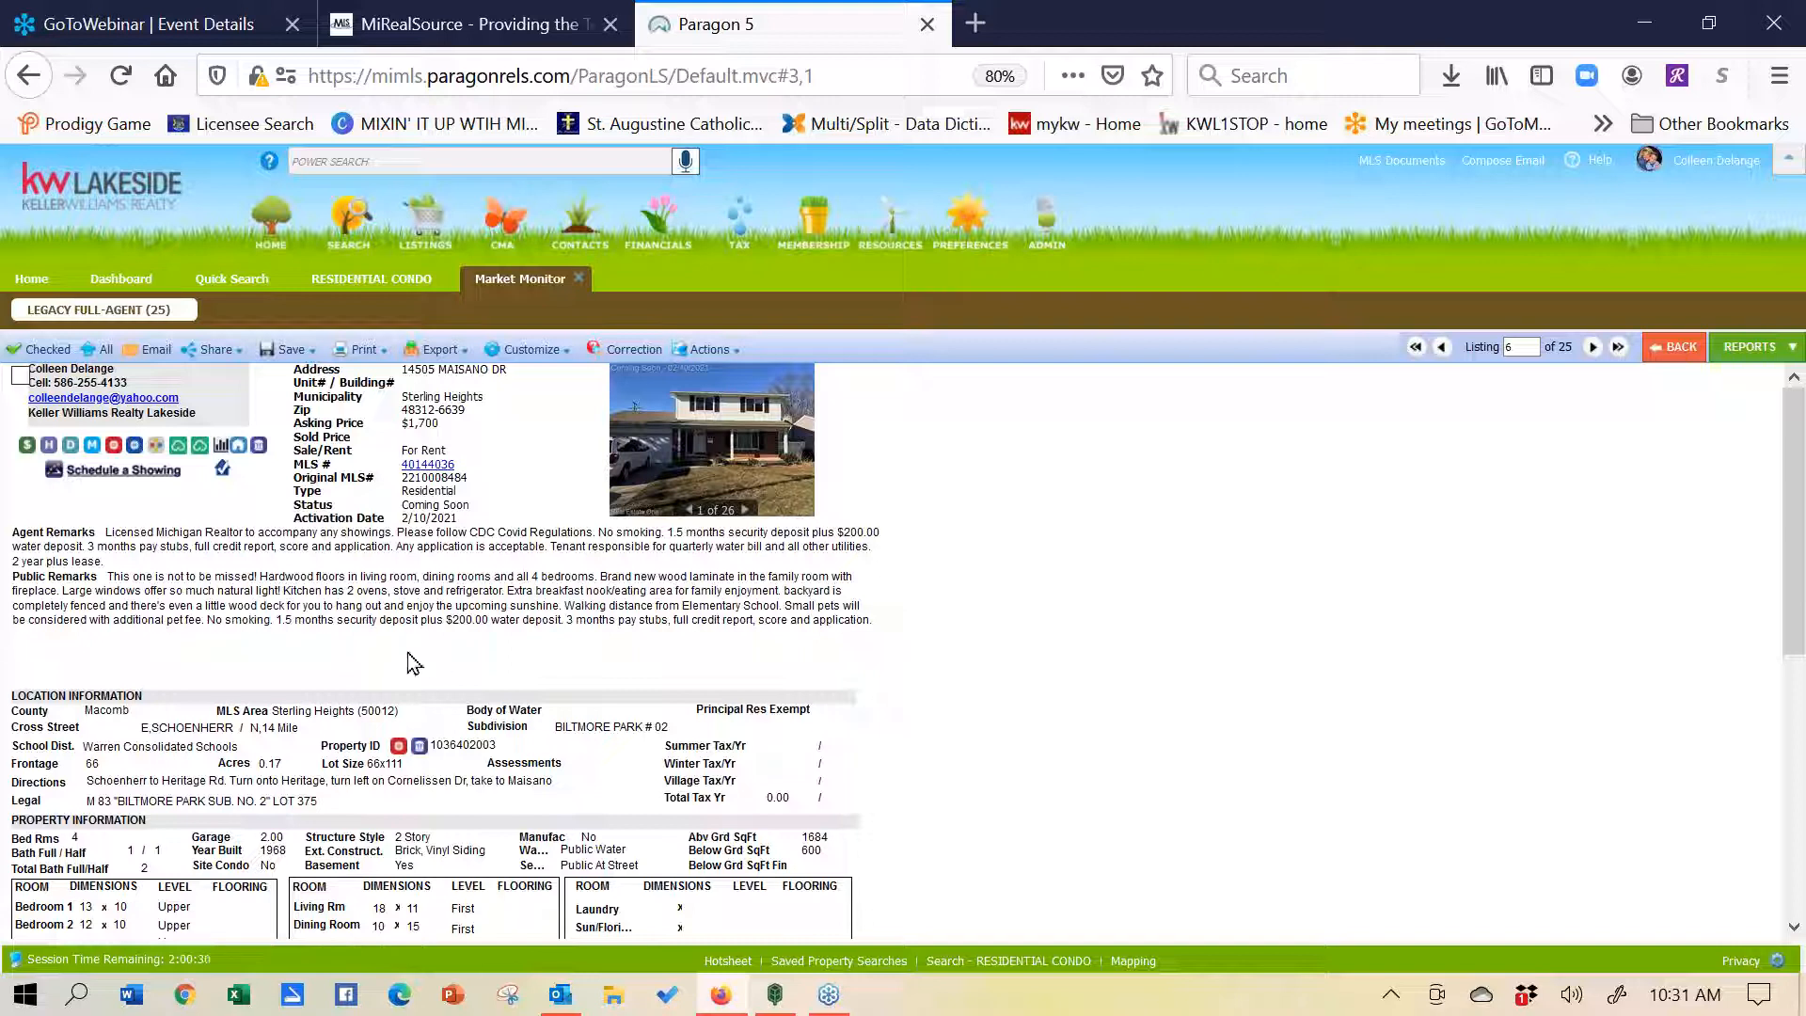
pyautogui.click(620, 355)
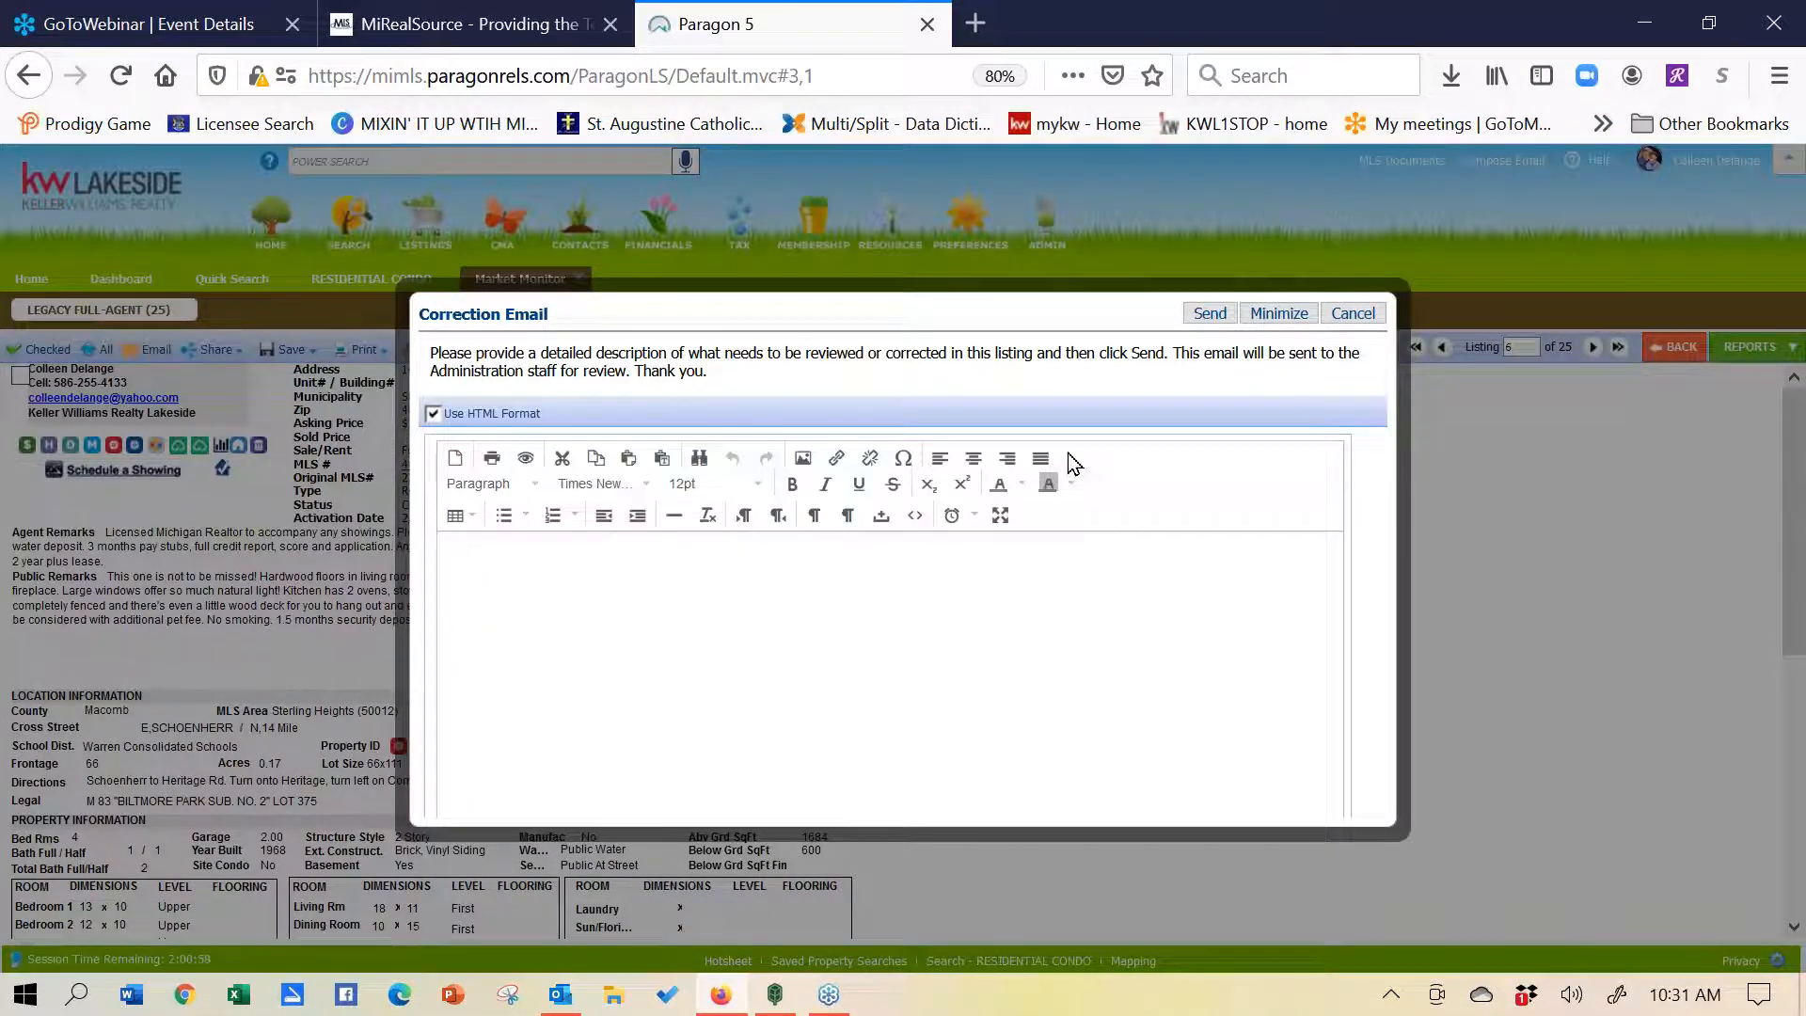
pyautogui.click(1354, 315)
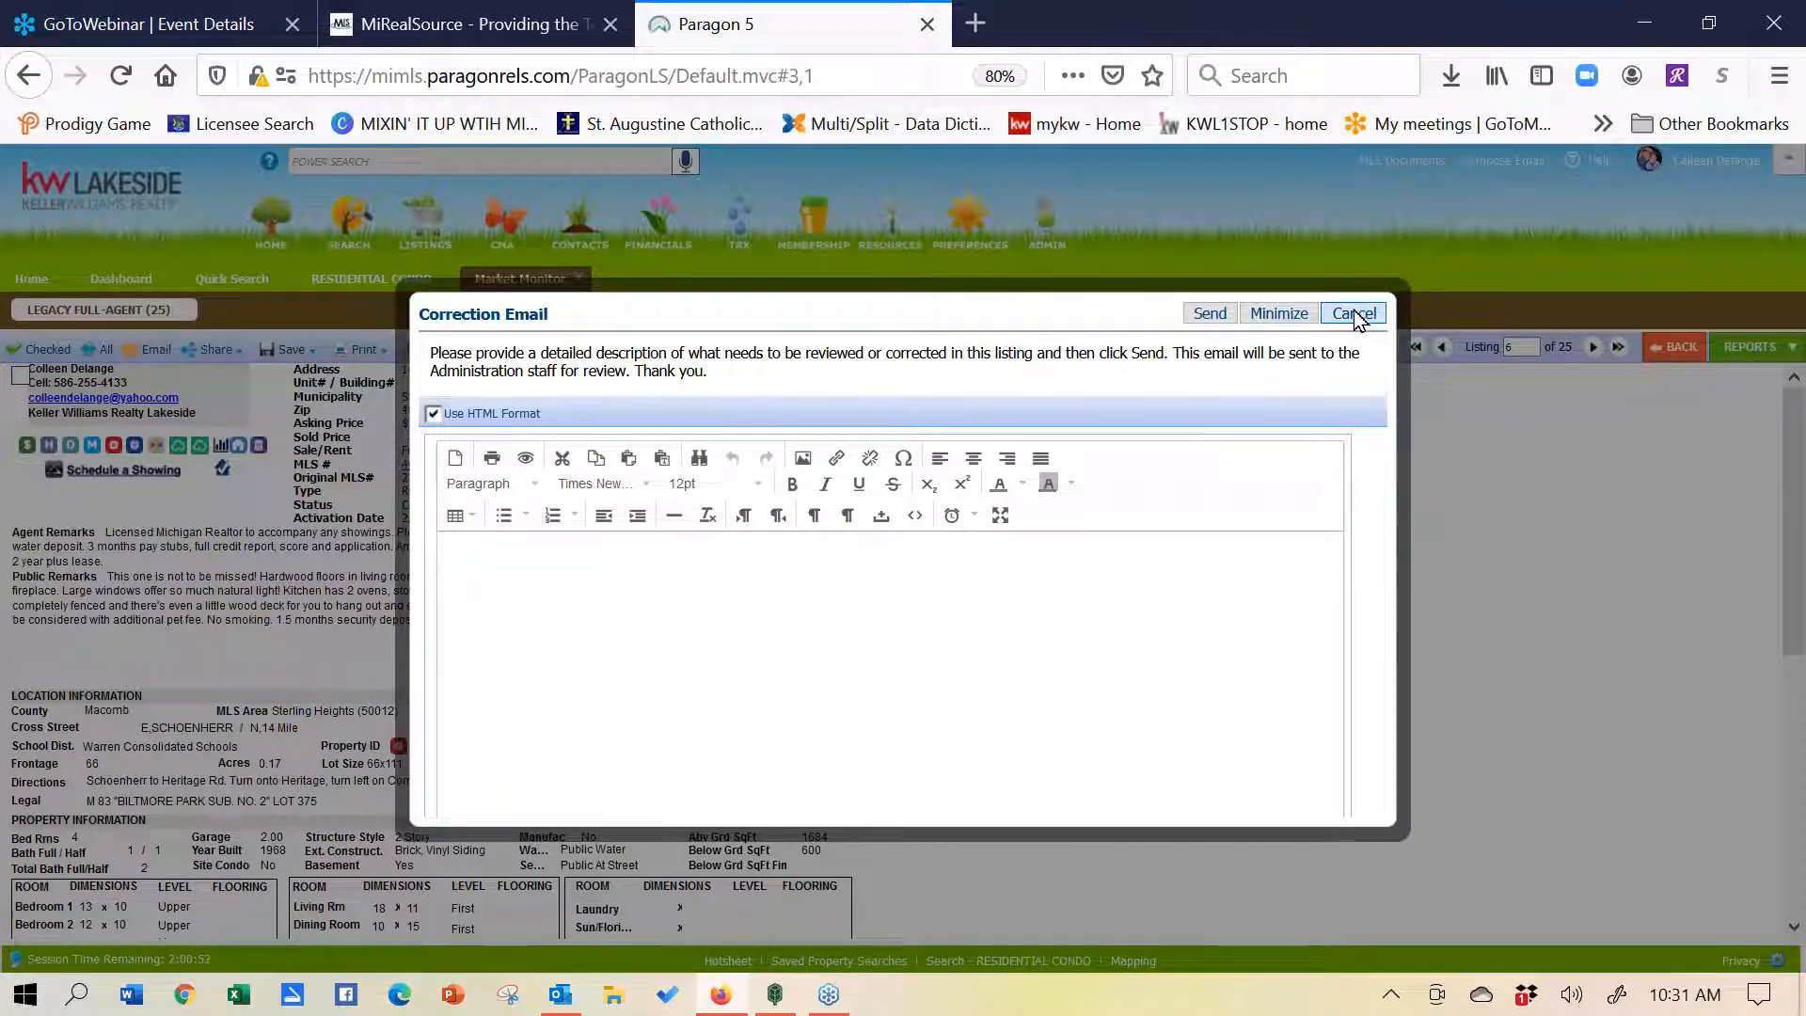
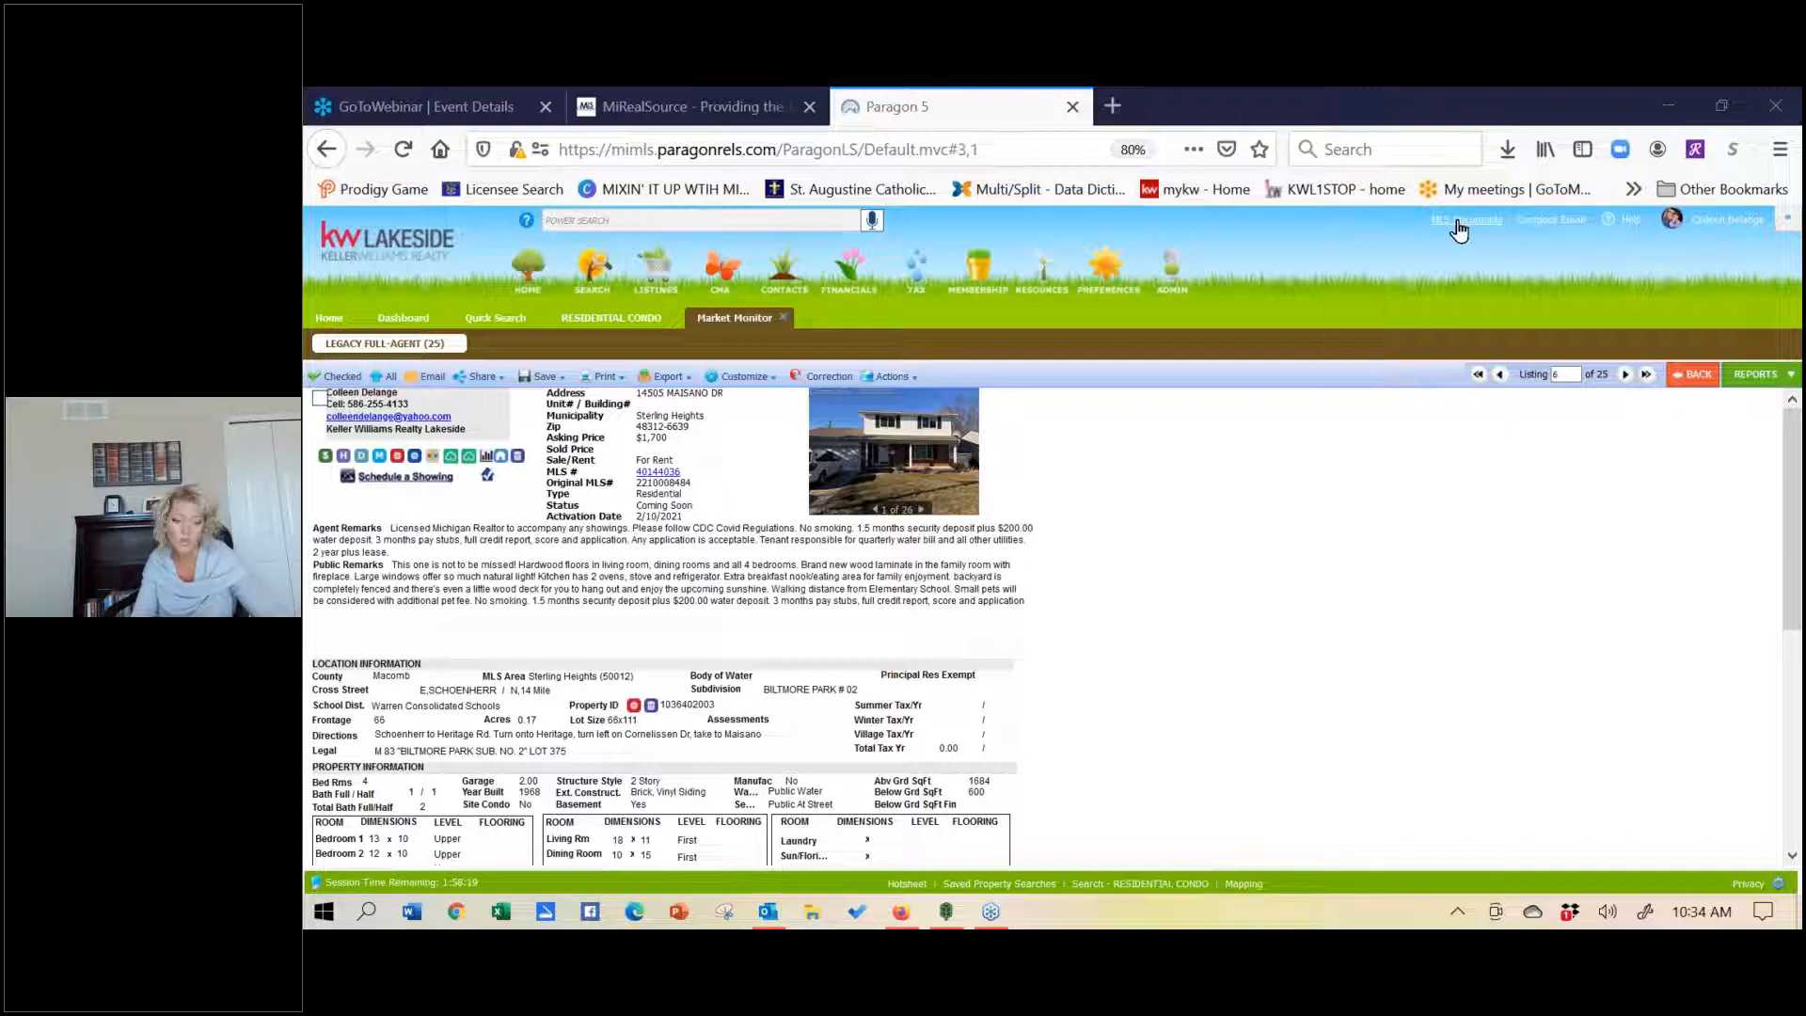
# - Open the MLS Documents tab from the Paragon header to view the MLS Folder
pyautogui.click(1457, 225)
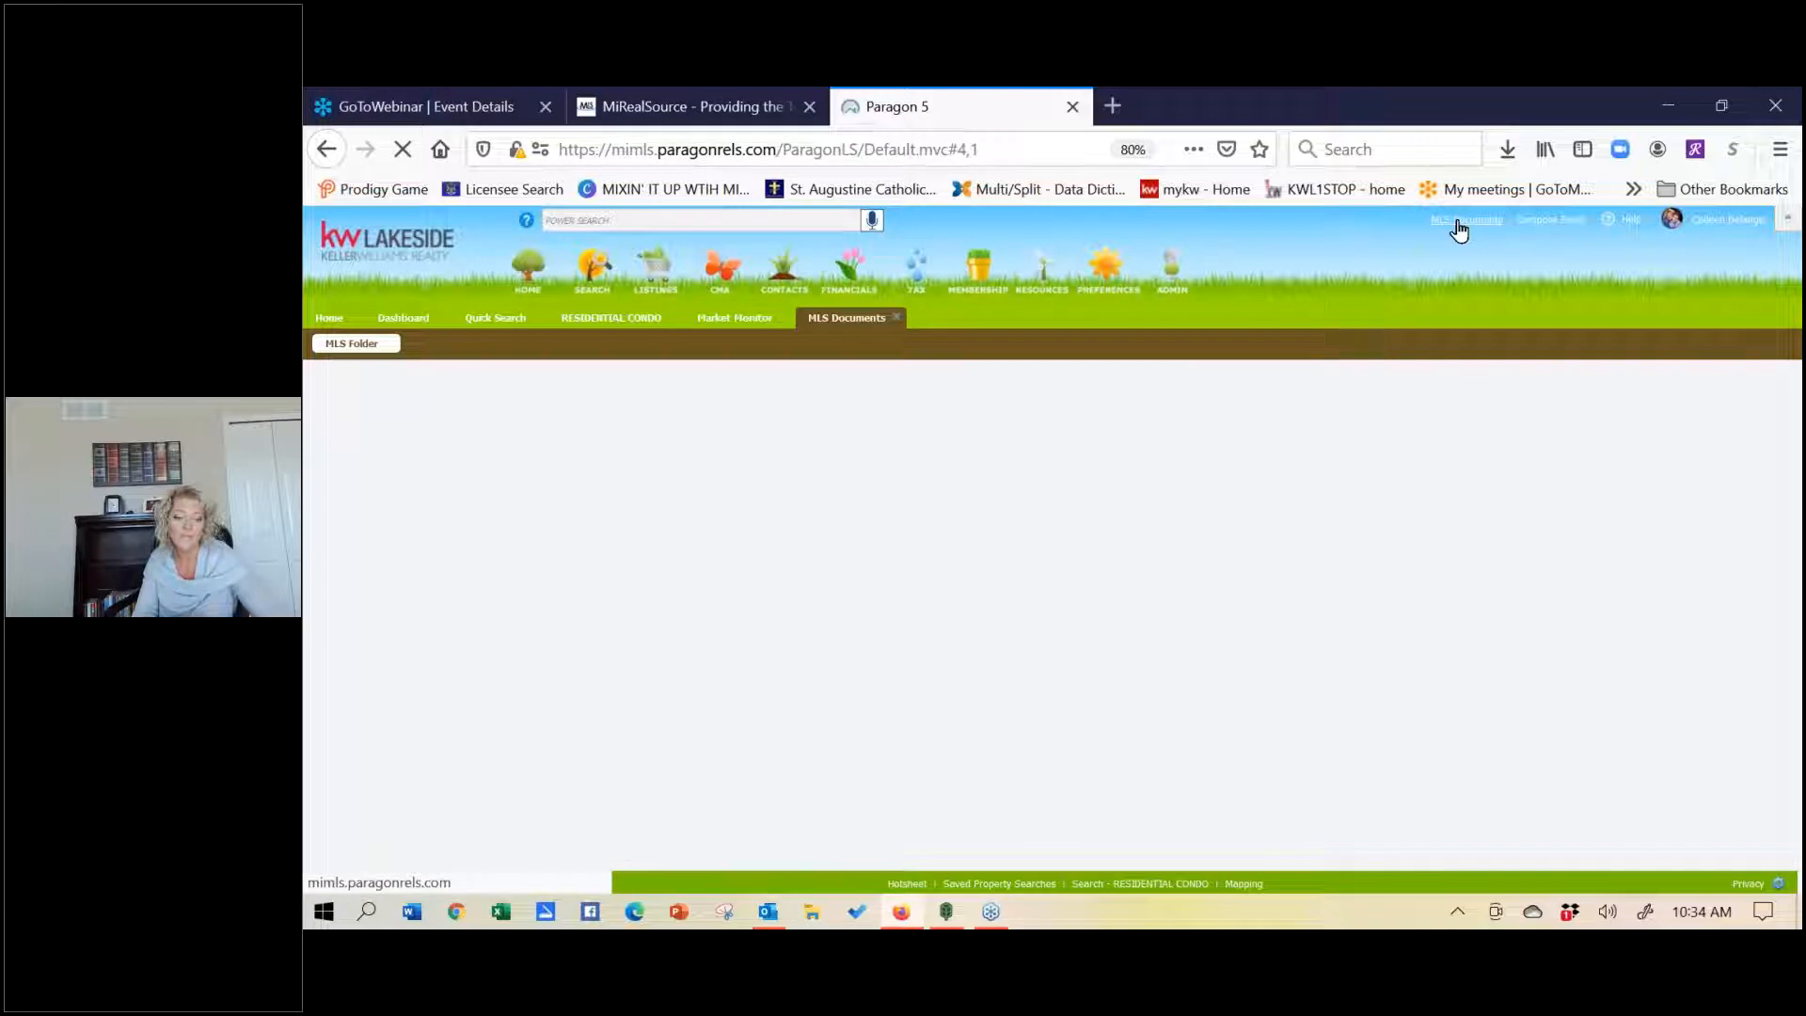